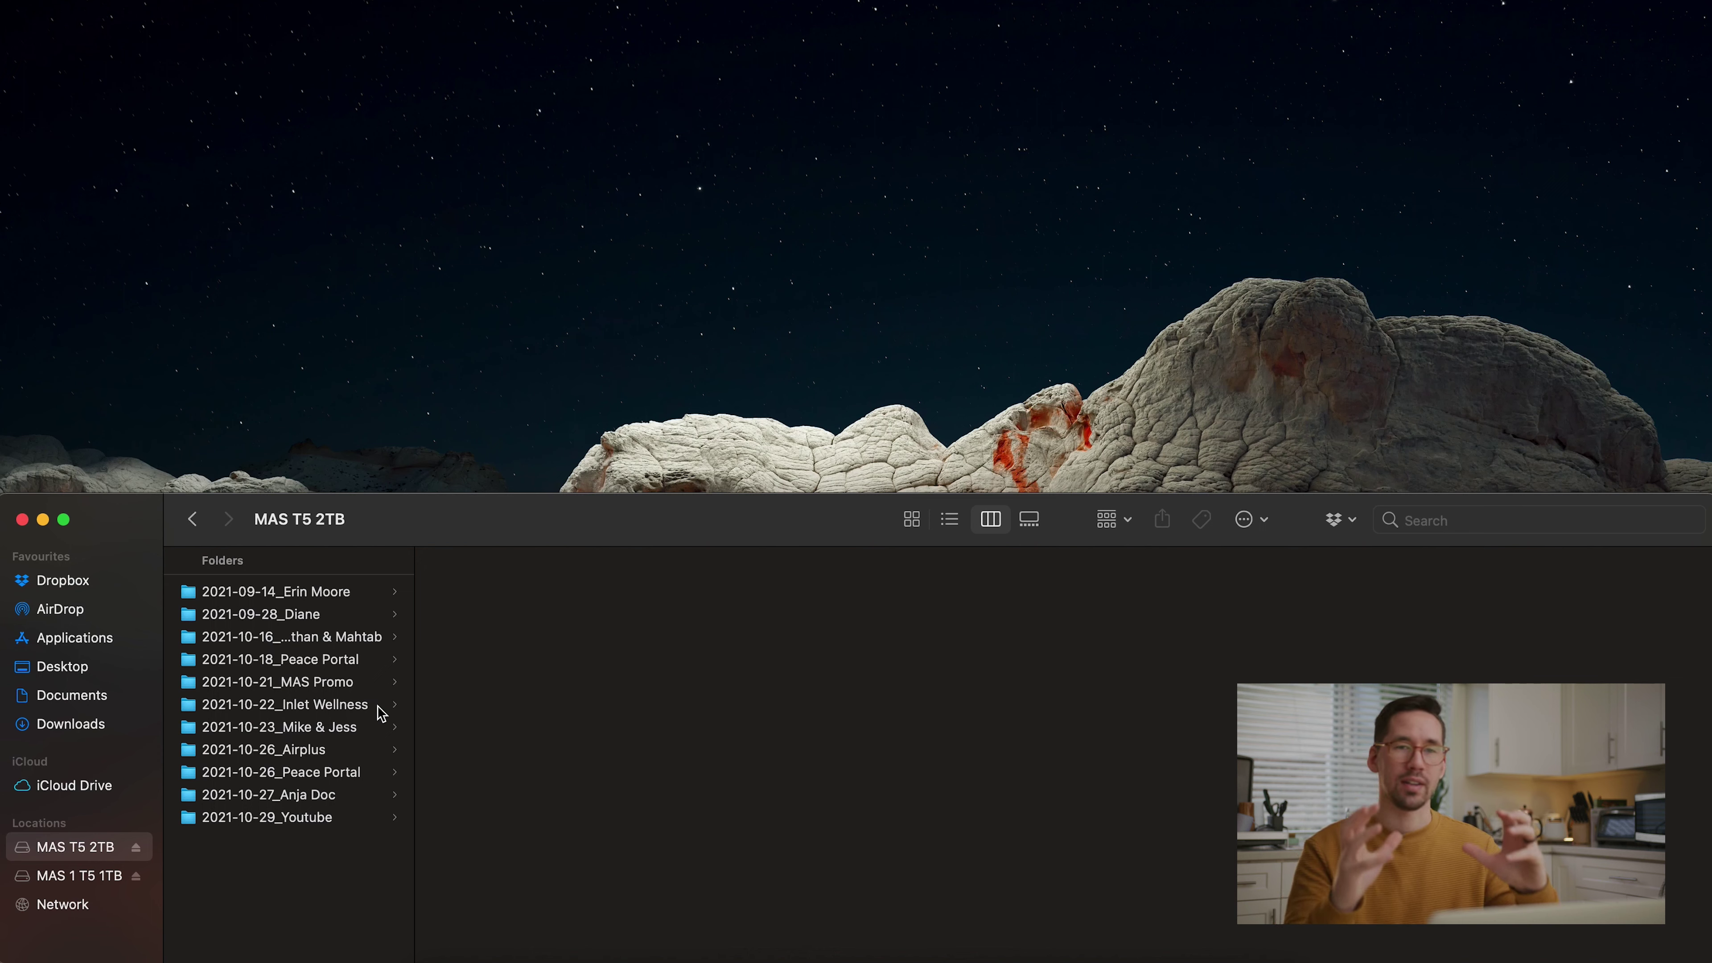
Open the wedding project folder dated 2021-10-23 and show the contents of its 01 Footage subfolder
{"action": "left_click", "coordinate": [369, 727]}
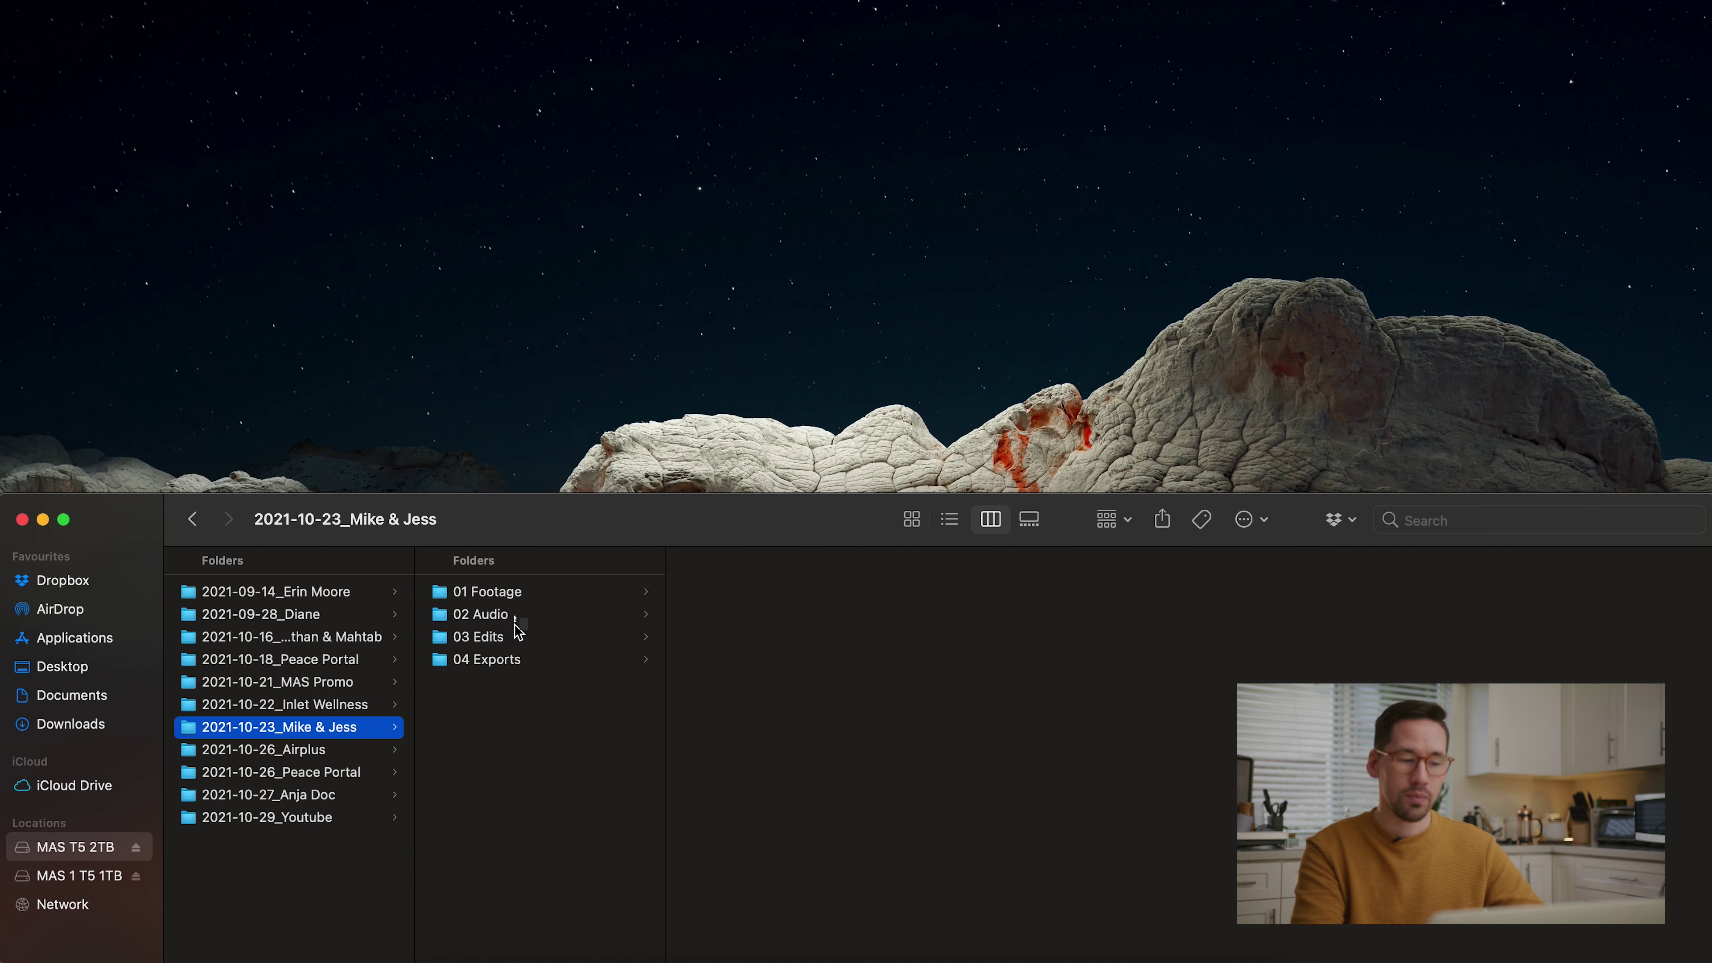
{"action": "left_click", "coordinate": [539, 600]}
{"action": "left_click", "coordinate": [533, 692]}
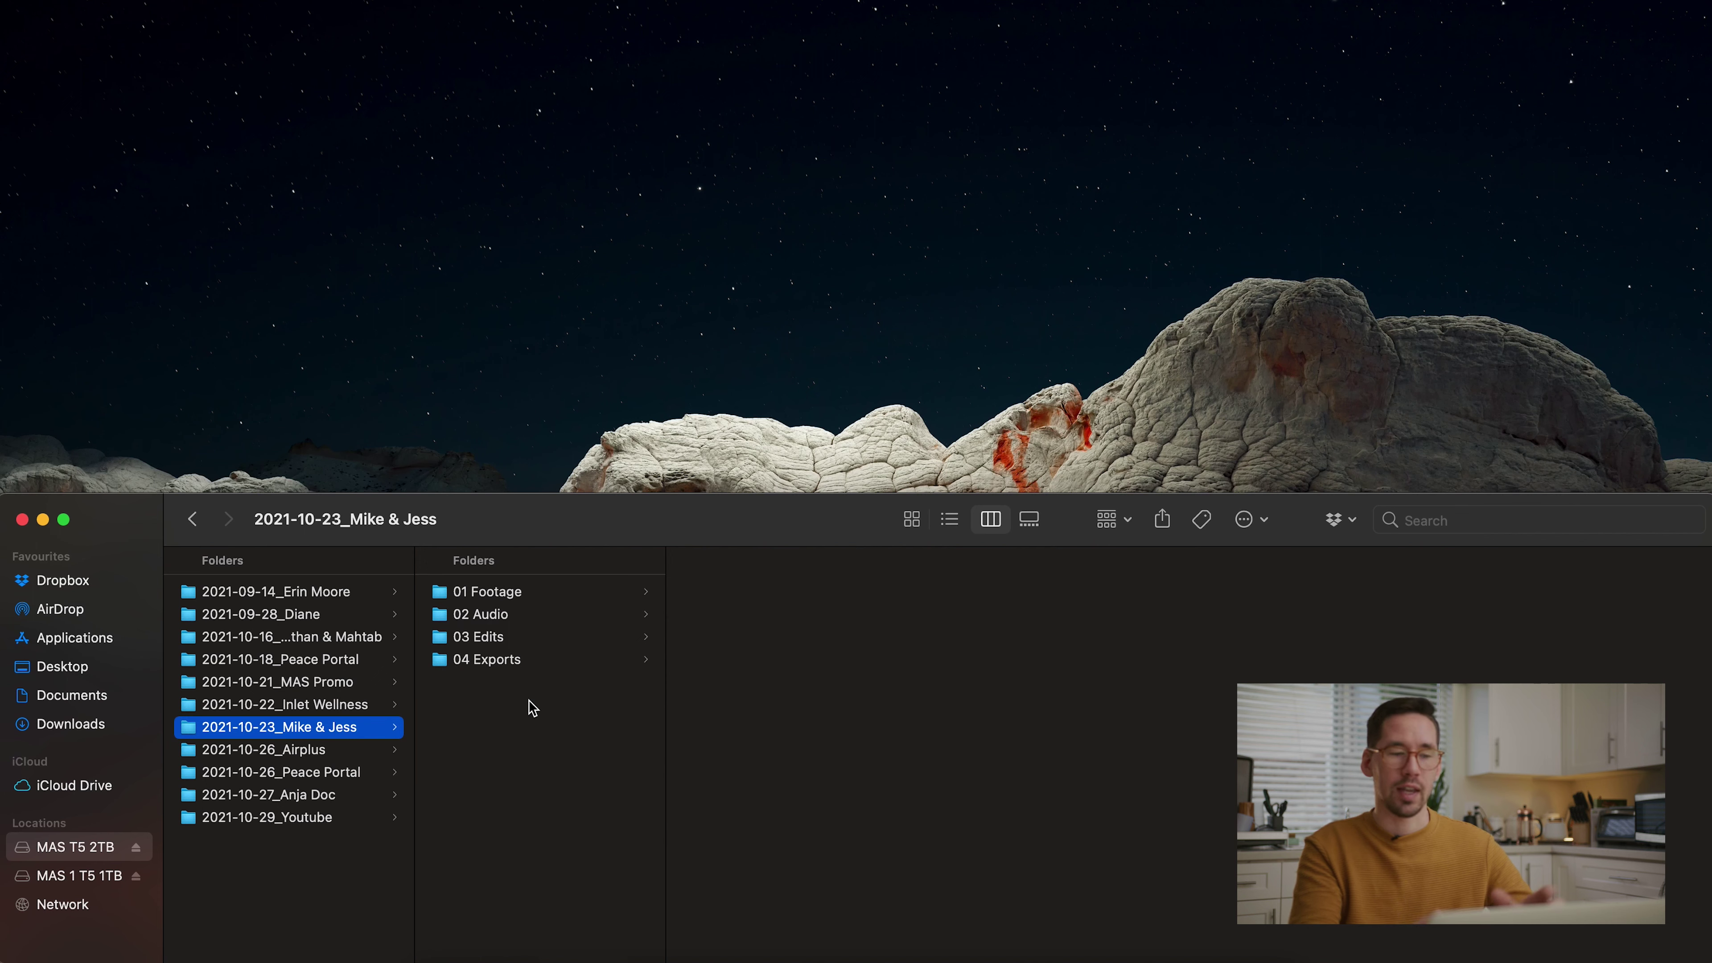
{"action": "left_click", "coordinate": [557, 598]}
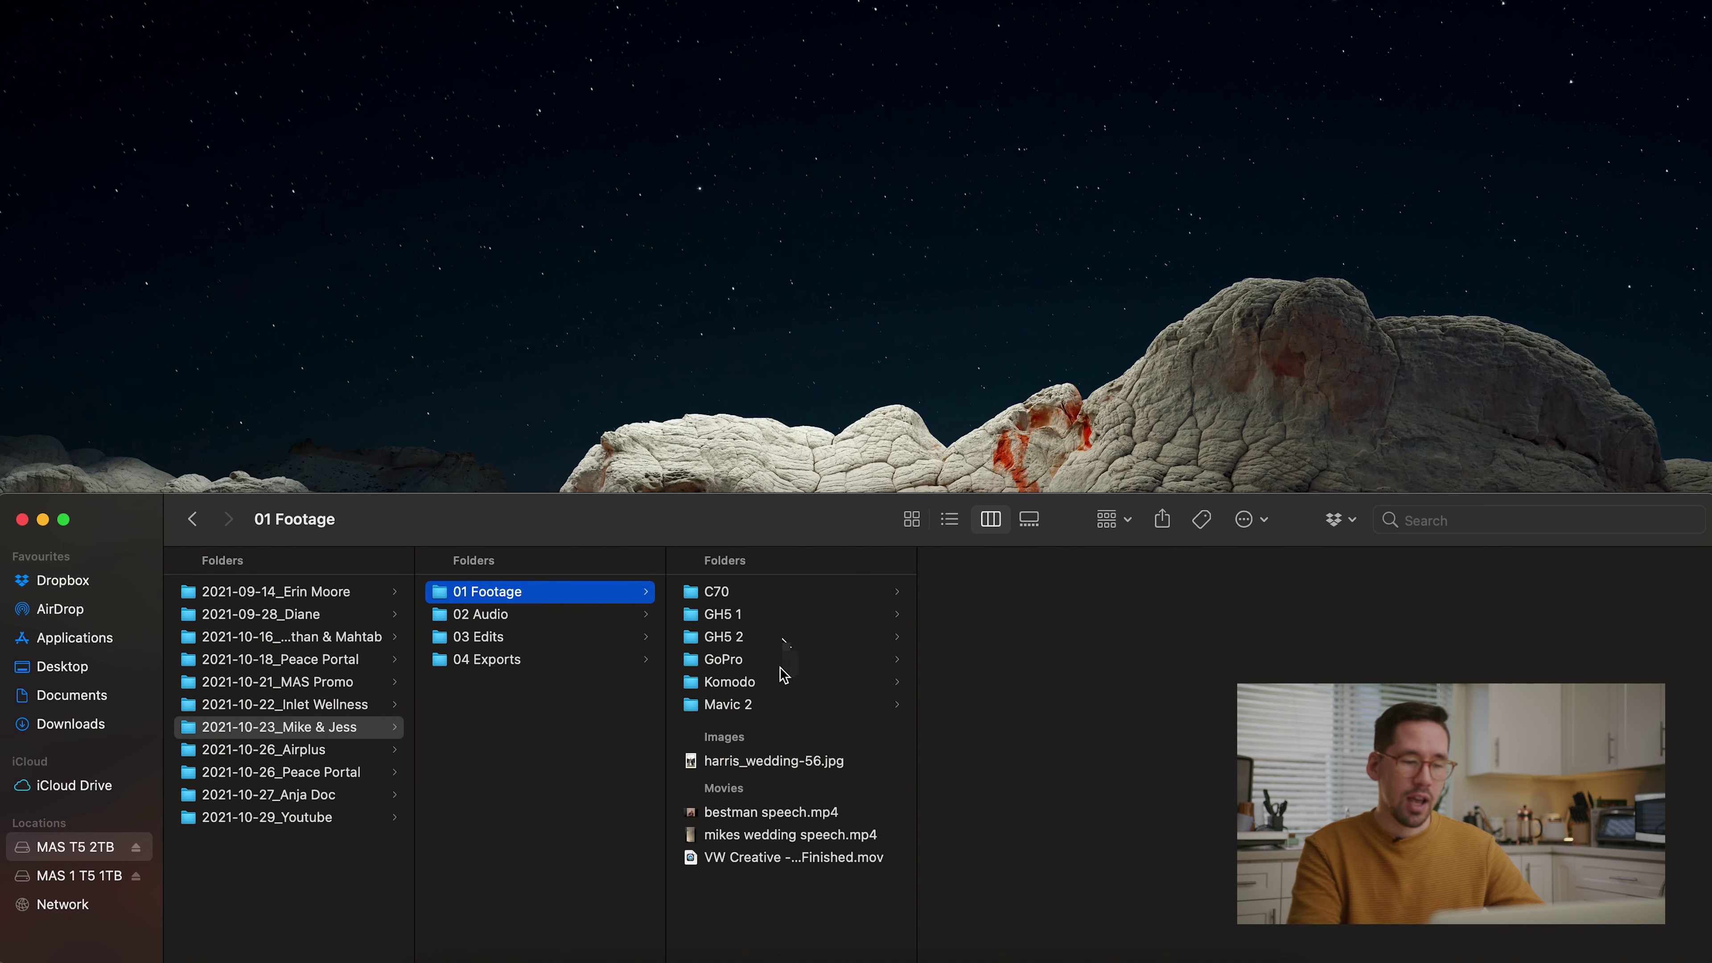
Select the loose image and movie files stored directly in the 01 Footage folder
{"action": "left_click", "coordinate": [795, 899]}
{"action": "left_click_drag", "start_coordinate": [783, 742], "coordinate": [773, 777]}
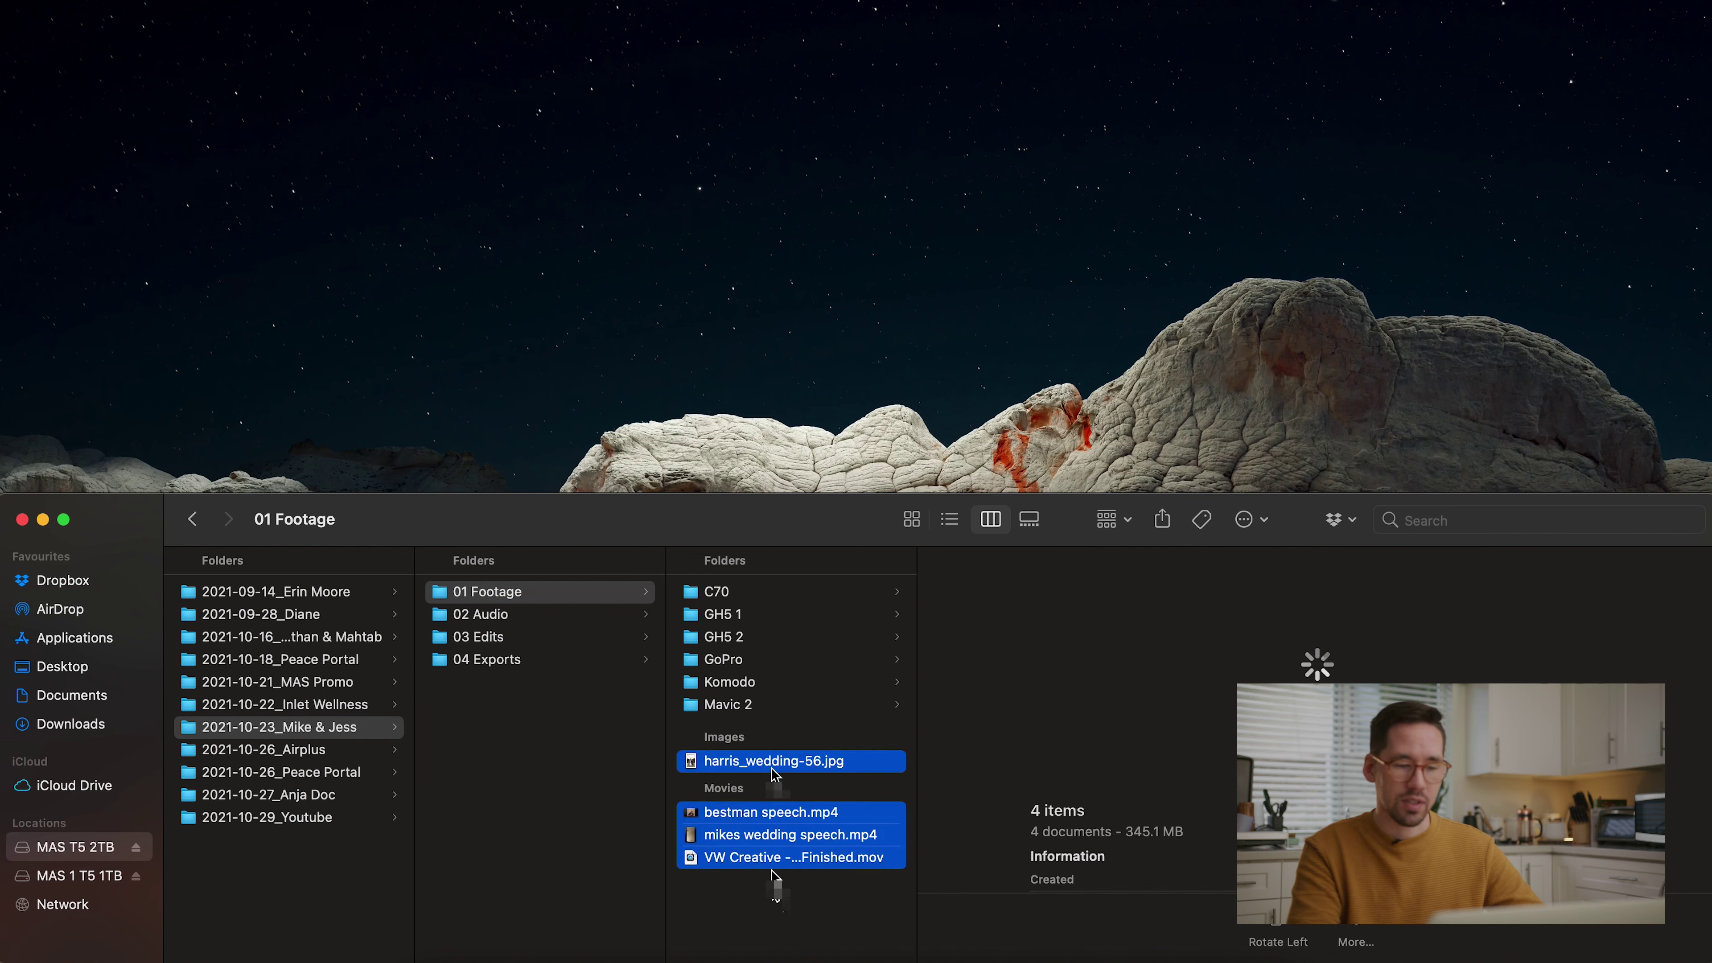
{"action": "left_click", "coordinate": [774, 772]}
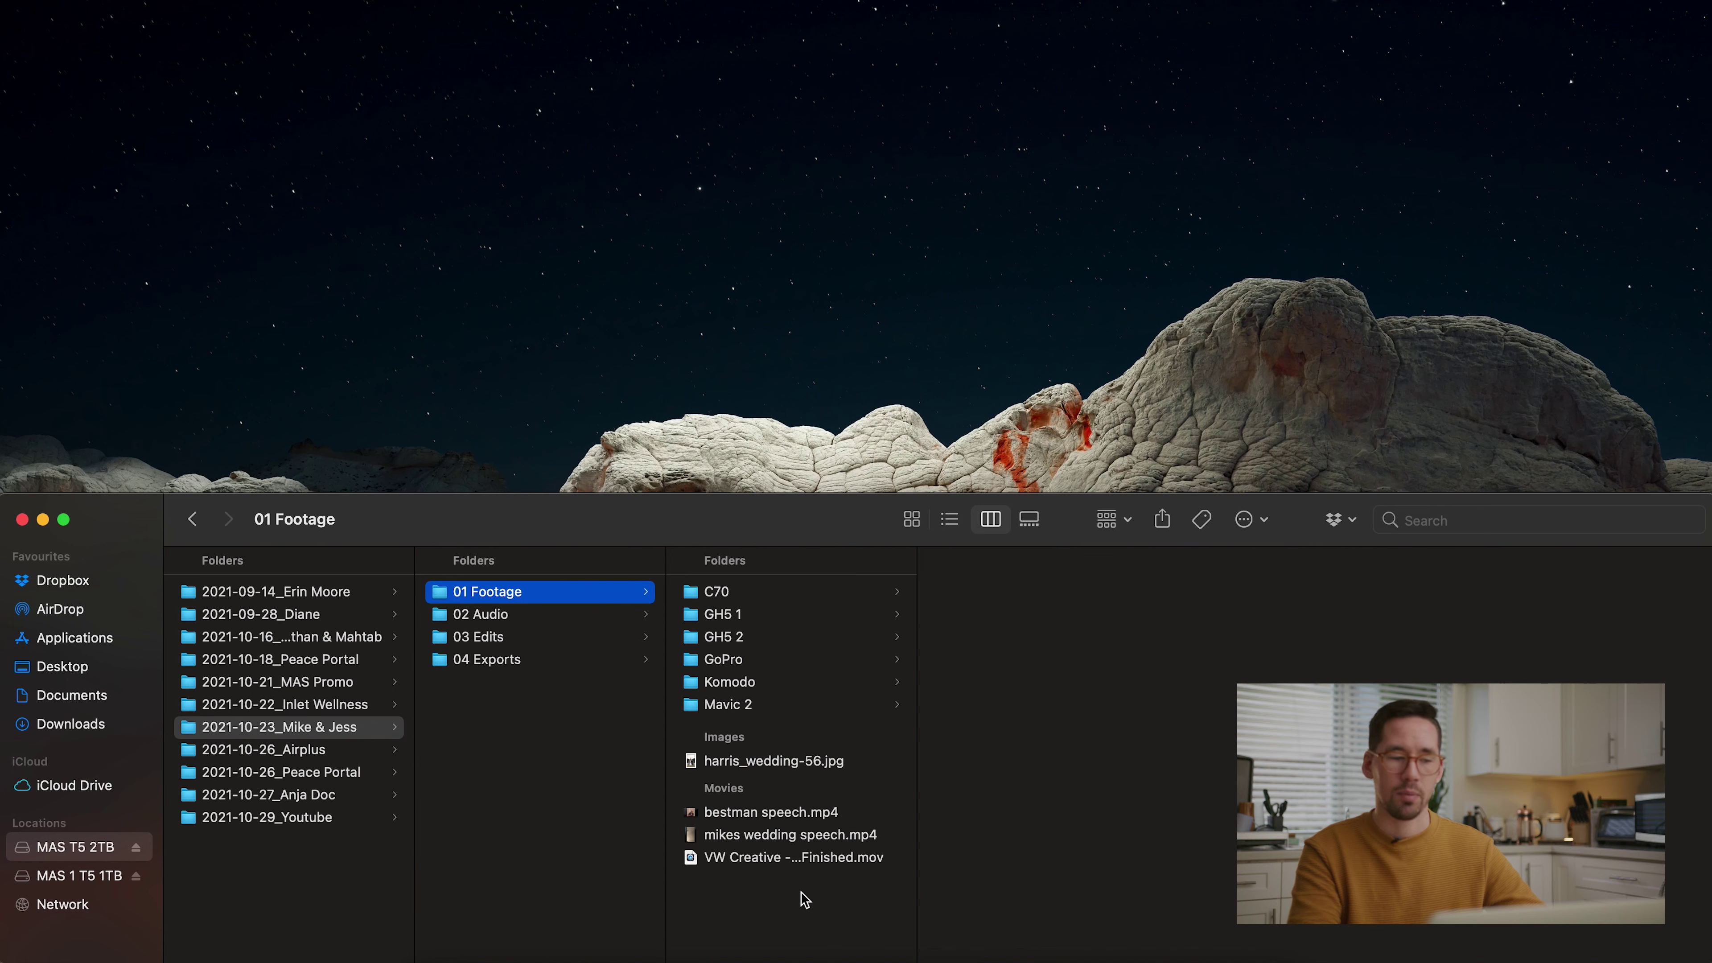
Preview the loose wedding photo, the two speech videos and the VW Creative movie in 01 Footage one by one
{"action": "left_click", "coordinate": [788, 760]}
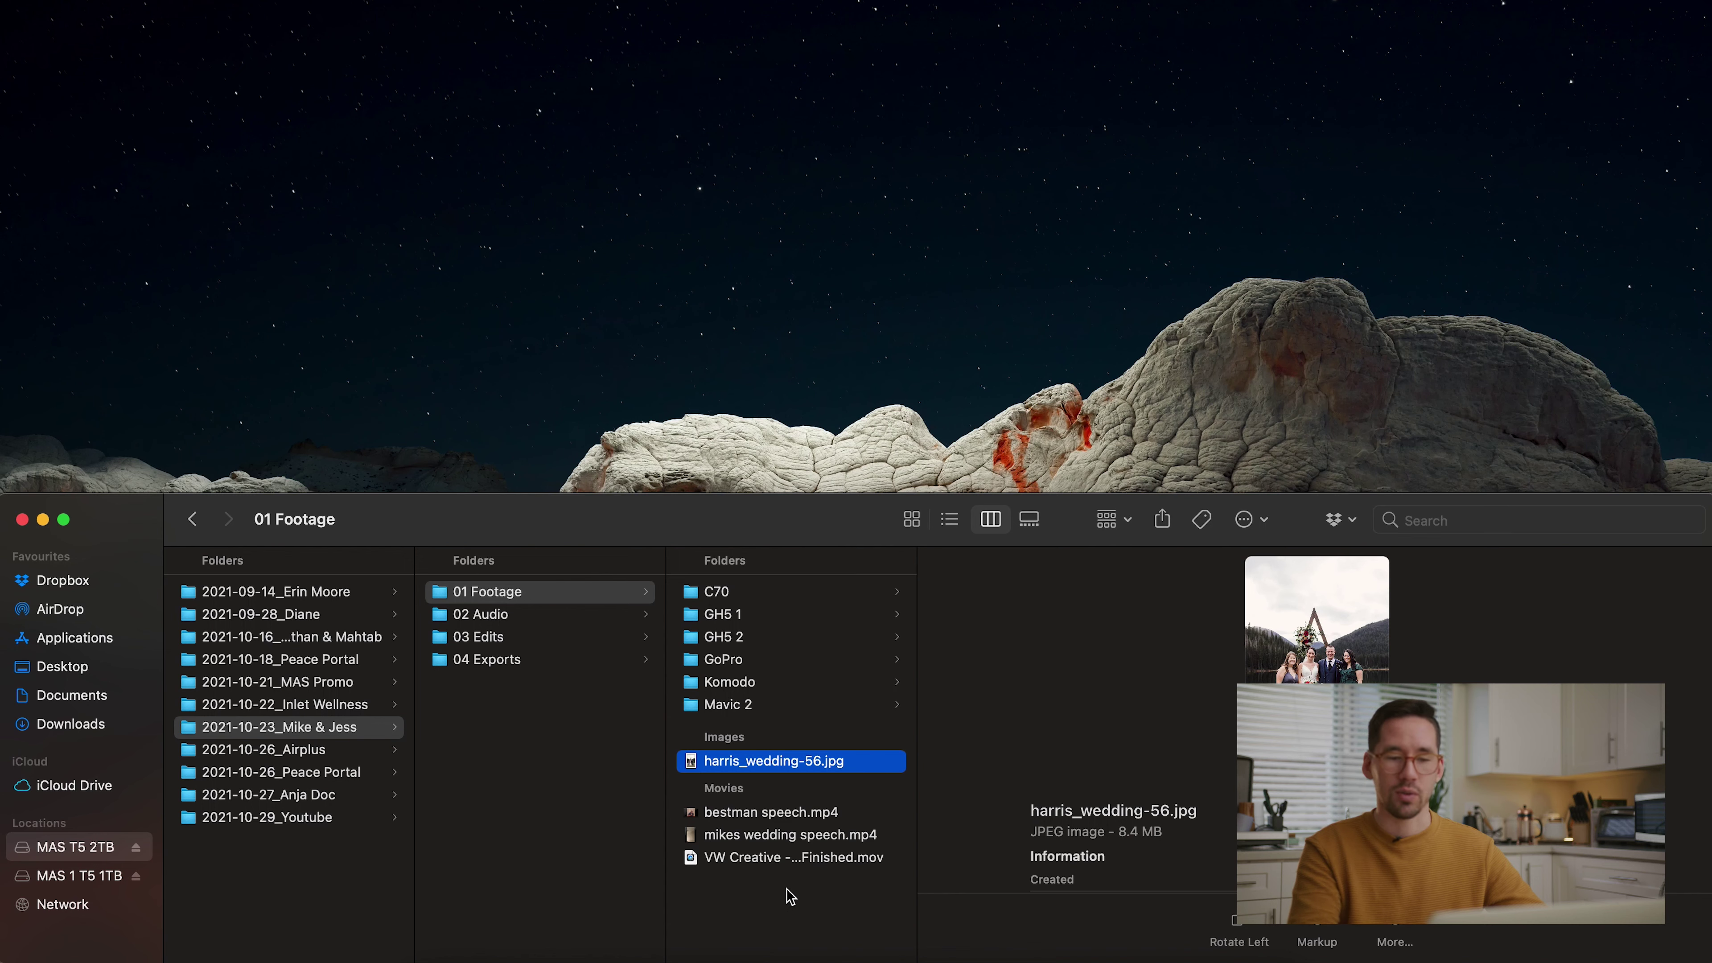
{"action": "left_click", "coordinate": [784, 811]}
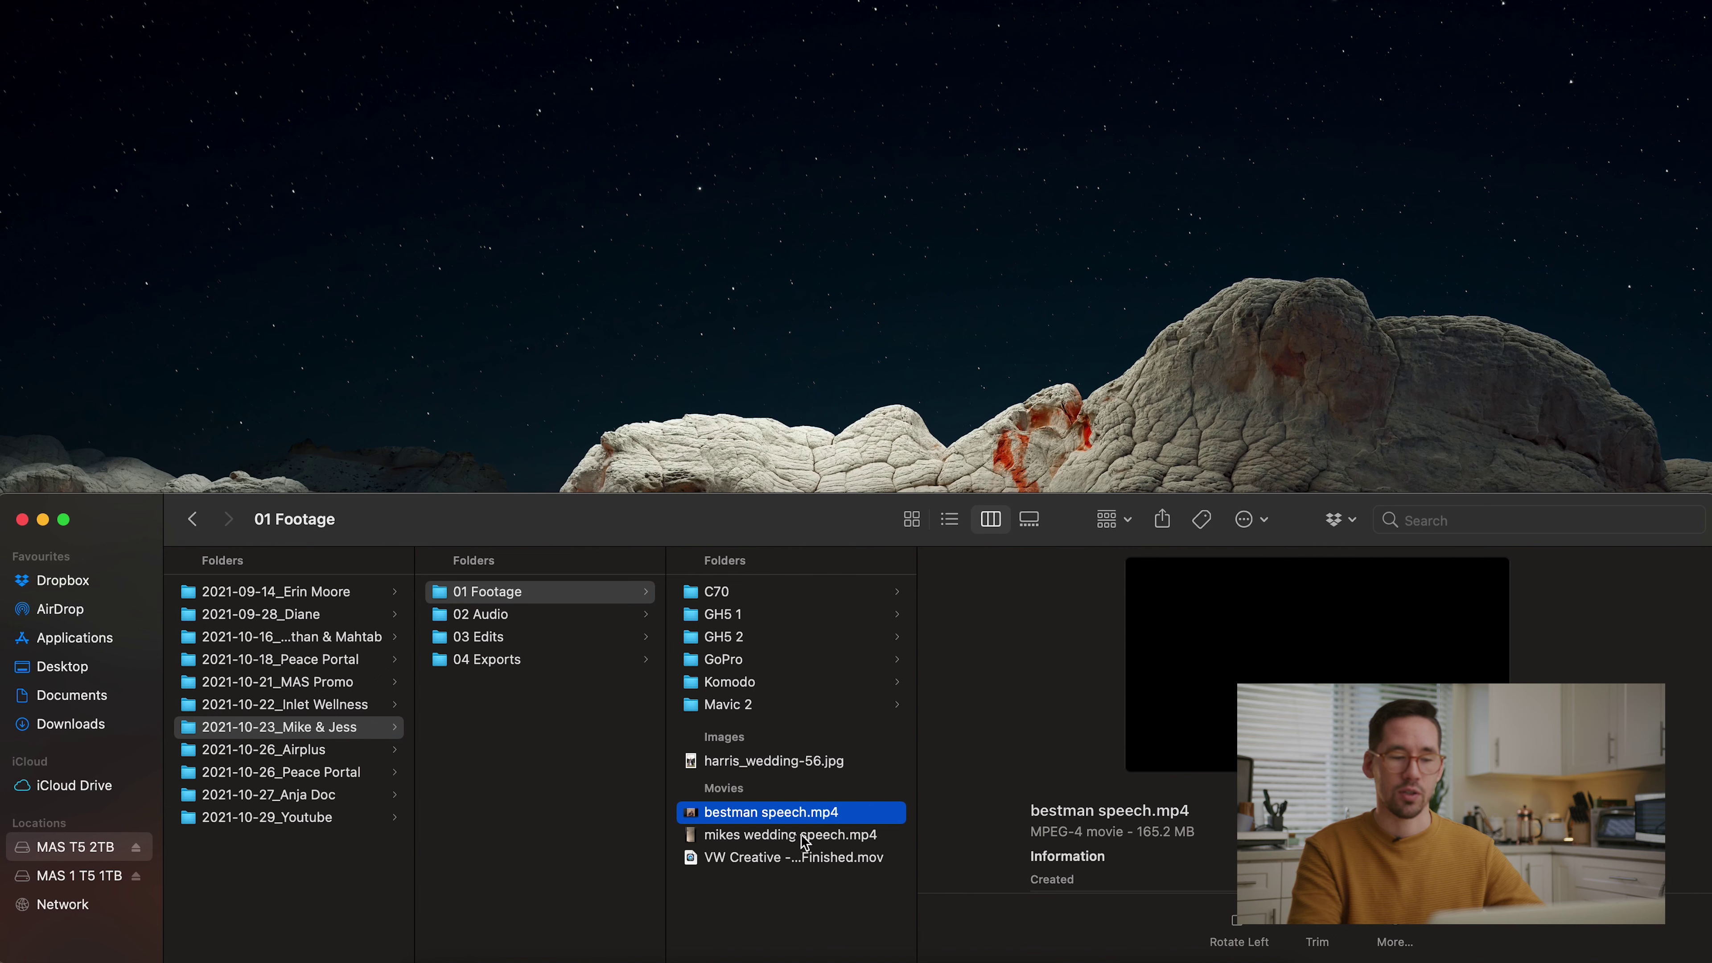
{"action": "left_click", "coordinate": [823, 847]}
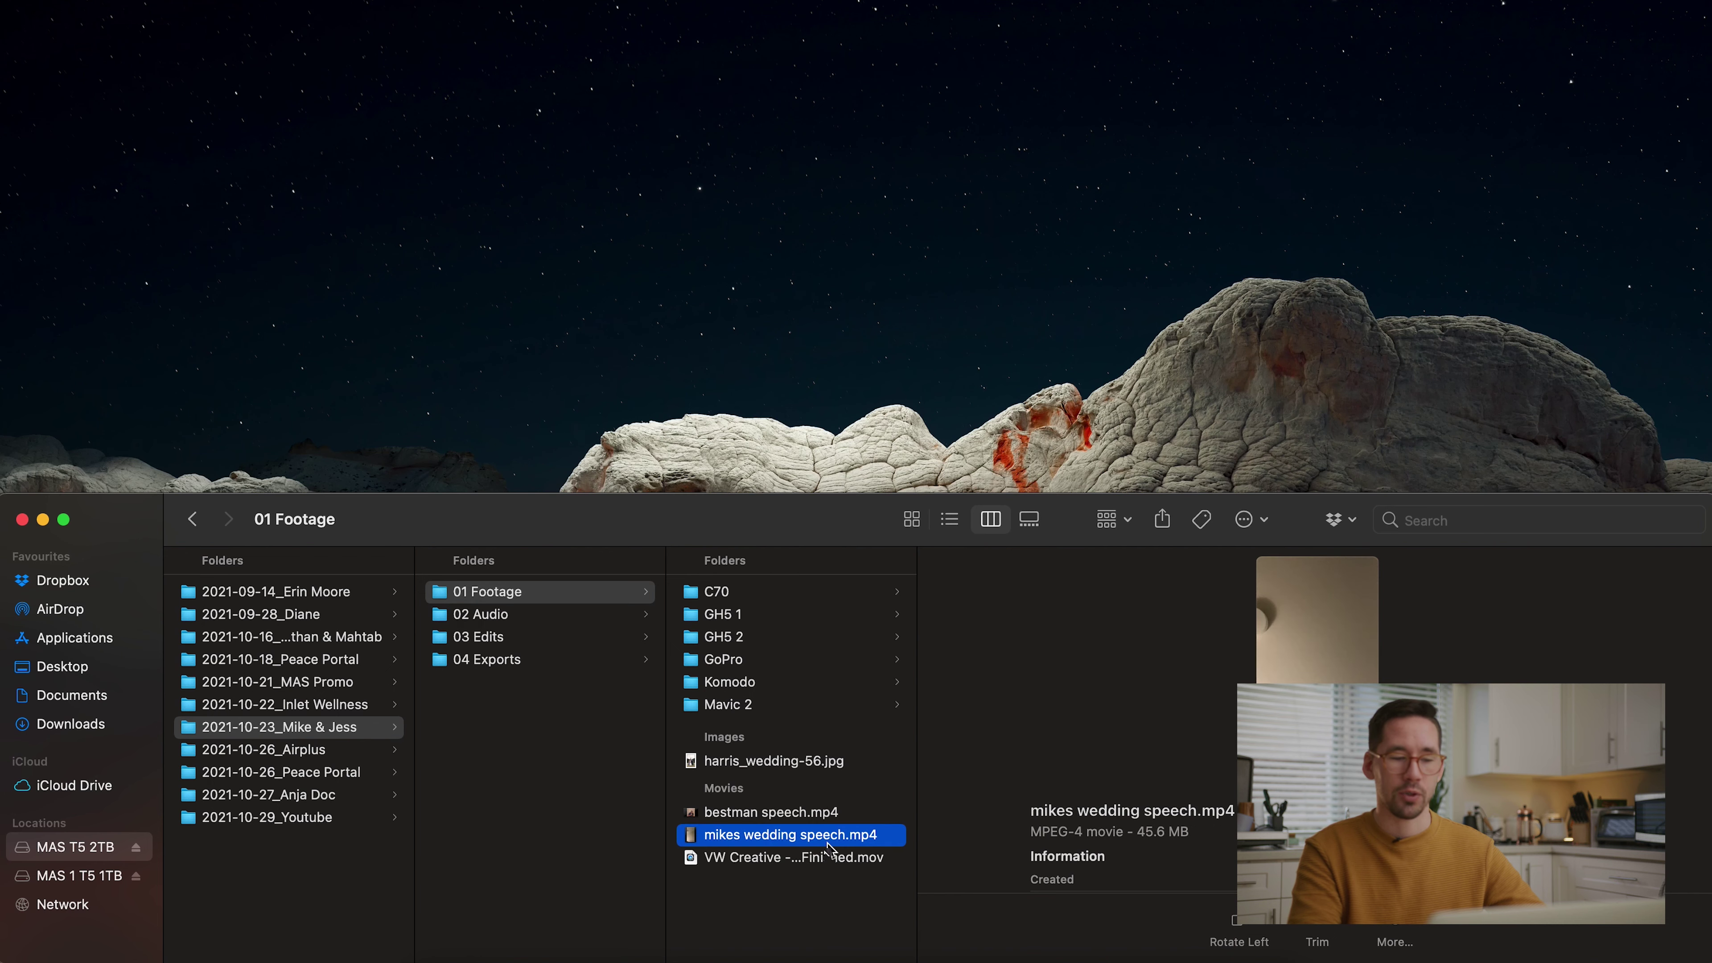
{"action": "left_click", "coordinate": [831, 854]}
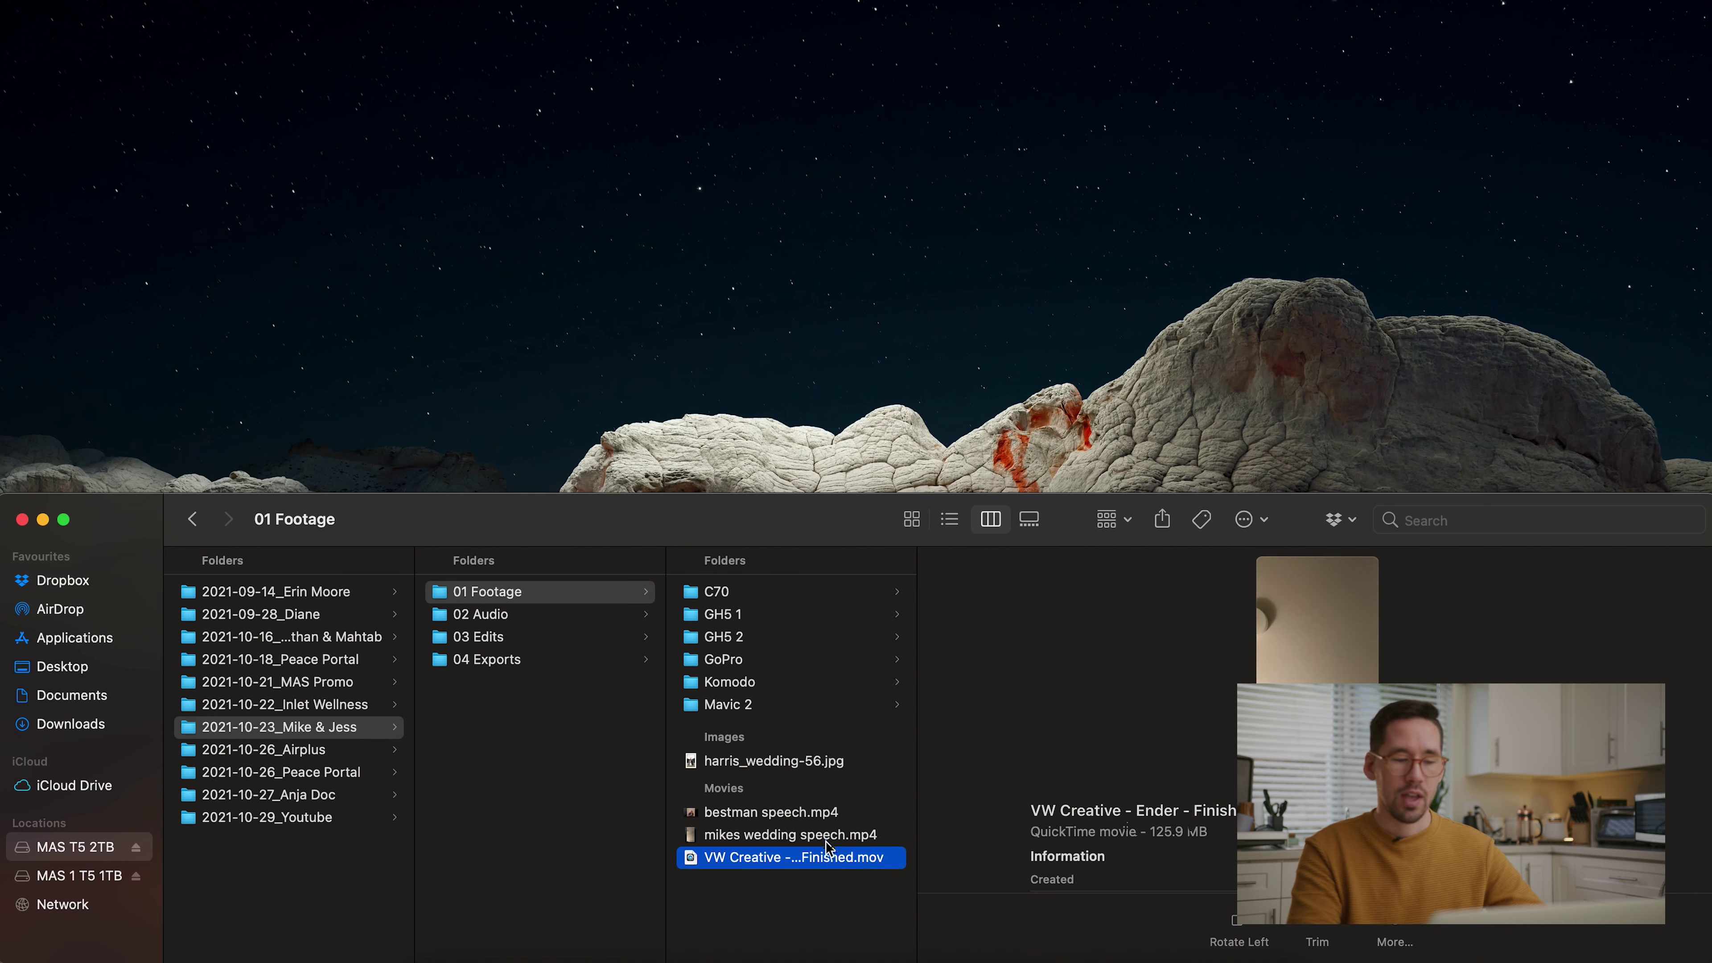
{"action": "left_click", "coordinate": [830, 835]}
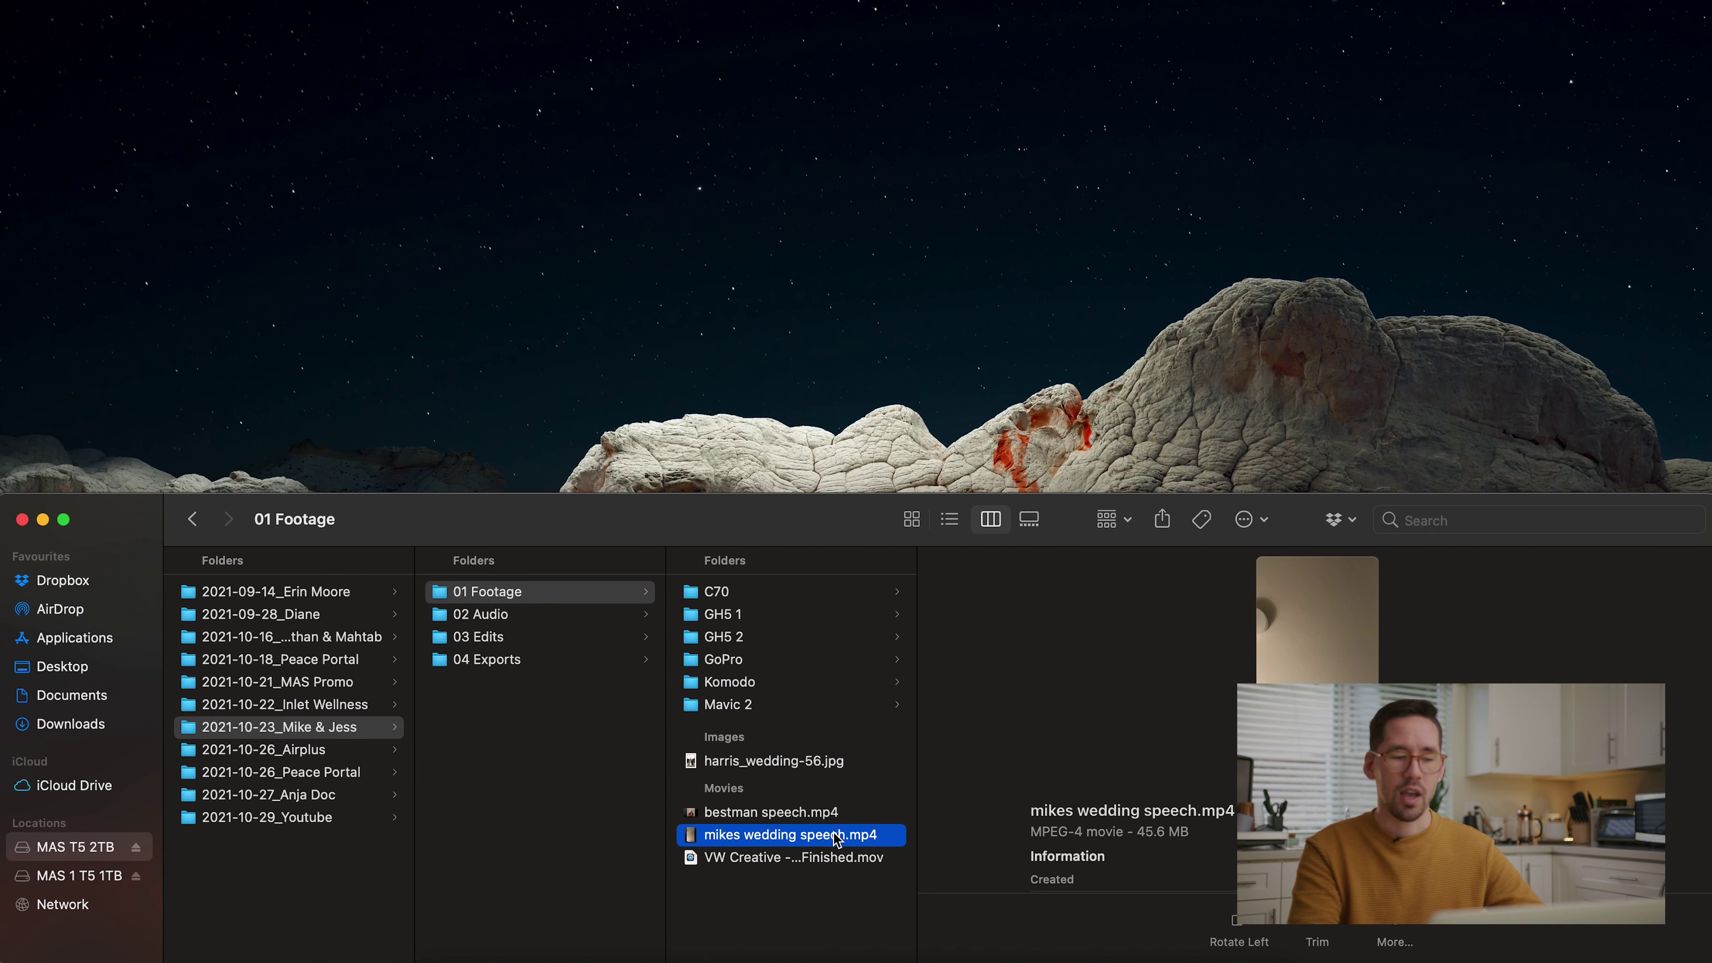
{"action": "left_click", "coordinate": [833, 860]}
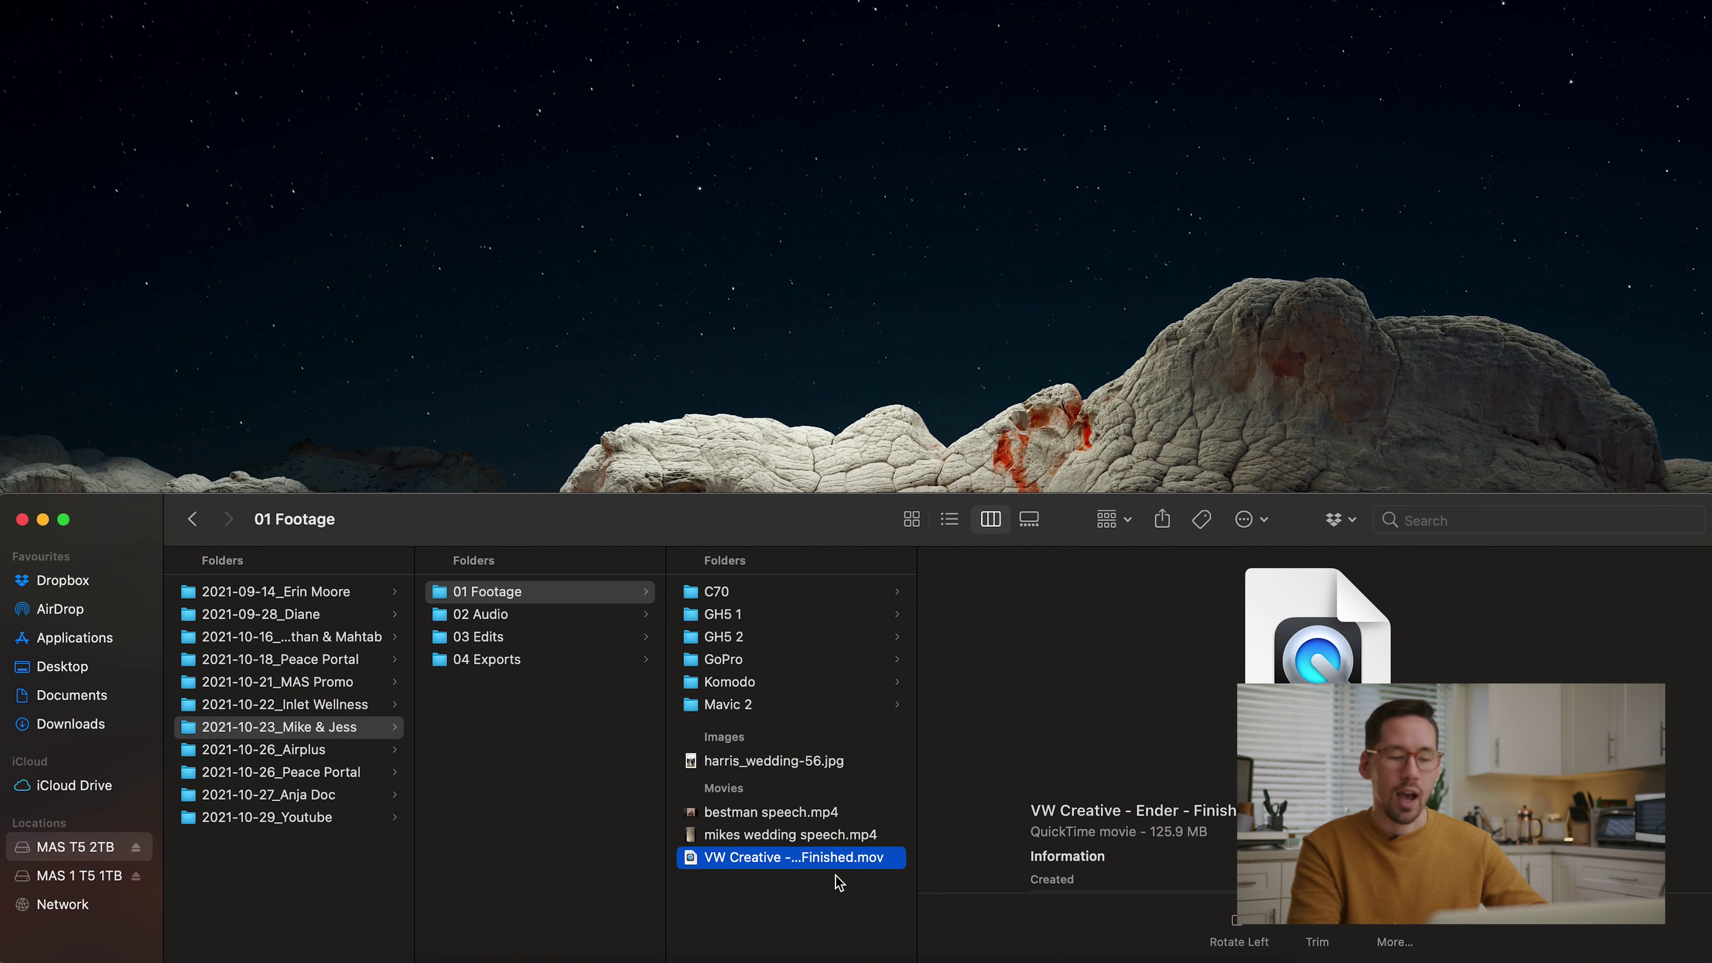
{"action": "left_click", "coordinate": [836, 877]}
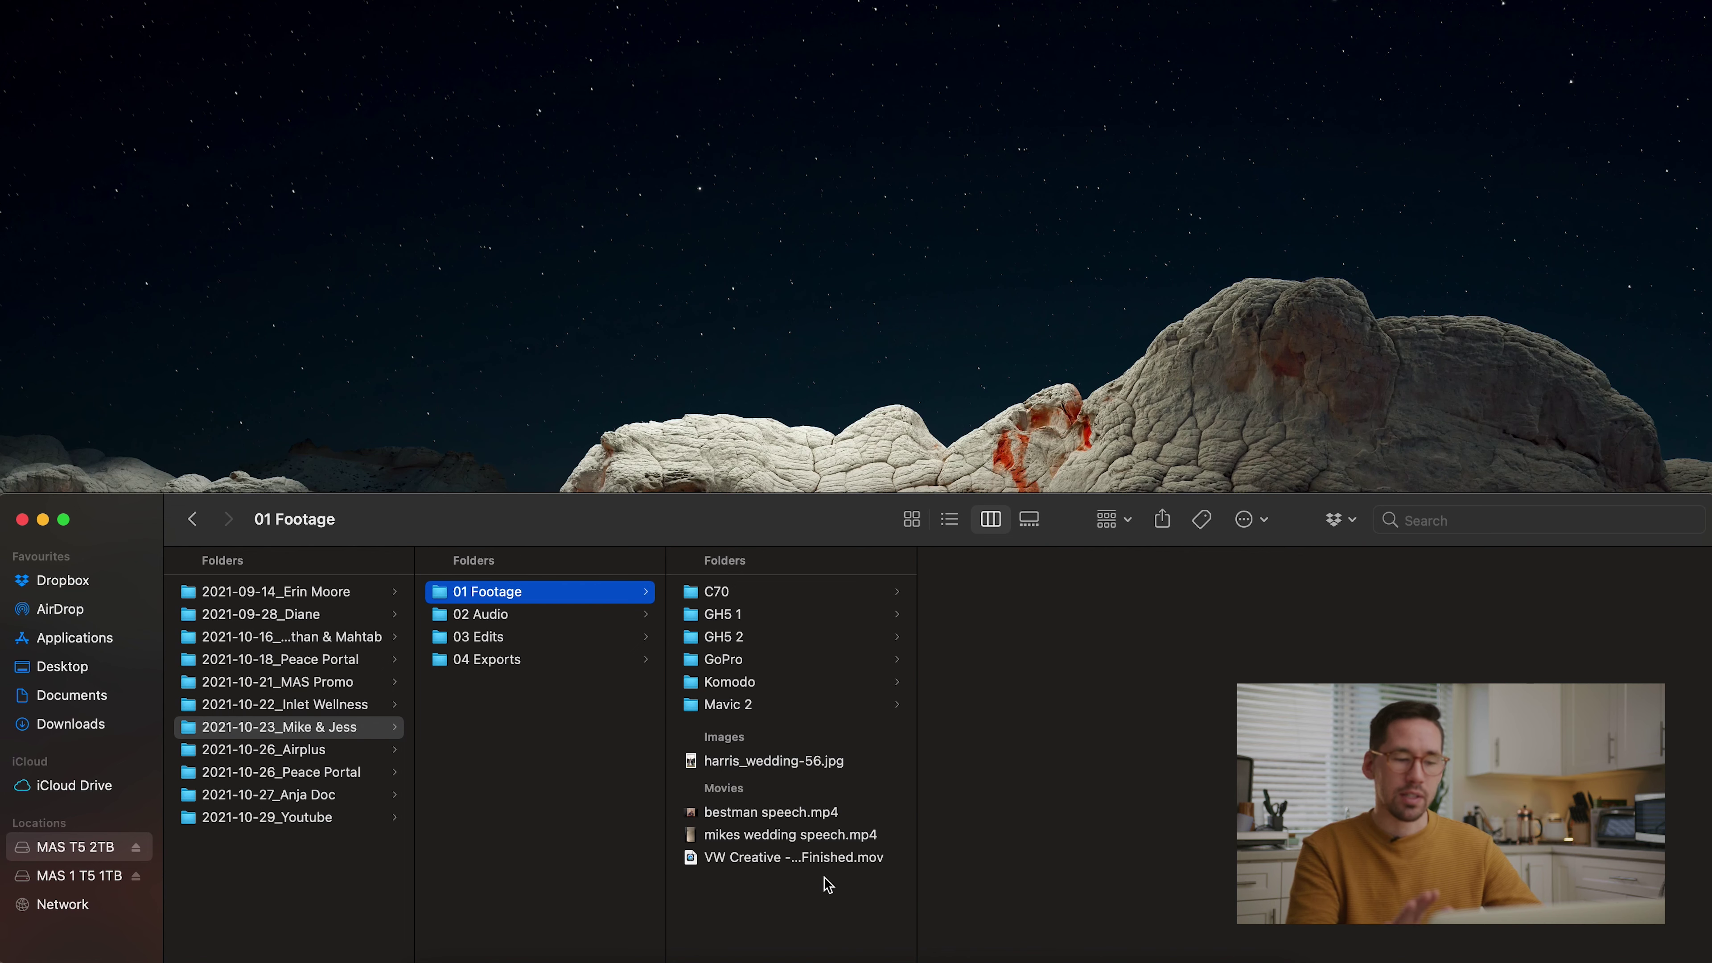
Look through the clips in the C70 camera folder and open its Proxies subfolder
{"action": "left_click", "coordinate": [755, 593]}
{"action": "scroll", "coordinate": [1009, 727], "scroll_direction": "down", "scroll_amount": 10}
{"action": "scroll", "coordinate": [1009, 727], "scroll_direction": "up", "scroll_amount": 10}
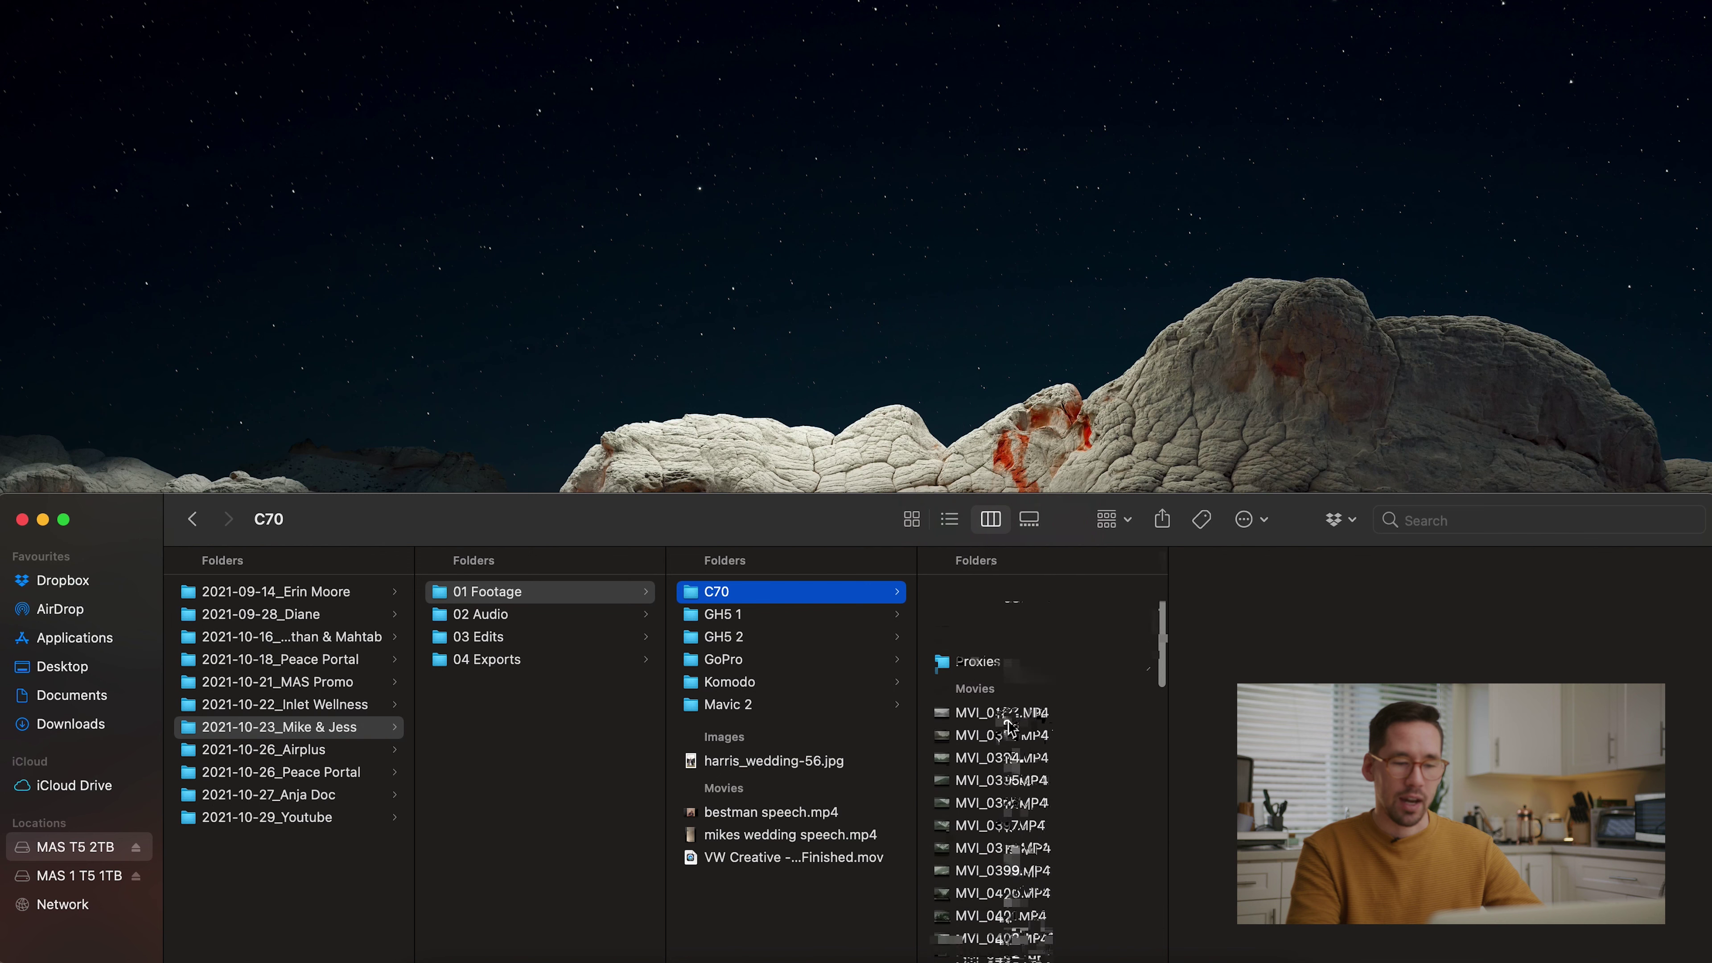
{"action": "scroll", "coordinate": [1009, 728], "scroll_direction": "down", "scroll_amount": 5}
{"action": "scroll", "coordinate": [1009, 727], "scroll_direction": "up", "scroll_amount": 5}
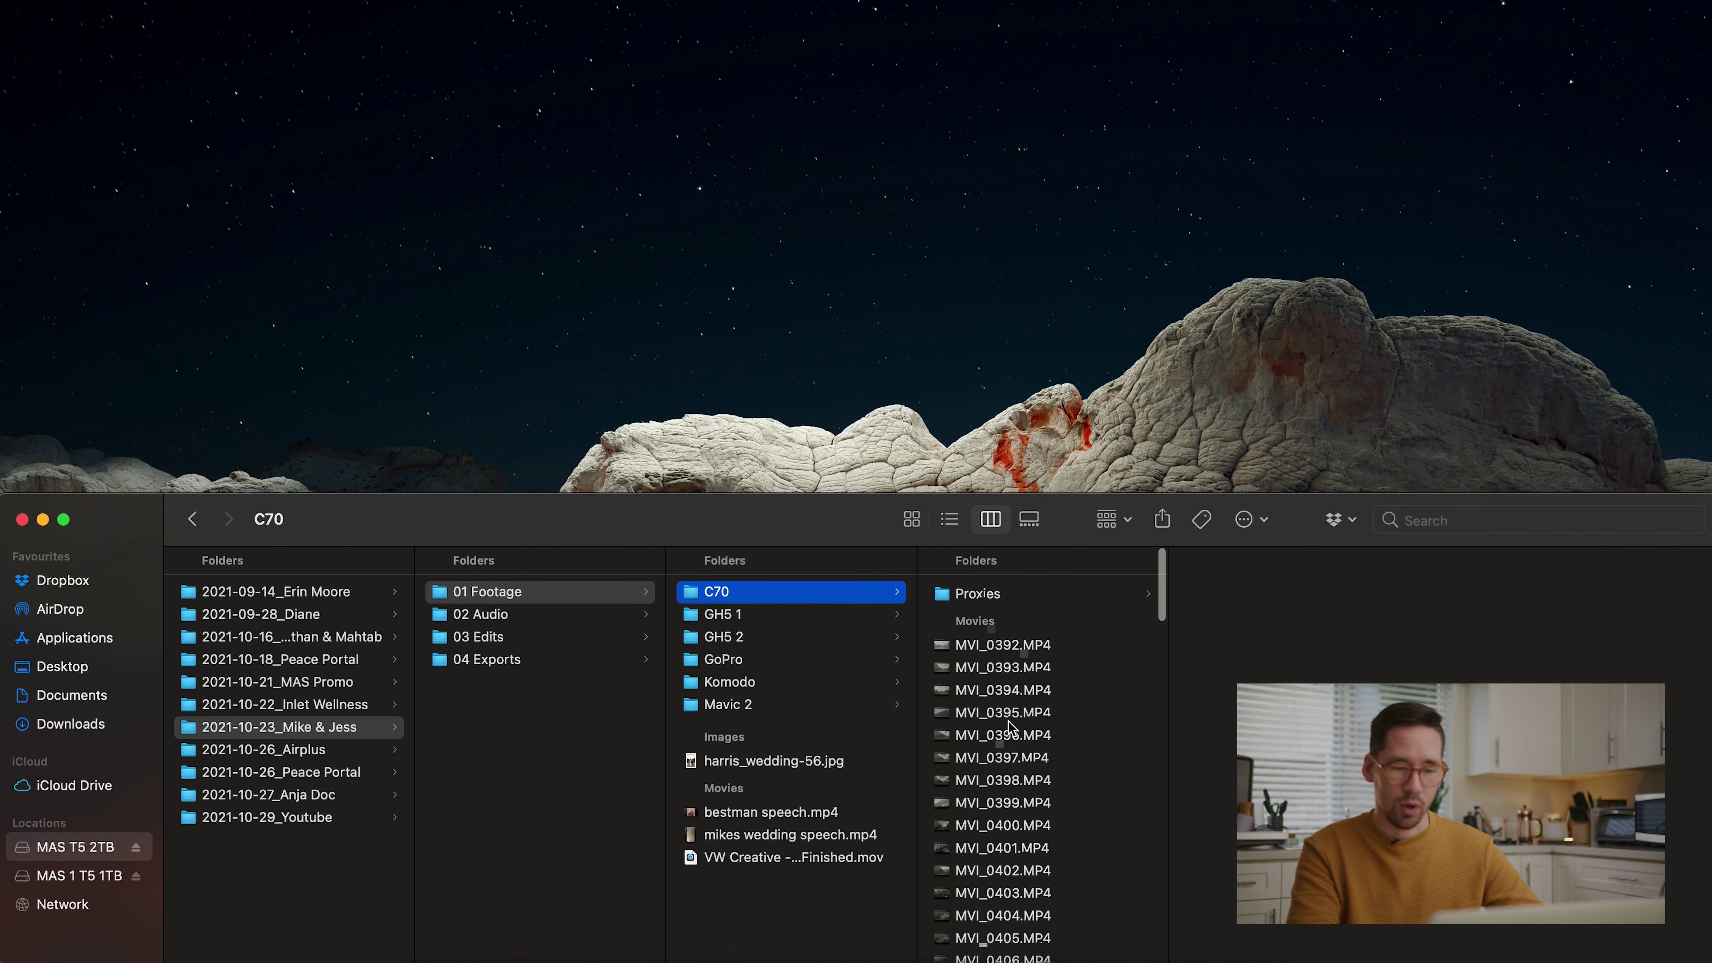
{"action": "left_click", "coordinate": [1013, 592]}
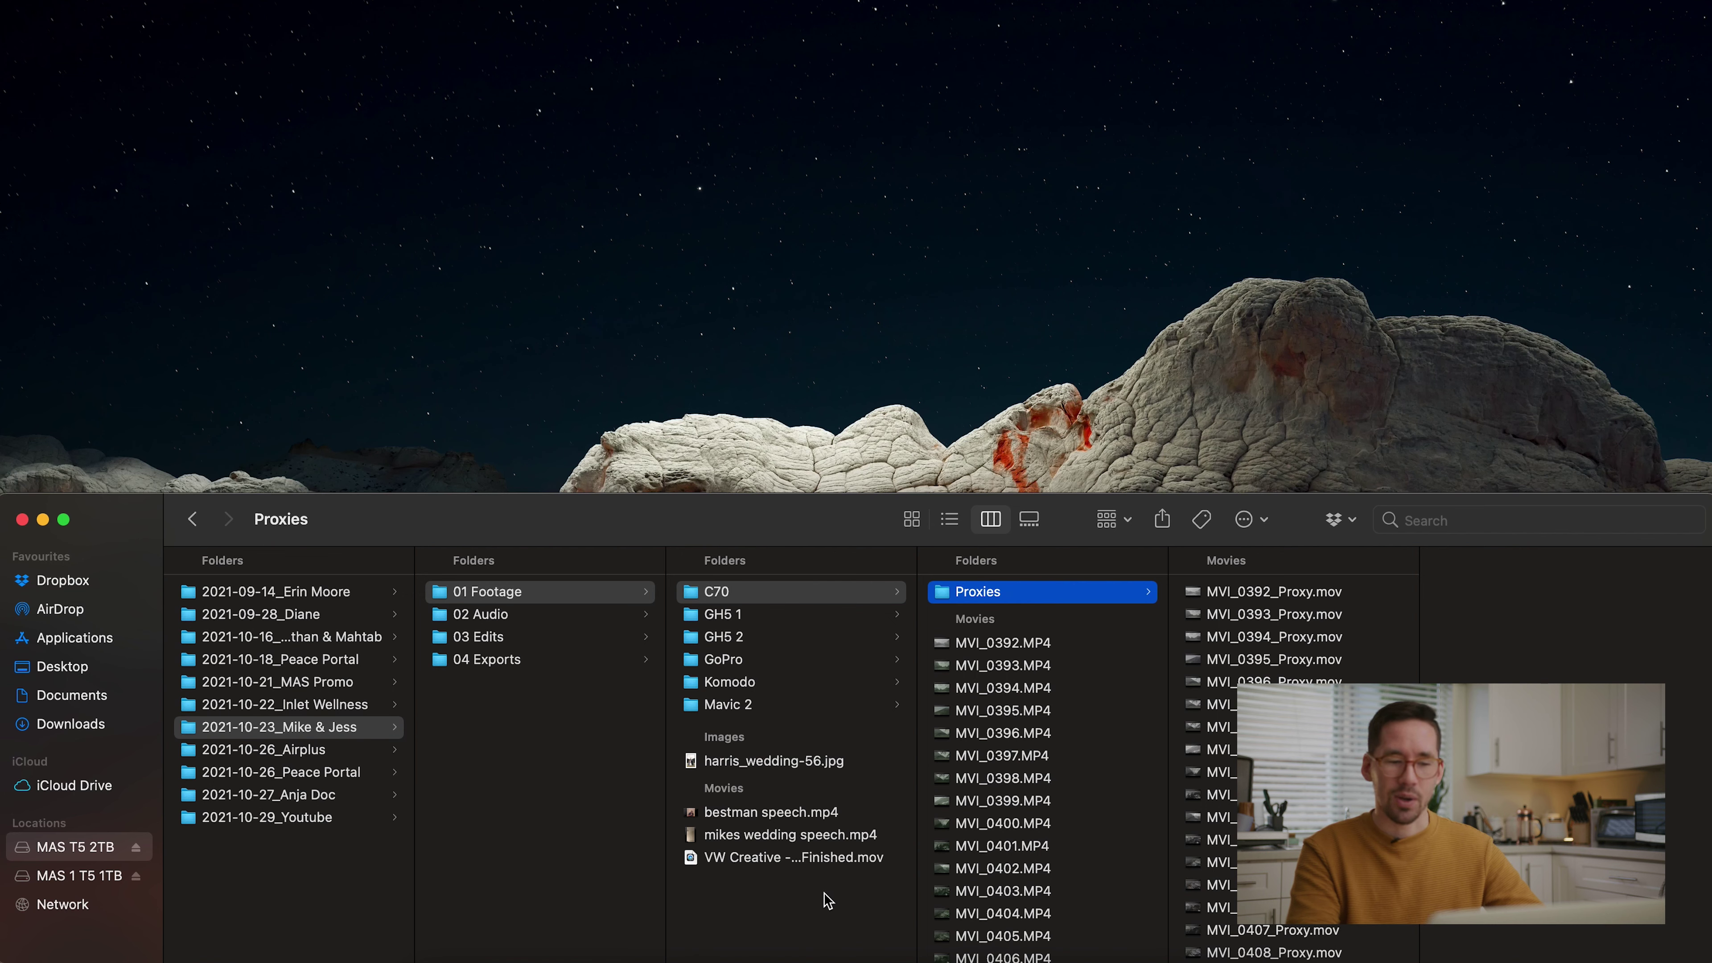
Compare the contents of the GH5 1 and GH5 2 camera folders, and view the GoPro folder's clips
{"action": "left_click", "coordinate": [764, 615]}
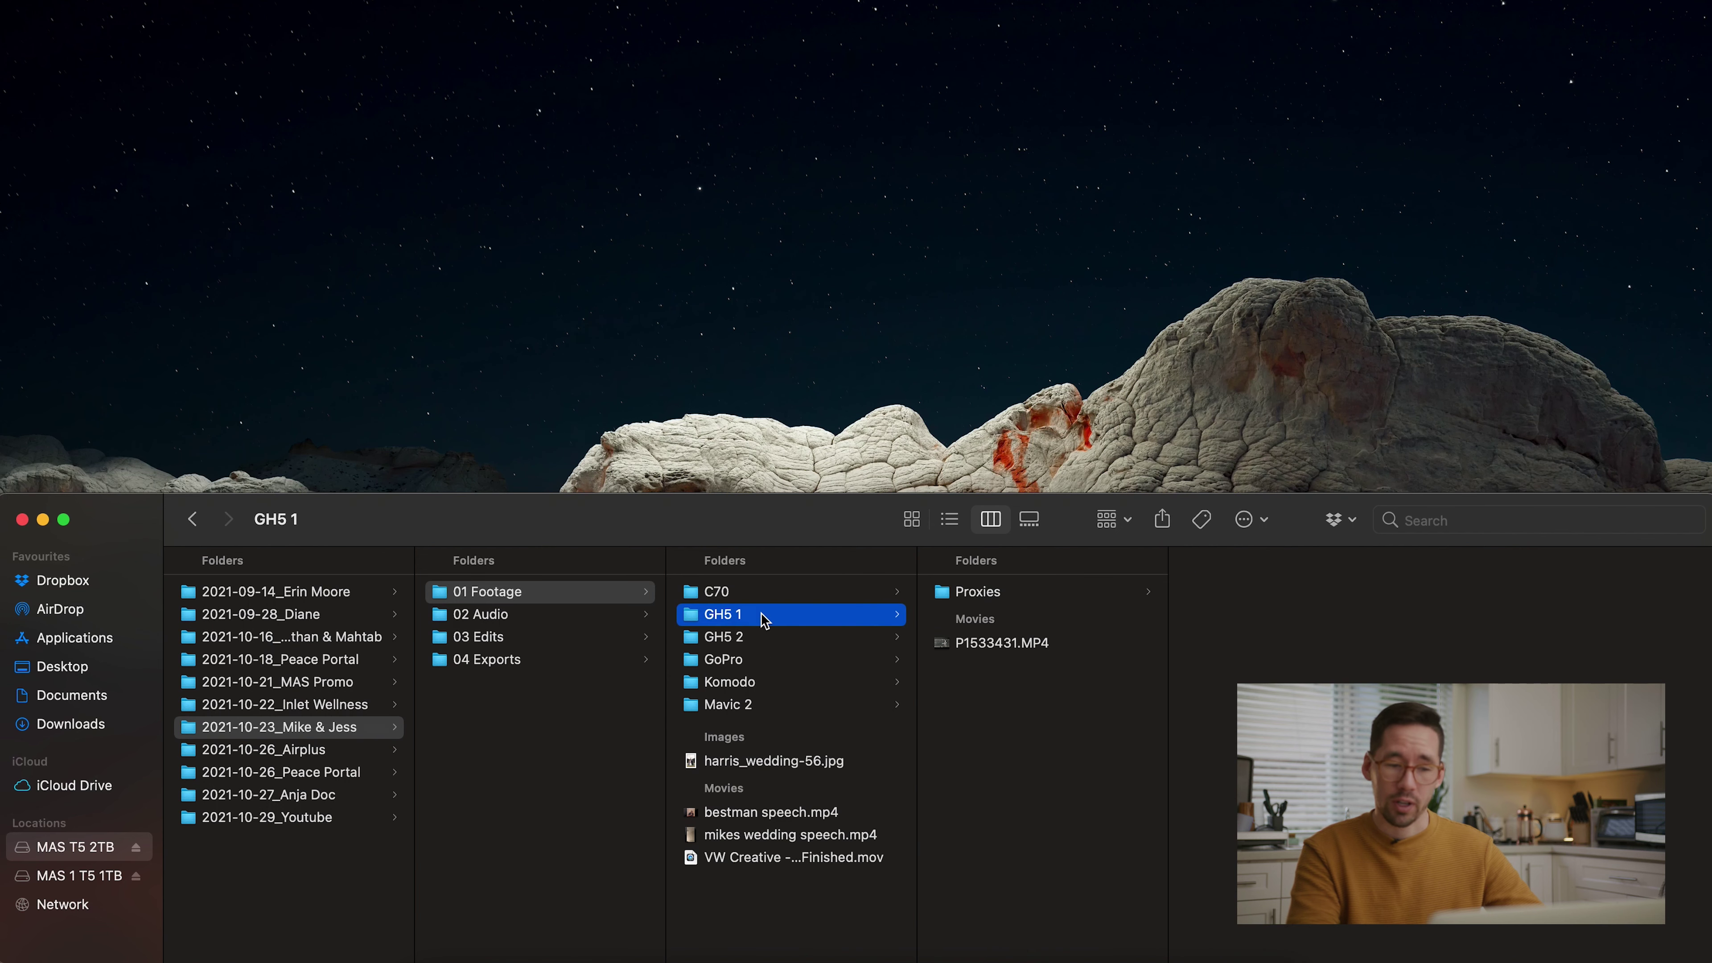
{"action": "left_click", "coordinate": [771, 639]}
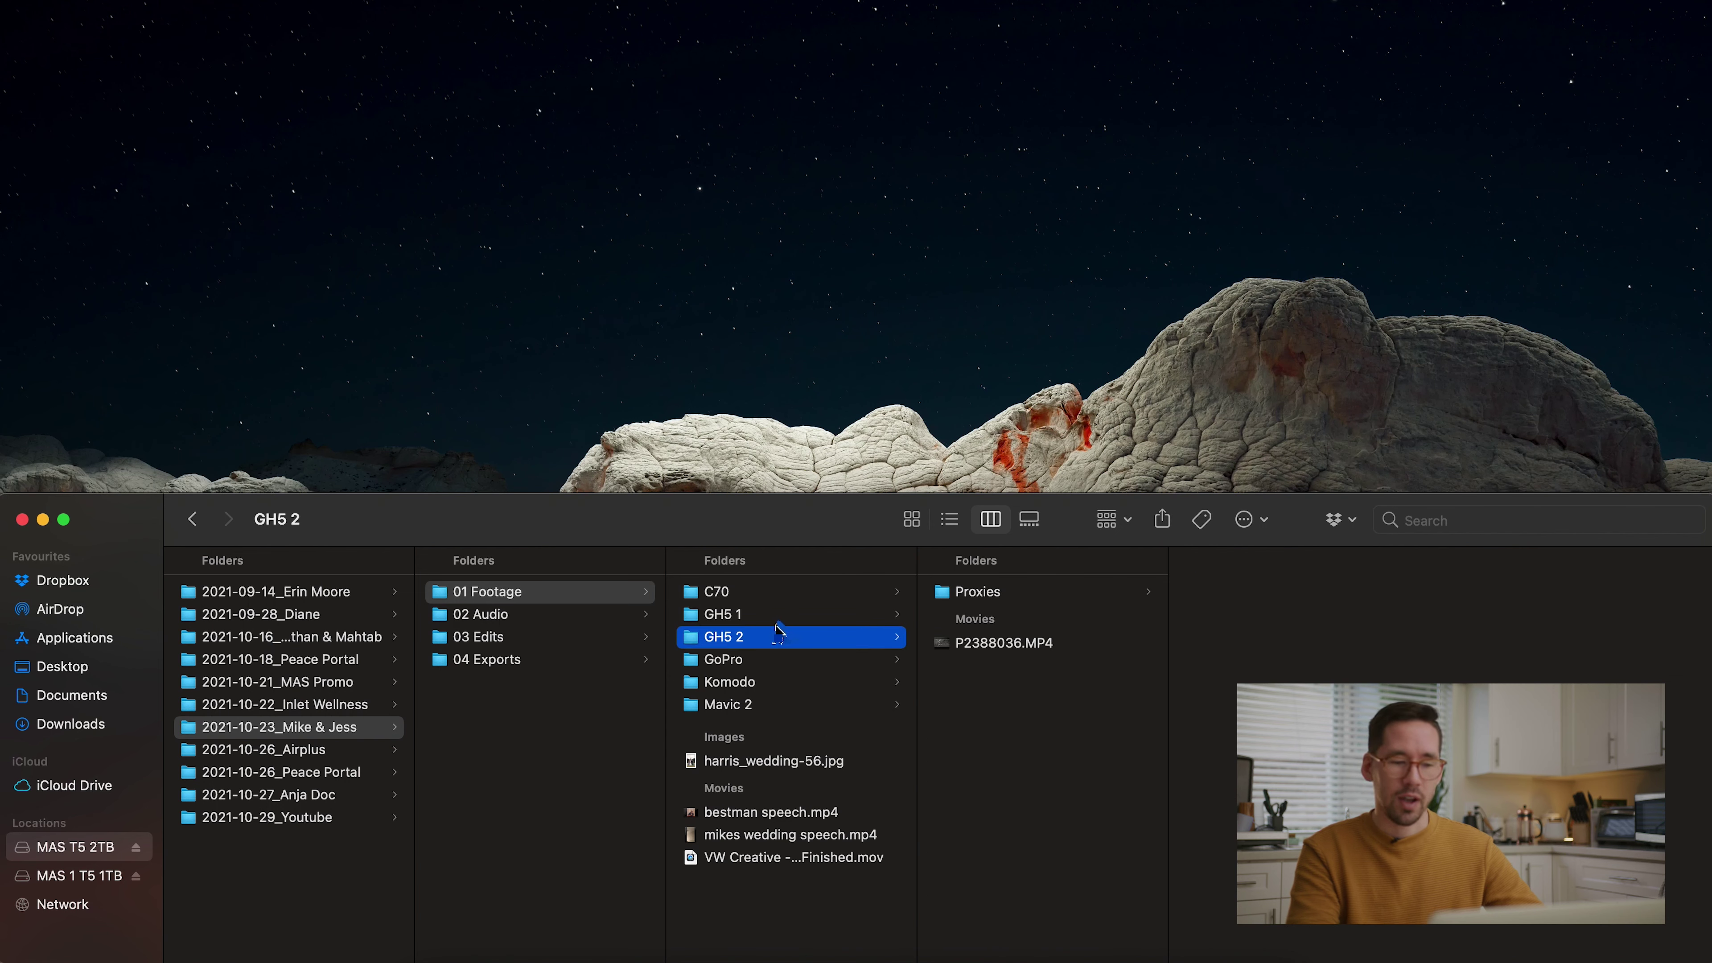
{"action": "left_click", "coordinate": [778, 622]}
{"action": "left_click", "coordinate": [780, 638]}
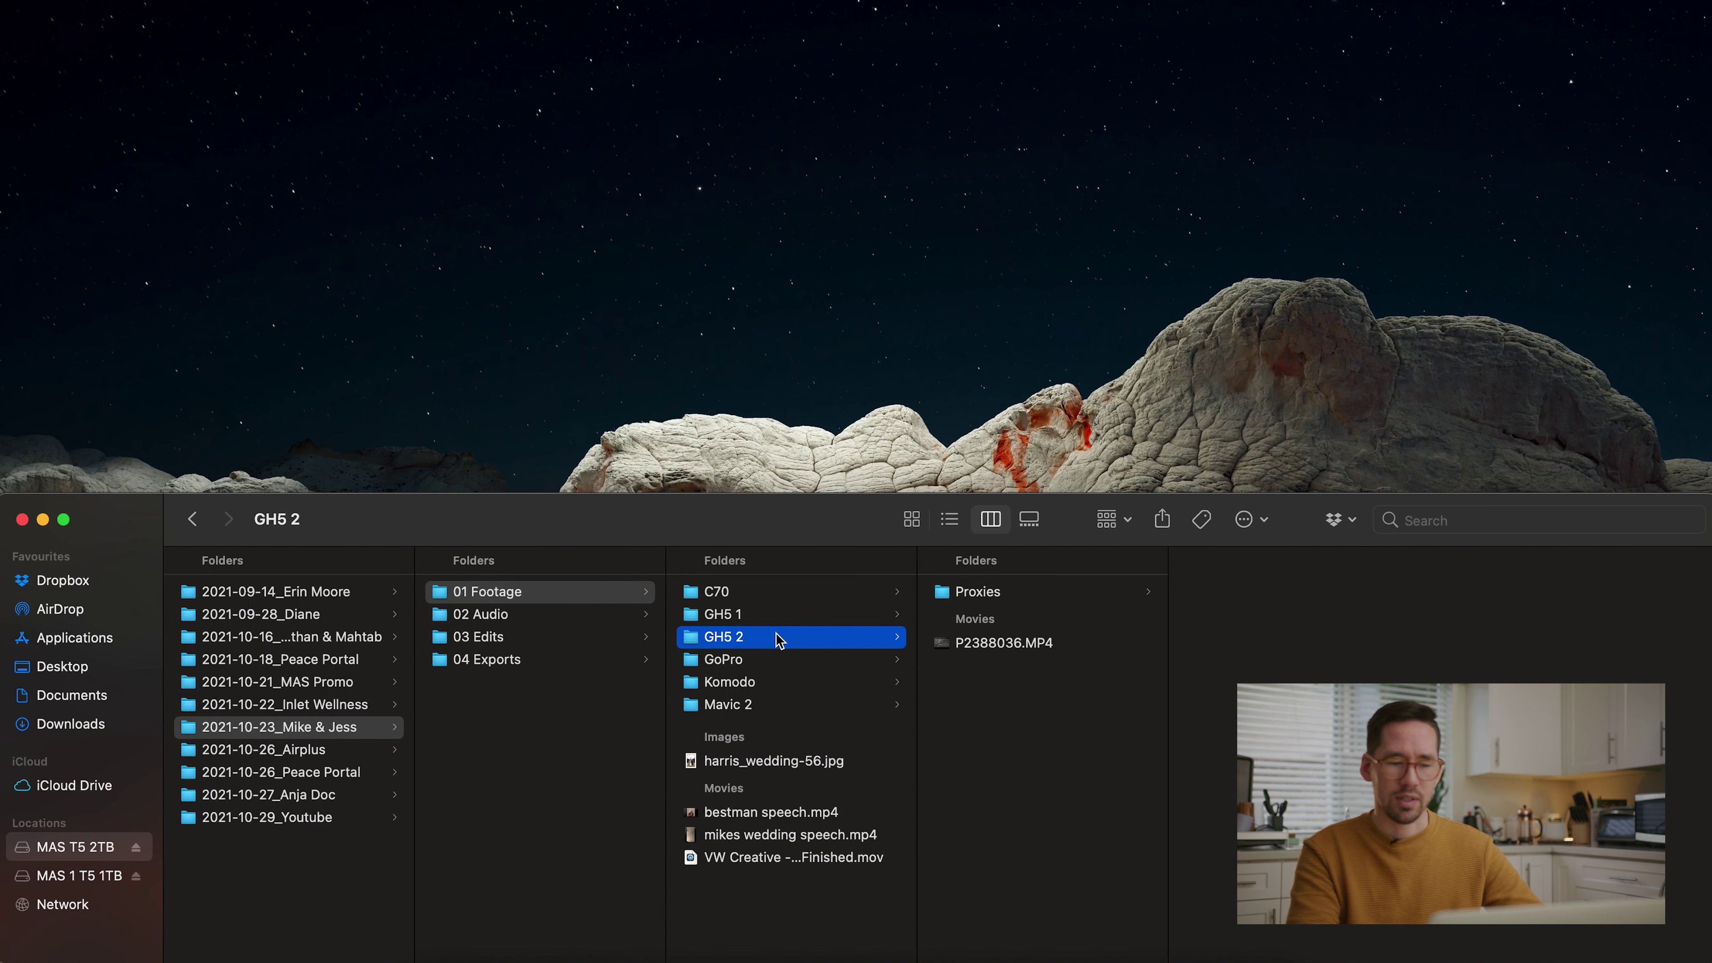
{"action": "left_click", "coordinate": [782, 617]}
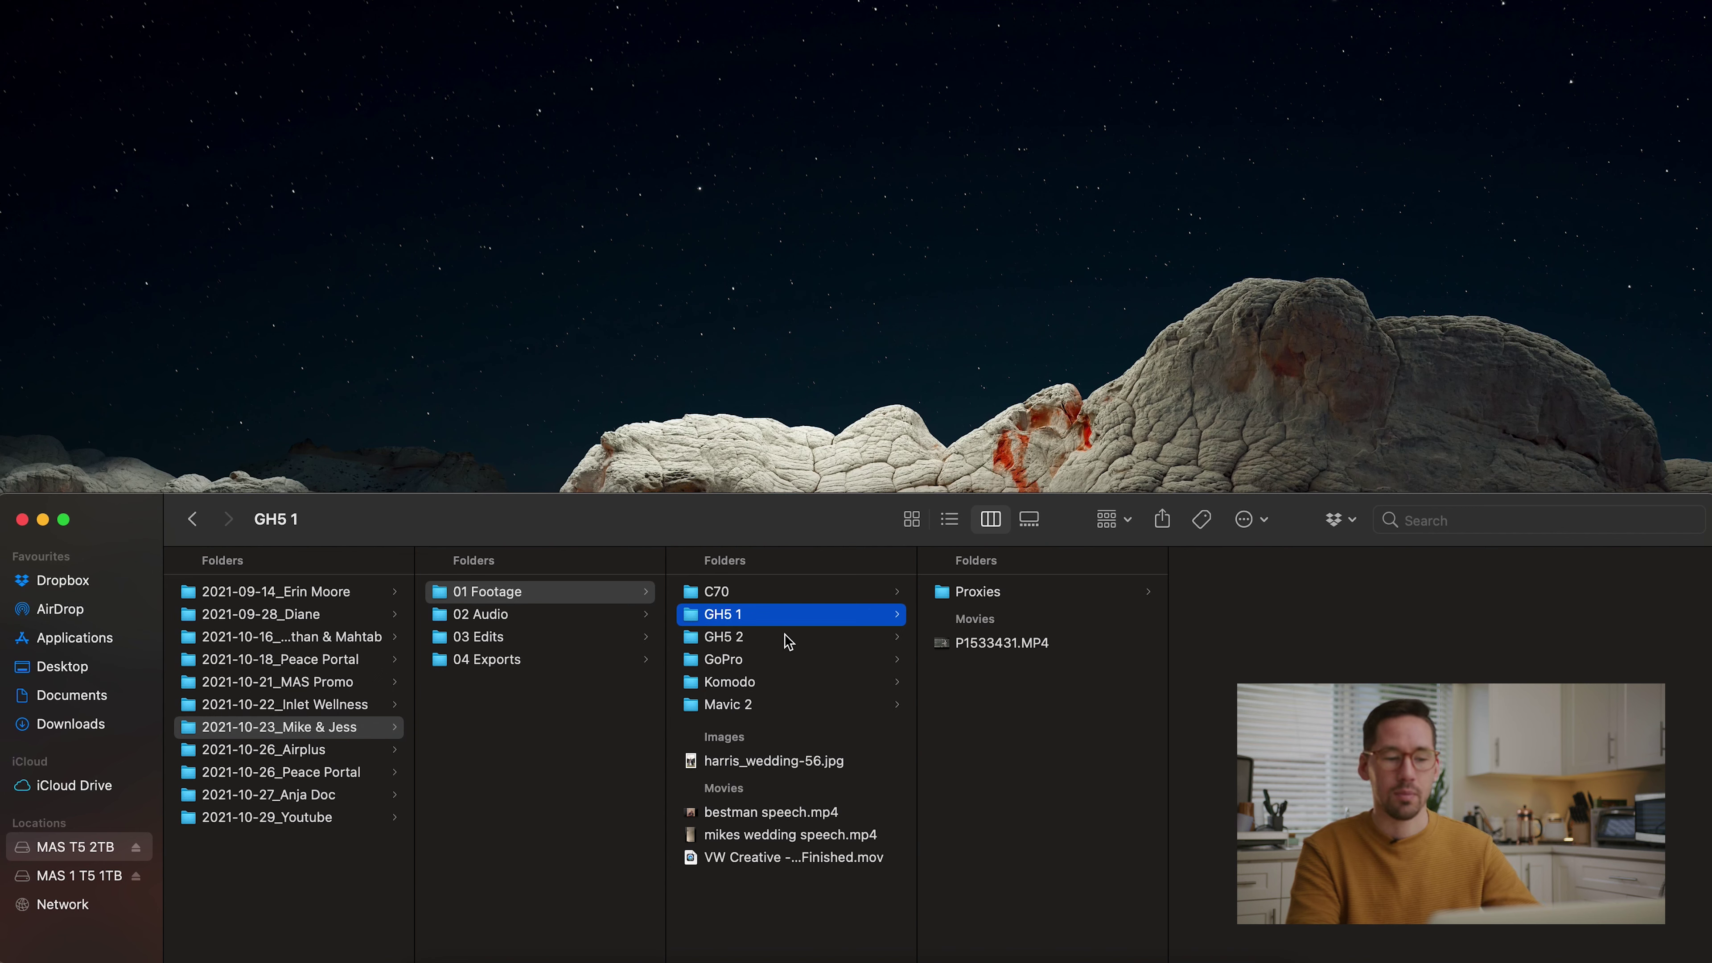
{"action": "left_click", "coordinate": [758, 637]}
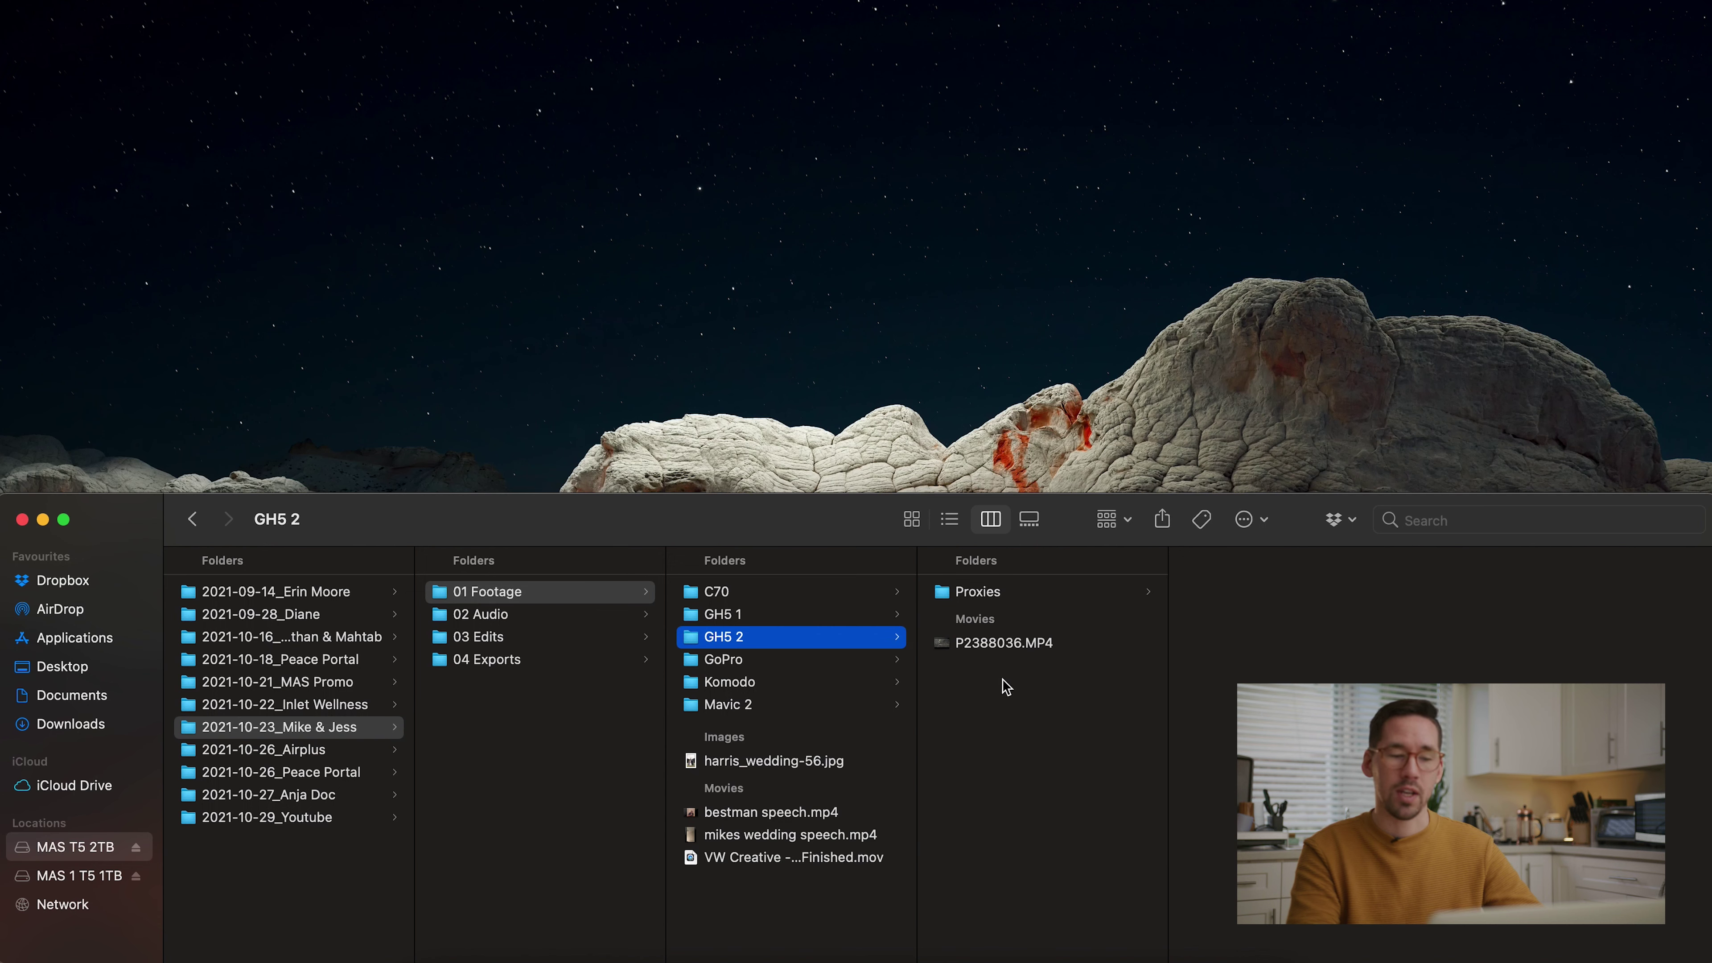
{"action": "left_click", "coordinate": [777, 663]}
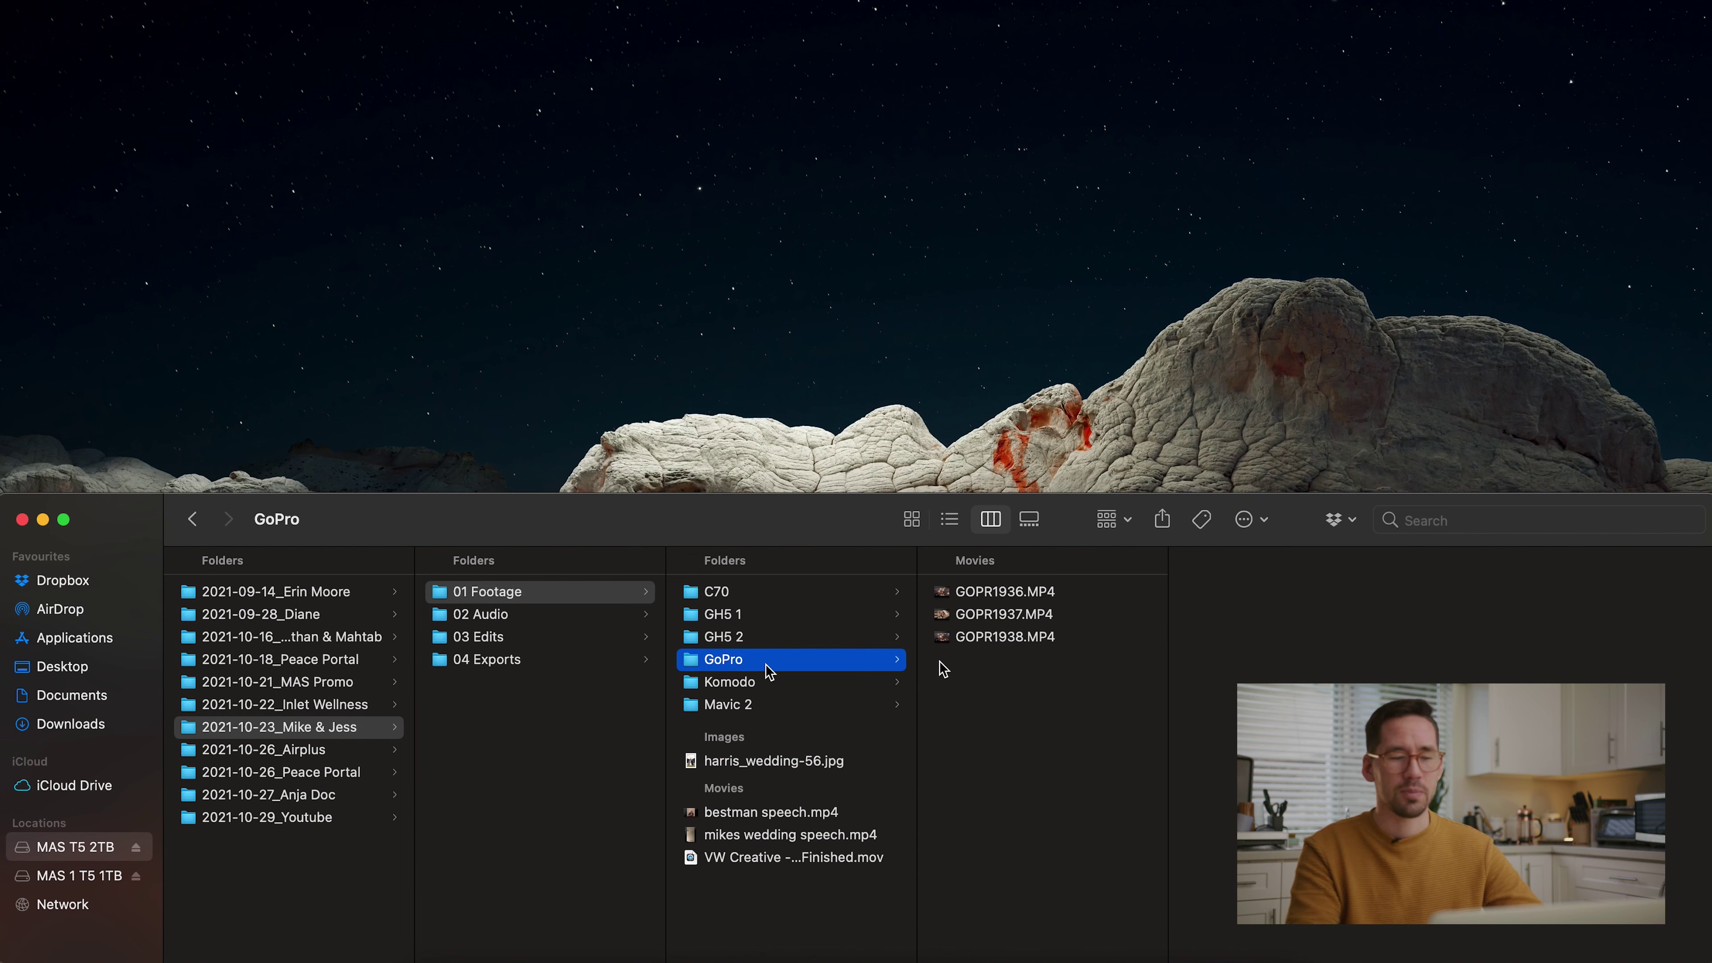
Open the Komodo camera folder and compare its Card 1 and Card 2 subfolders
{"action": "left_click", "coordinate": [776, 682]}
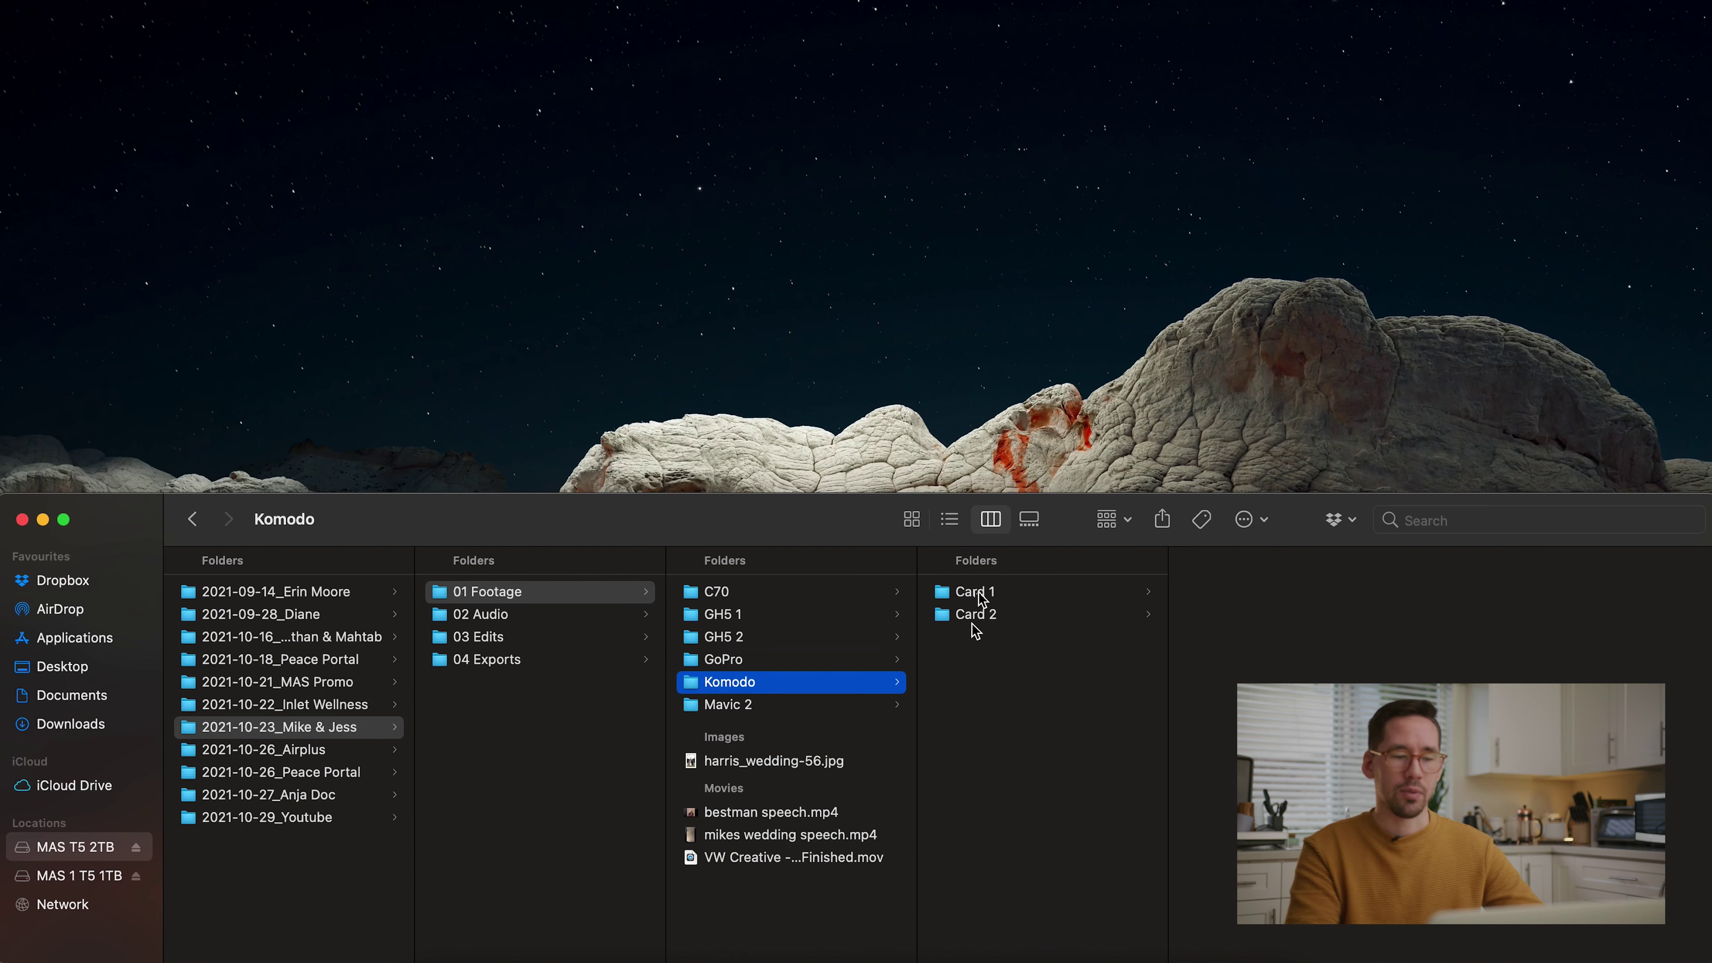
{"action": "left_click", "coordinate": [1017, 594]}
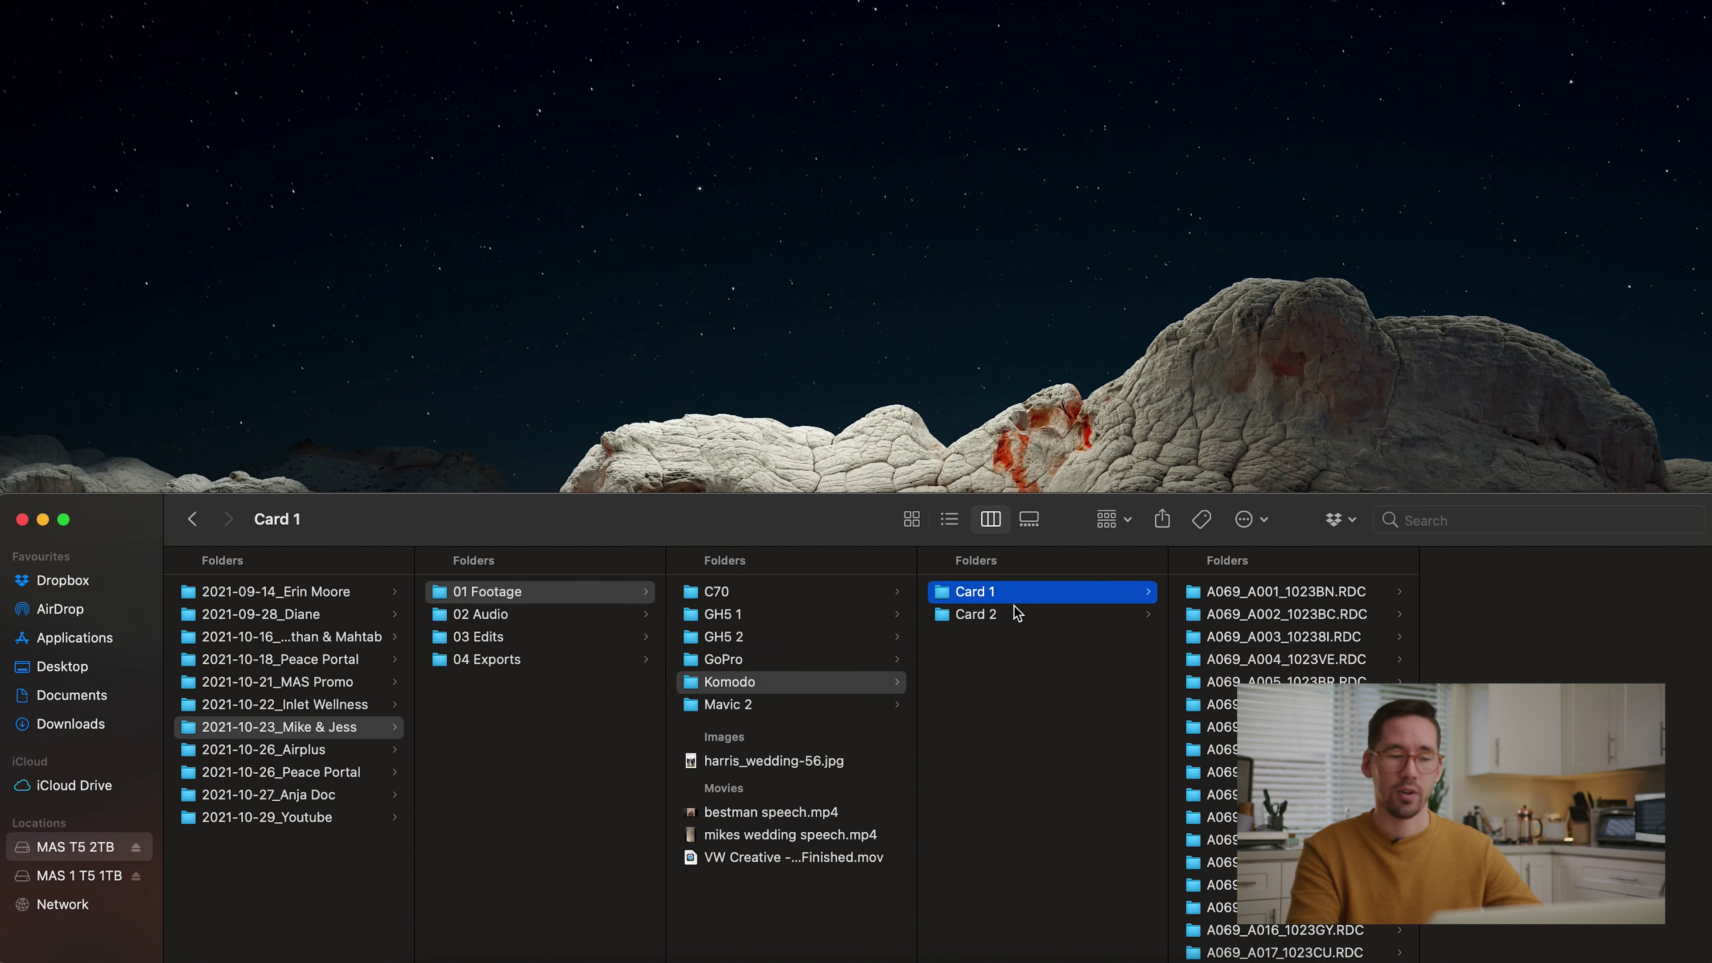
{"action": "left_click", "coordinate": [1013, 614]}
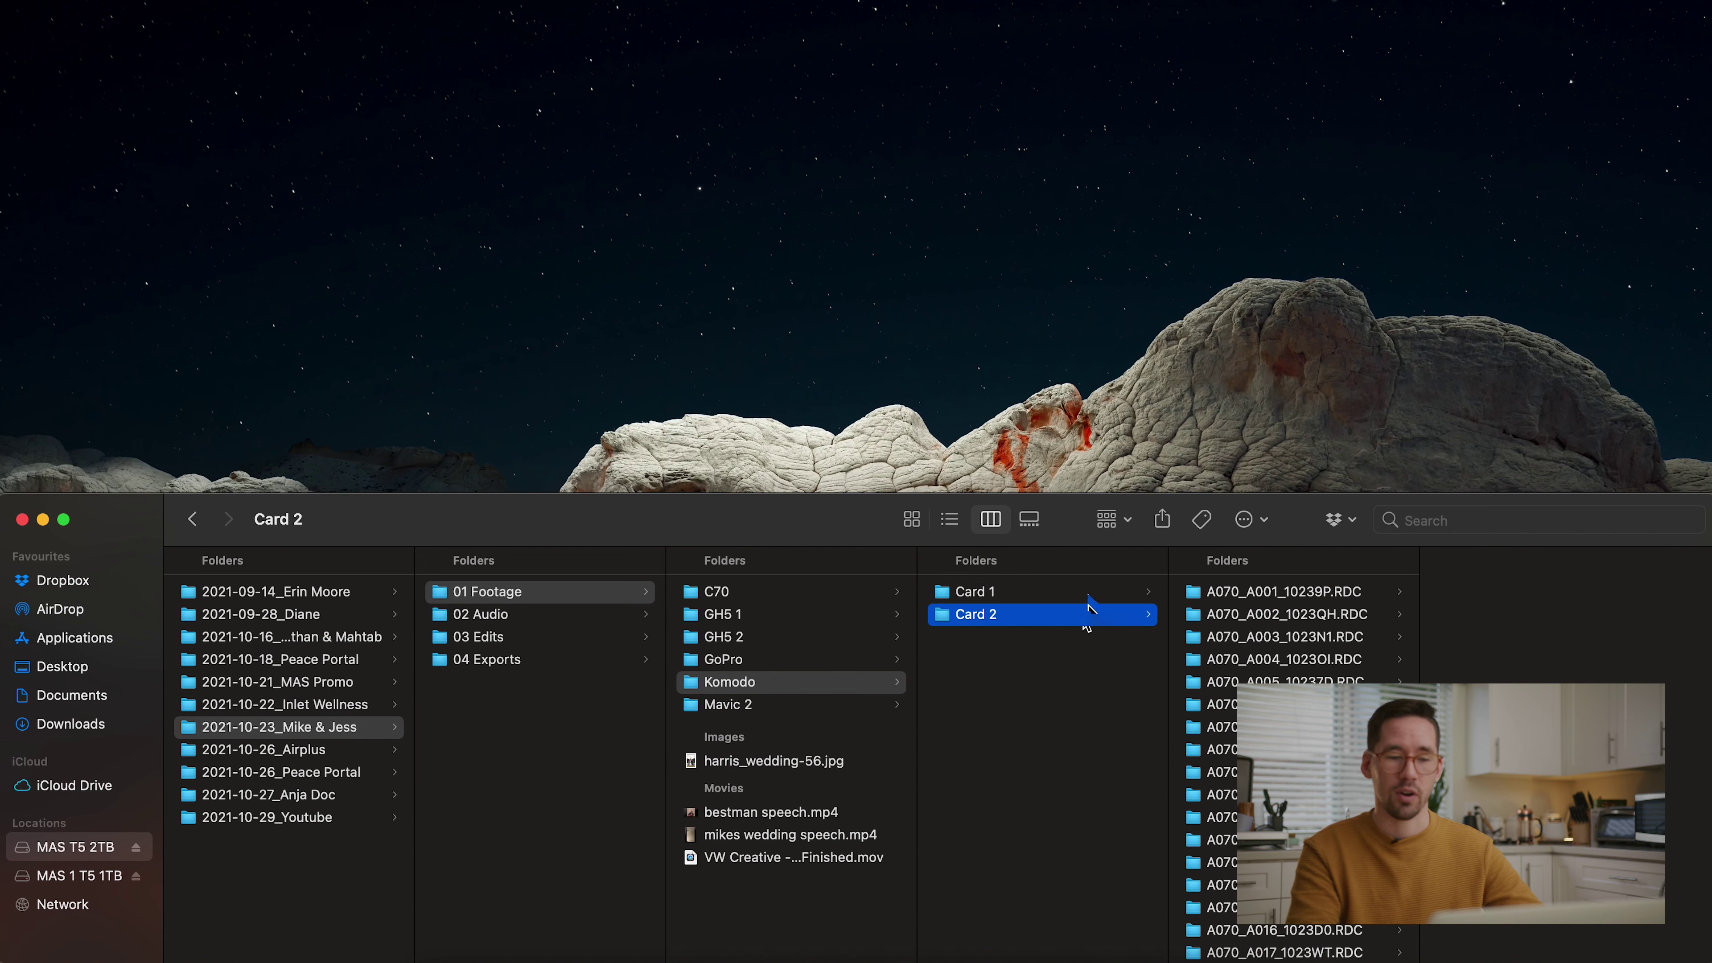
{"action": "key", "text": "Up"}
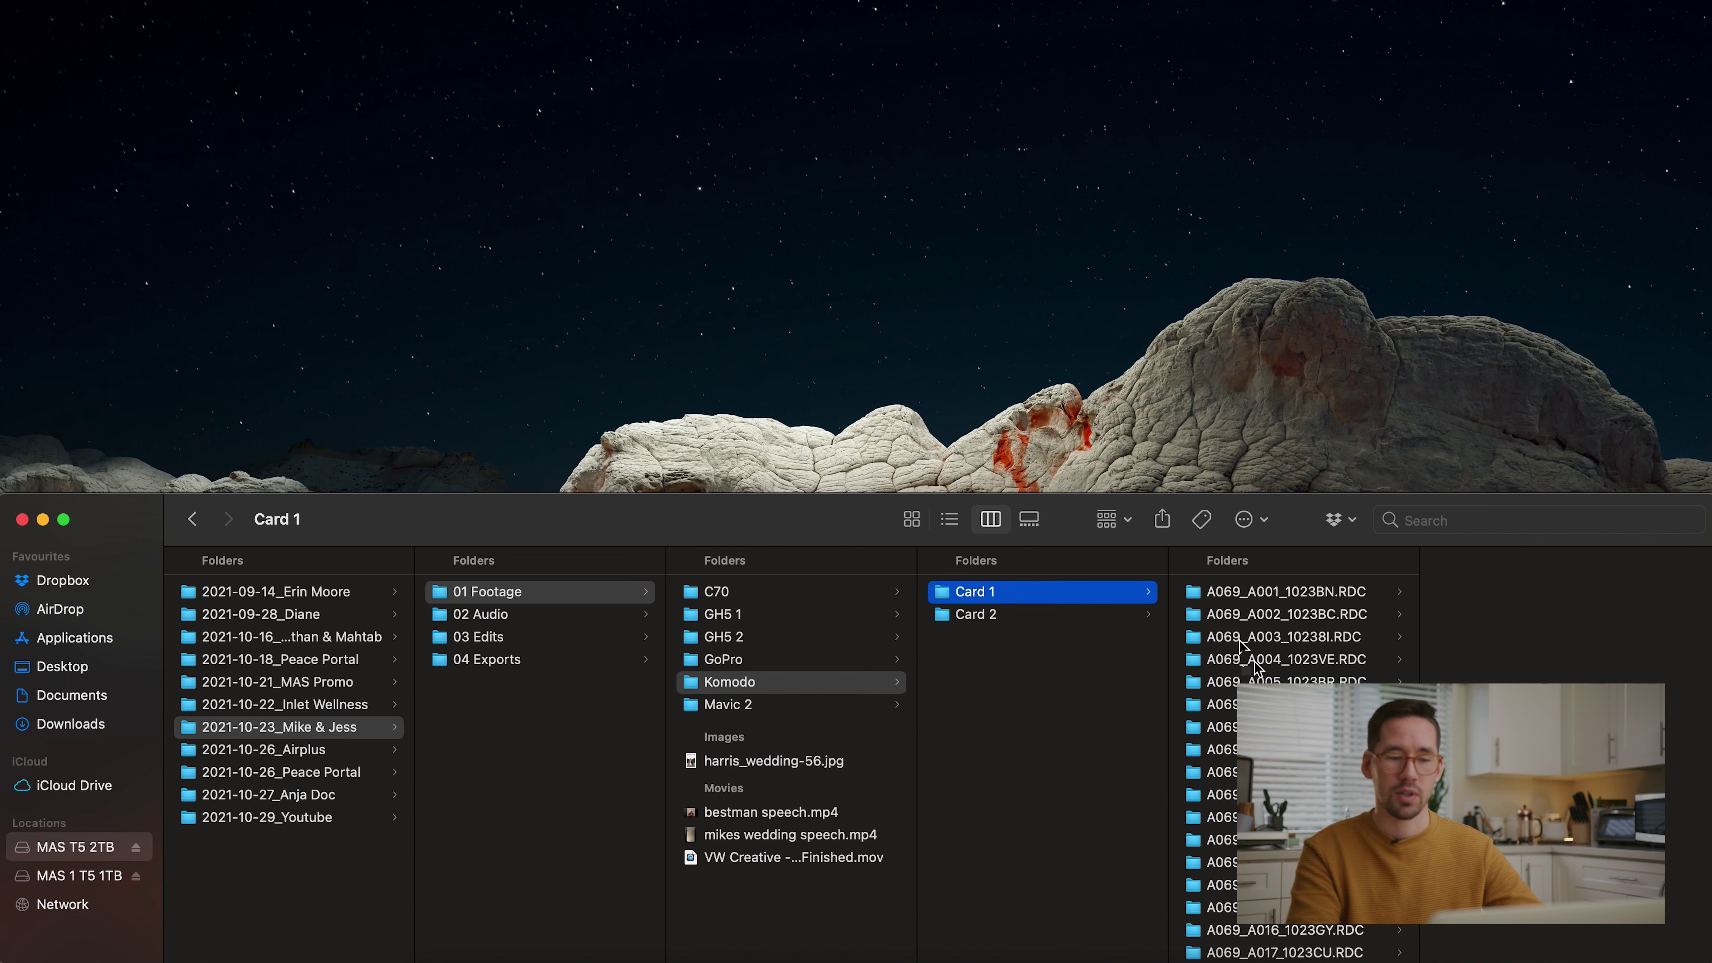
Inspect the third to fifth RDC clip folders in Card 1 and their files, and browse Card 2
{"action": "left_click", "coordinate": [1314, 639]}
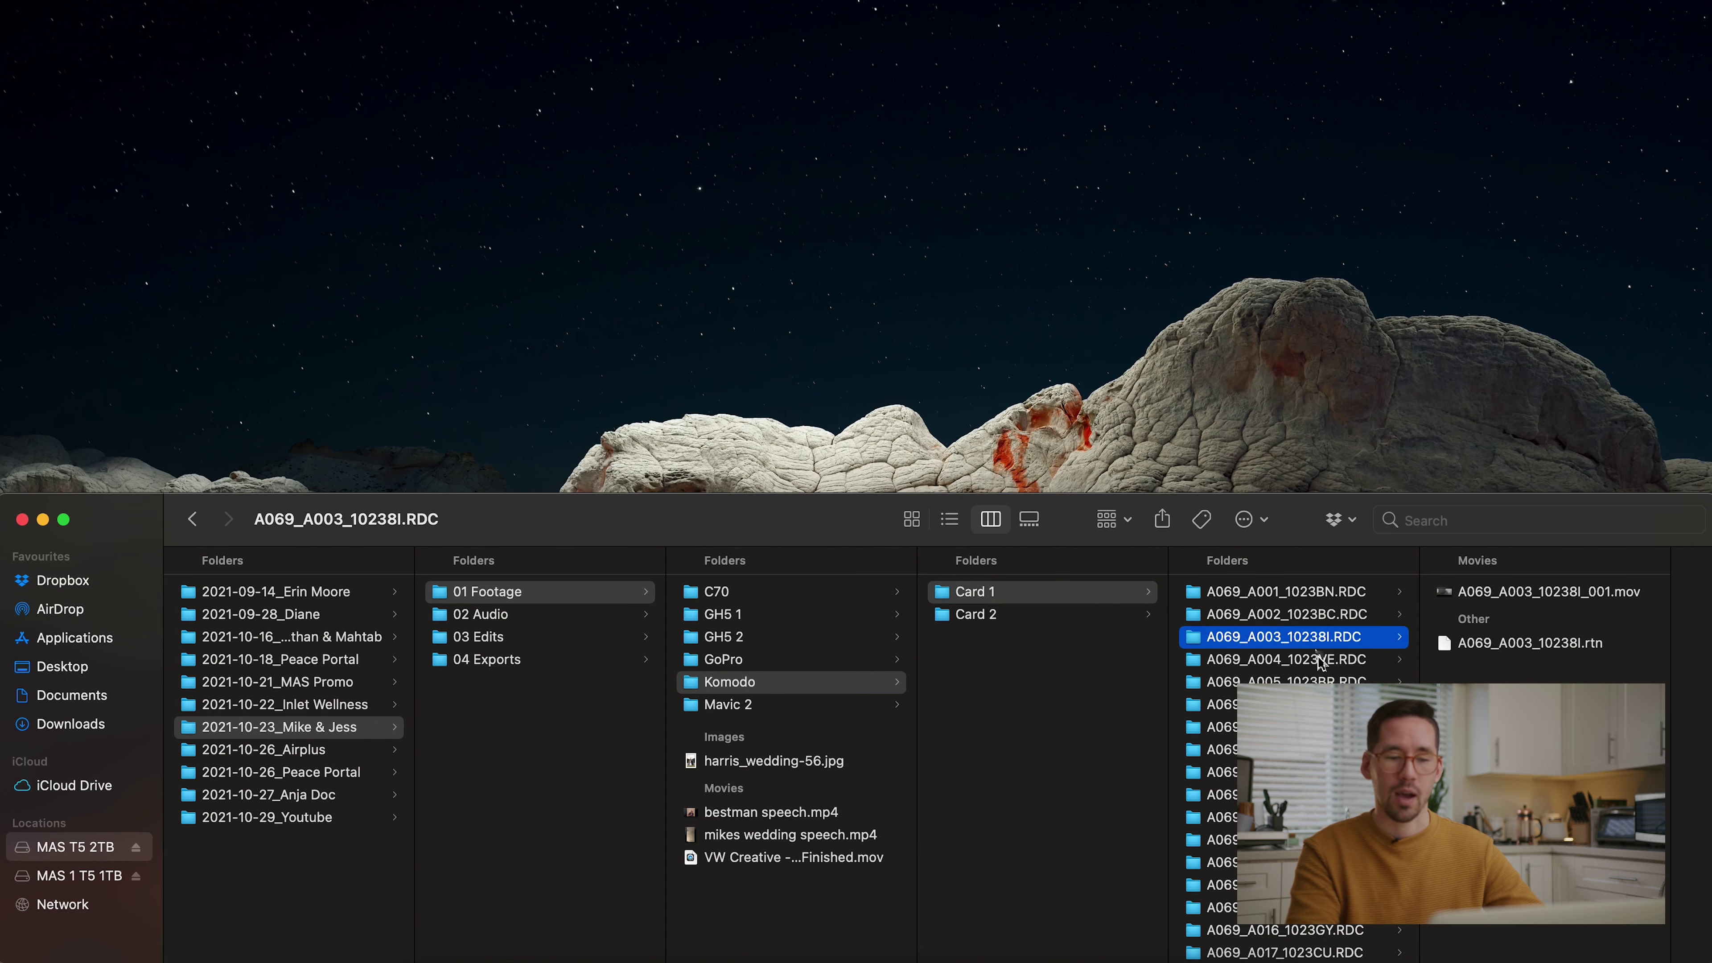
{"action": "left_click", "coordinate": [1320, 660]}
{"action": "left_click", "coordinate": [1322, 680]}
{"action": "left_click", "coordinate": [1481, 646]}
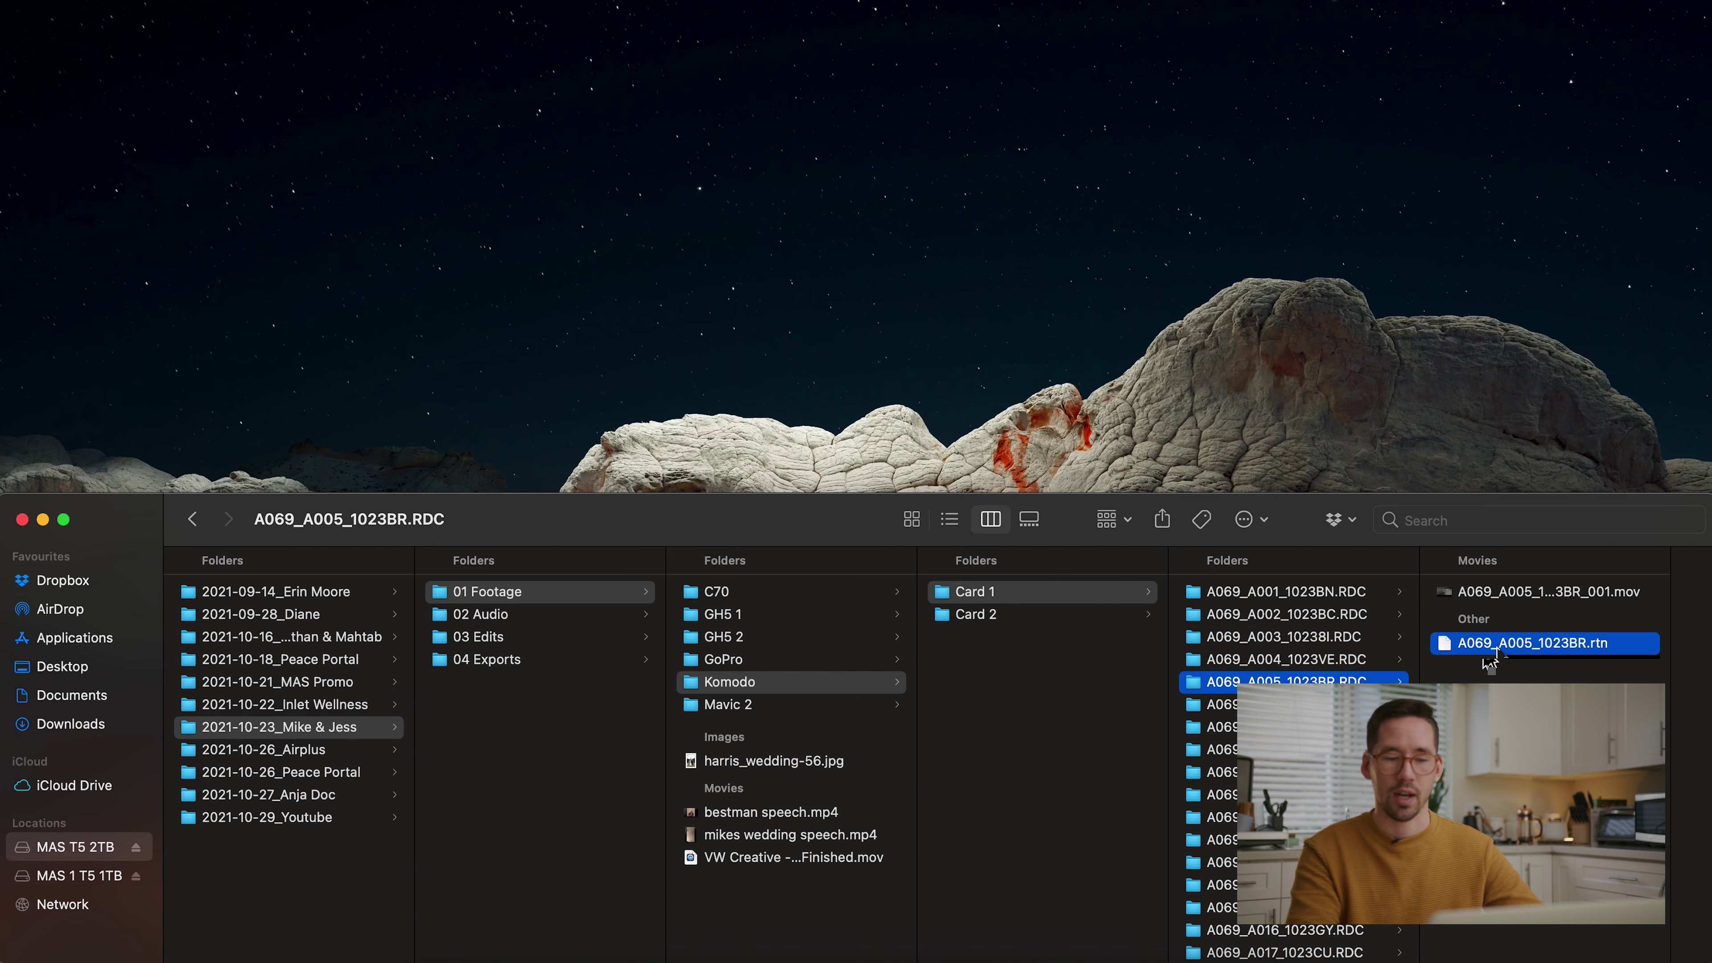
{"action": "left_click", "coordinate": [1413, 594]}
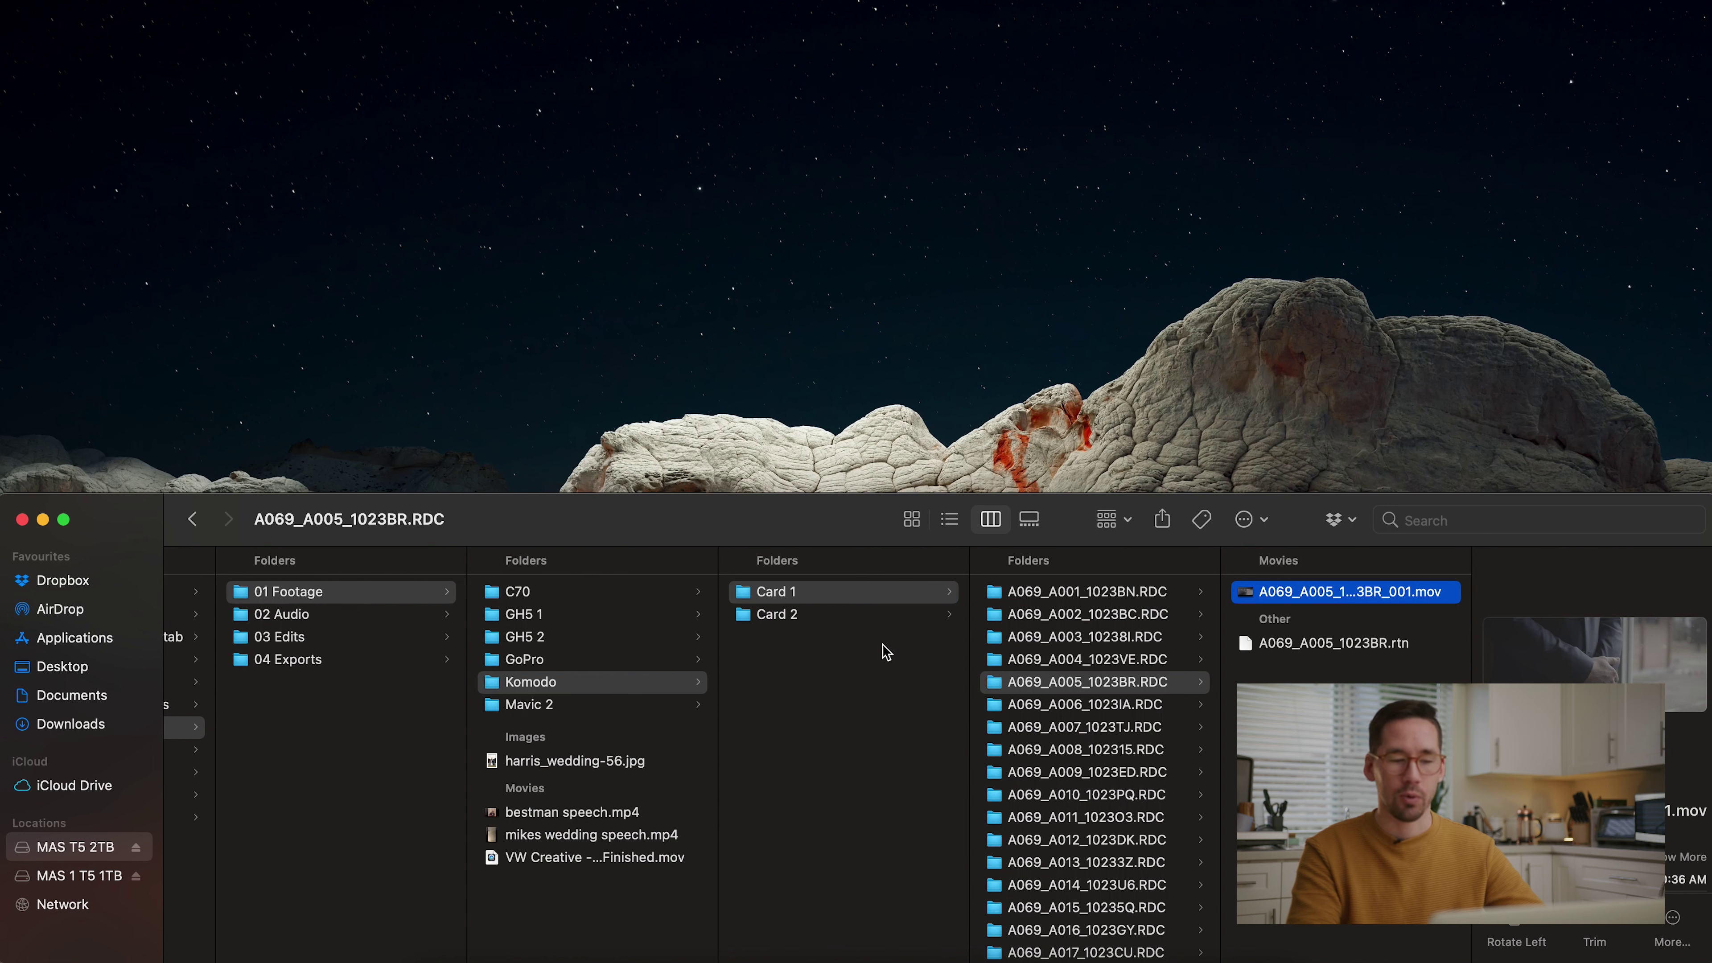
{"action": "left_click", "coordinate": [825, 615]}
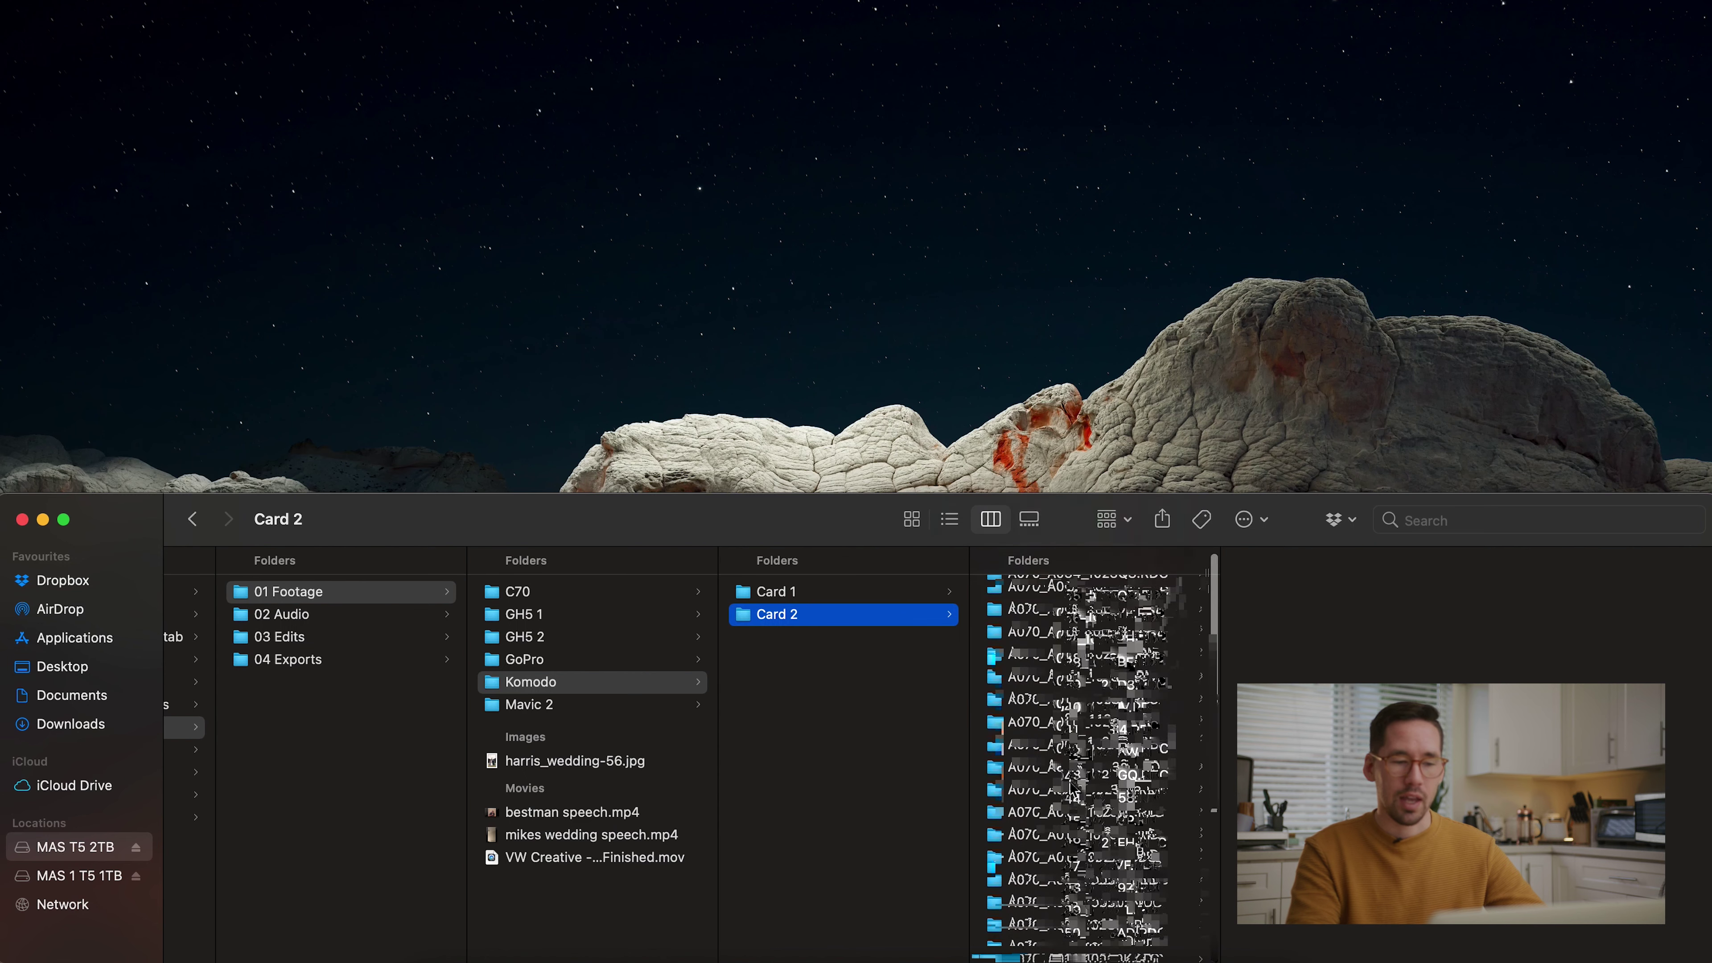
Open the Mavic 2 folder and examine its Proxies subfolder and the original clip DJI_0728.MP4
{"action": "left_click", "coordinate": [580, 707]}
{"action": "left_click", "coordinate": [816, 595]}
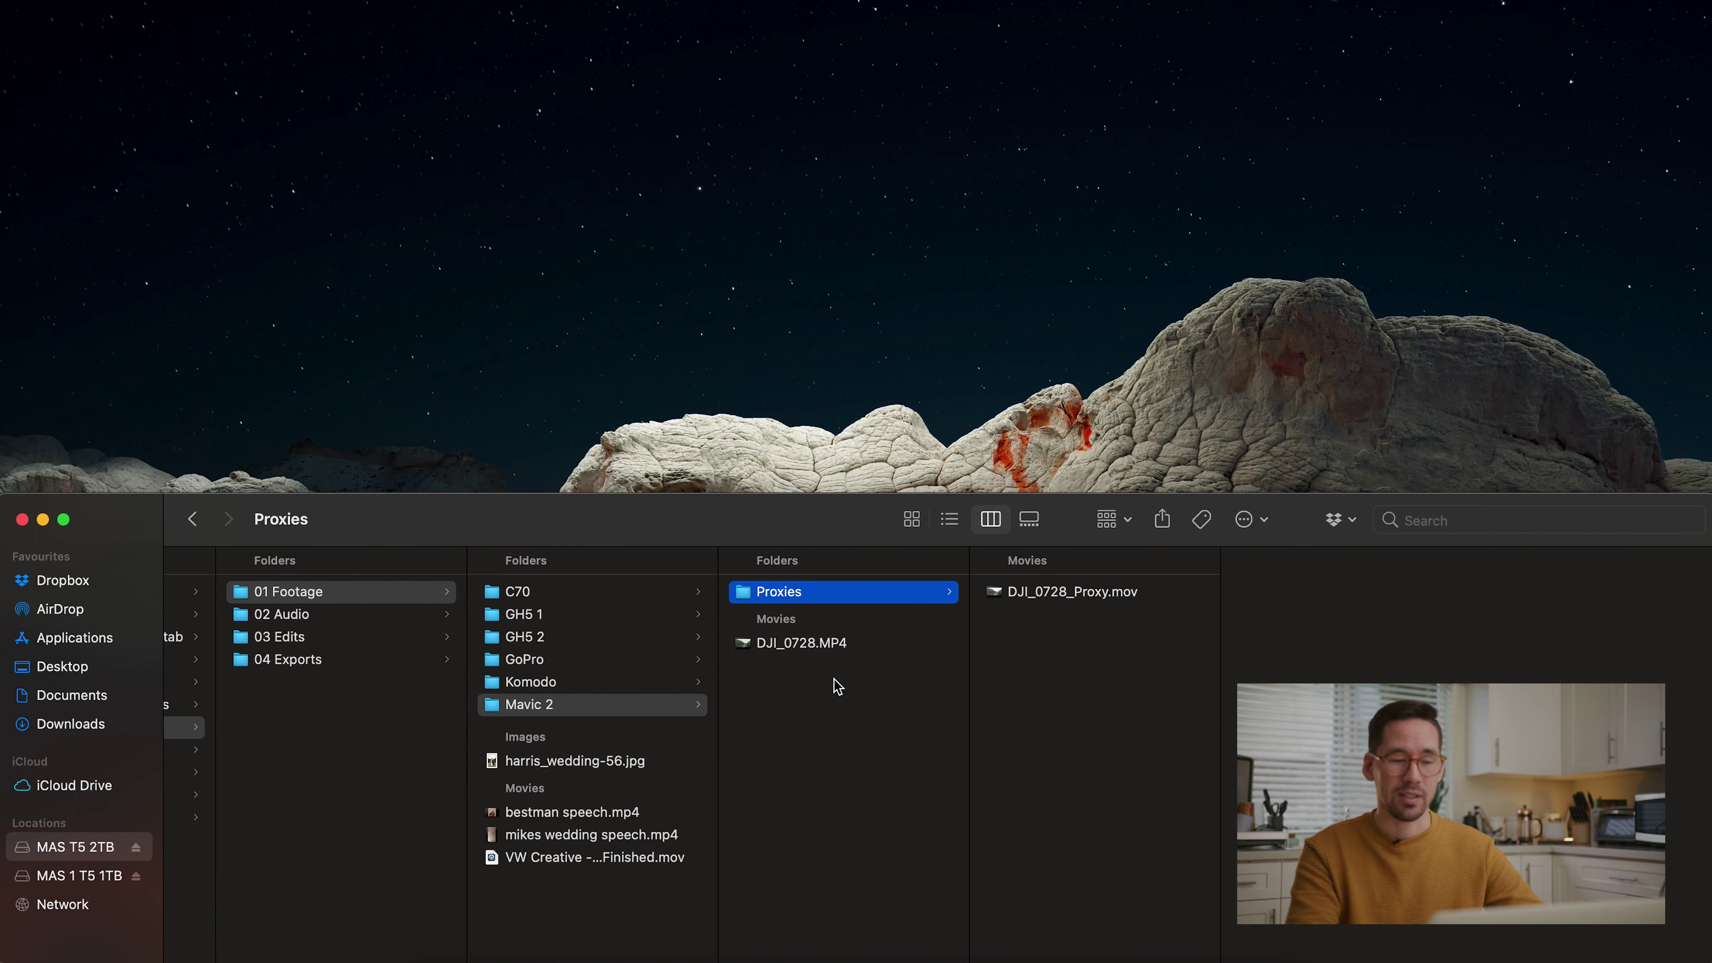
{"action": "left_click", "coordinate": [819, 649]}
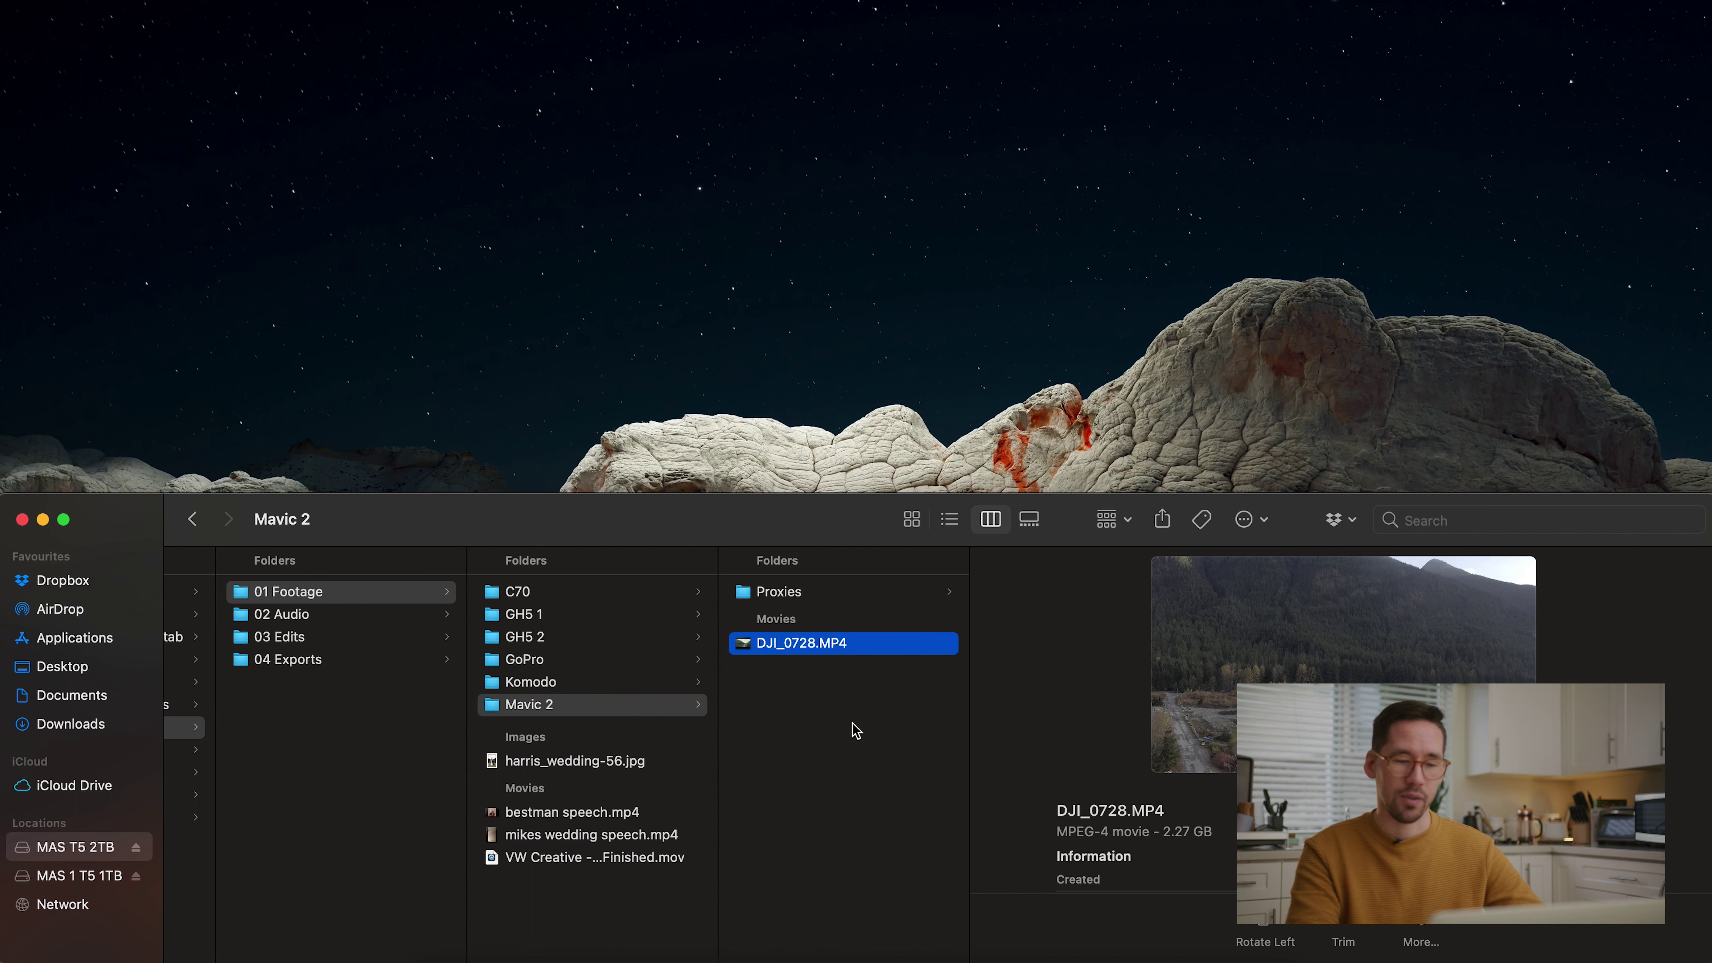
{"action": "left_click", "coordinate": [812, 595]}
{"action": "key", "text": "Left"}
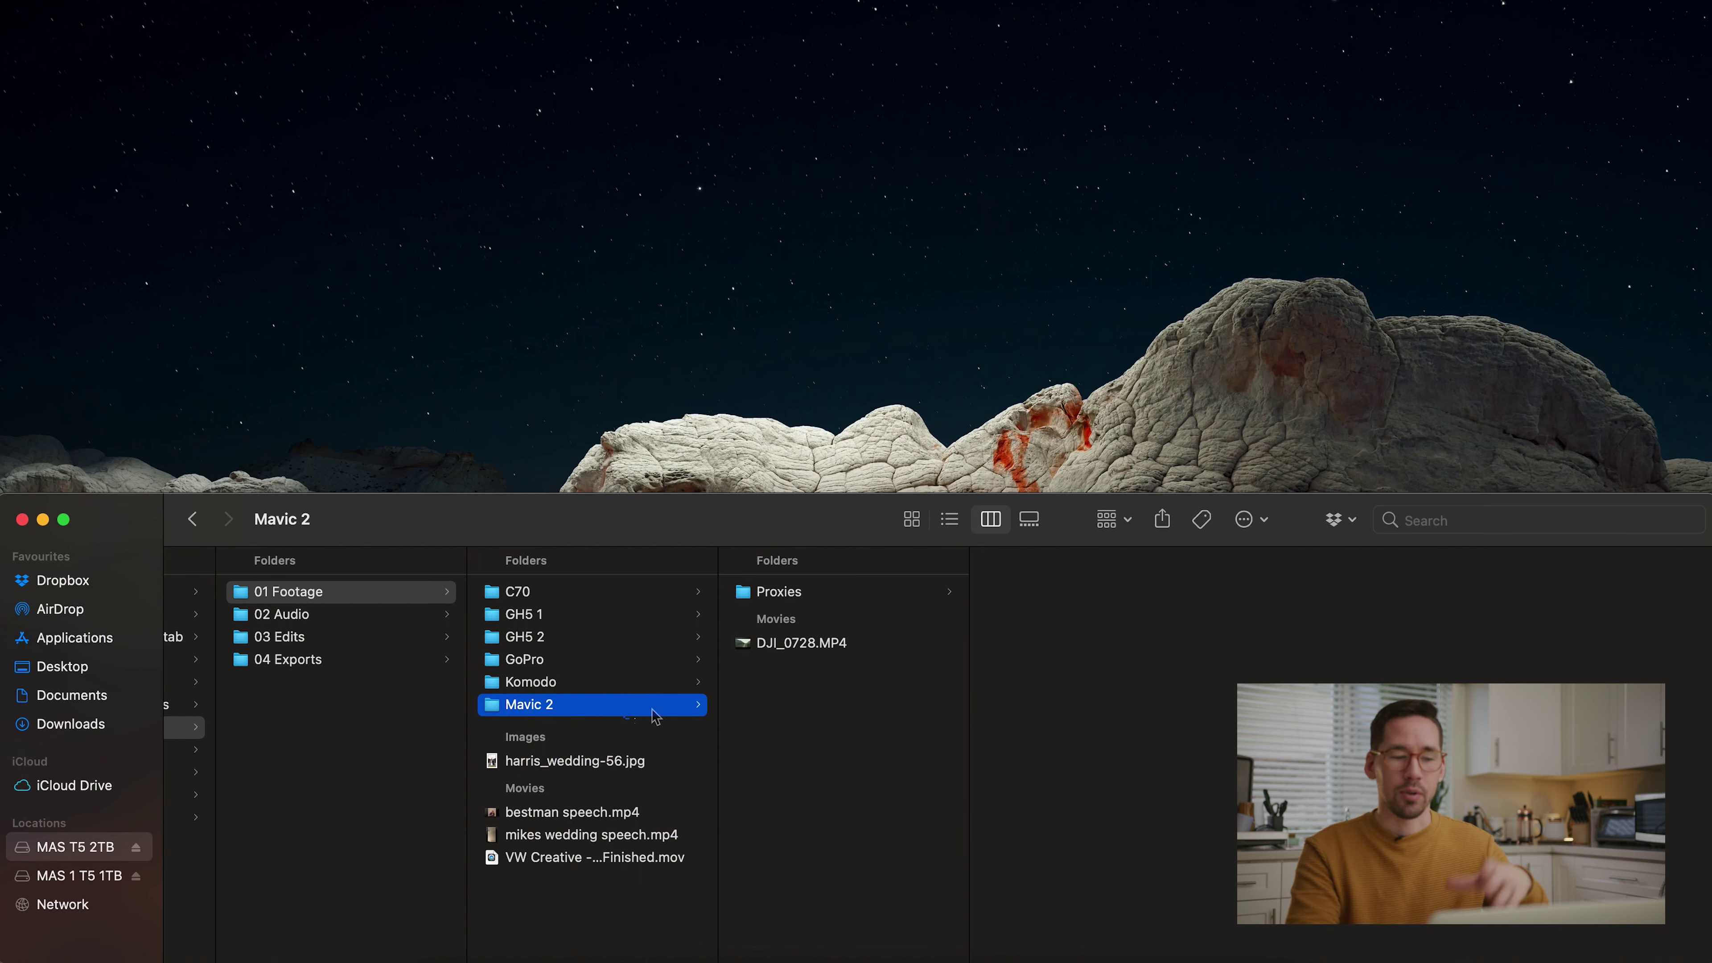
{"action": "left_click", "coordinate": [781, 593]}
{"action": "left_click", "coordinate": [831, 730]}
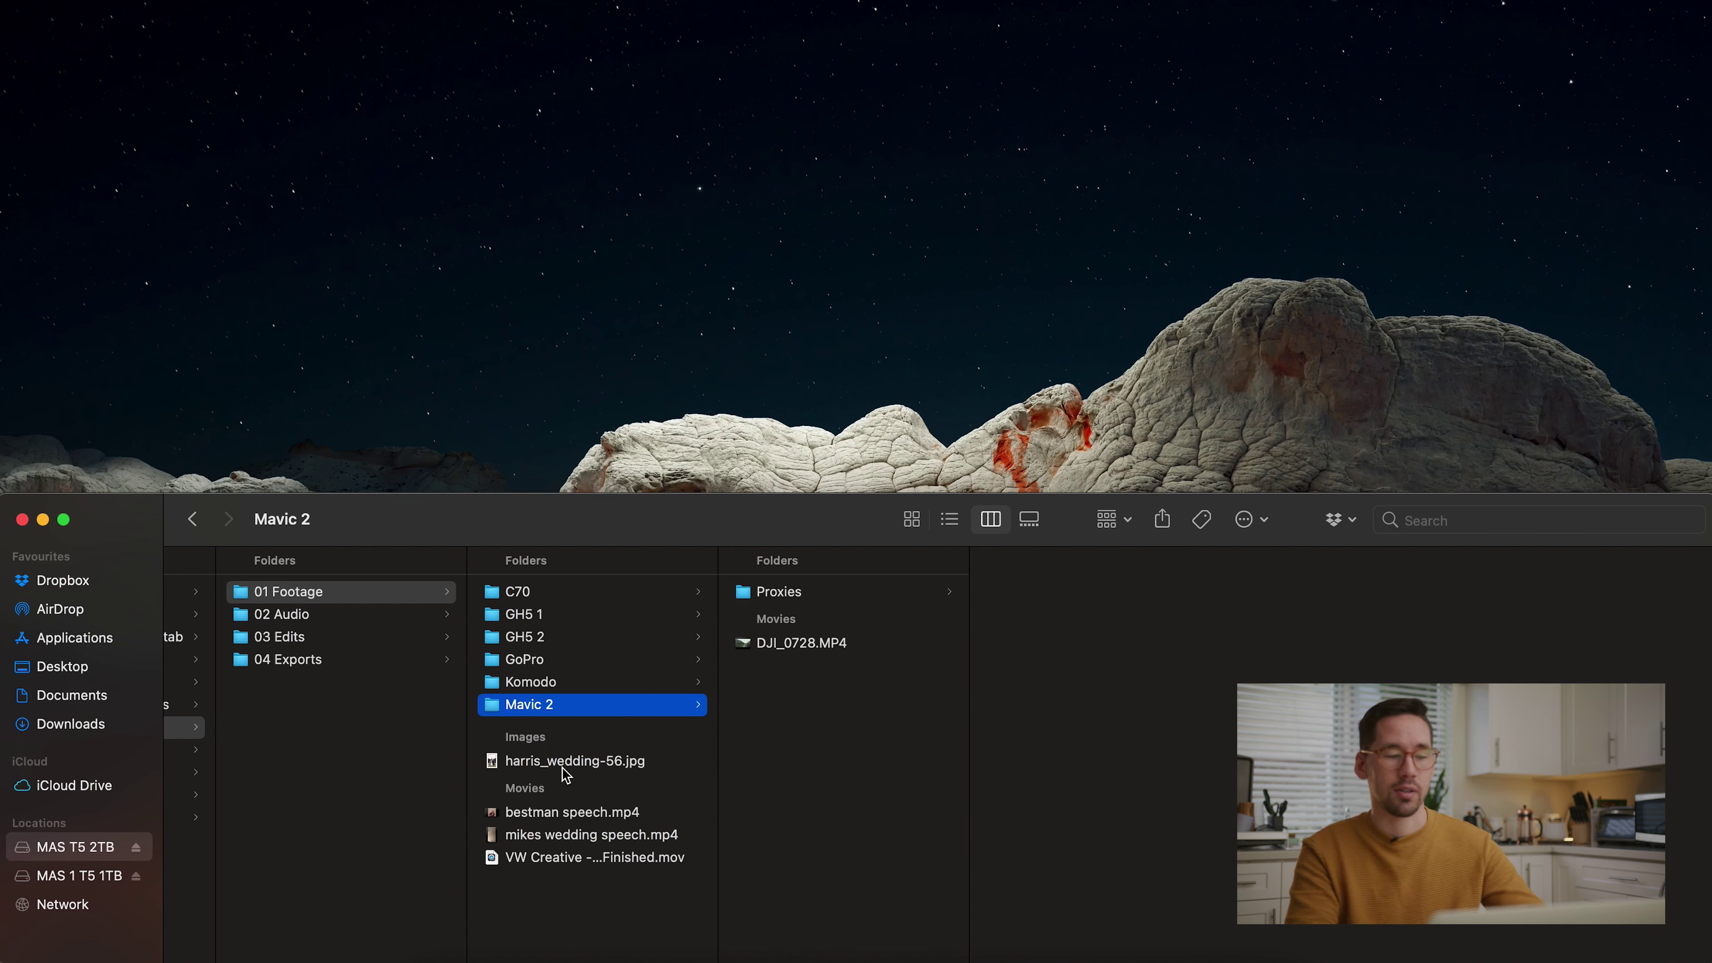
Go back to the loose files in 01 Footage and preview the wedding photo and both speech videos
{"action": "left_click", "coordinate": [596, 763]}
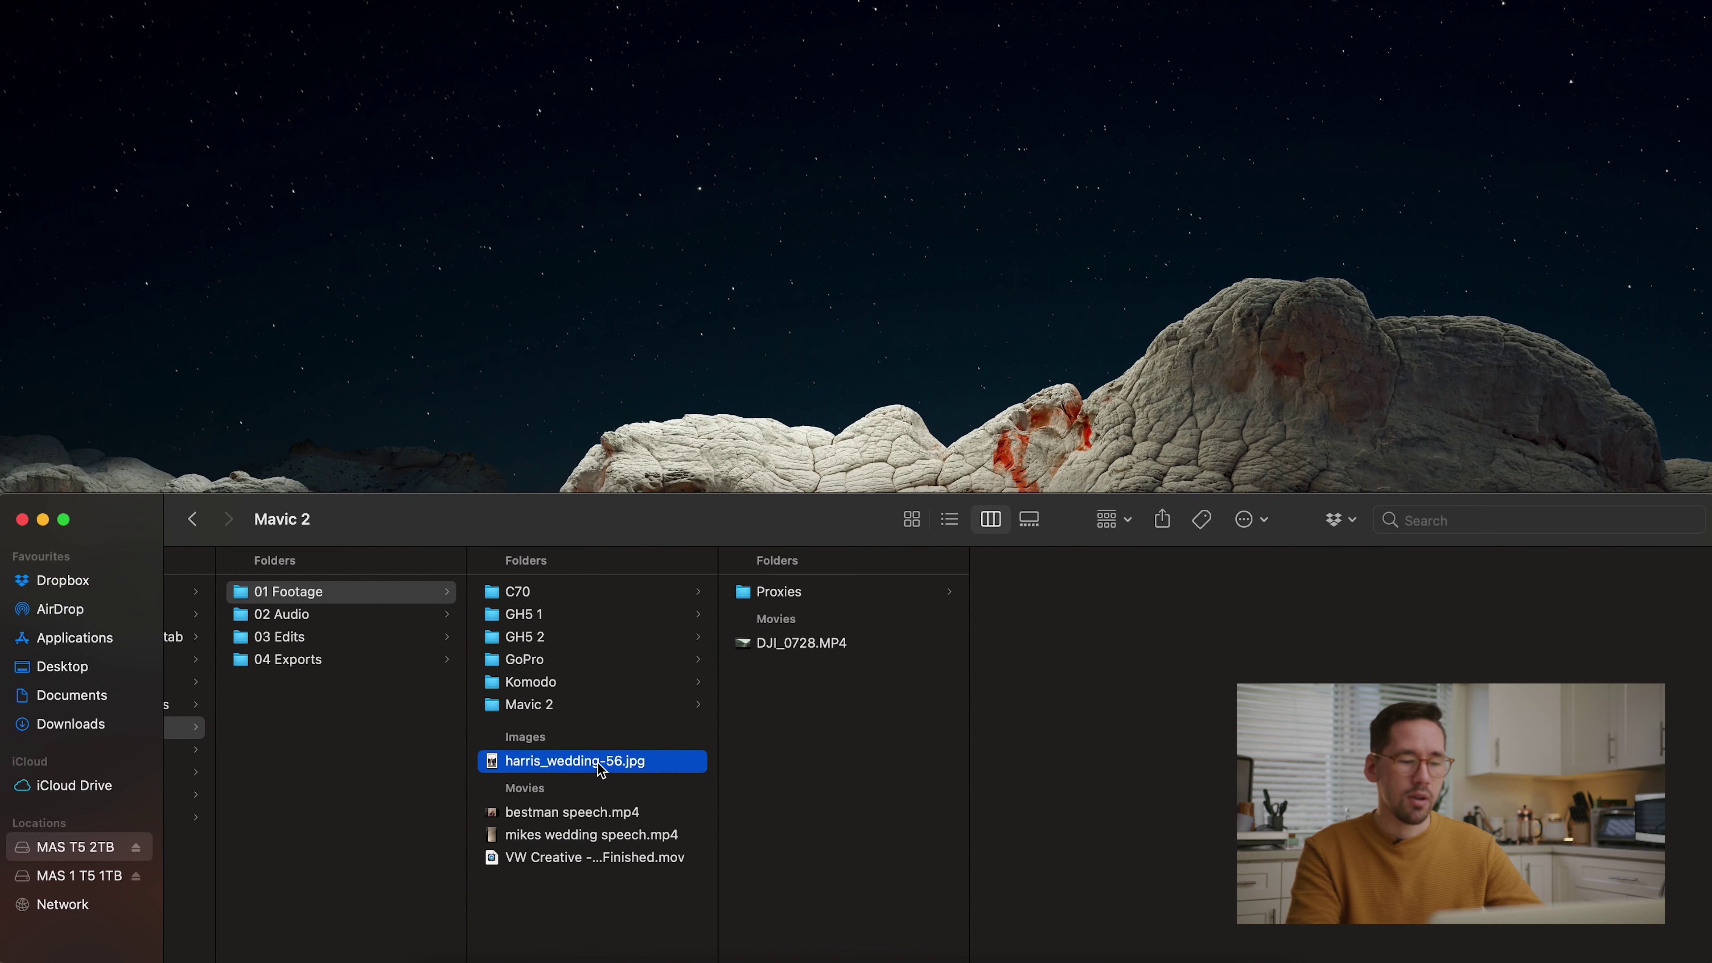
{"action": "left_click_drag", "start_coordinate": [598, 763], "coordinate": [605, 808]}
{"action": "left_click", "coordinate": [604, 812]}
{"action": "left_click", "coordinate": [616, 837]}
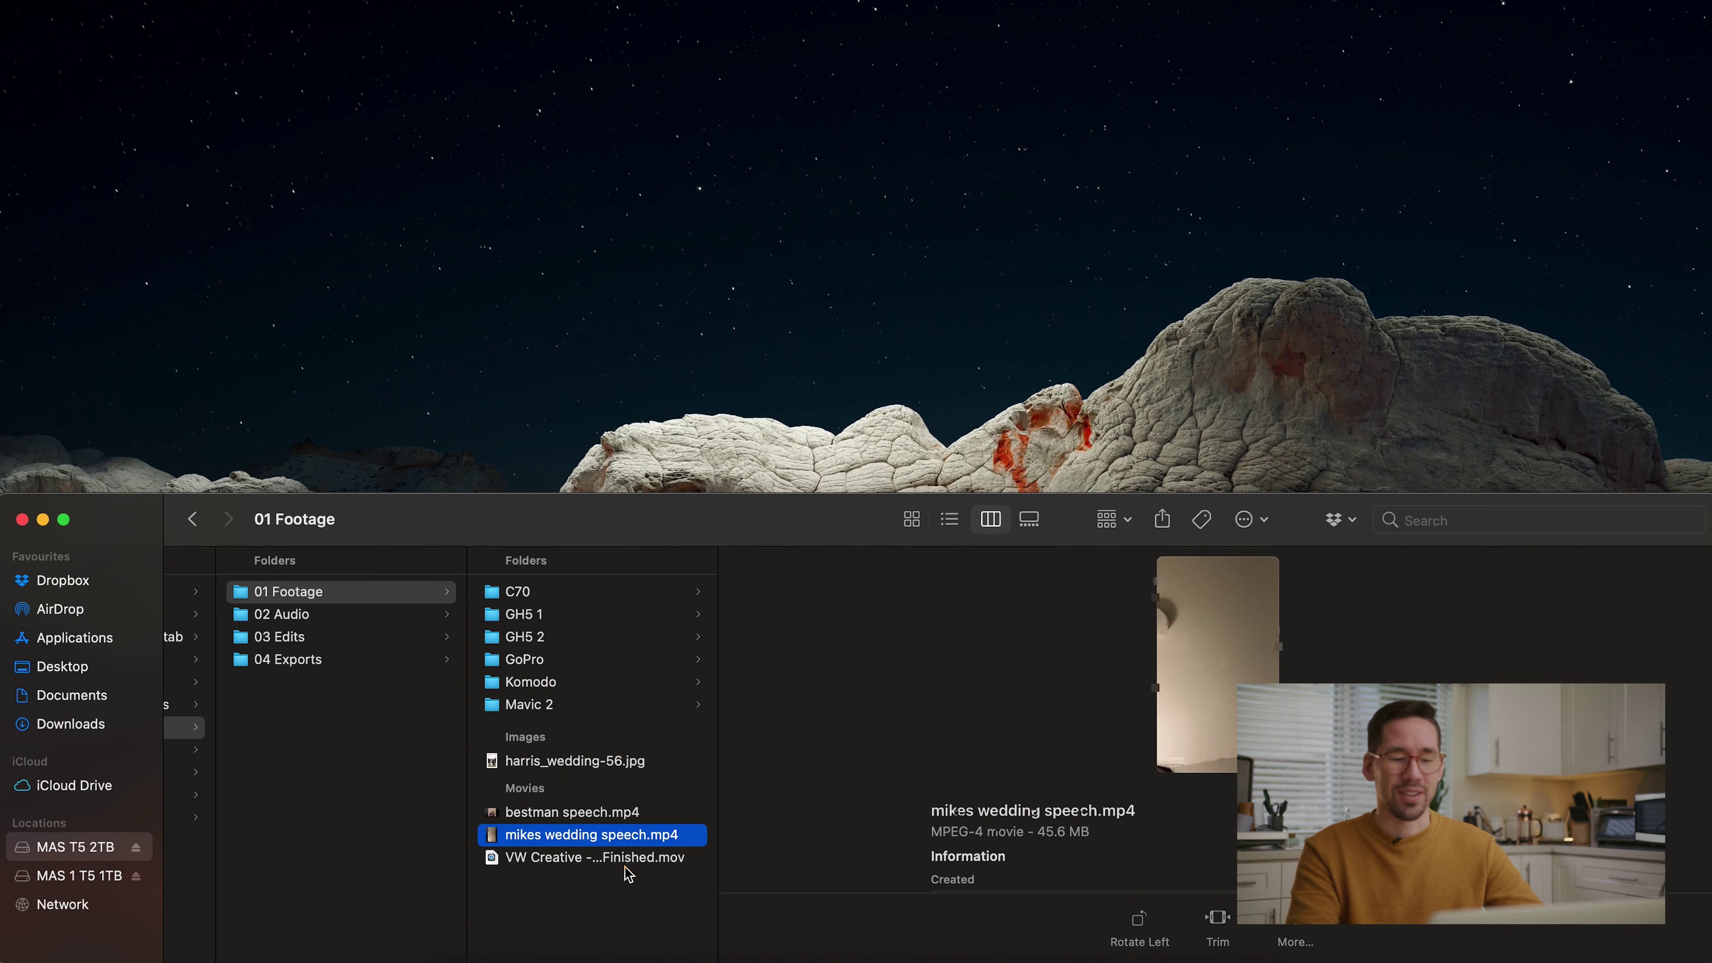
Leave the loose files in 01 Footage and browse the DR-10L 1, DR-10L 2, DR-10L 3 and DR-40 folders in 02 Audio
{"action": "left_click", "coordinate": [627, 867], "text": "shift"}
{"action": "left_click", "coordinate": [633, 886]}
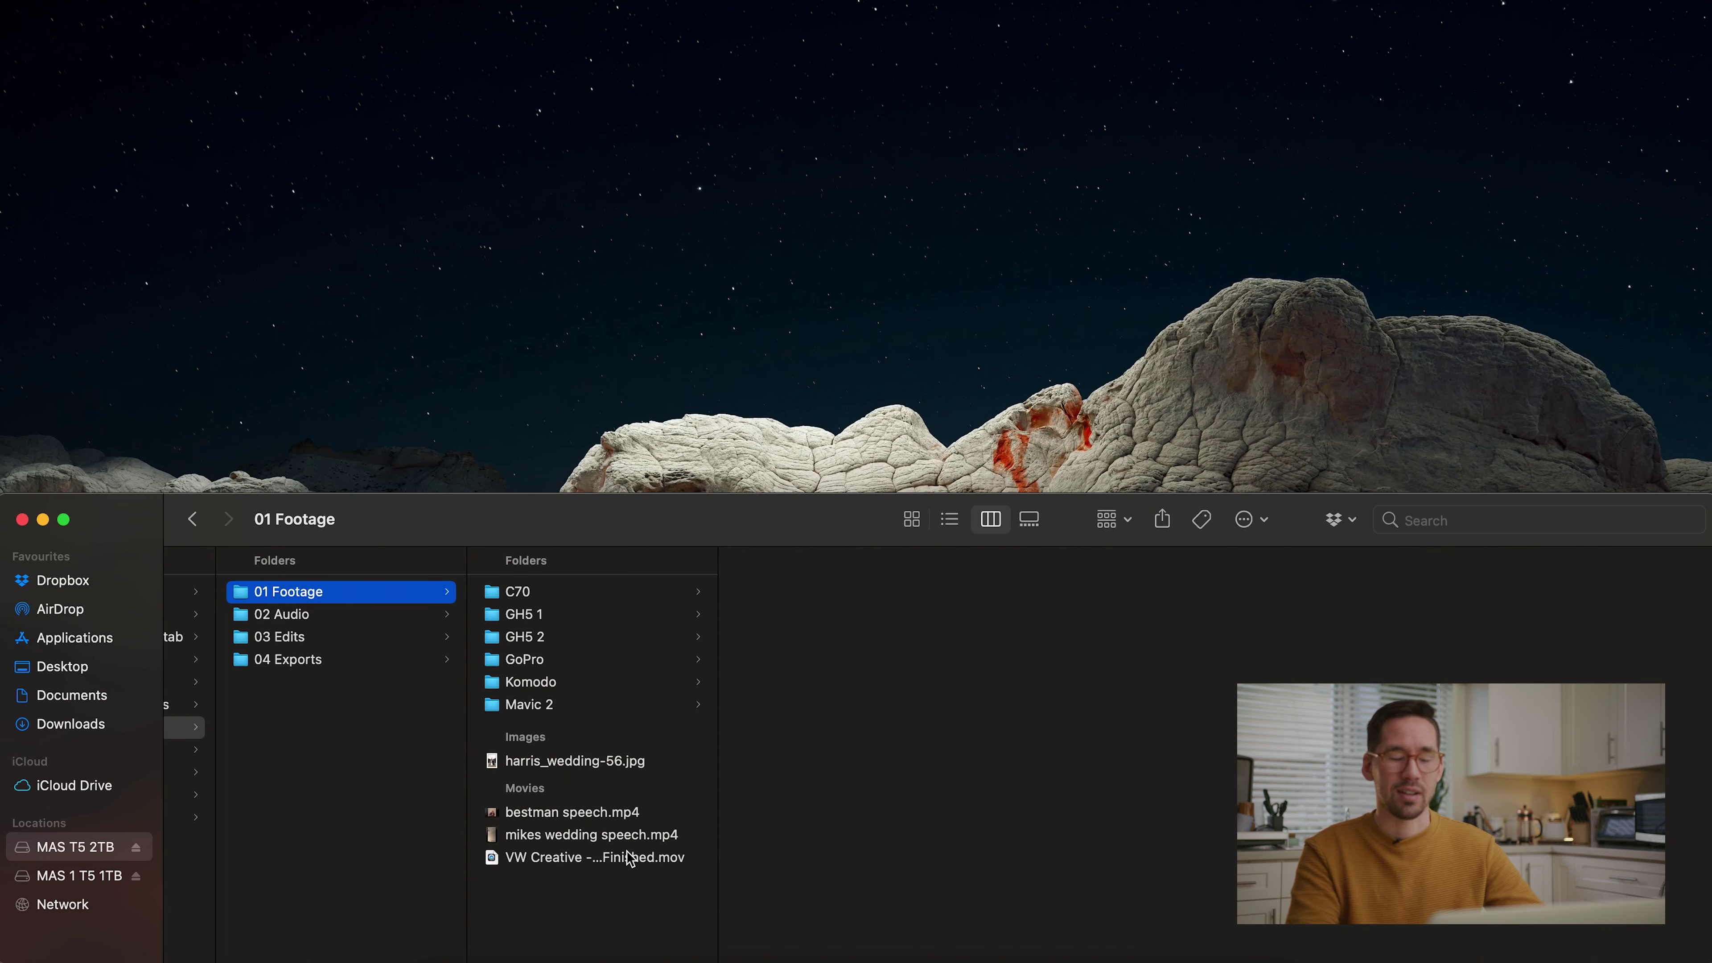
{"action": "left_click", "coordinate": [389, 620]}
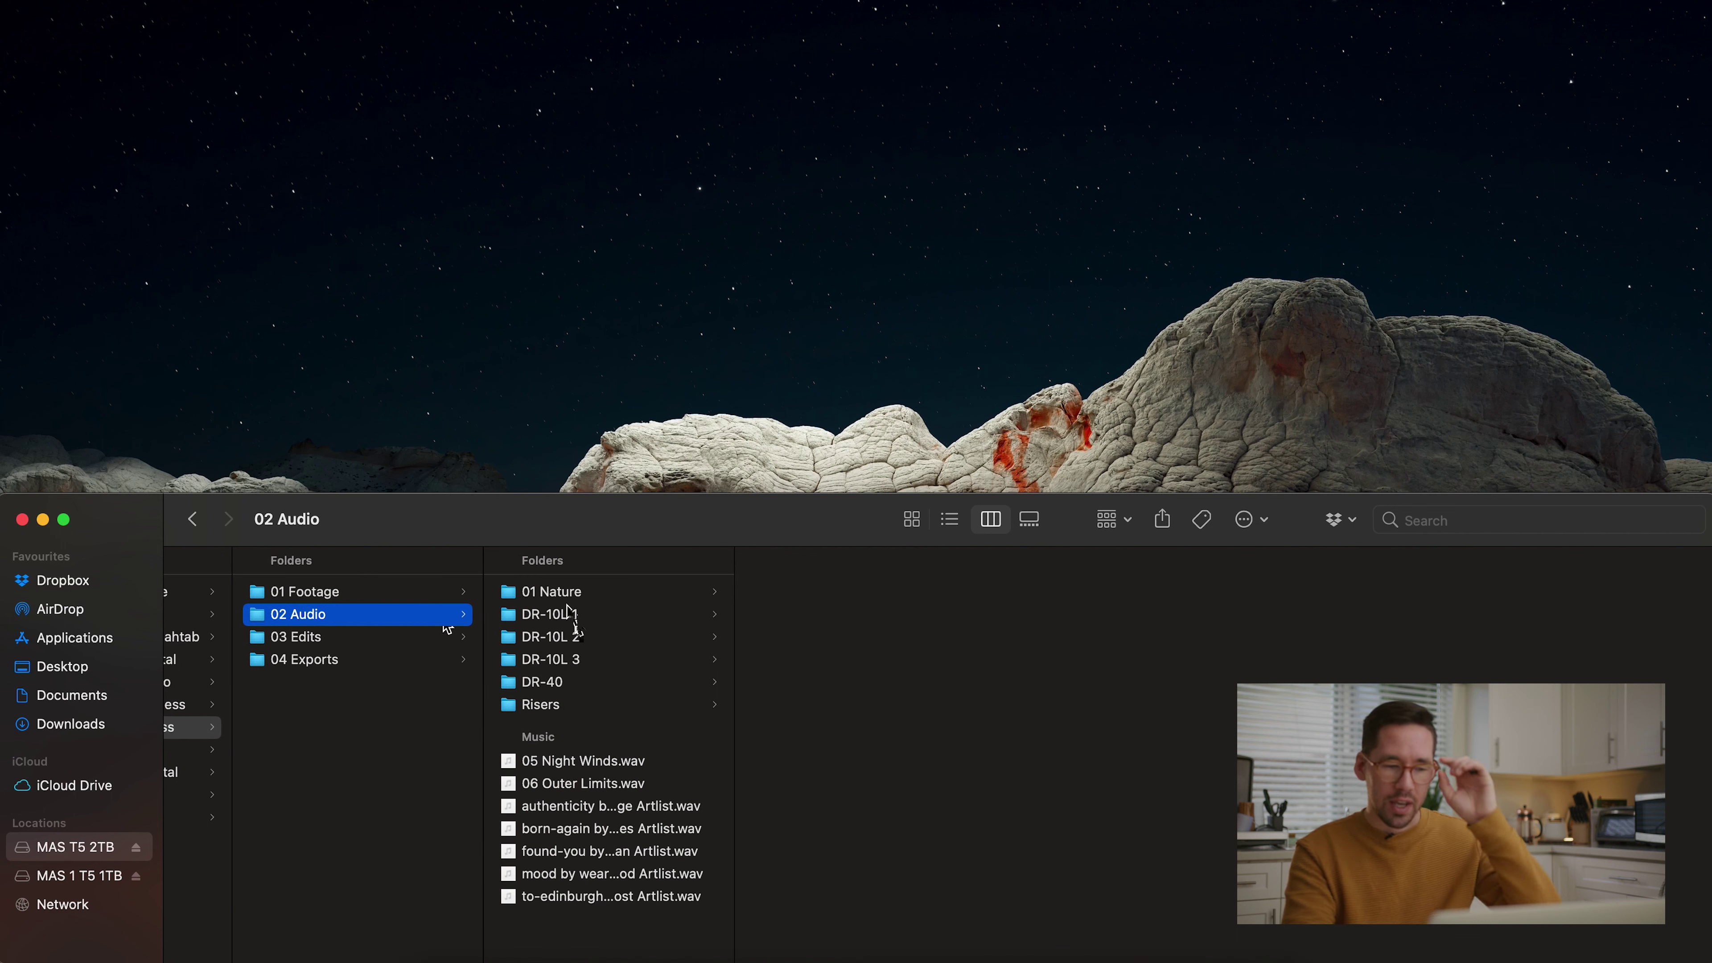
{"action": "left_click", "coordinate": [543, 614]}
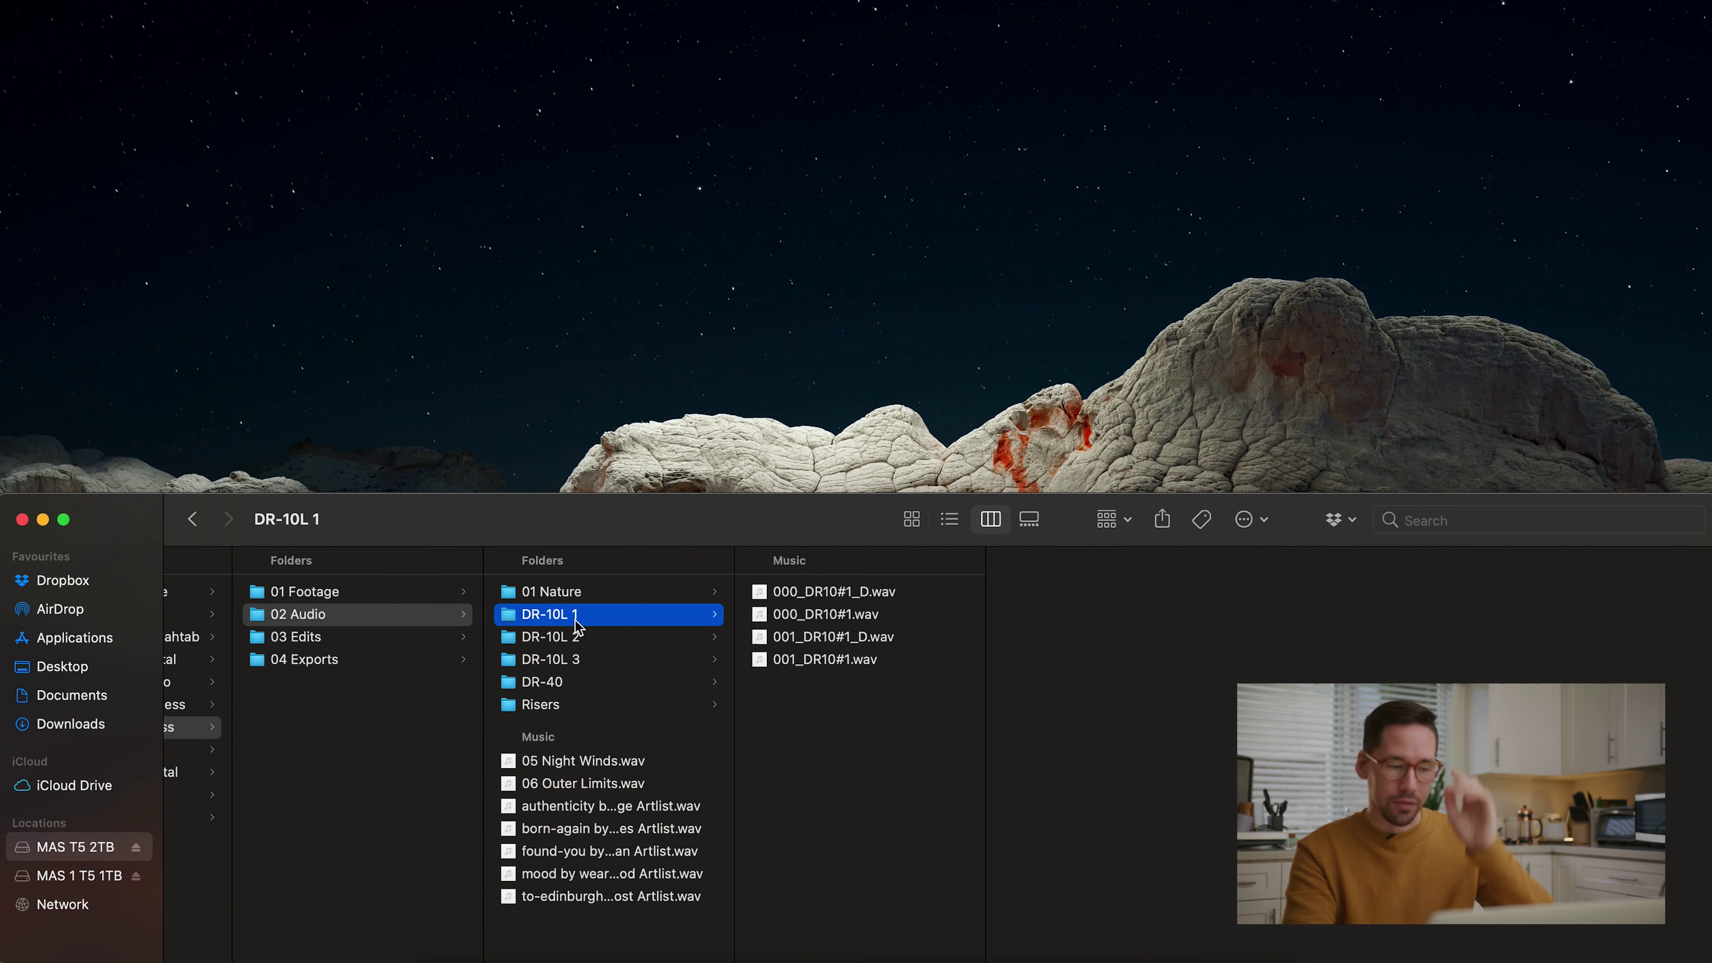
{"action": "left_click", "coordinate": [591, 680]}
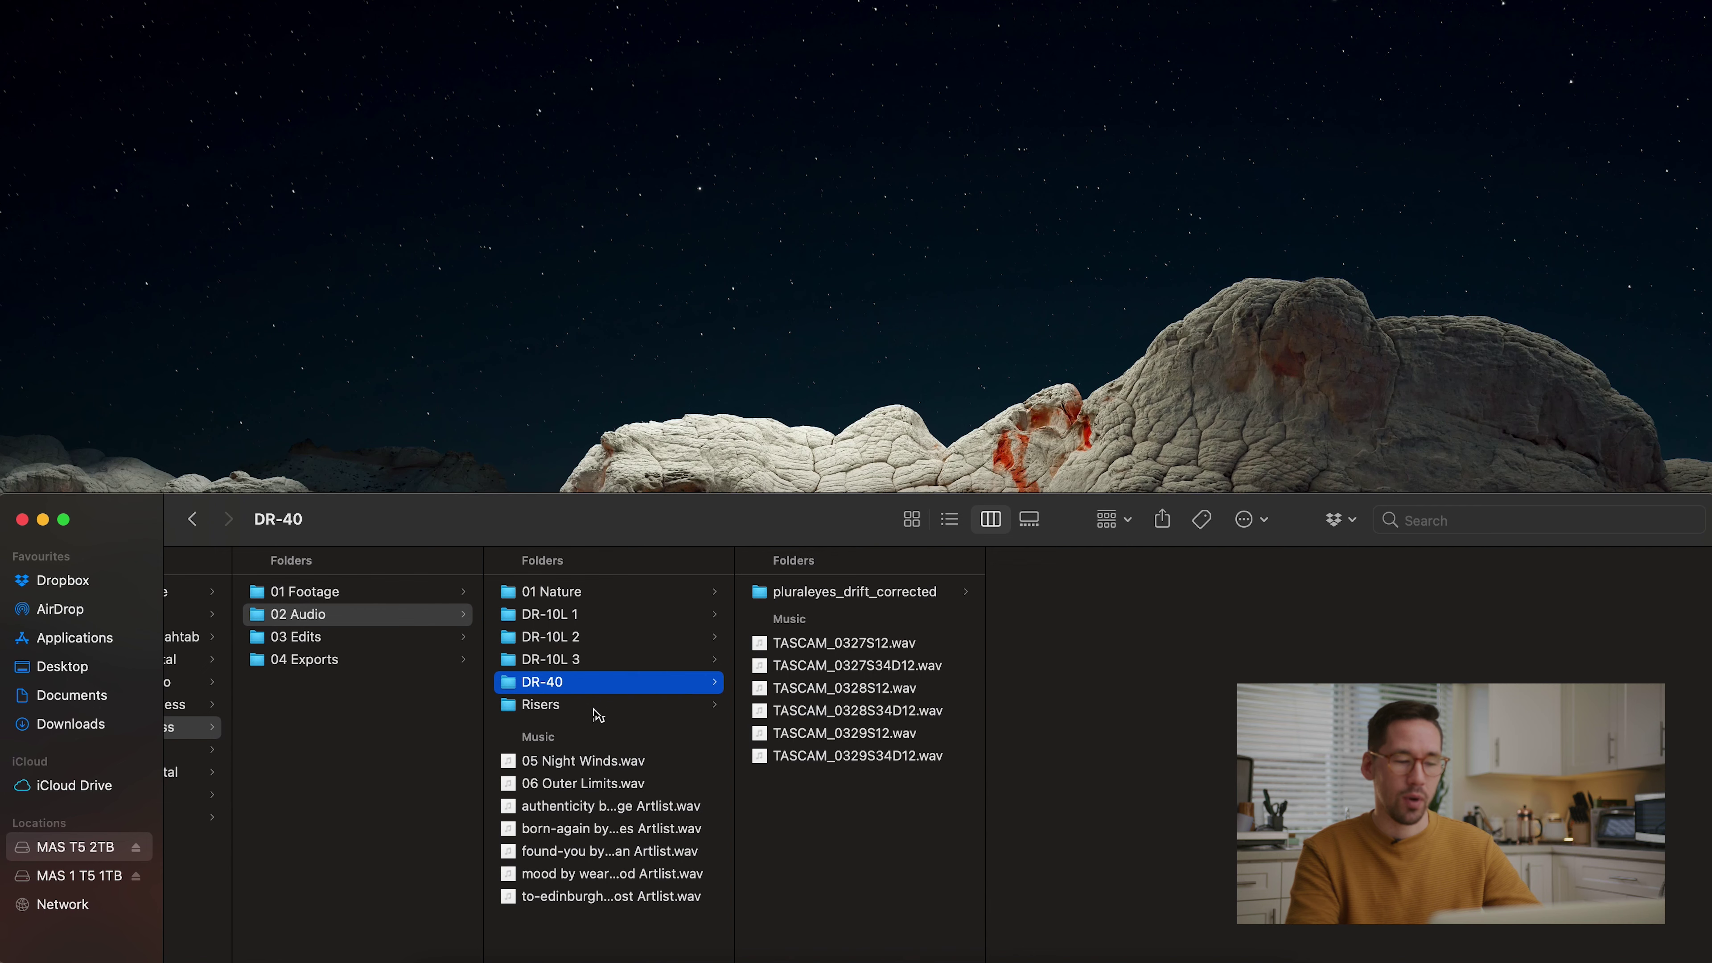
{"action": "left_click", "coordinate": [594, 617]}
{"action": "left_click", "coordinate": [594, 640]}
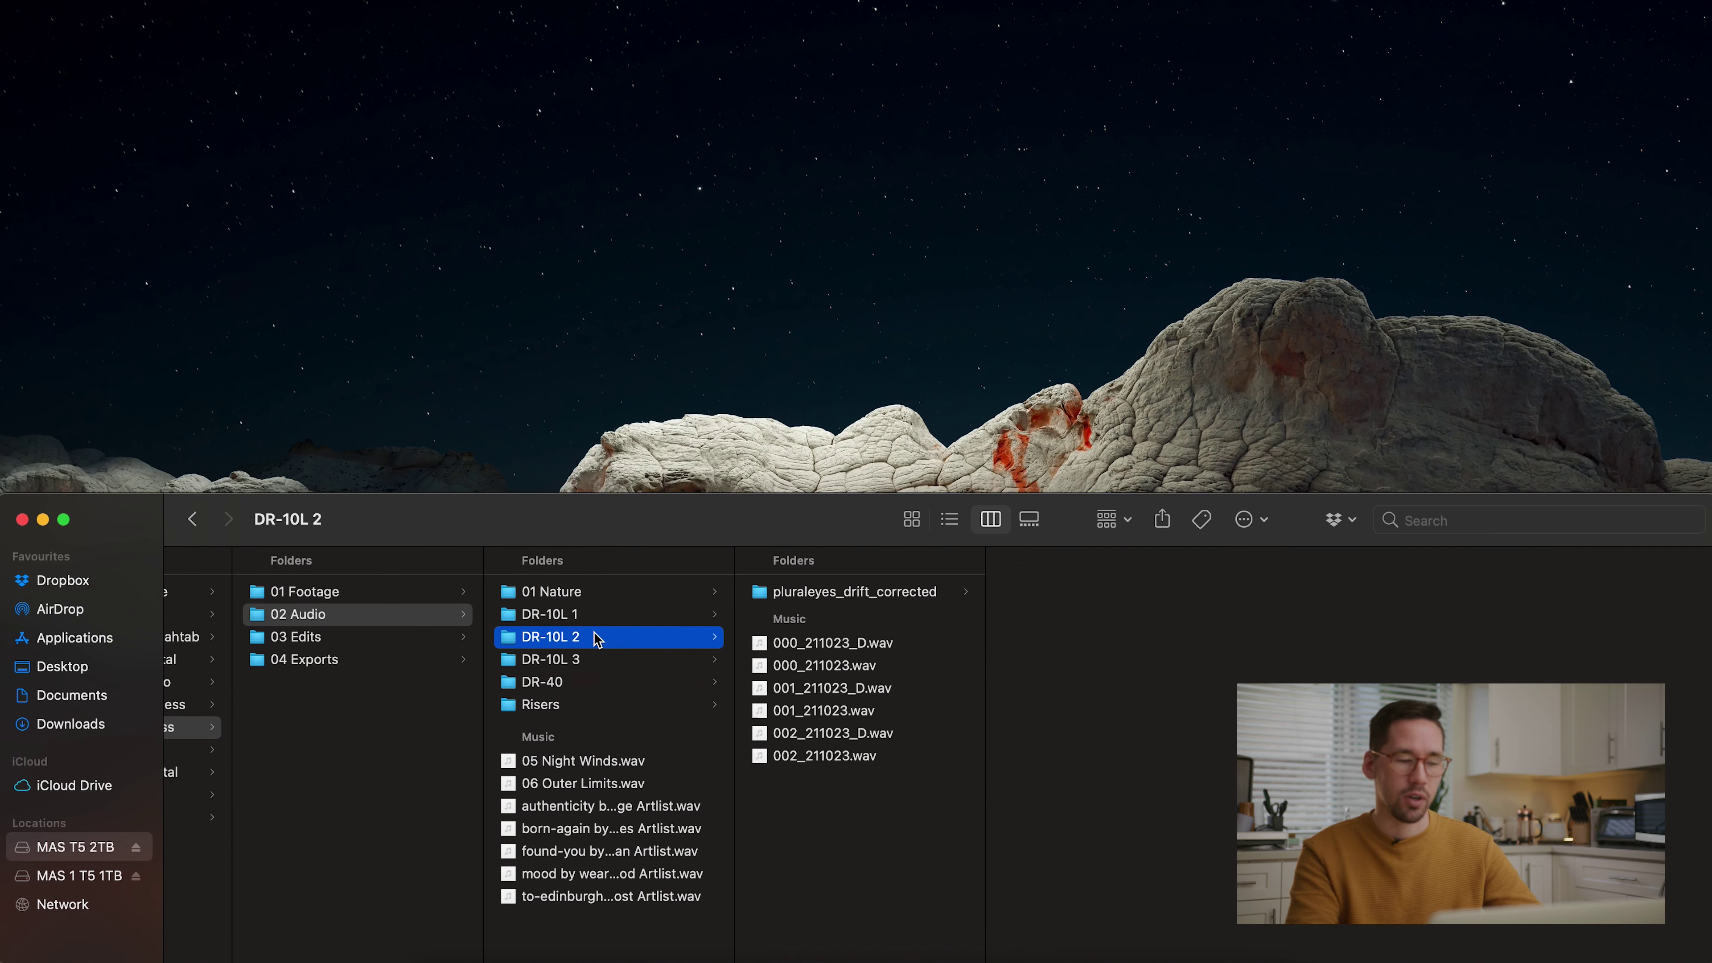
{"action": "left_click", "coordinate": [596, 658]}
{"action": "left_click", "coordinate": [593, 685]}
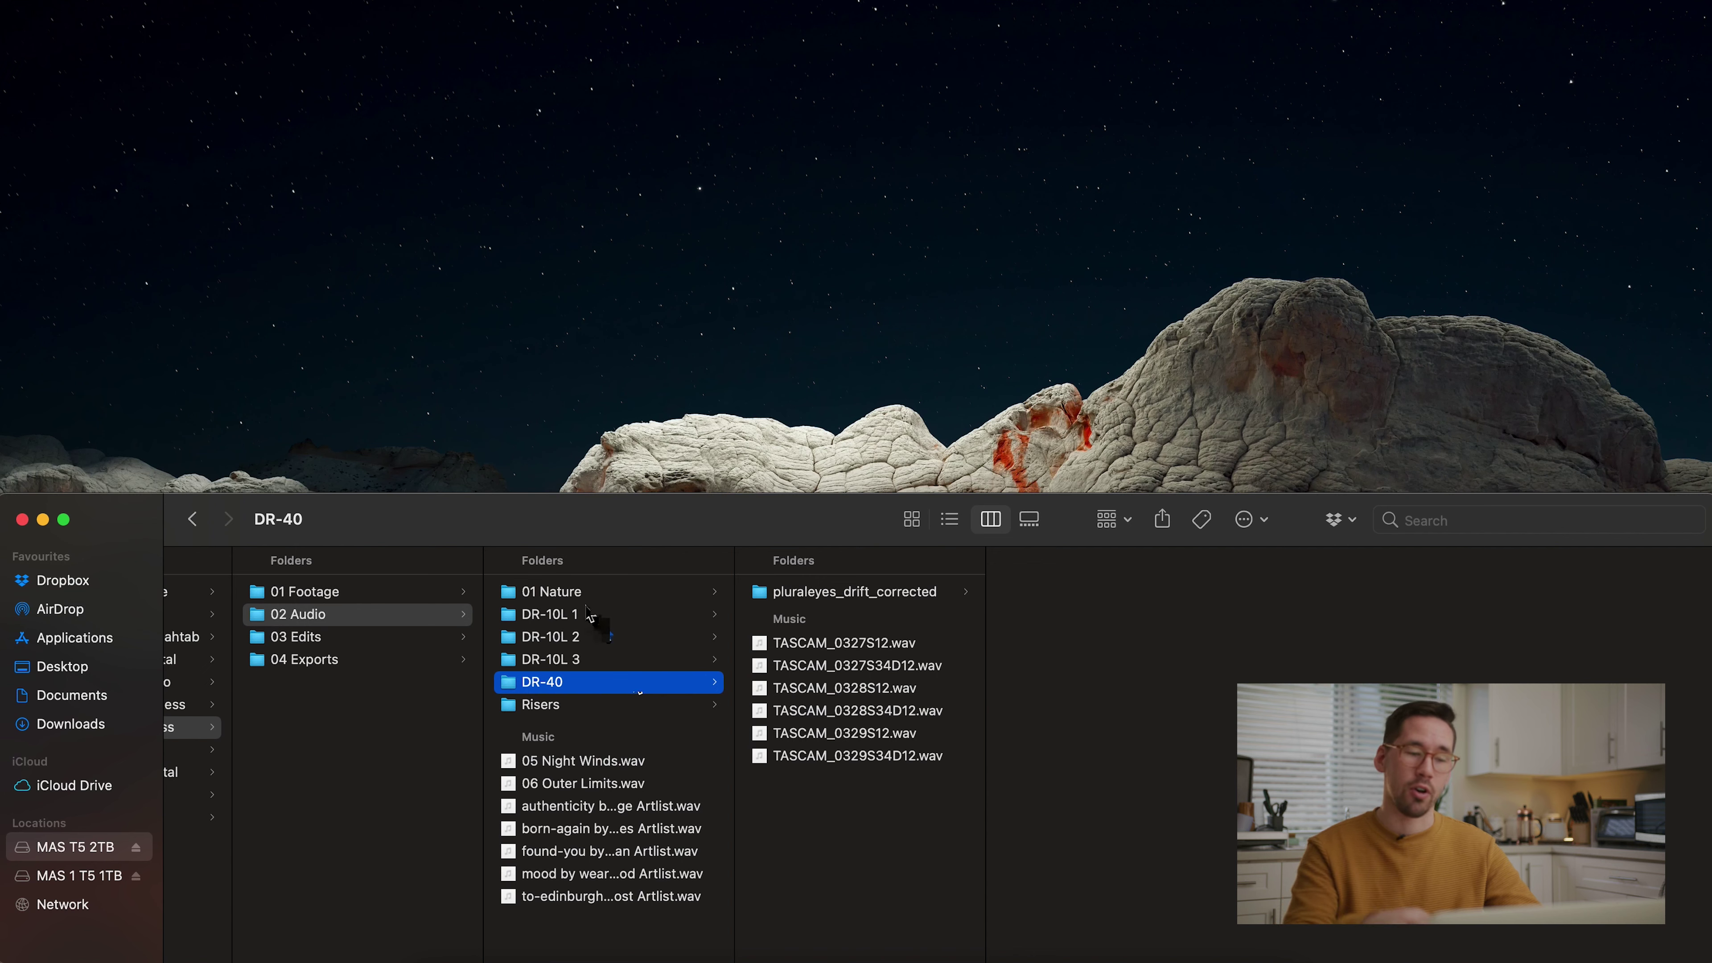
Compare the recordings in the three DR-10L folders and the DR-40 folder one by one
{"action": "left_click", "coordinate": [600, 617]}
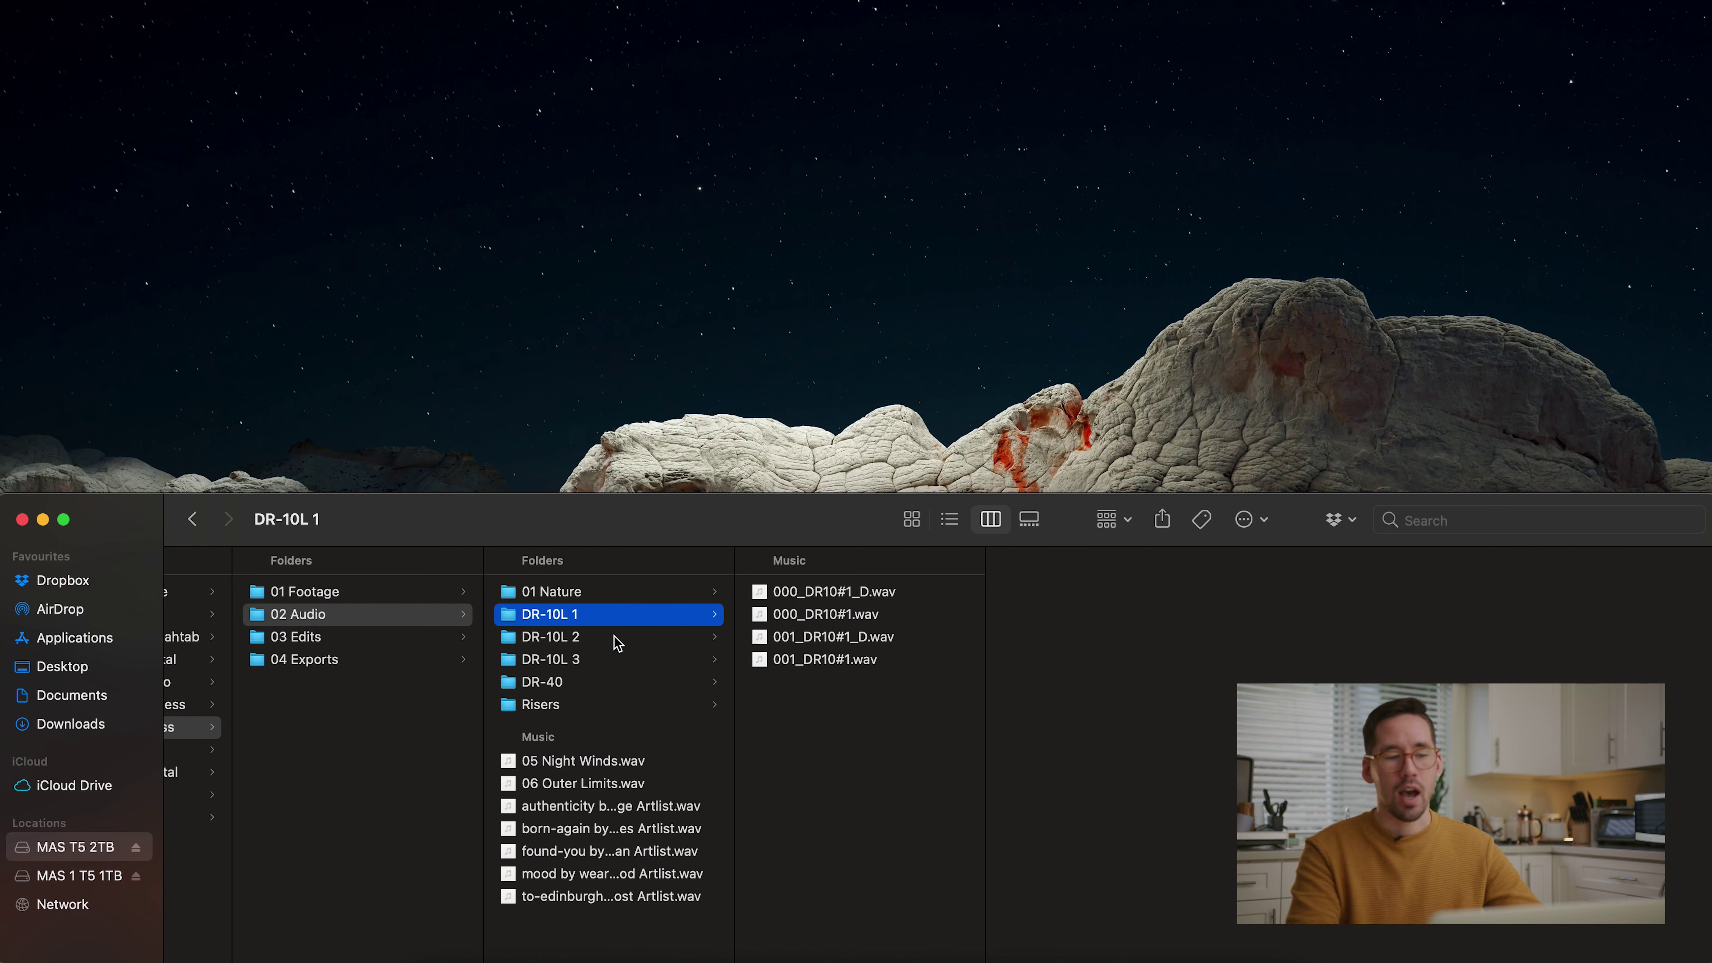
{"action": "left_click", "coordinate": [617, 638]}
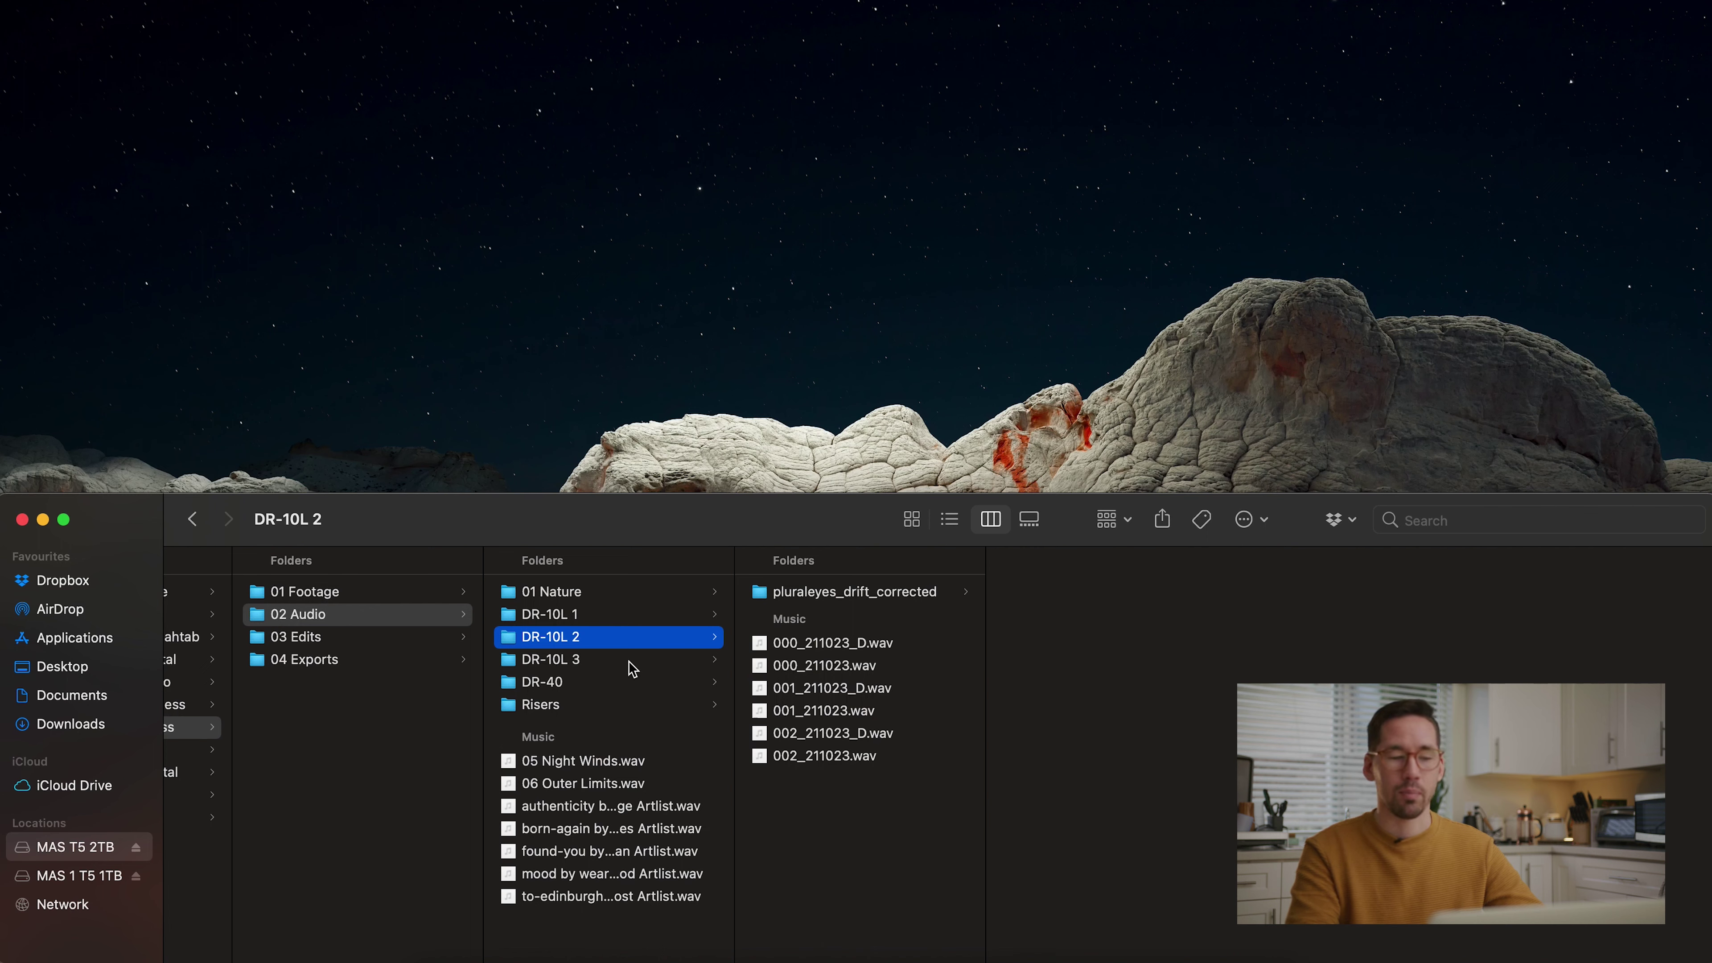
{"action": "left_click", "coordinate": [619, 663]}
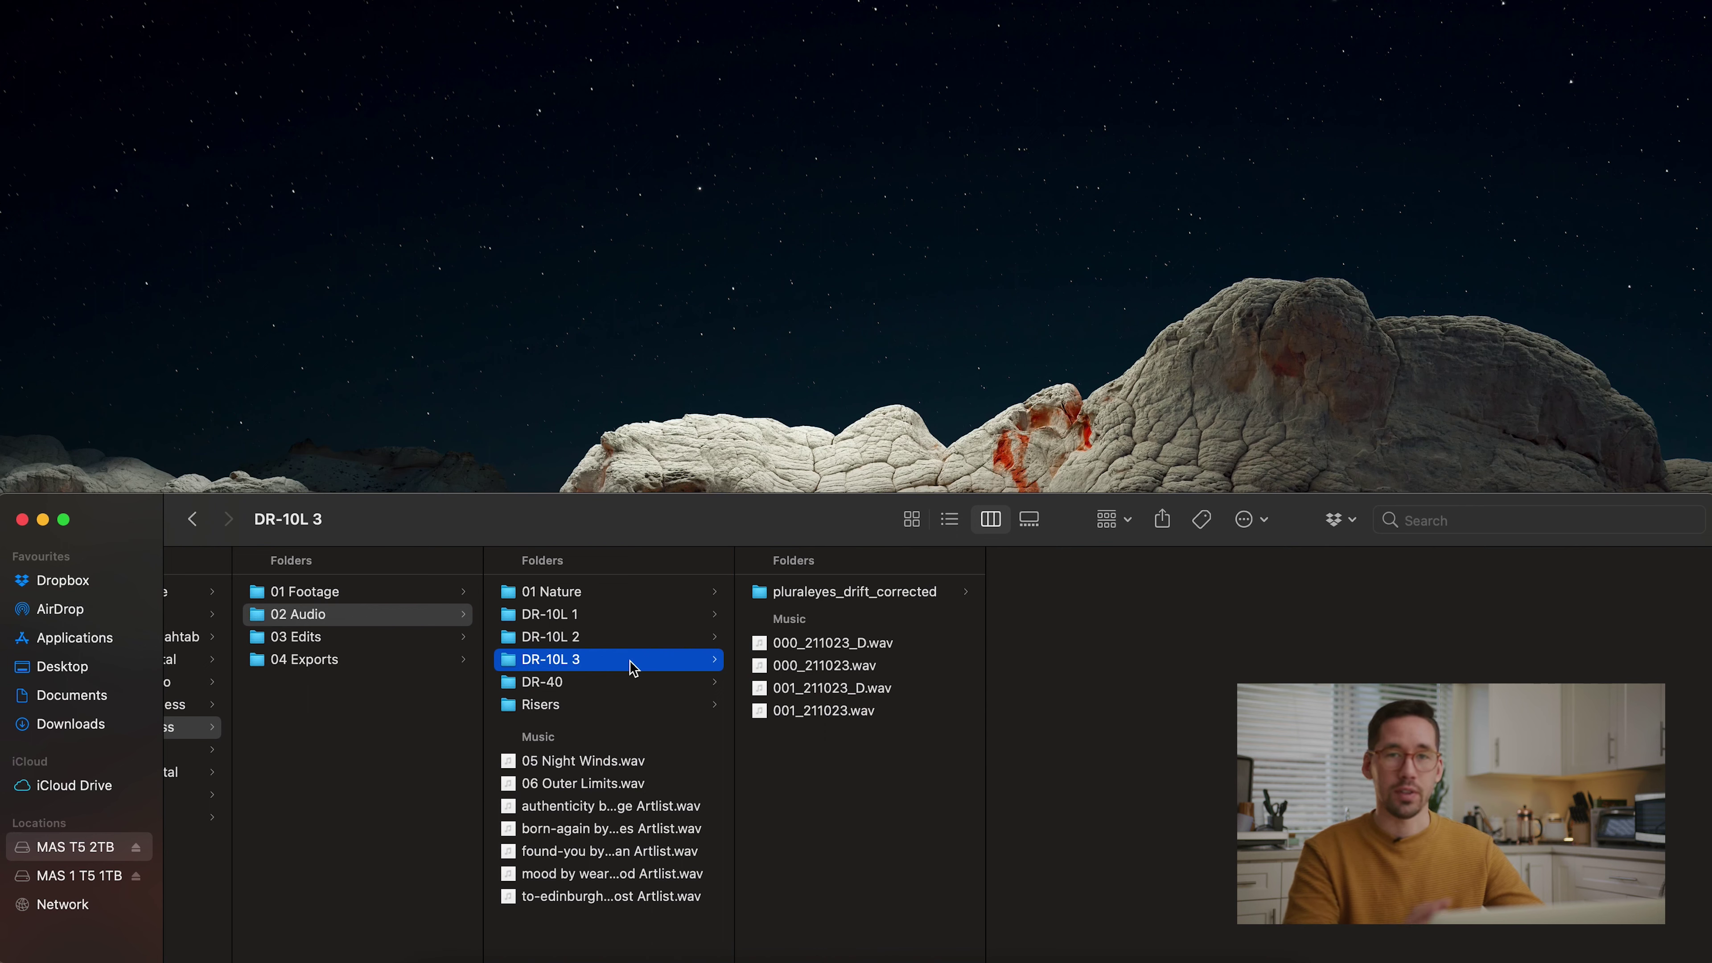
{"action": "left_click", "coordinate": [622, 685]}
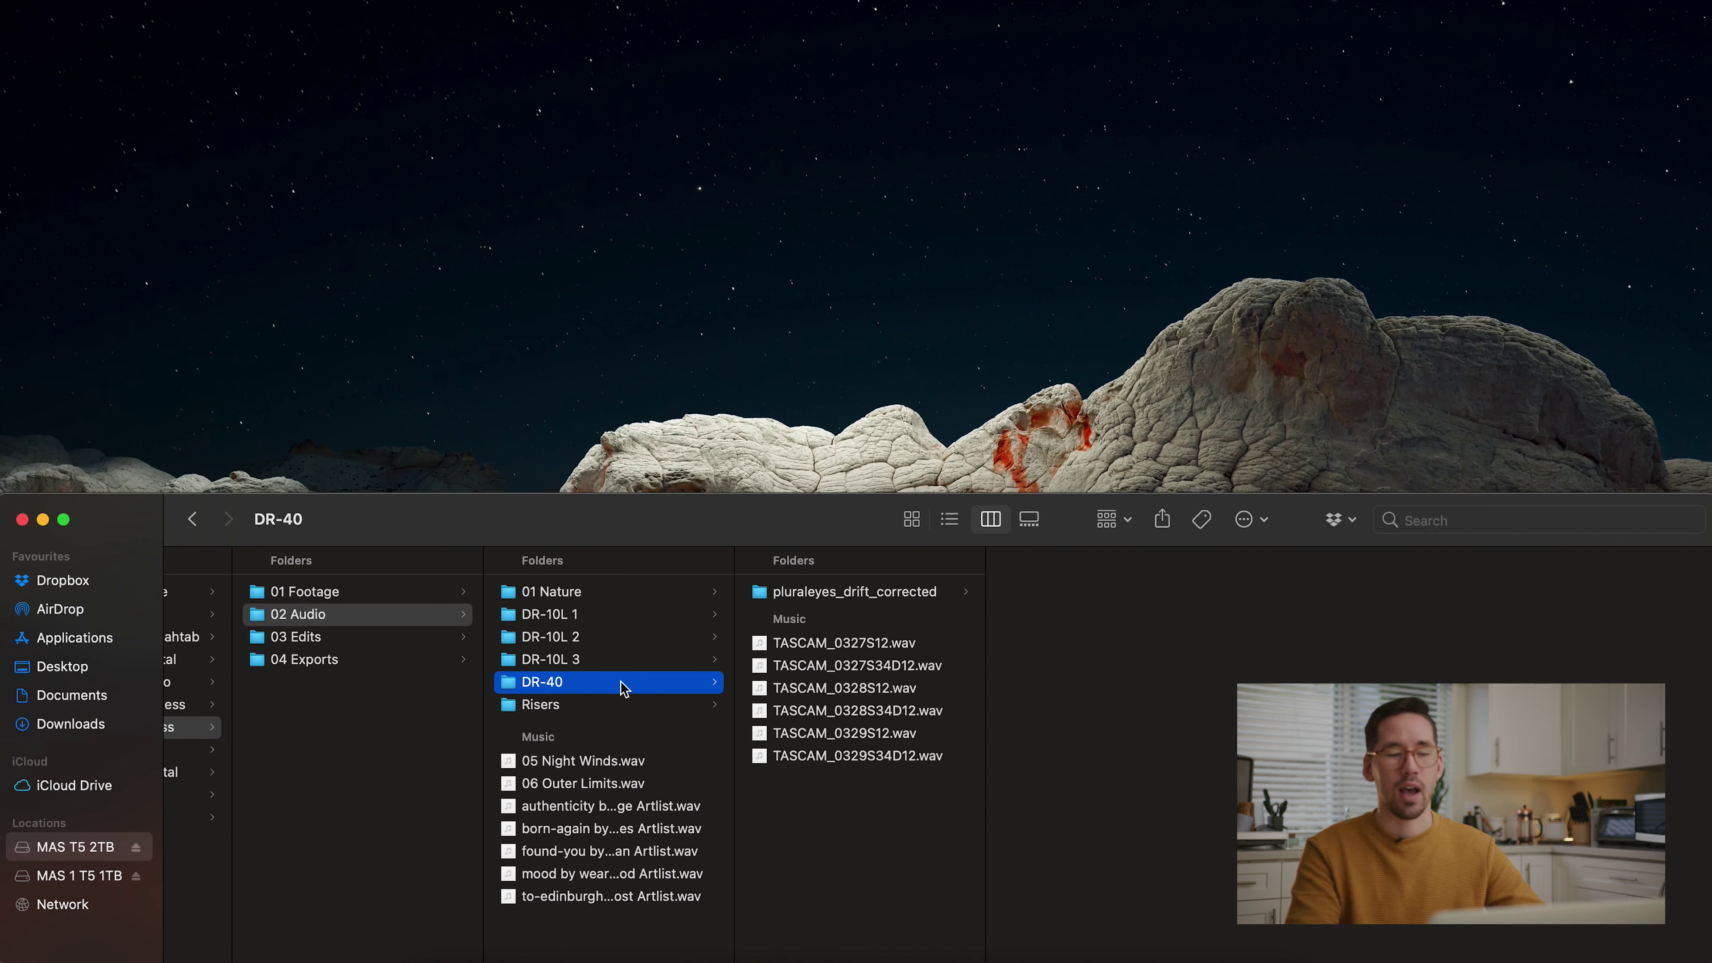
{"action": "left_click", "coordinate": [623, 662]}
{"action": "left_click", "coordinate": [620, 638]}
Return to DR-10L 1 and examine its 000 and 001 WAV recordings alongside their matching _D versions
{"action": "left_click", "coordinate": [626, 615]}
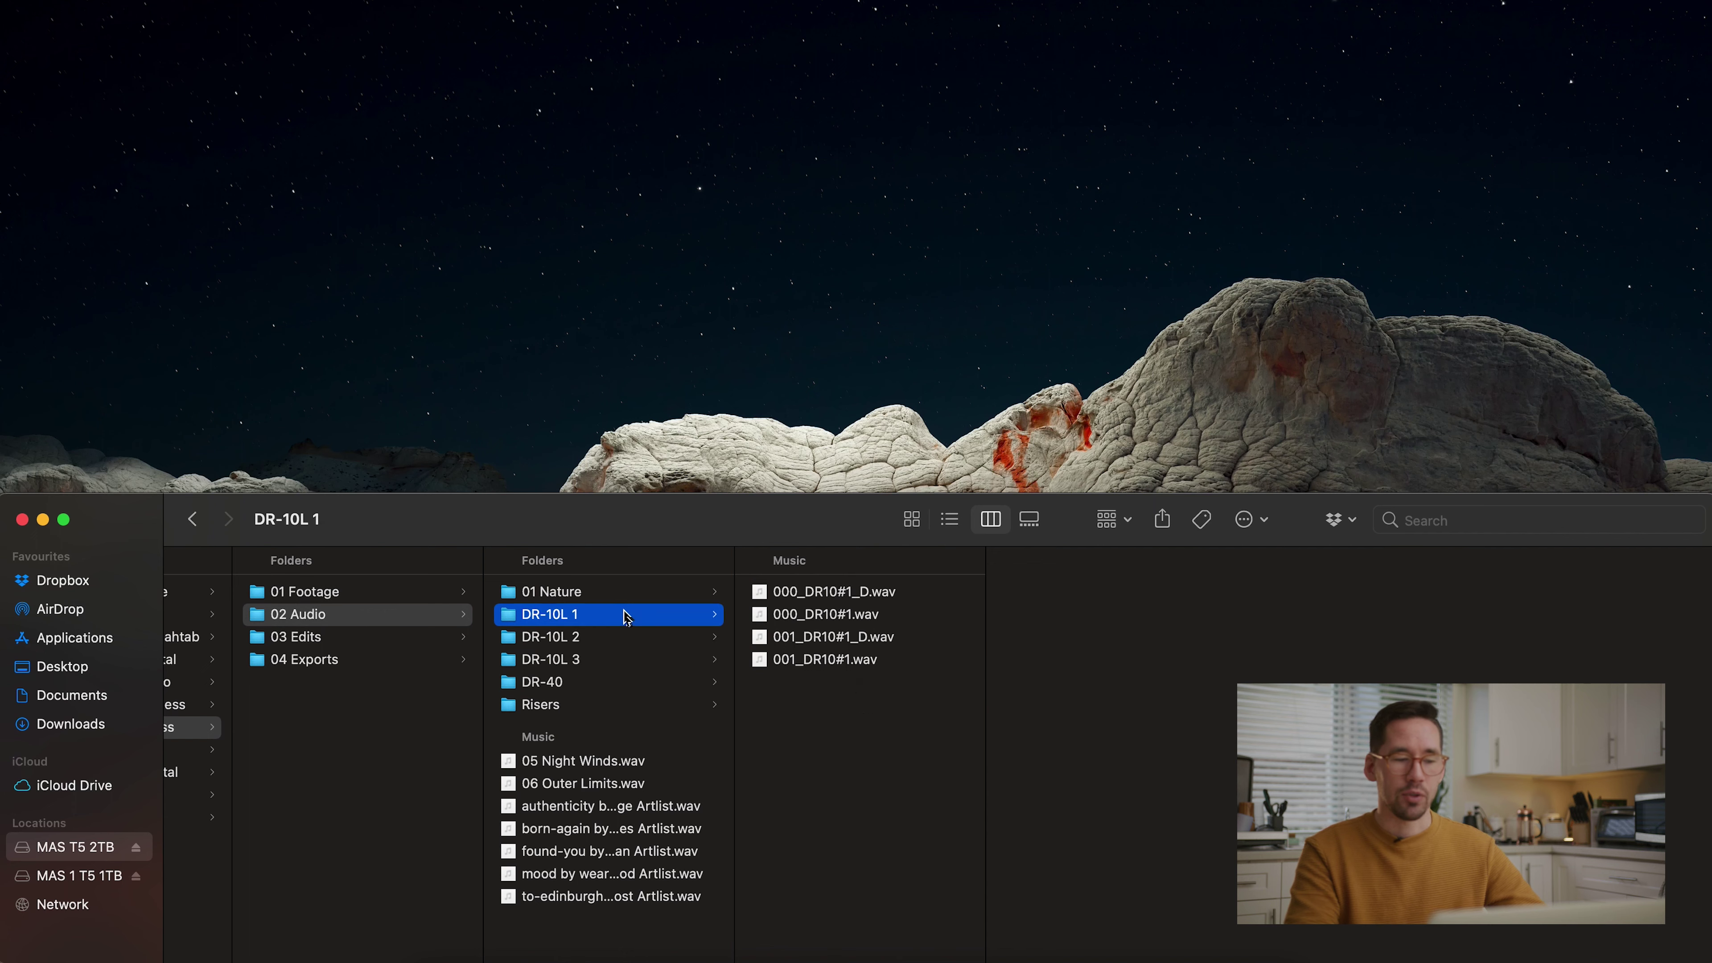
{"action": "left_click_drag", "start_coordinate": [805, 594], "coordinate": [868, 612]}
{"action": "left_click", "coordinate": [869, 612]}
{"action": "left_click", "coordinate": [882, 593]}
{"action": "left_click", "coordinate": [893, 616]}
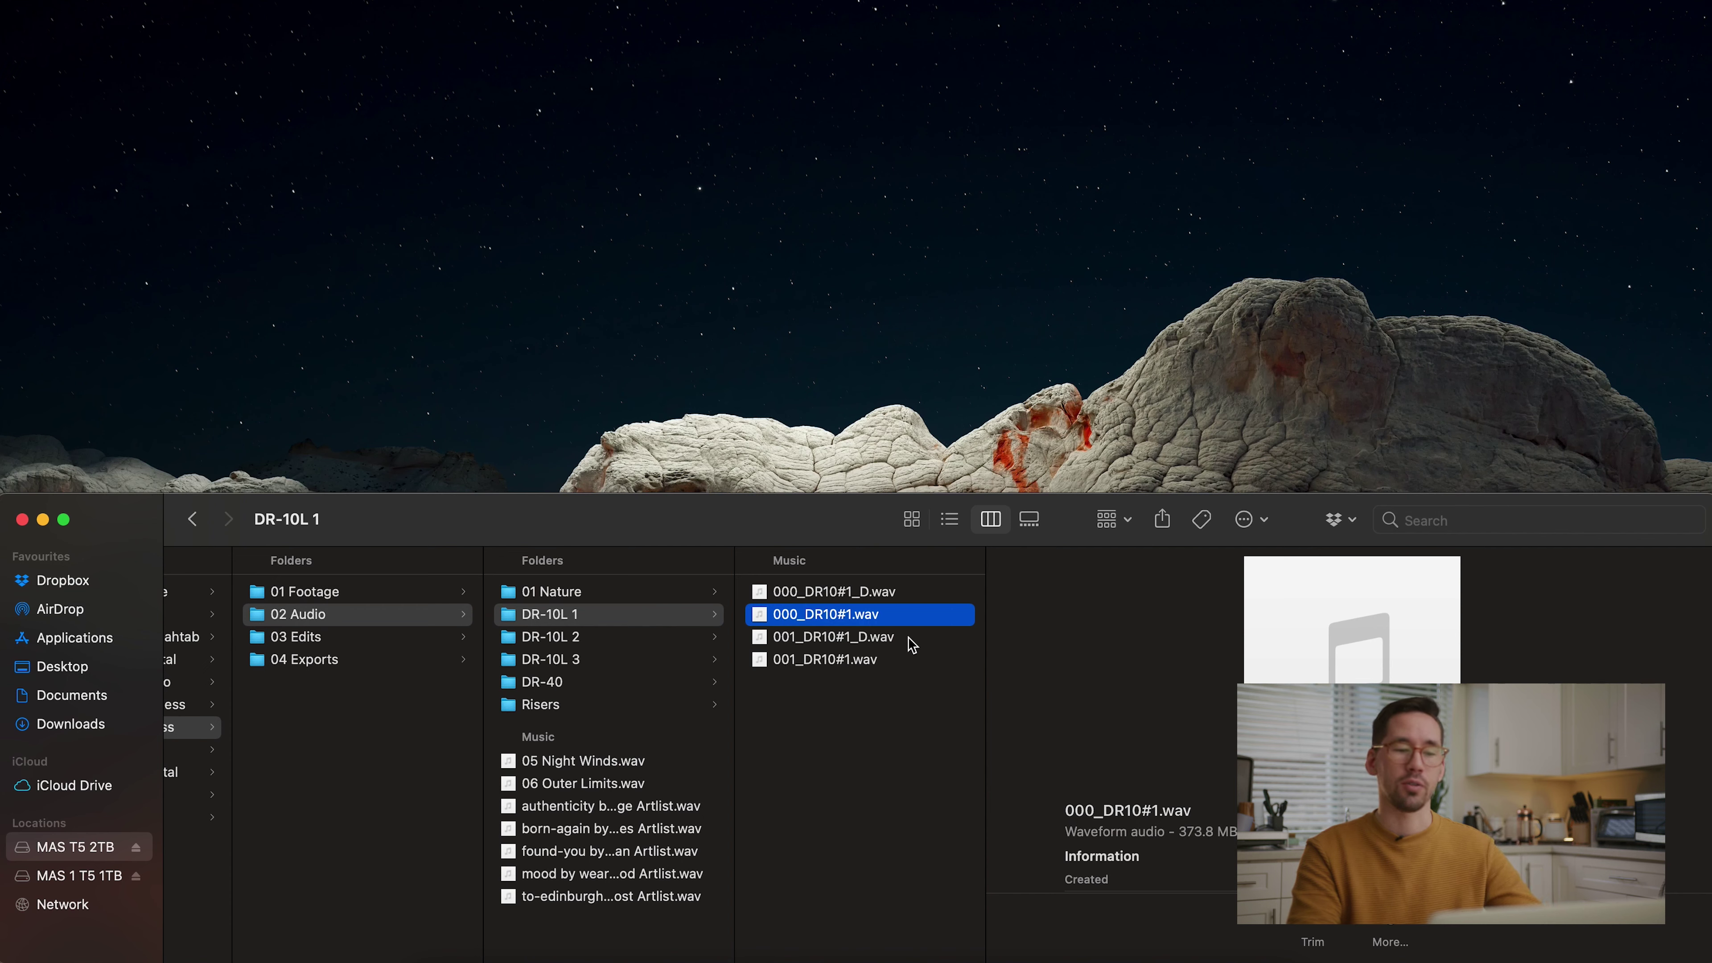
{"action": "left_click", "coordinate": [915, 638]}
{"action": "left_click", "coordinate": [876, 659]}
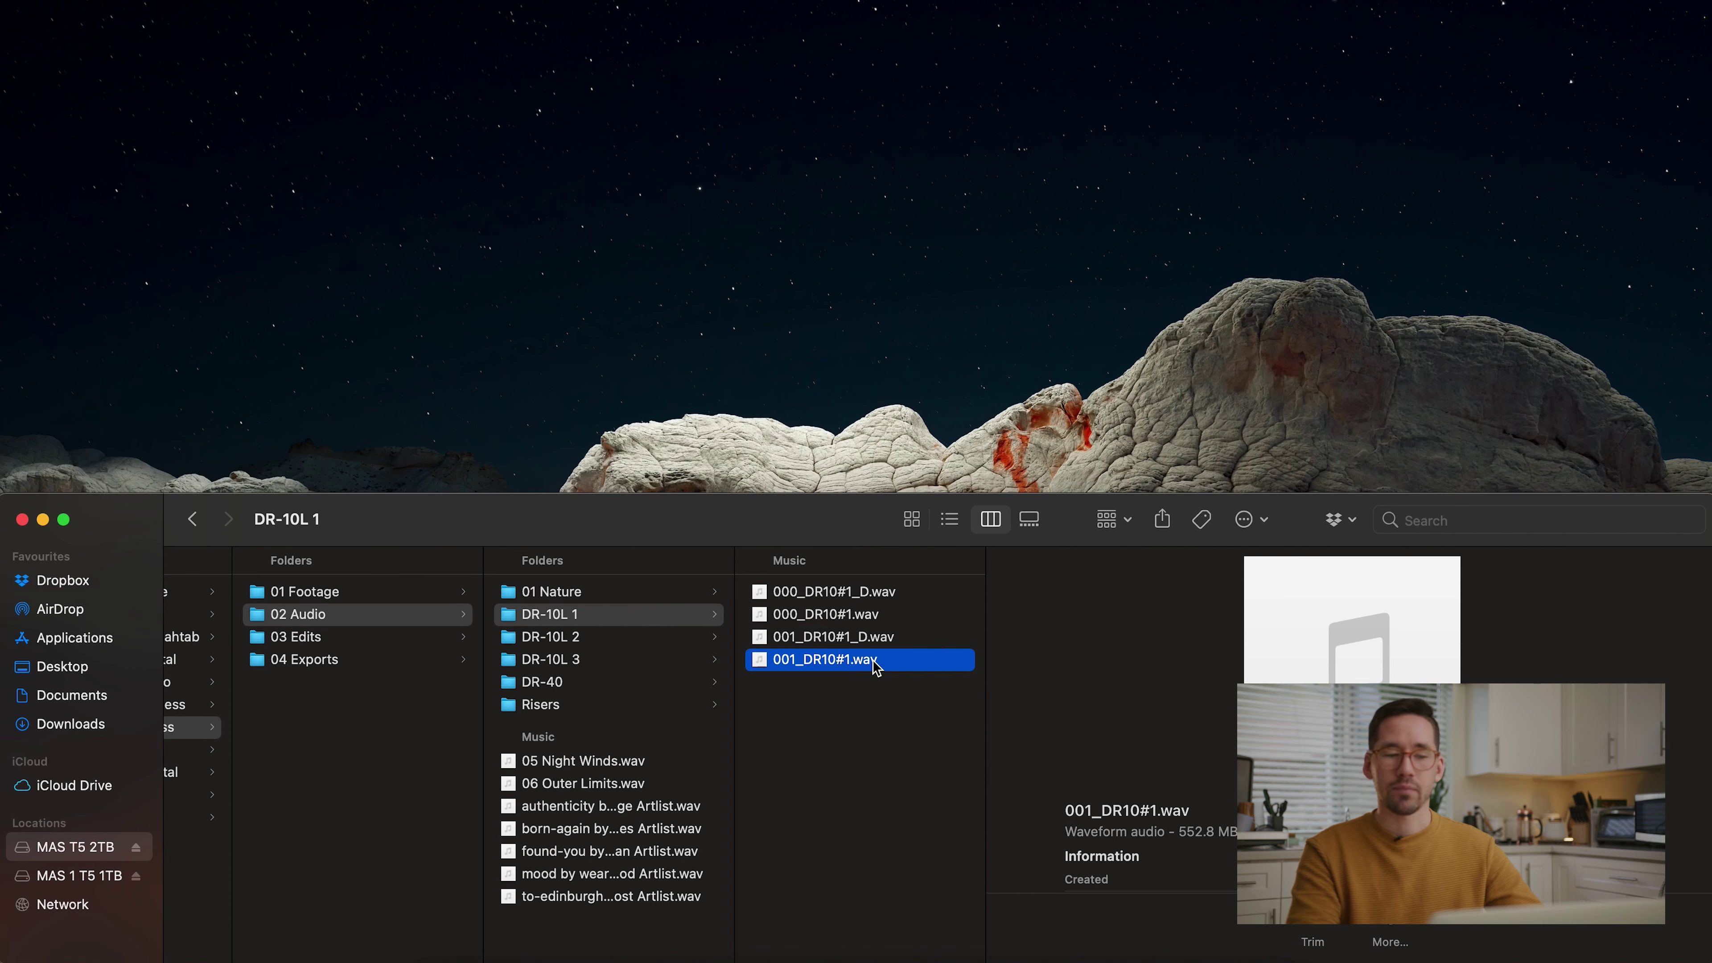
Examine the contents of the DR-40 and Risers folders in 02 Audio
{"action": "left_click", "coordinate": [585, 684]}
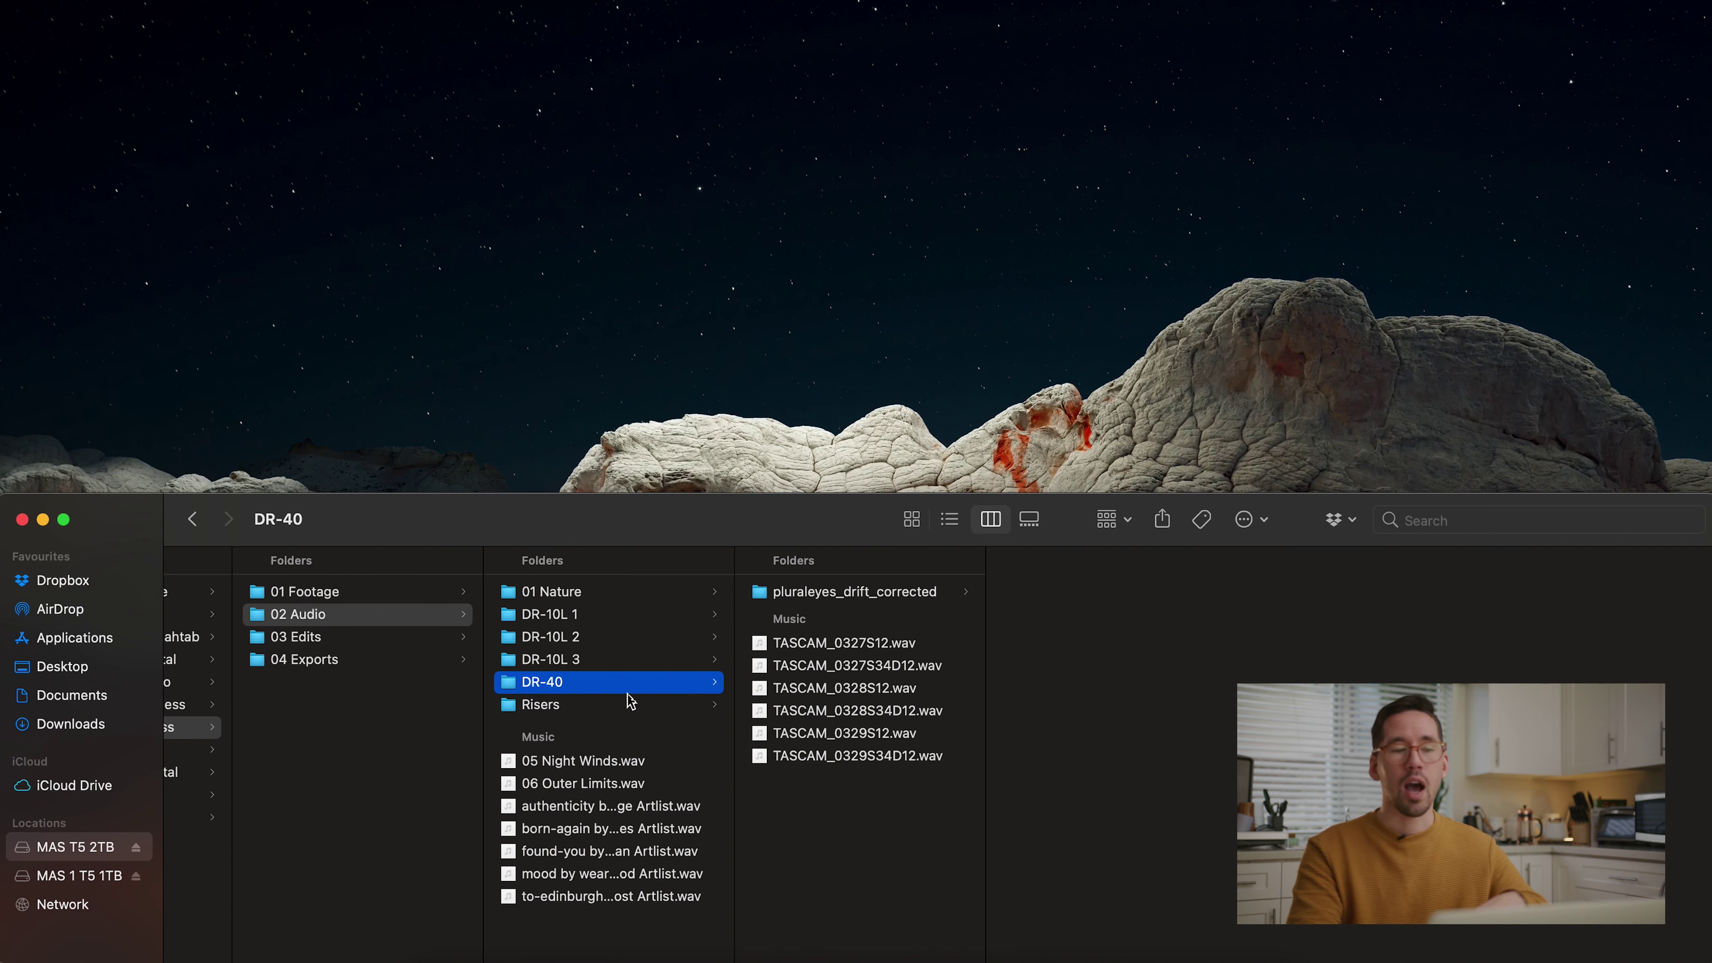
{"action": "left_click", "coordinate": [628, 697]}
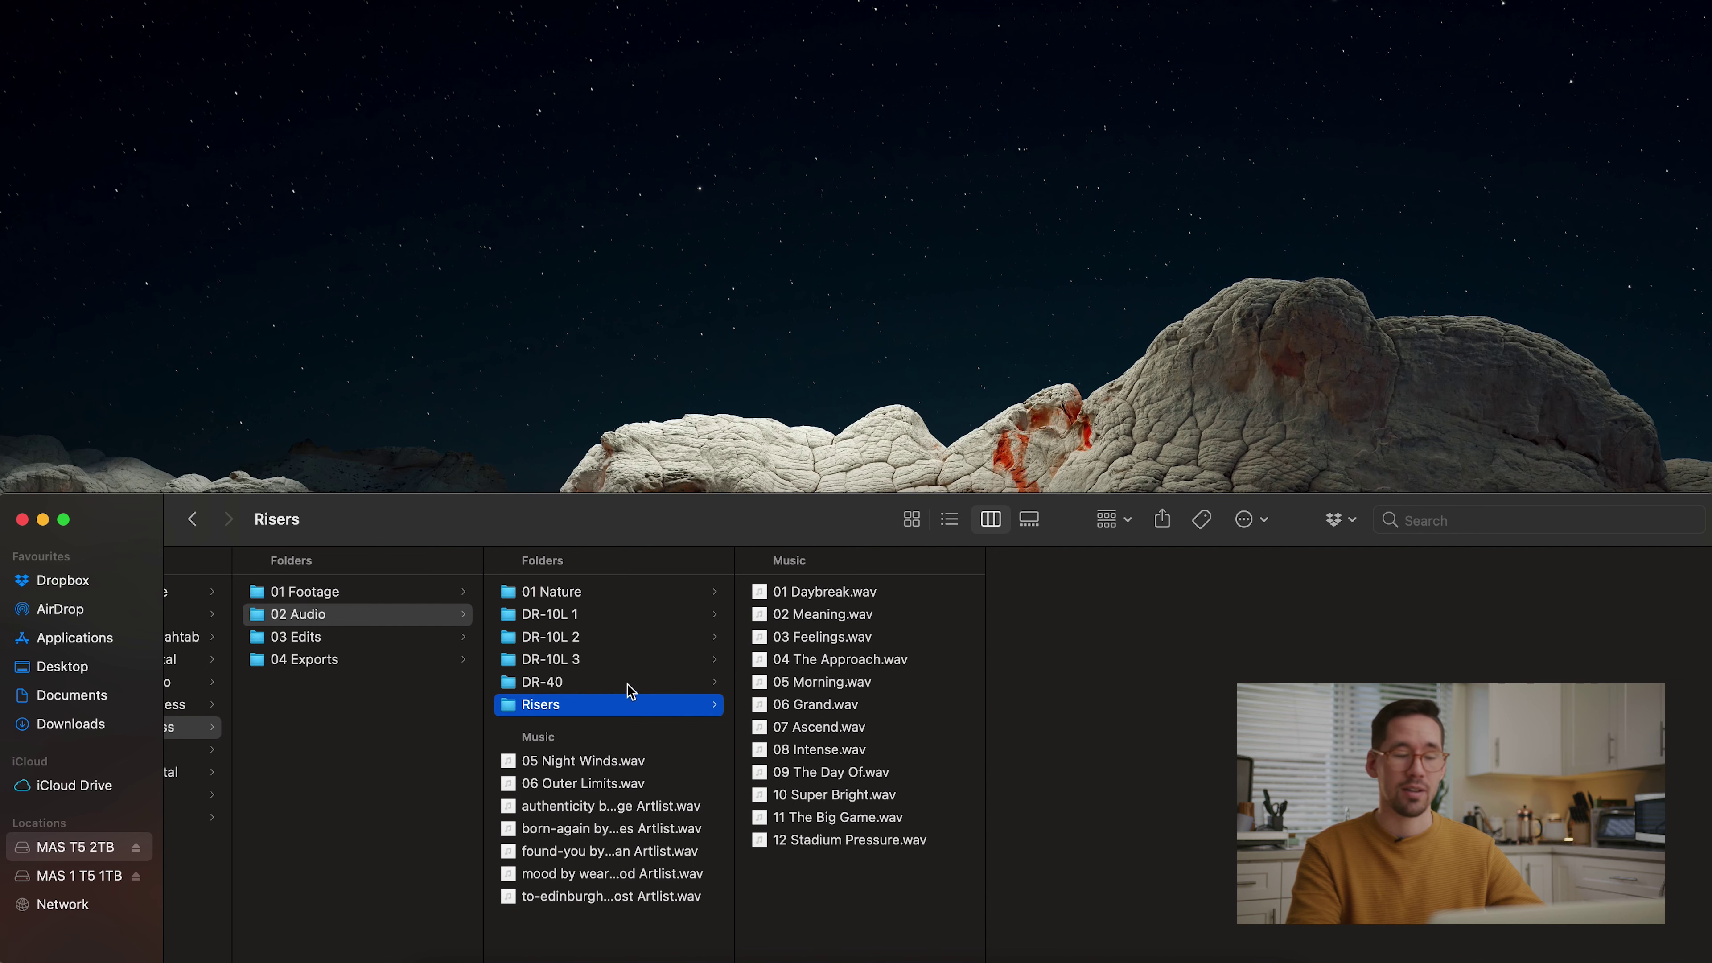
{"action": "left_click", "coordinate": [630, 683]}
{"action": "left_click", "coordinate": [629, 705]}
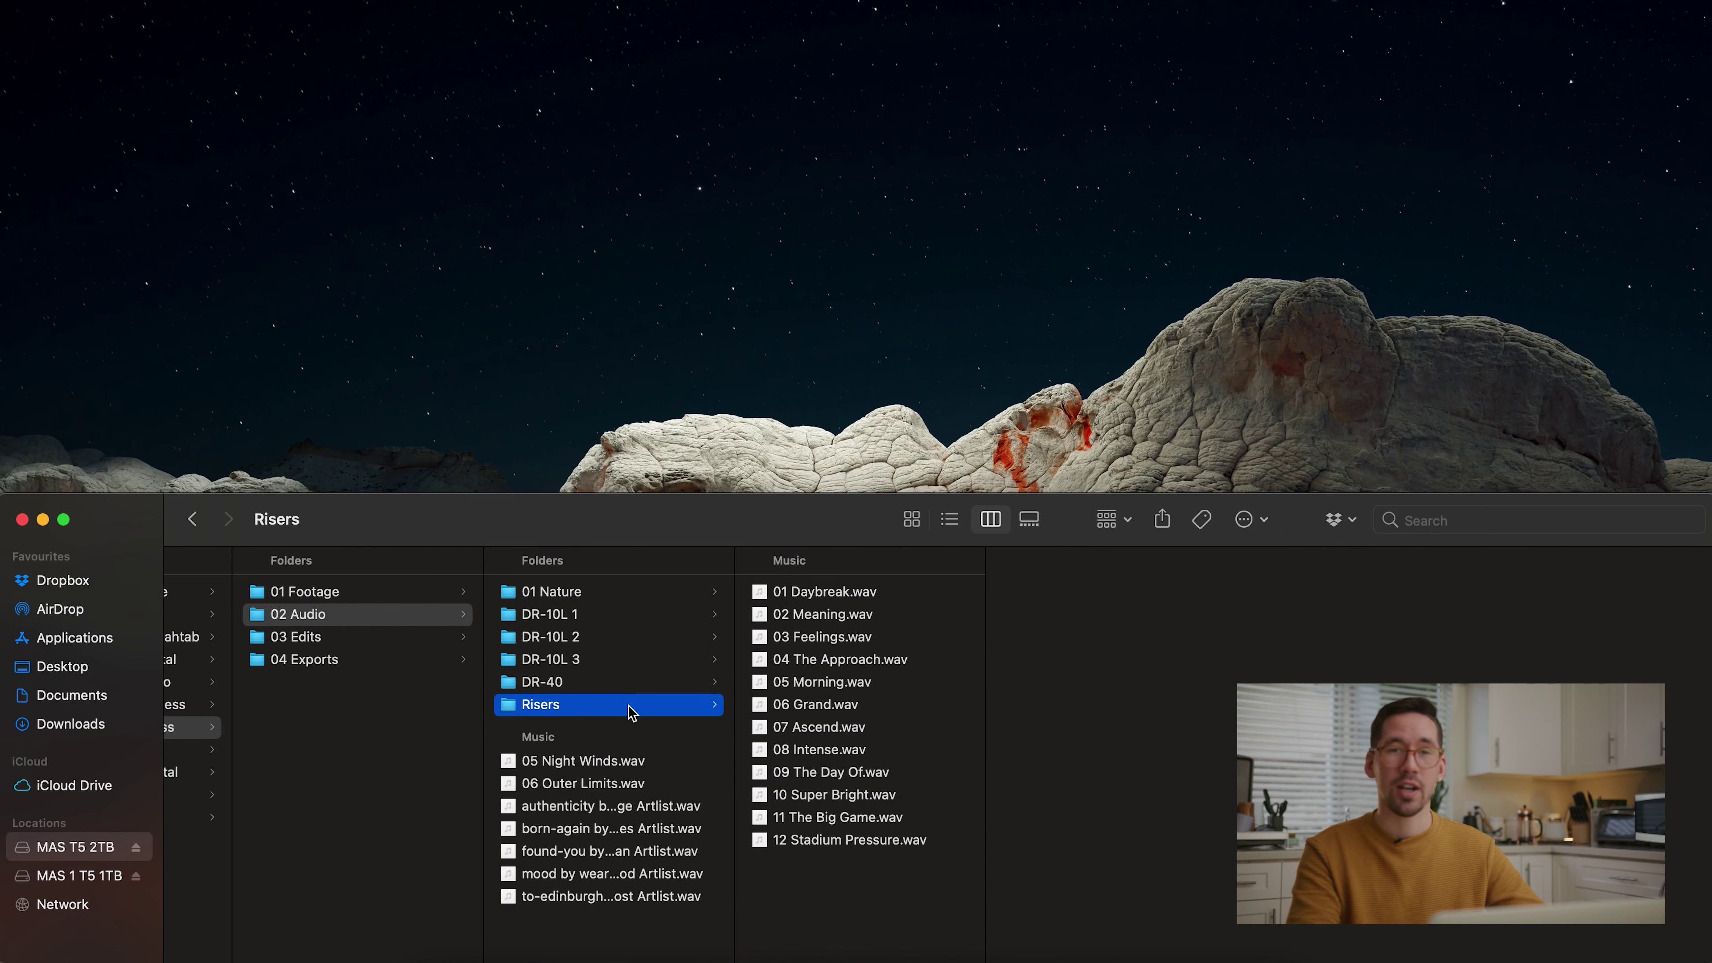
{"action": "left_click", "coordinate": [623, 683]}
{"action": "left_click", "coordinate": [624, 705]}
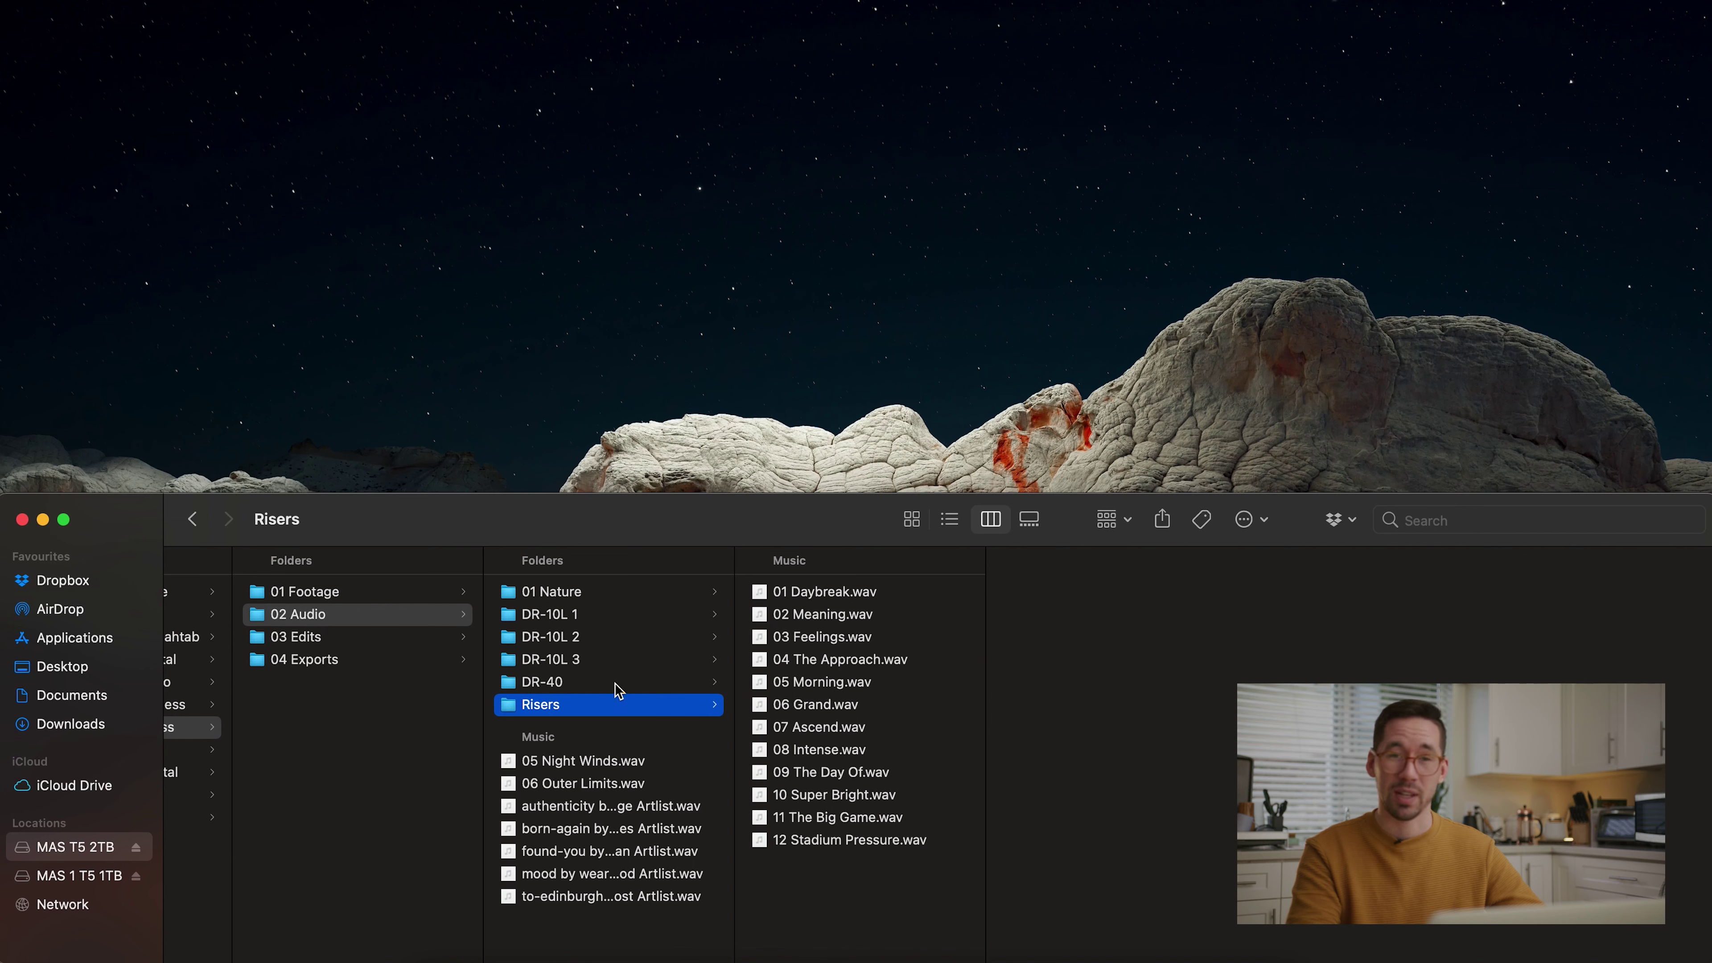
{"action": "left_click", "coordinate": [615, 683]}
{"action": "left_click", "coordinate": [615, 706]}
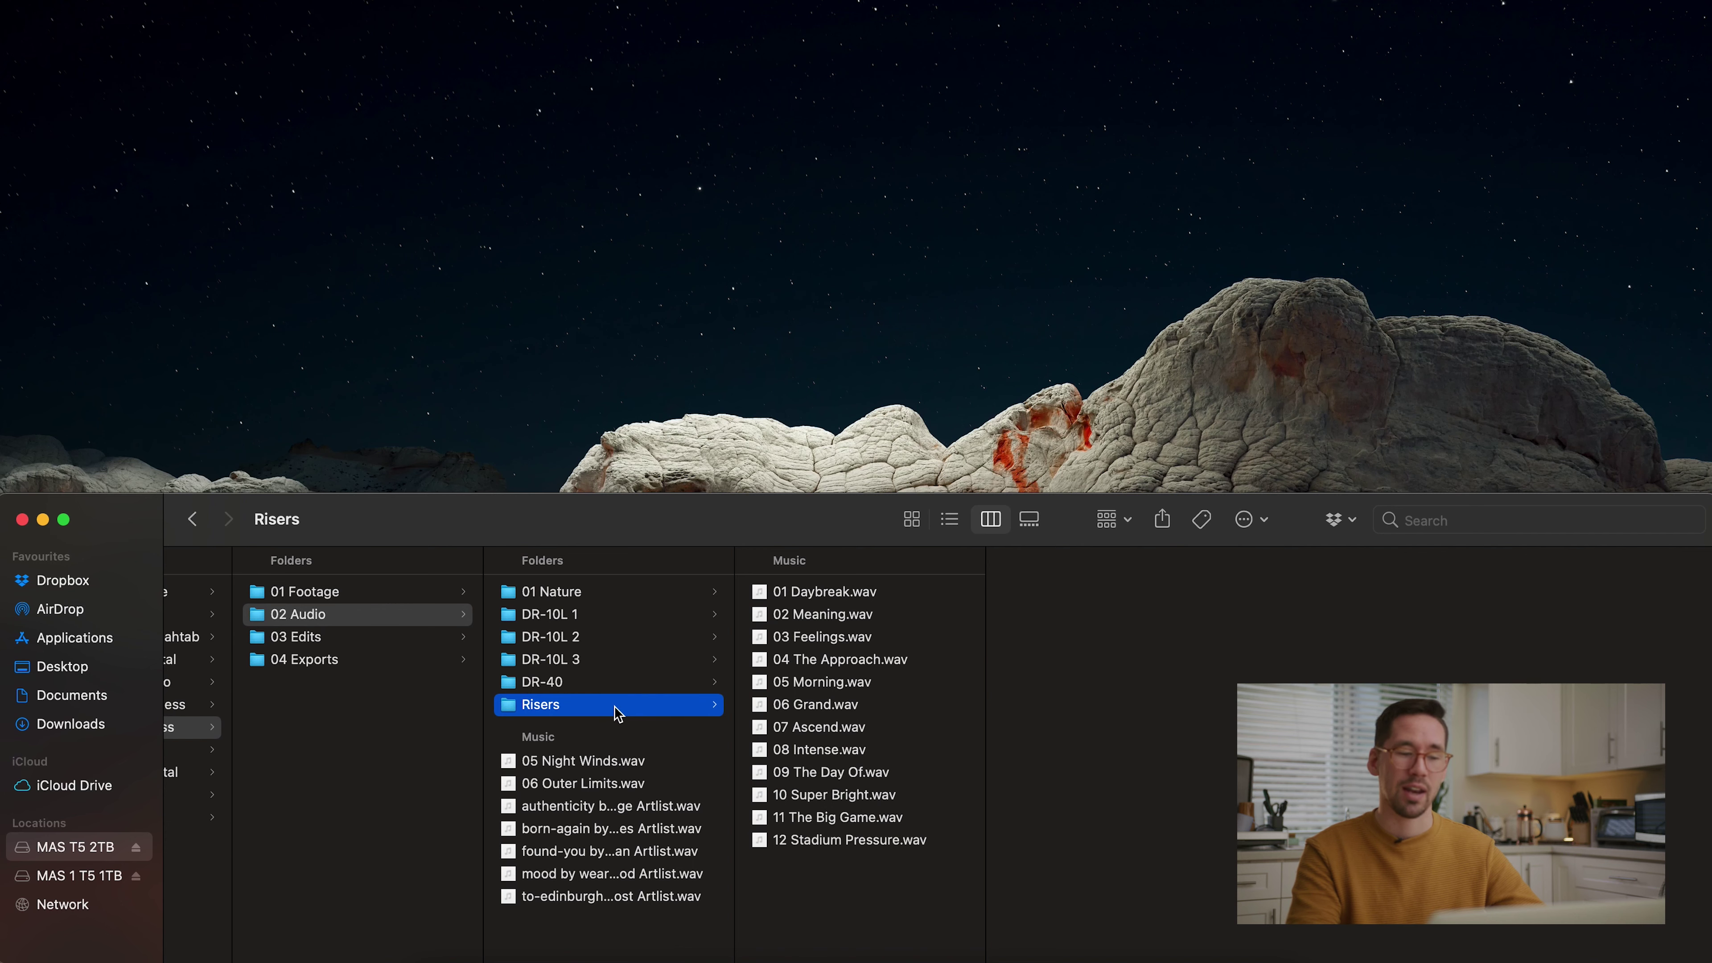
Go back to 02 Audio and compare the 01 Nature sound folder with the Risers folder
{"action": "left_click", "coordinate": [577, 945]}
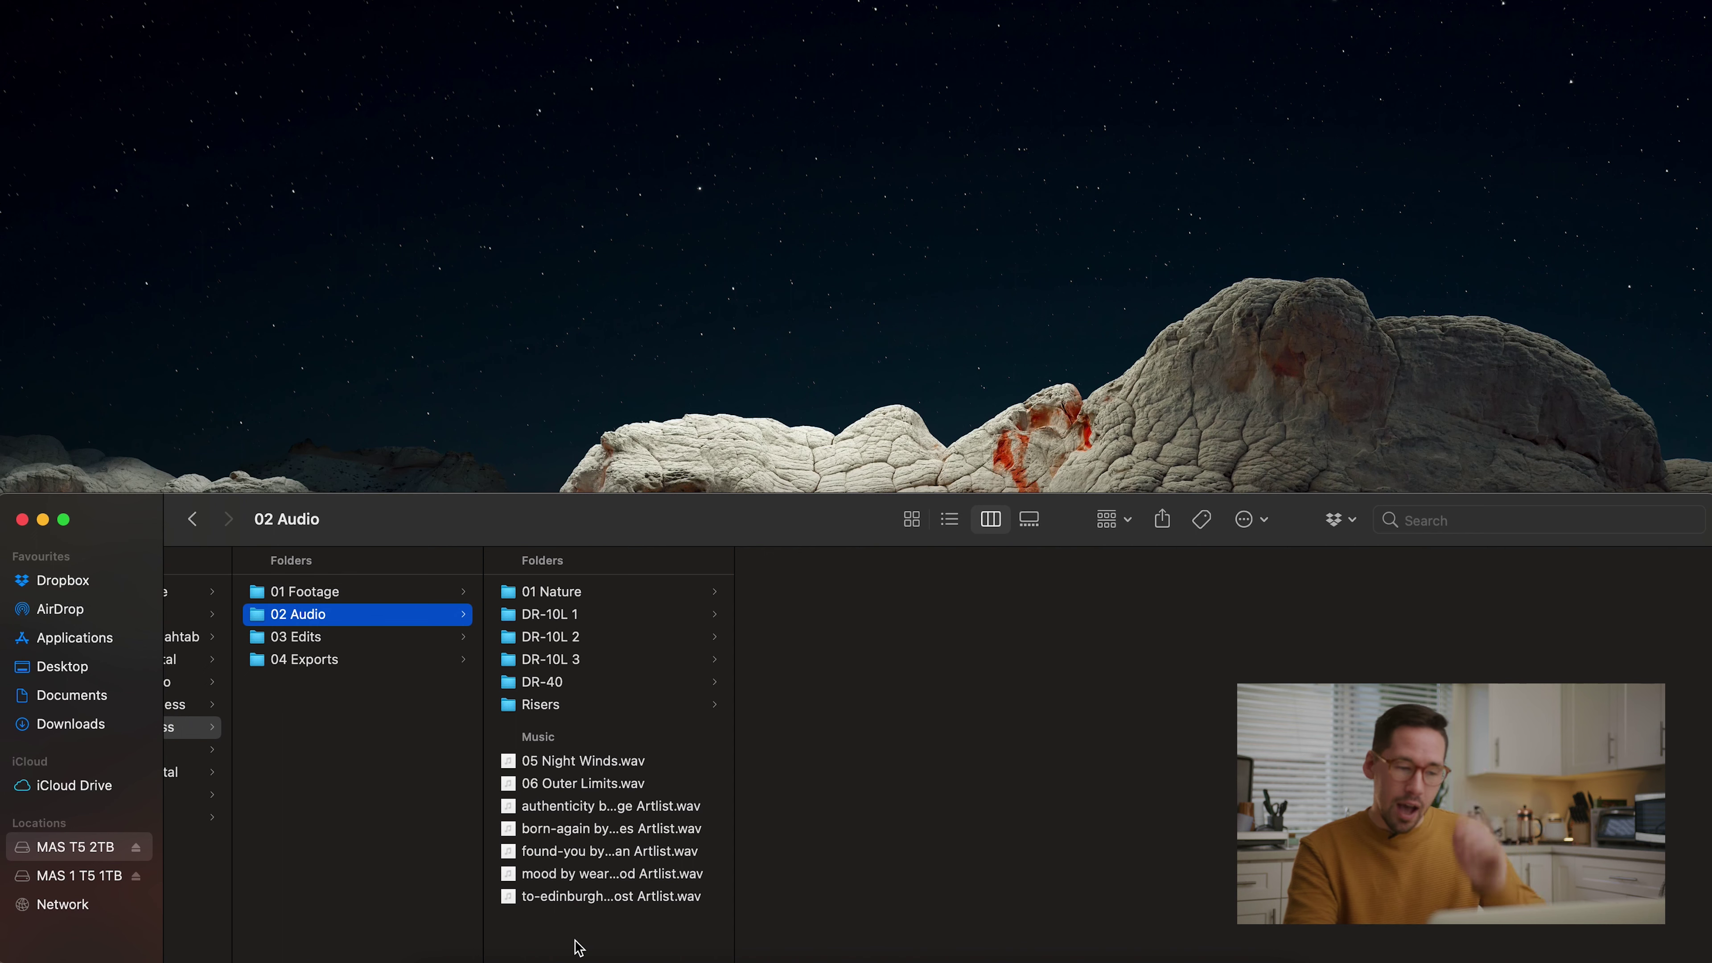
{"action": "left_click", "coordinate": [586, 597]}
{"action": "left_click", "coordinate": [566, 707]}
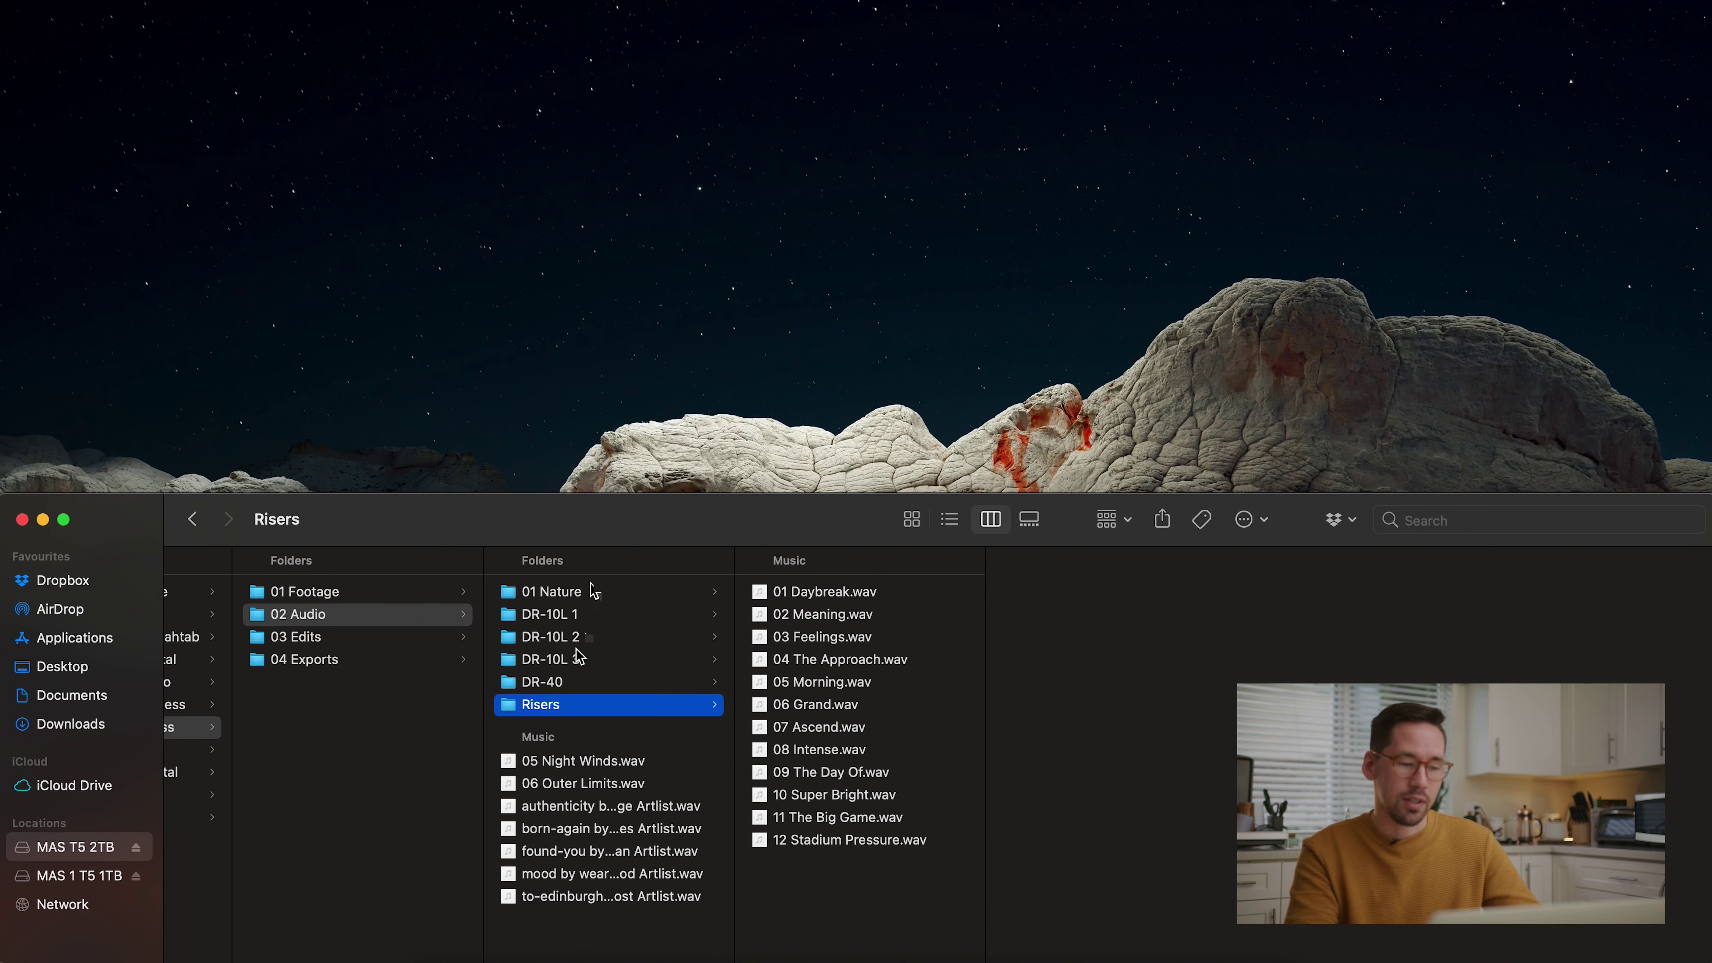
{"action": "left_click", "coordinate": [598, 598]}
{"action": "left_click", "coordinate": [577, 699]}
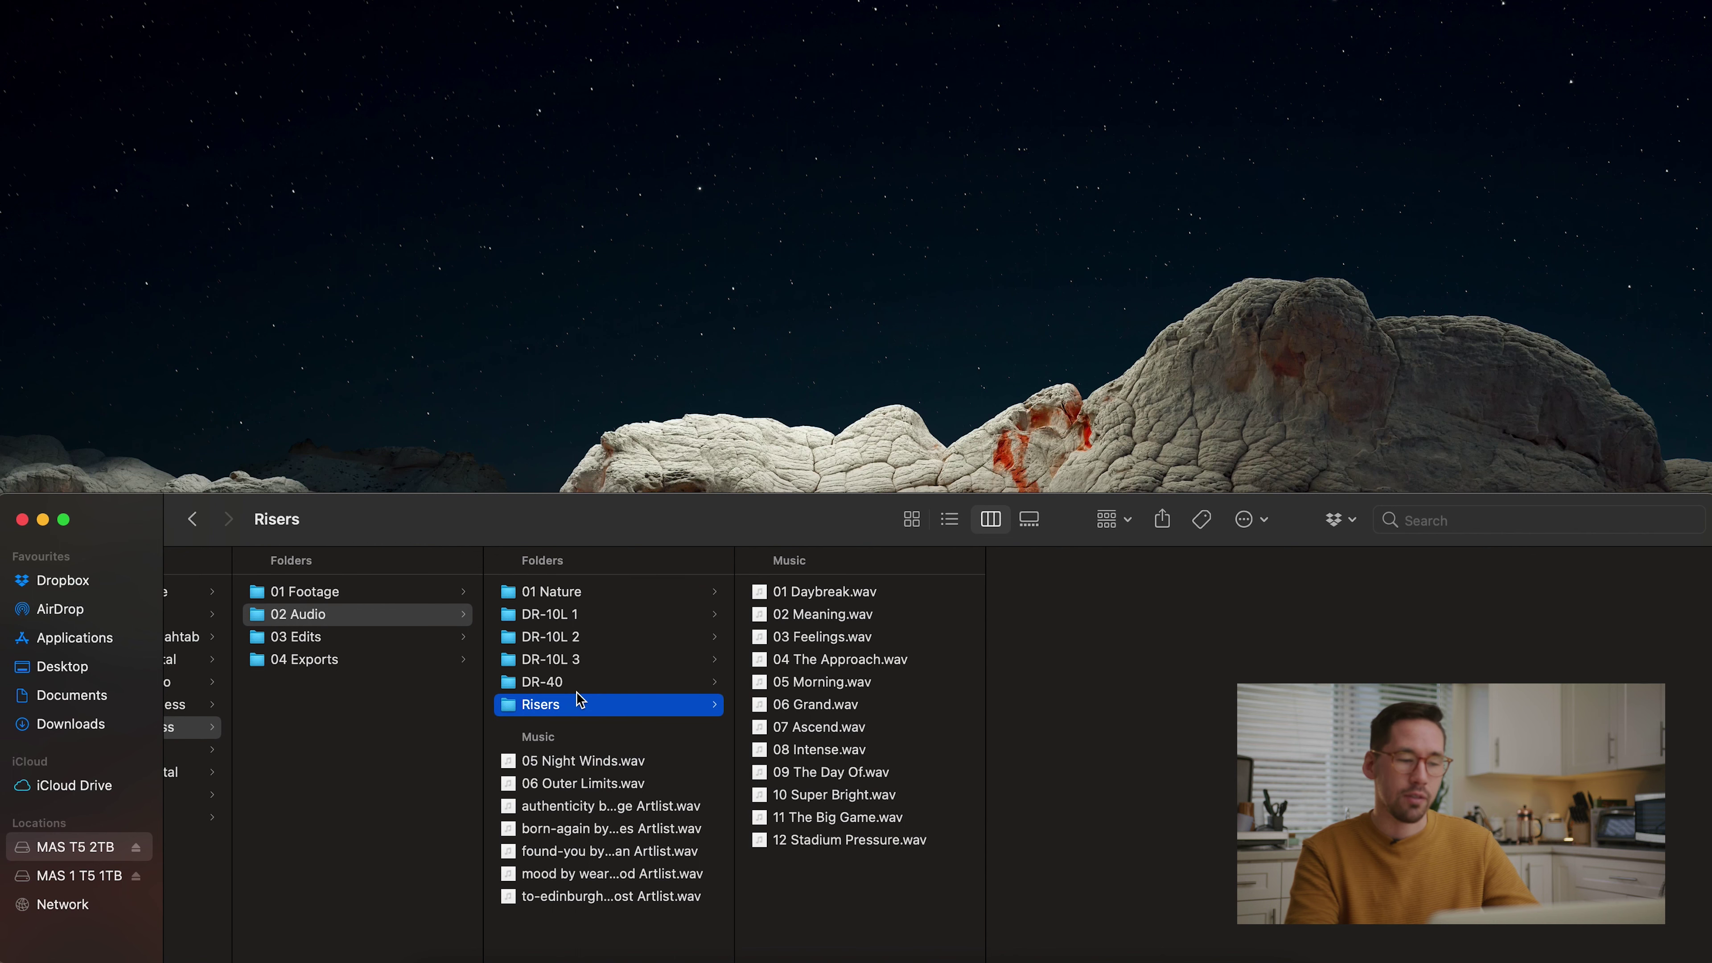
{"action": "left_click", "coordinate": [593, 592]}
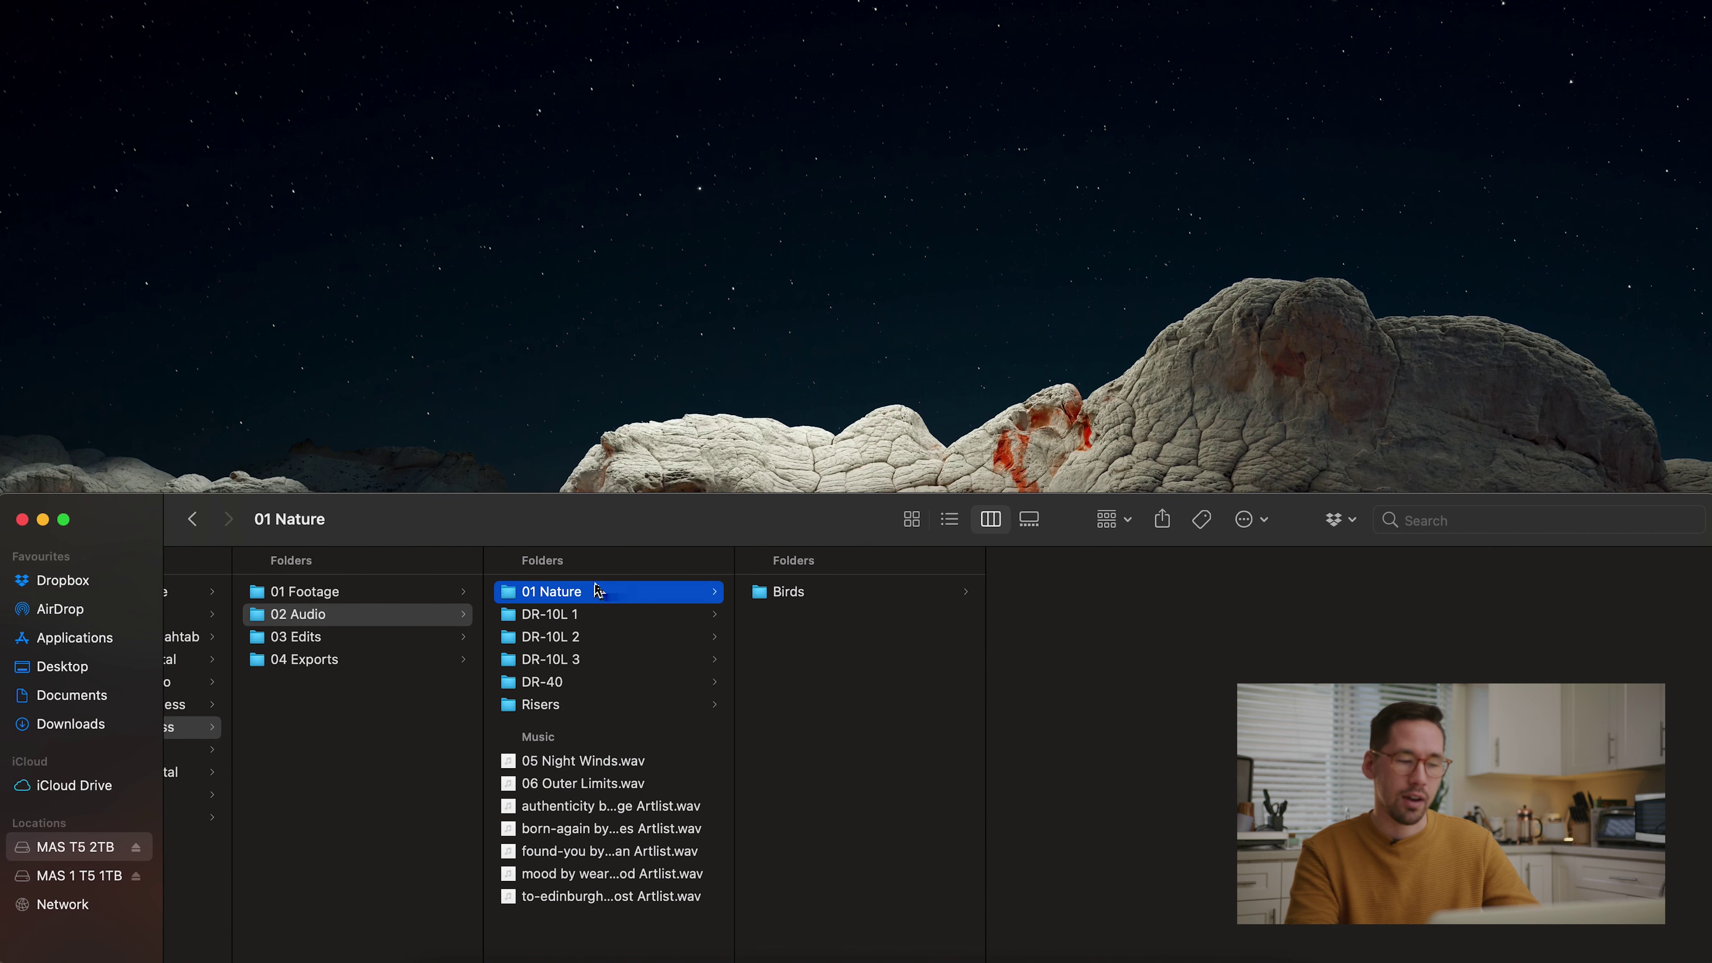
{"action": "left_click", "coordinate": [576, 705]}
Create a new folder named SFX inside 02 Audio
{"action": "left_click", "coordinate": [577, 920]}
{"action": "key", "text": "shift+super+n"}
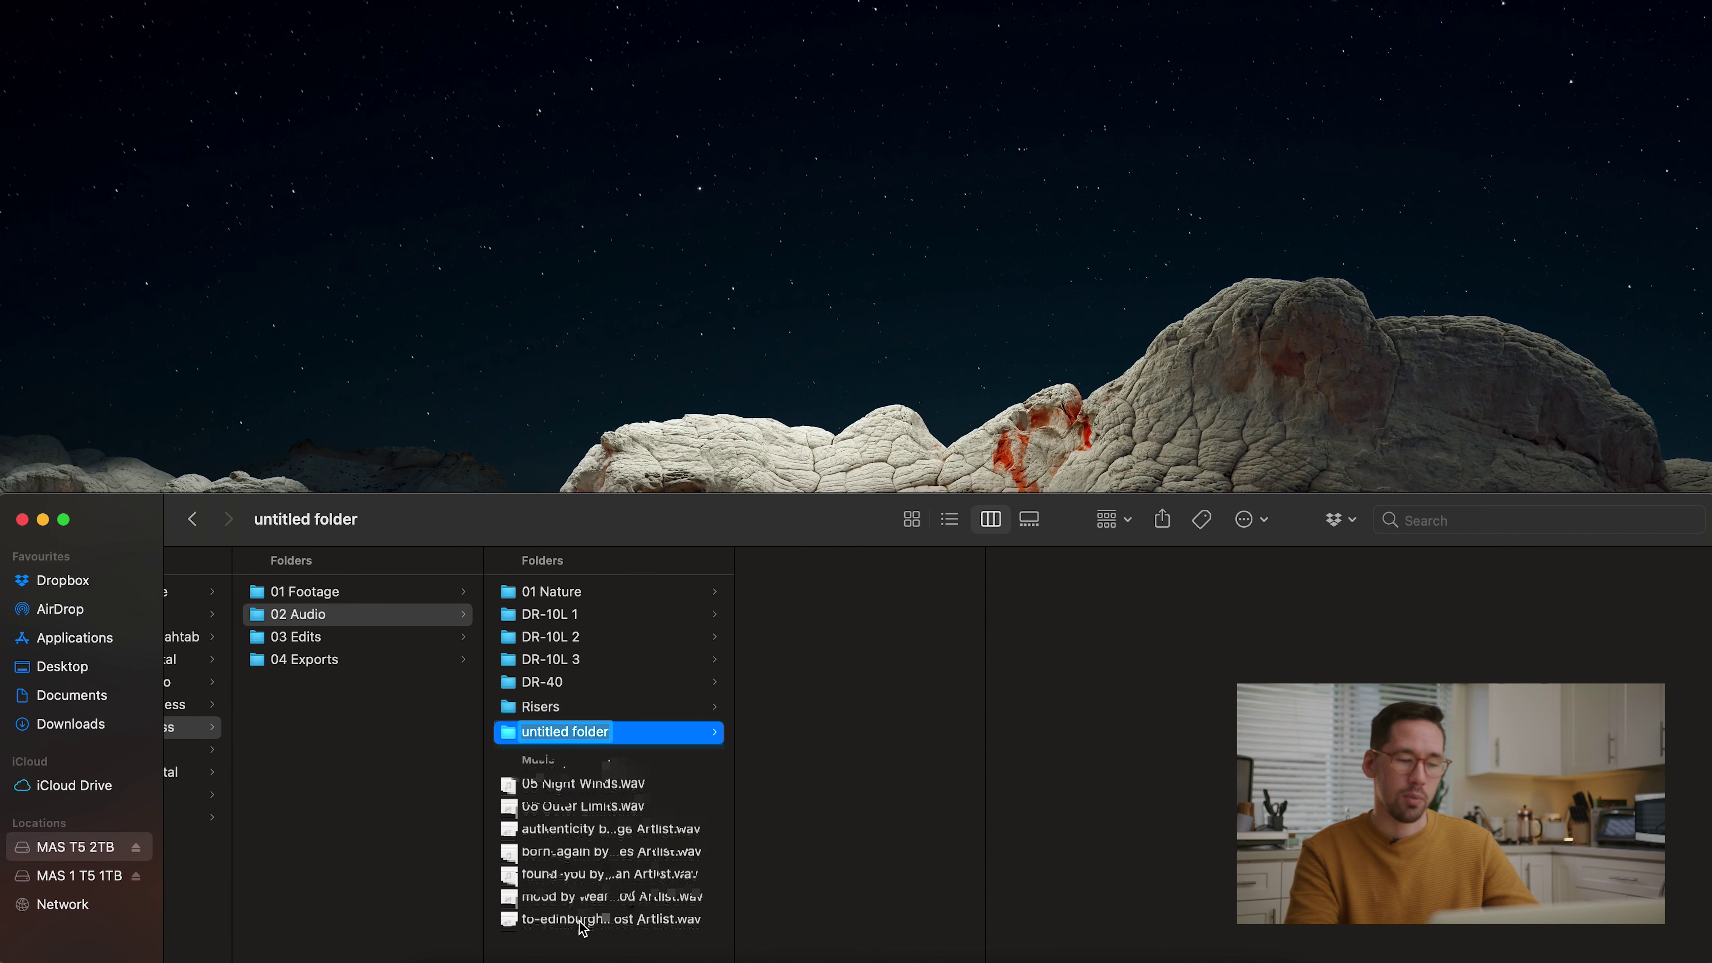
{"action": "type", "text": "SFX"}
{"action": "key", "text": "Return"}
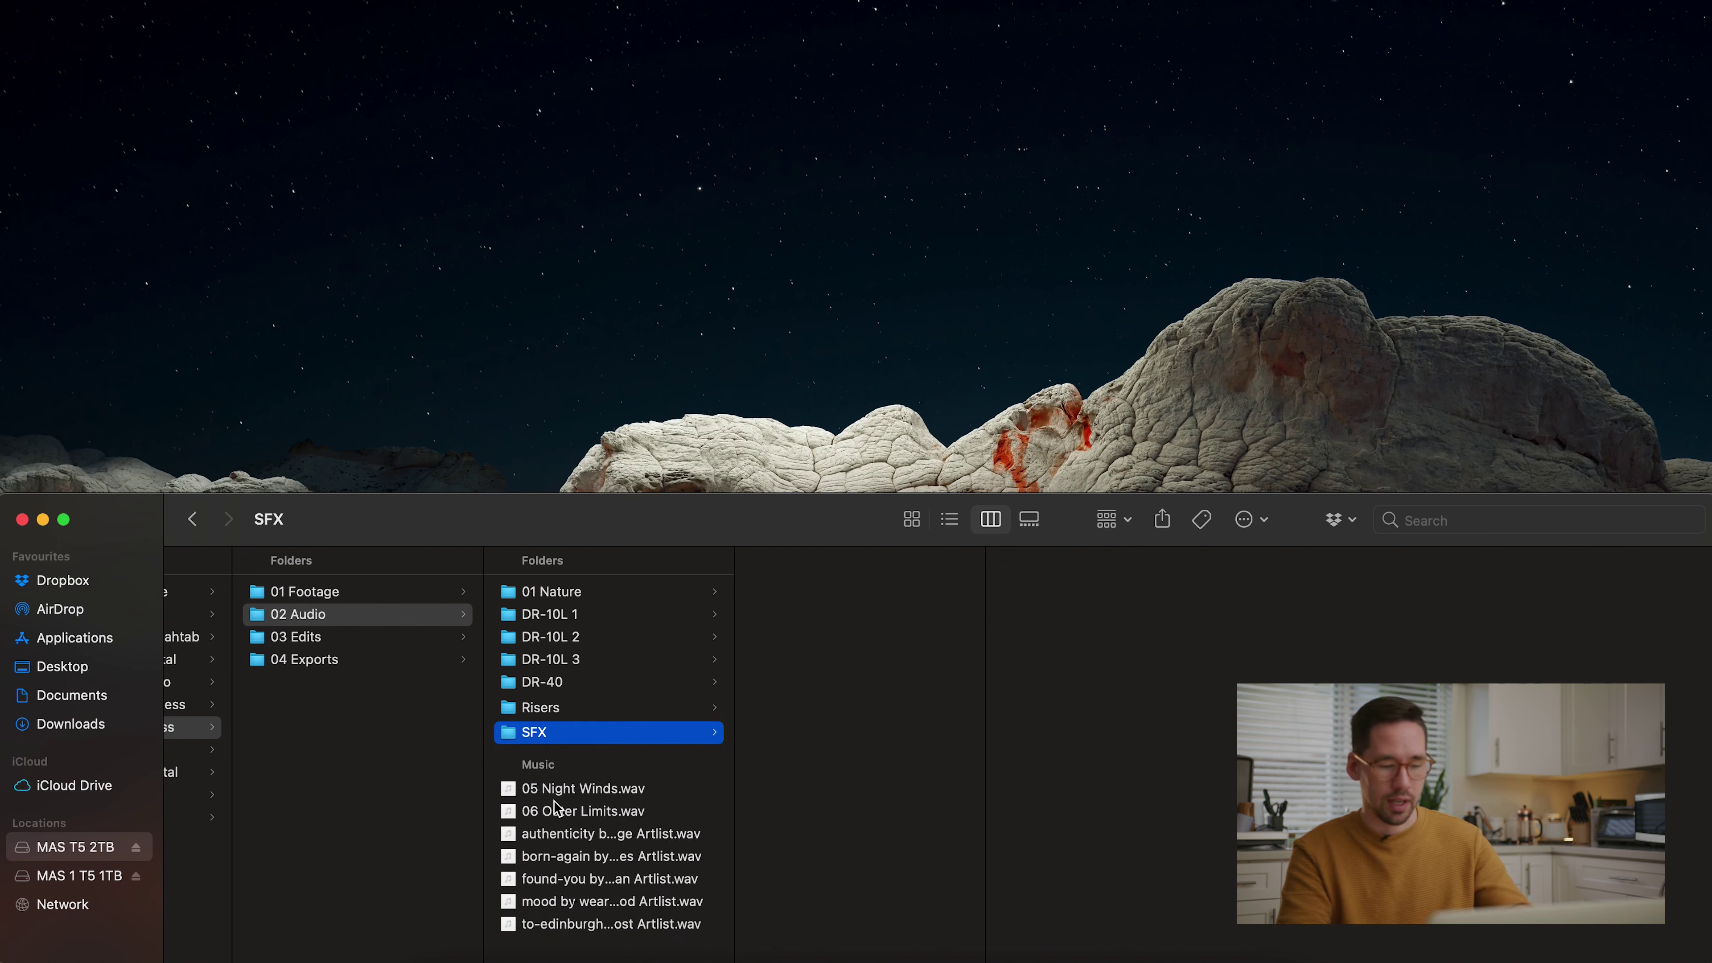
Select only the 01 Nature and Risers folders and try to move them into the SFX folder
{"action": "left_click", "coordinate": [565, 708]}
{"action": "left_click", "coordinate": [557, 586], "text": "shift"}
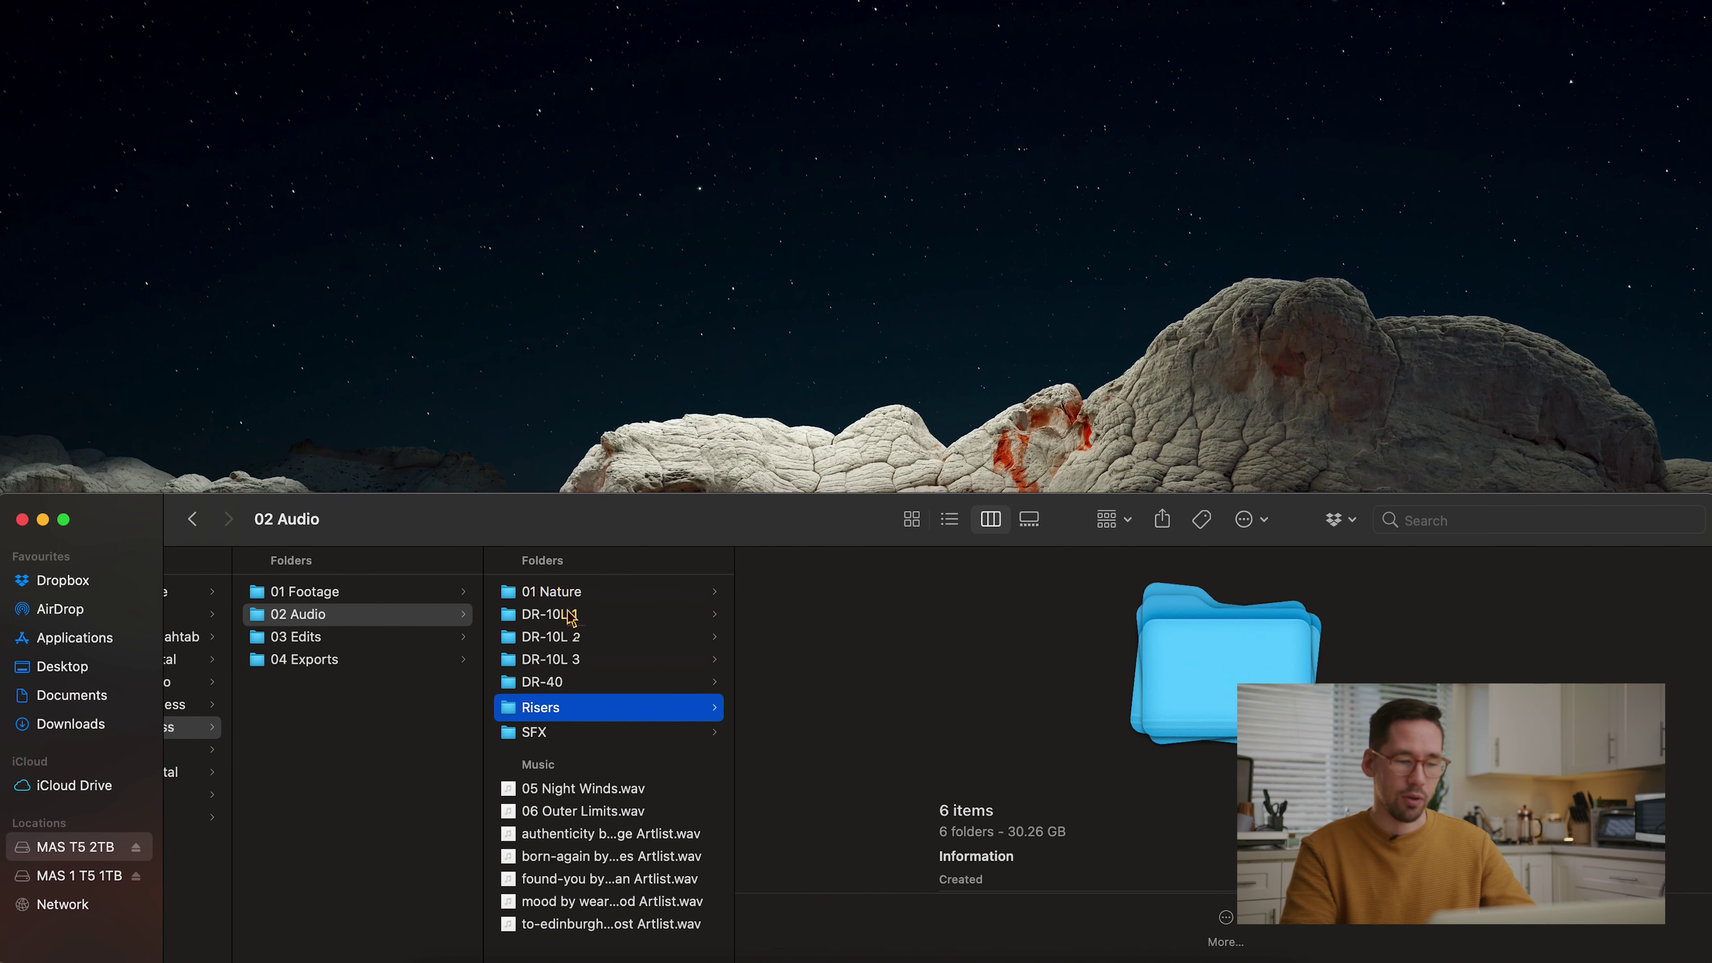
{"action": "left_click", "coordinate": [543, 733]}
{"action": "left_click", "coordinate": [542, 705]}
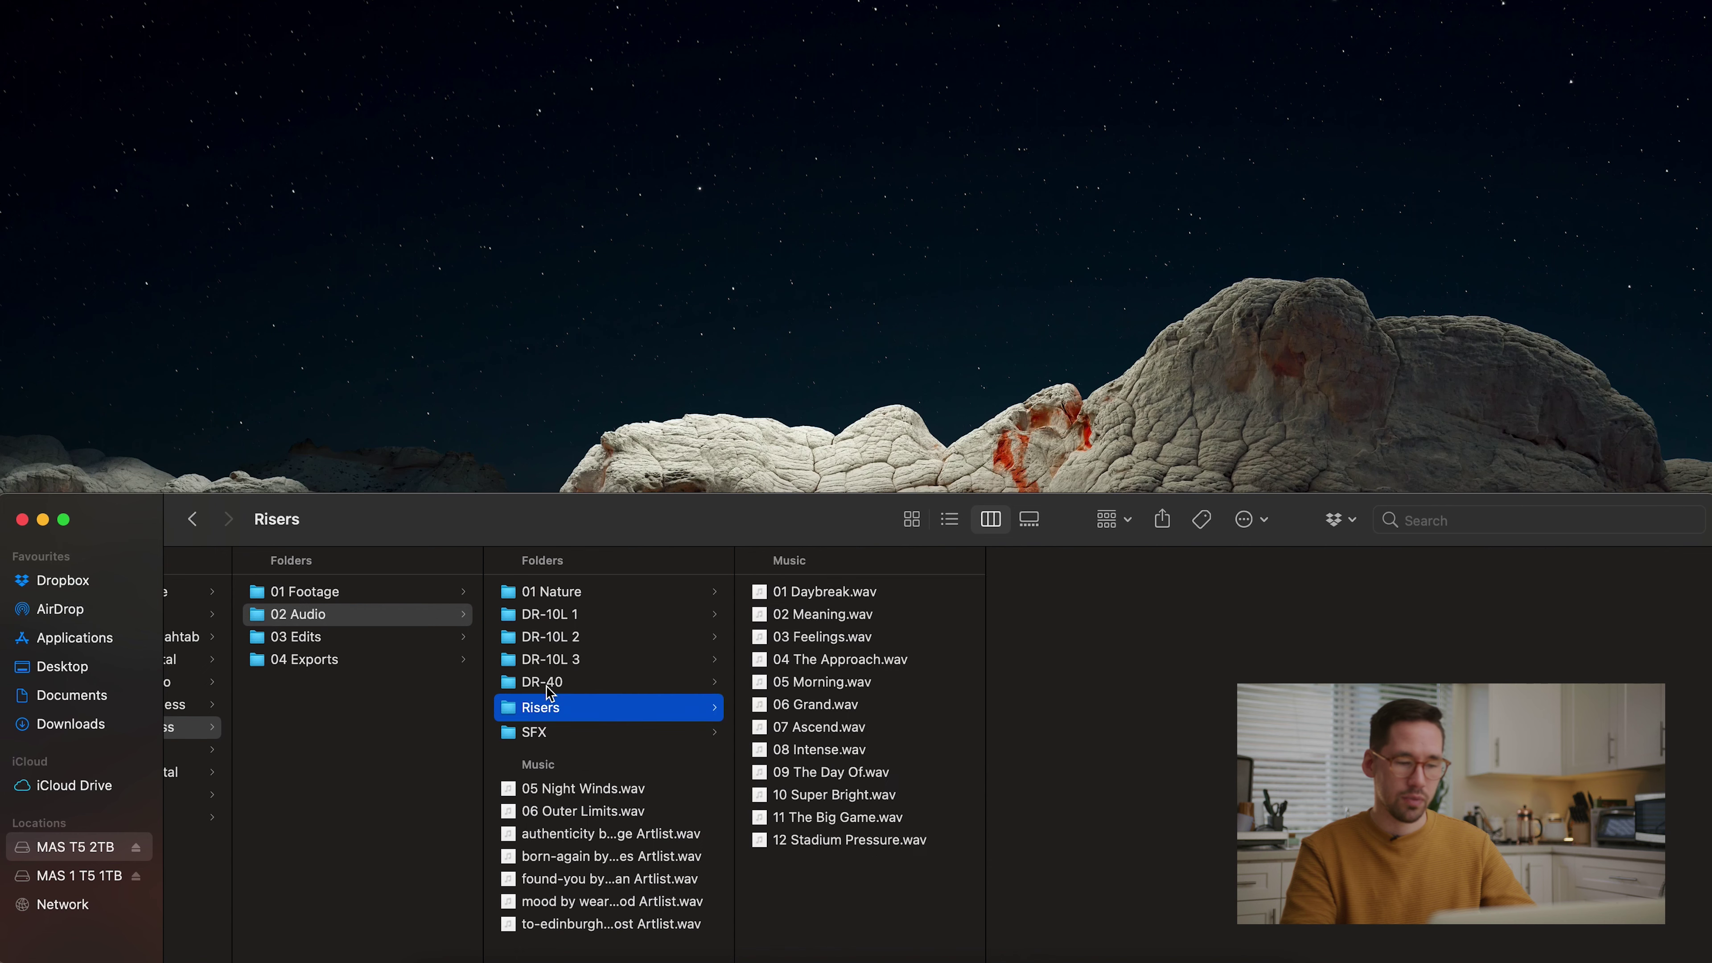
{"action": "left_click", "coordinate": [557, 591], "text": "super"}
{"action": "left_click_drag", "start_coordinate": [557, 707], "coordinate": [539, 740]}
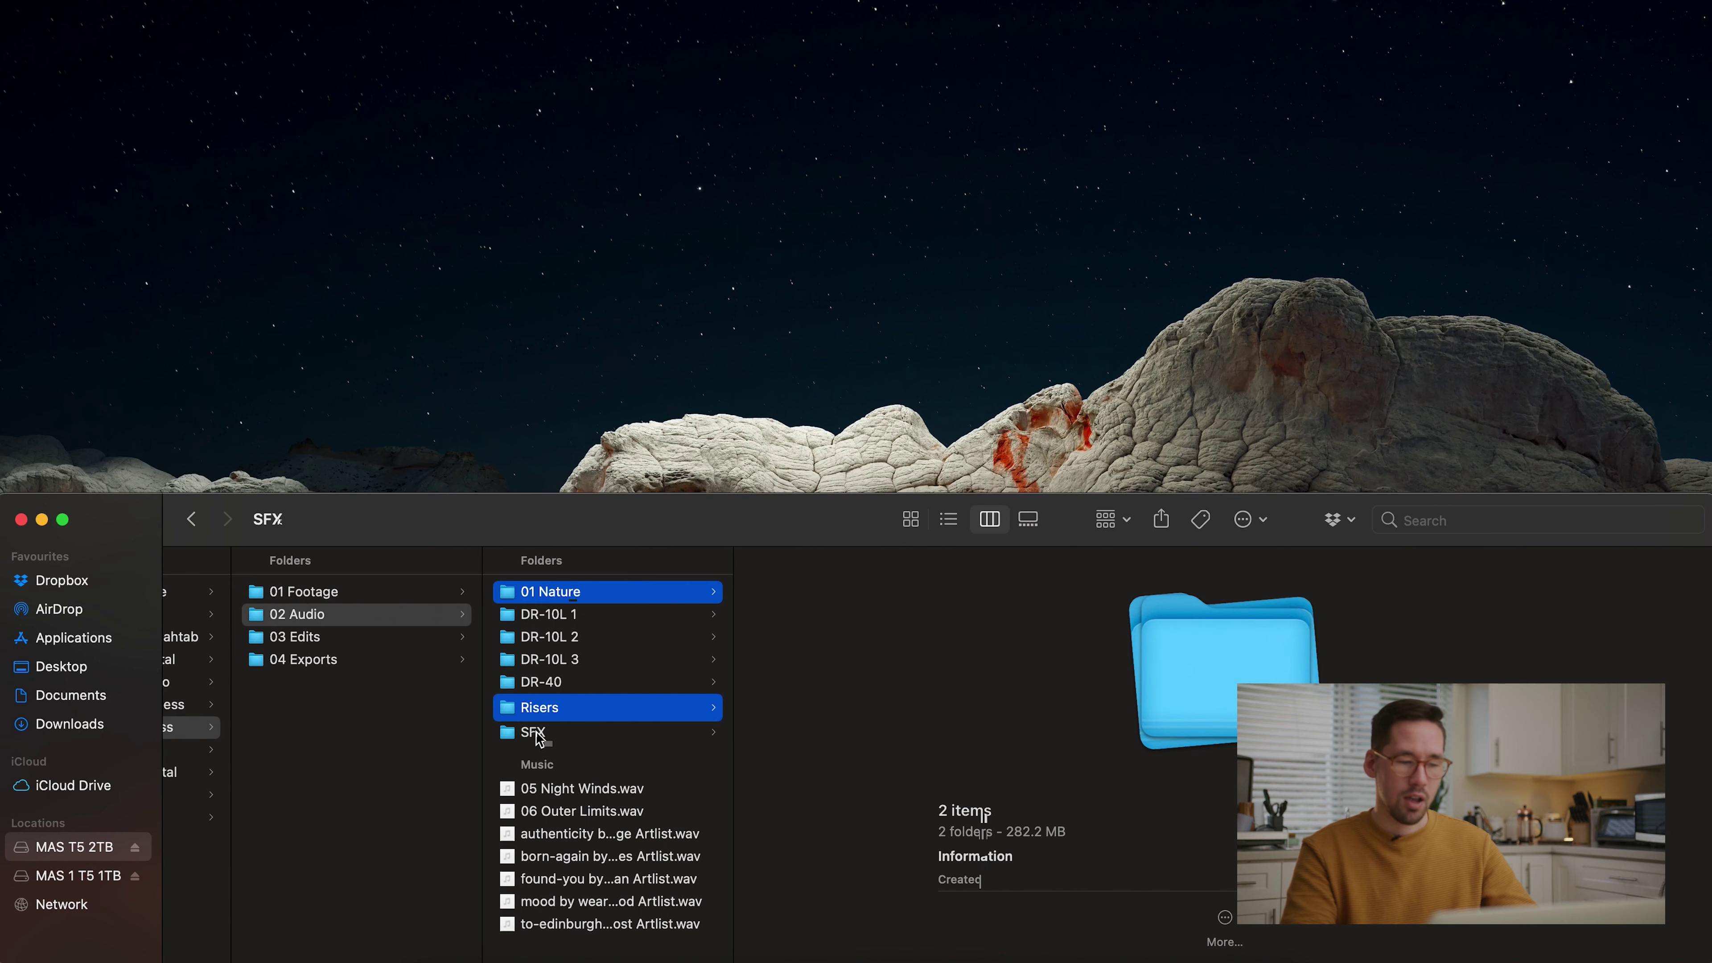
Move the SFX folder to the Bin
{"action": "left_click", "coordinate": [539, 736]}
{"action": "right_click", "coordinate": [539, 736]}
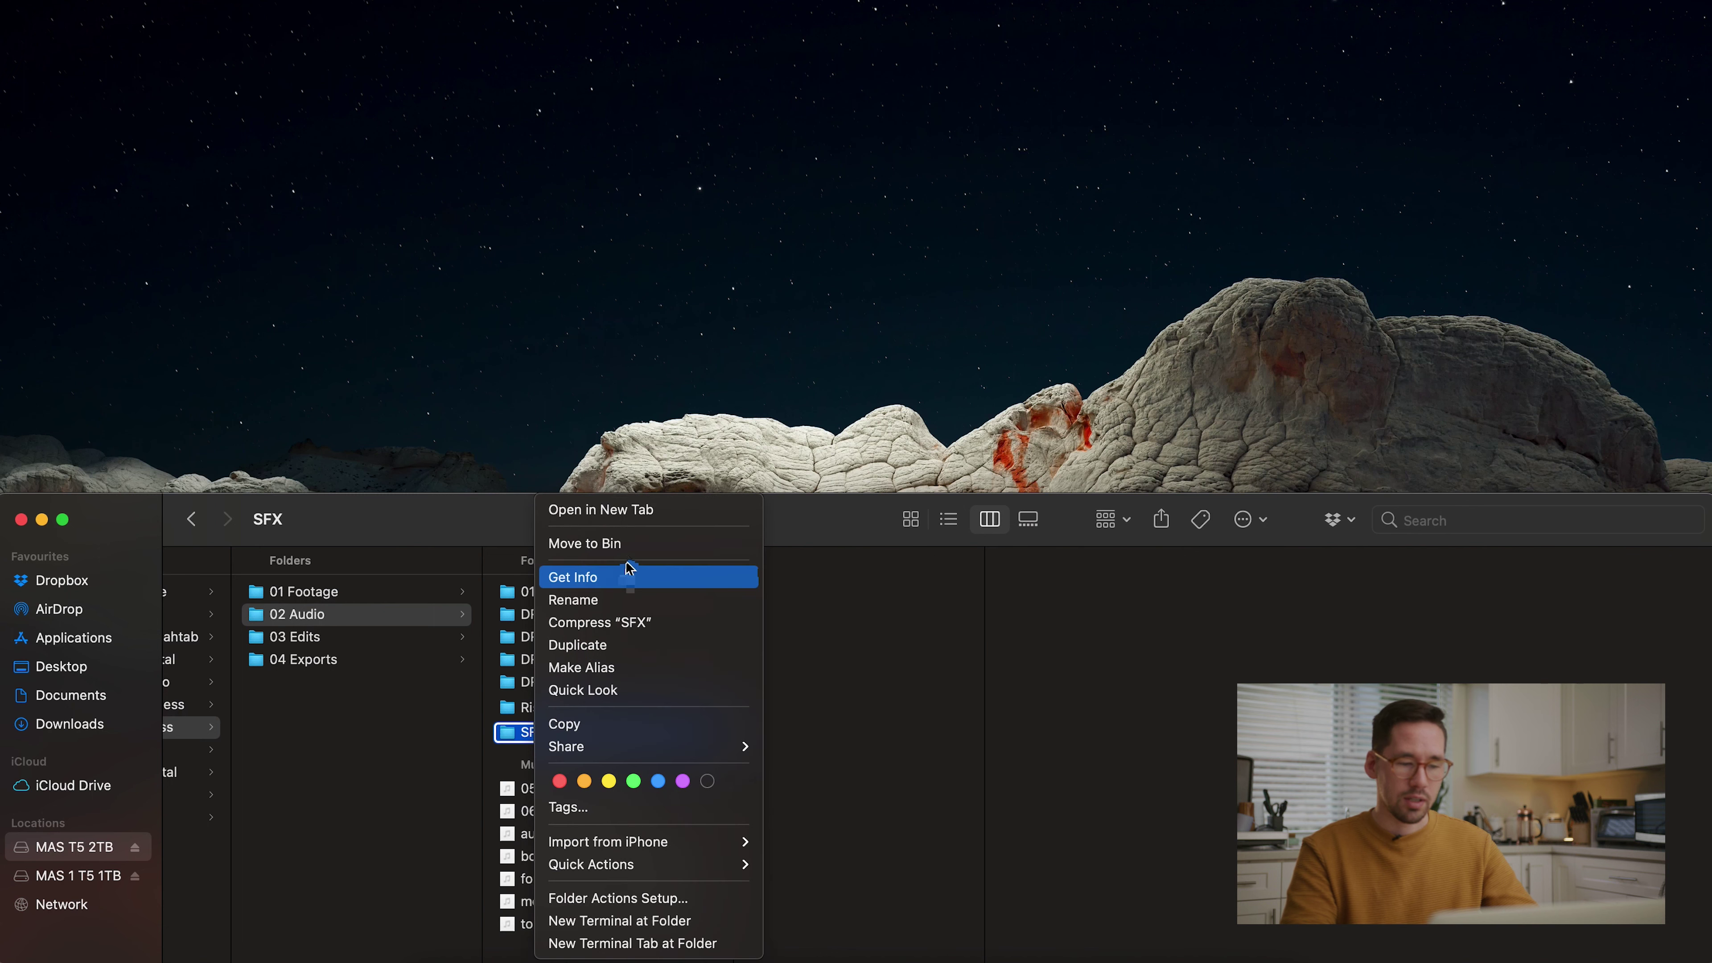
{"action": "left_click", "coordinate": [630, 545]}
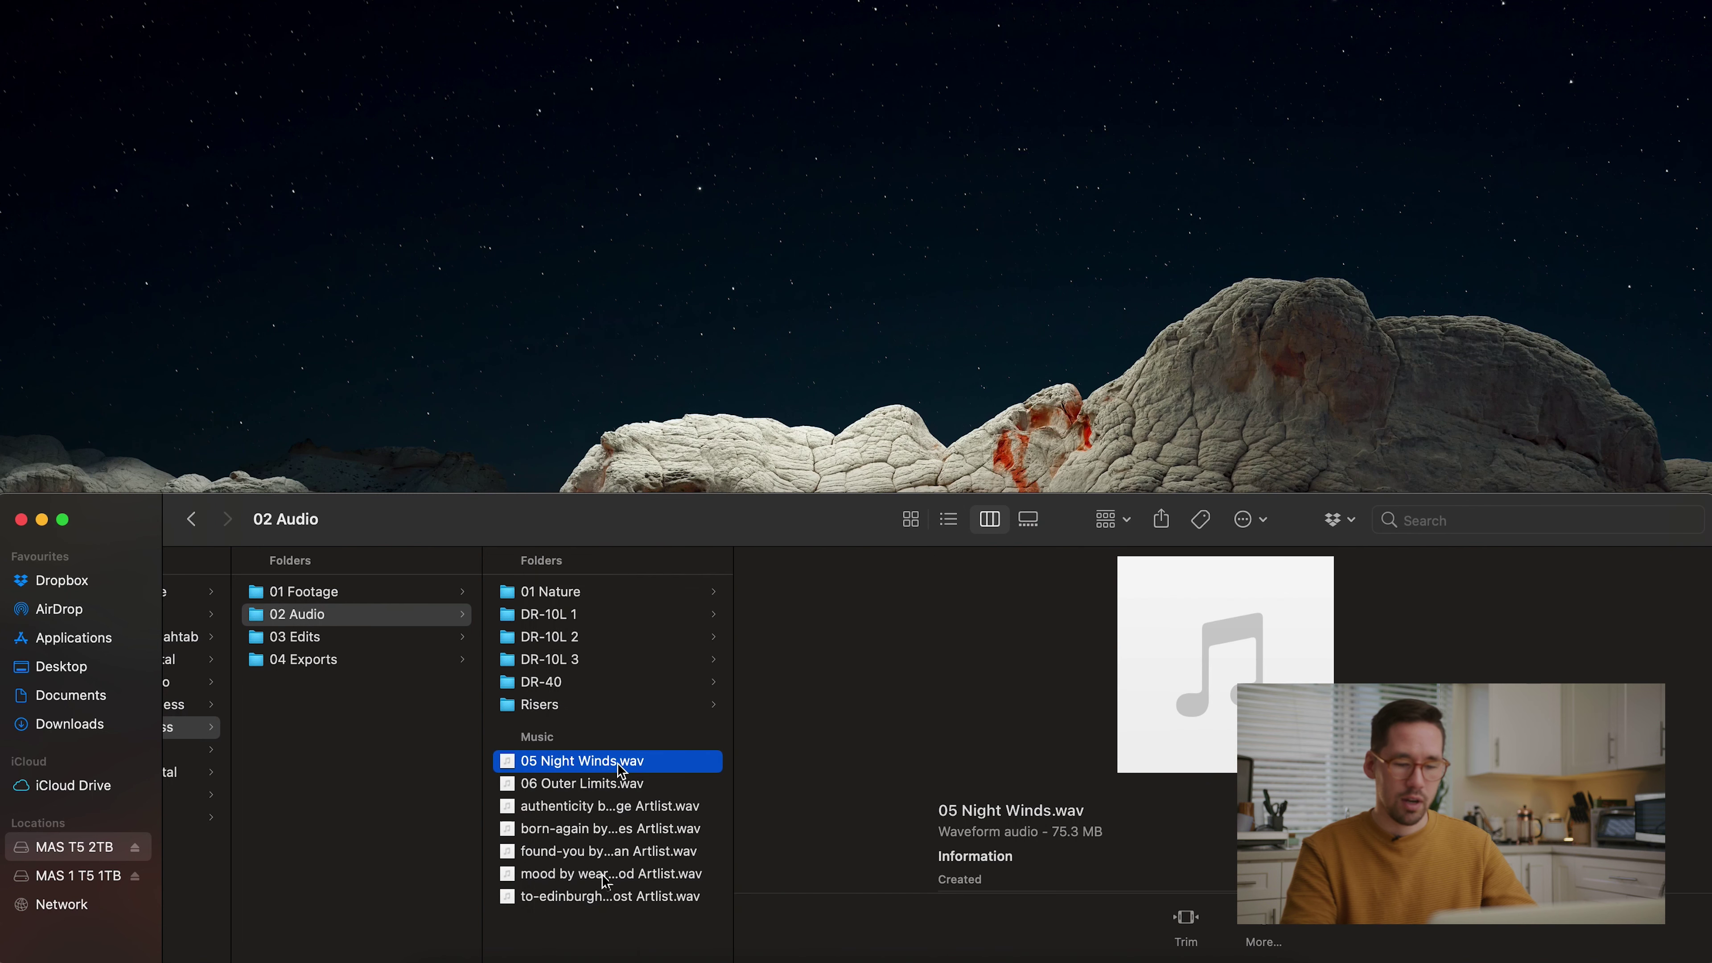
Highlight all the loose music files in 02 Audio, followed by just 05 Night Winds.wav and 06 Outer Limits.wav
{"action": "left_click", "coordinate": [611, 922]}
{"action": "key", "text": "cmd+a"}
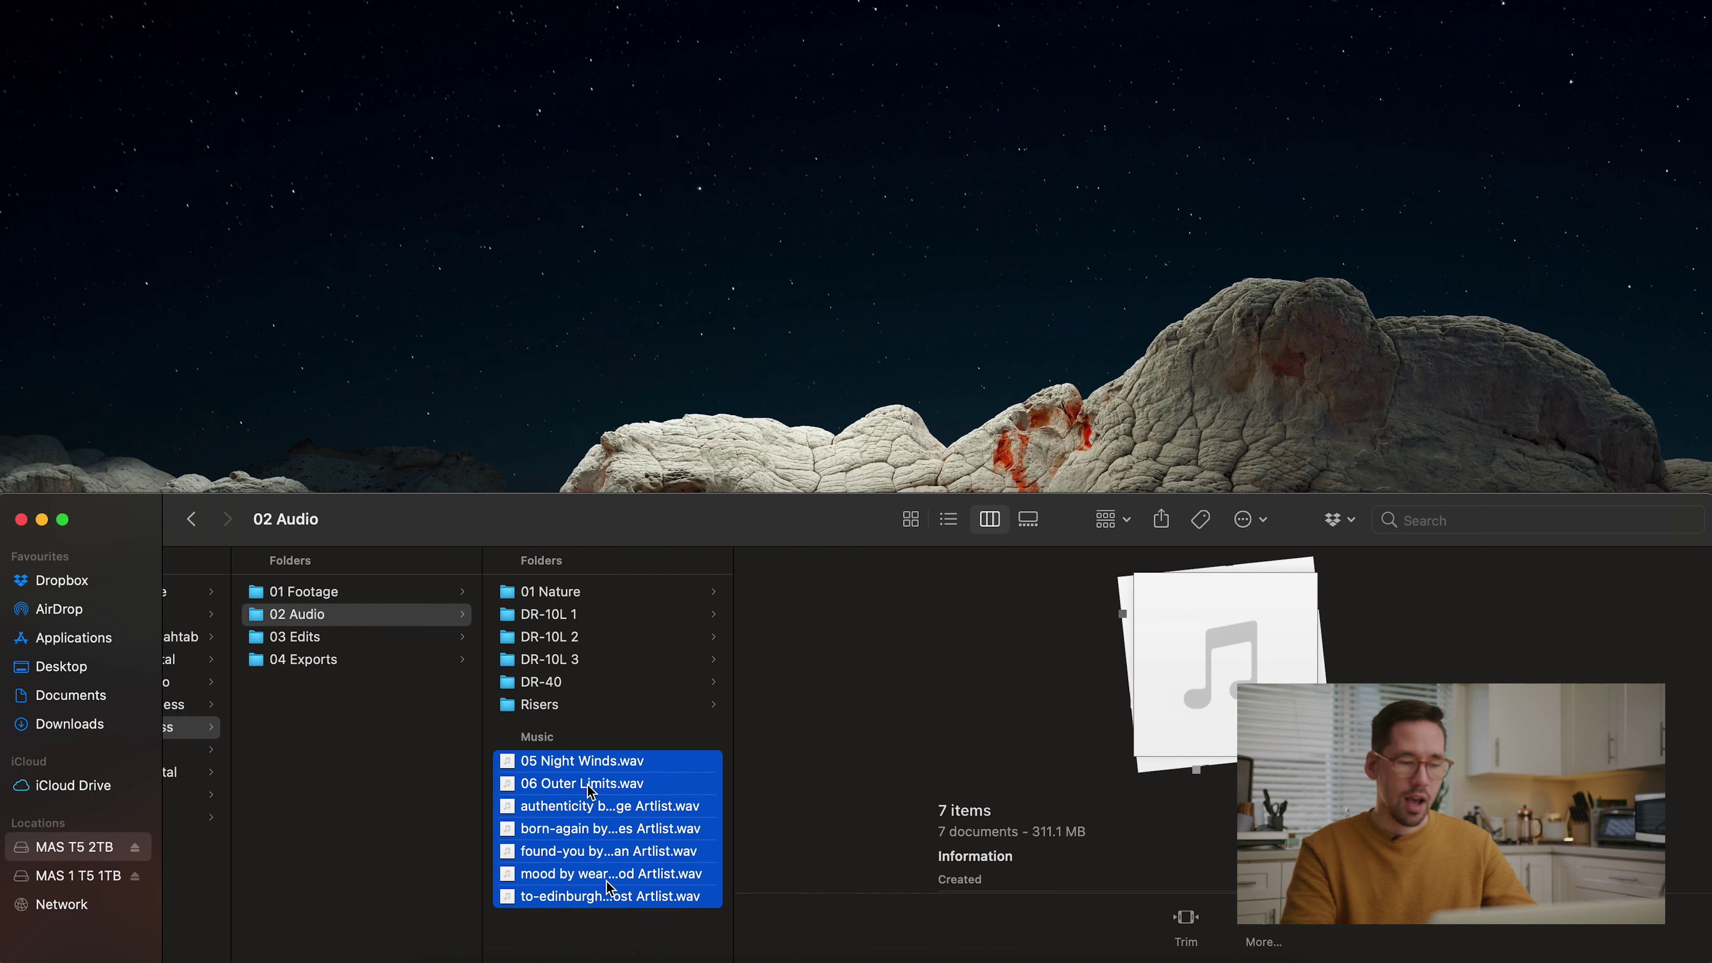
{"action": "left_click", "coordinate": [594, 916]}
{"action": "left_click", "coordinate": [585, 766]}
{"action": "left_click", "coordinate": [588, 782], "text": "shift"}
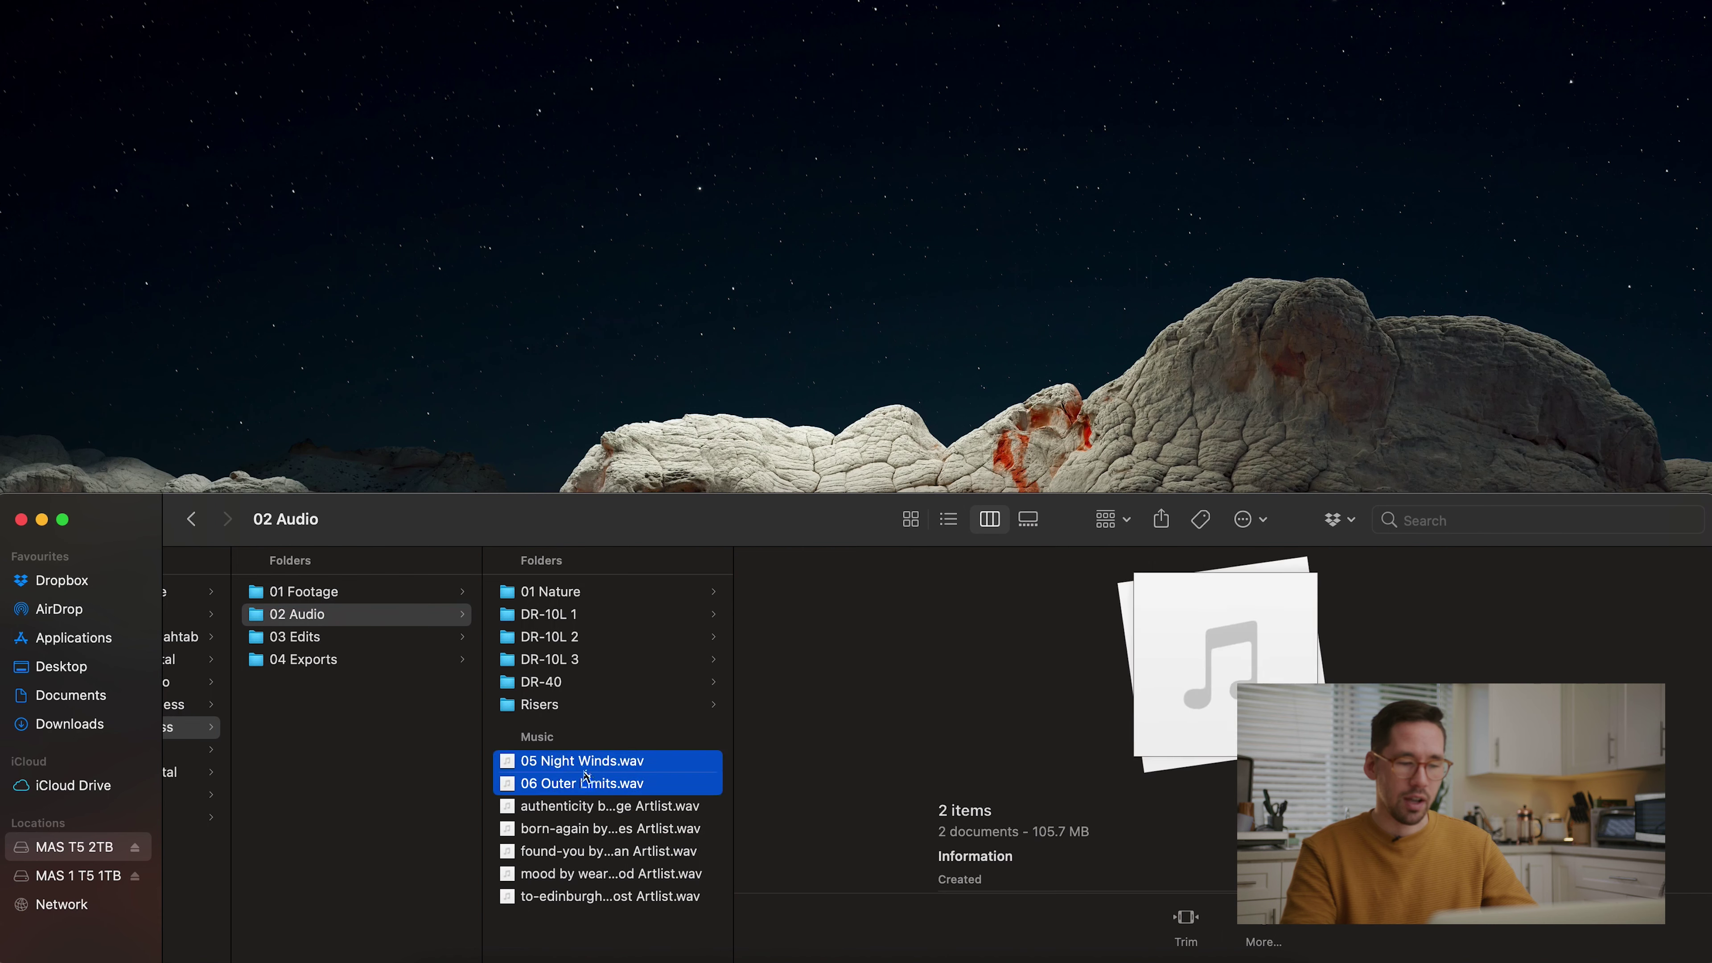
Highlight the five Artlist music tracks as a group and preview each one from authenticity to to-edinburgh
{"action": "left_click", "coordinate": [602, 940]}
{"action": "left_click_drag", "start_coordinate": [606, 922], "coordinate": [609, 813]}
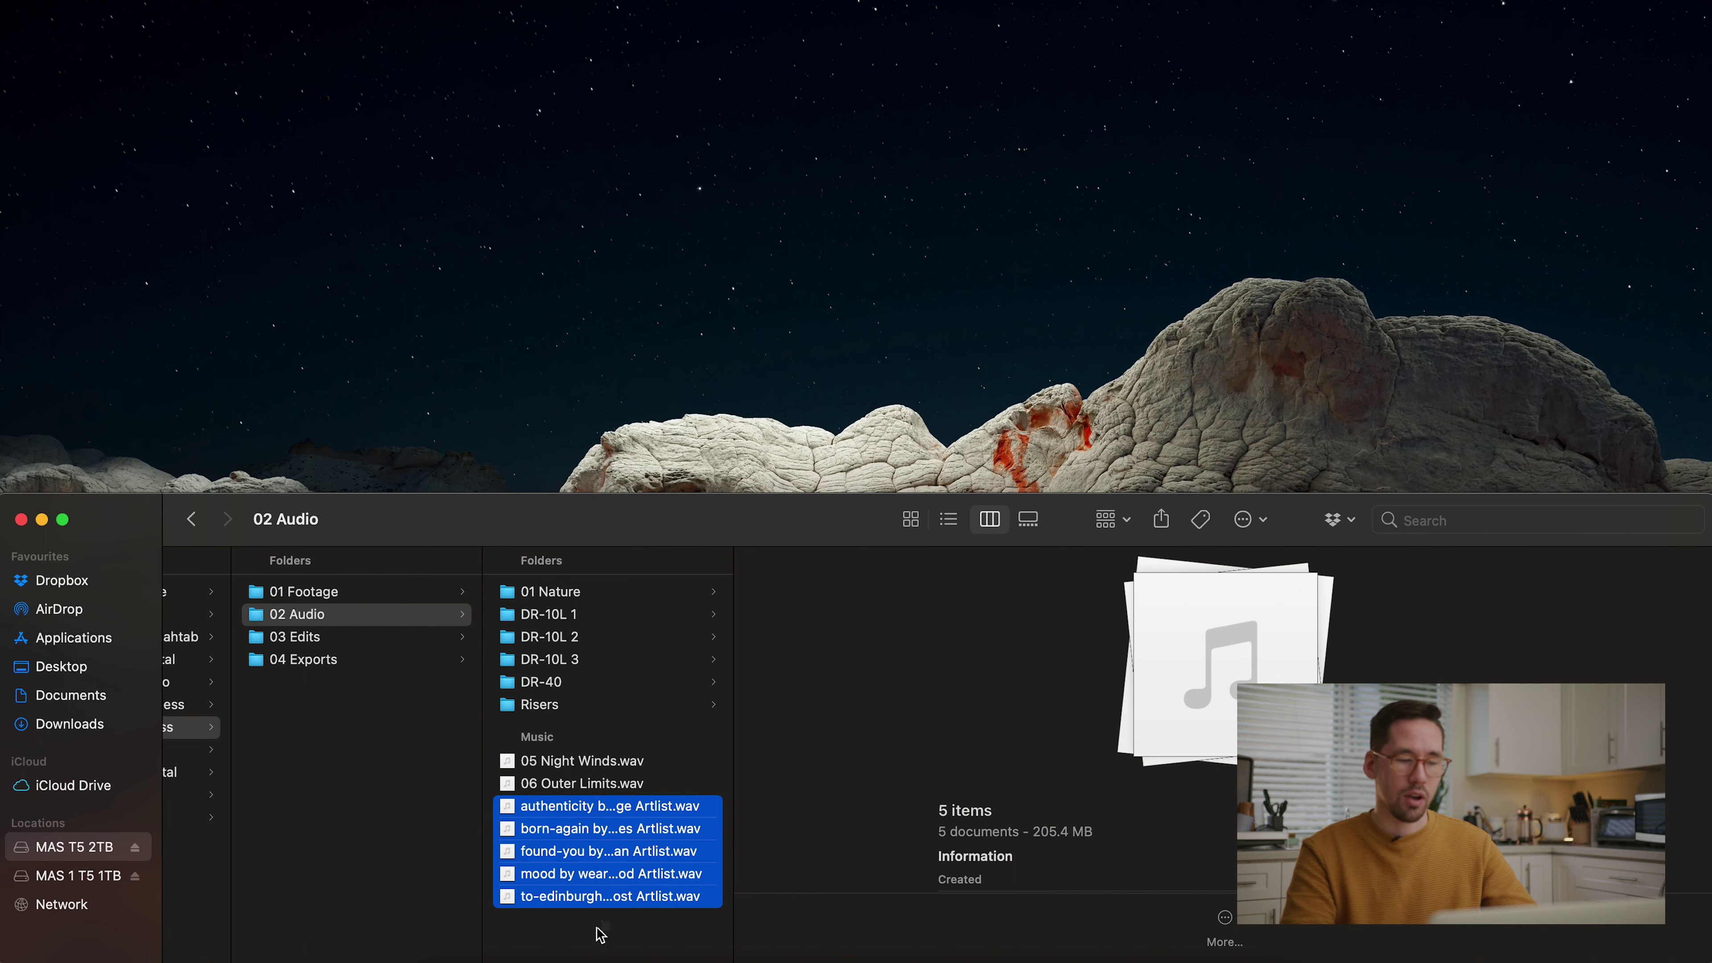
{"action": "left_click", "coordinate": [601, 934]}
{"action": "left_click", "coordinate": [602, 815]}
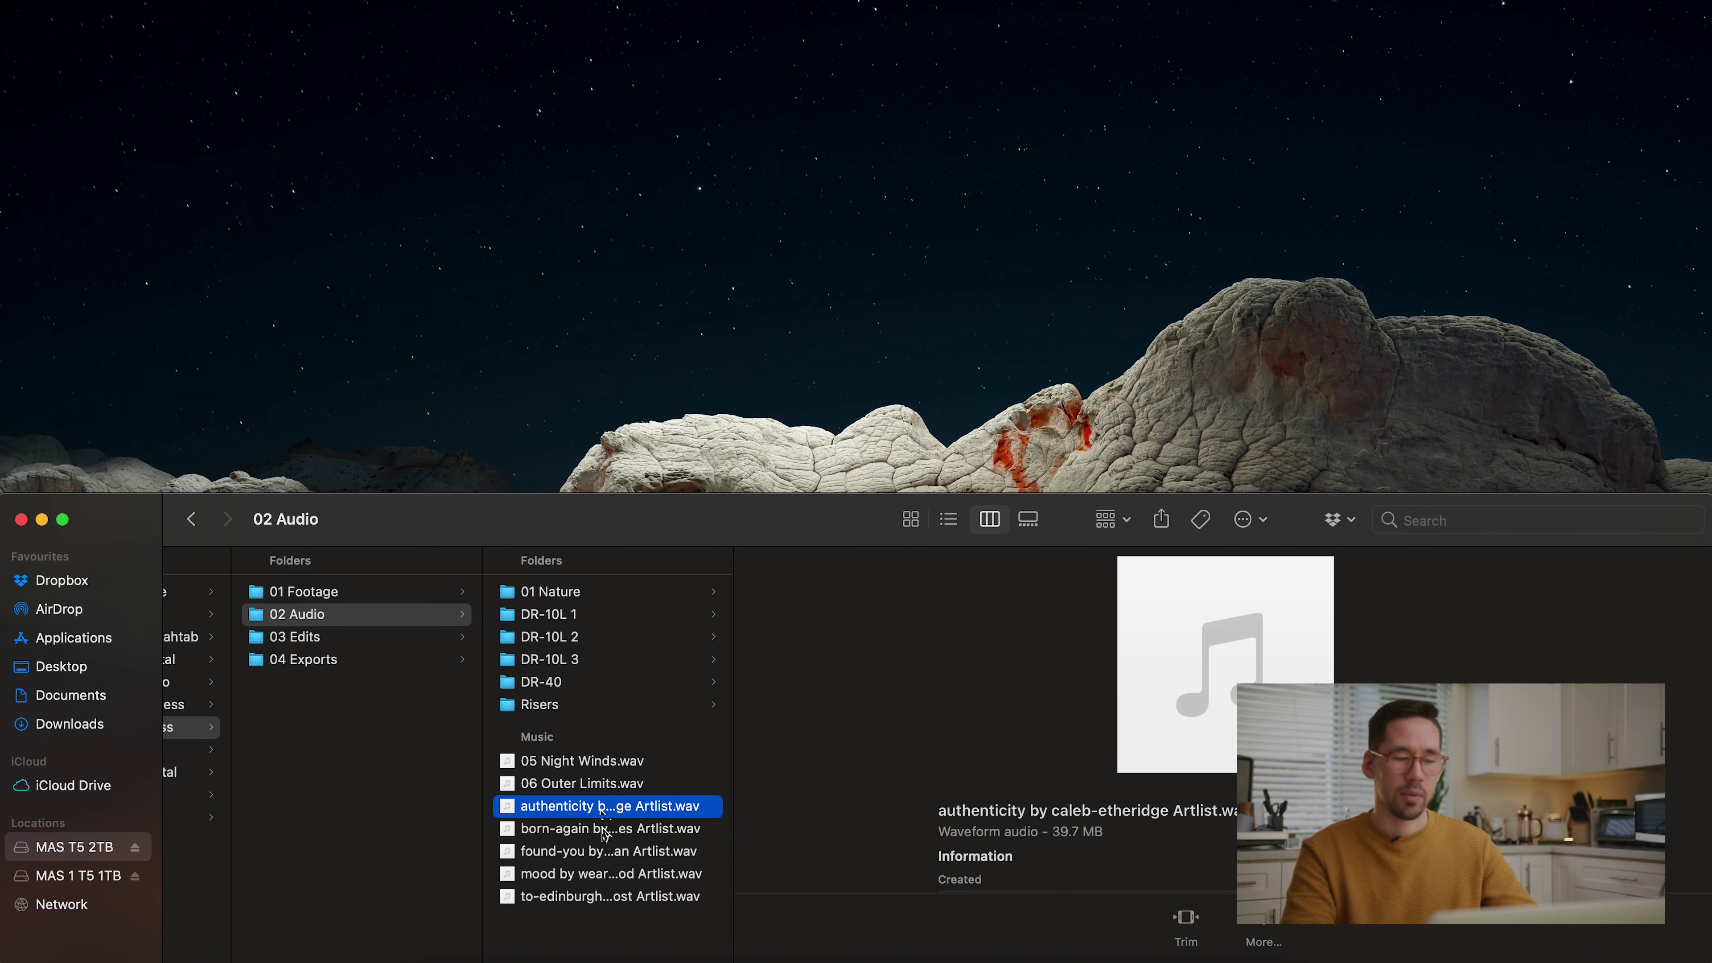
{"action": "left_click", "coordinate": [604, 830]}
{"action": "left_click", "coordinate": [609, 852]}
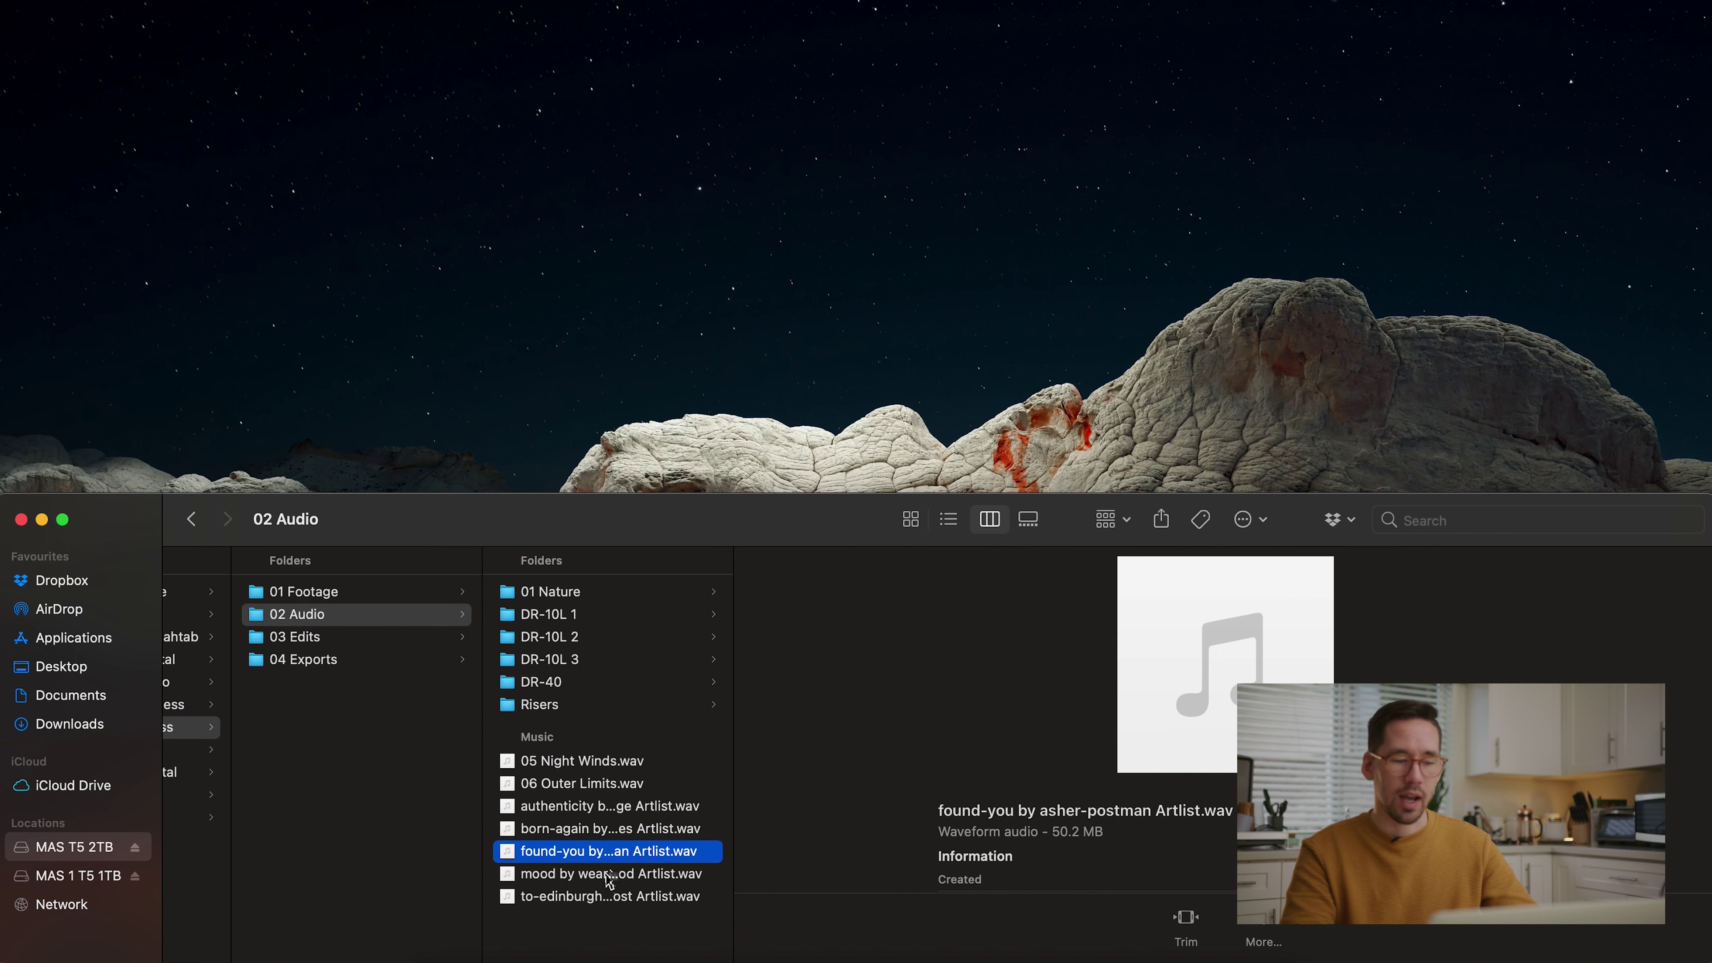
{"action": "left_click", "coordinate": [611, 874]}
{"action": "left_click", "coordinate": [613, 897]}
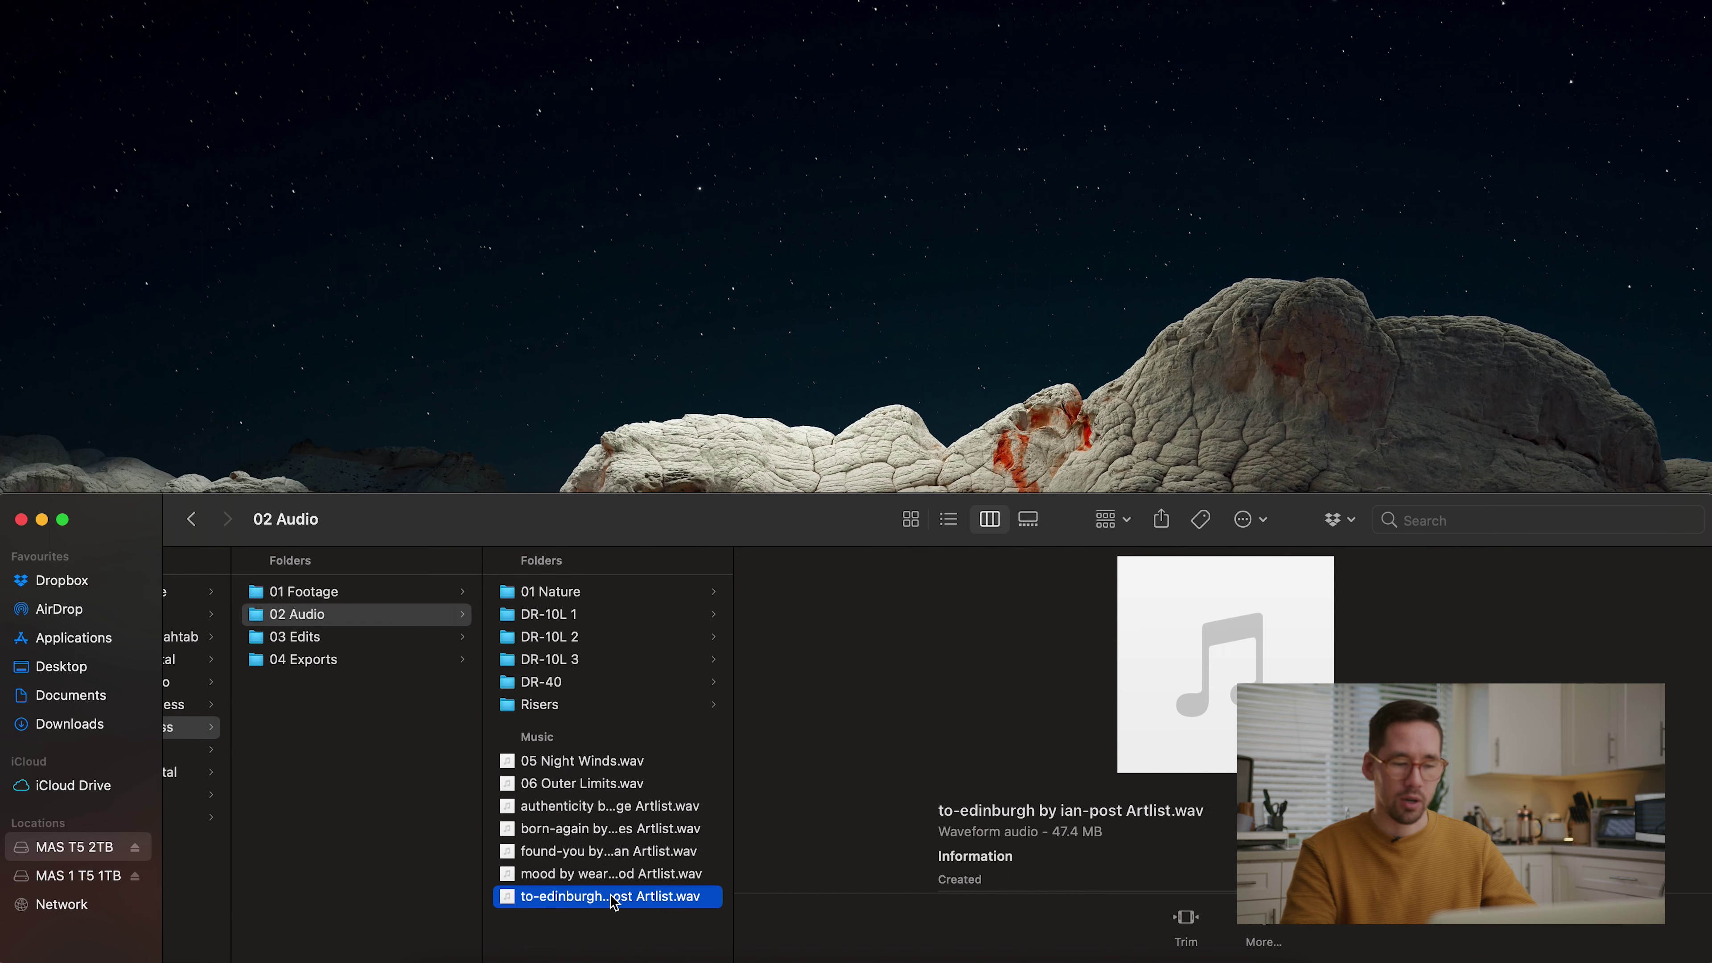
Go through the Artlist tracks in 02 Audio one by one from authenticity downwards, and clear the selection
{"action": "key", "text": "Return"}
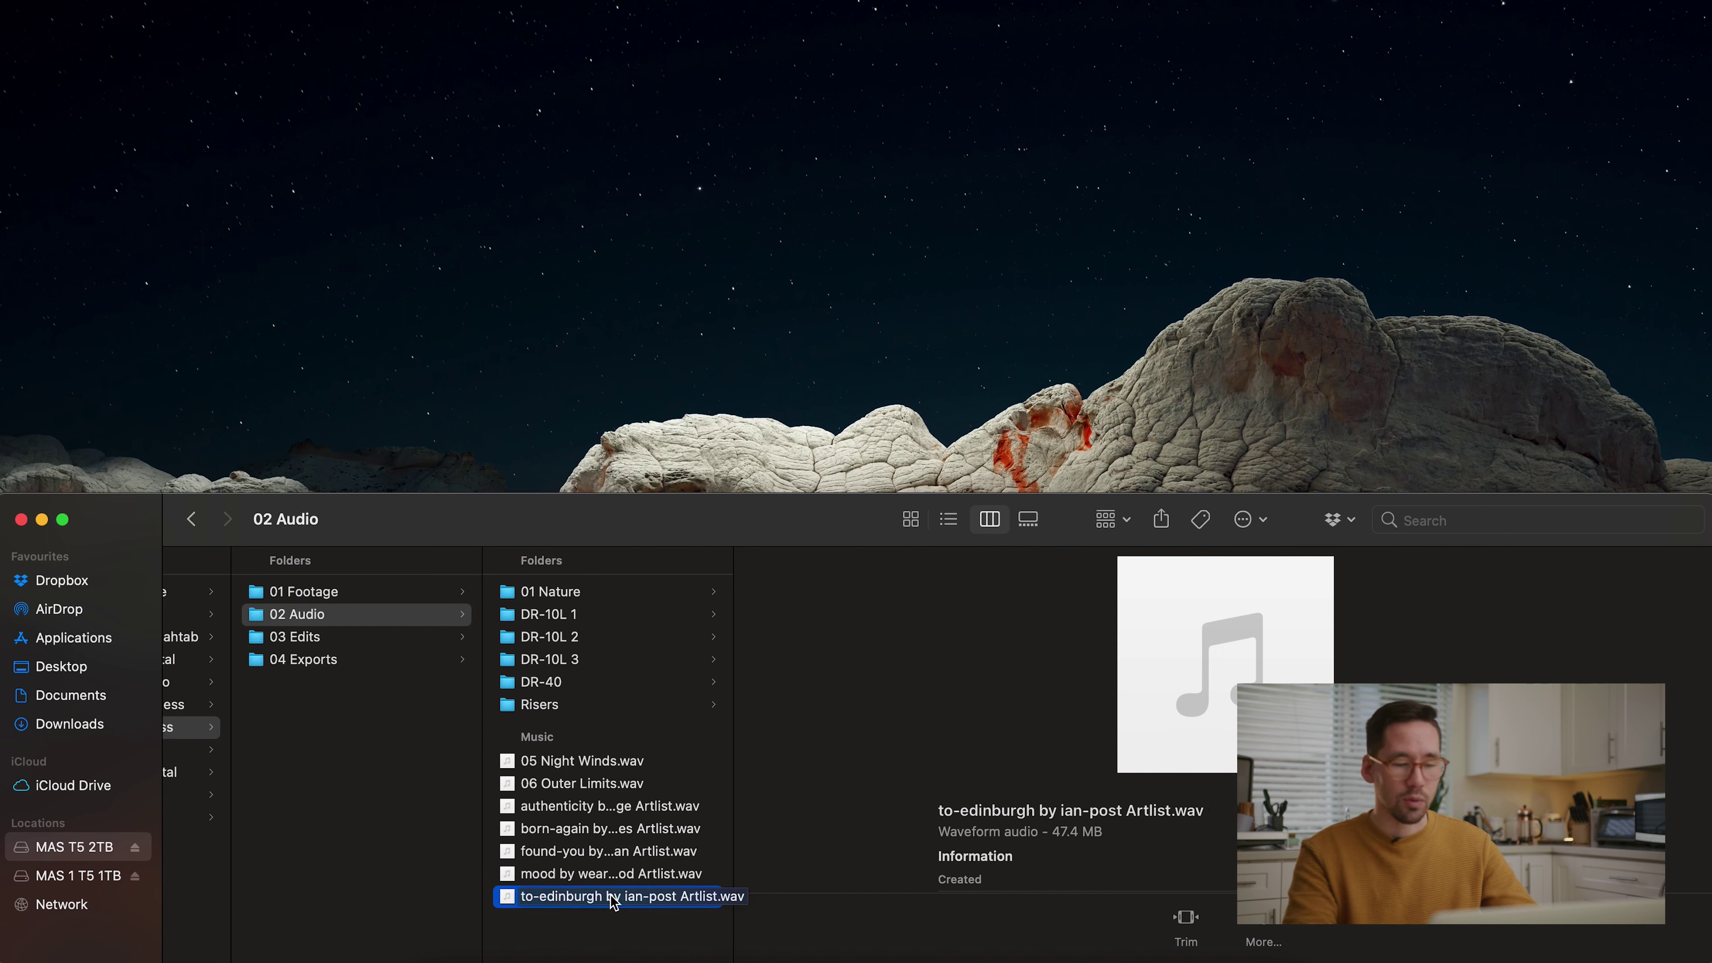
{"action": "left_click", "coordinate": [608, 915]}
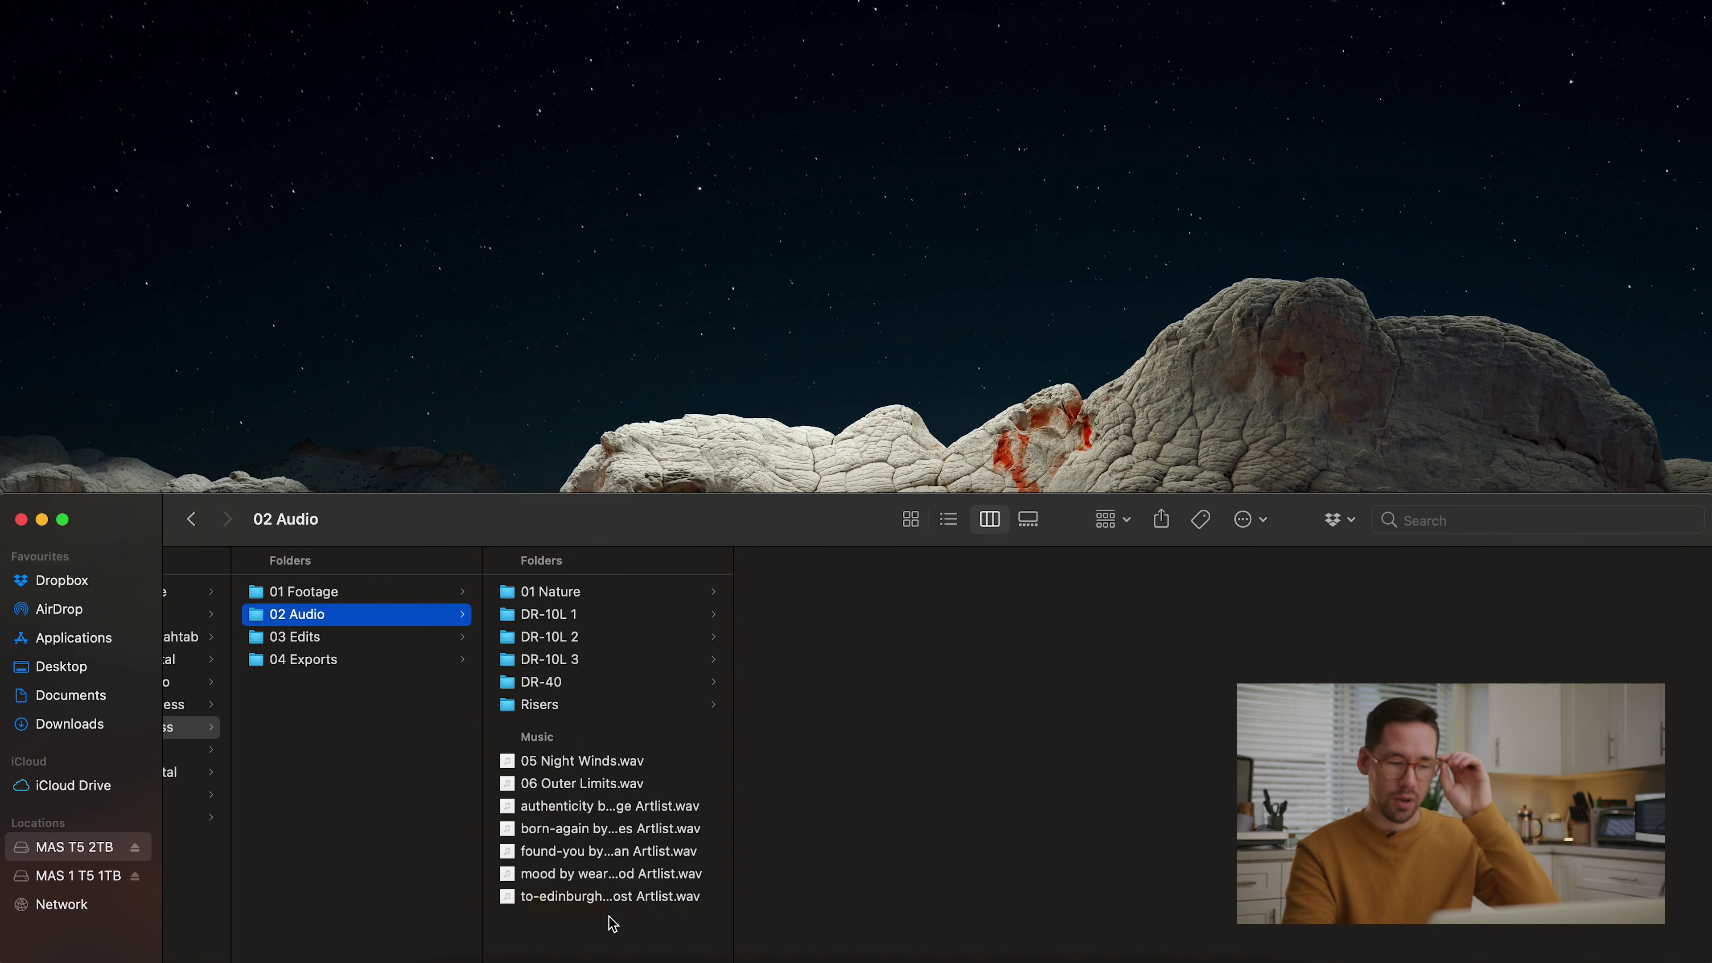
{"action": "left_click", "coordinate": [615, 808]}
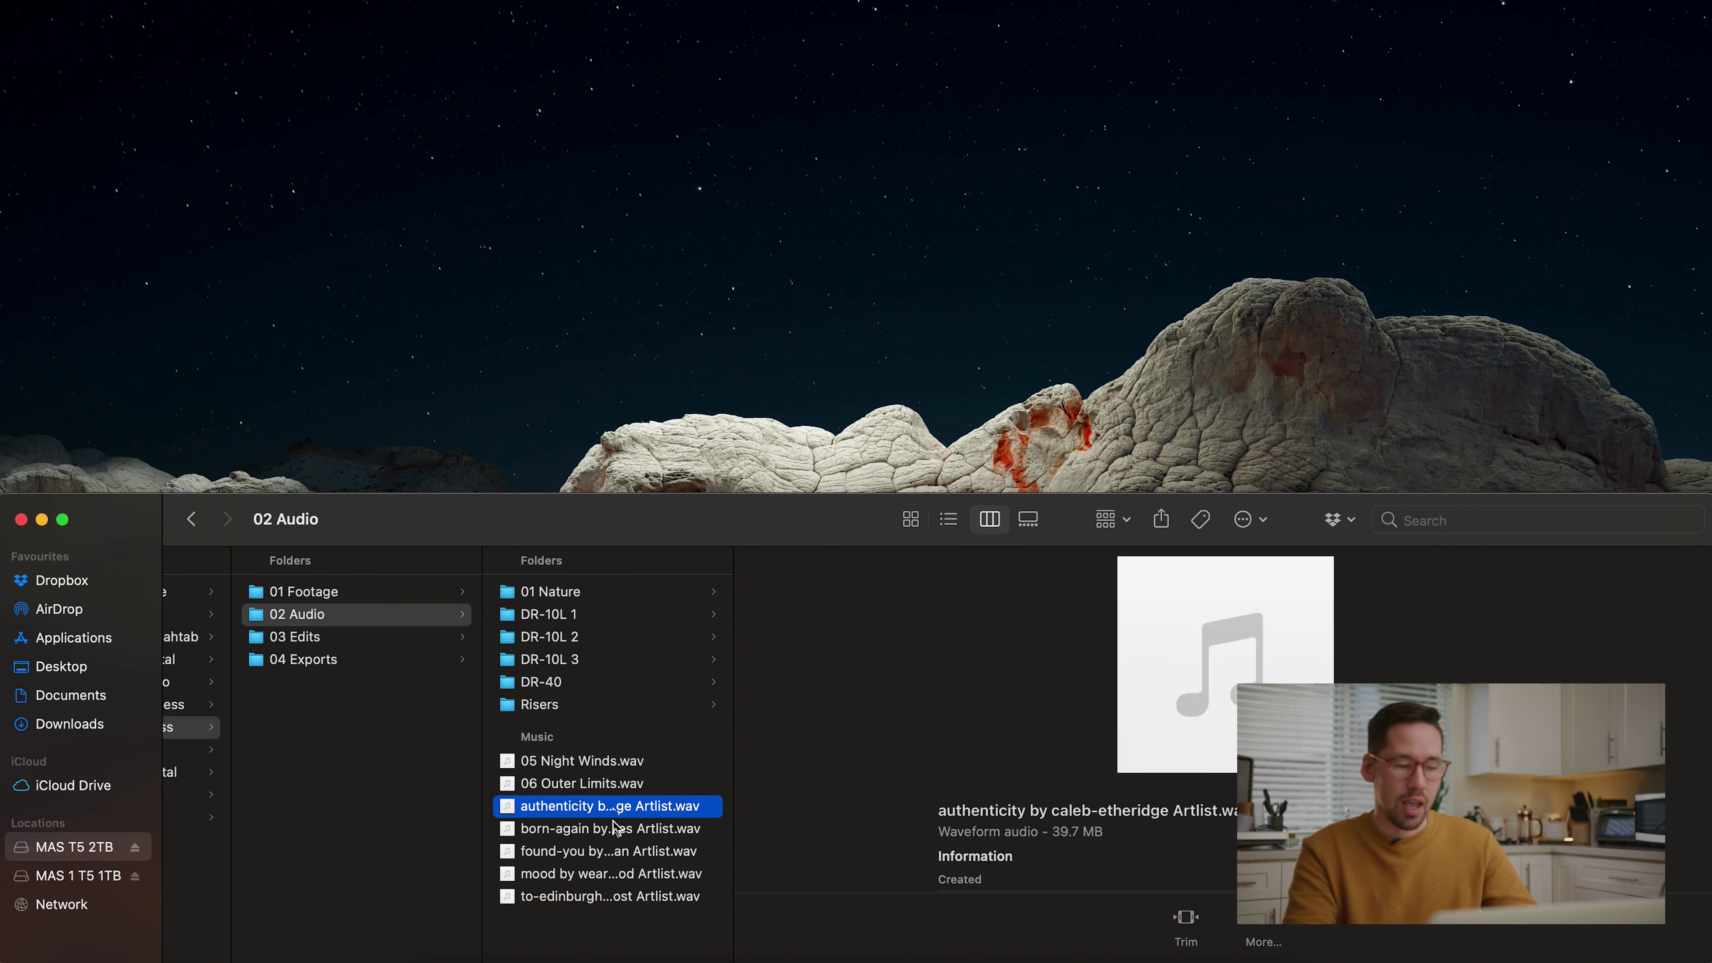
{"action": "key", "text": "Down"}
{"action": "key", "text": "Down"}
{"action": "left_click", "coordinate": [615, 870]}
{"action": "left_click_drag", "start_coordinate": [624, 901], "coordinate": [634, 923]}
{"action": "left_click", "coordinate": [639, 930]}
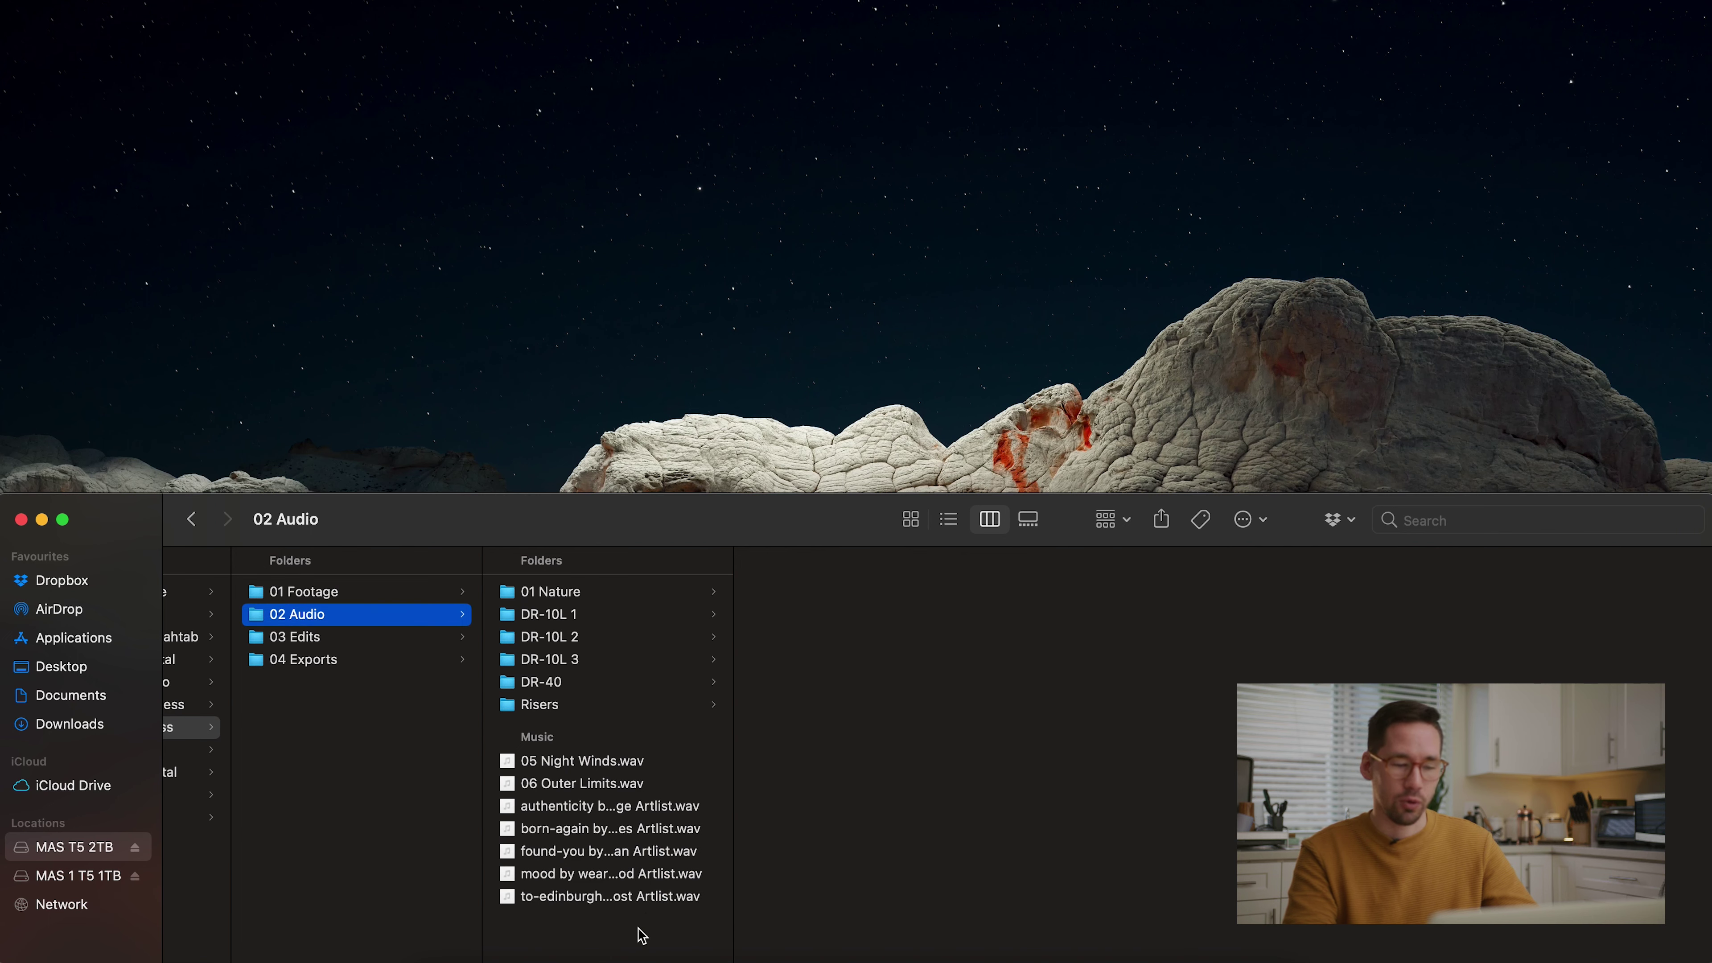
Group the five Artlist tracks, from authenticity to to-edinburgh, into a new folder inside 02 Audio
{"action": "left_click_drag", "start_coordinate": [639, 933], "coordinate": [622, 822]}
{"action": "left_click", "coordinate": [626, 929]}
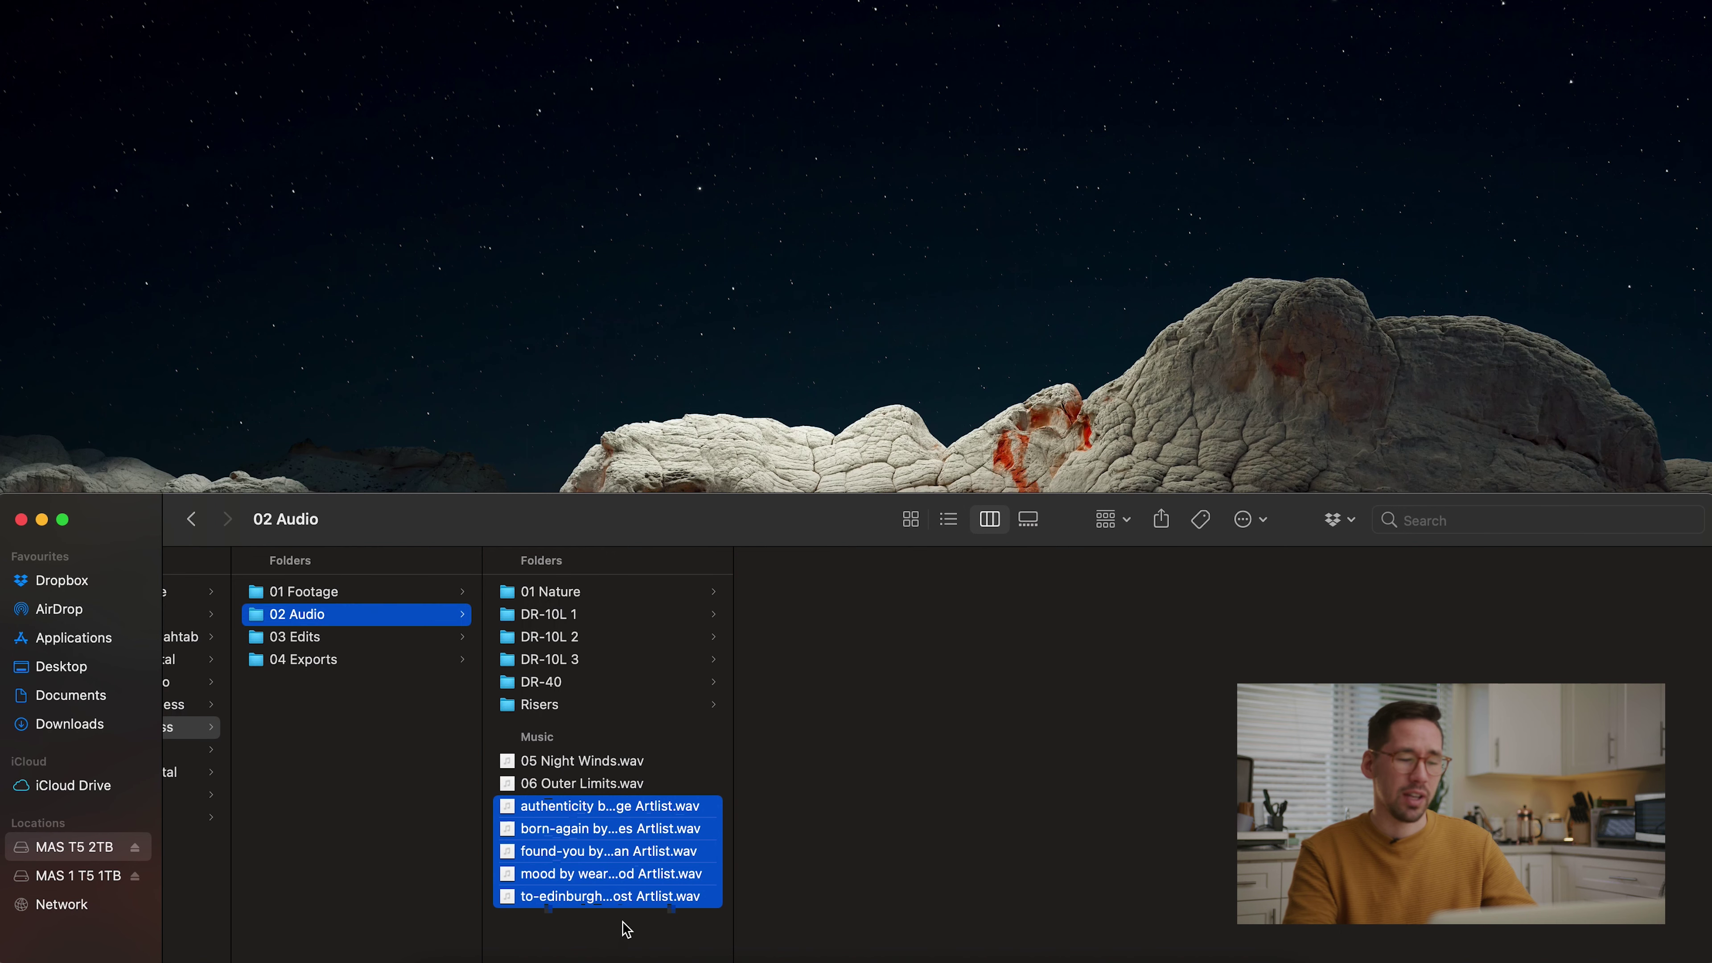
{"action": "left_click_drag", "start_coordinate": [626, 930], "coordinate": [598, 815]}
{"action": "right_click", "coordinate": [598, 818]}
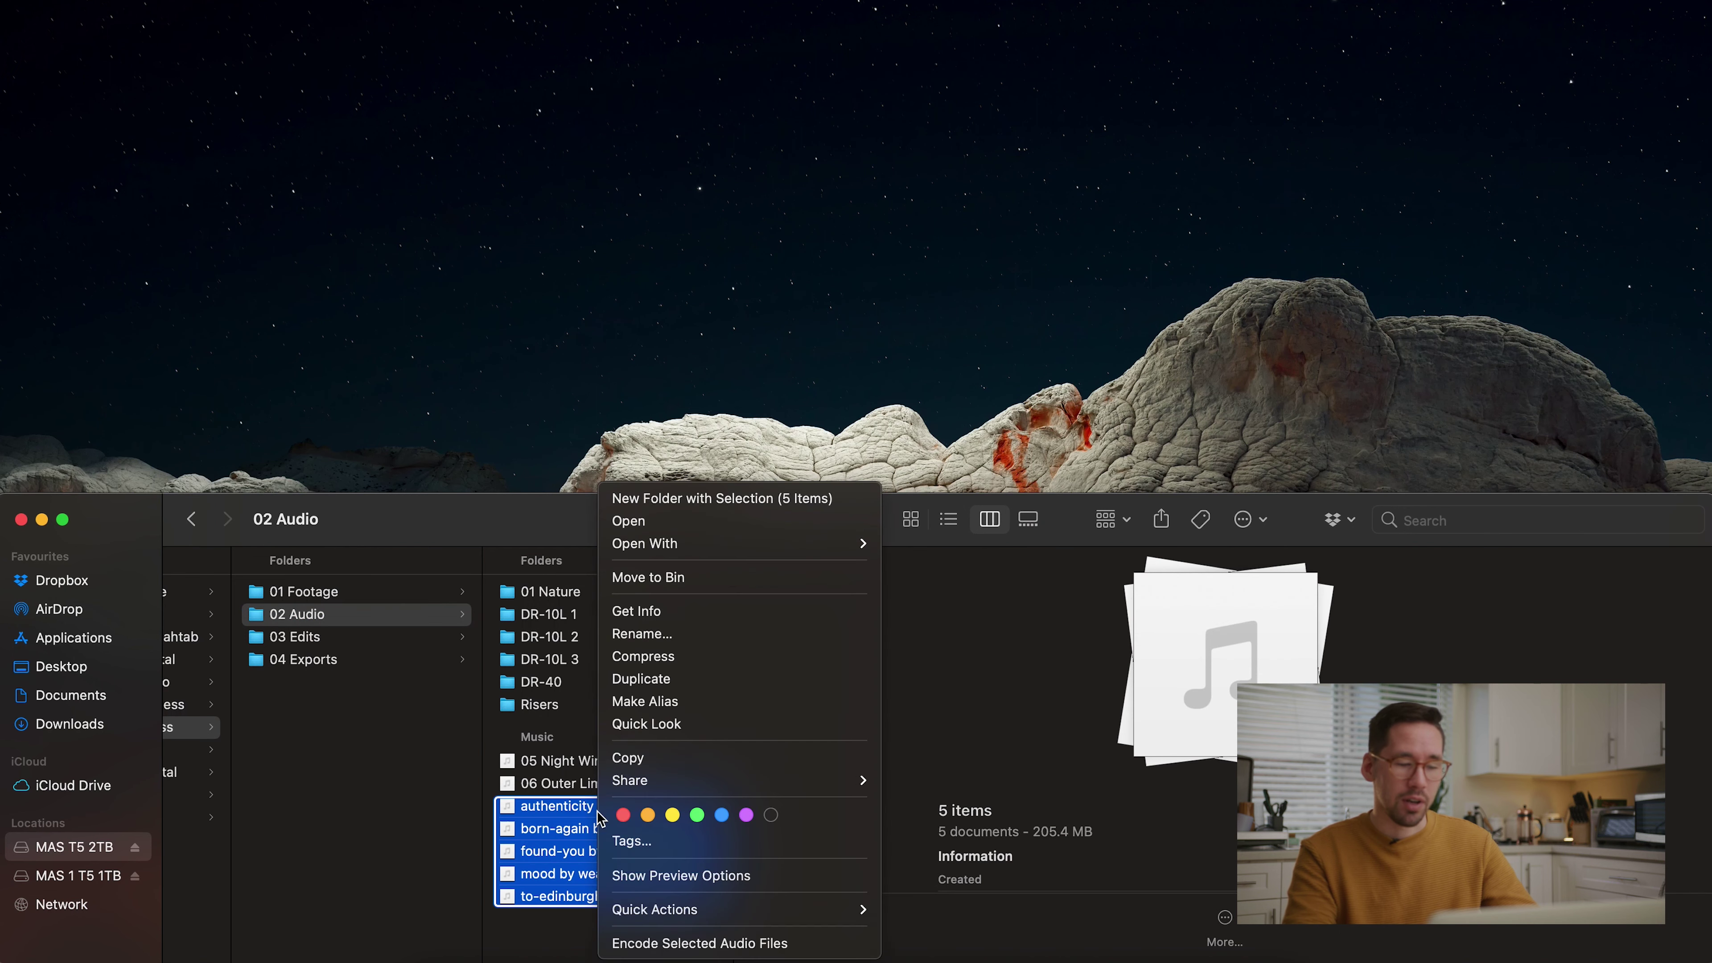
{"action": "left_click", "coordinate": [698, 503]}
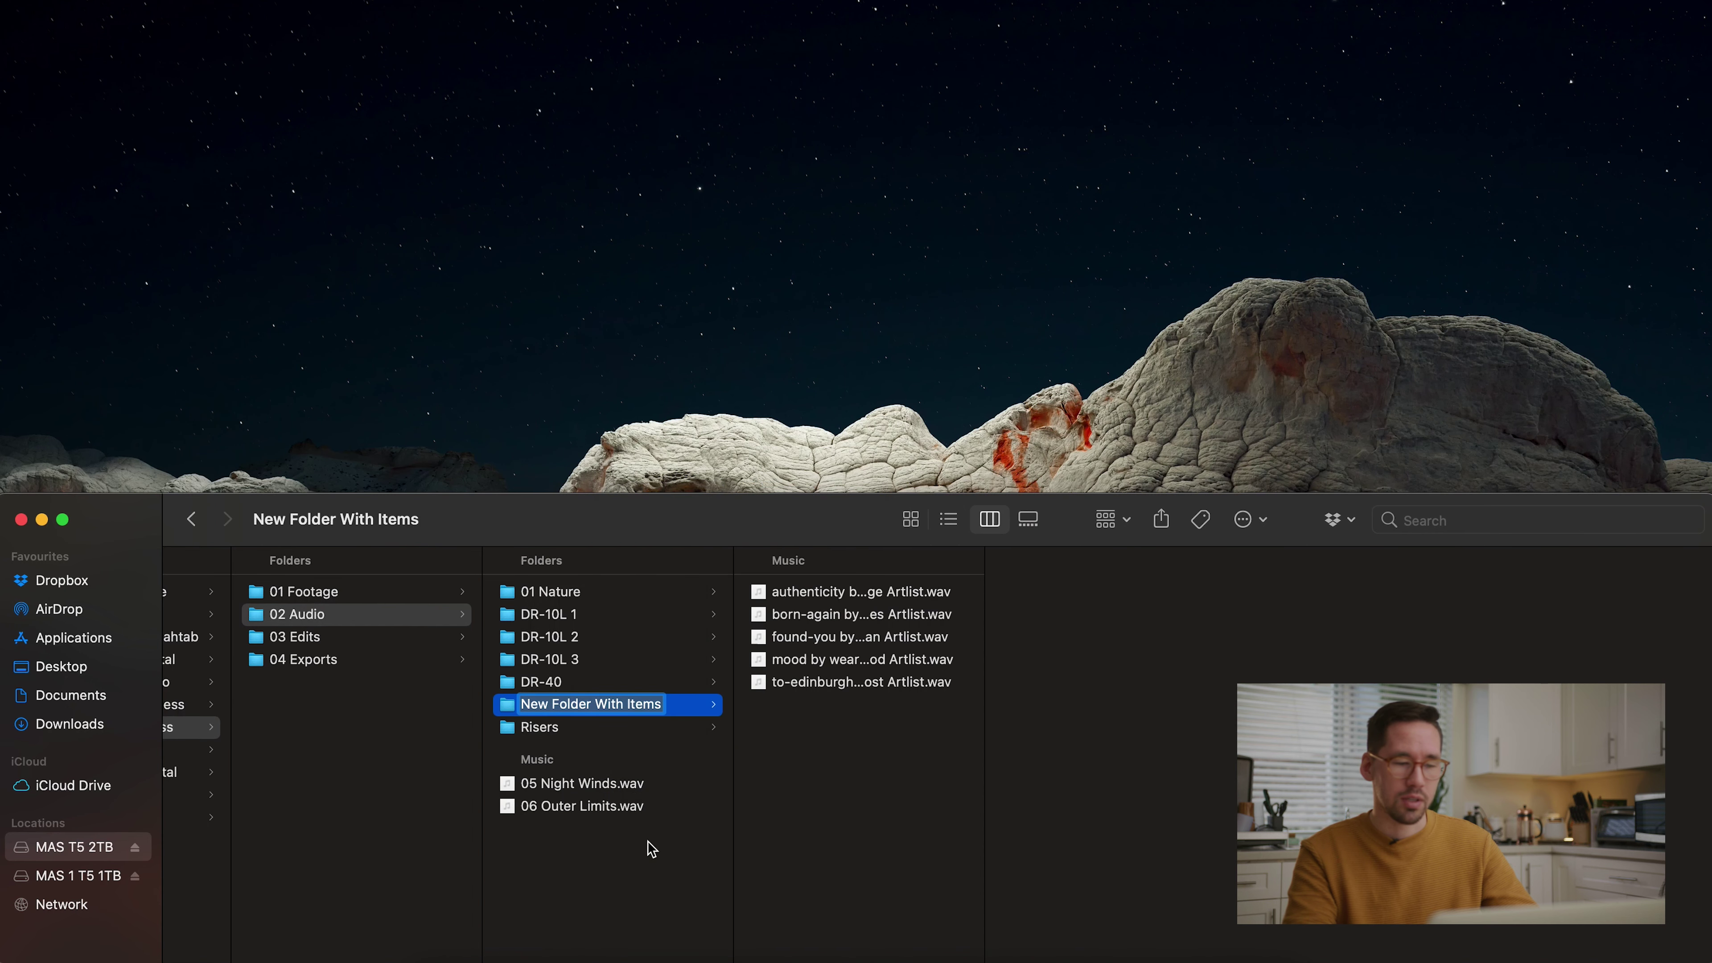
Name the new track folder Music, and undo the renaming
{"action": "type", "text": "Music"}
{"action": "key", "text": "Return"}
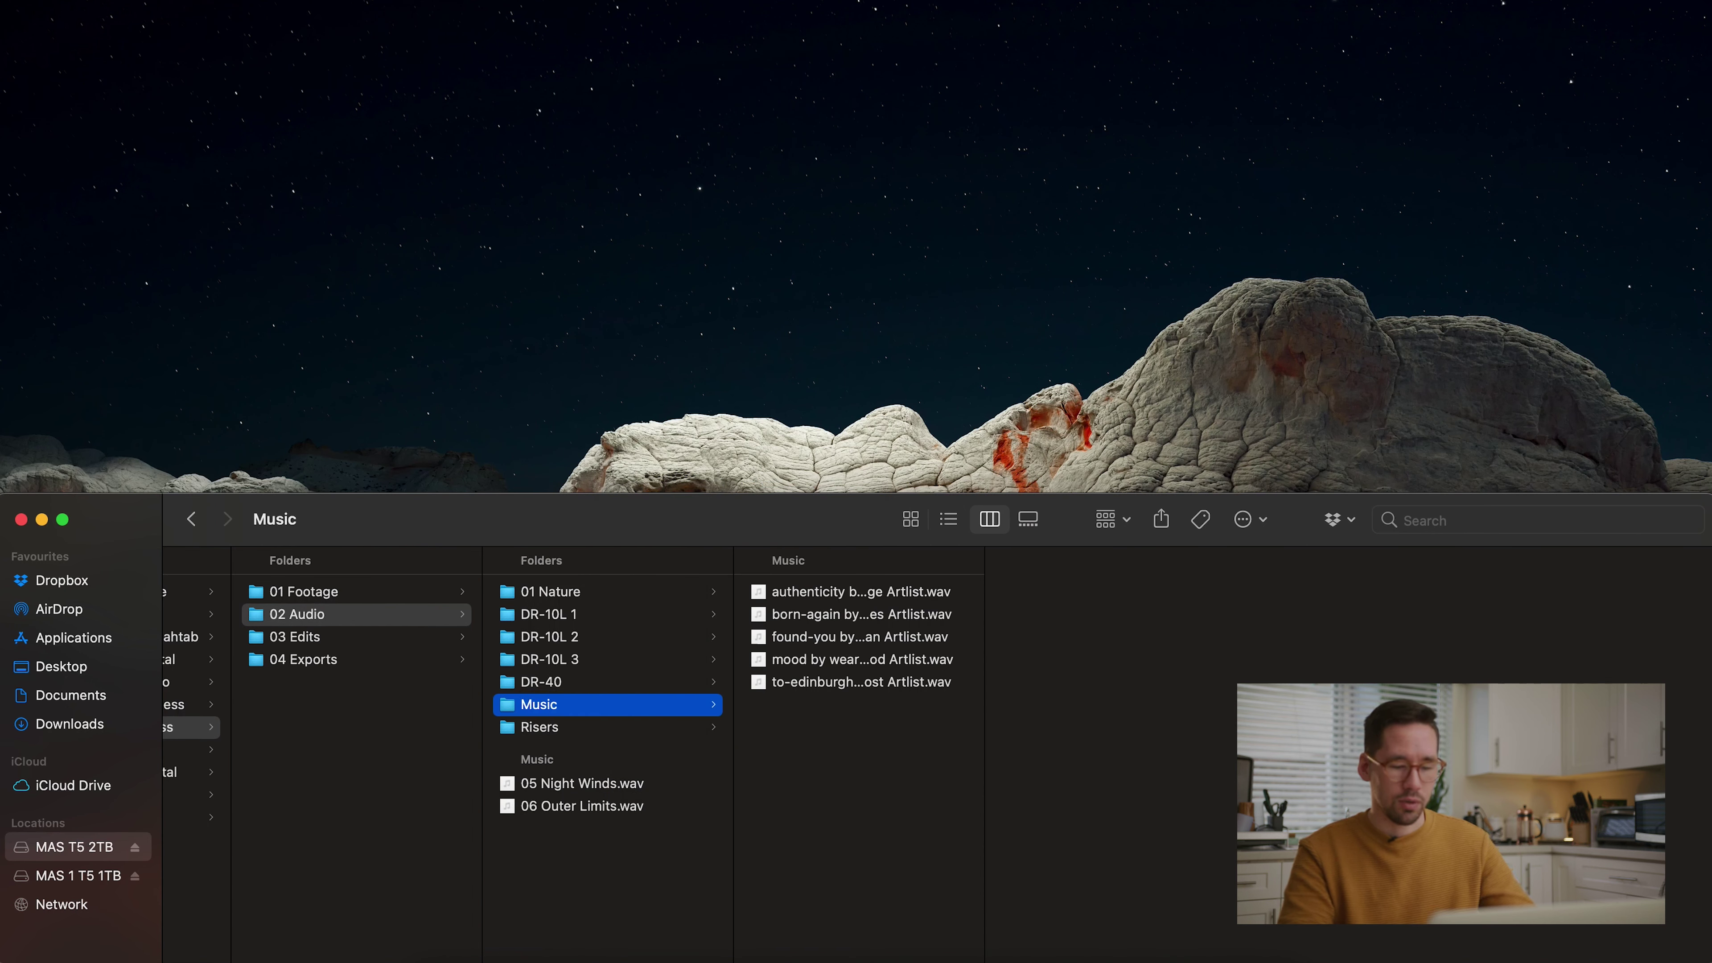
{"action": "left_click", "coordinate": [650, 941]}
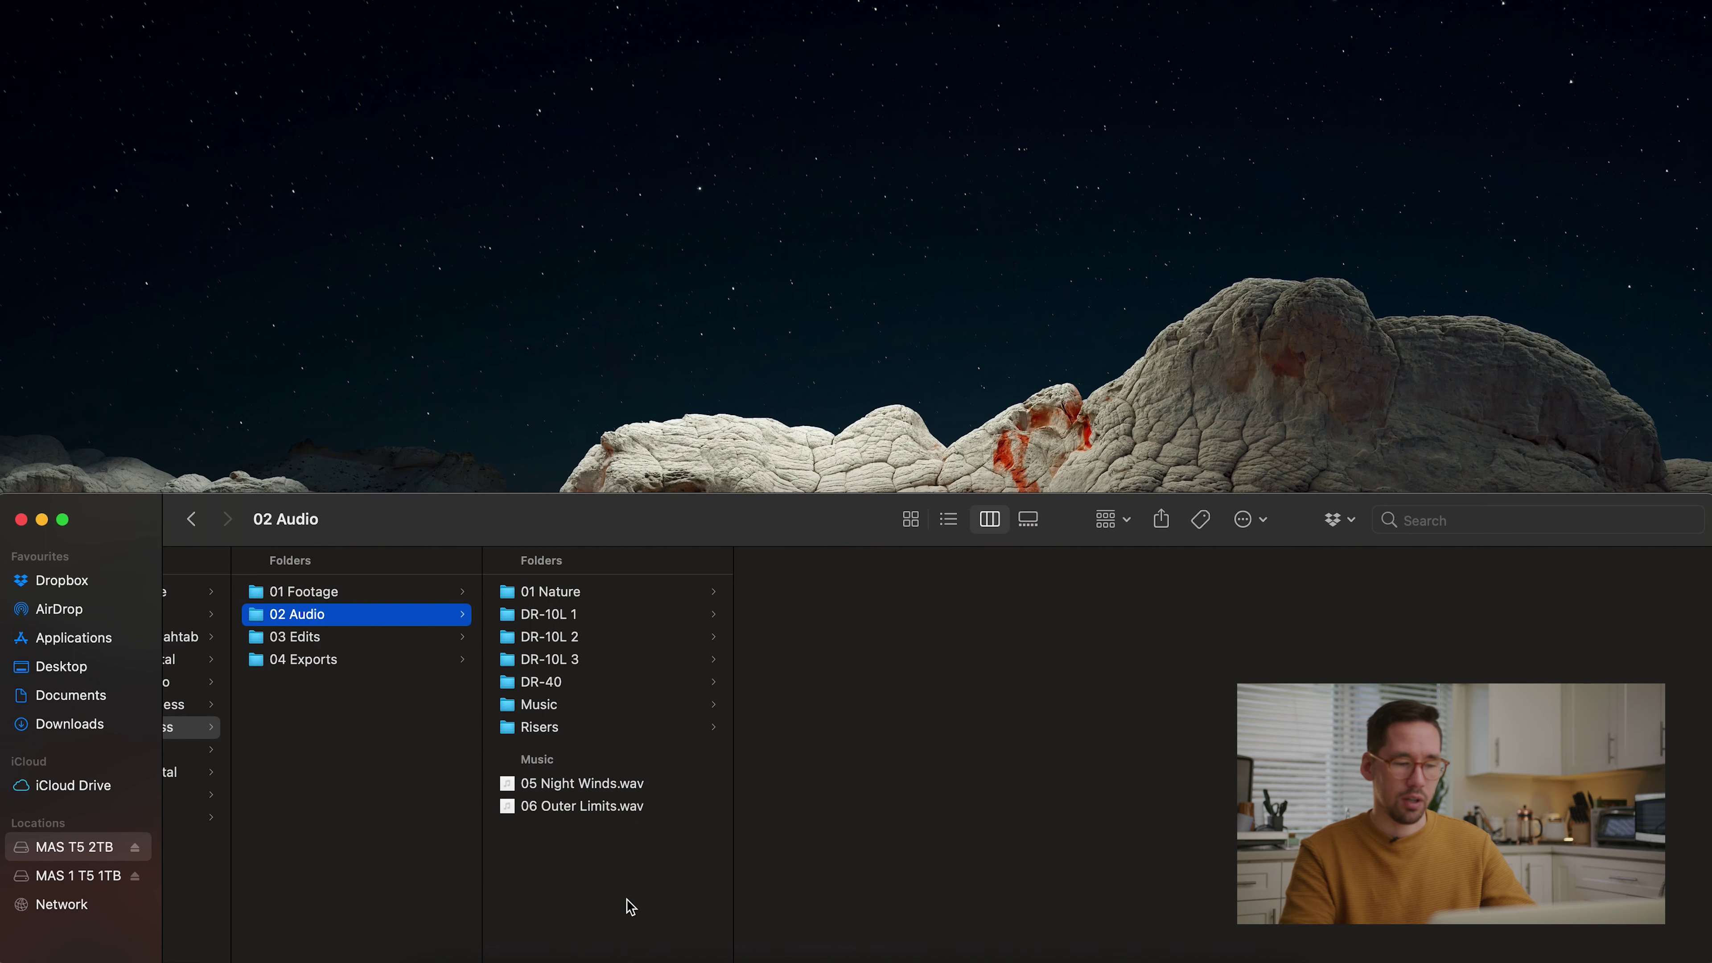
{"action": "key", "text": "super+z"}
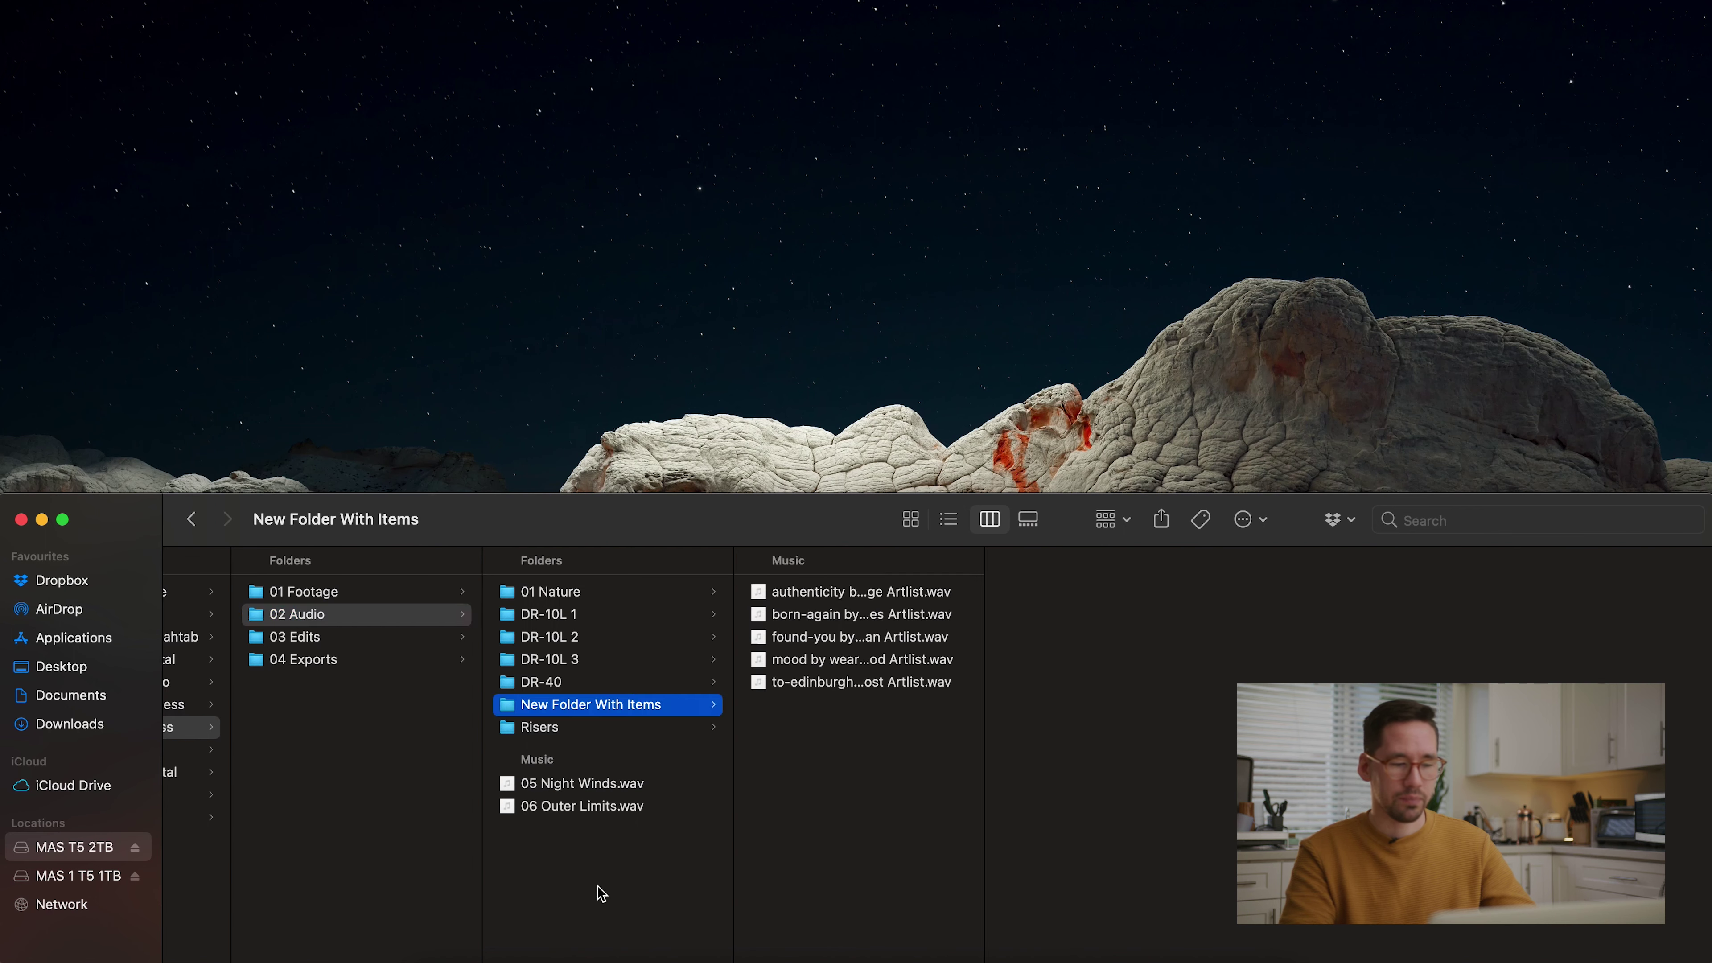
Open 03 Edits and look at the unversioned project file and the Audio Previews, Auto-Save and Video Previews folders
{"action": "key", "text": "Left"}
{"action": "key", "text": "Down"}
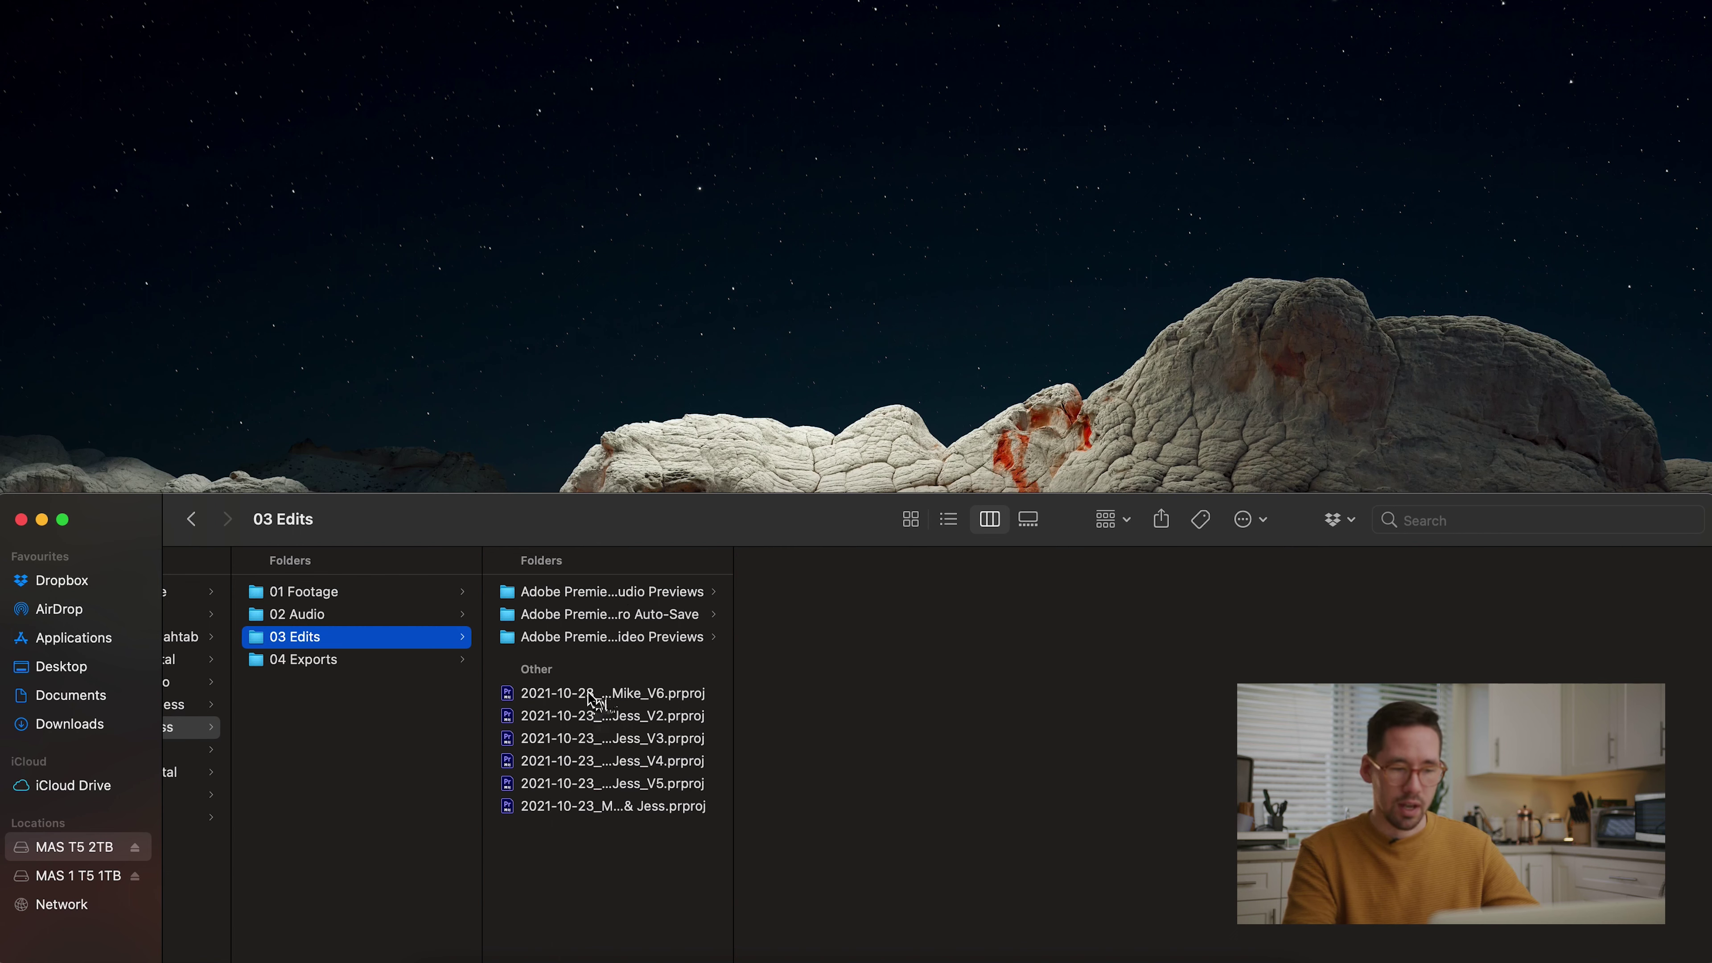
{"action": "left_click", "coordinate": [597, 808]}
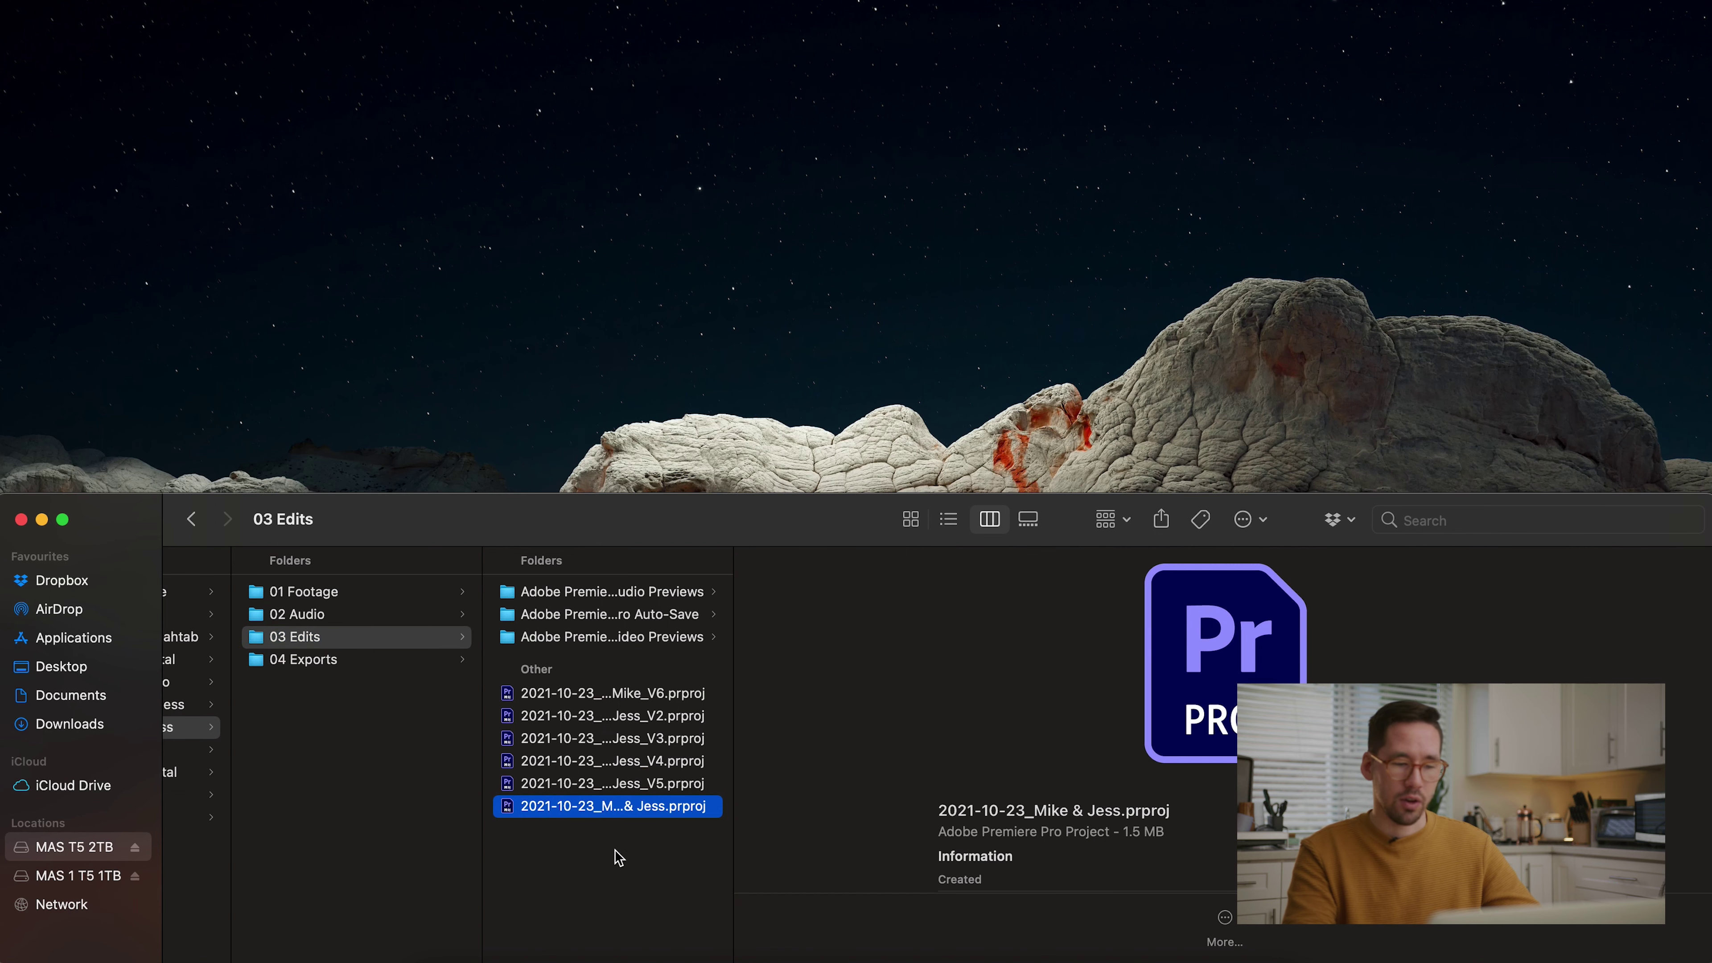
{"action": "left_click", "coordinate": [629, 591]}
{"action": "left_click", "coordinate": [632, 613]}
{"action": "left_click", "coordinate": [635, 634]}
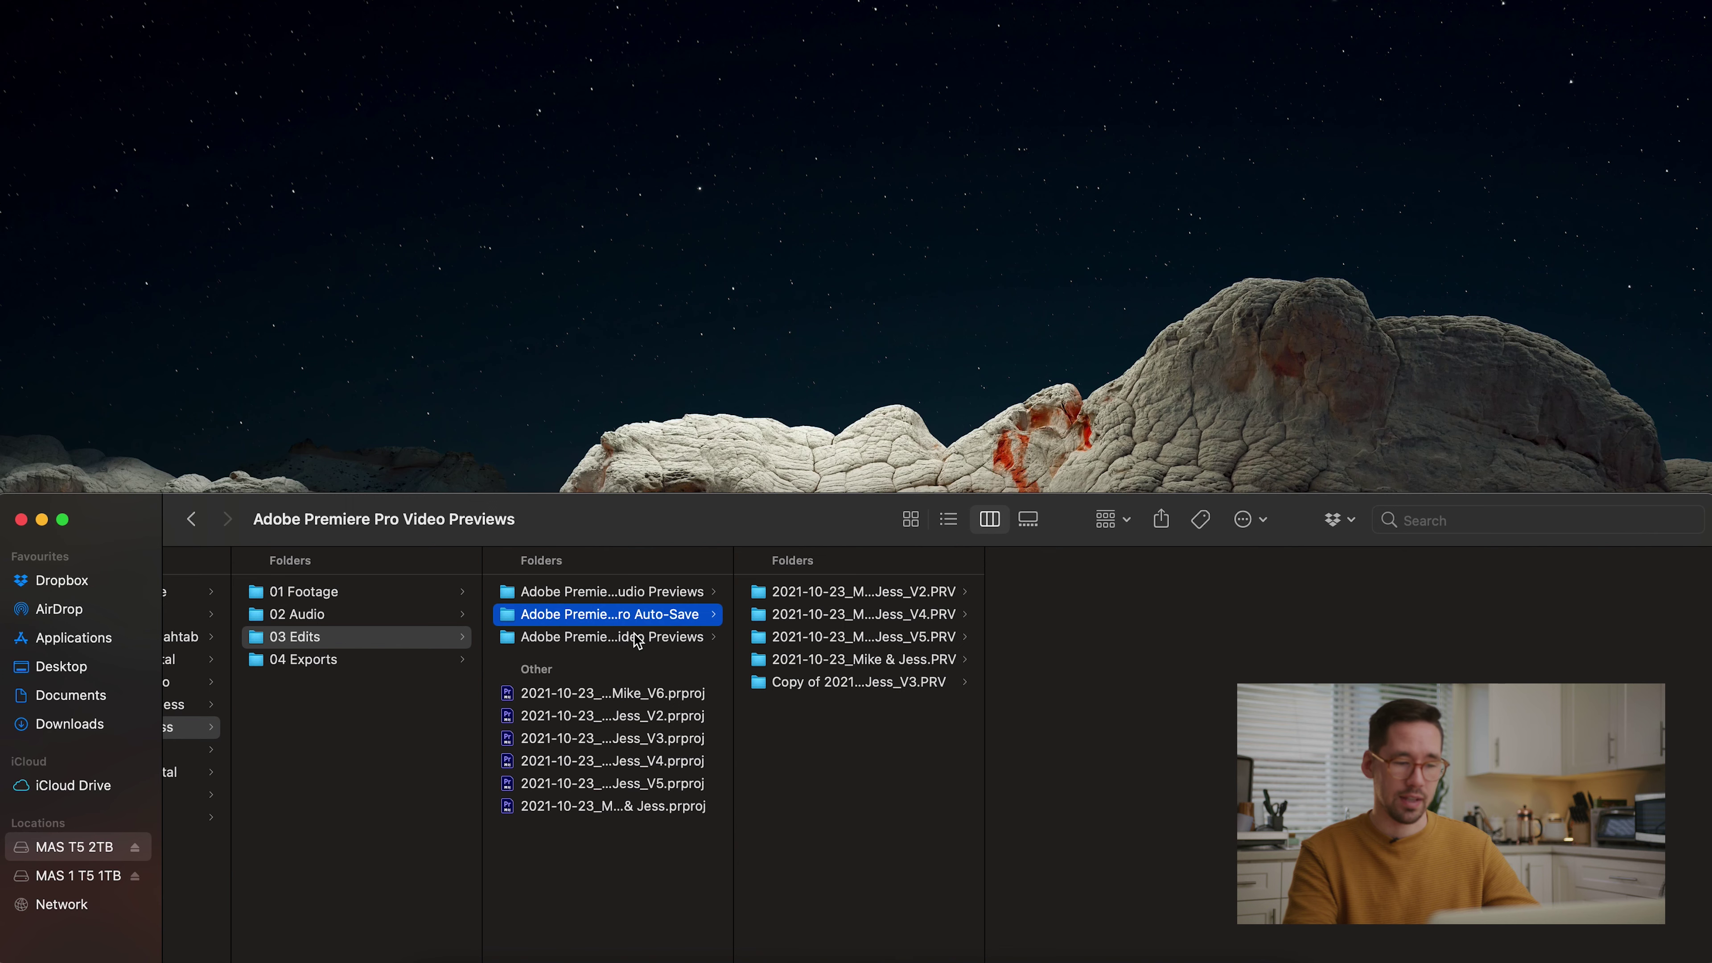
{"action": "left_click", "coordinate": [647, 592]}
{"action": "left_click", "coordinate": [653, 615]}
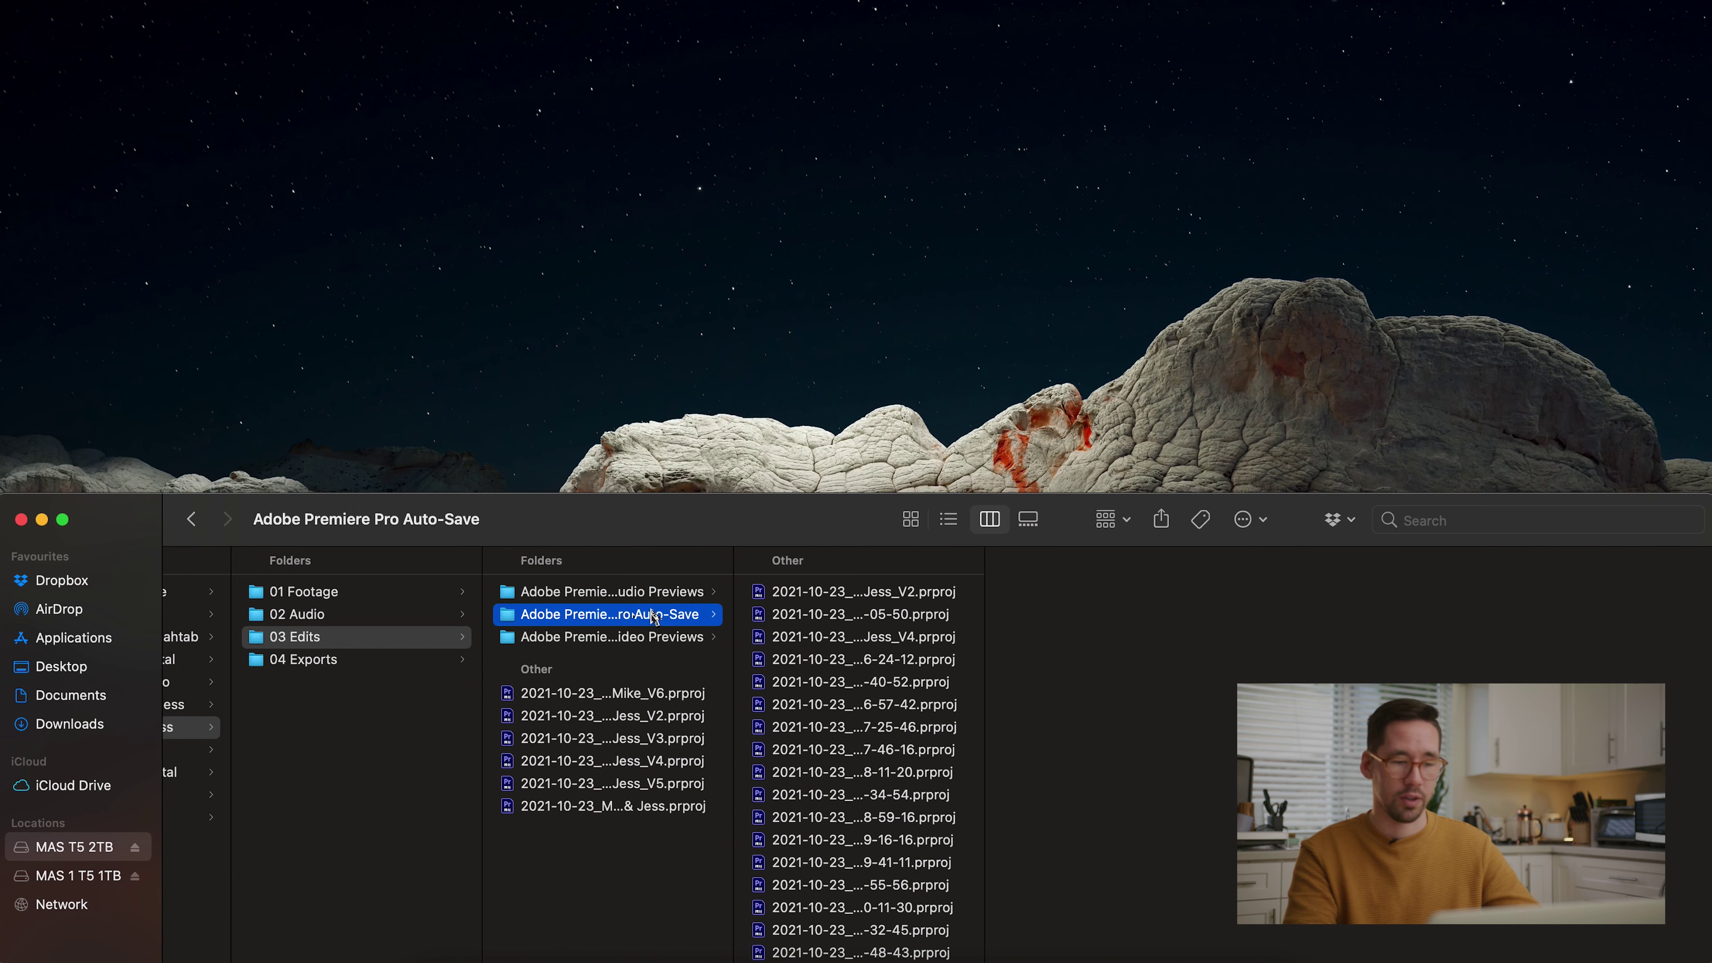
{"action": "left_click", "coordinate": [654, 637]}
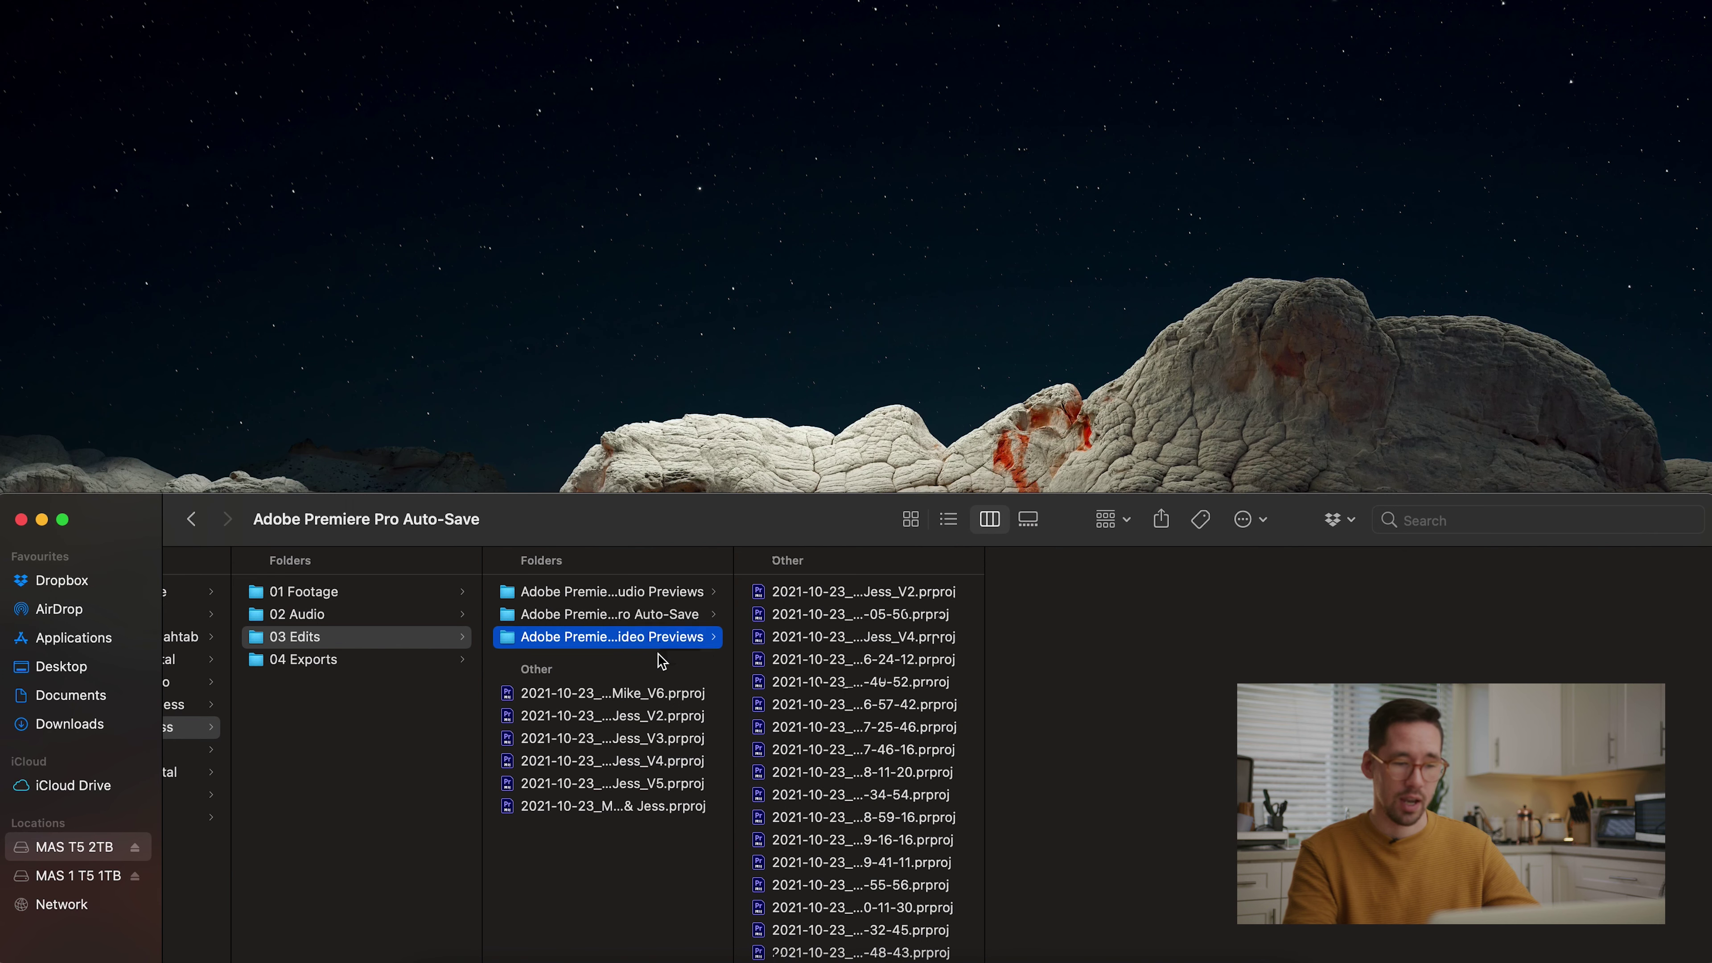
{"action": "left_click", "coordinate": [642, 853]}
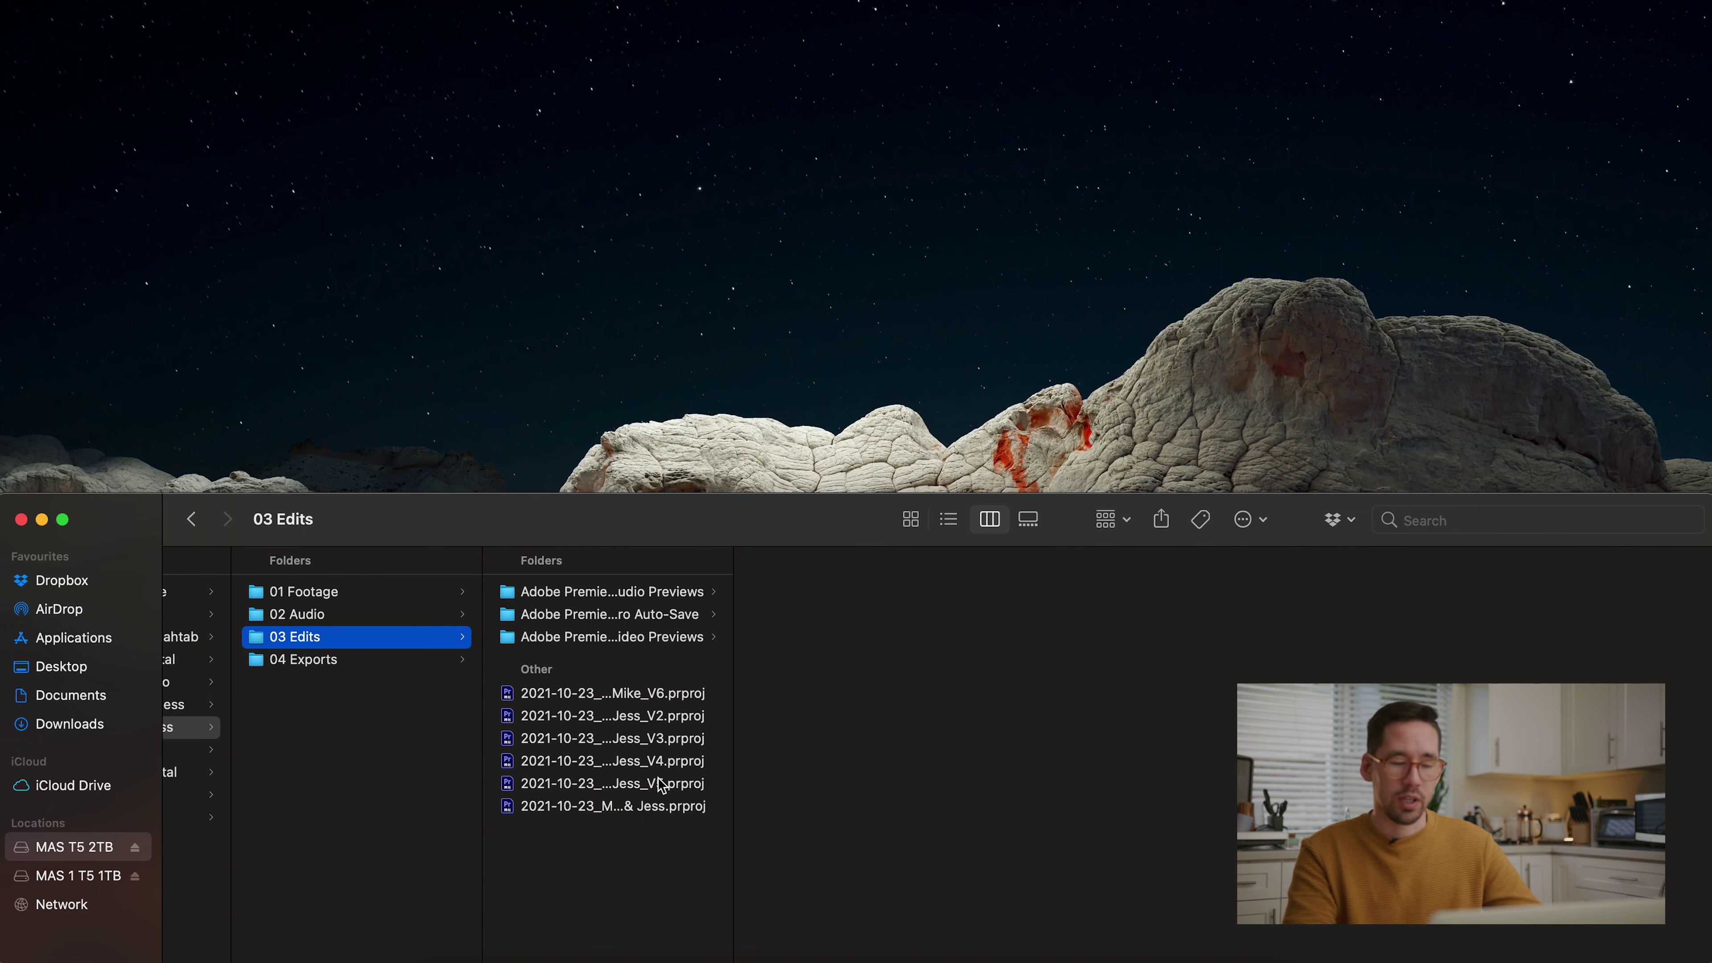
{"action": "left_click", "coordinate": [649, 839]}
{"action": "left_click", "coordinate": [649, 839]}
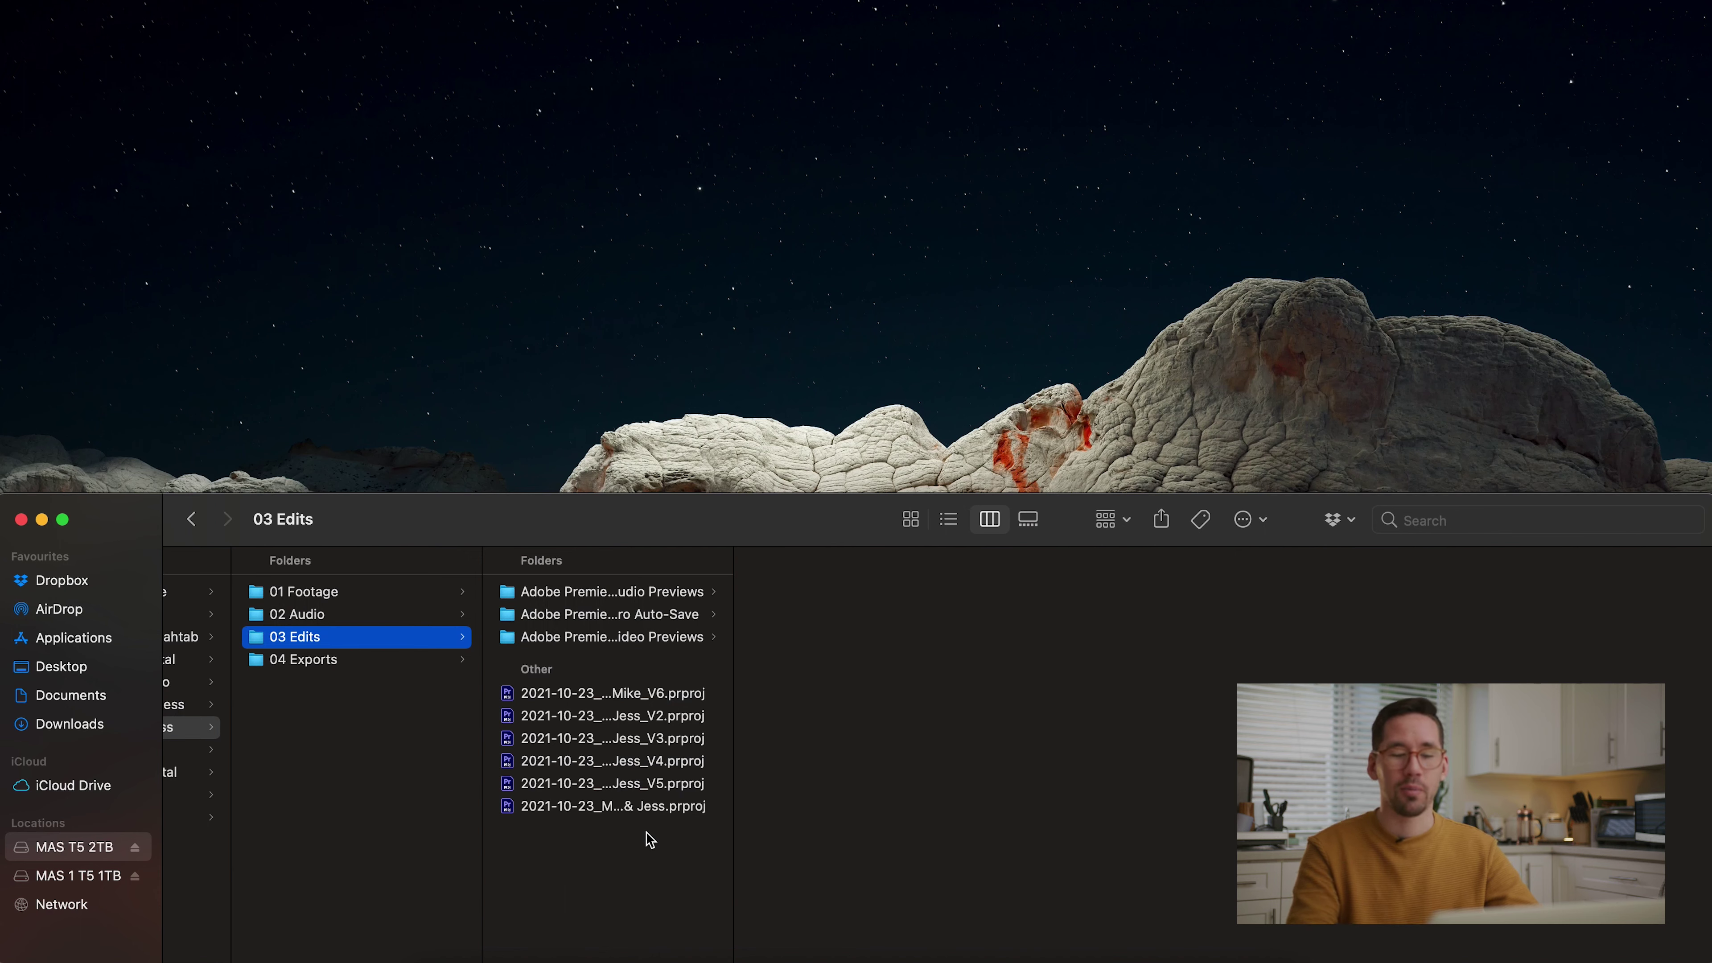
{"action": "left_click", "coordinate": [621, 842]}
{"action": "key", "text": "Left"}
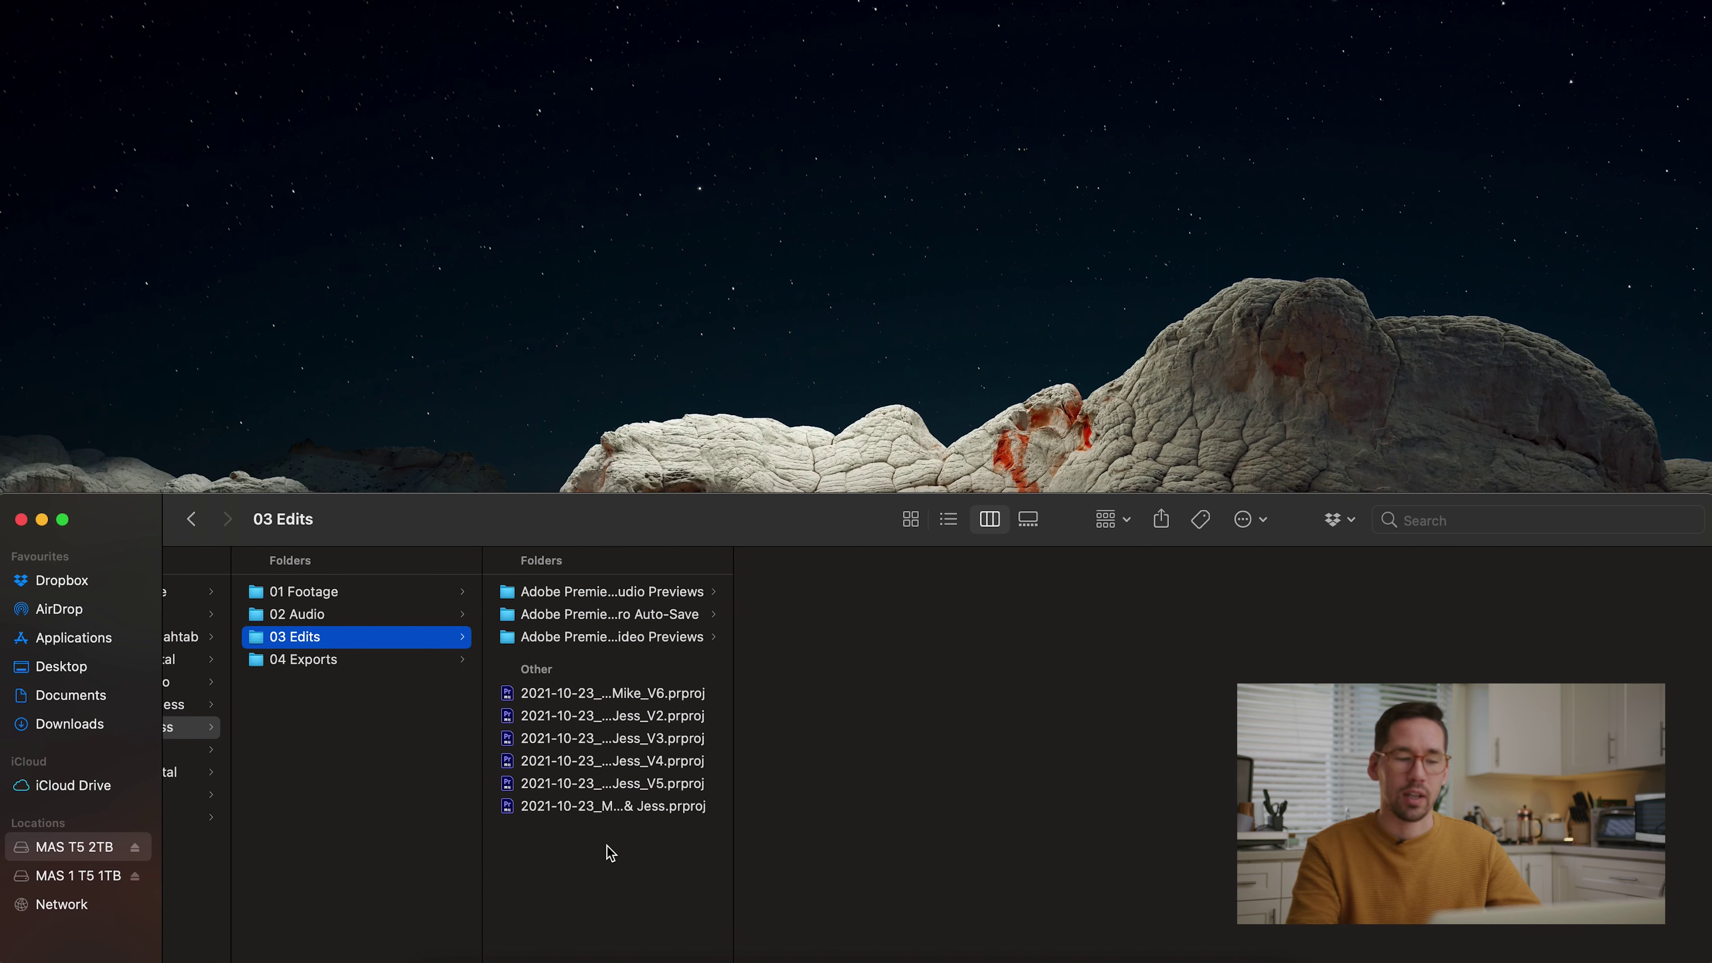
Preview the V6 project file in 03 Edits, and go through the project versions down to the unversioned file
{"action": "left_click", "coordinate": [637, 696]}
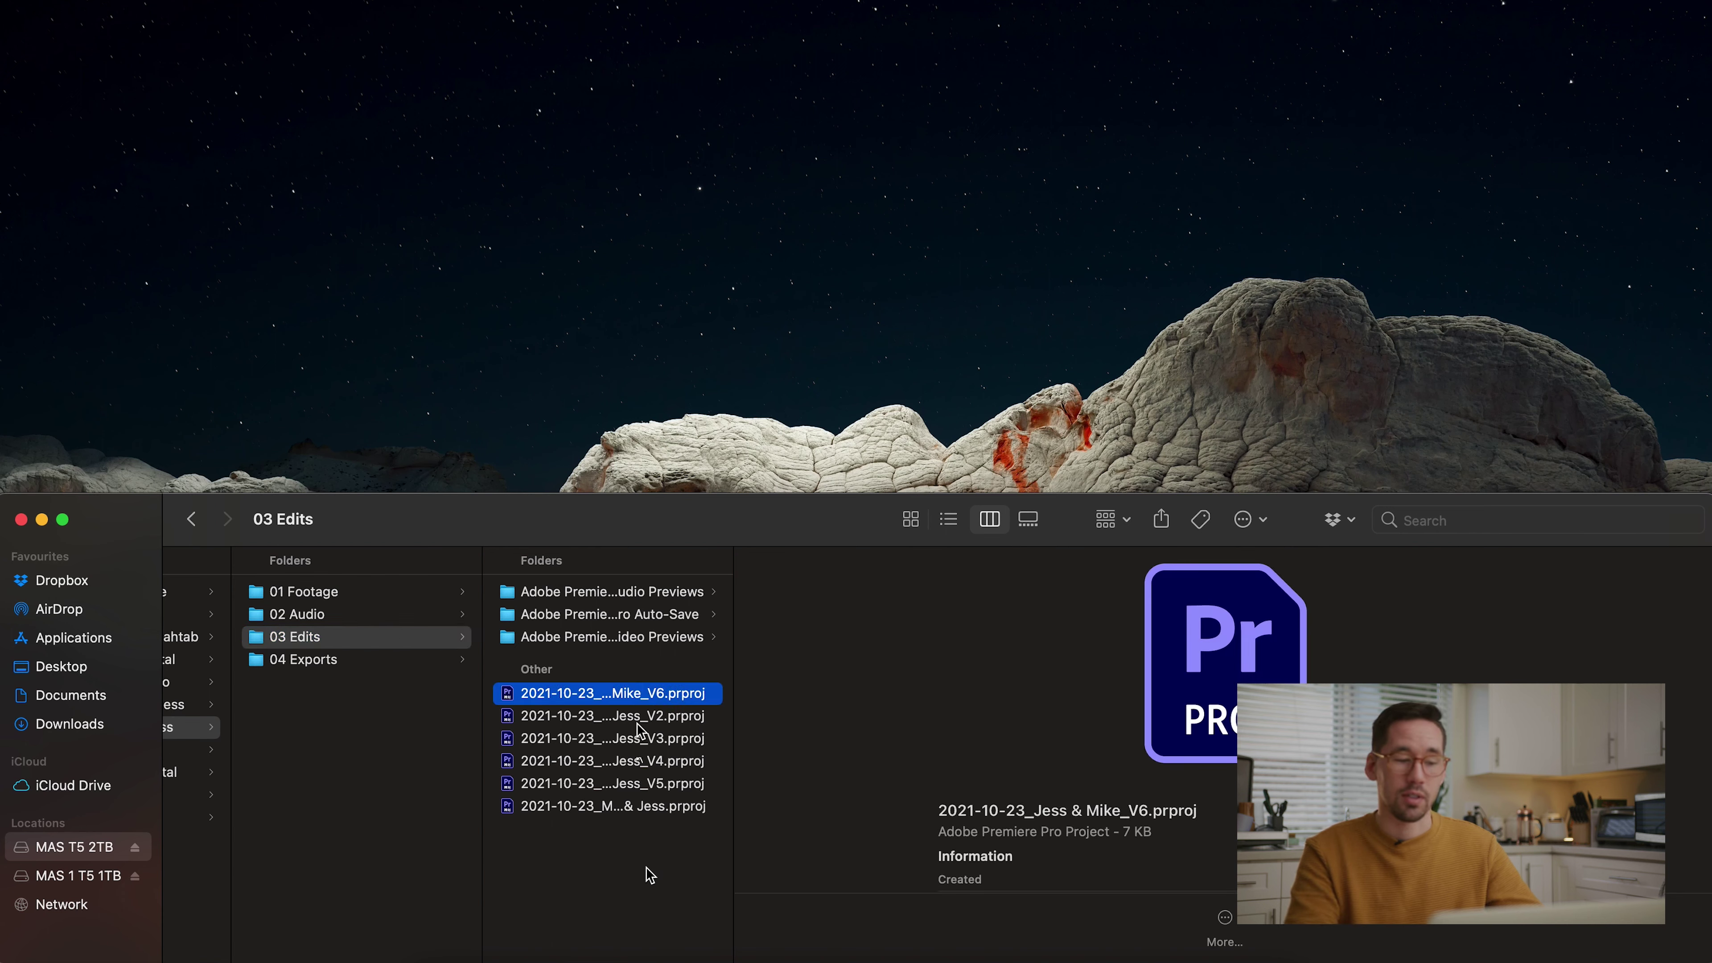
{"action": "left_click", "coordinate": [629, 695]}
{"action": "left_click", "coordinate": [676, 874]}
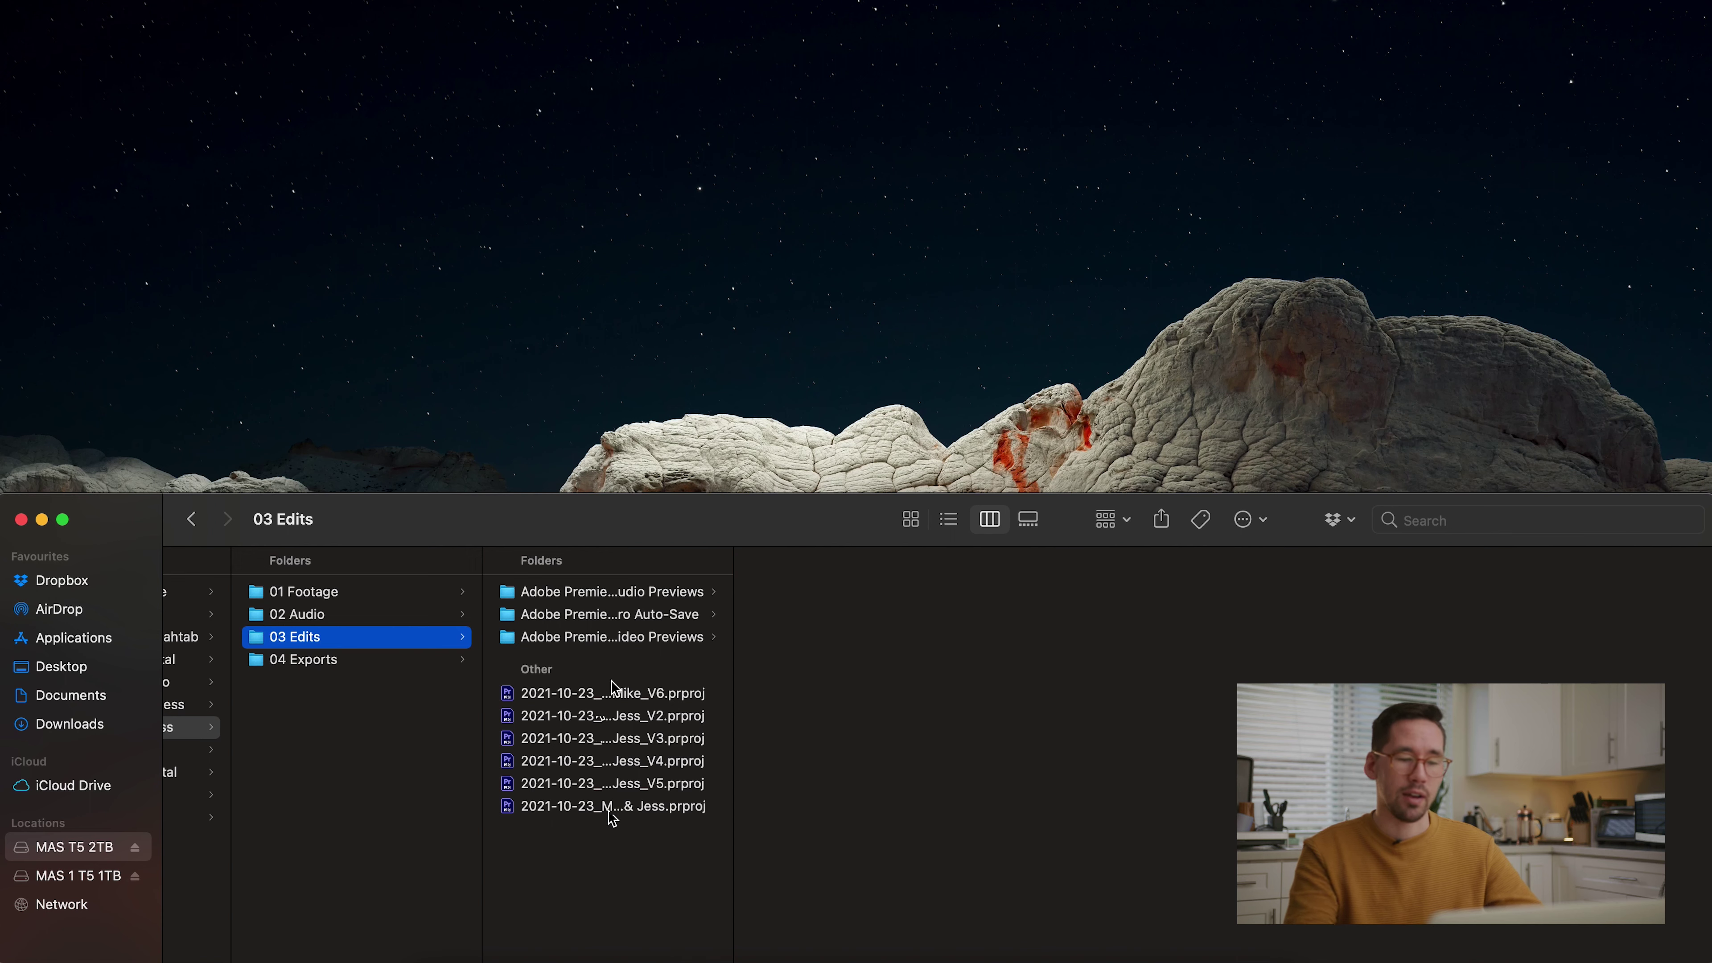
{"action": "left_click", "coordinate": [614, 694]}
{"action": "left_click", "coordinate": [620, 715]}
{"action": "left_click", "coordinate": [631, 760]}
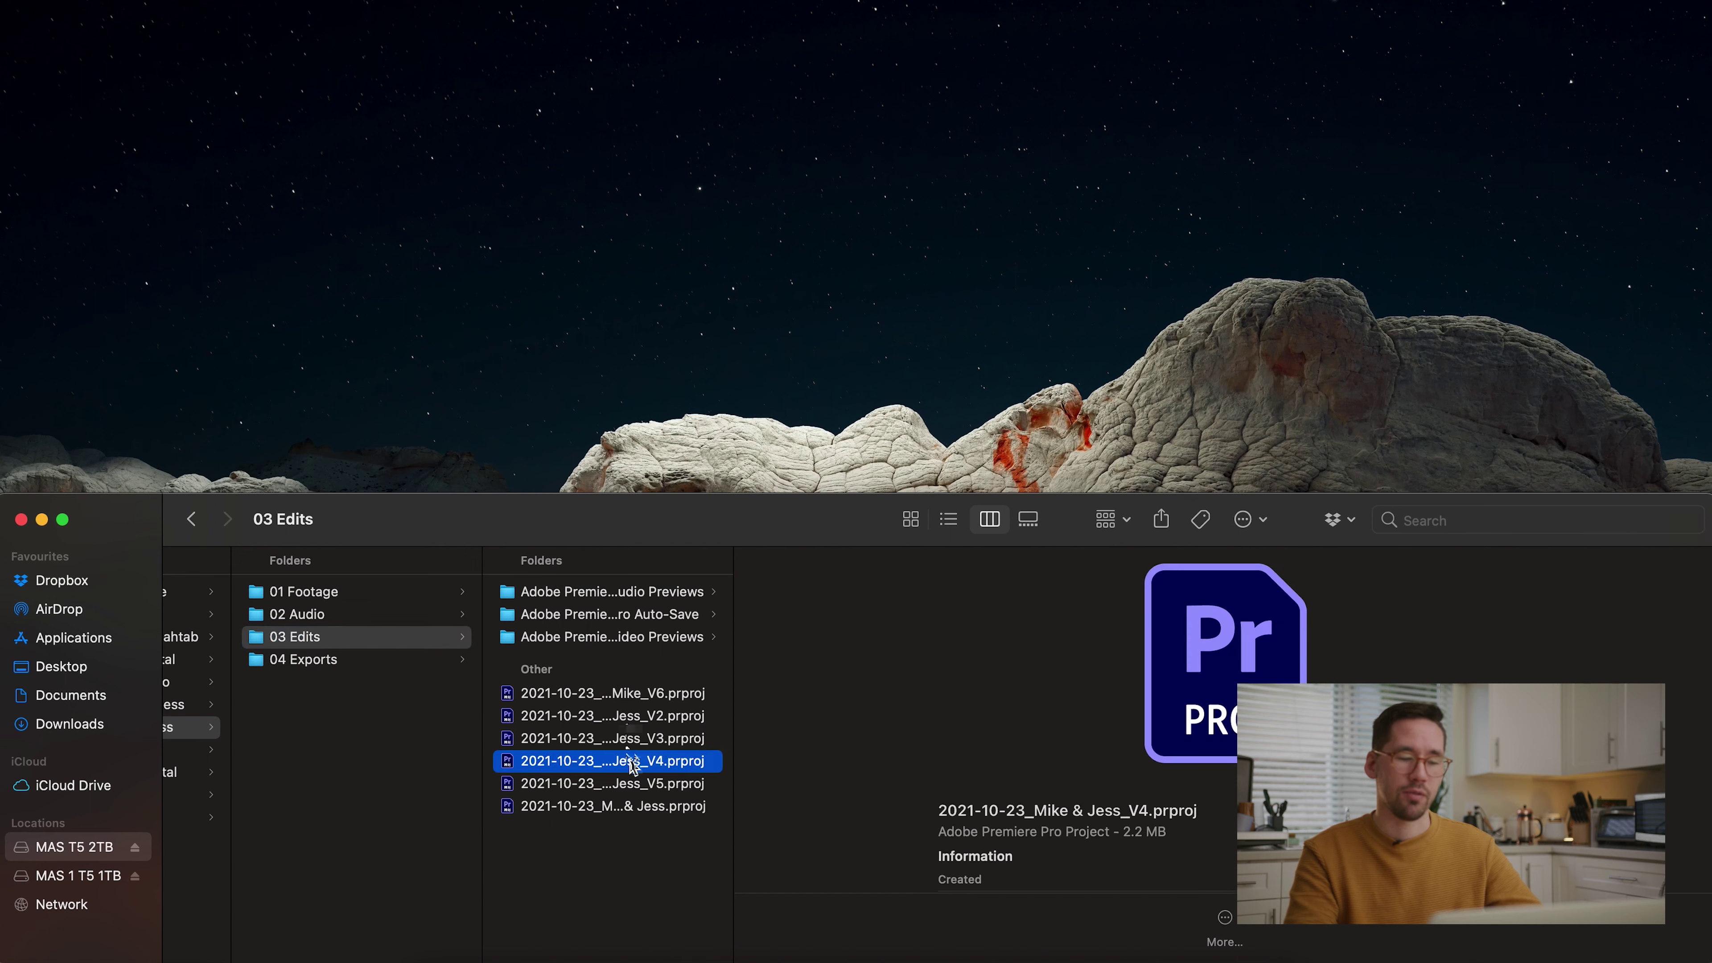
{"action": "left_click", "coordinate": [630, 783]}
{"action": "left_click", "coordinate": [647, 808]}
{"action": "left_click", "coordinate": [665, 835]}
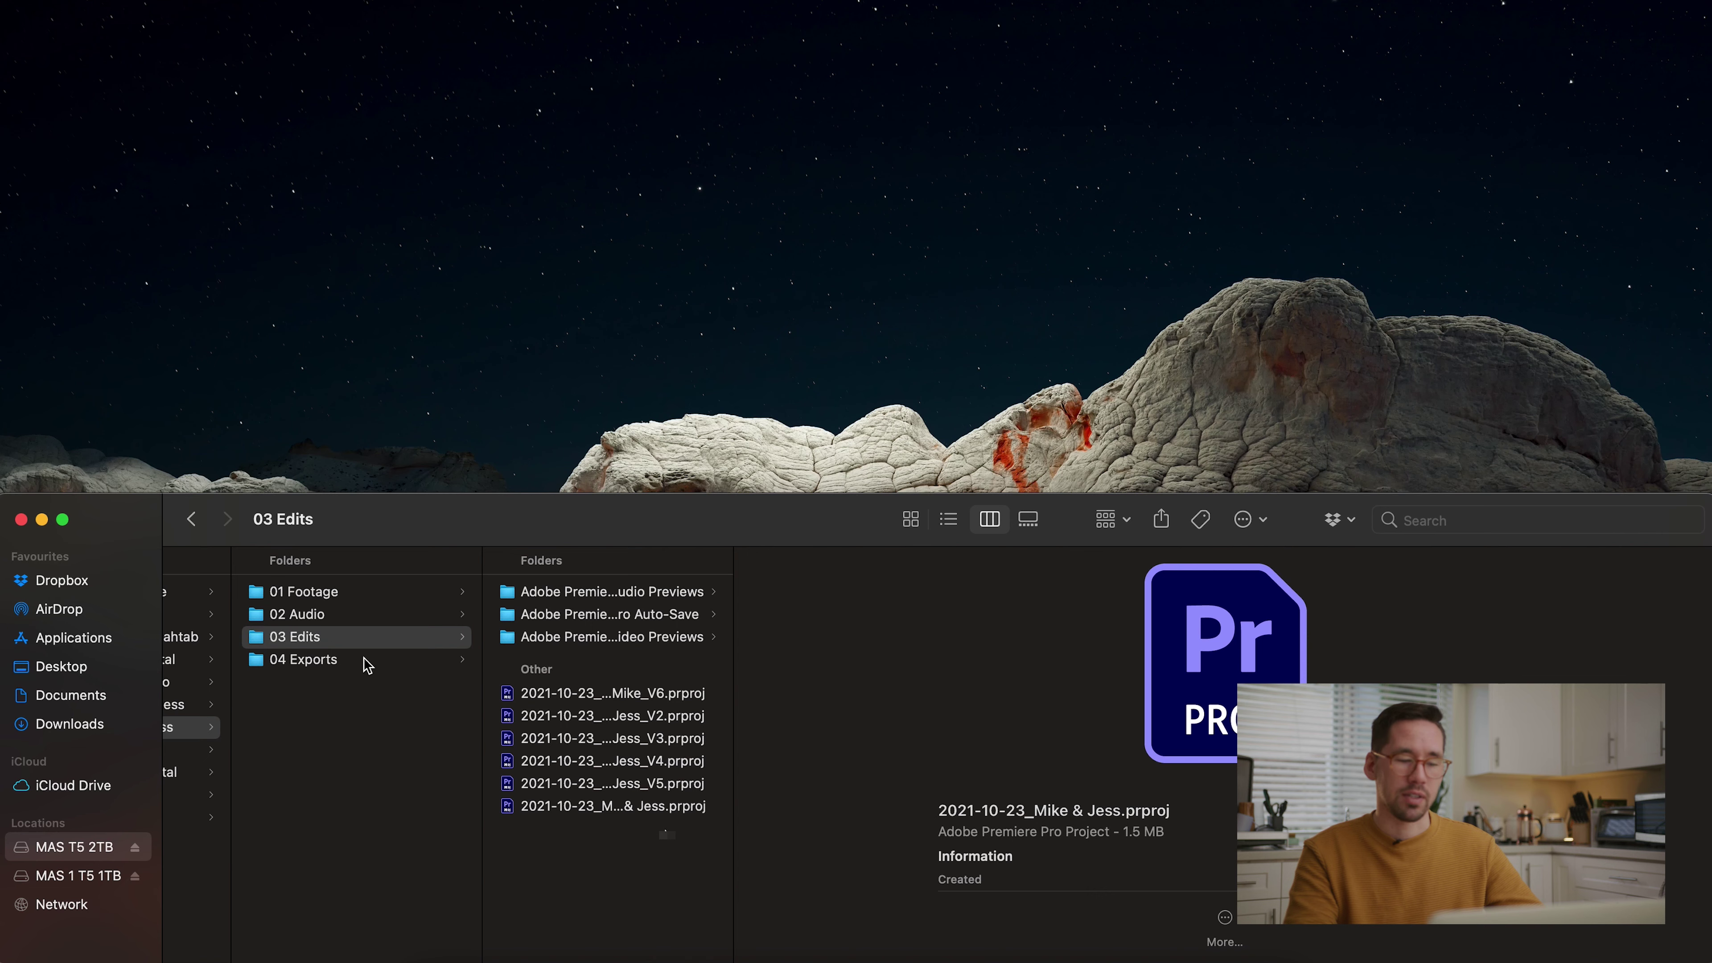
Open 04 Exports and preview the Ceremony, Highlight and Reception V1 movies, returning to the Highlight movie
{"action": "left_click", "coordinate": [361, 659]}
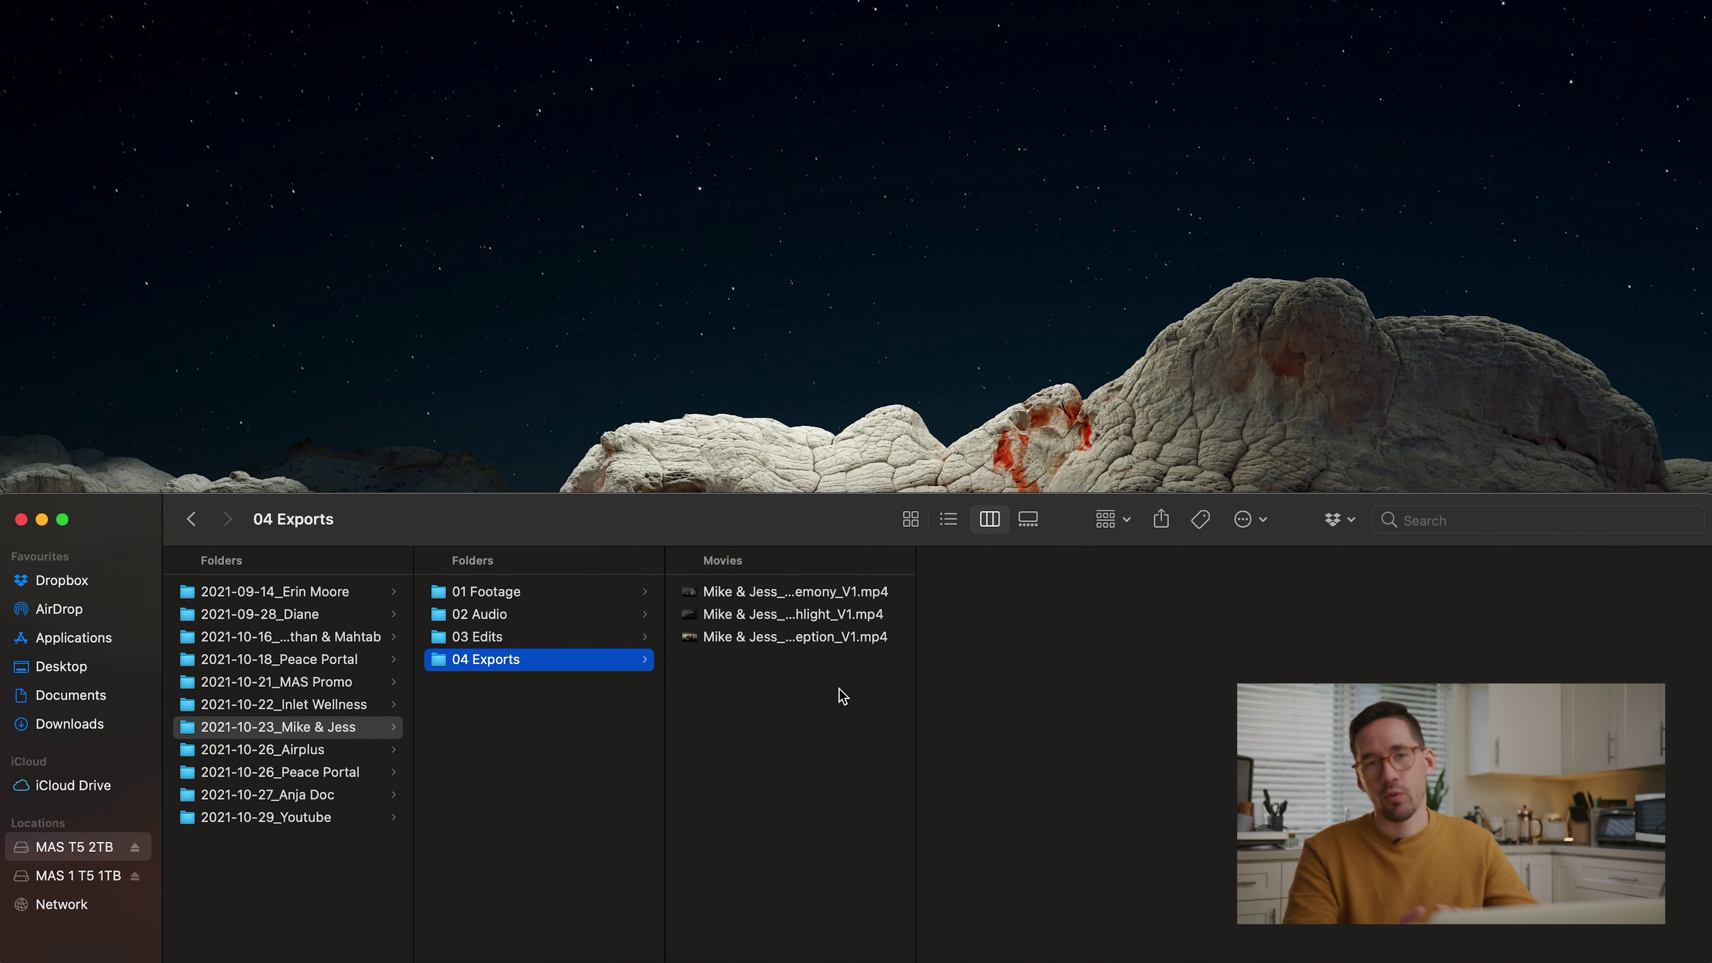
{"action": "left_click_drag", "start_coordinate": [829, 637], "coordinate": [823, 597]}
{"action": "left_click", "coordinate": [823, 594]}
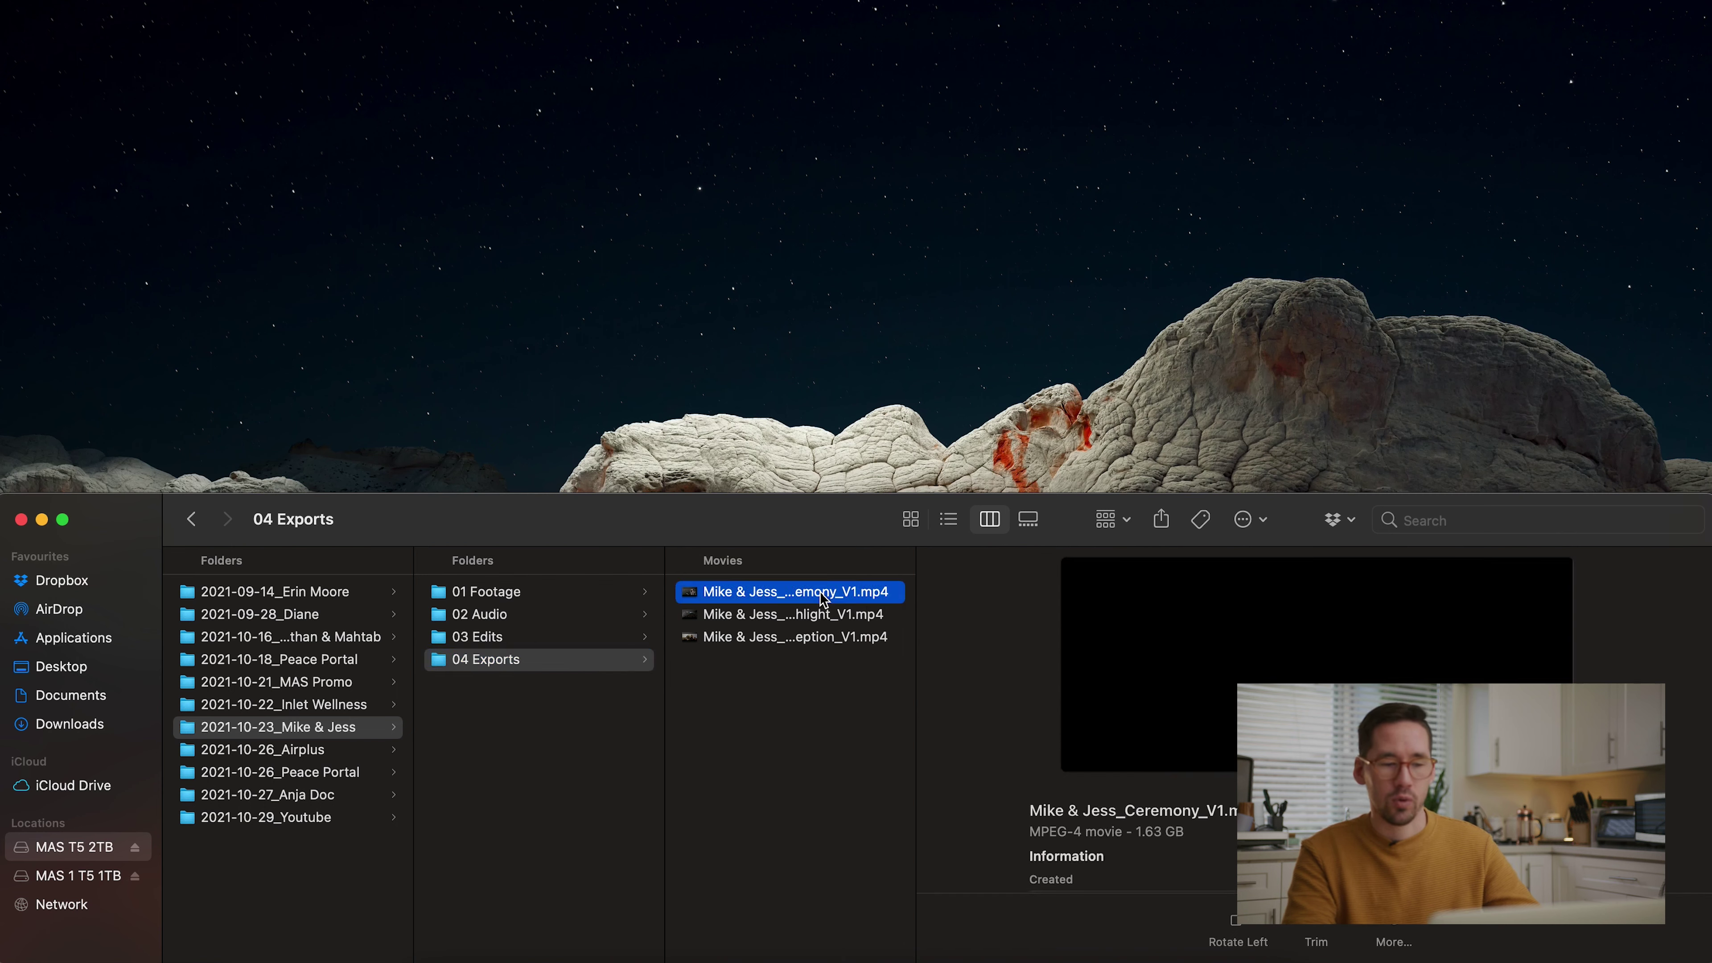
{"action": "left_click", "coordinate": [821, 614]}
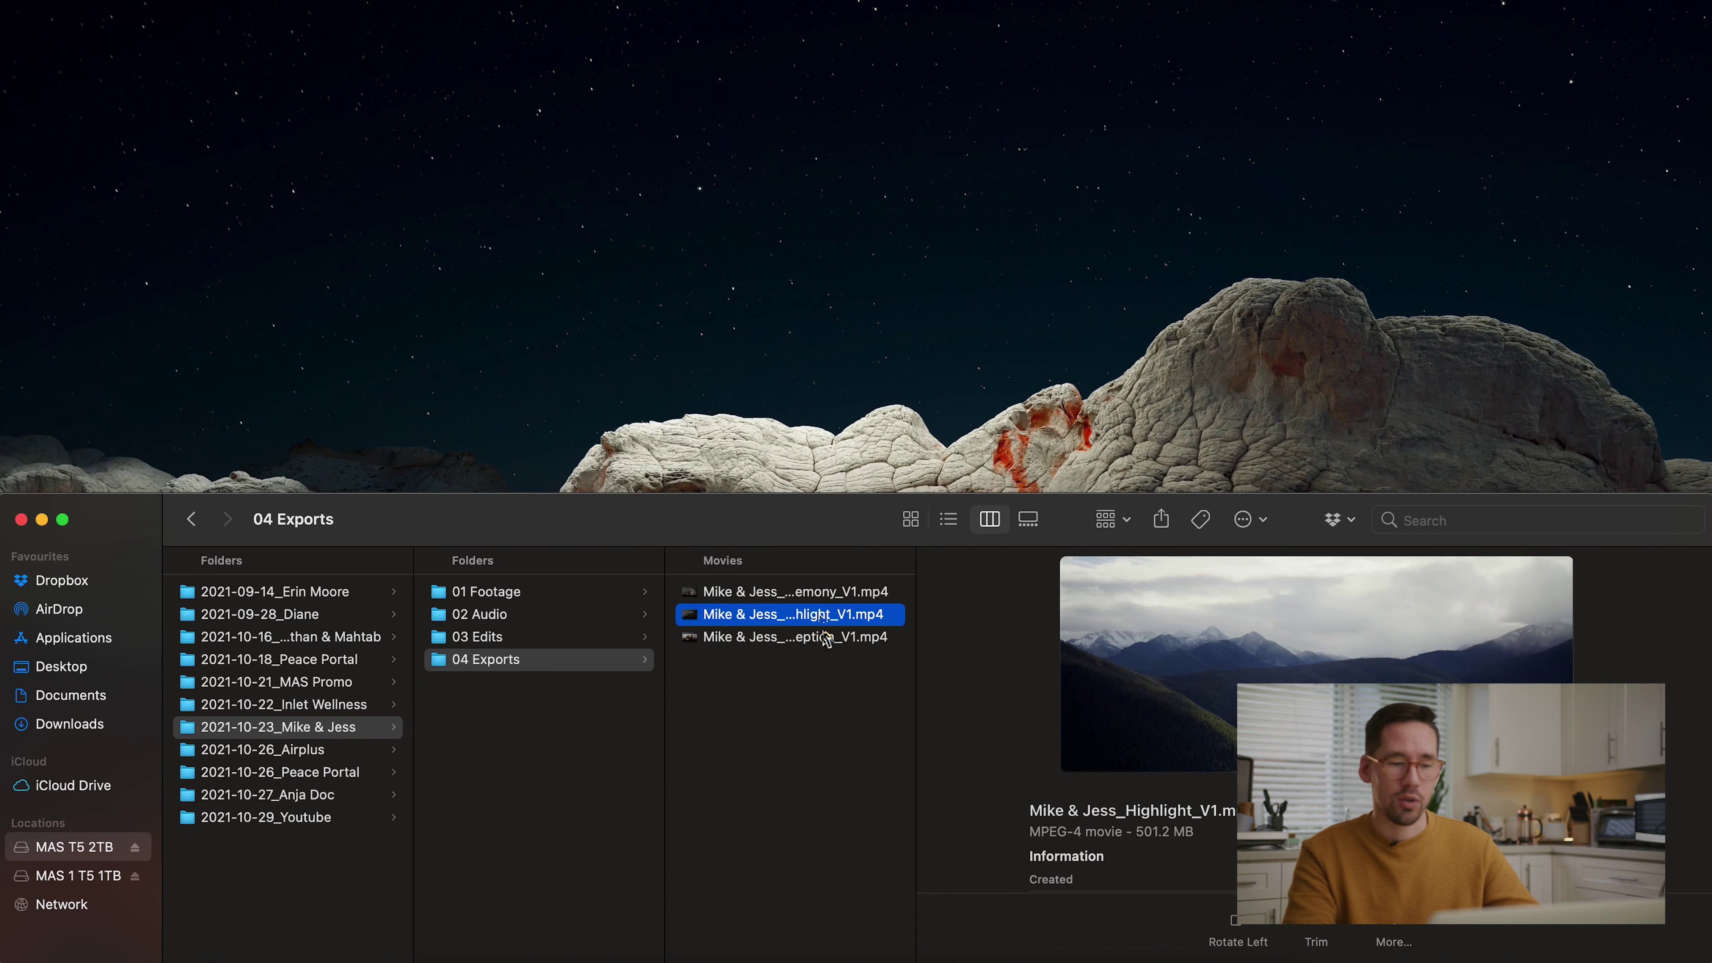
{"action": "left_click", "coordinate": [829, 637]}
{"action": "left_click", "coordinate": [830, 676]}
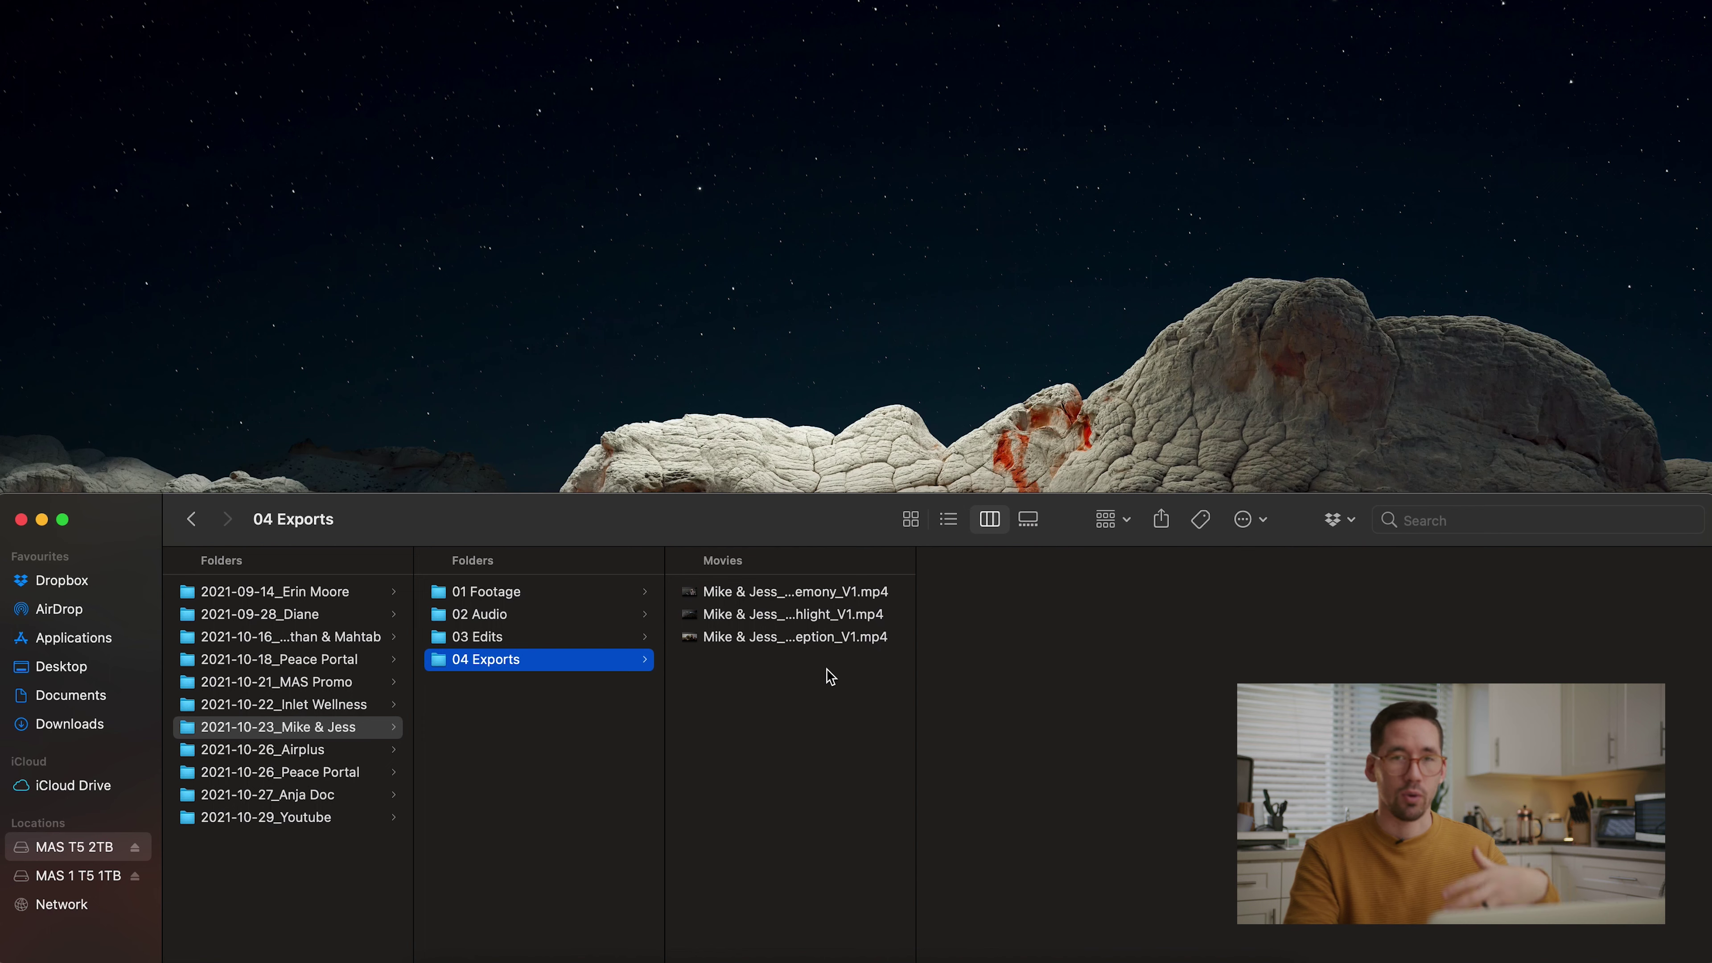
{"action": "left_click", "coordinate": [831, 613]}
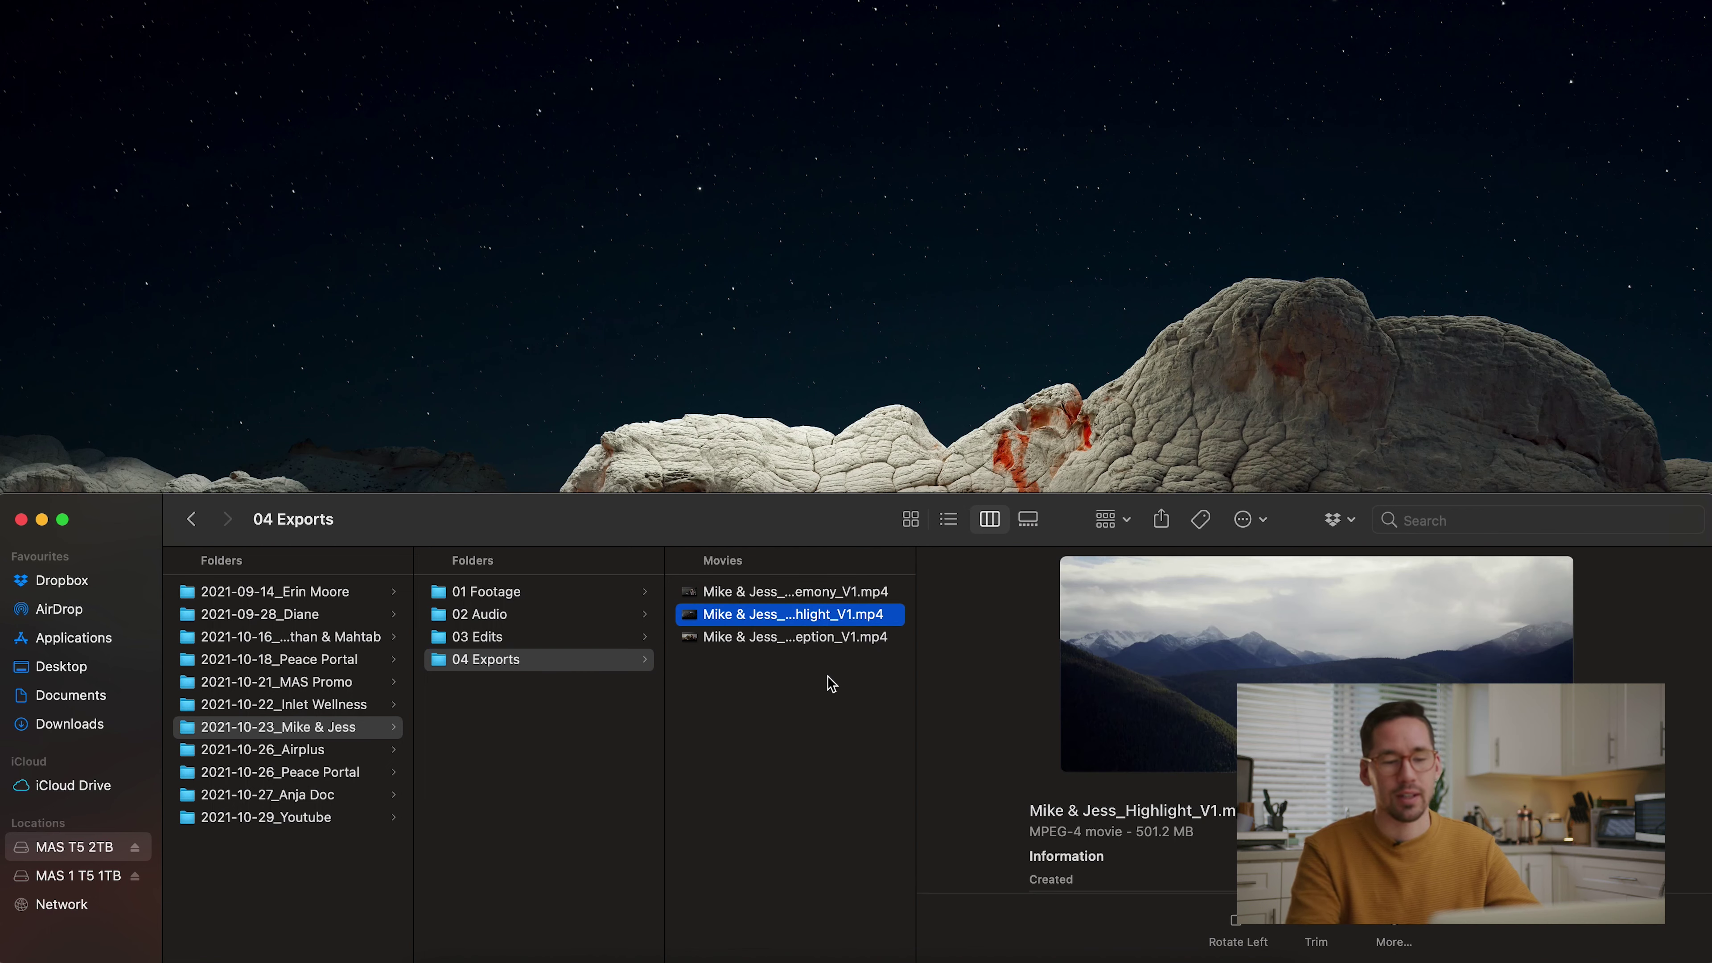
{"action": "left_click", "coordinate": [831, 683]}
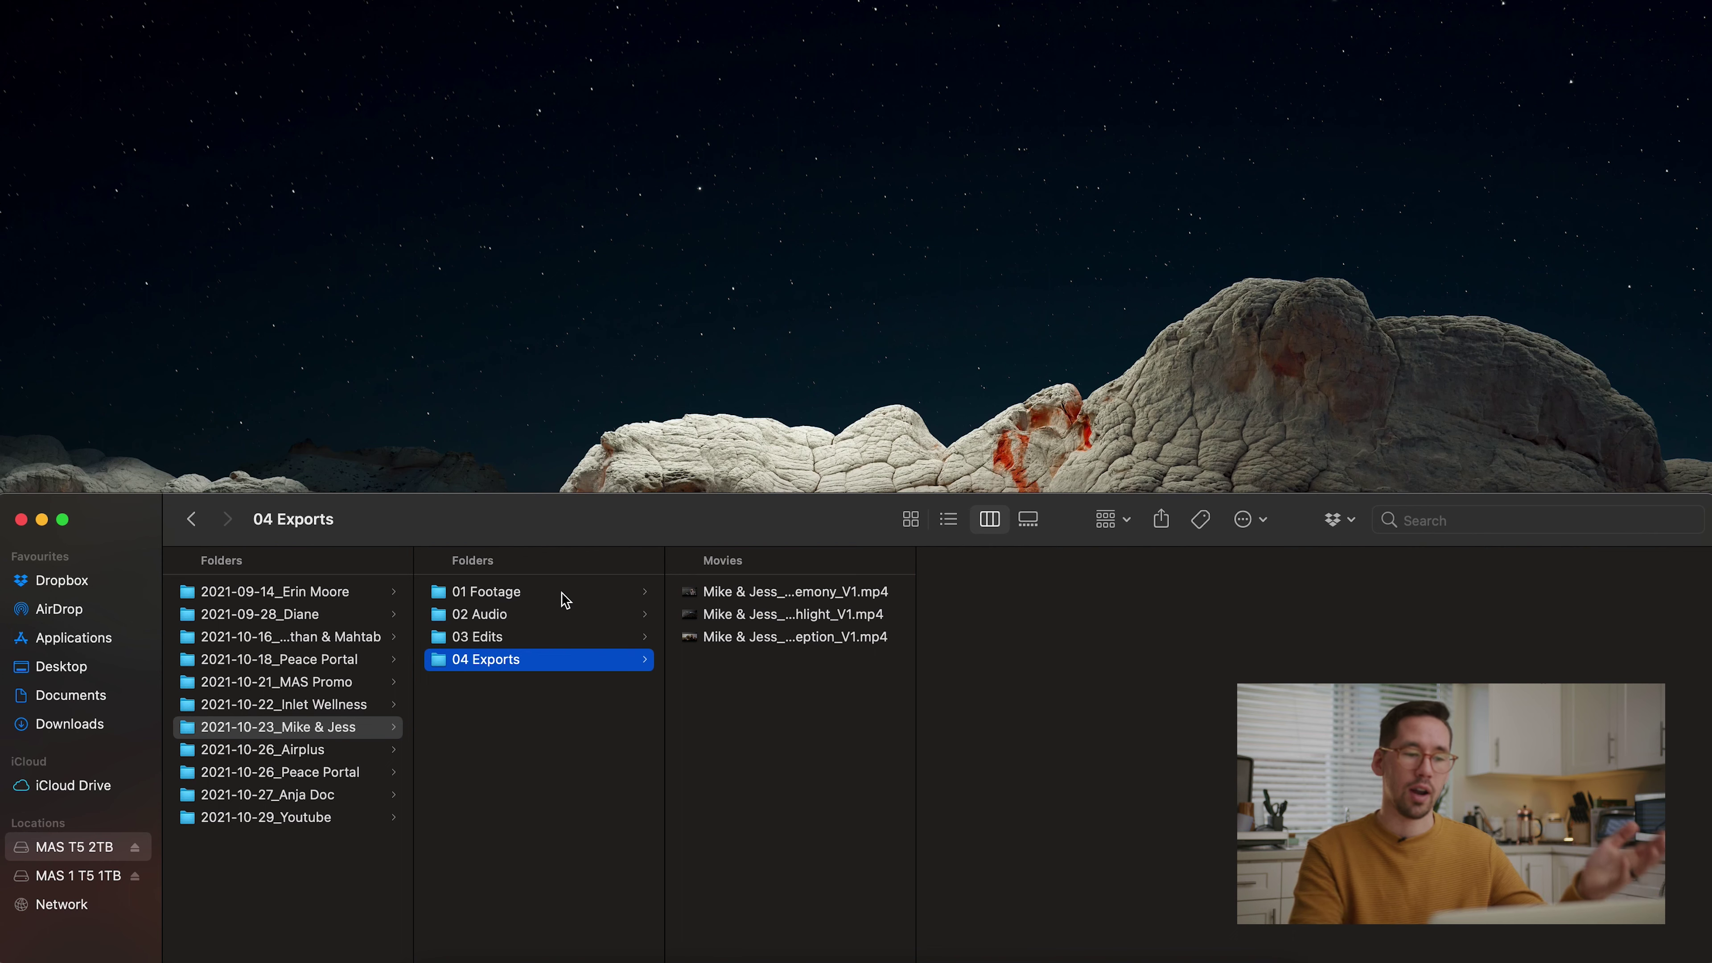
Open 03 Edits, switch to the V5 project in Premiere Pro and inspect the ender clip and Adjustment Layer in 03 Graphics
{"action": "left_click", "coordinate": [547, 636]}
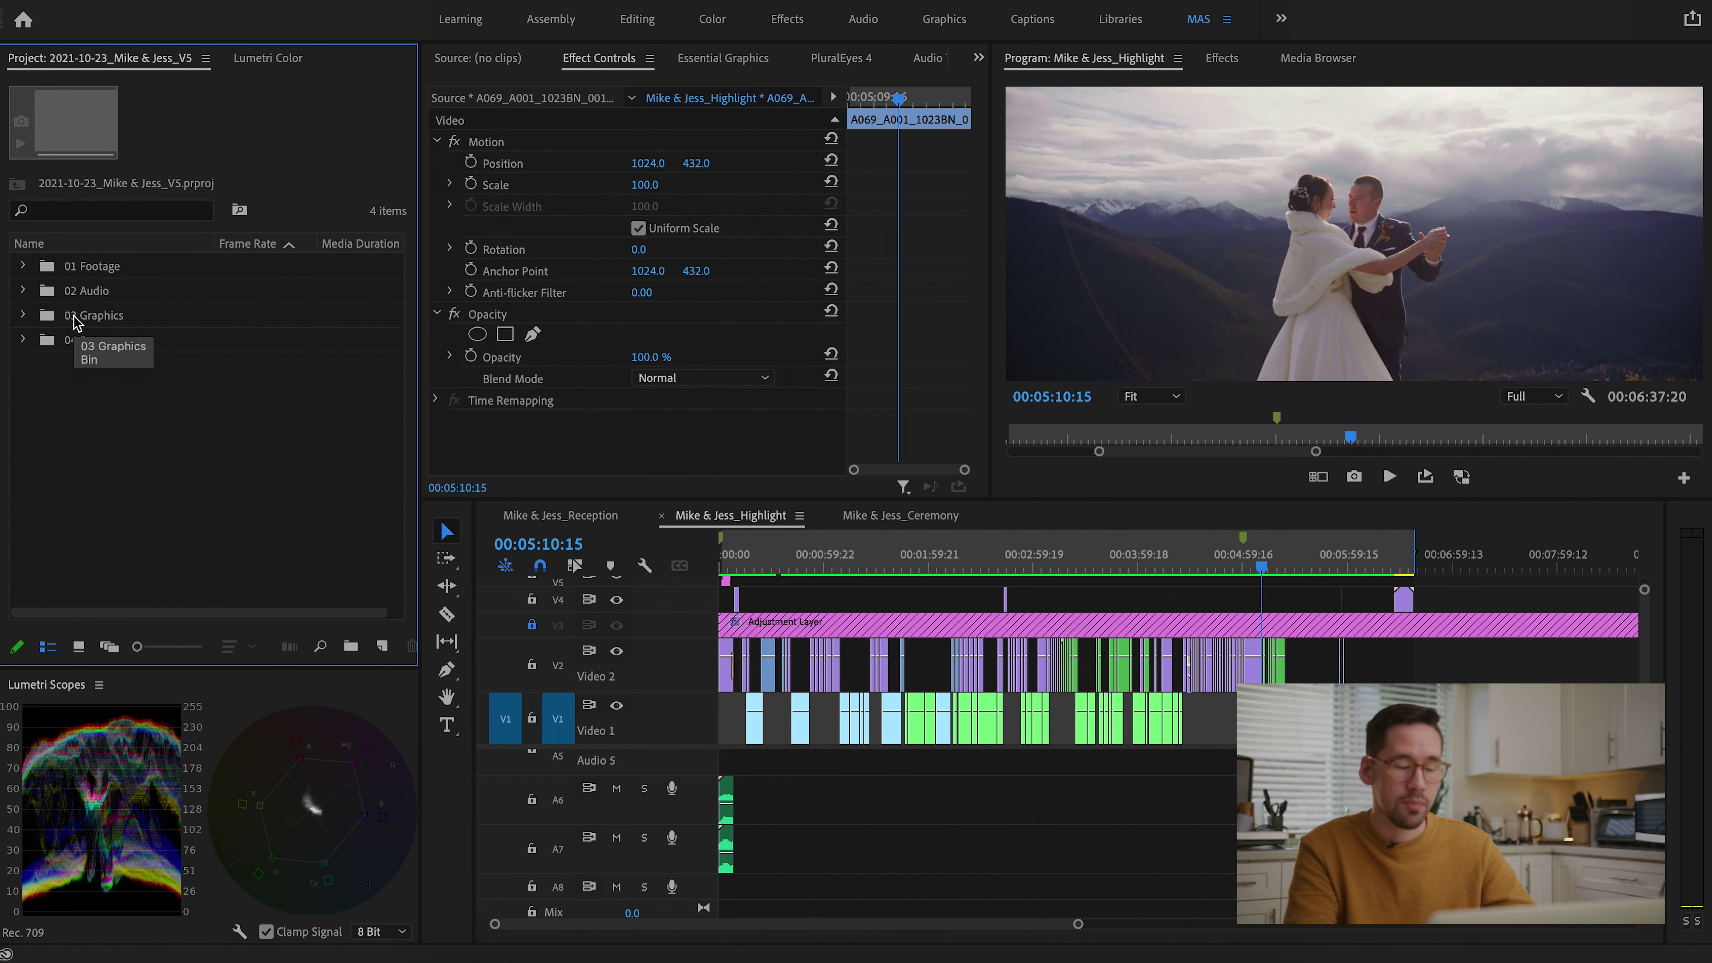
{"action": "left_click", "coordinate": [24, 315]}
{"action": "left_click", "coordinate": [121, 366]}
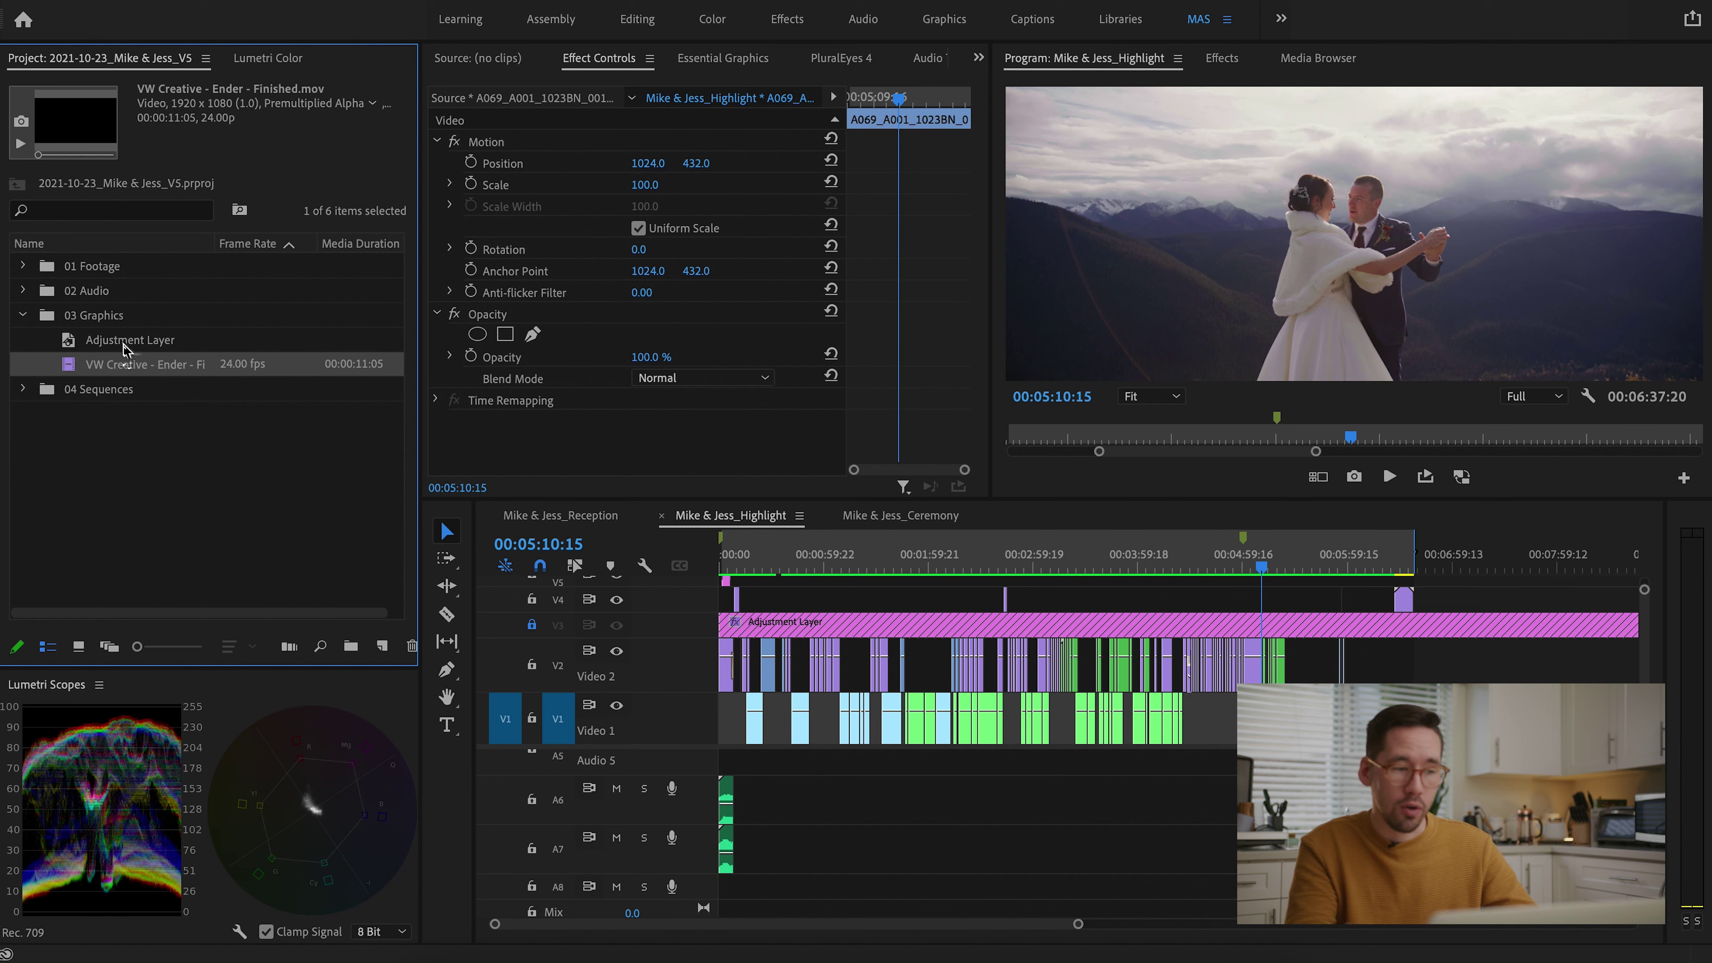
{"action": "left_click_drag", "start_coordinate": [126, 341], "coordinate": [169, 342]}
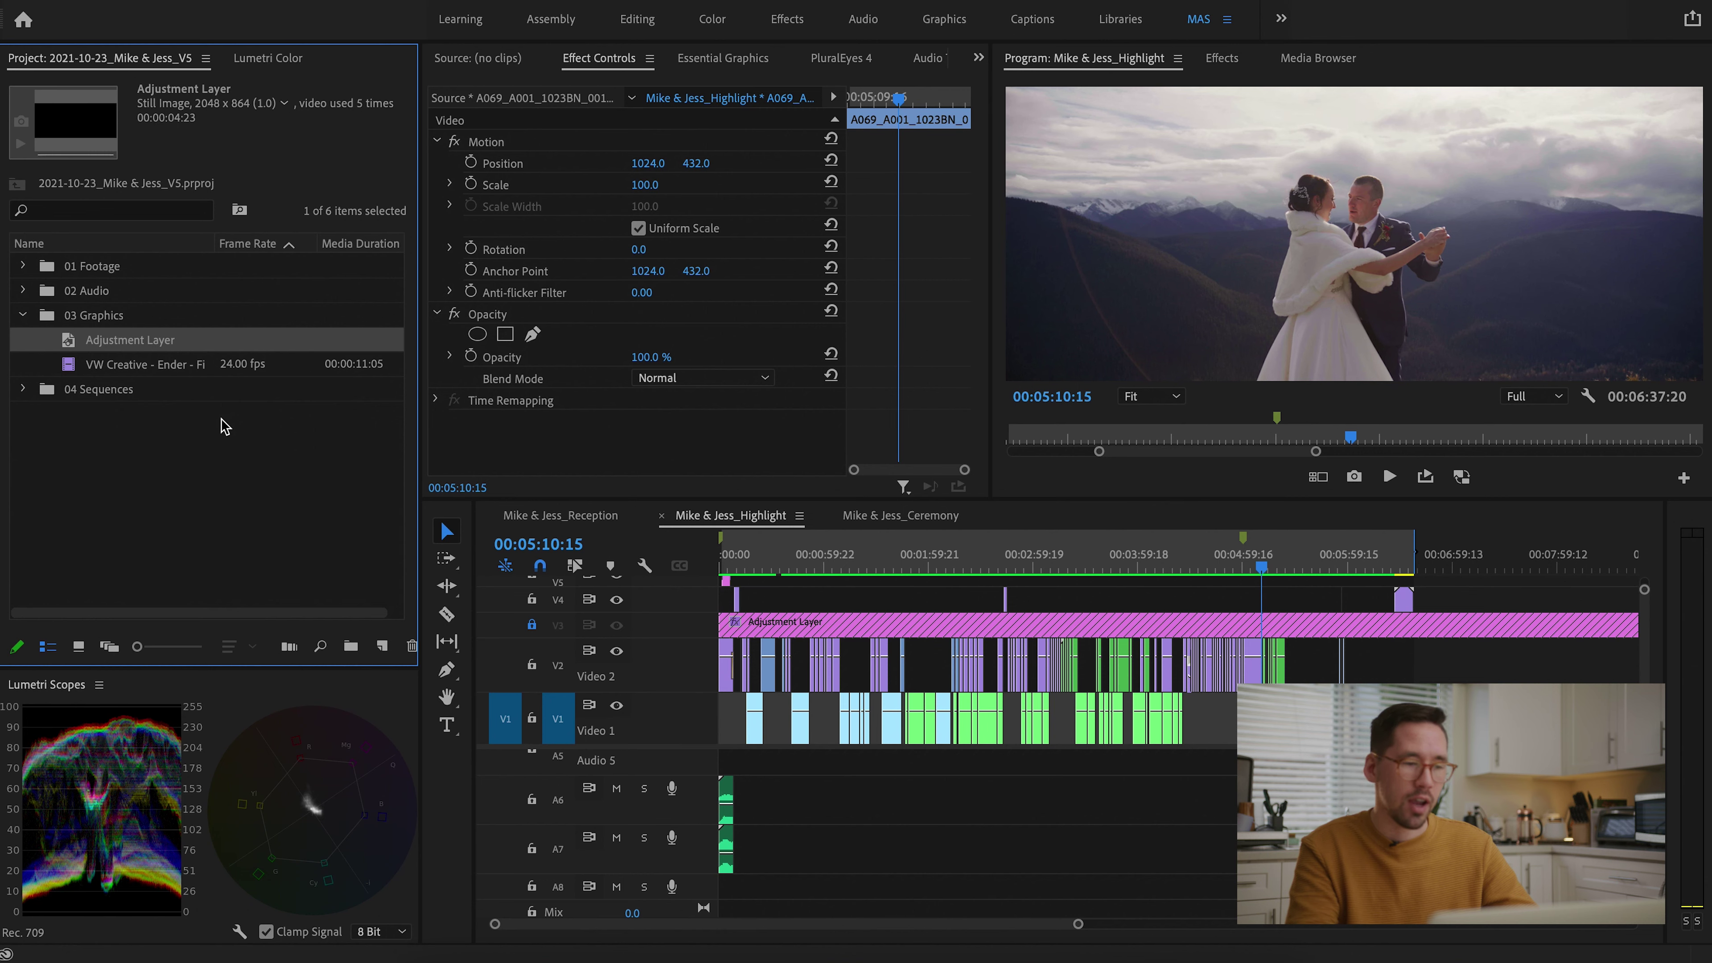
Look over the types of new items that can be created in the project, and close the list without choosing one
{"action": "left_click", "coordinate": [311, 552]}
{"action": "left_click", "coordinate": [382, 646]}
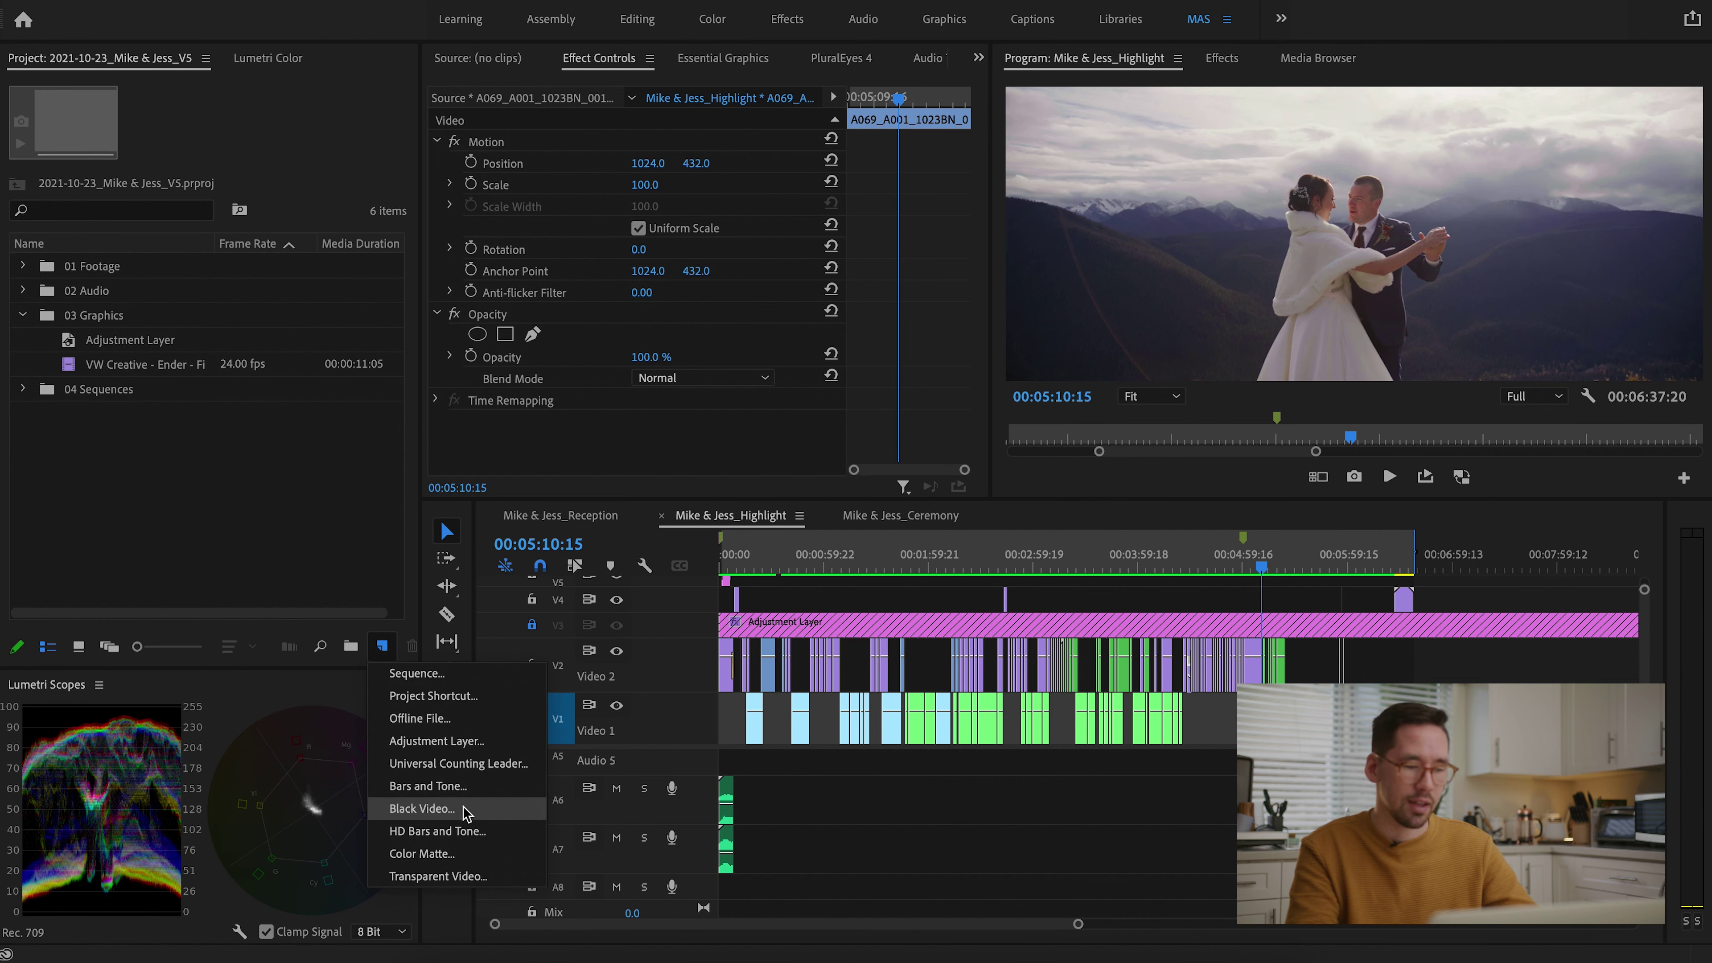
{"action": "left_click", "coordinate": [311, 524]}
Collapse the 03 Graphics bin and expand the 04 Sequences bin
{"action": "left_click", "coordinate": [108, 321]}
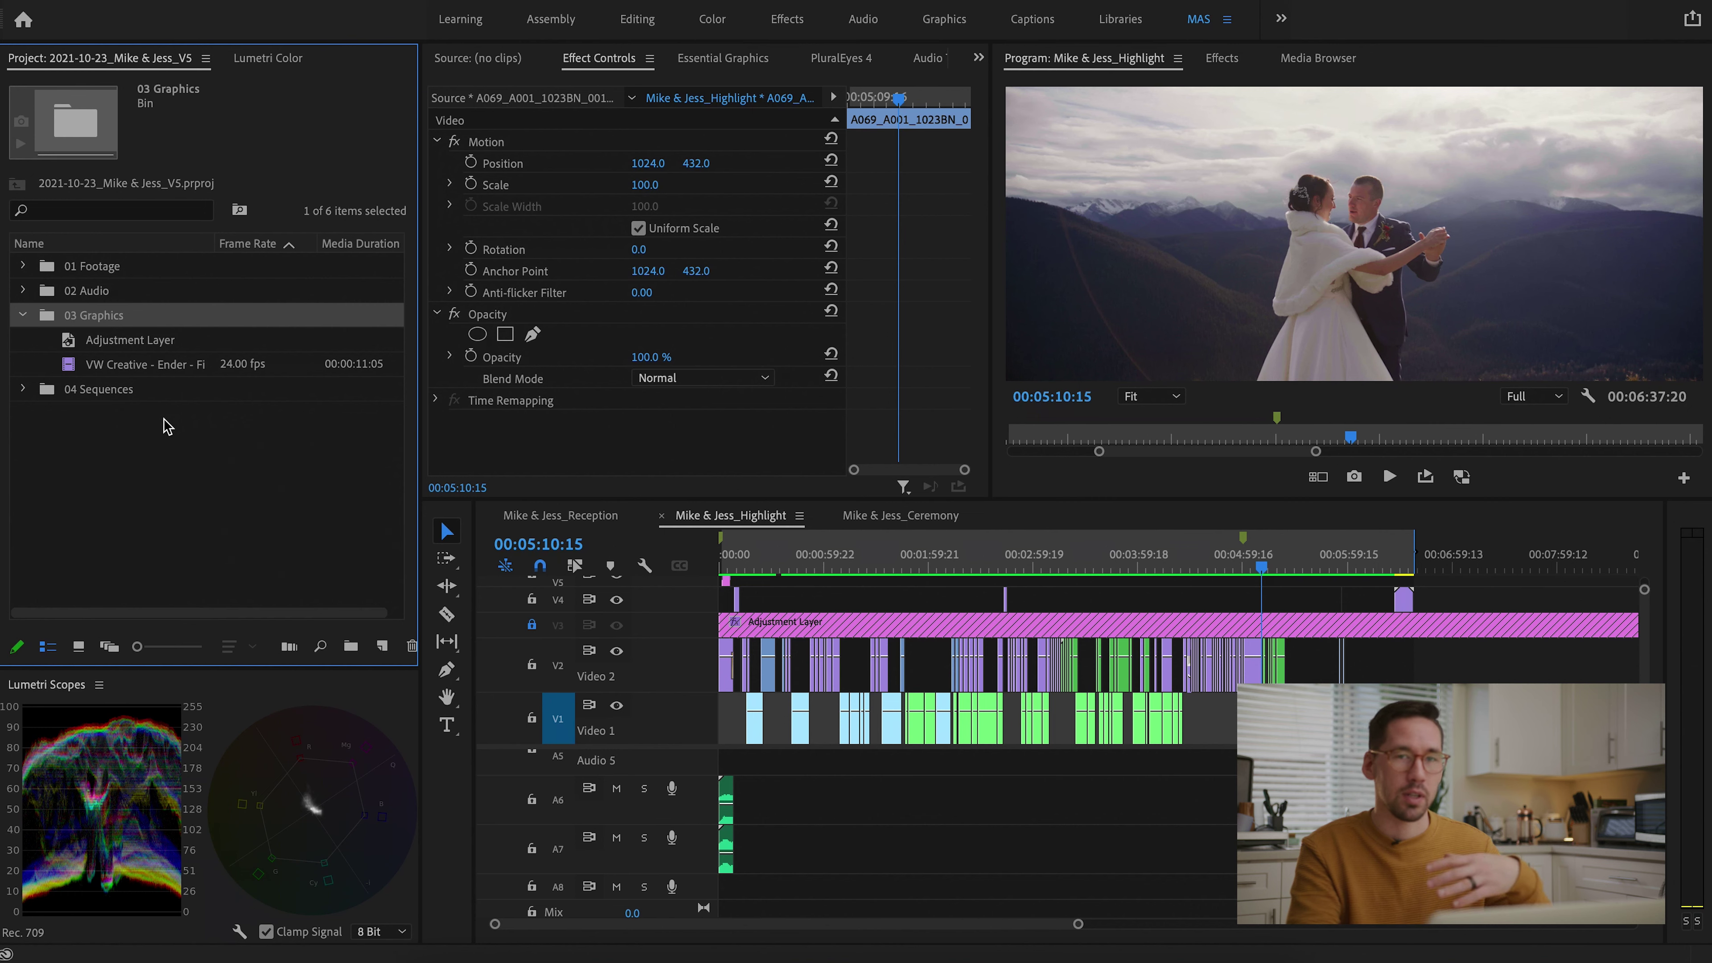
{"action": "left_click", "coordinate": [22, 315]}
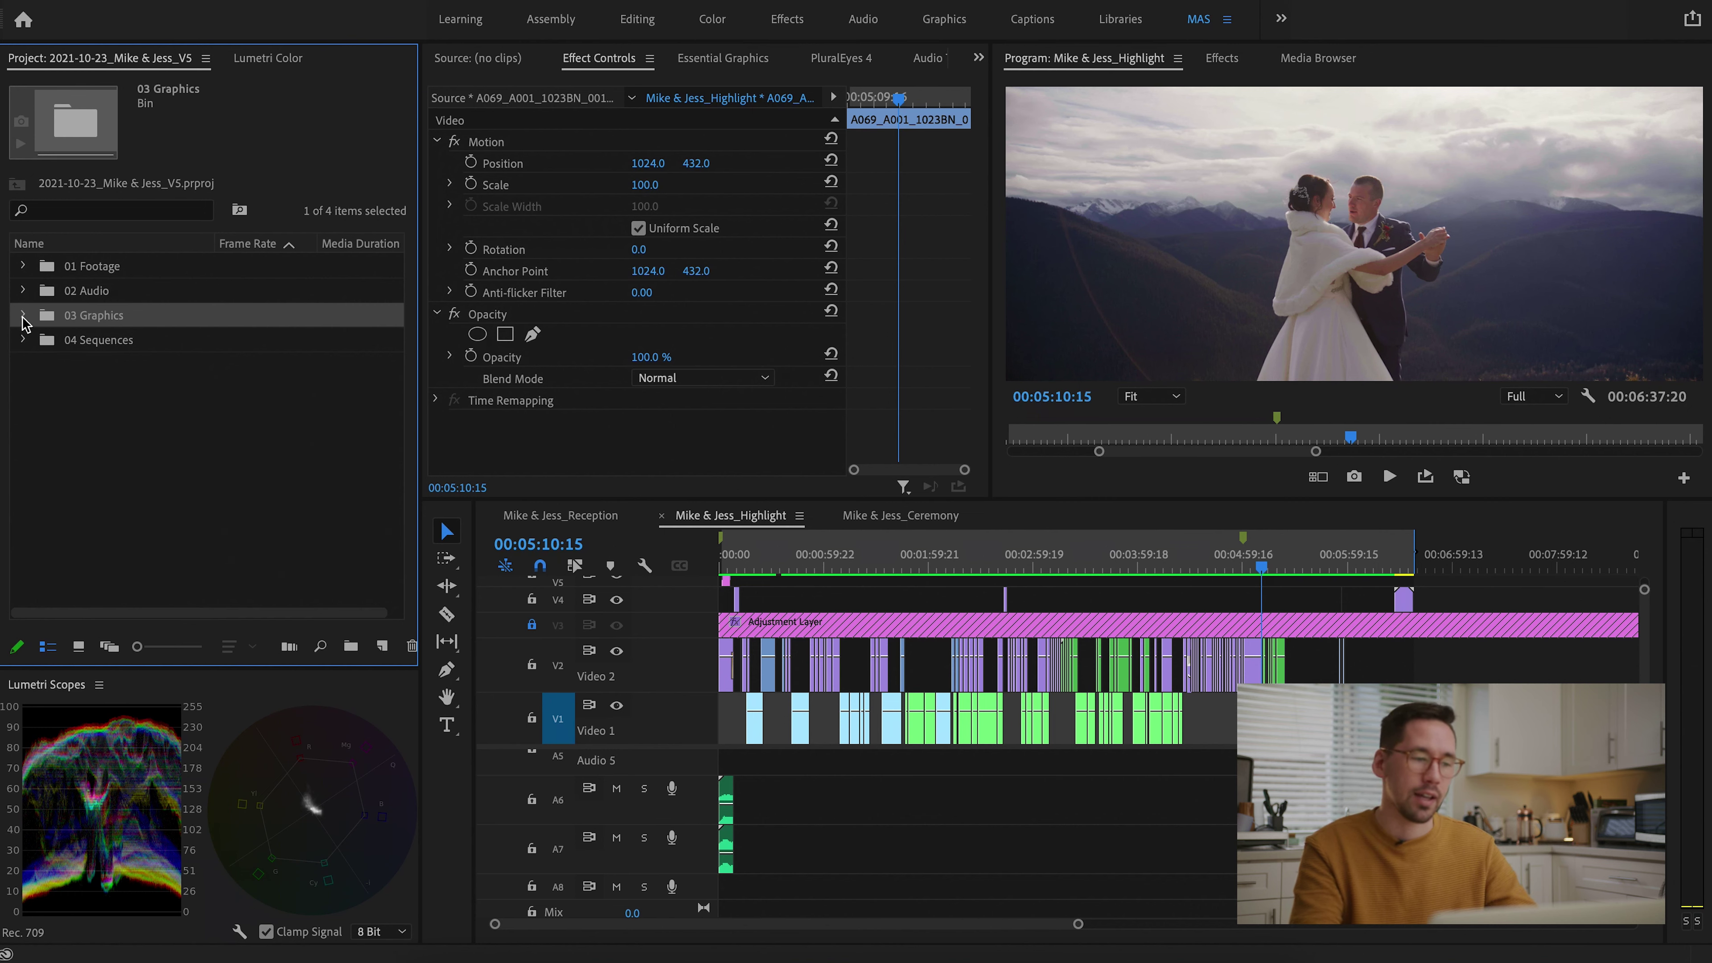
{"action": "left_click", "coordinate": [22, 341]}
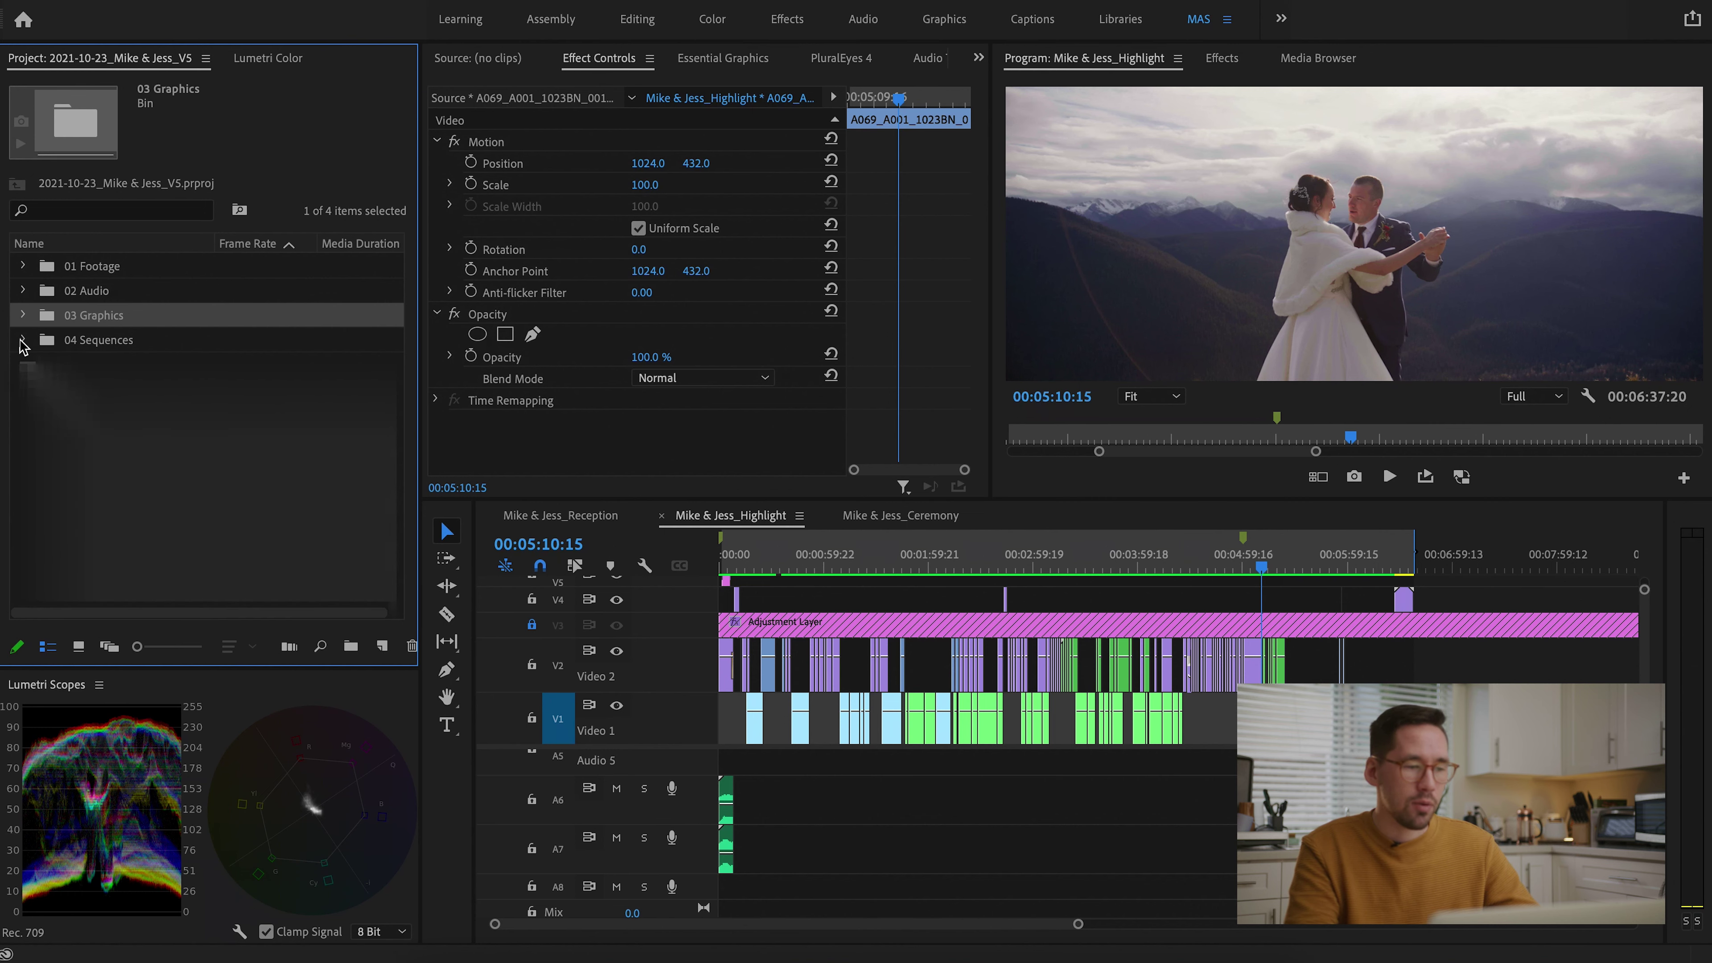
Collapse the 04 Sequences bin and expand the 01 Footage bin
{"action": "left_click", "coordinate": [22, 341]}
{"action": "left_click", "coordinate": [117, 414]}
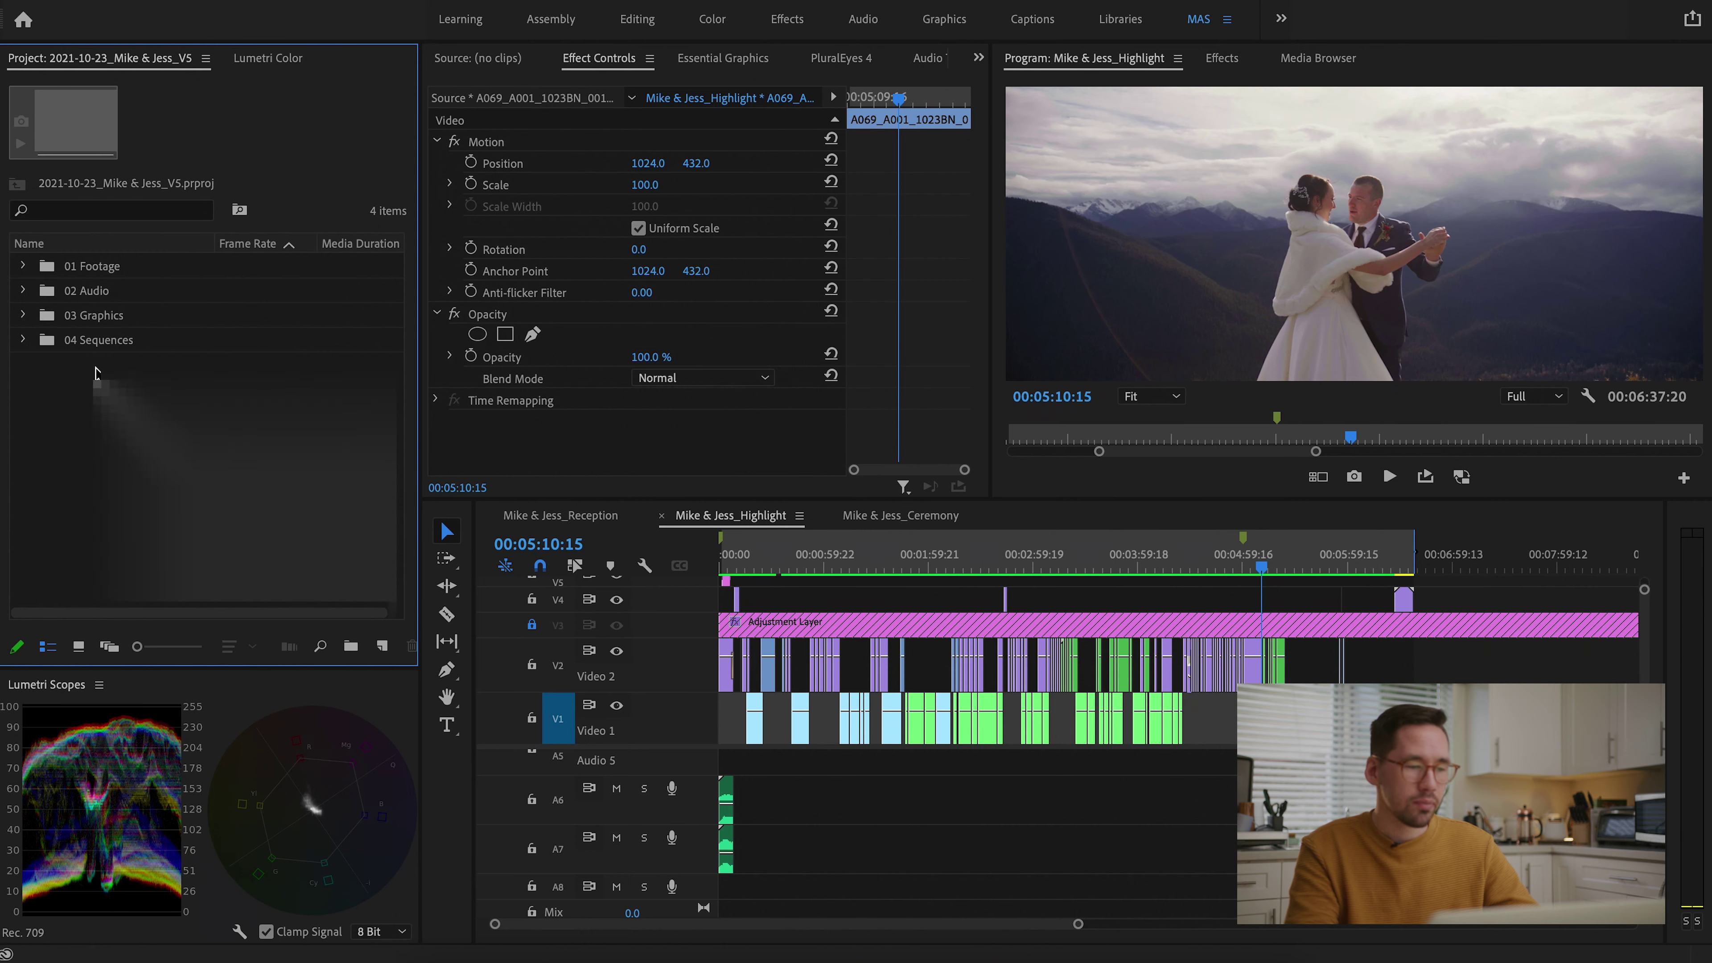
{"action": "left_click", "coordinate": [22, 268]}
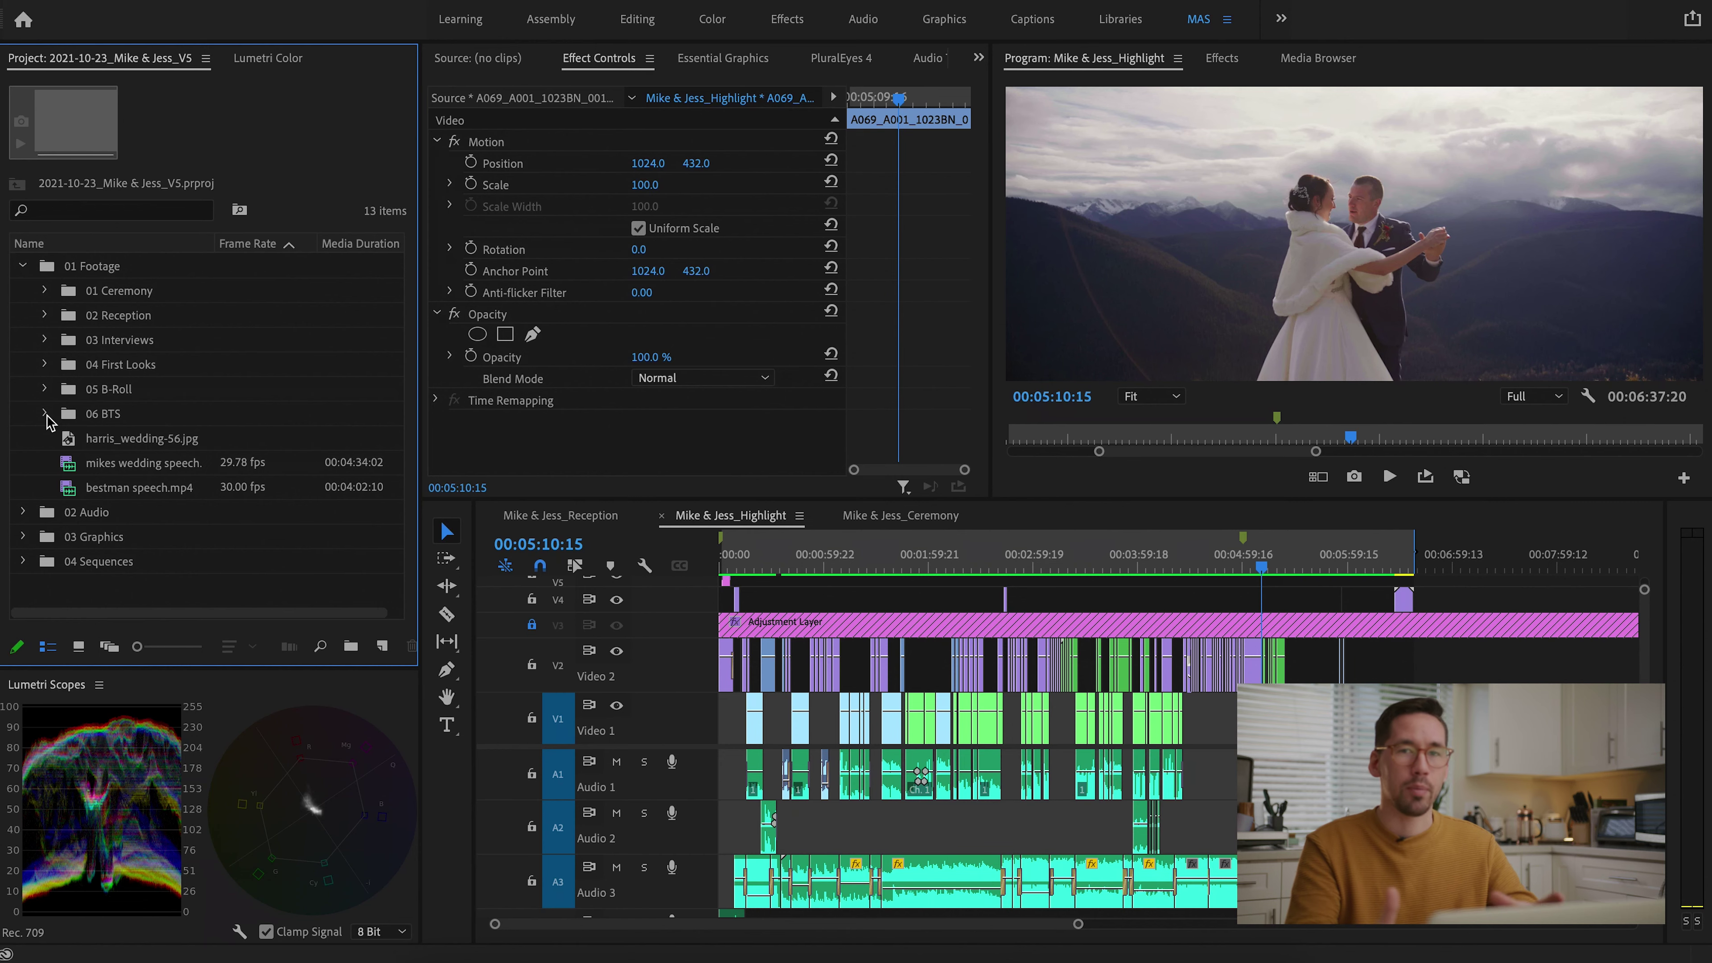
Switch to Finder, select the project's 01 Footage and 02 Audio folders together, and open 01 Footage to view its camera folders
{"action": "left_click", "coordinate": [424, 954]}
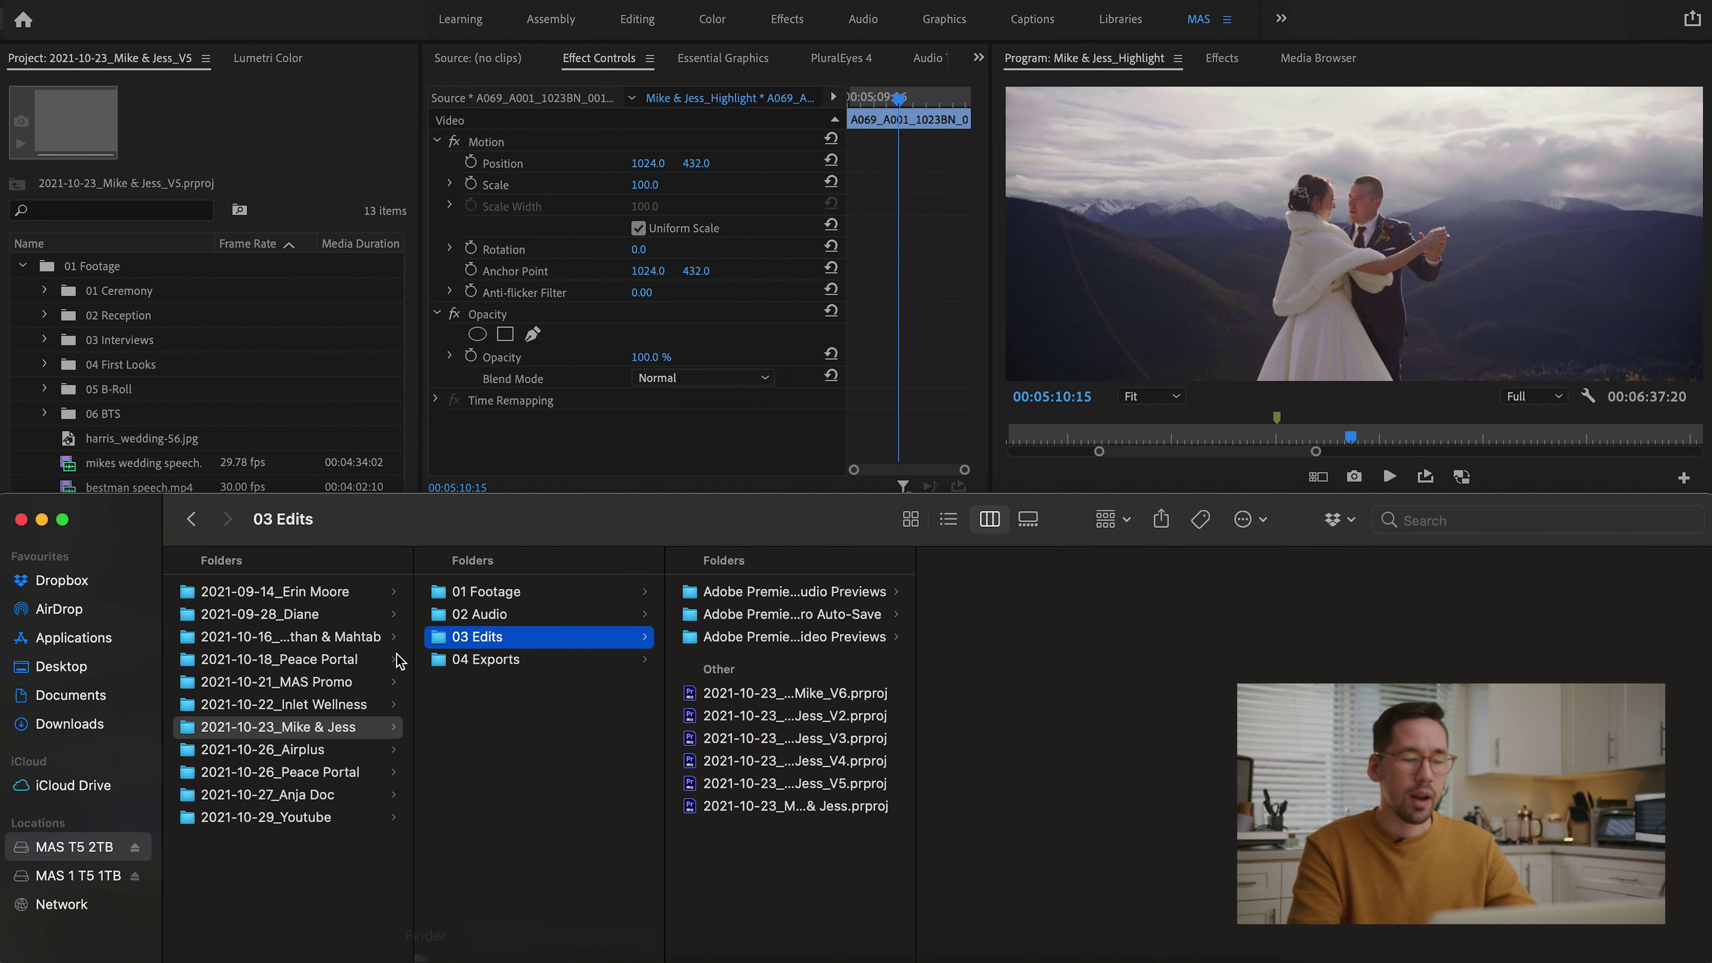
{"action": "left_click", "coordinate": [494, 594]}
{"action": "left_click", "coordinate": [502, 615]}
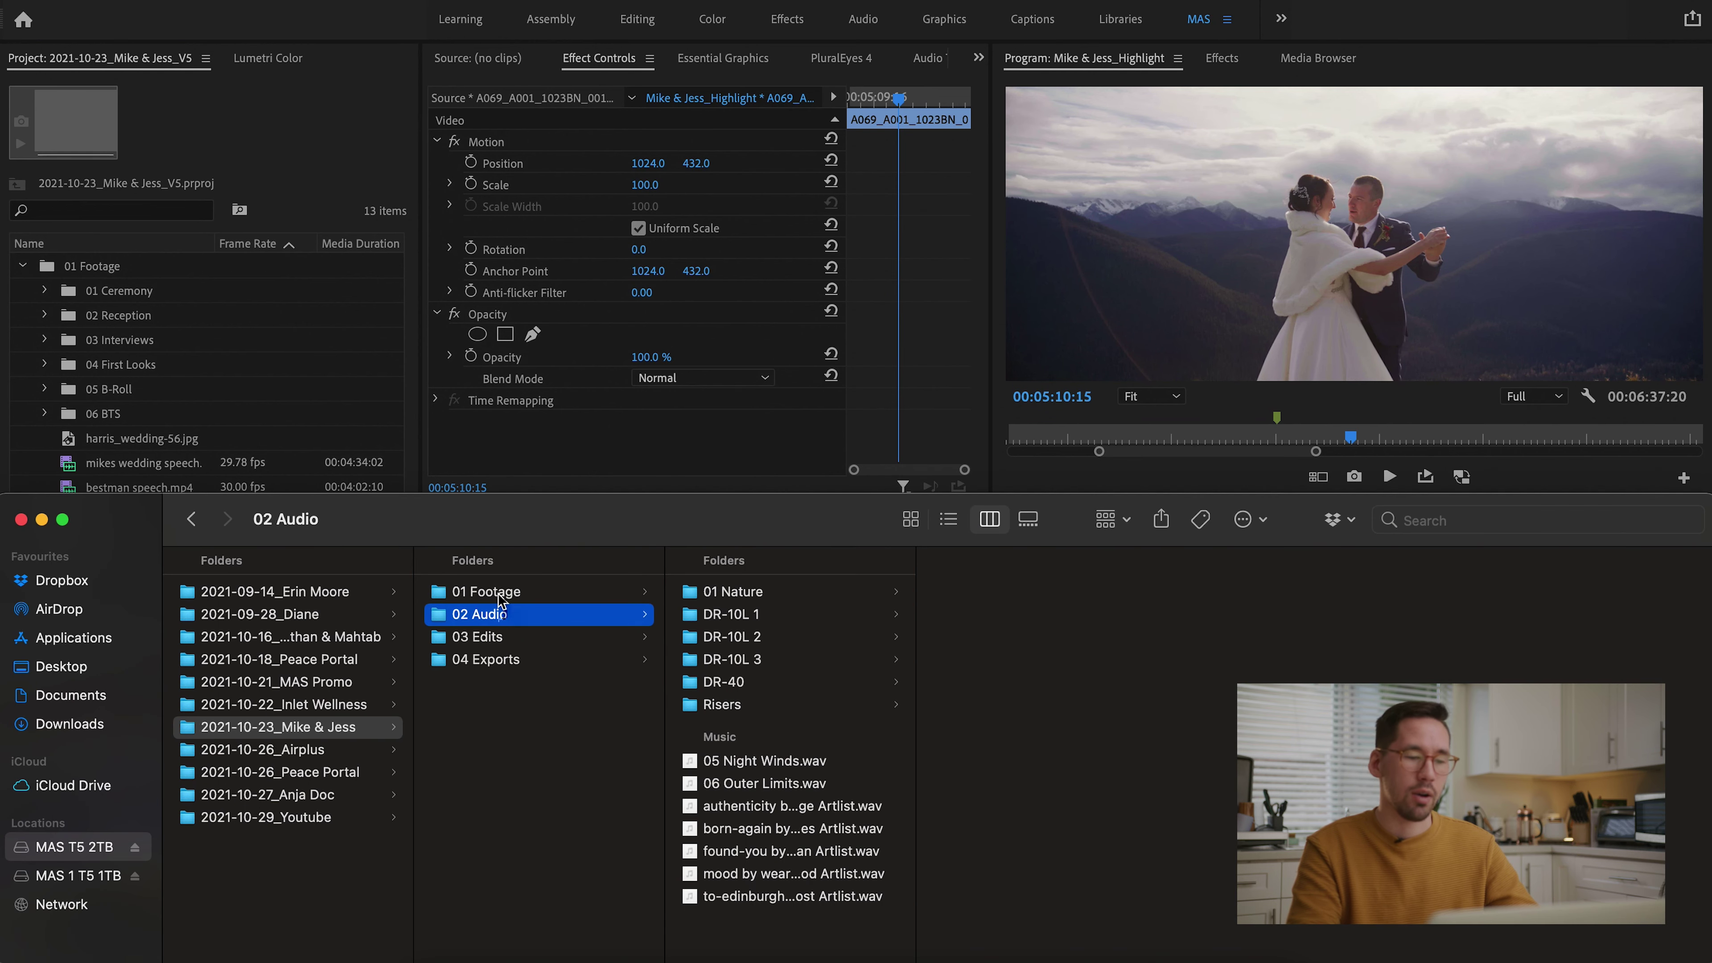
{"action": "left_click", "coordinate": [502, 593], "text": "shift"}
{"action": "left_click_drag", "start_coordinate": [539, 597], "coordinate": [110, 285]}
{"action": "left_click", "coordinate": [549, 581]}
{"action": "left_click", "coordinate": [553, 592]}
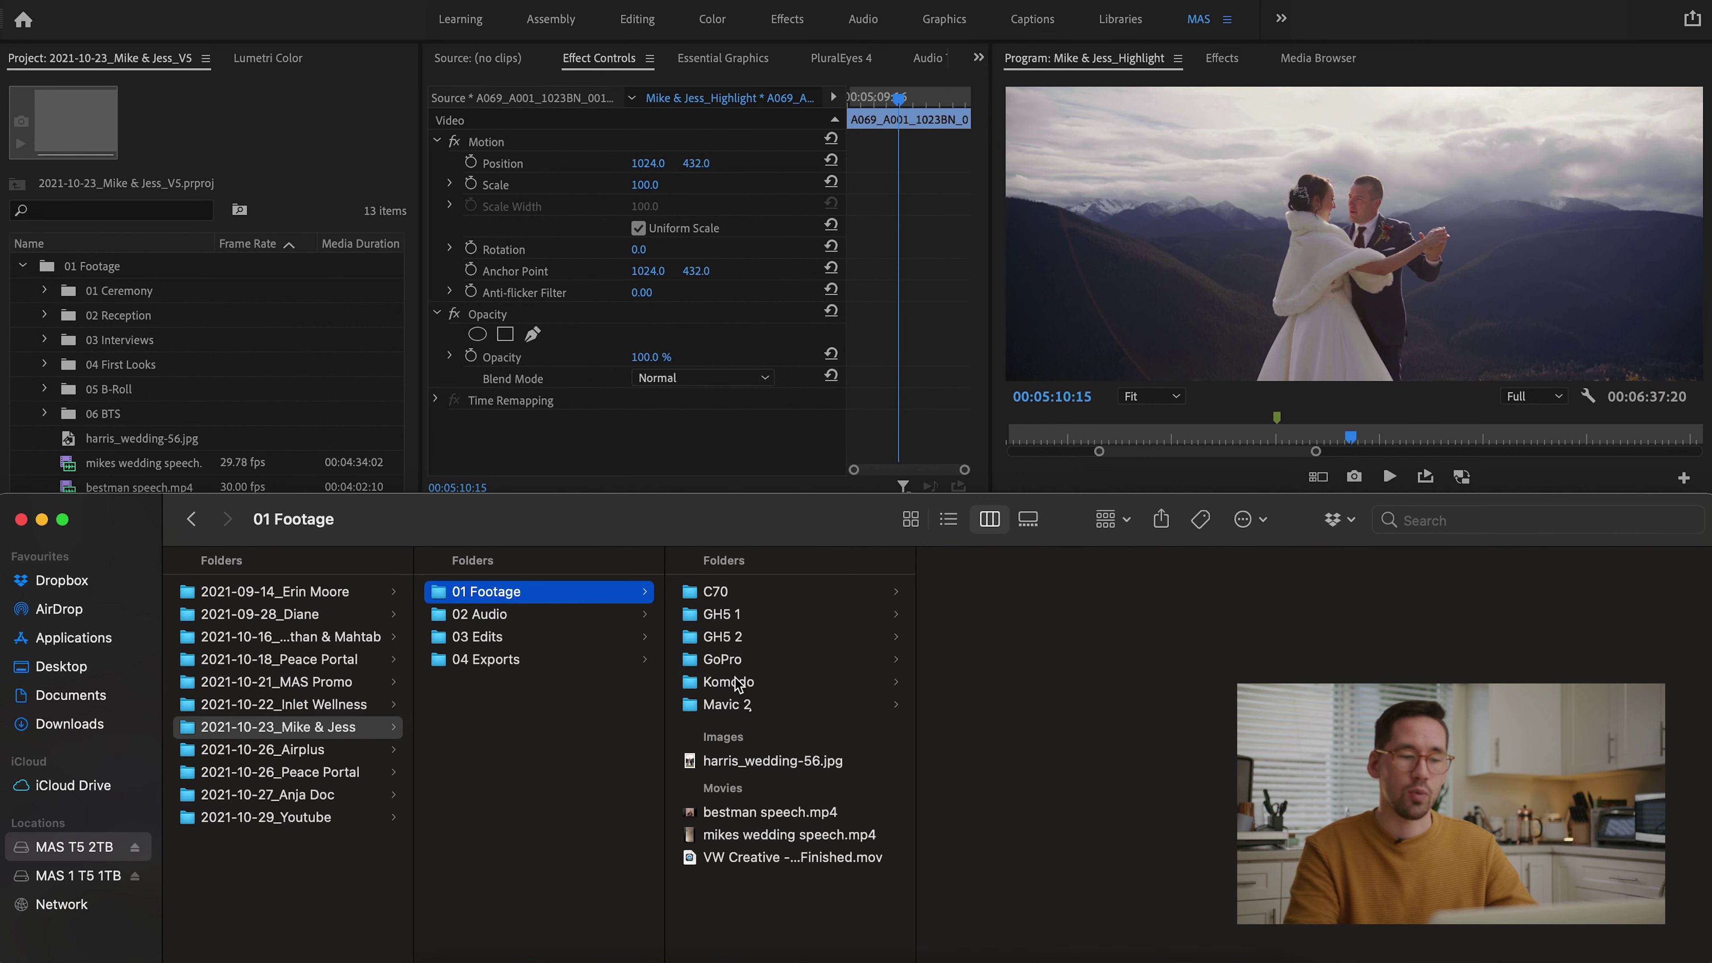
Switch back to Premiere Pro and go through the scene bins in 01 Footage from 01 Ceremony to 05 B-Roll
{"action": "left_click", "coordinate": [174, 368]}
{"action": "left_click", "coordinate": [101, 268]}
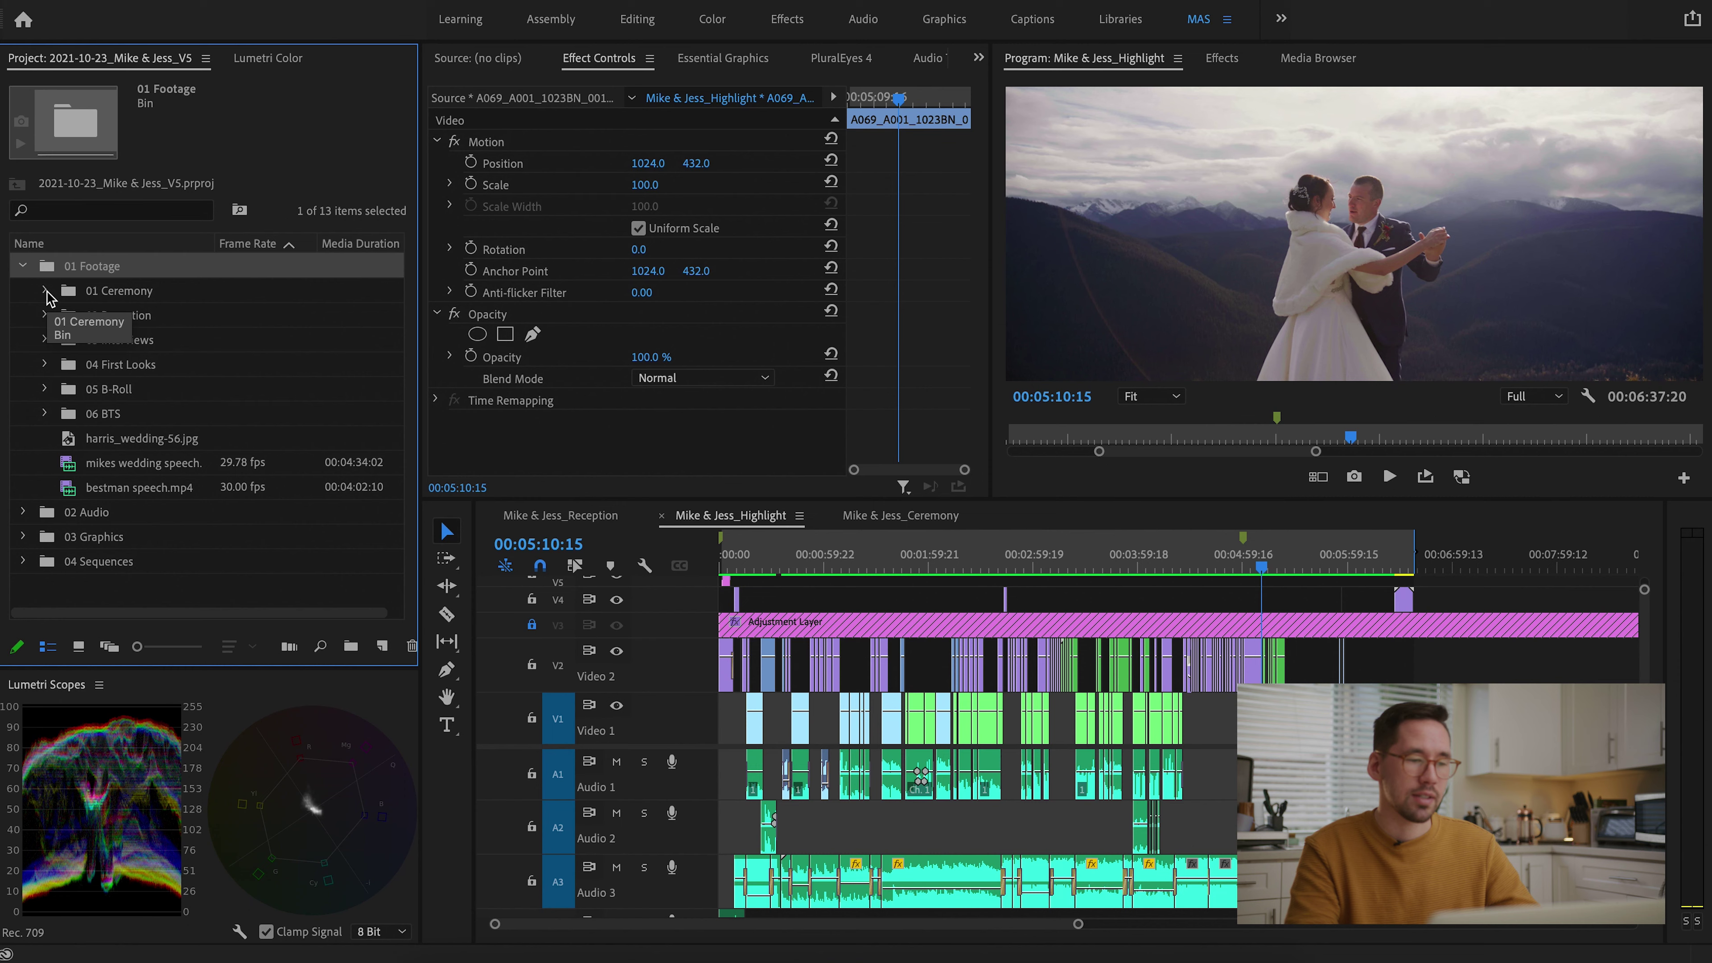
{"action": "left_click", "coordinate": [151, 396]}
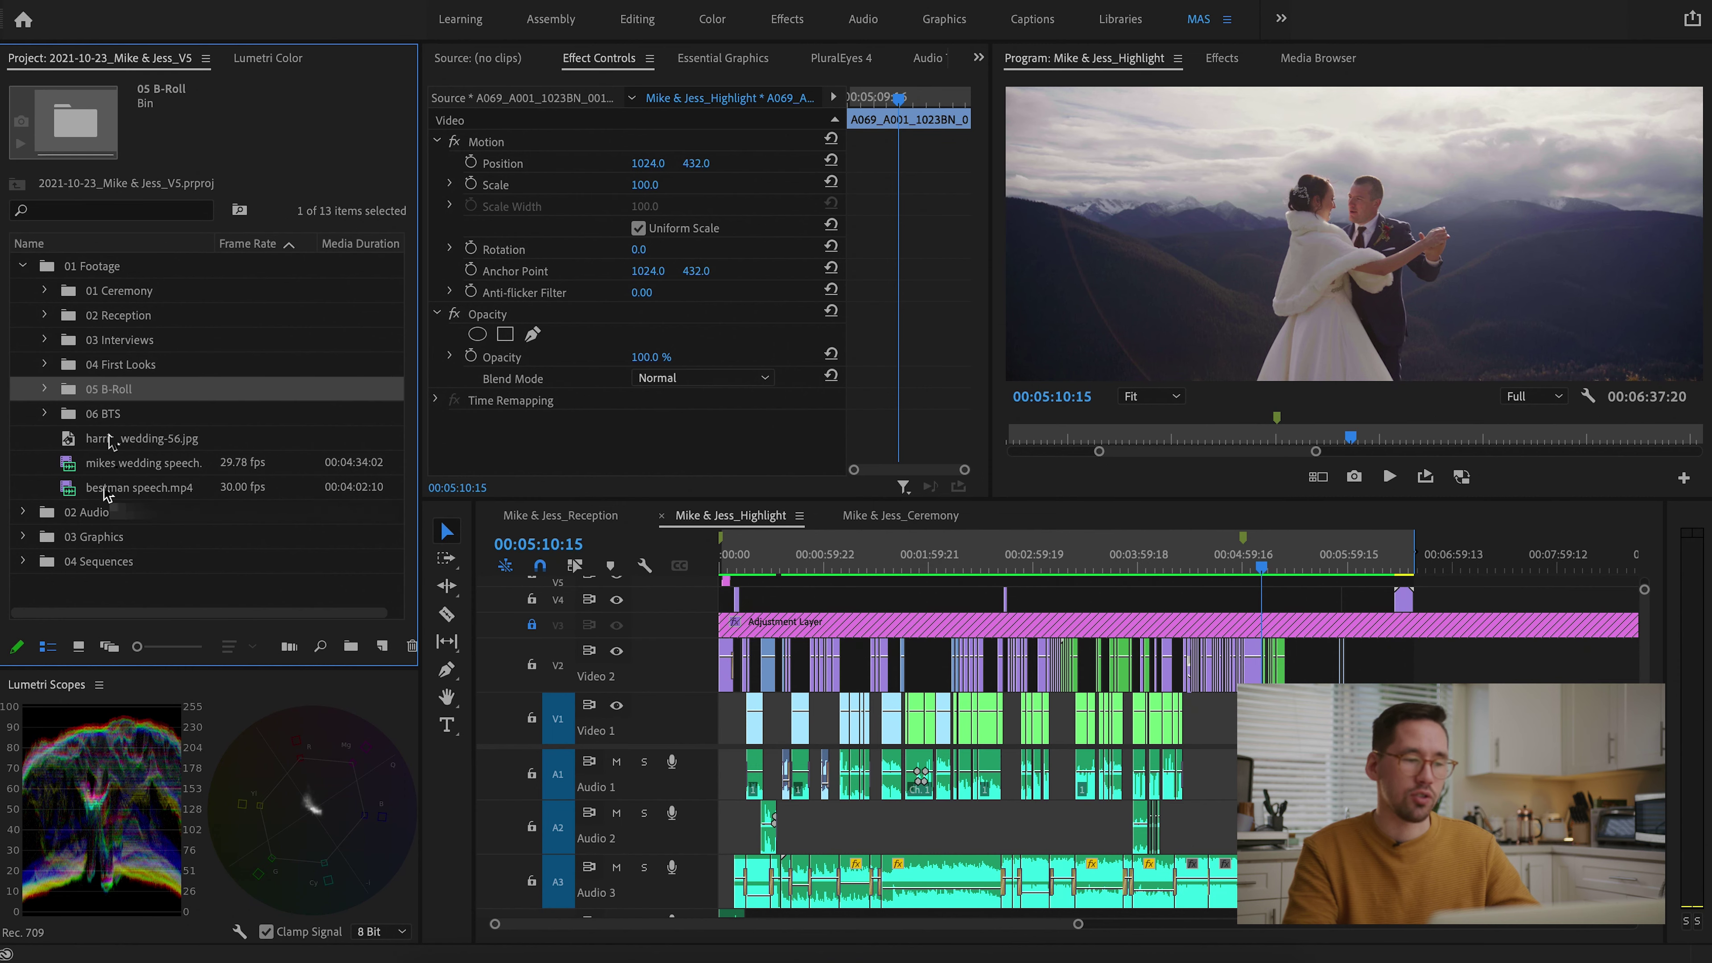
{"action": "left_click", "coordinate": [127, 294]}
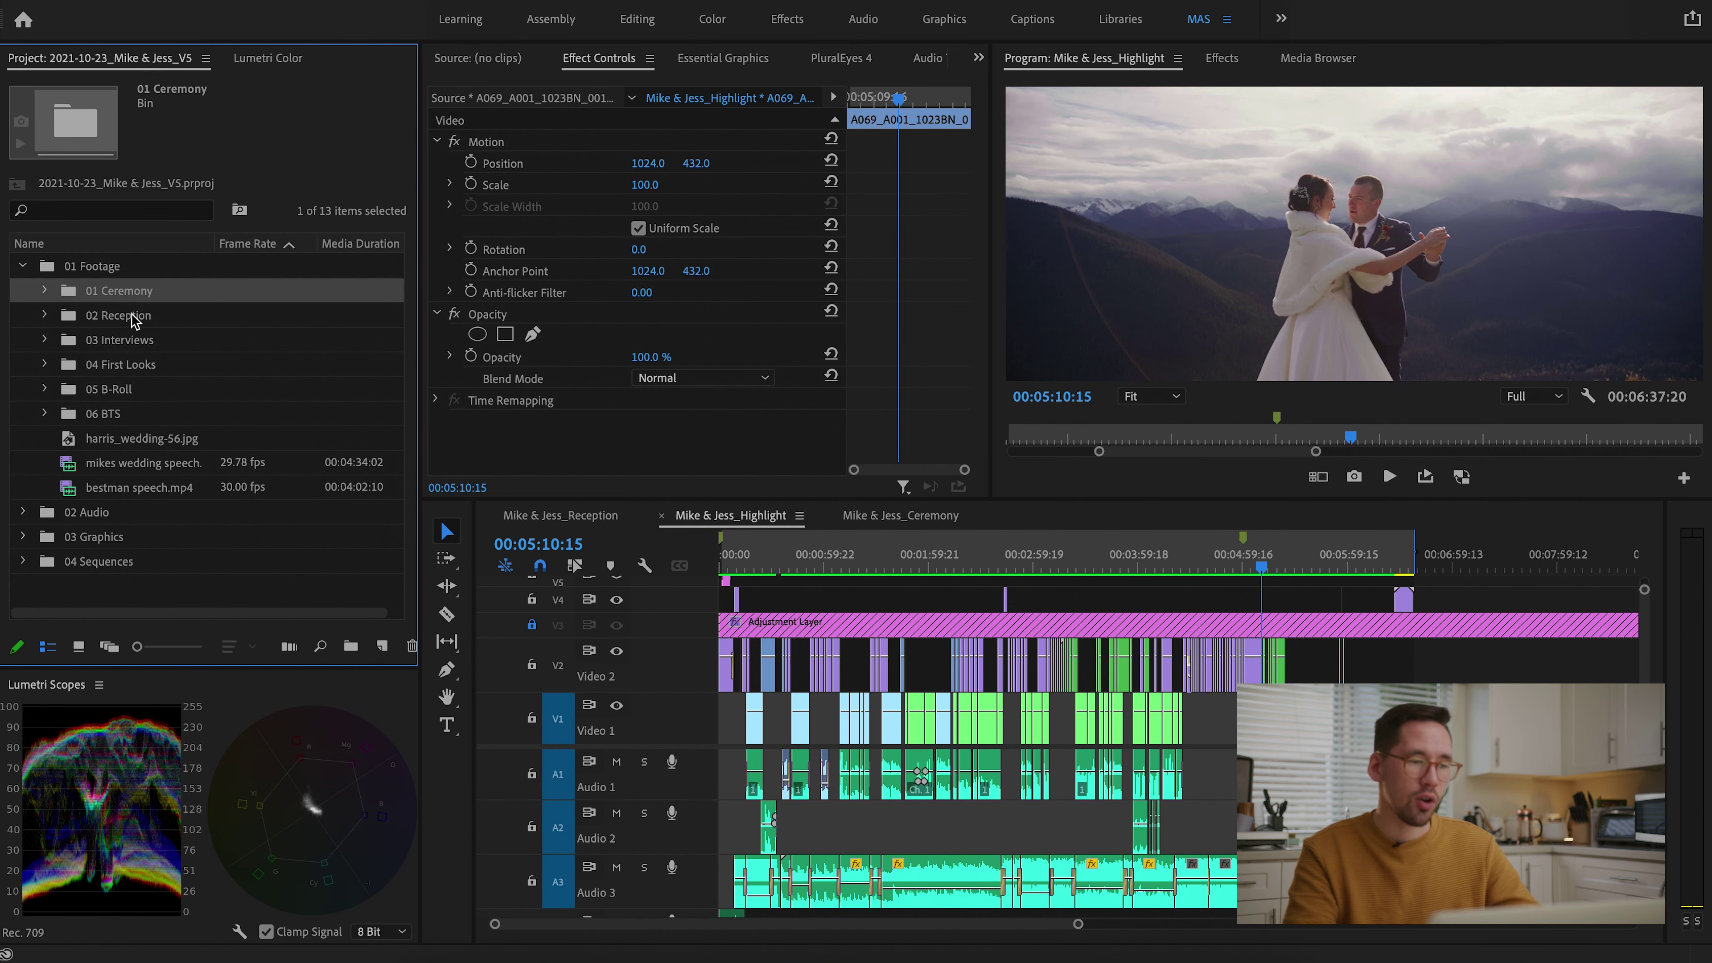
{"action": "left_click", "coordinate": [137, 319]}
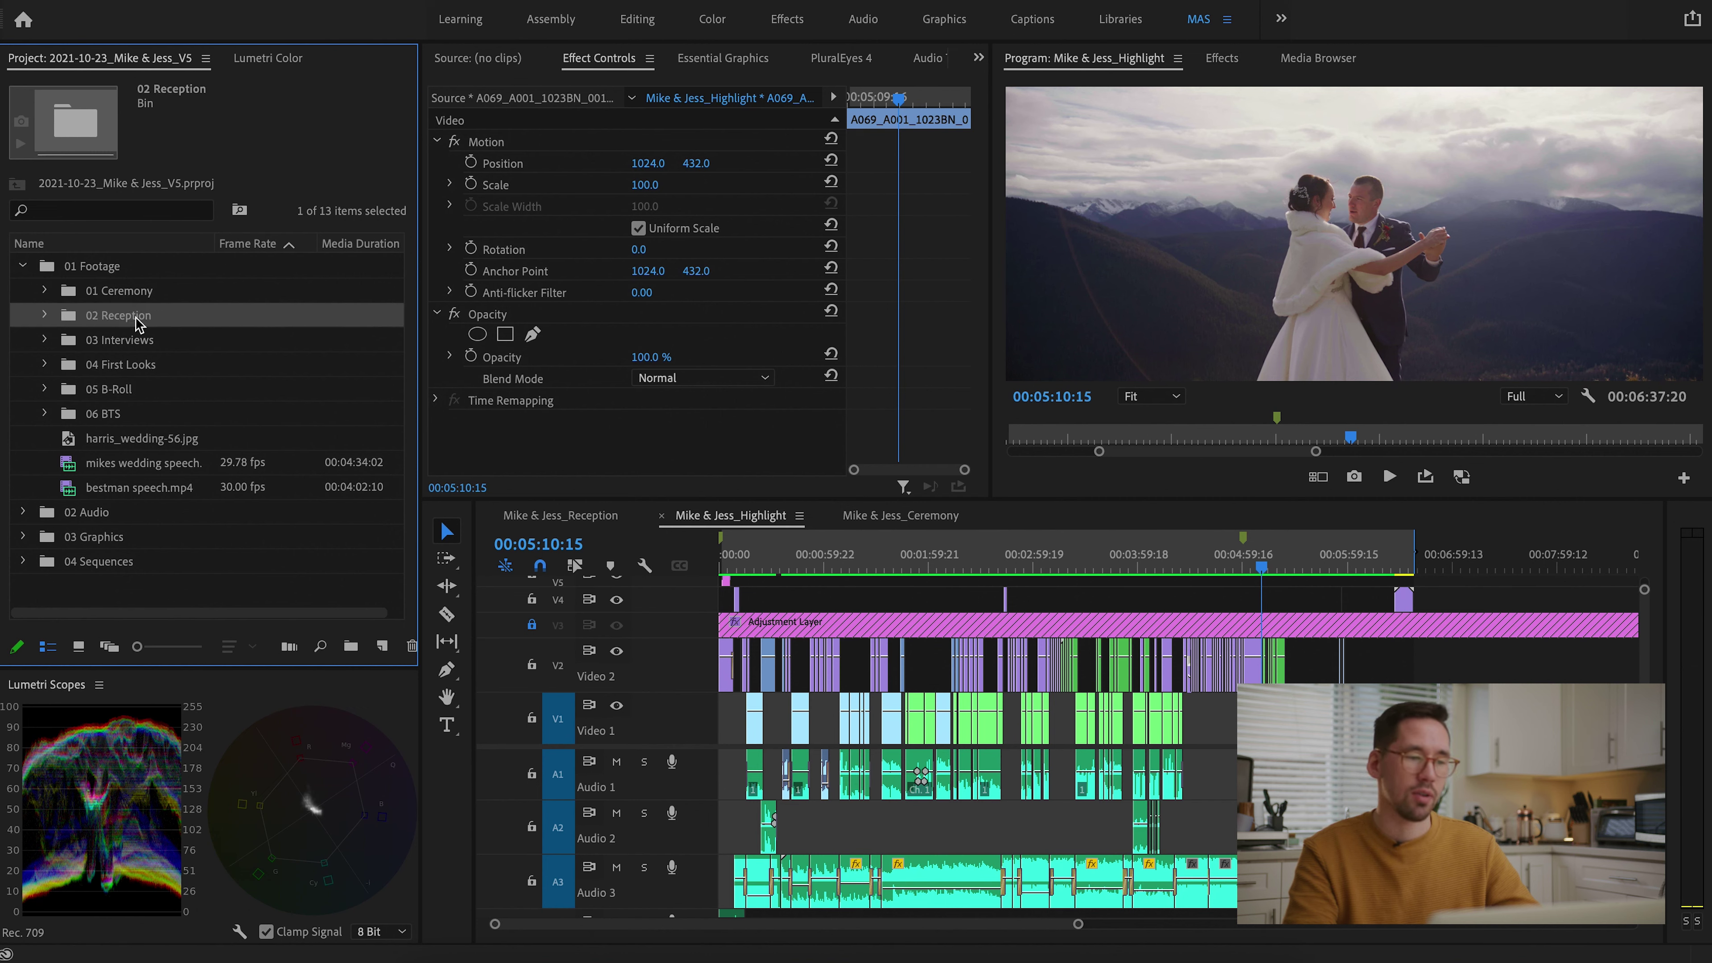
{"action": "left_click", "coordinate": [138, 340]}
{"action": "left_click", "coordinate": [143, 370]}
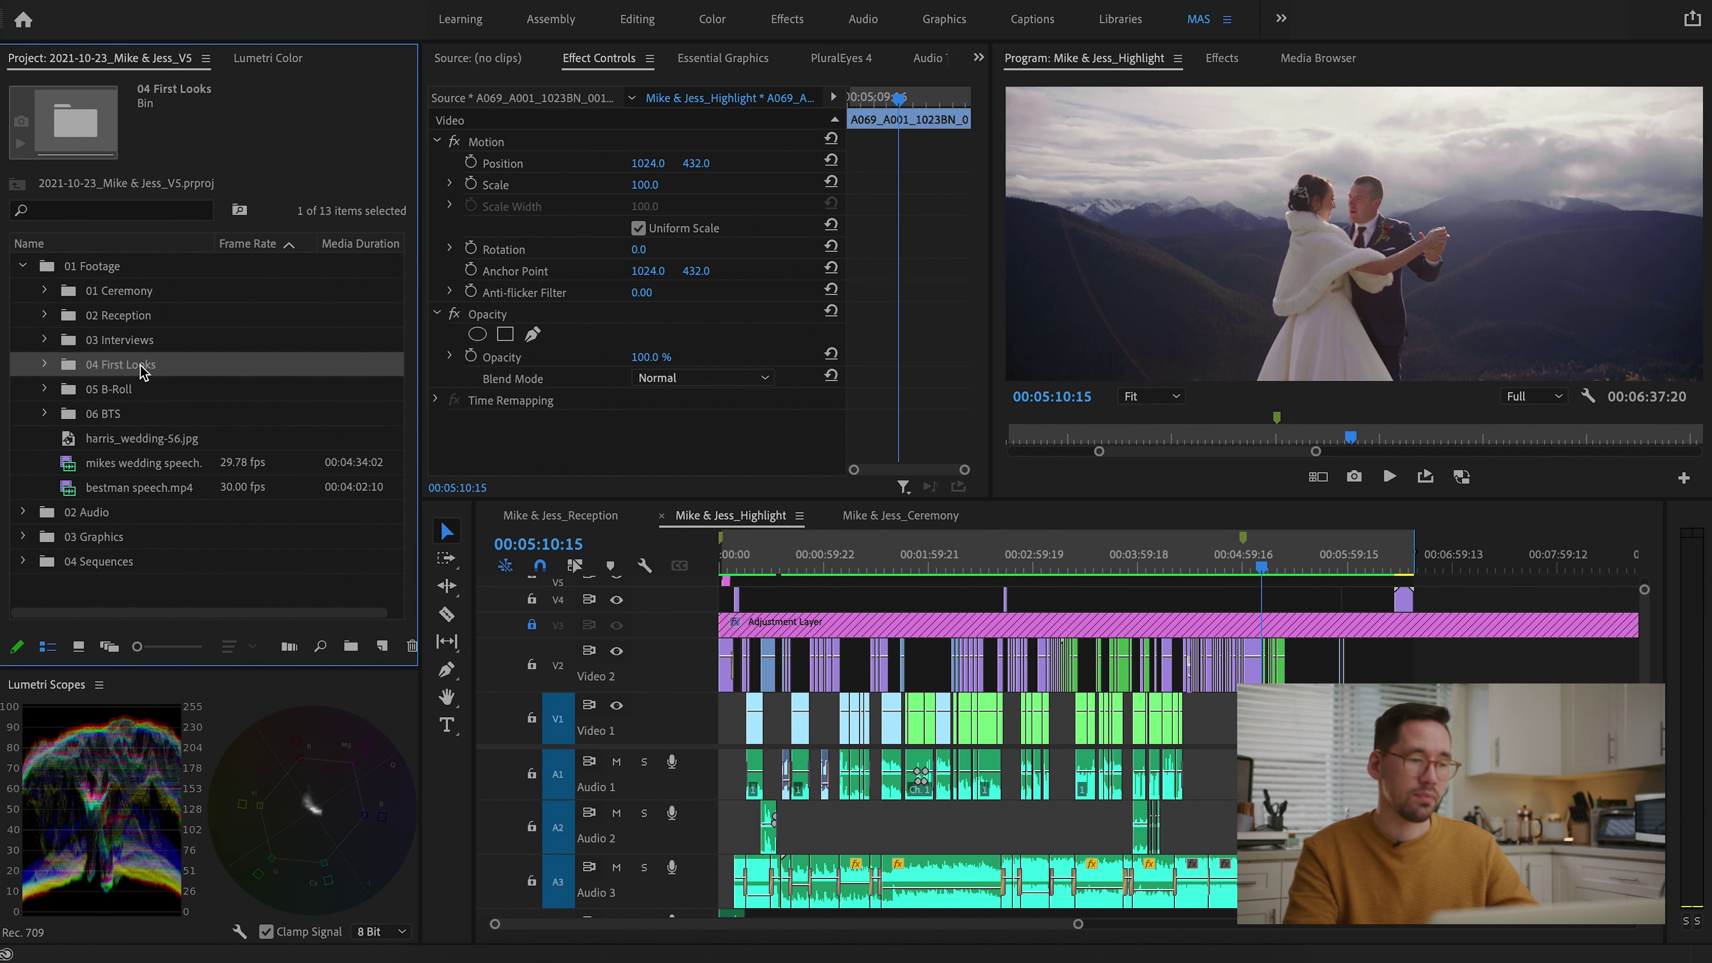
{"action": "left_click", "coordinate": [124, 393]}
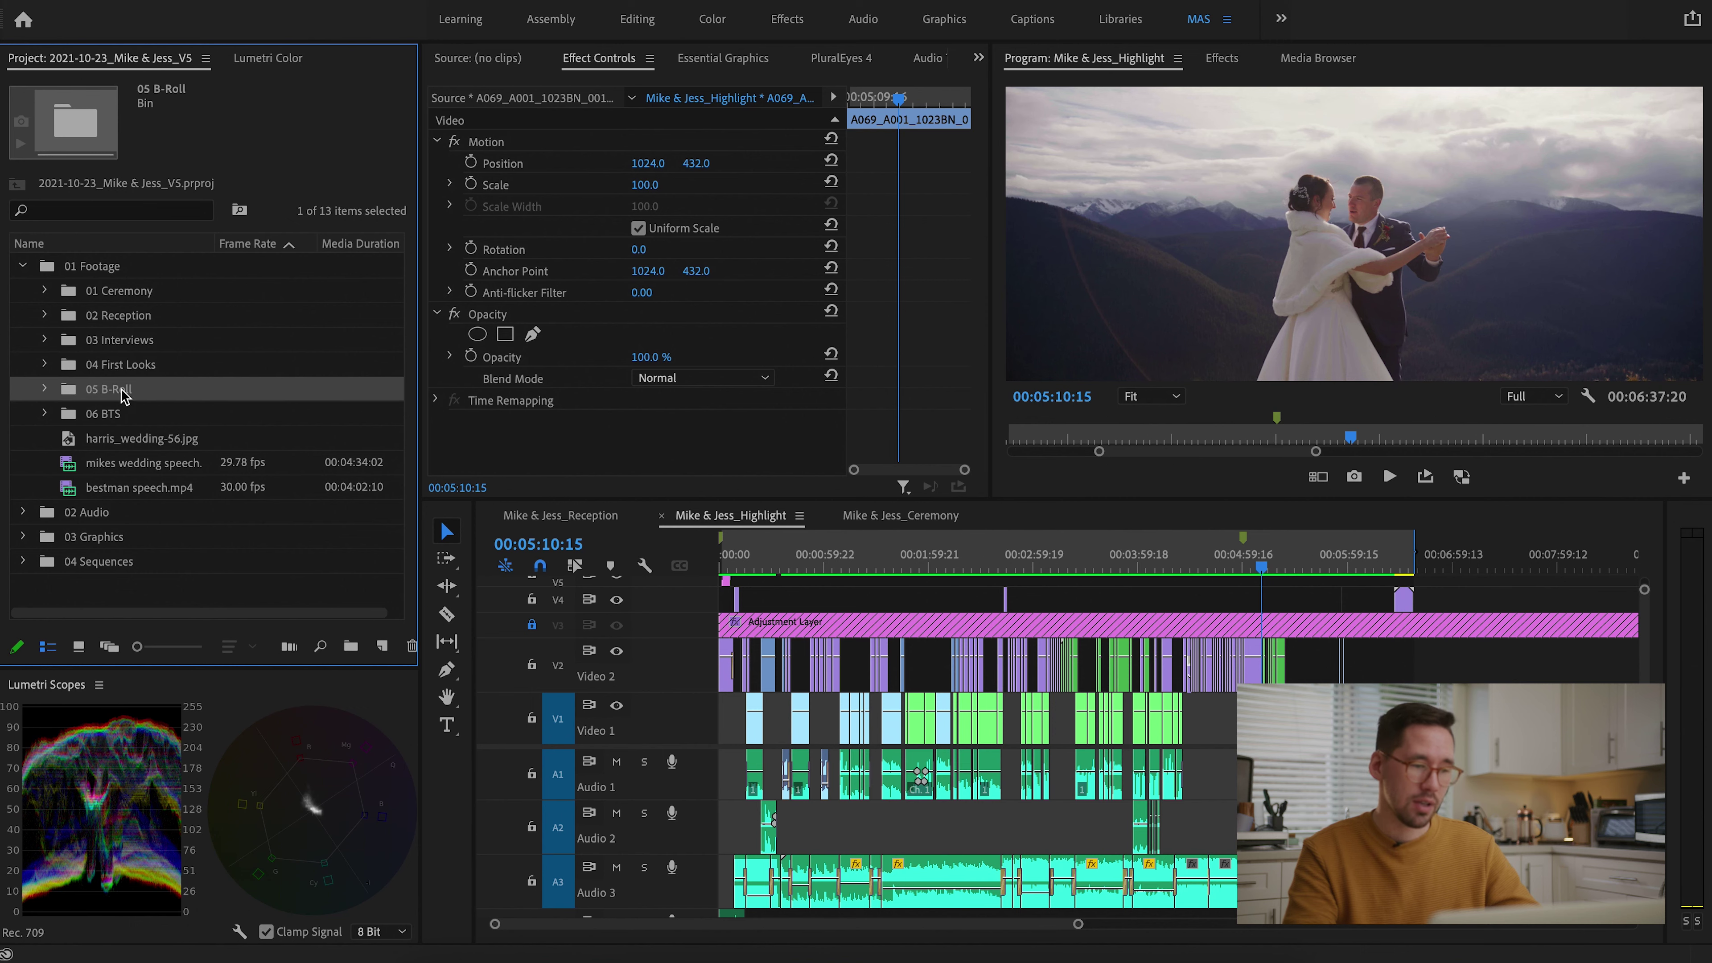
Select the 06 BTS bin, expand it to inspect its clips, and collapse it again
{"action": "left_click", "coordinate": [116, 418]}
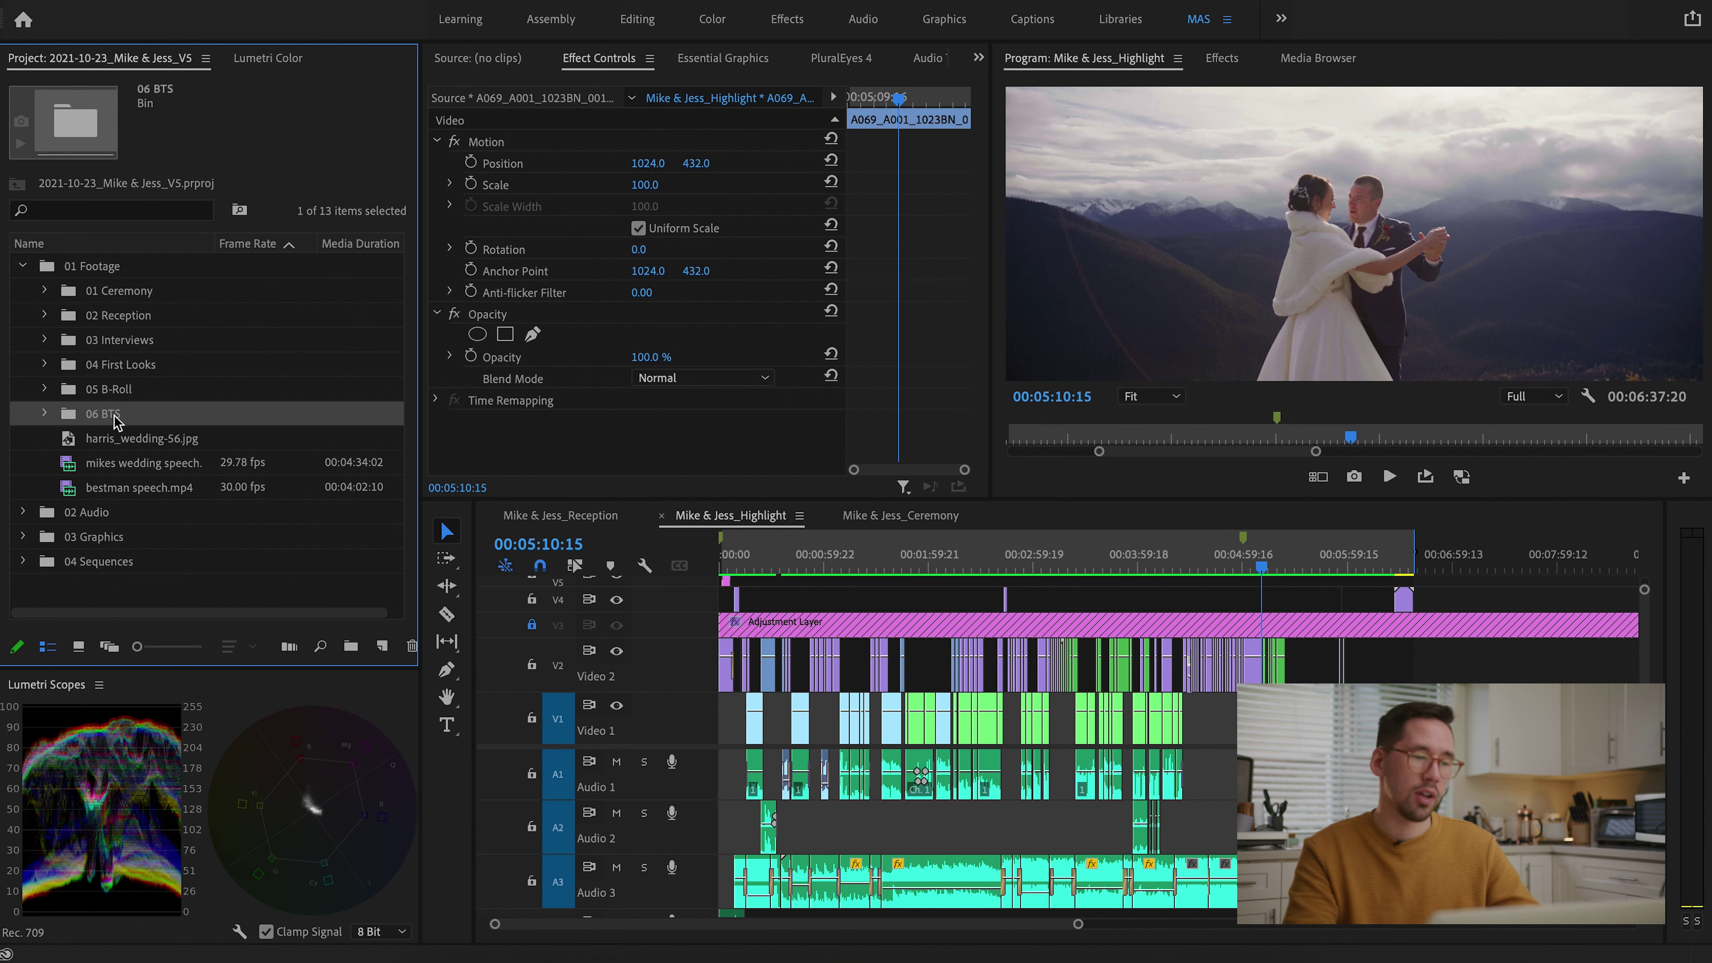
{"action": "left_click_drag", "start_coordinate": [100, 422], "coordinate": [161, 420]}
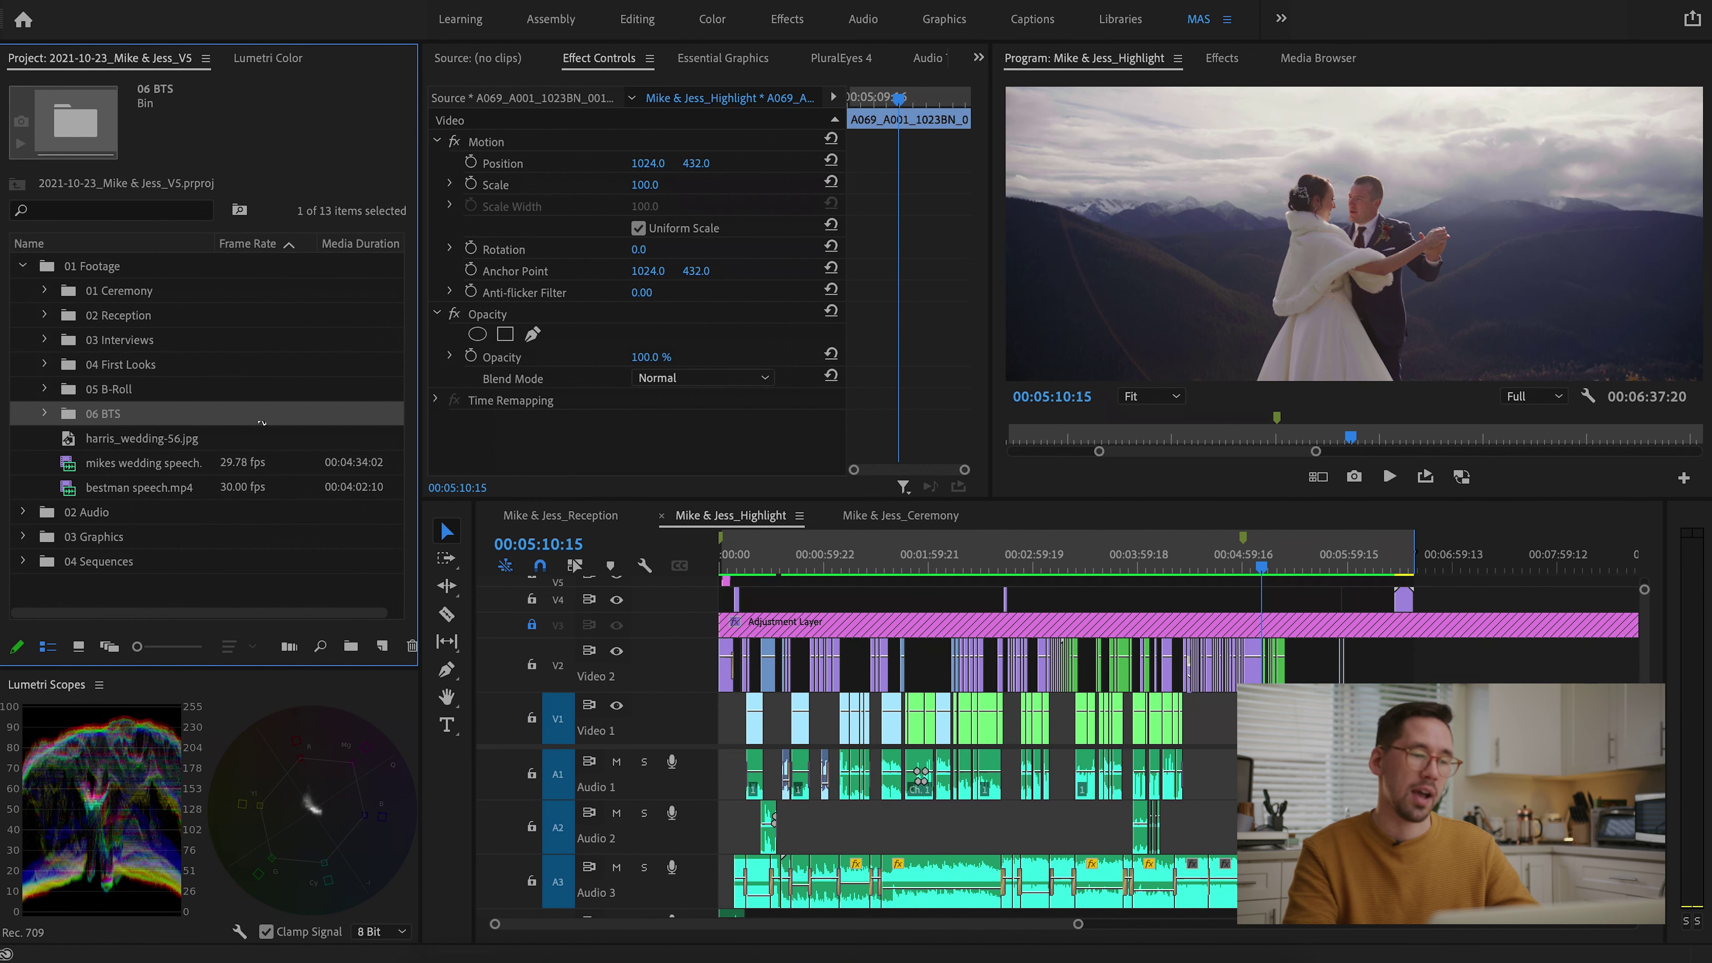
{"action": "left_click", "coordinate": [46, 414]}
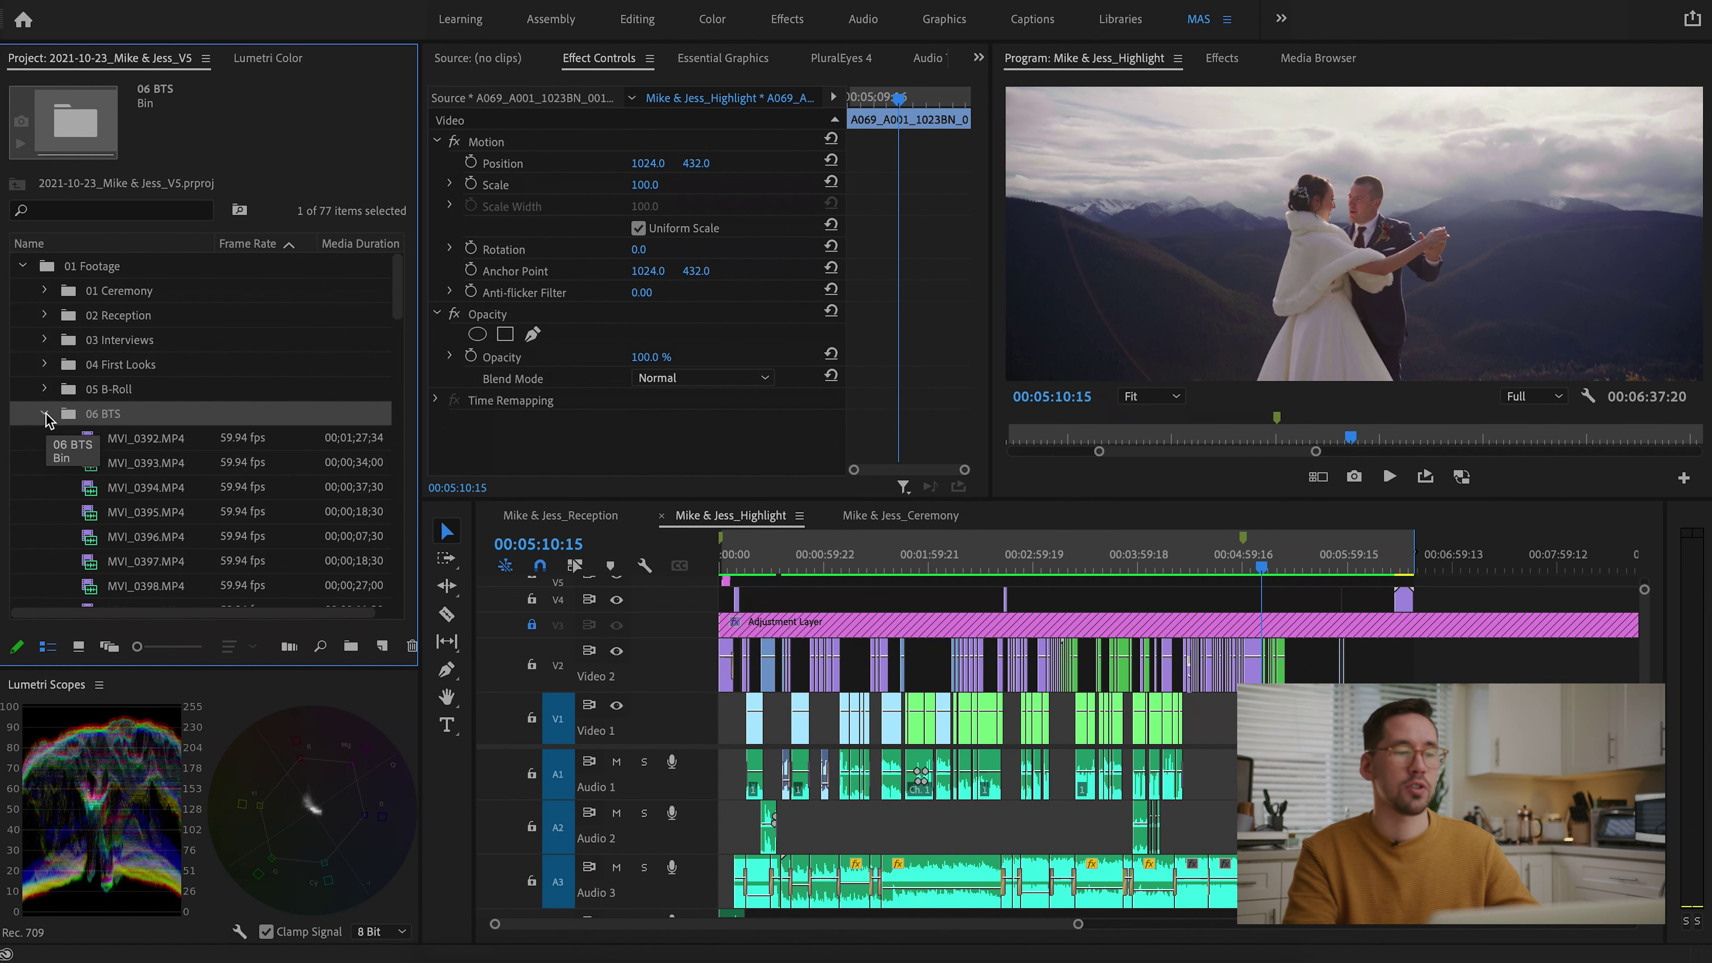
{"action": "left_click", "coordinate": [46, 414]}
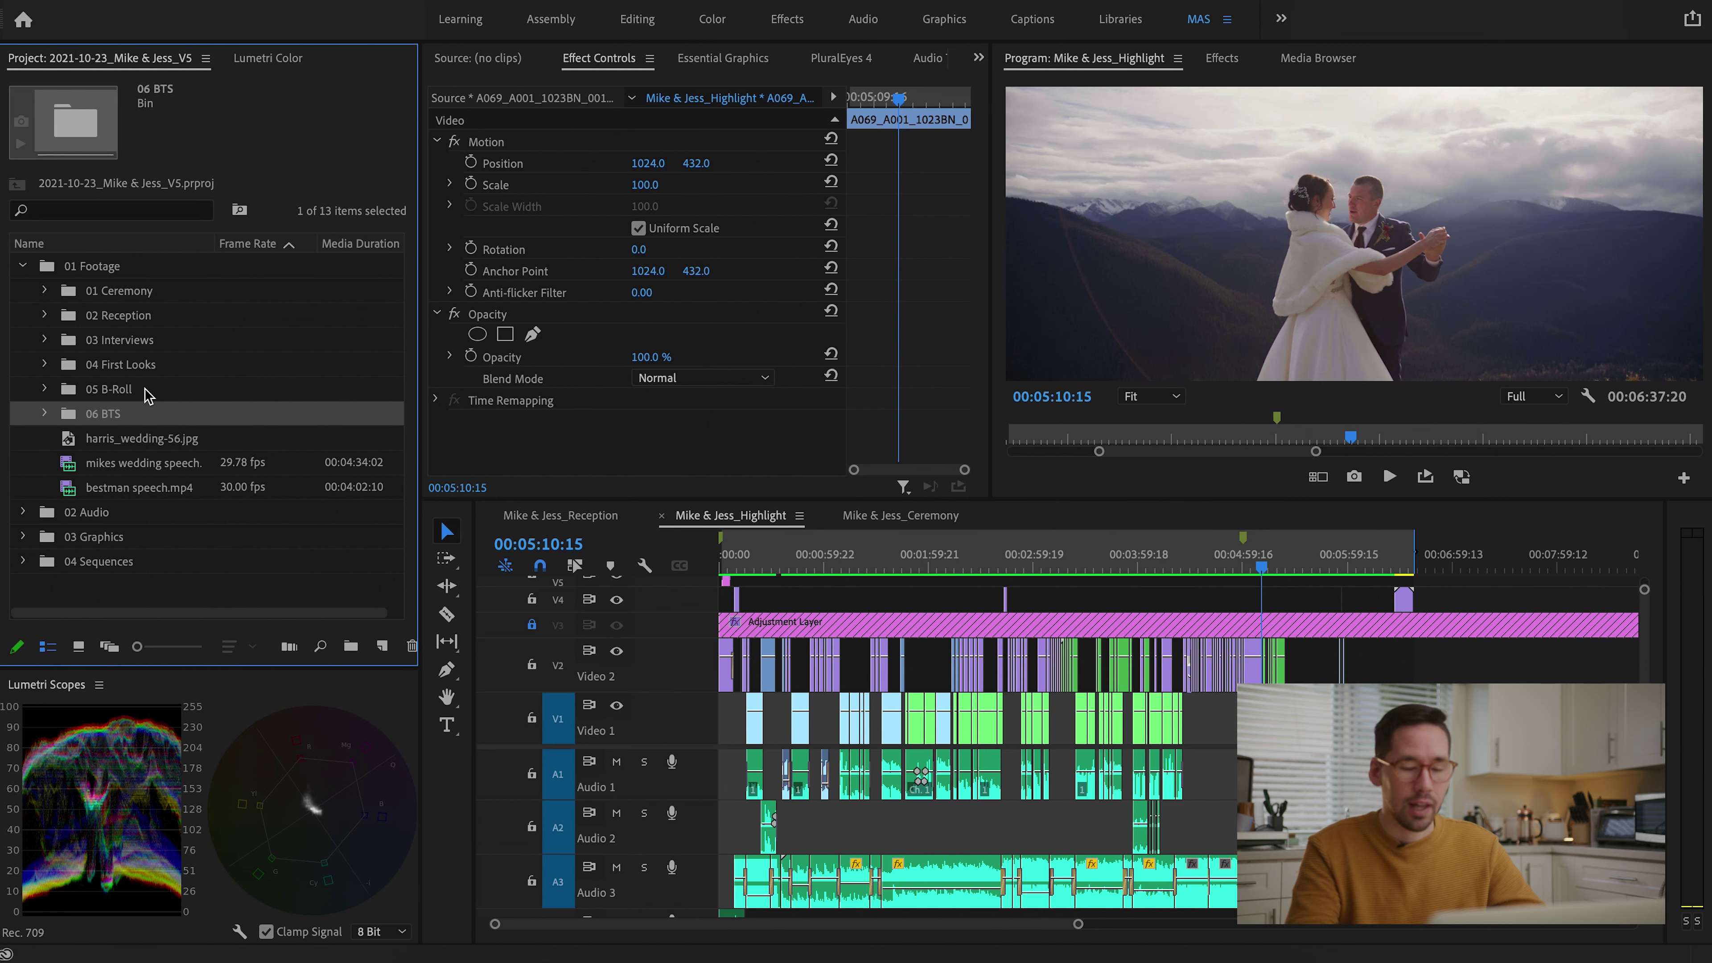
Review the 05 B-Roll, 01 Ceremony, 02 Reception, 03 Interviews and 04 First Looks bins again, ending on 01 Ceremony
{"action": "left_click", "coordinate": [146, 394]}
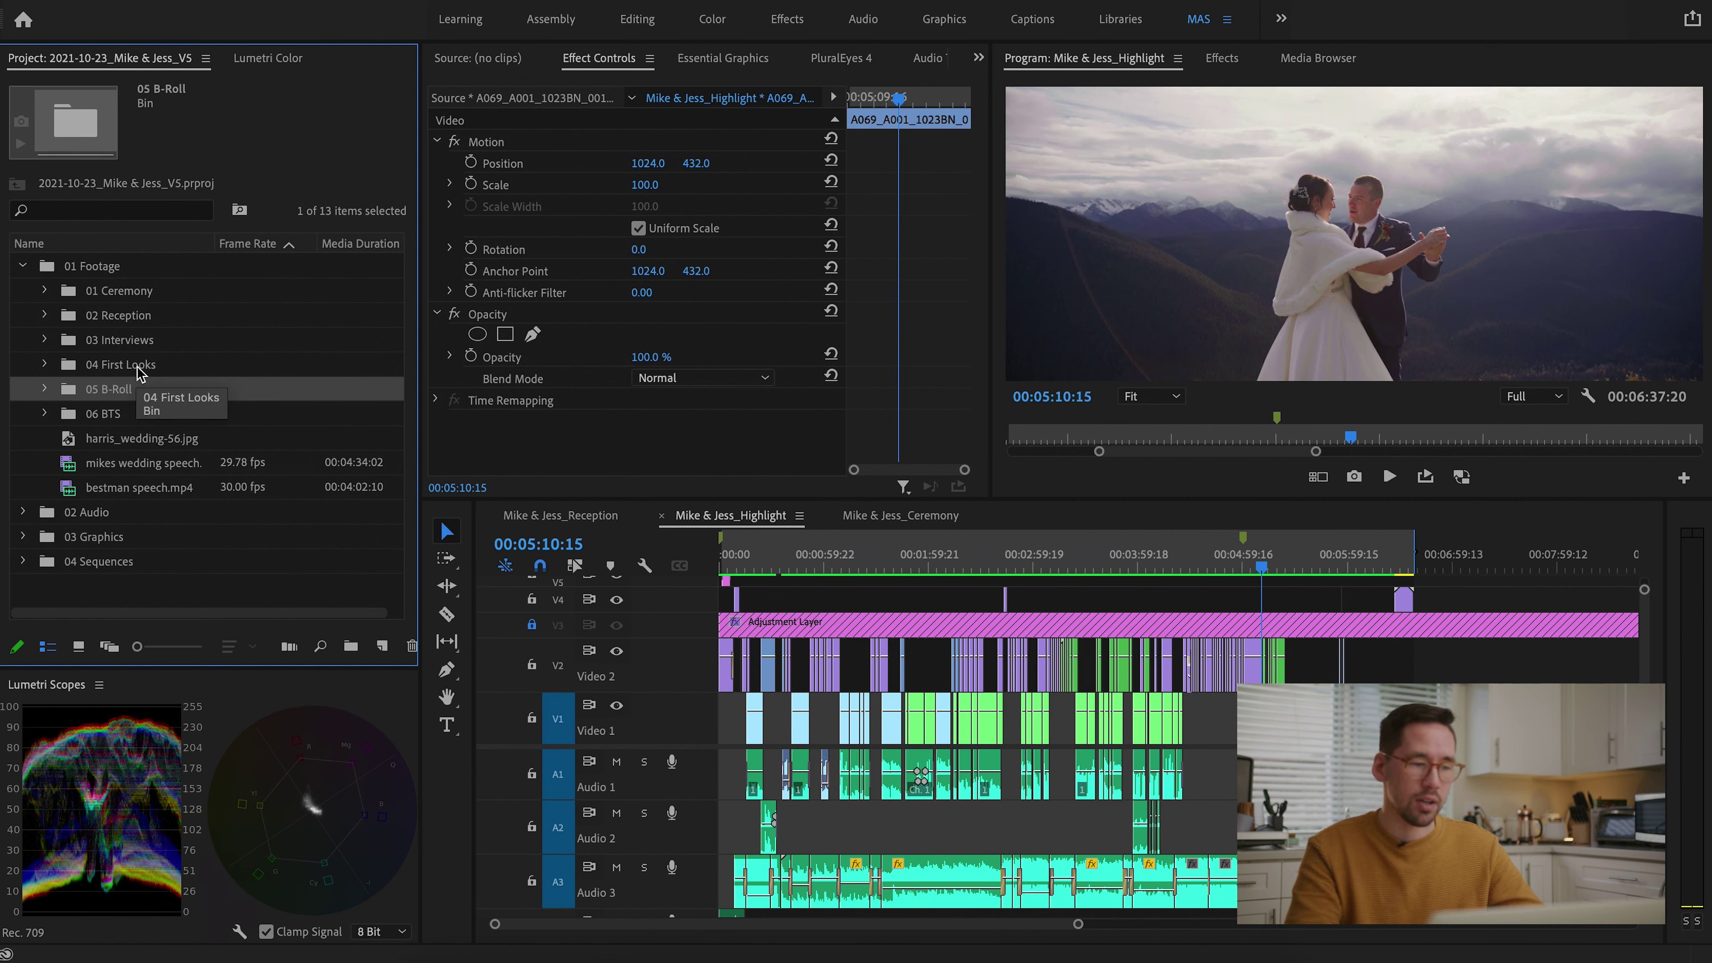
{"action": "left_click", "coordinate": [136, 294]}
{"action": "left_click", "coordinate": [139, 317]}
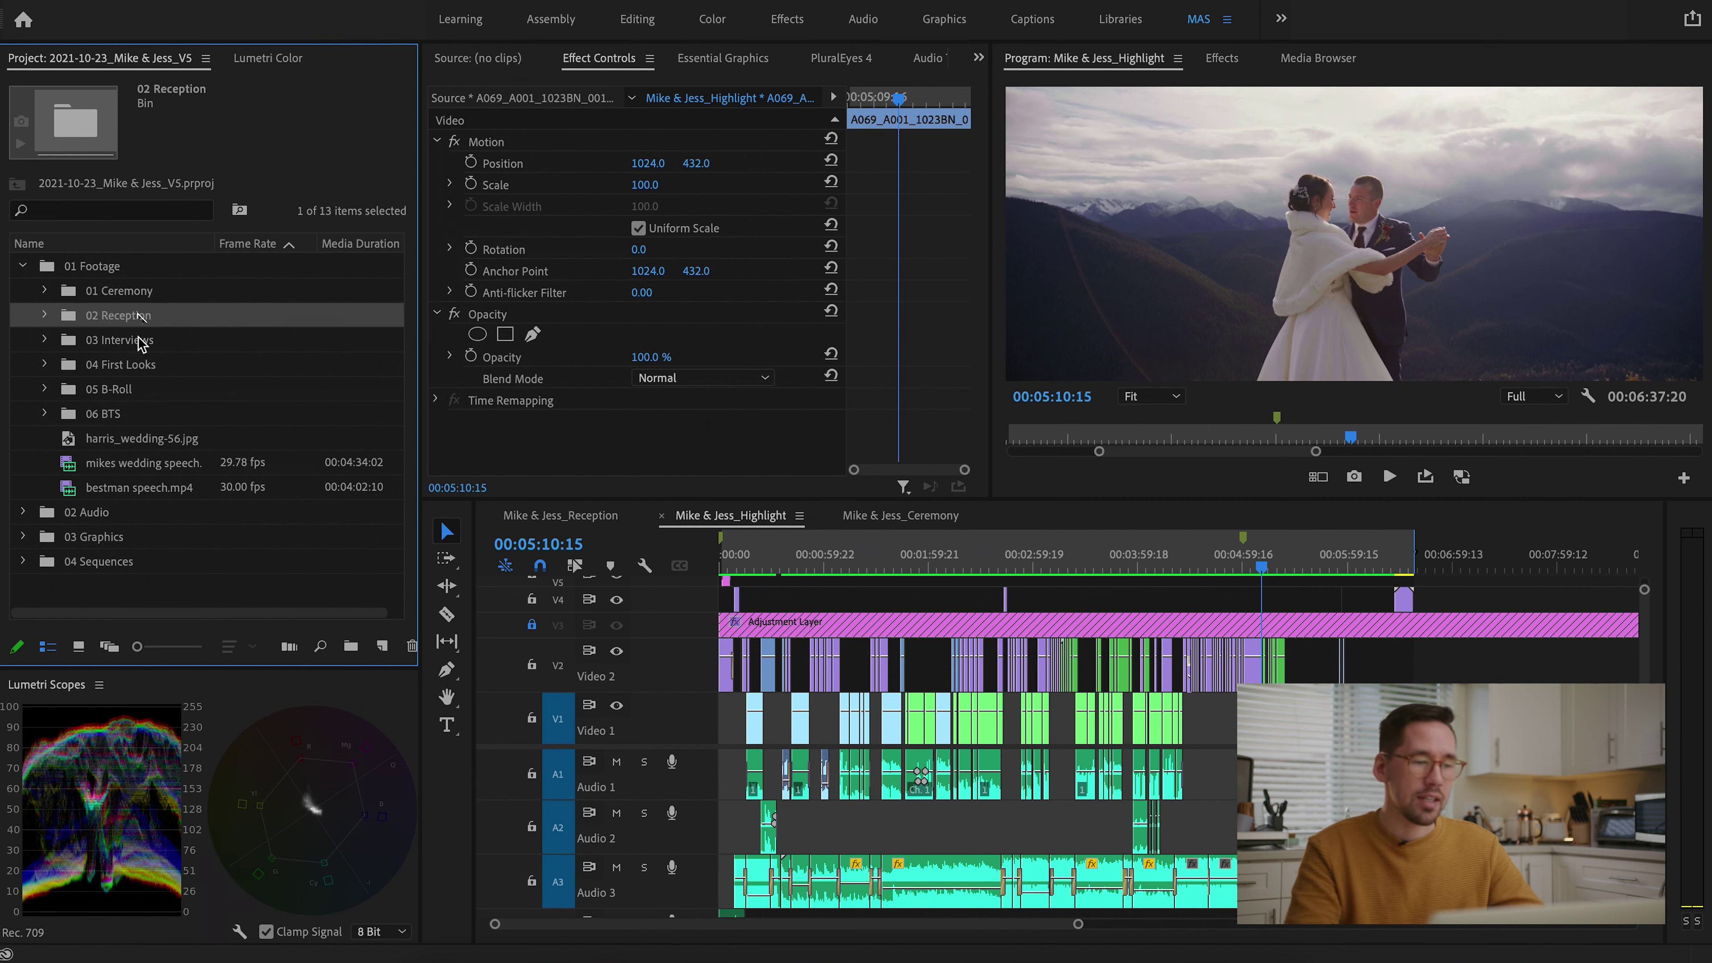
{"action": "left_click", "coordinate": [141, 341]}
{"action": "left_click", "coordinate": [151, 371]}
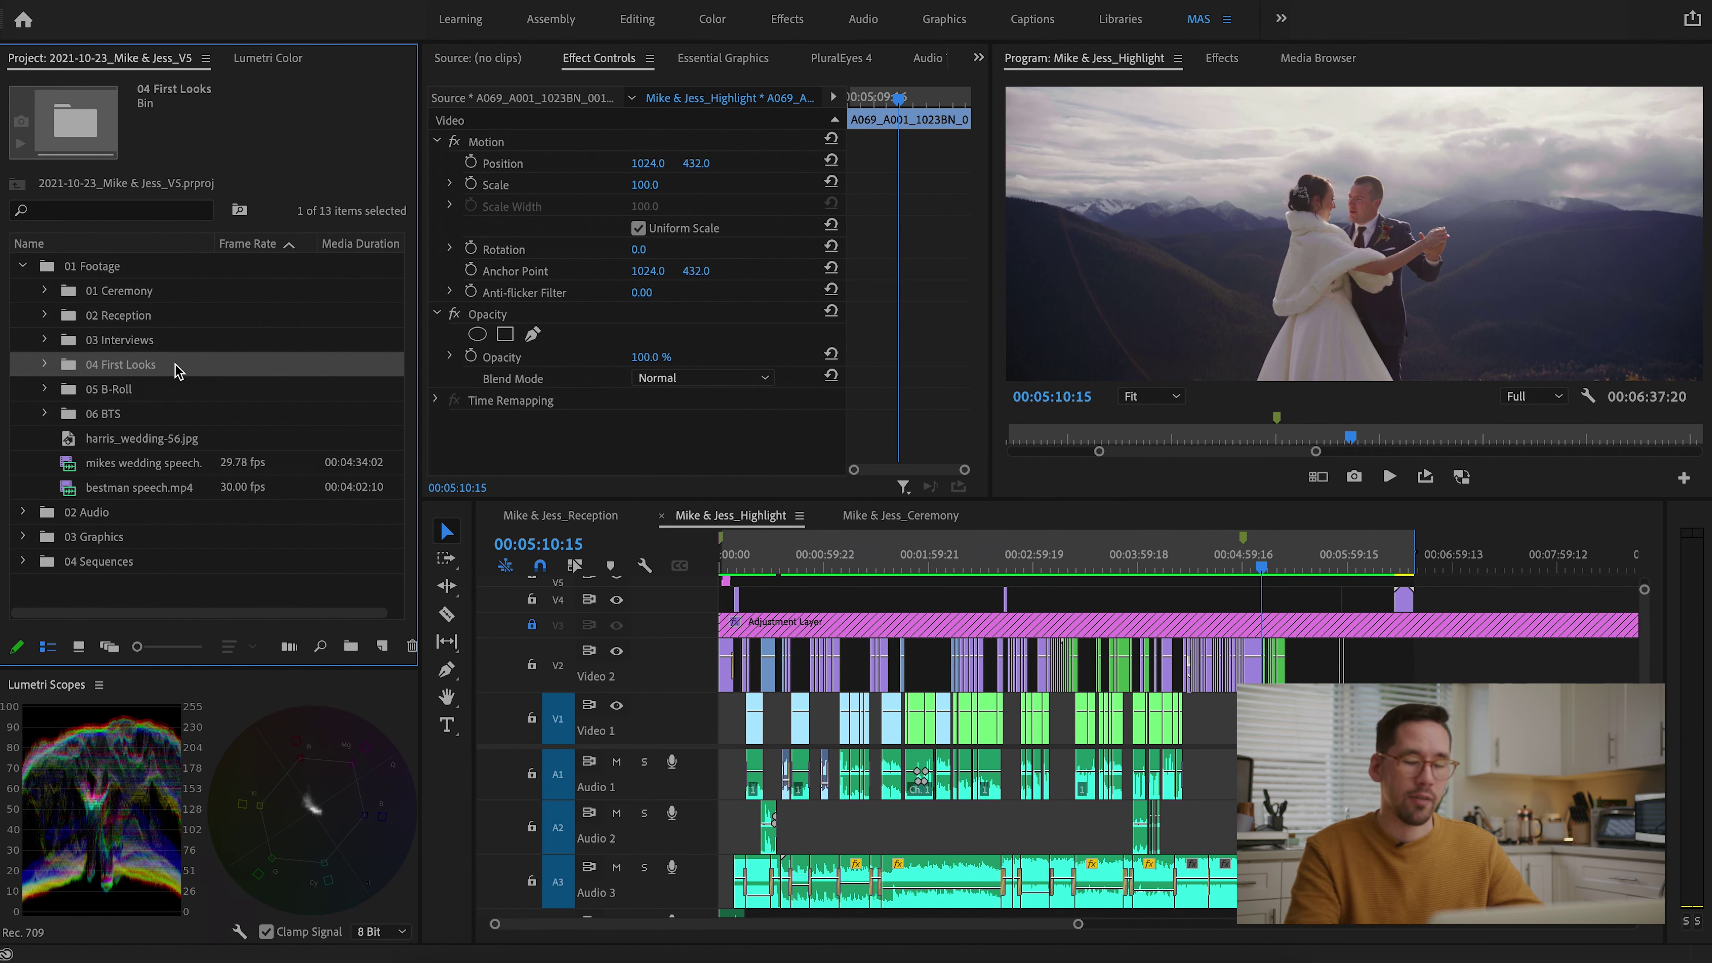
{"action": "left_click", "coordinate": [128, 297]}
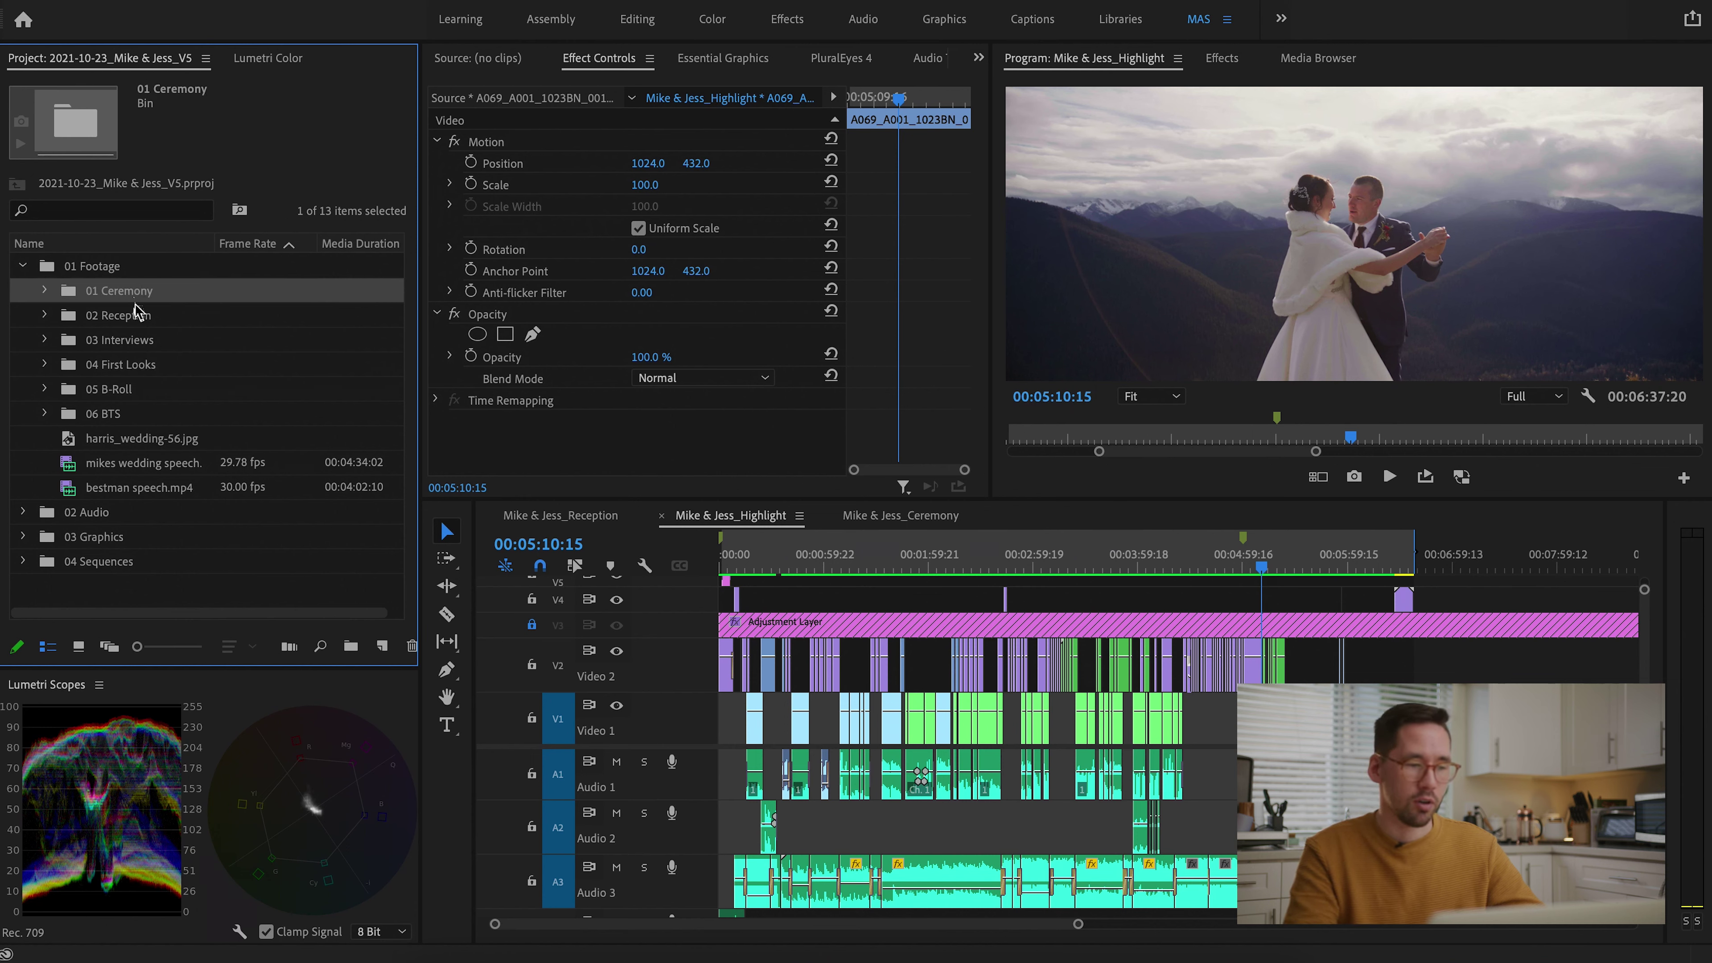
{"action": "left_click", "coordinate": [137, 316]}
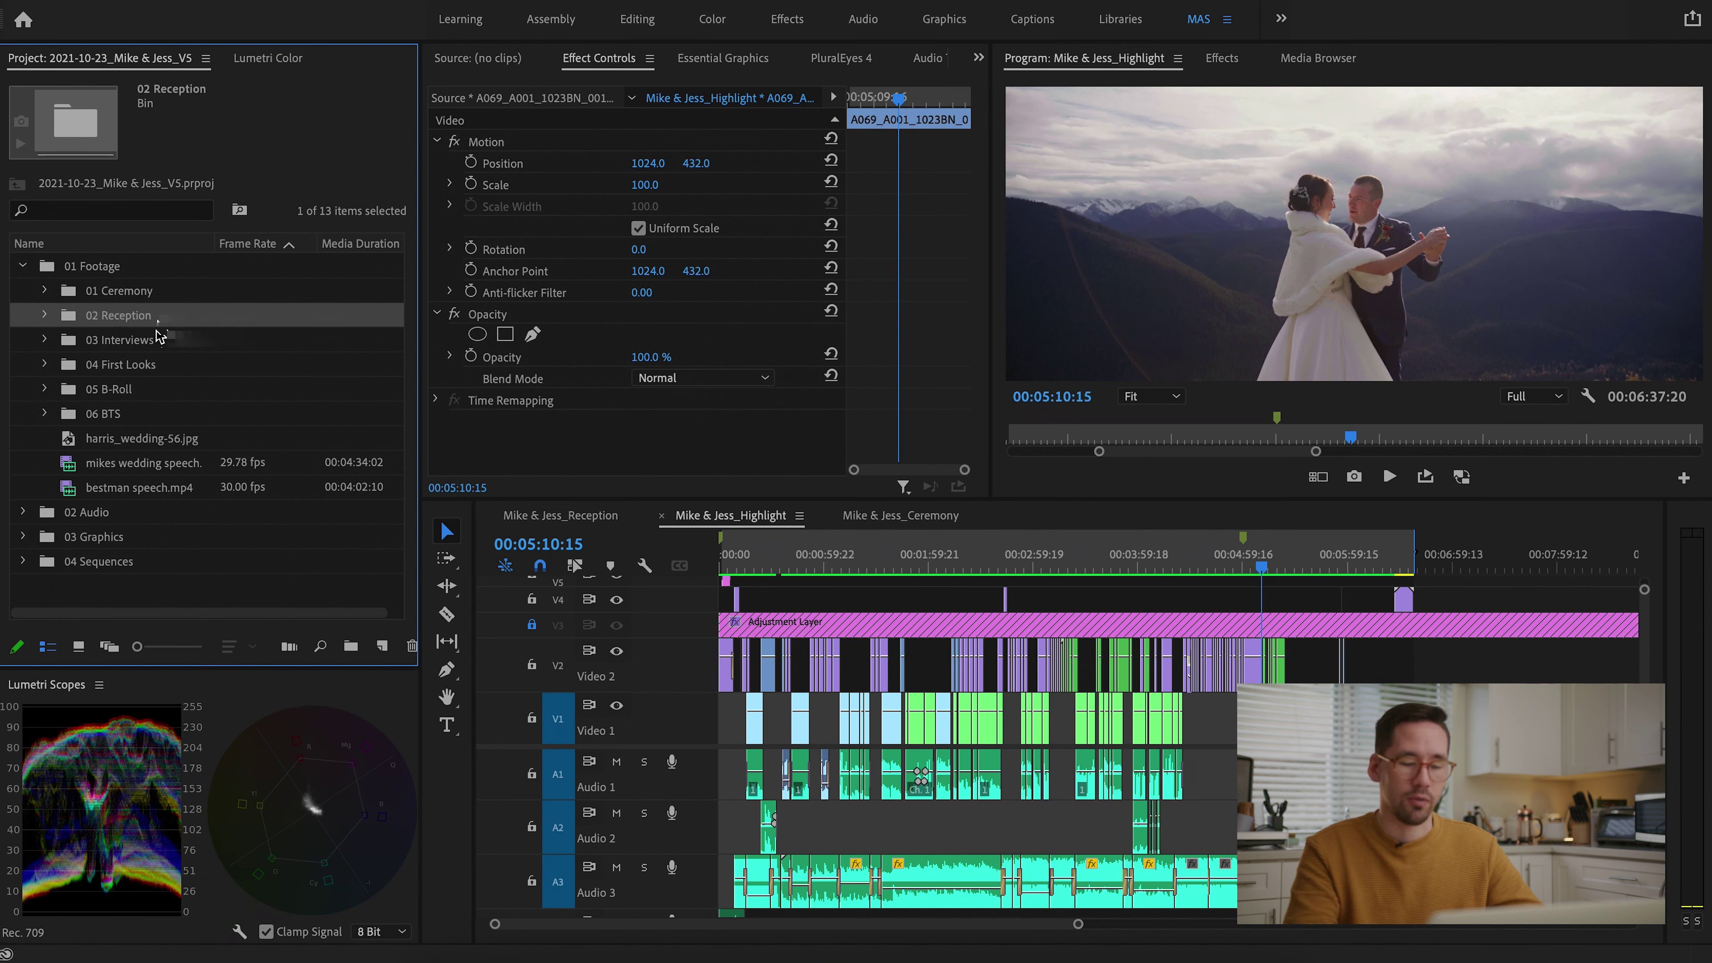
{"action": "left_click", "coordinate": [128, 394]}
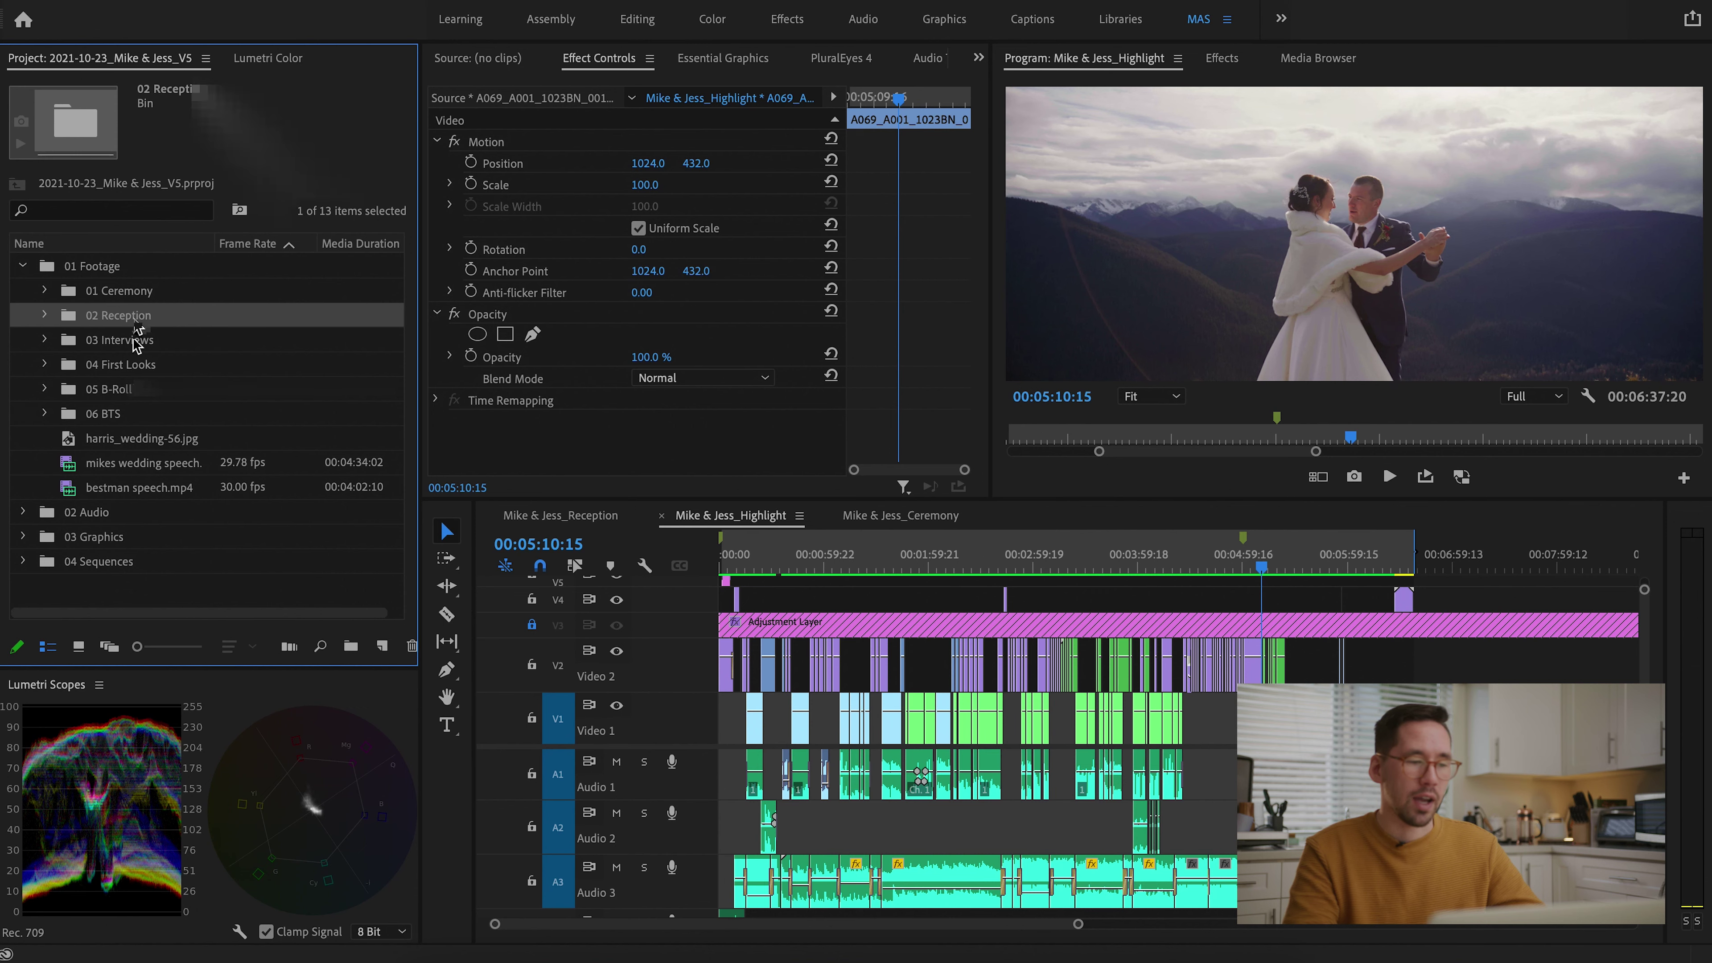
{"action": "left_click", "coordinate": [138, 291]}
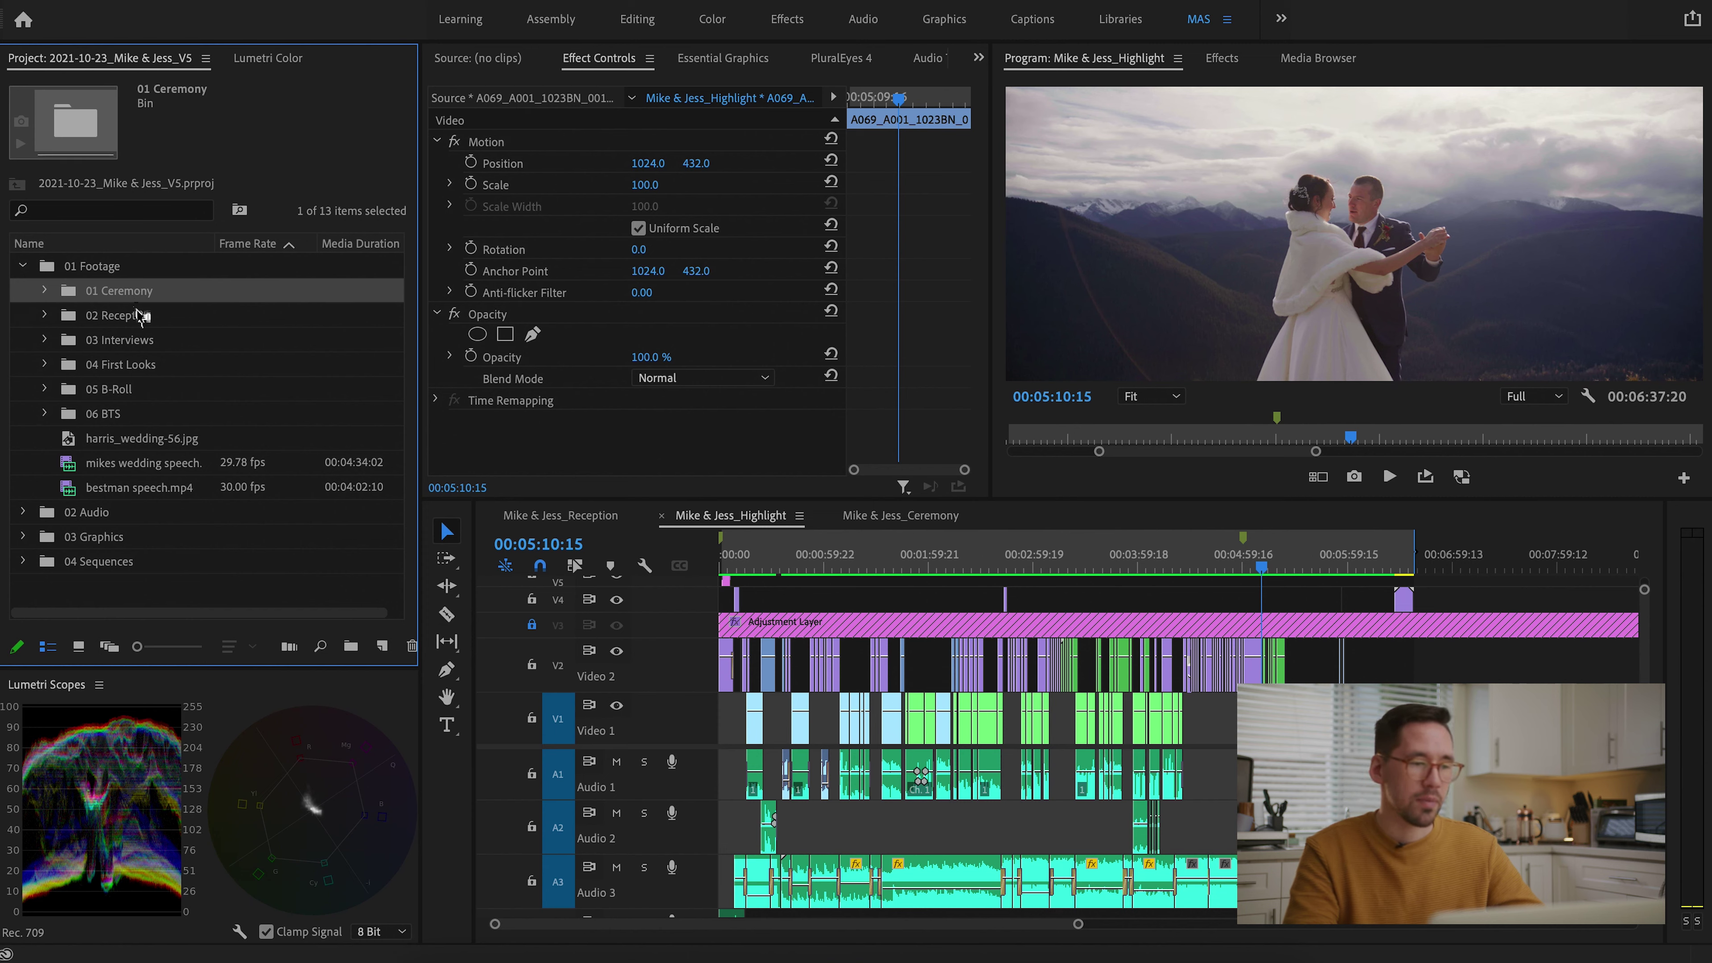
Expand 01 Ceremony, inspect the clips in its C70, GH5 1 and Komodo camera bins, and collapse the bin
{"action": "left_click", "coordinate": [45, 290]}
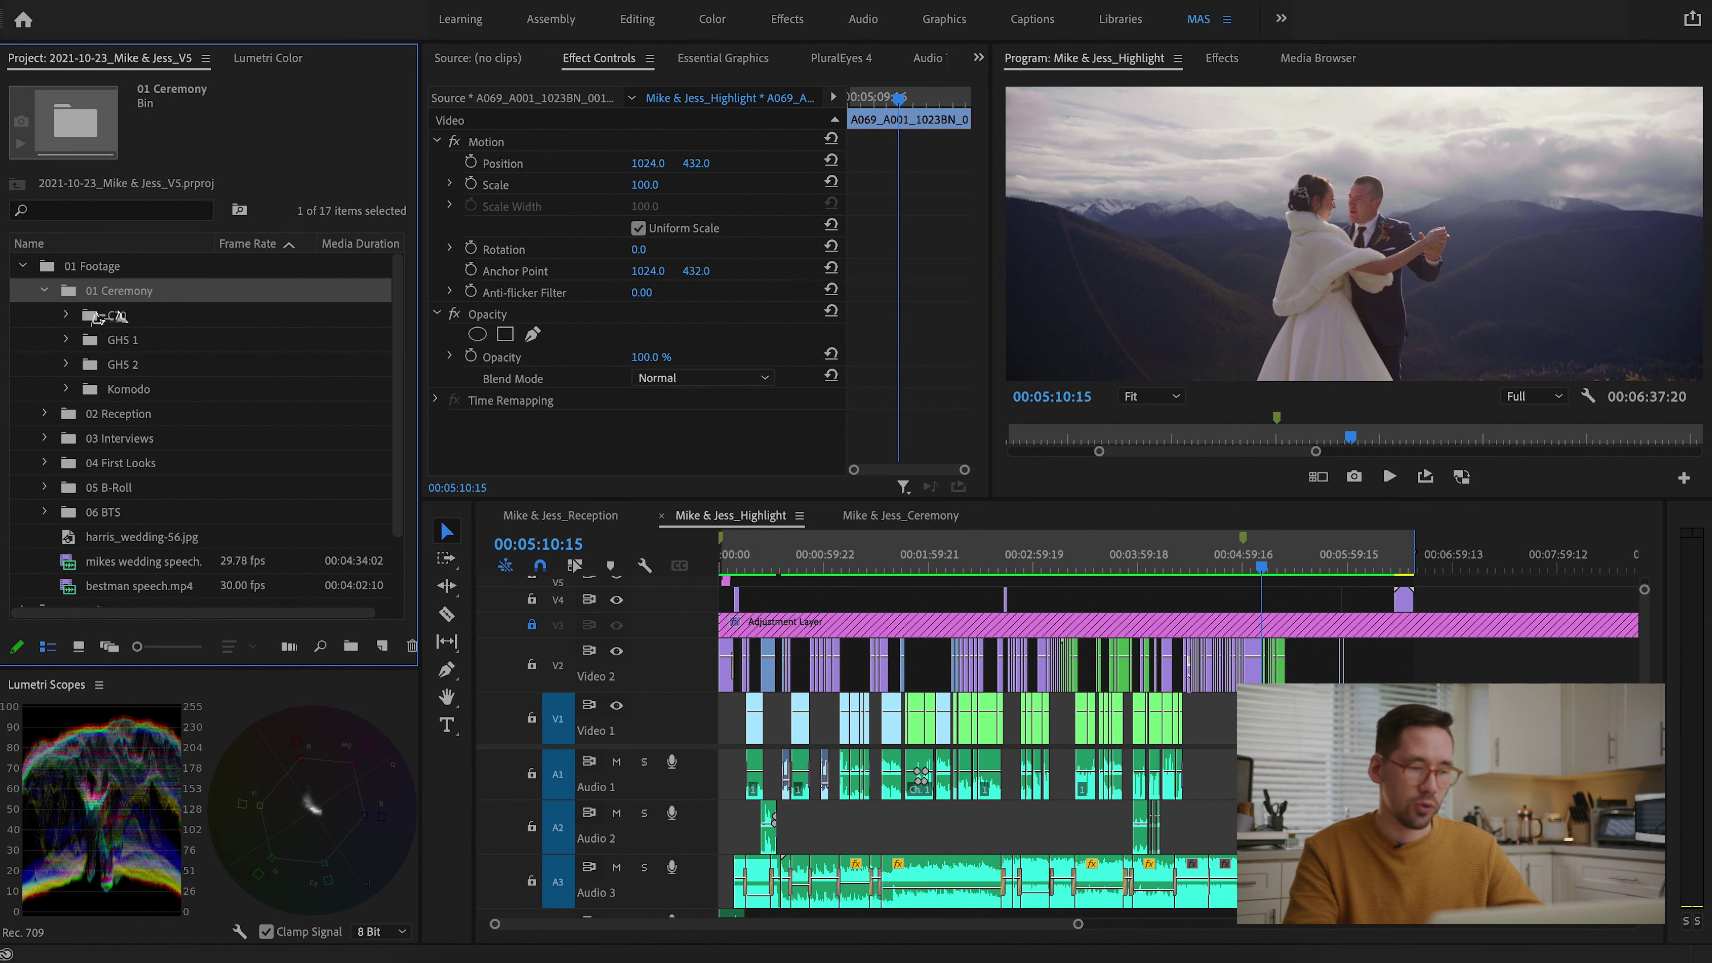
{"action": "left_click", "coordinate": [68, 315]}
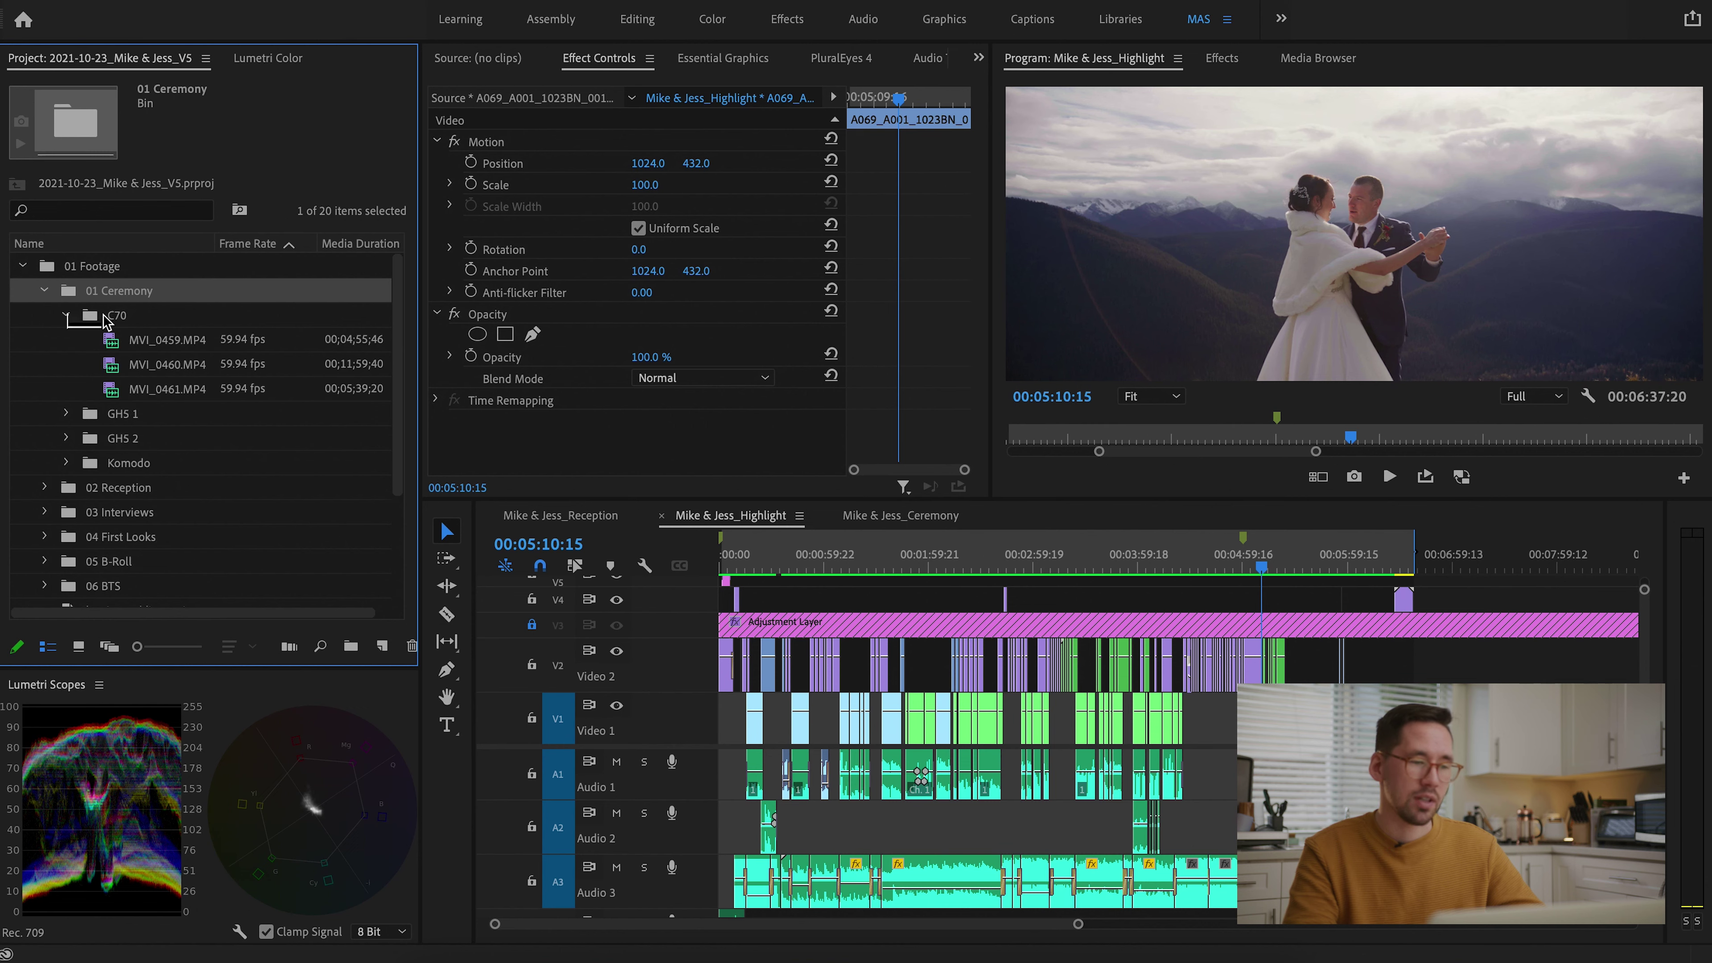
{"action": "left_click", "coordinate": [67, 316]}
{"action": "left_click", "coordinate": [66, 339]}
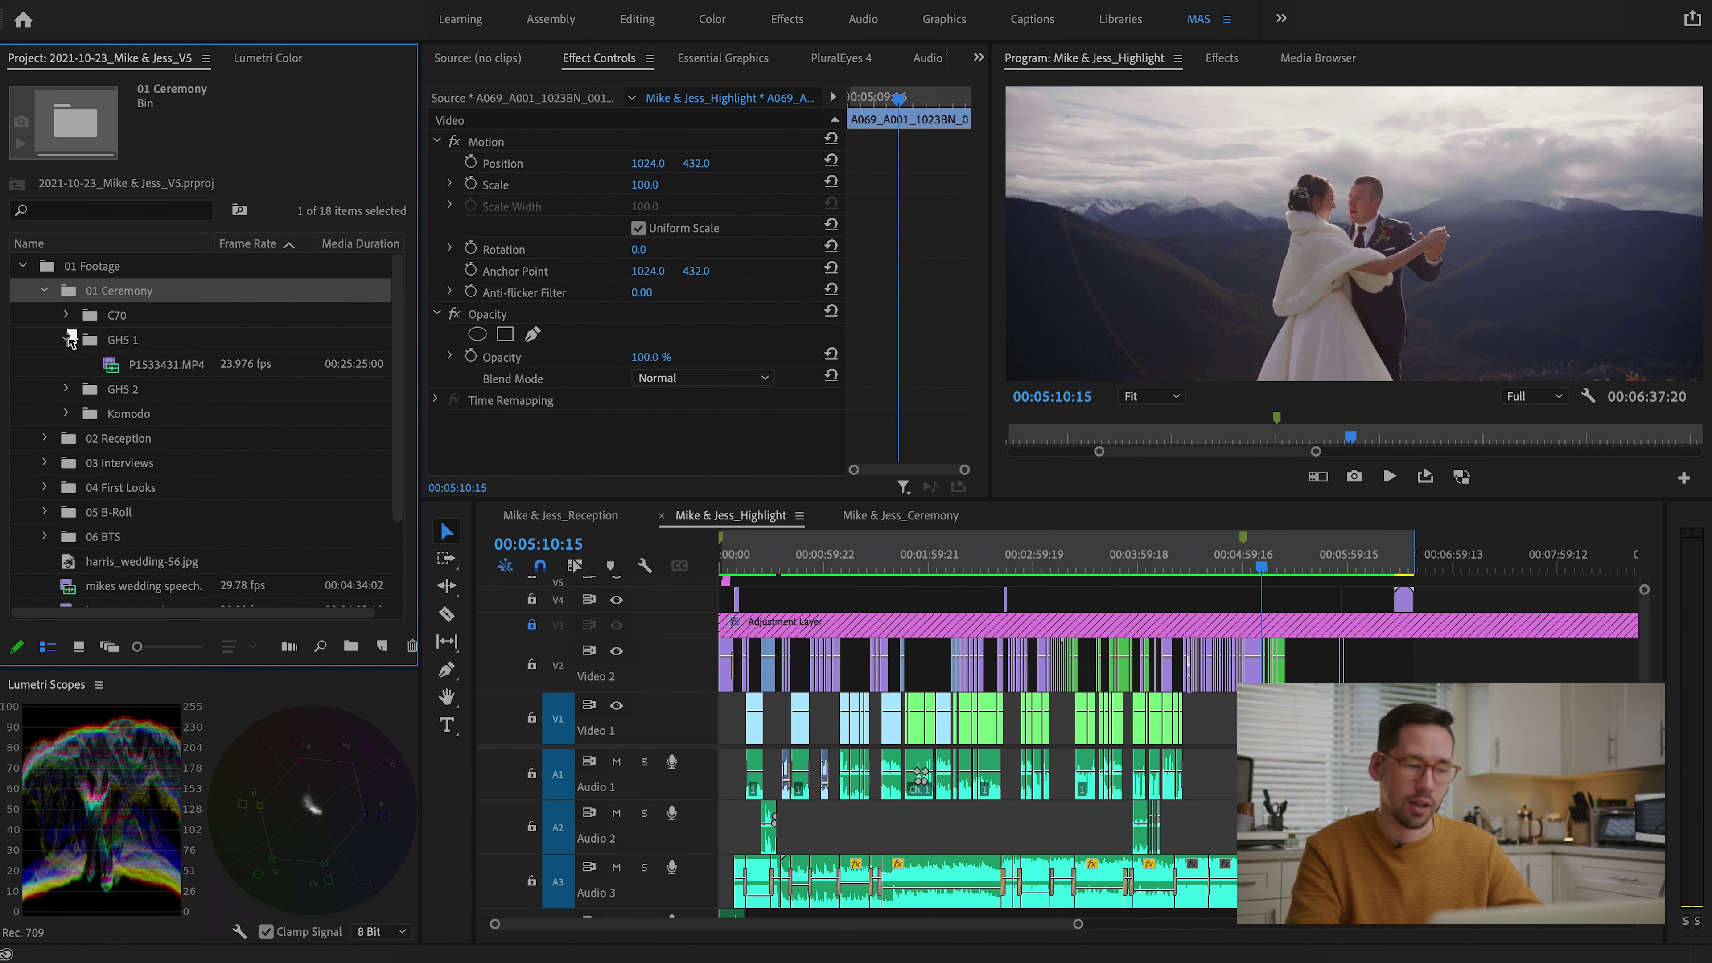
{"action": "left_click", "coordinate": [66, 389]}
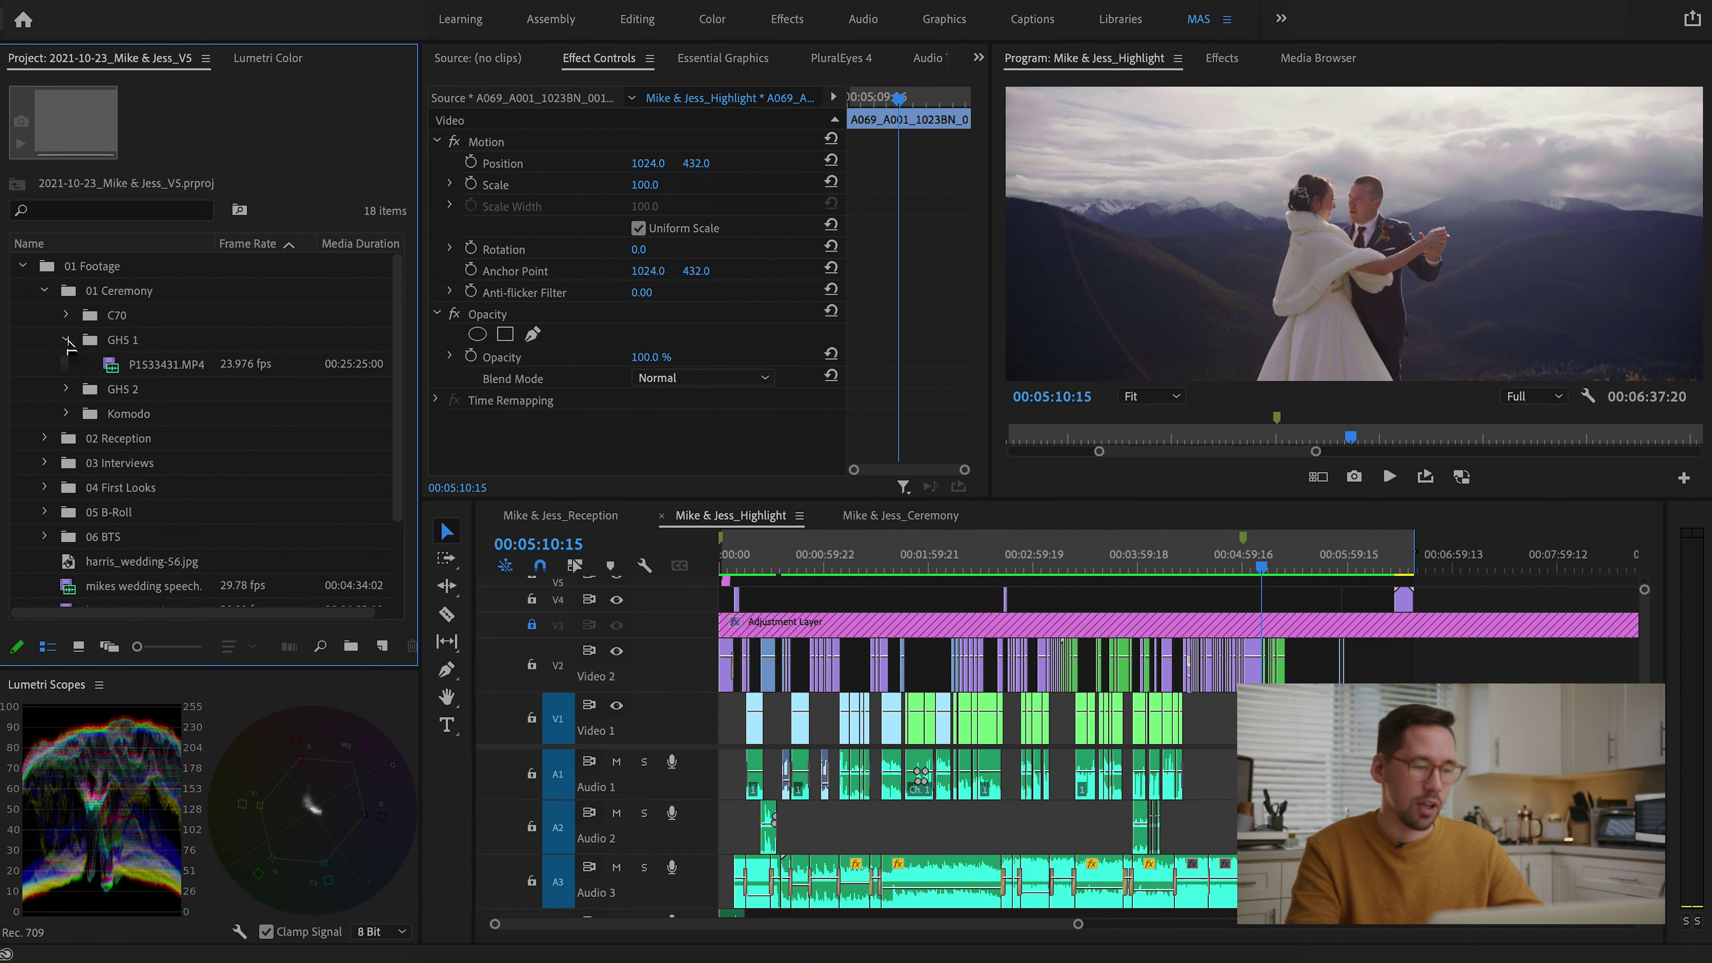
{"action": "left_click", "coordinate": [66, 340]}
{"action": "left_click", "coordinate": [66, 389]}
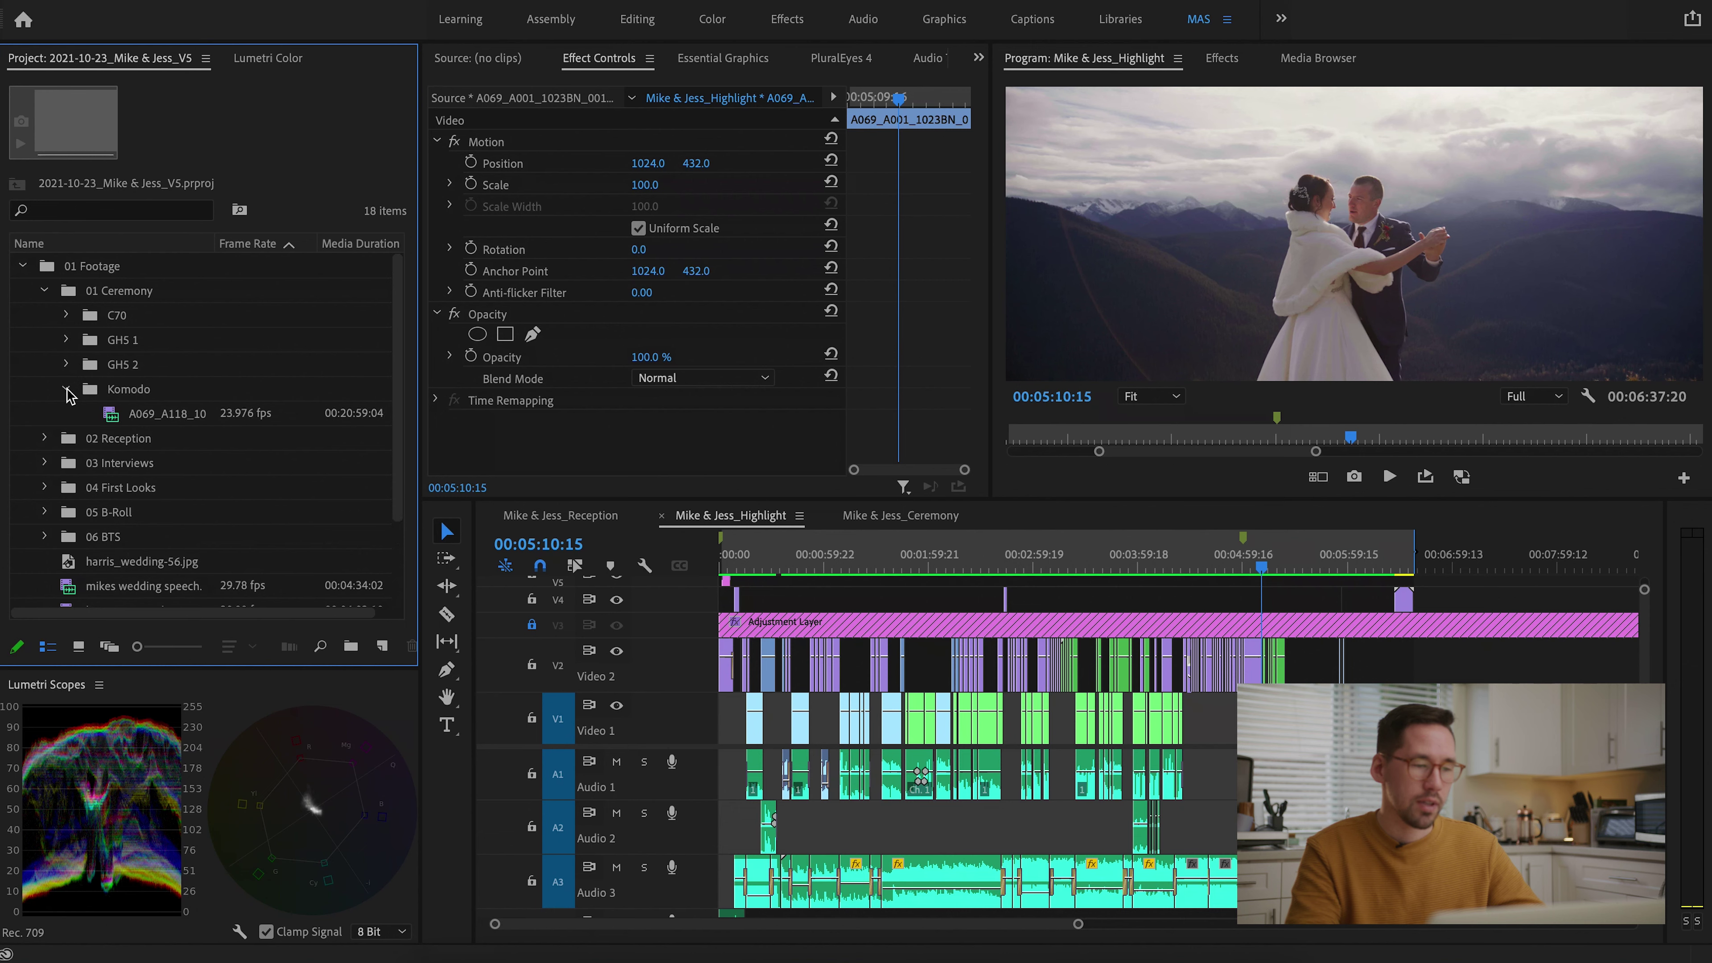
{"action": "left_click", "coordinate": [66, 389]}
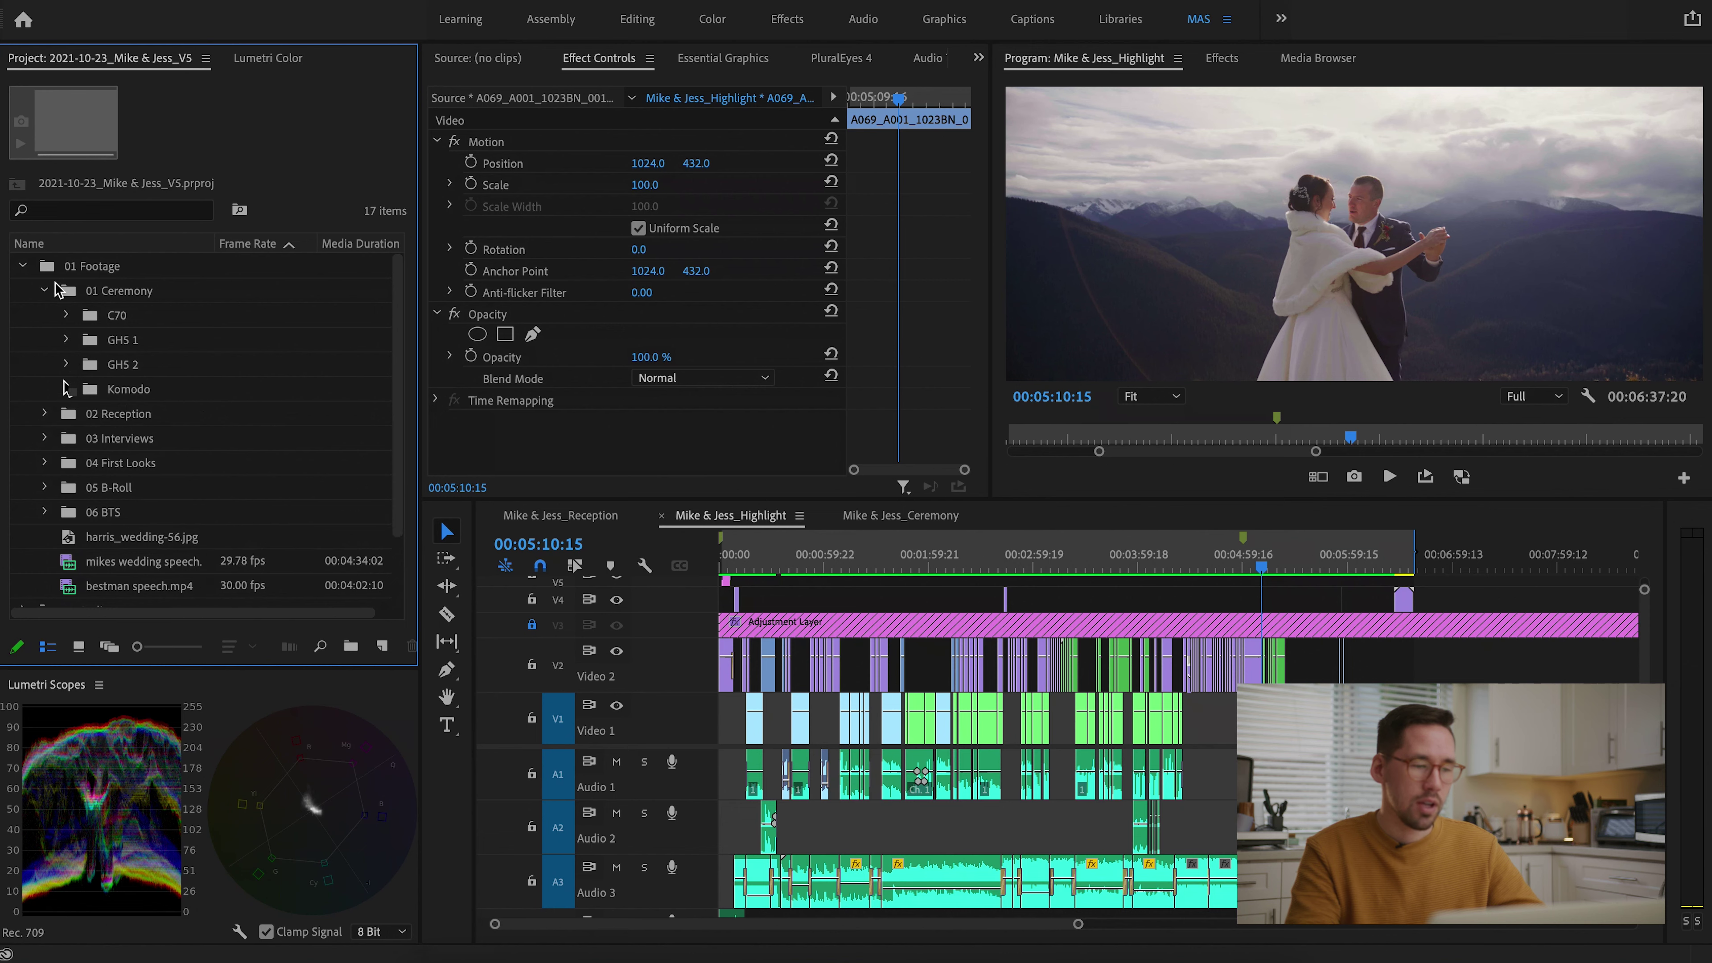
{"action": "left_click", "coordinate": [44, 291]}
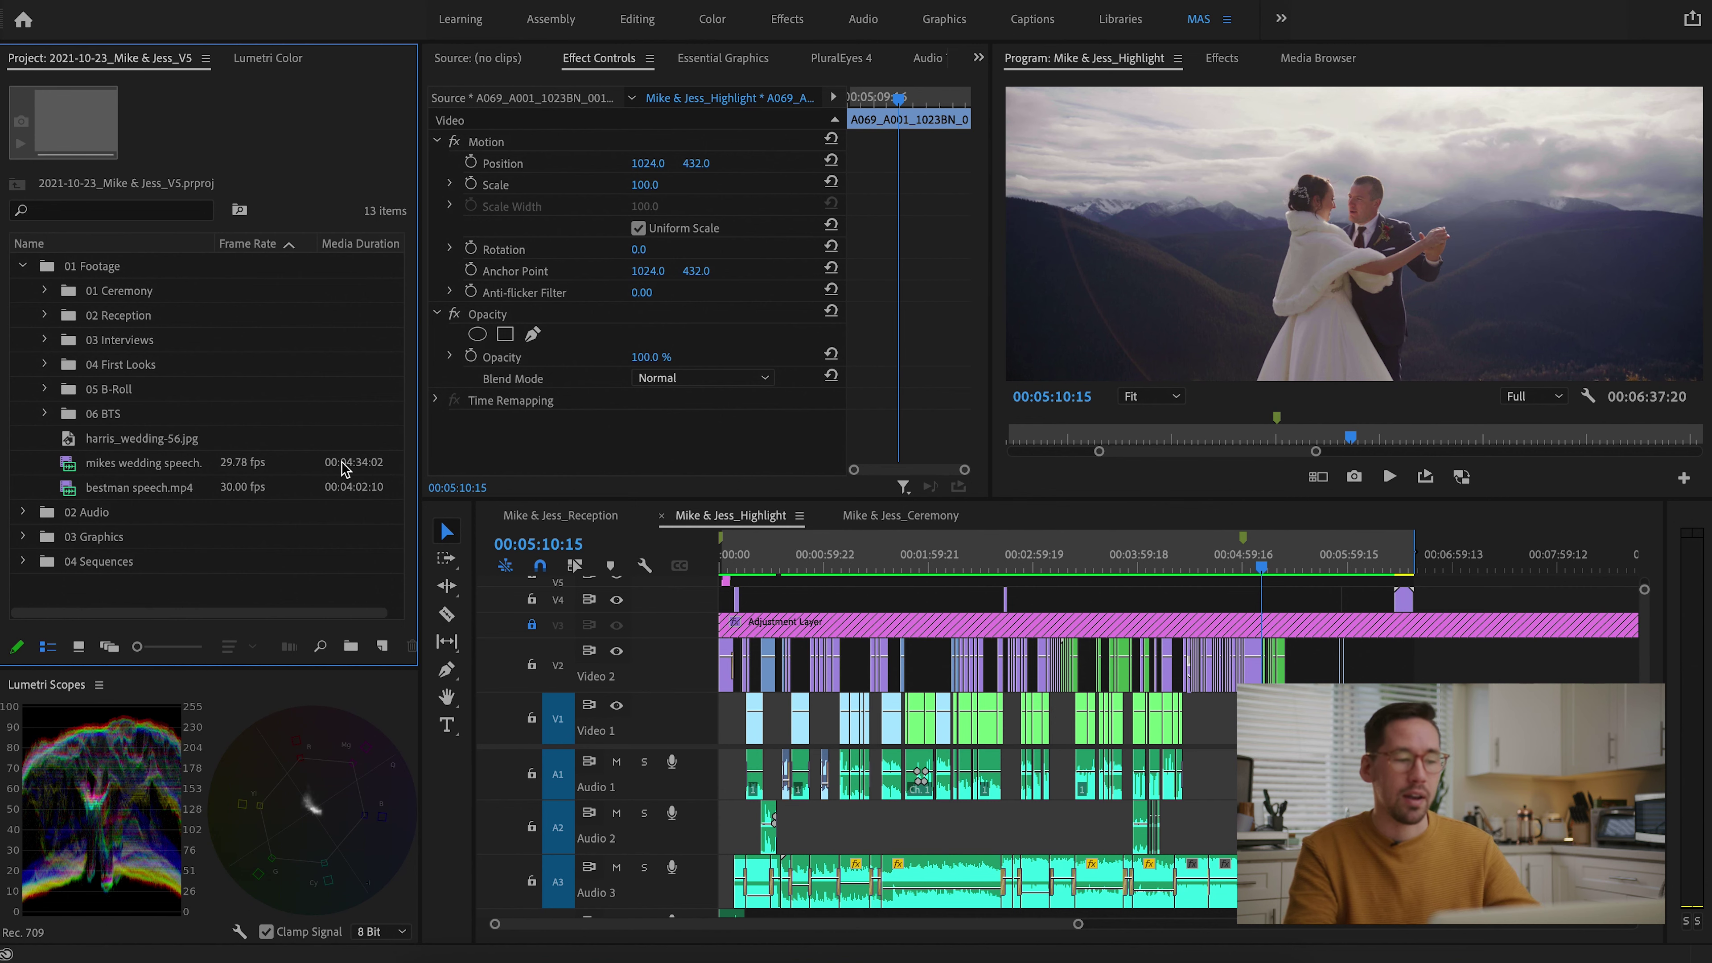
Check the loose speech clip and wedding photo in 01 Footage, and expand 02 Reception to inspect its C70 and Komodo bins
{"action": "left_click", "coordinate": [357, 464]}
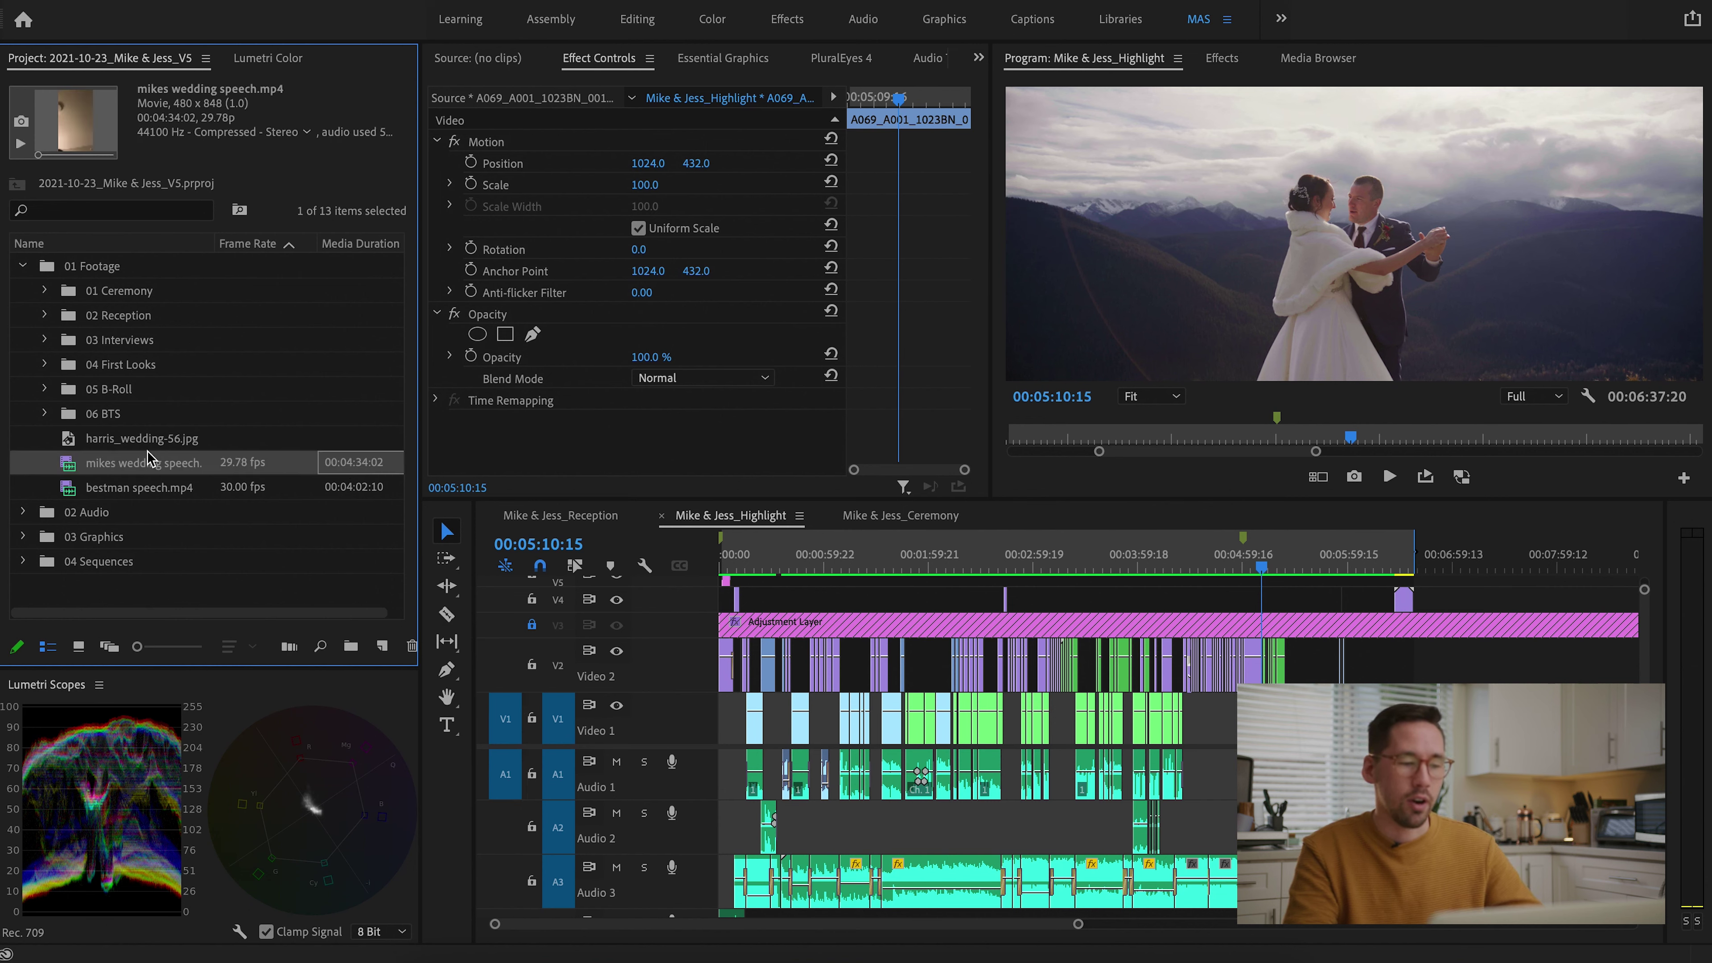
{"action": "left_click", "coordinate": [131, 438]}
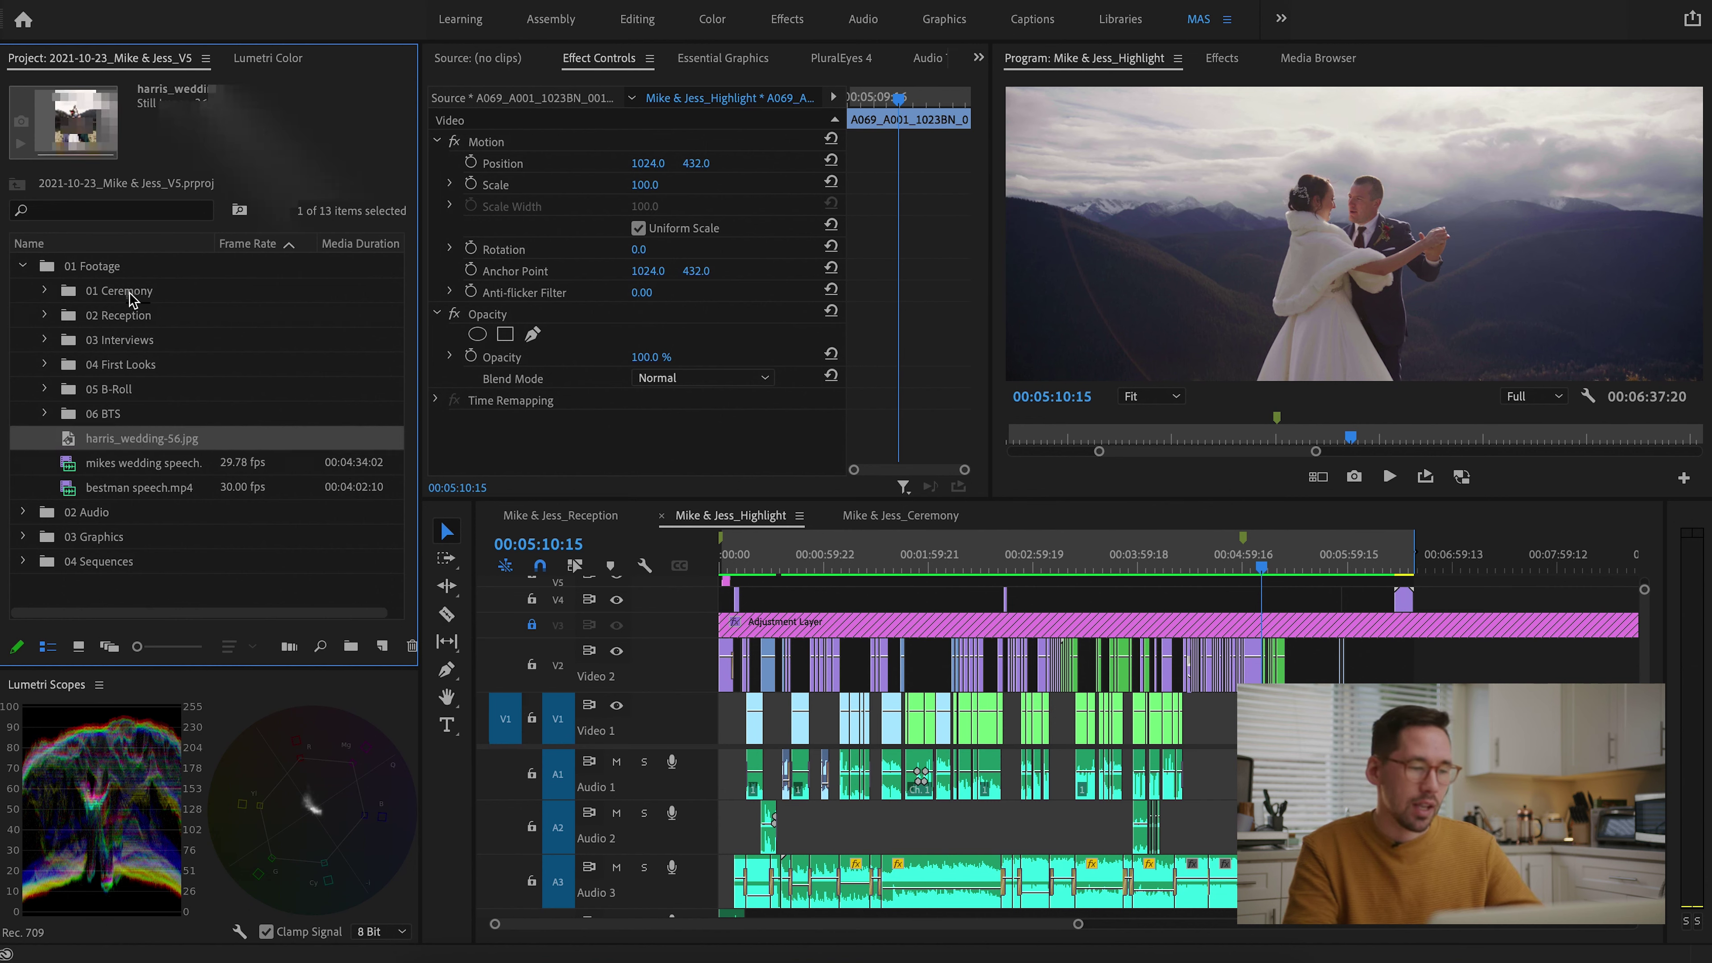
{"action": "left_click", "coordinate": [44, 315]}
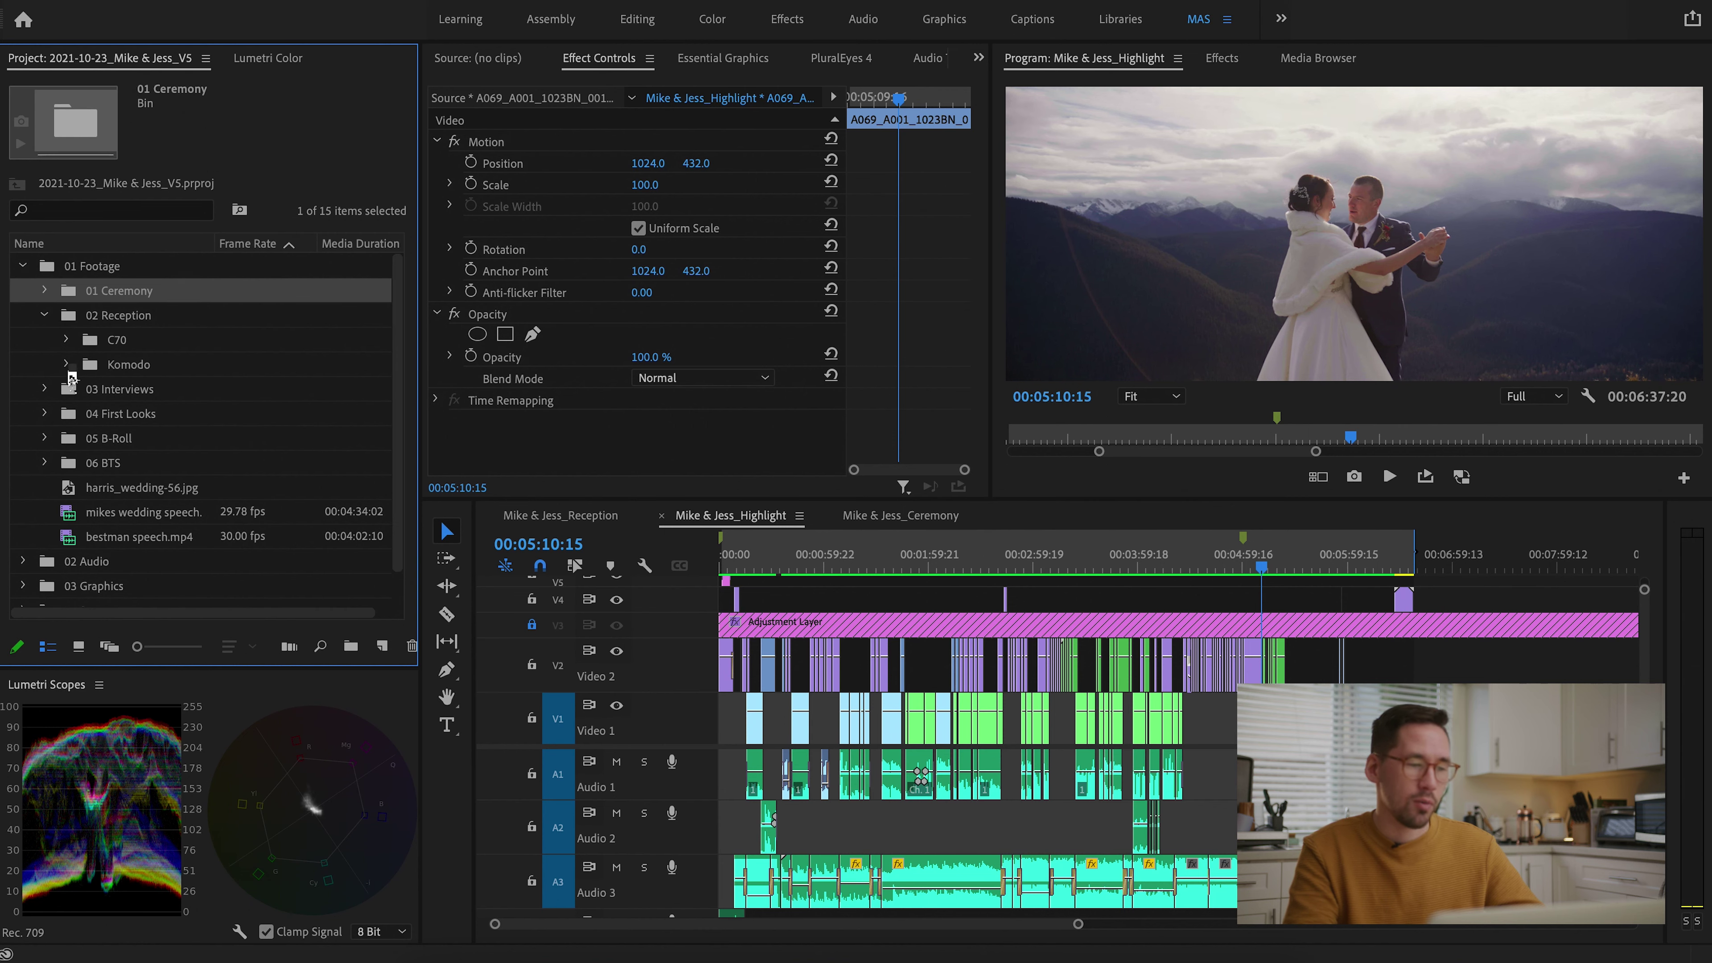
{"action": "left_click", "coordinate": [118, 340]}
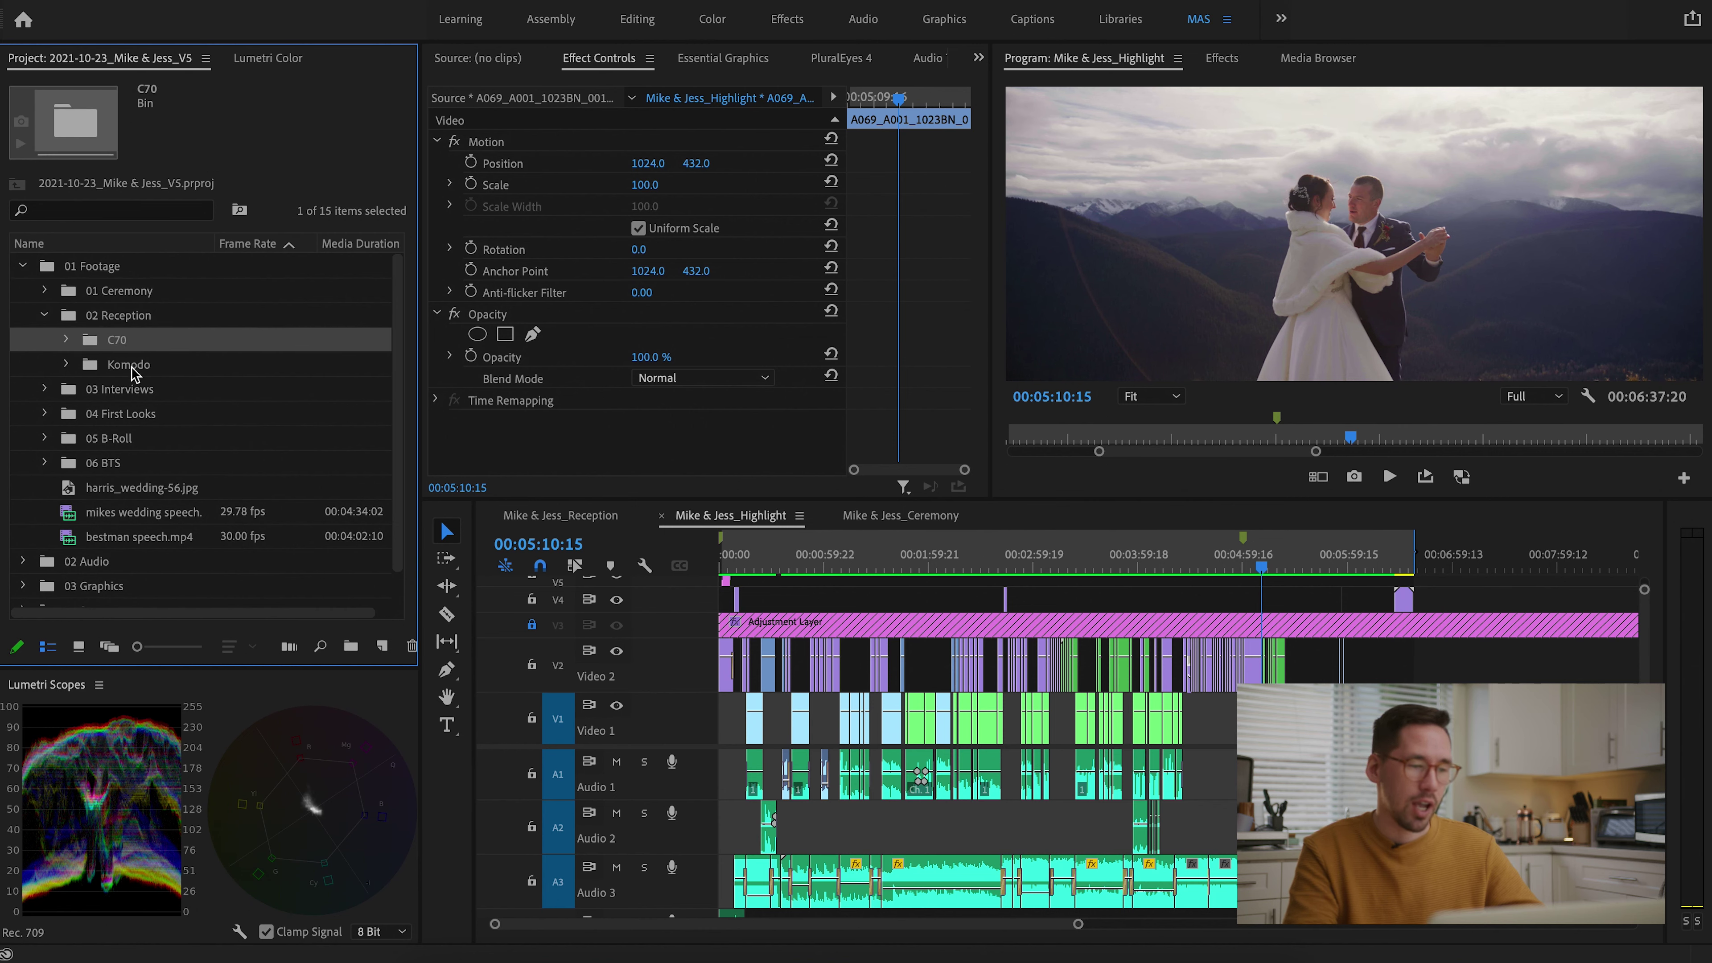
{"action": "left_click", "coordinate": [131, 367]}
{"action": "left_click", "coordinate": [66, 339]}
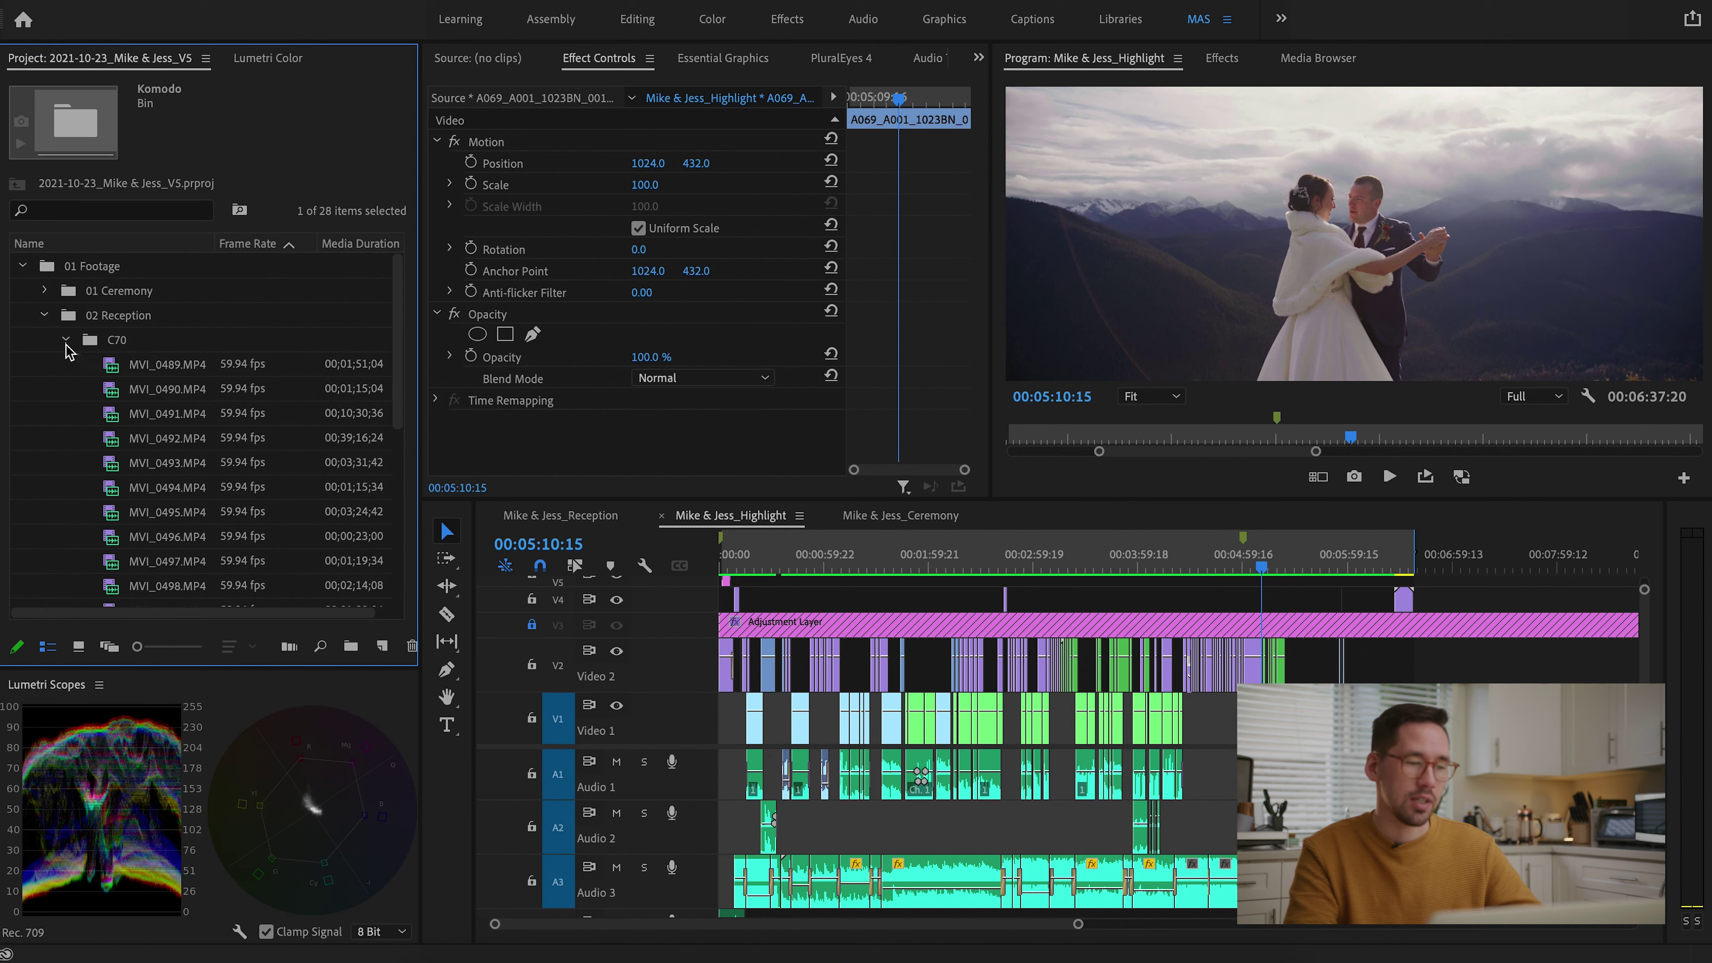
{"action": "left_click", "coordinate": [65, 340]}
{"action": "left_click", "coordinate": [66, 364]}
{"action": "left_click", "coordinate": [66, 364]}
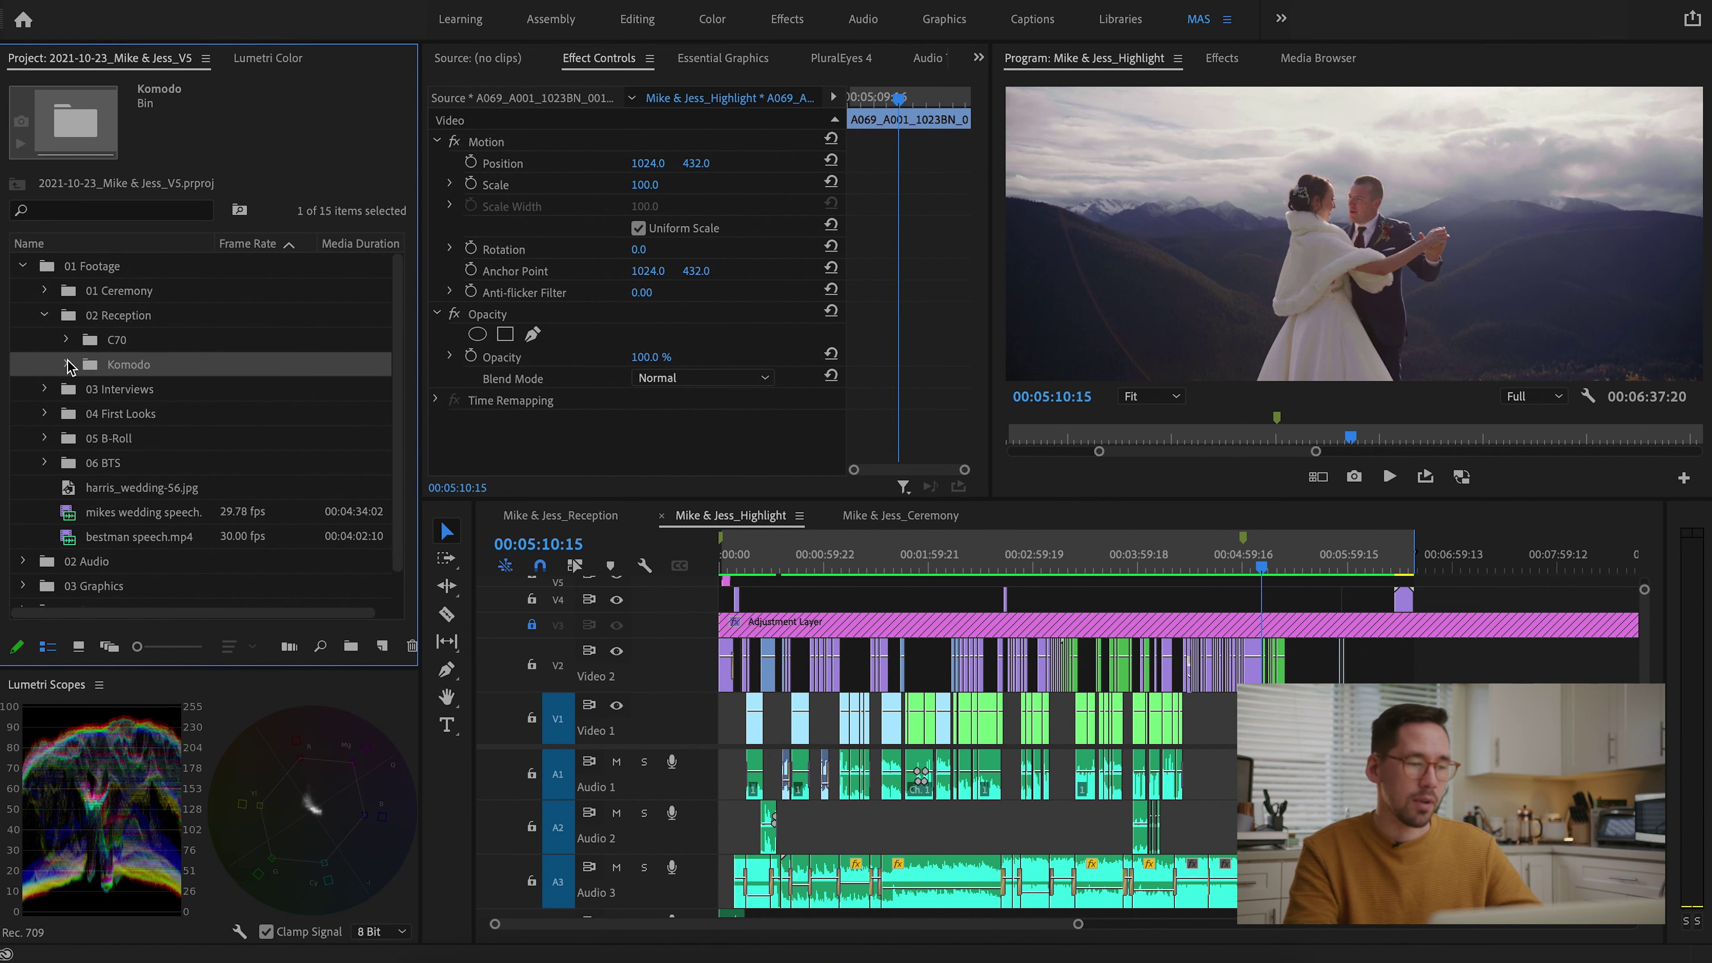
Expand the C70 bin in 02 Reception to inspect its clips, and collapse both bins
{"action": "left_click", "coordinate": [66, 339]}
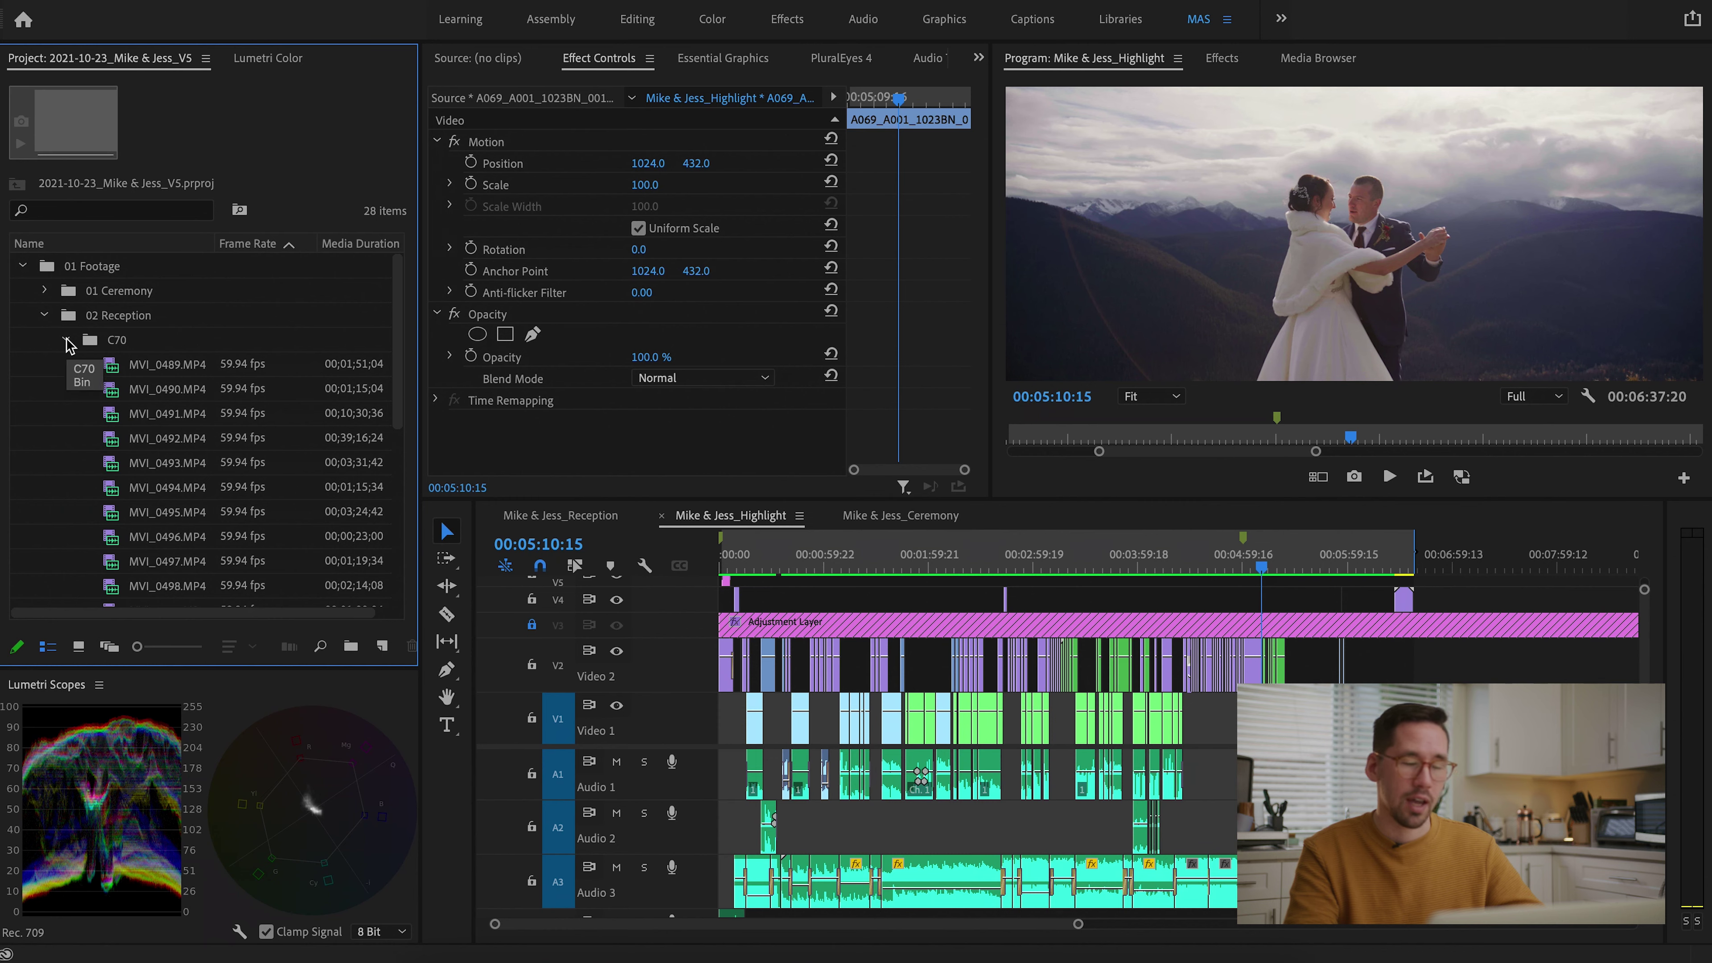
{"action": "left_click_drag", "start_coordinate": [67, 340], "coordinate": [96, 391]}
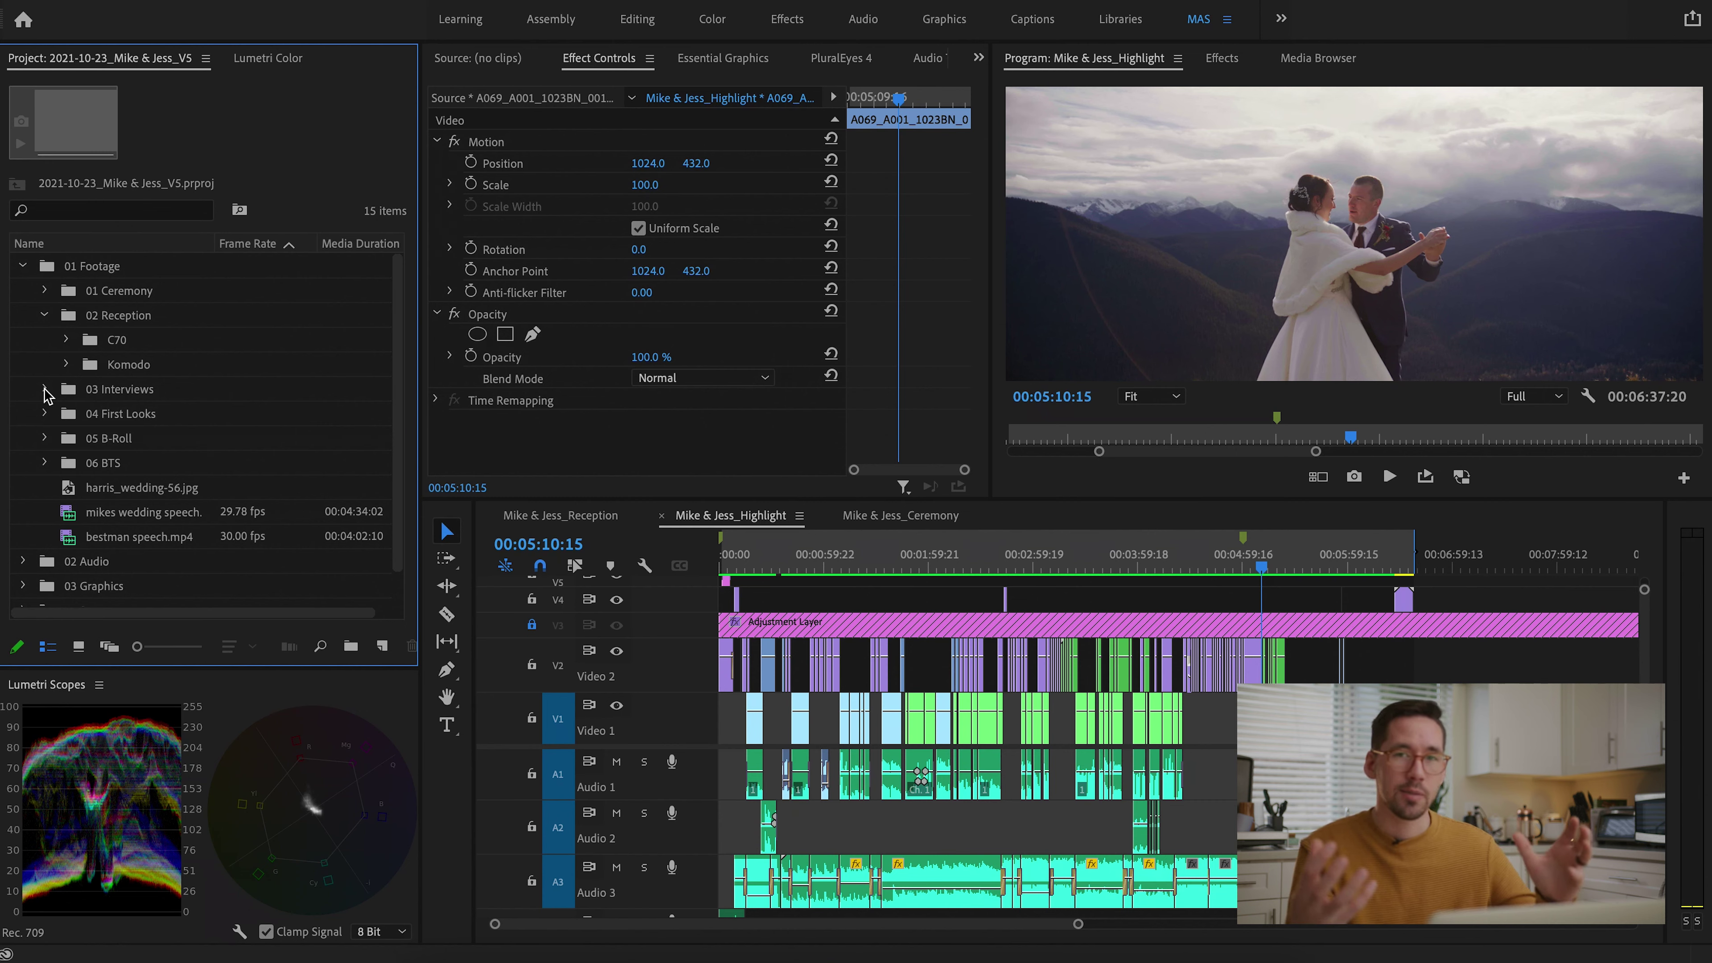
{"action": "left_click", "coordinate": [45, 315]}
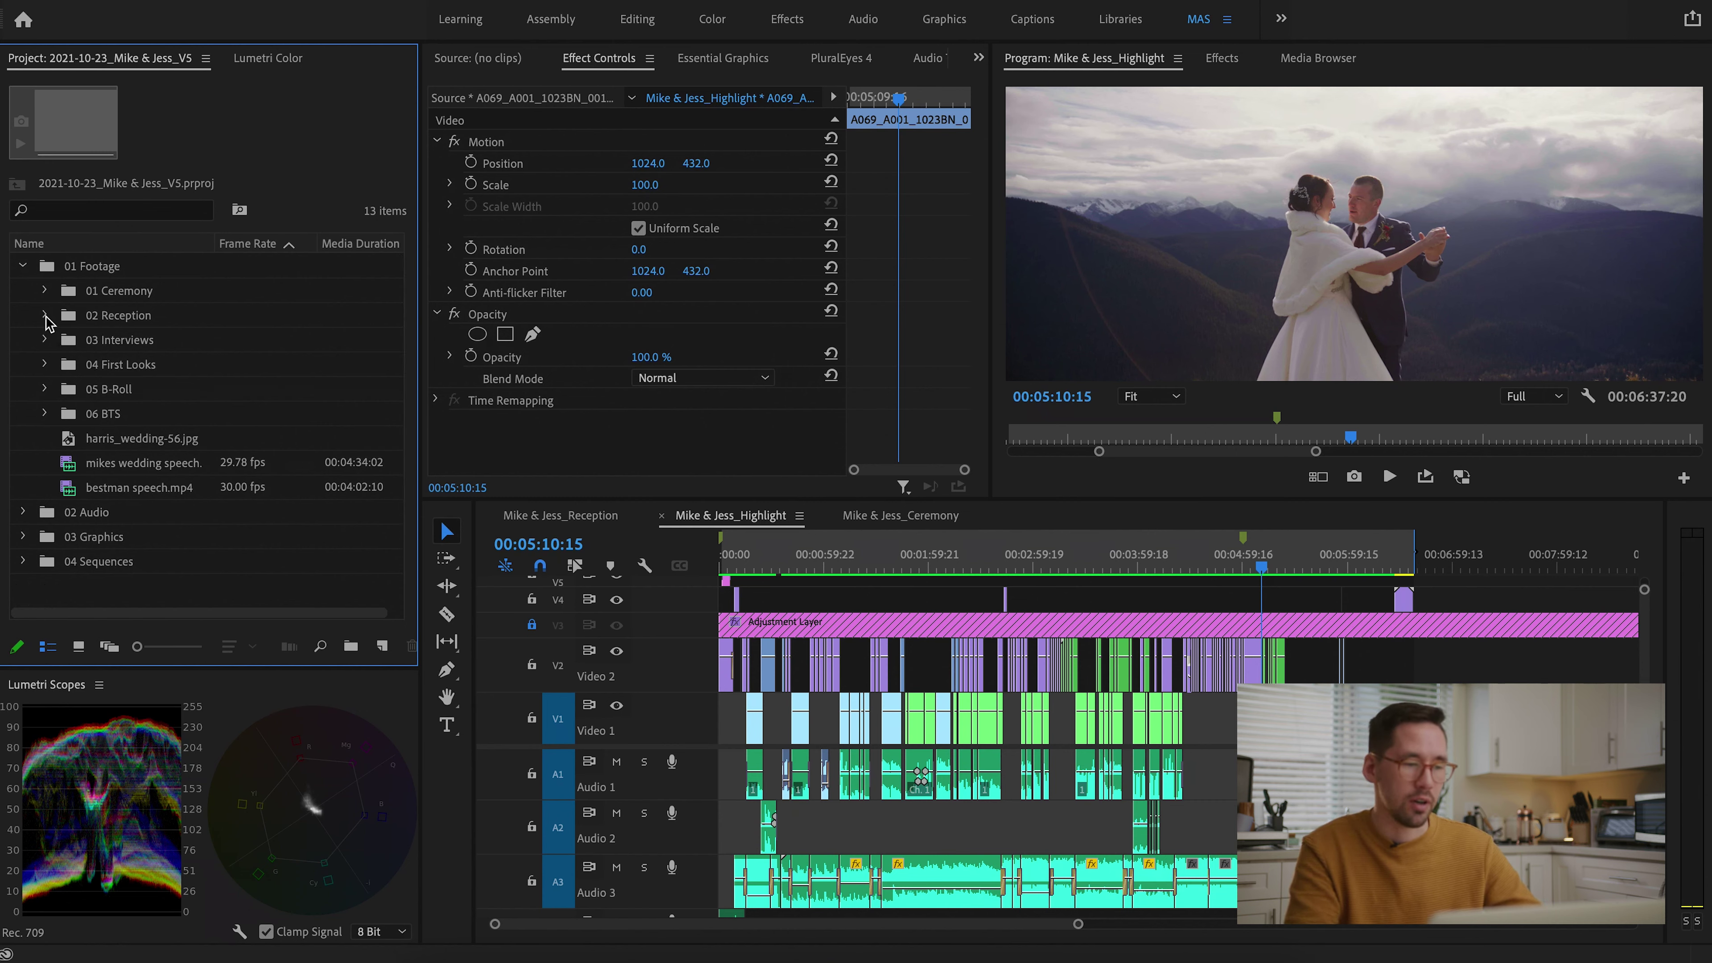
Expand 03 Interviews, check the details of its first interview clip, and collapse the bin
{"action": "left_click", "coordinate": [44, 340]}
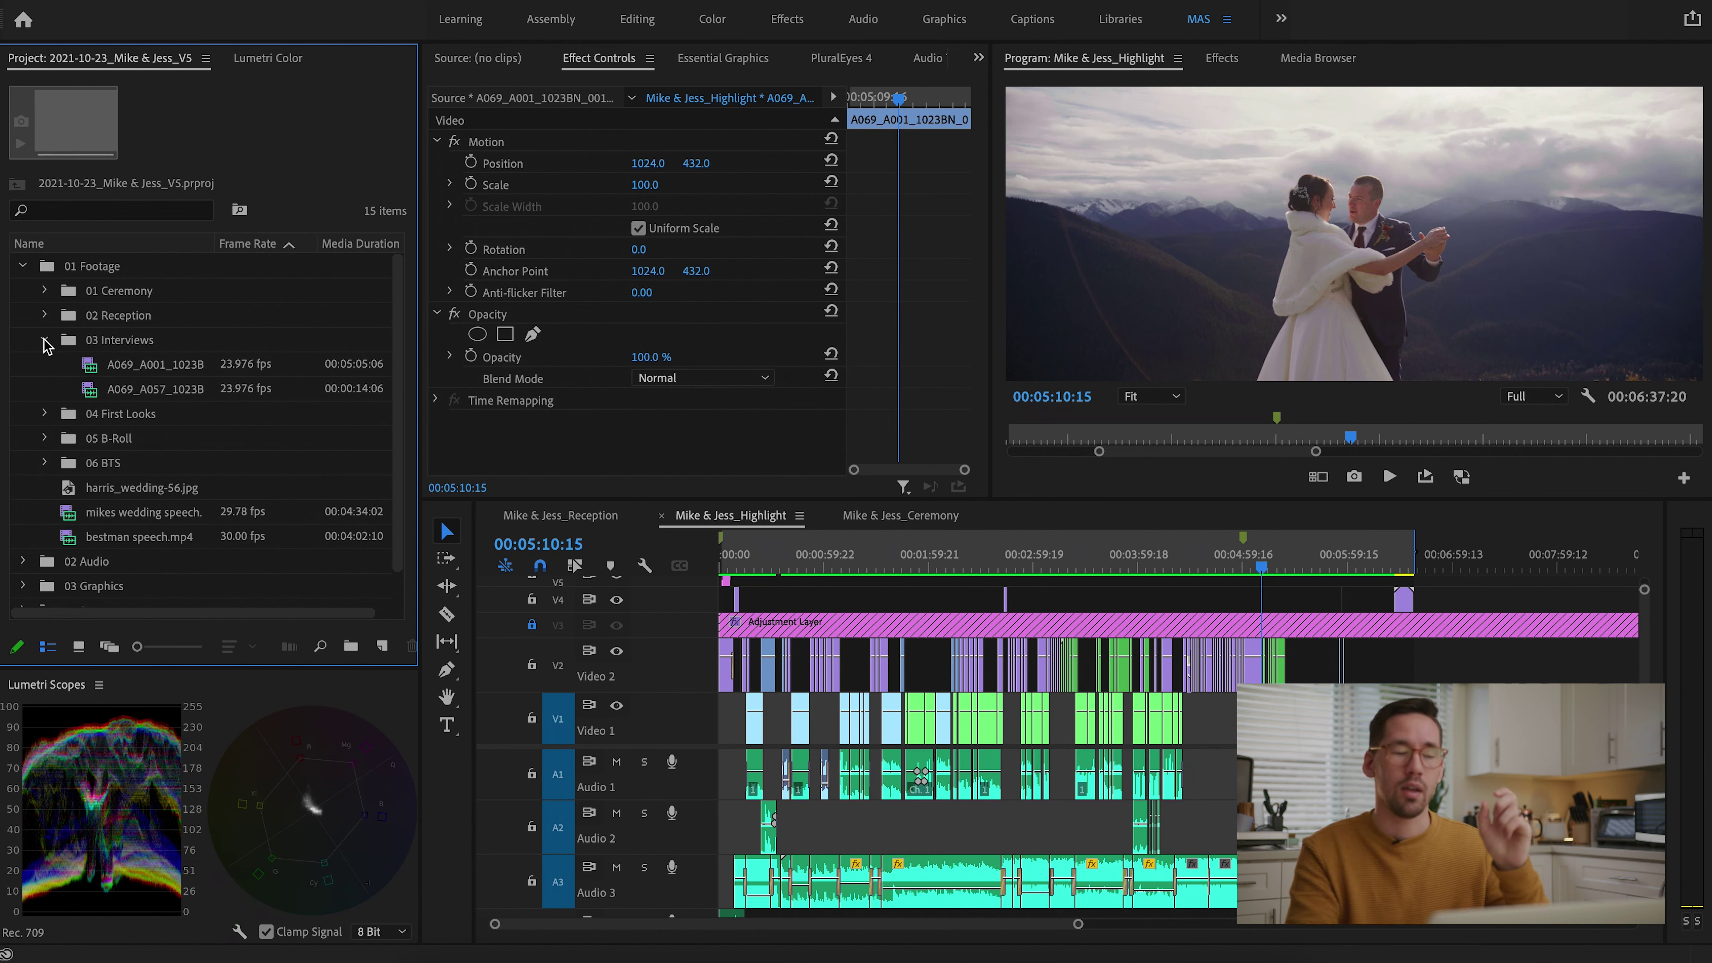
{"action": "left_click", "coordinate": [91, 366]}
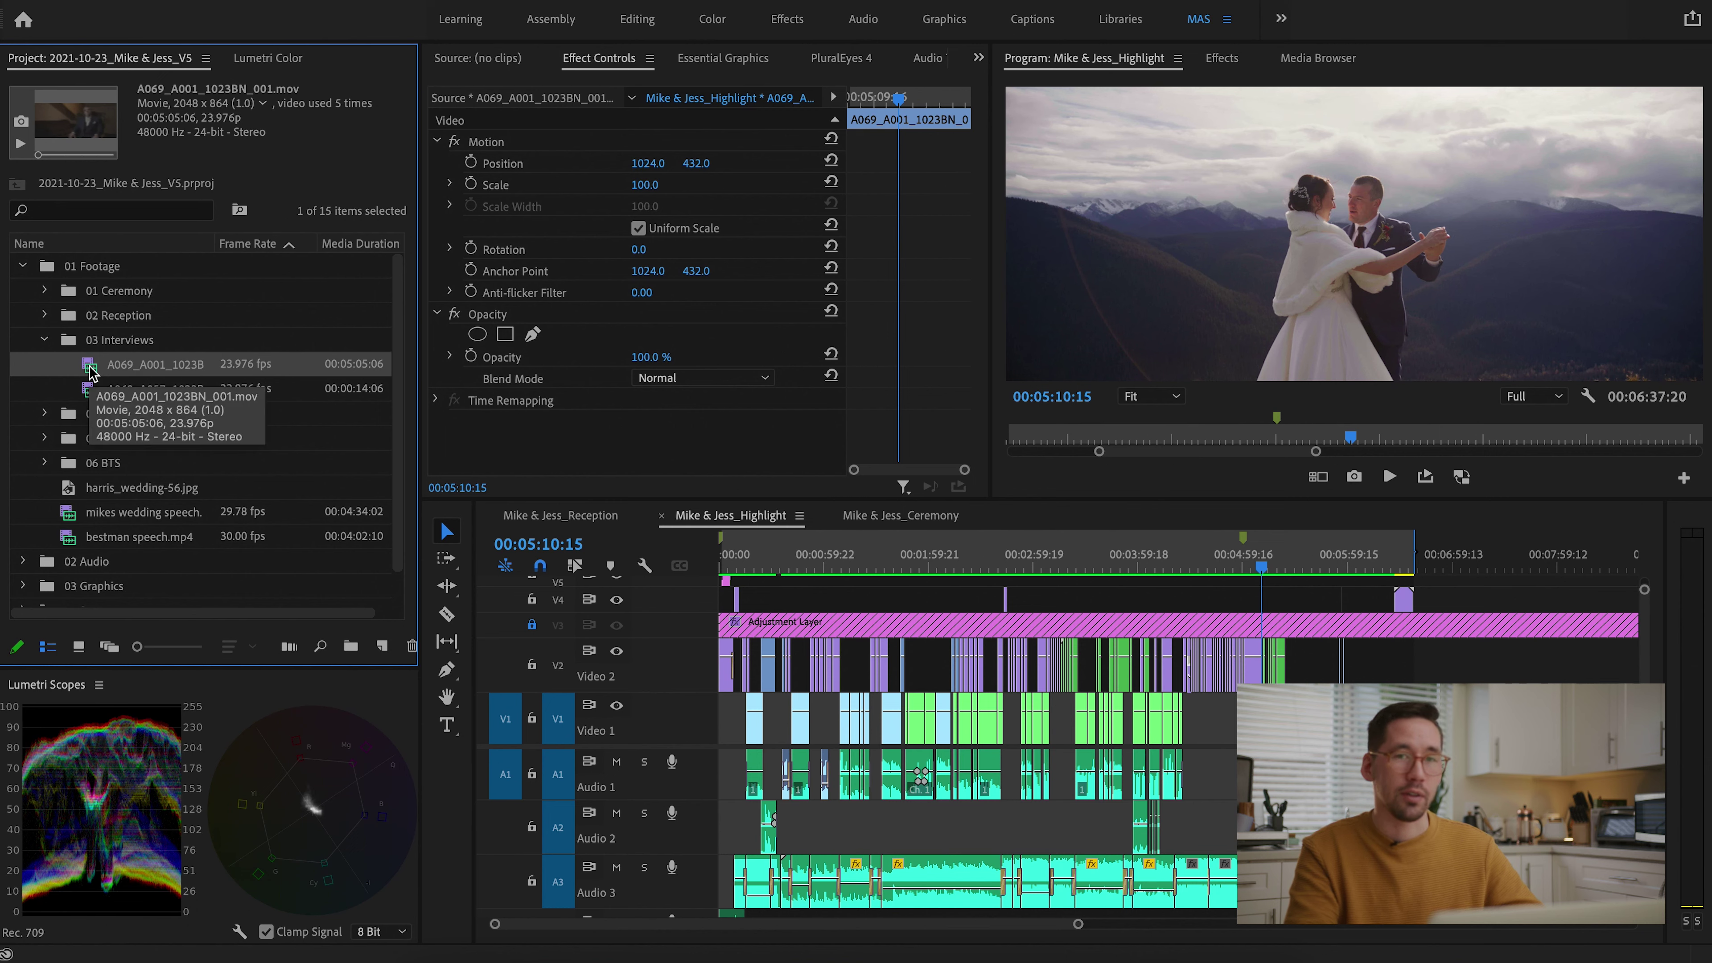
{"action": "left_click", "coordinate": [43, 340]}
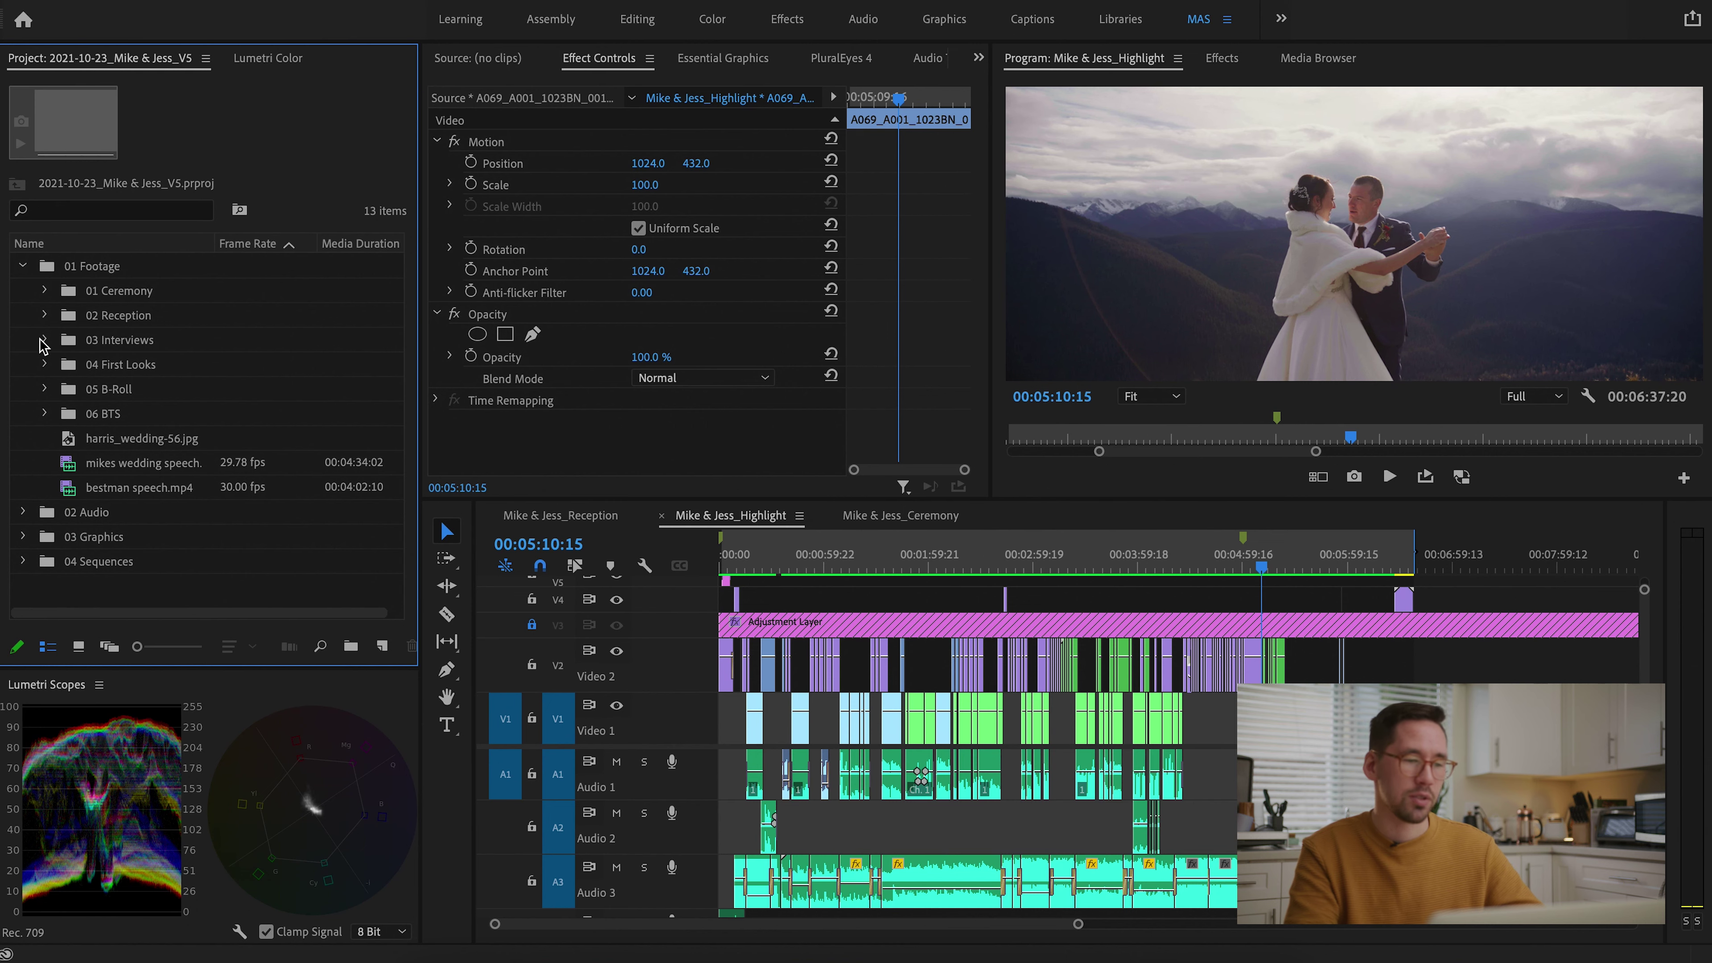
Expand 04 First Looks with its C70 and Komodo bins, and check the two Komodo clips
{"action": "left_click", "coordinate": [45, 366]}
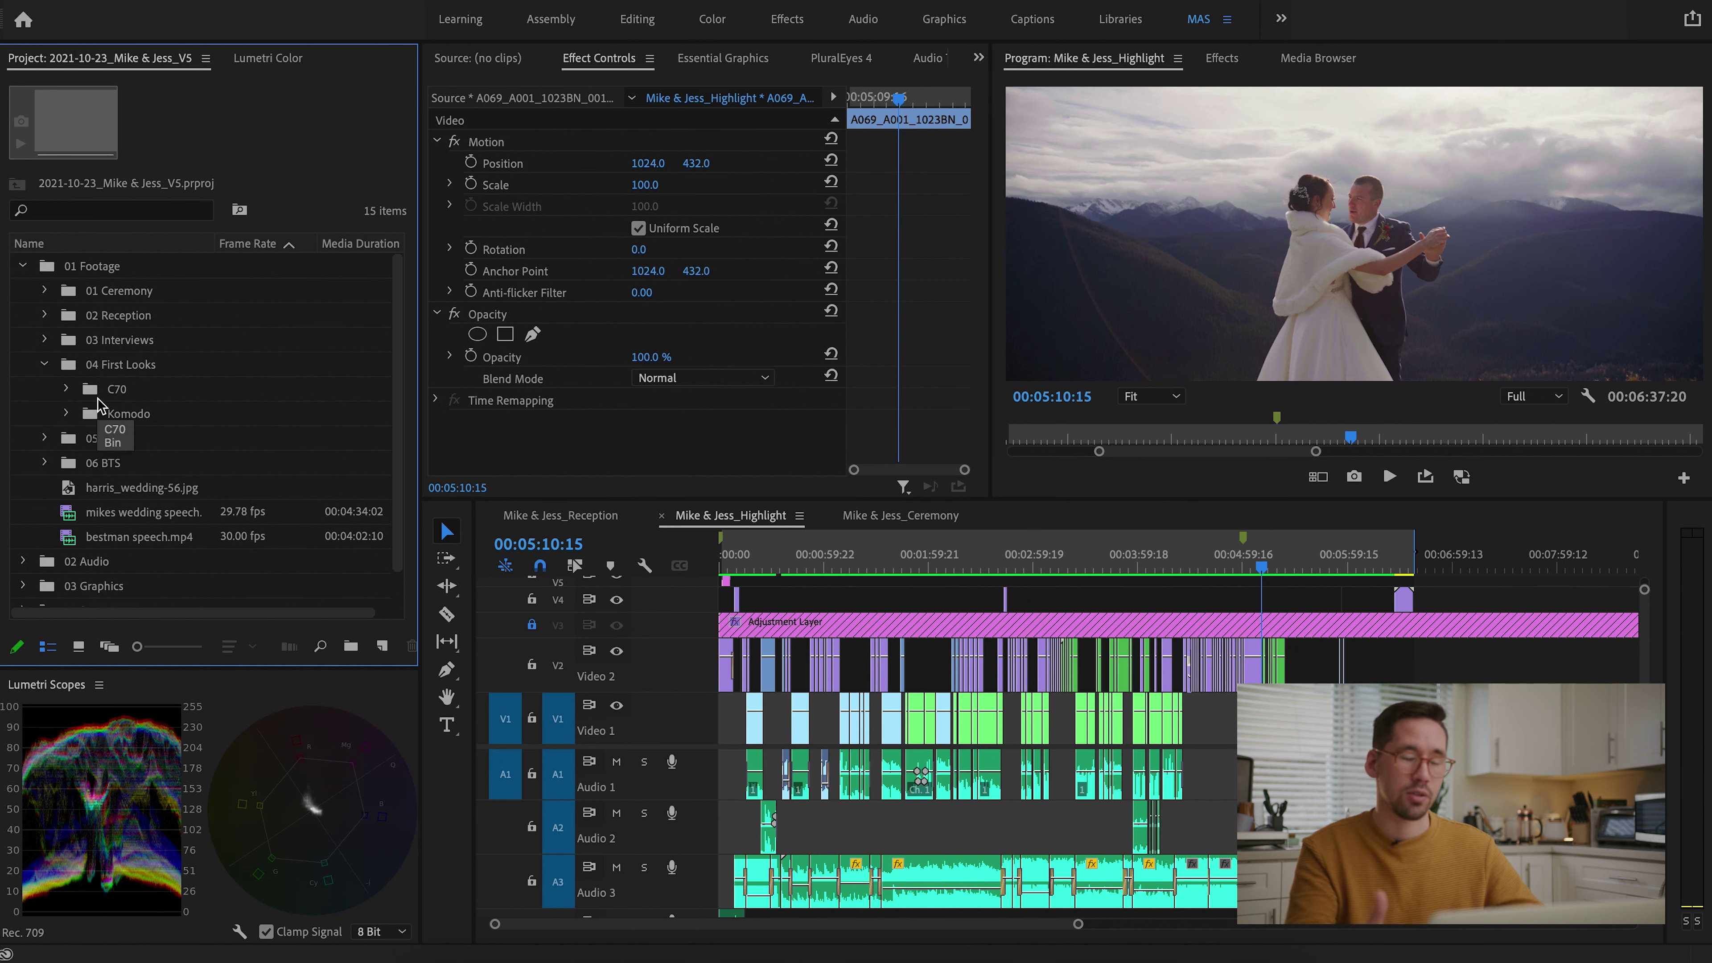
{"action": "left_click", "coordinate": [73, 390]}
{"action": "left_click", "coordinate": [67, 461]}
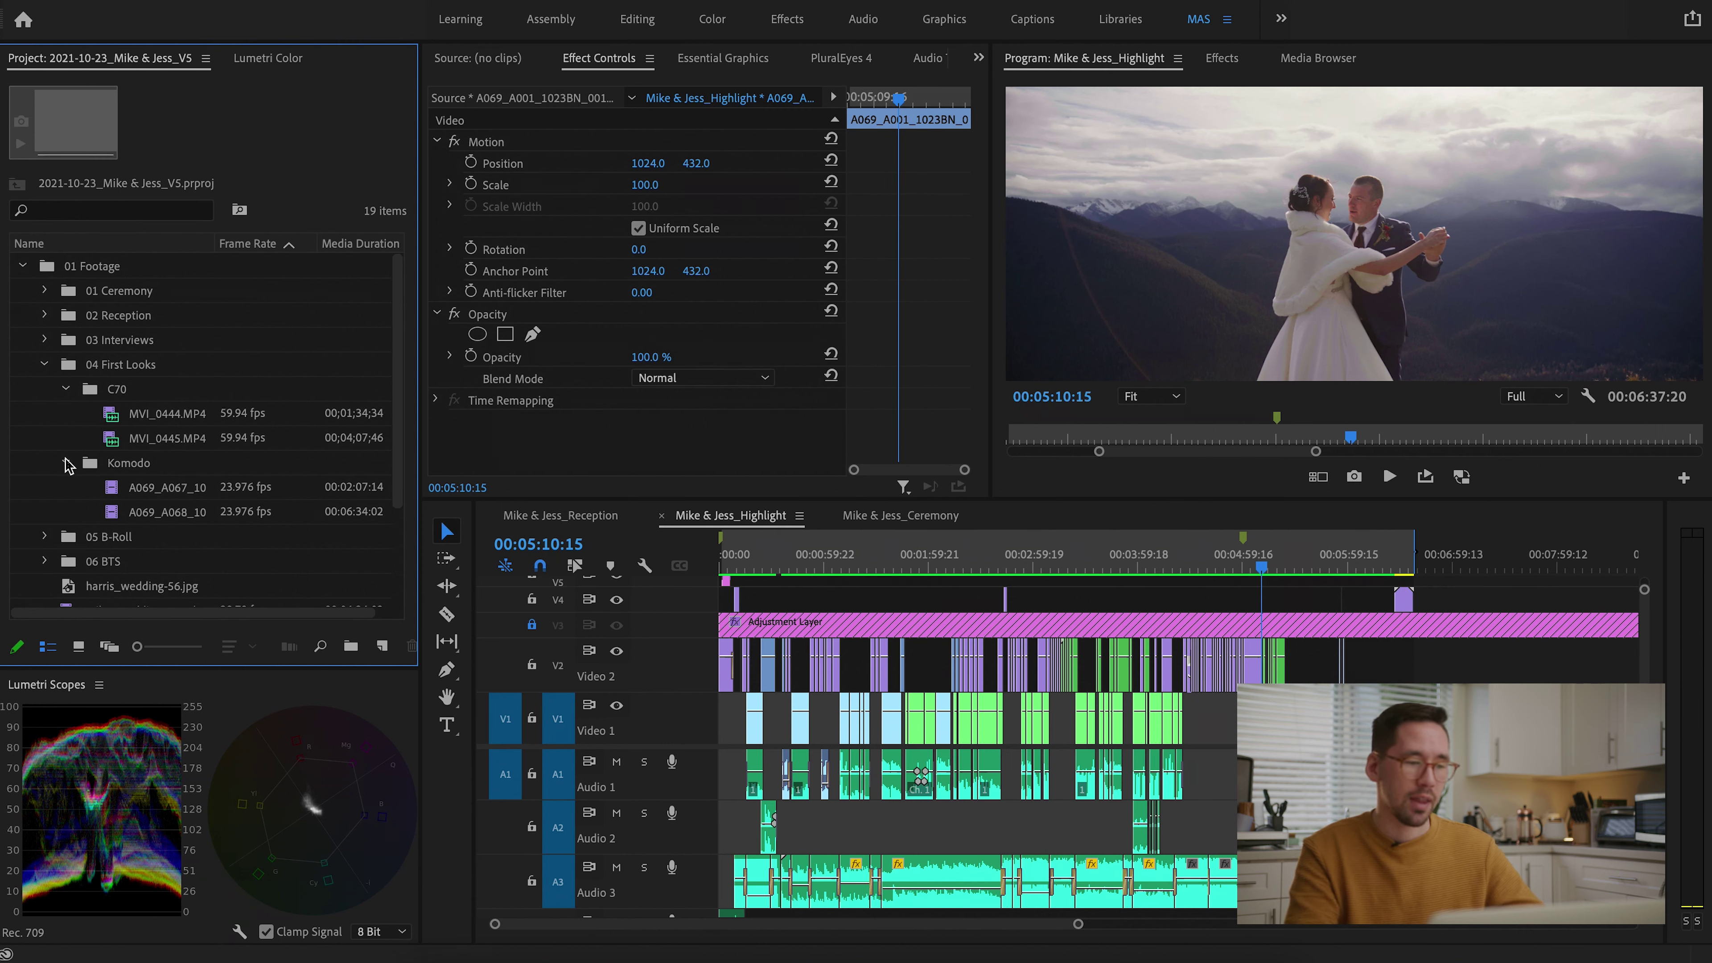
{"action": "left_click", "coordinate": [144, 487]}
{"action": "left_click", "coordinate": [141, 514]}
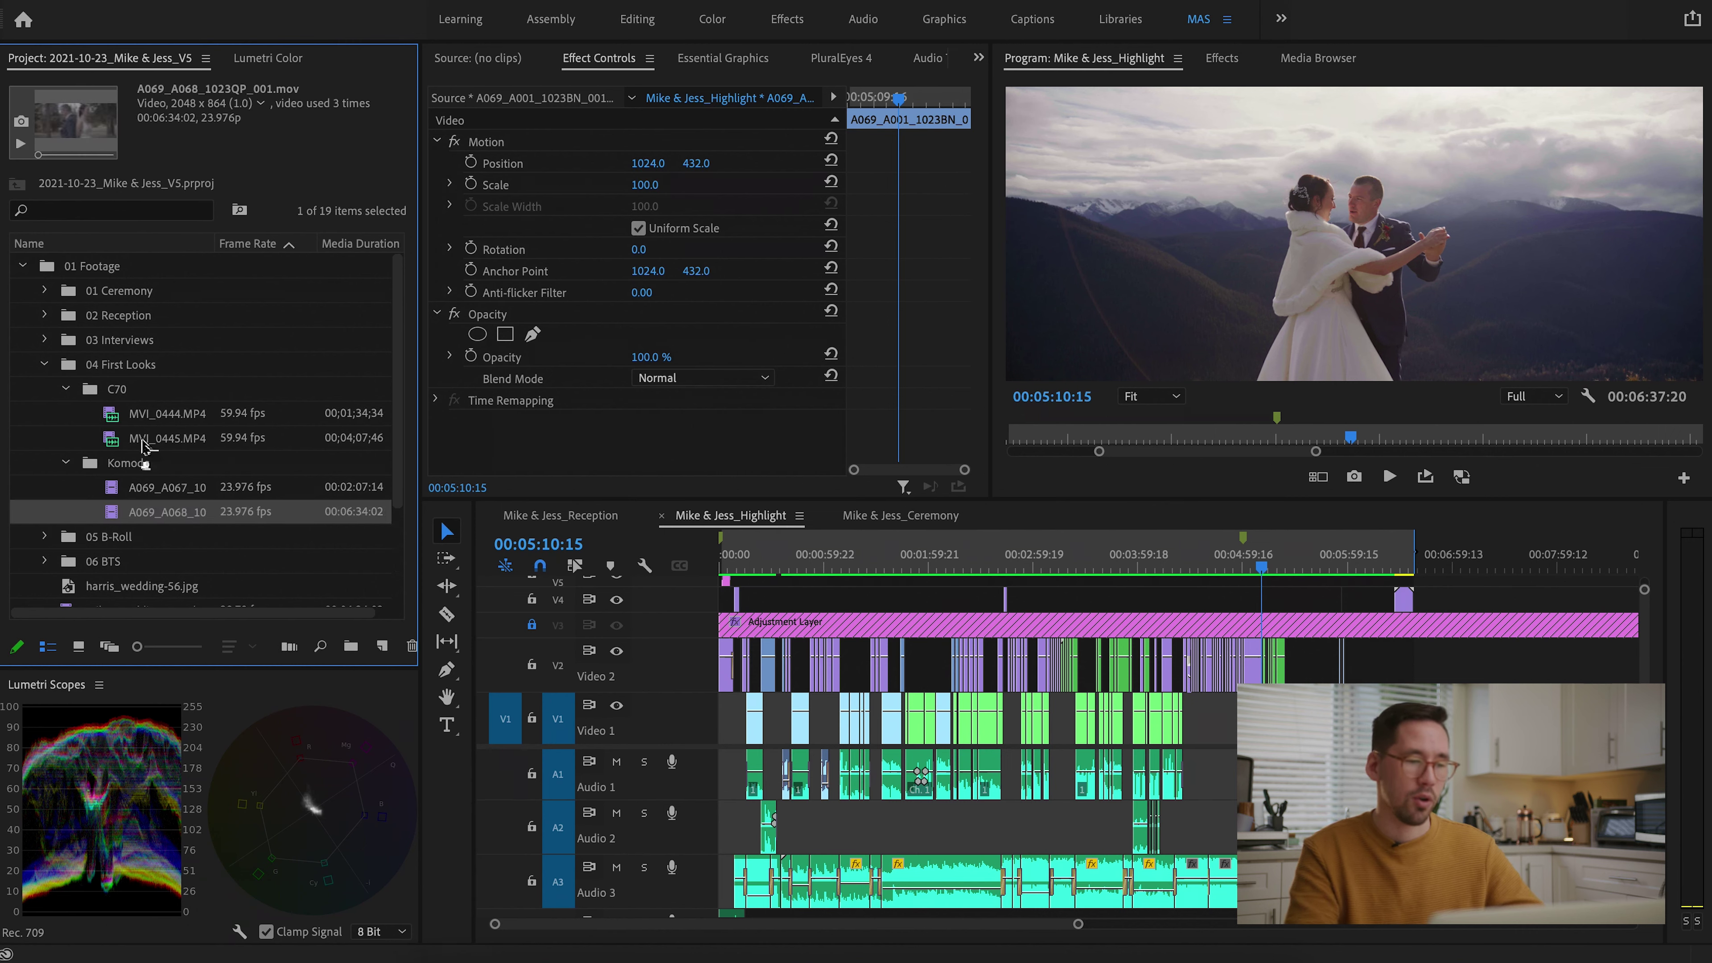
Compare the C70 and Komodo clips in 04 First Looks, and collapse the camera bins and their parent bin
{"action": "left_click", "coordinate": [154, 414]}
{"action": "left_click", "coordinate": [153, 438]}
{"action": "left_click", "coordinate": [153, 416]}
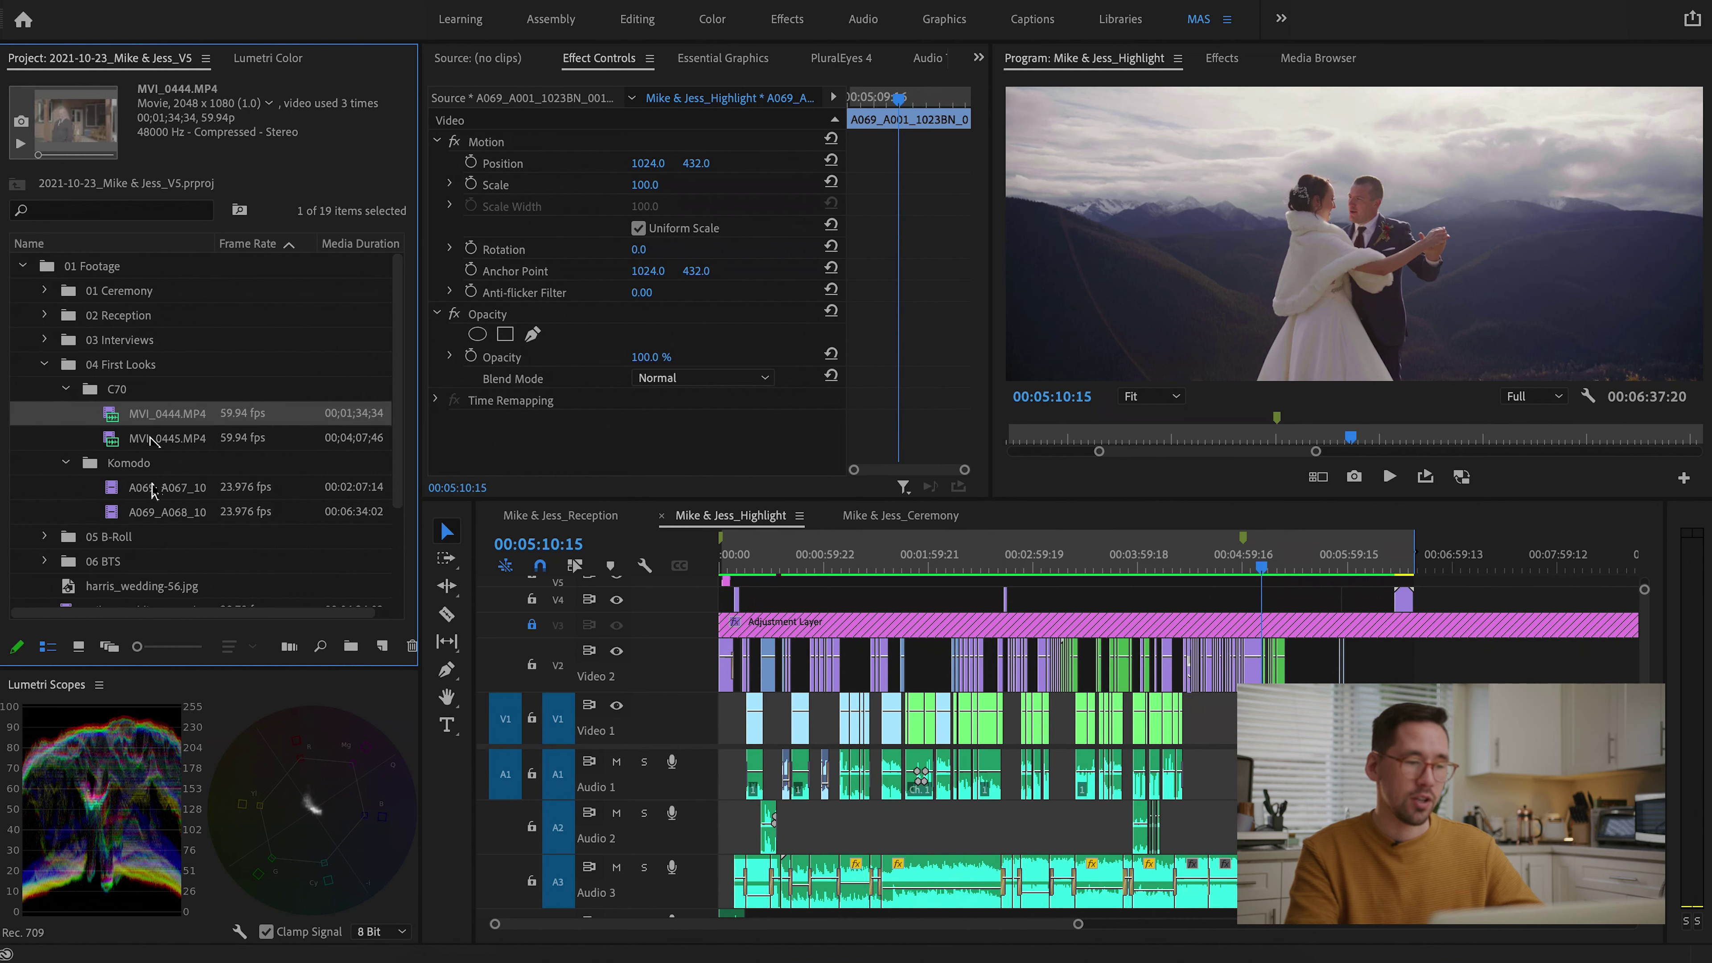
{"action": "left_click", "coordinate": [155, 486]}
{"action": "left_click", "coordinate": [156, 512]}
{"action": "left_click", "coordinate": [66, 389]}
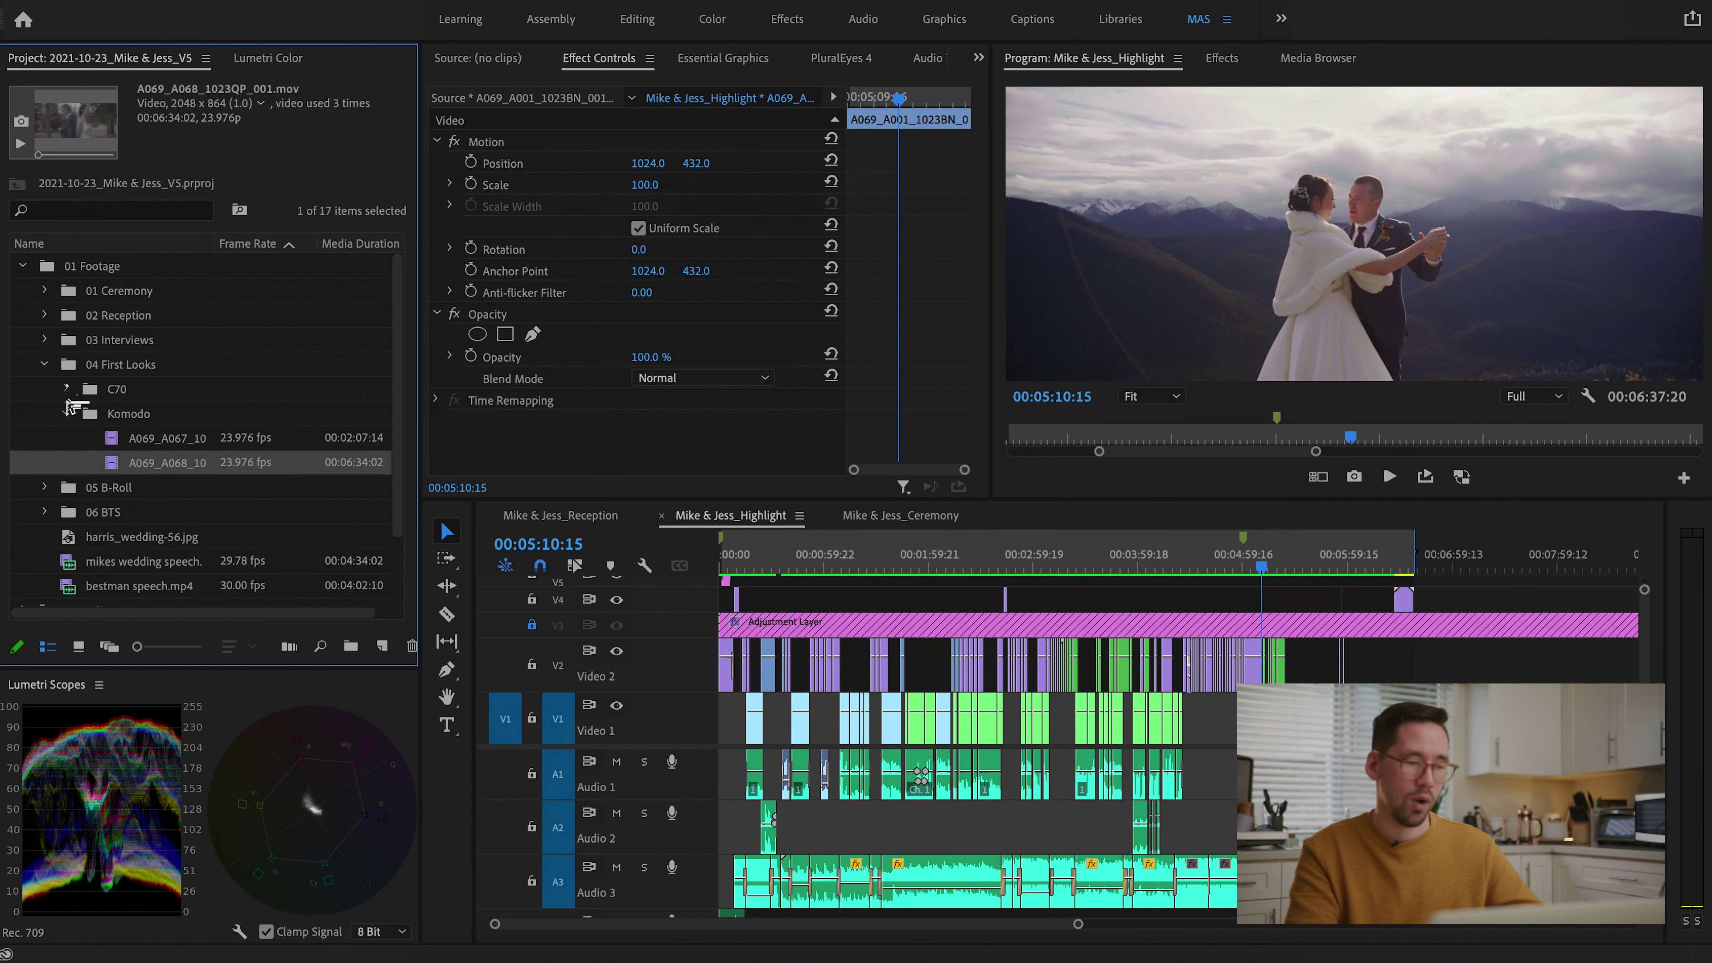
{"action": "left_click", "coordinate": [66, 413]}
{"action": "left_click", "coordinate": [44, 364]}
Expand 05 B-Roll and review its scene bins: 08 Misc Guests, followed by 01 Bride Prep through 07 Landscape
{"action": "left_click", "coordinate": [44, 389]}
{"action": "scroll", "coordinate": [172, 462], "scroll_direction": "down", "scroll_amount": 2}
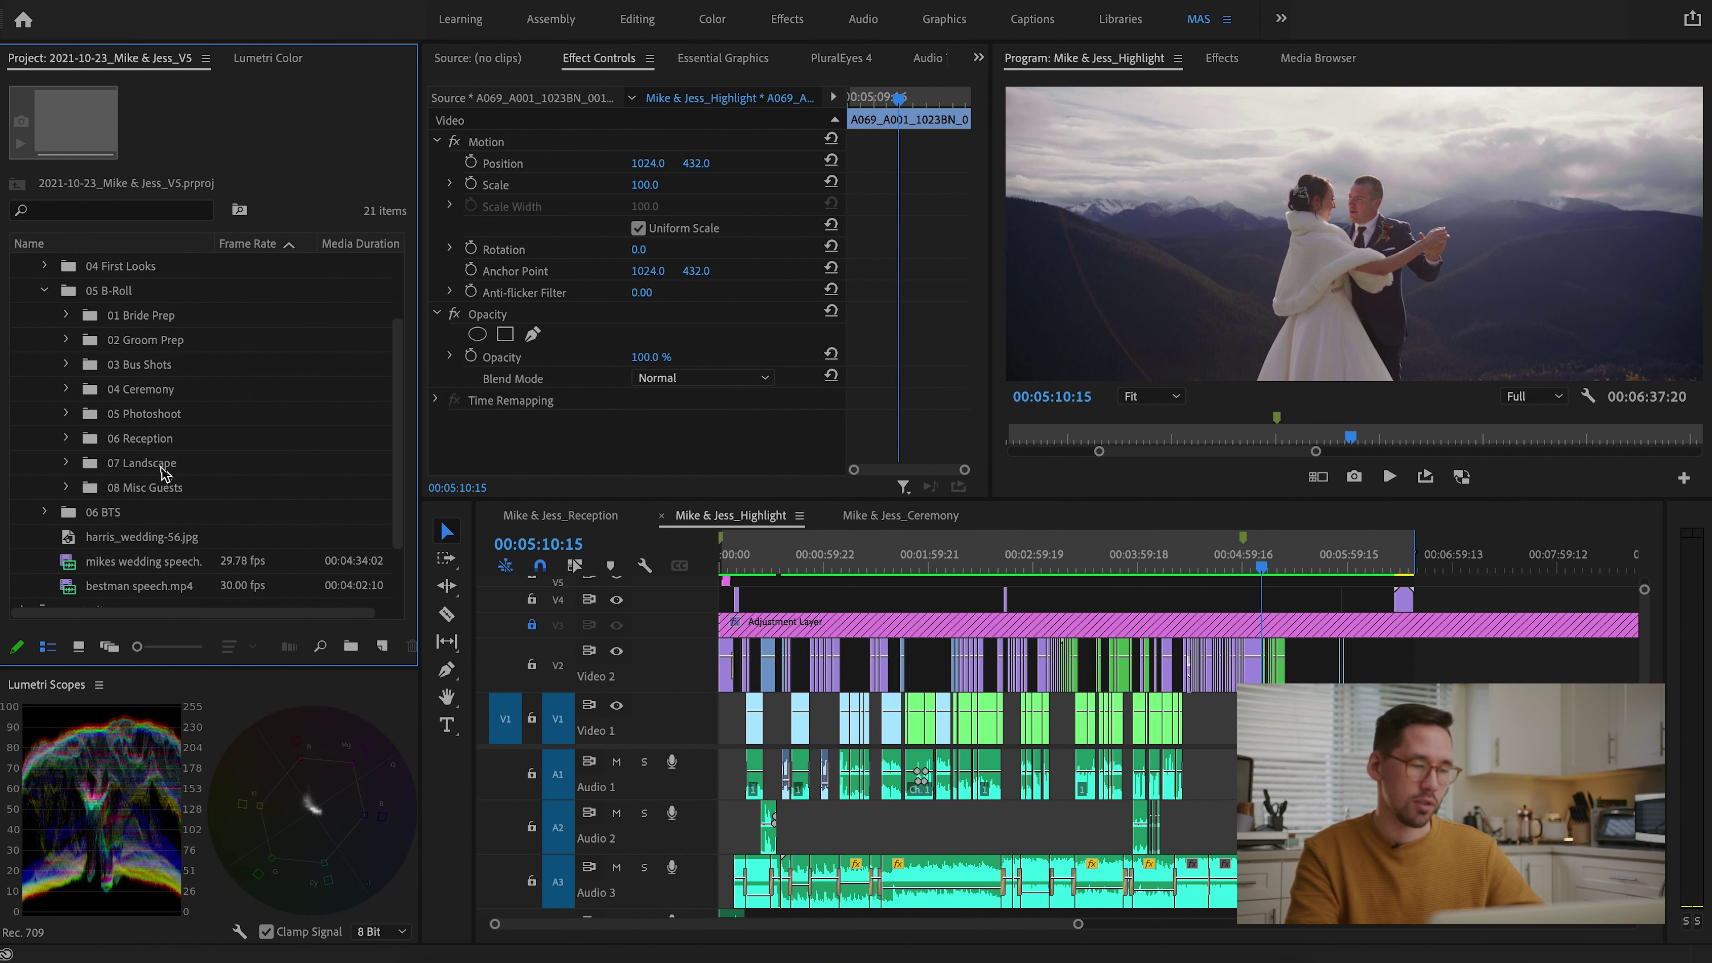
{"action": "left_click", "coordinate": [172, 493]}
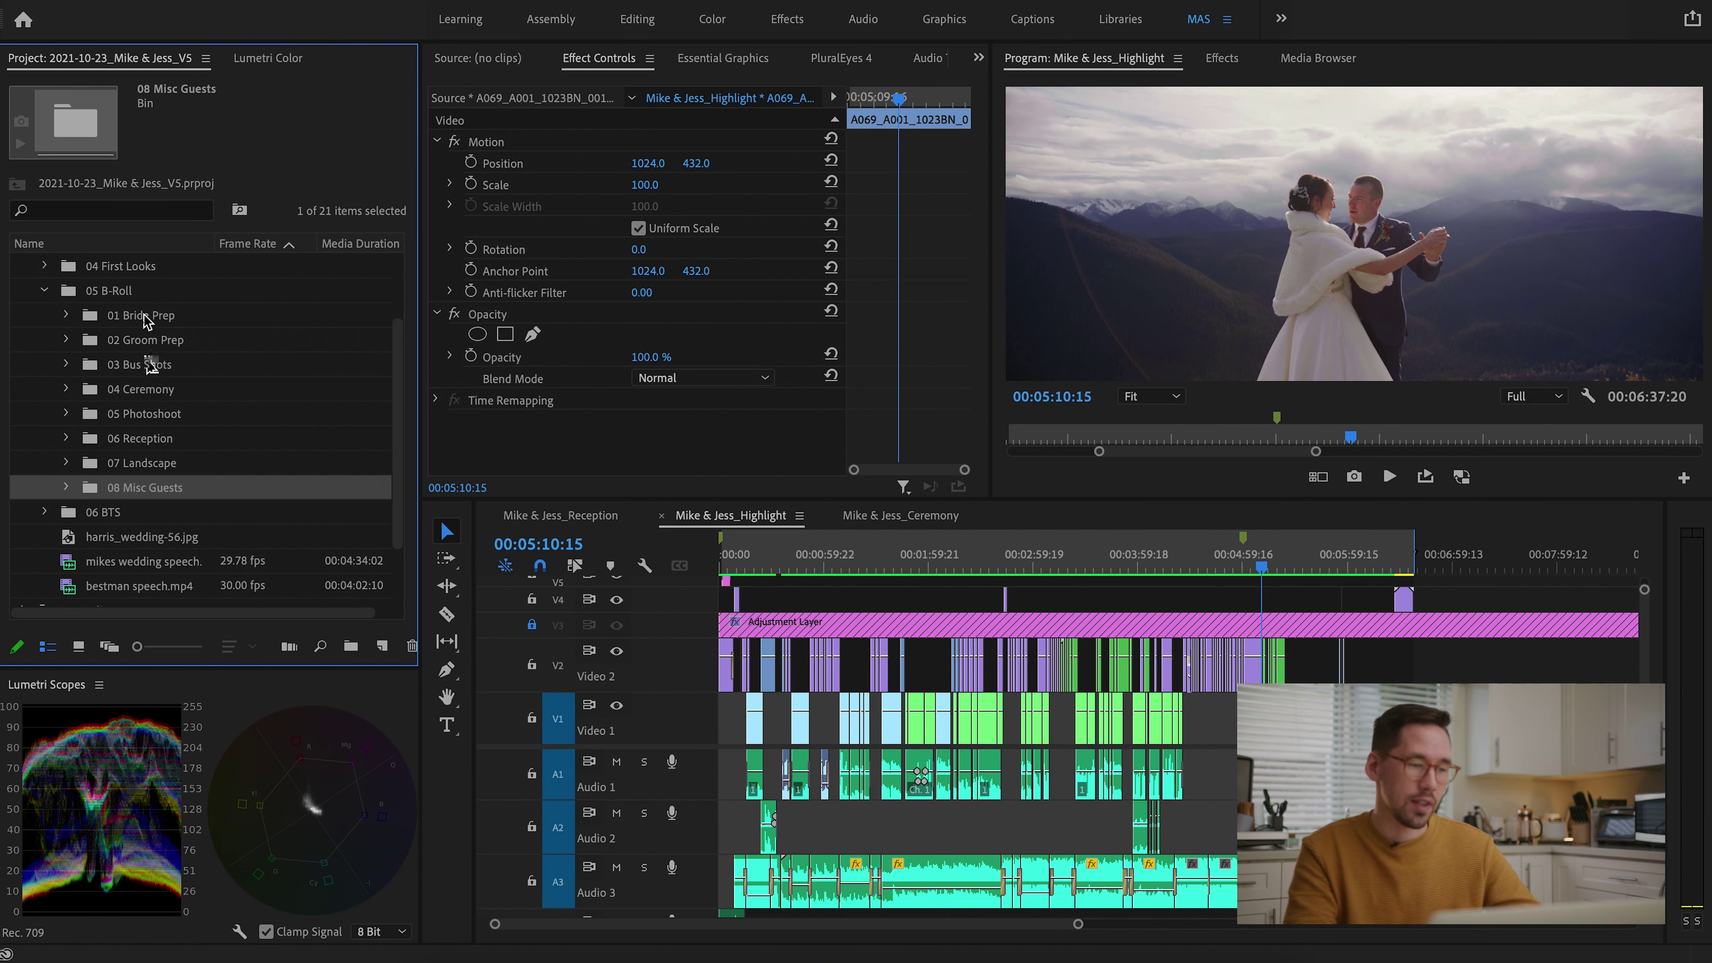
{"action": "left_click", "coordinate": [162, 317]}
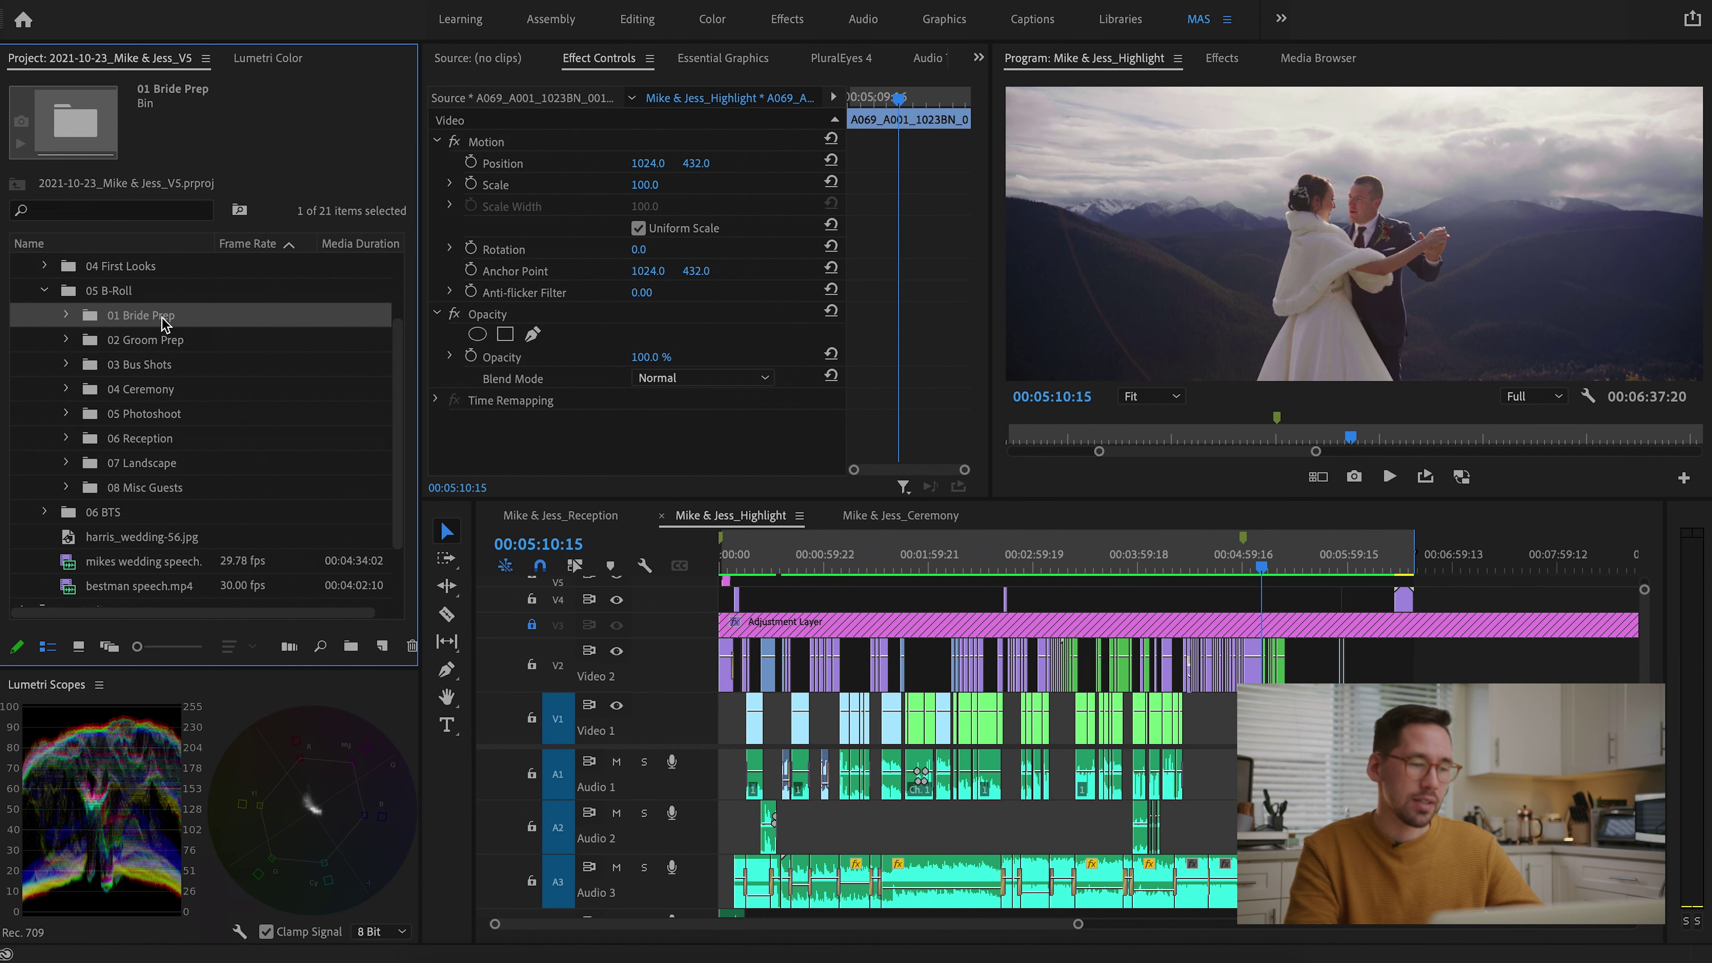
{"action": "left_click", "coordinate": [167, 339]}
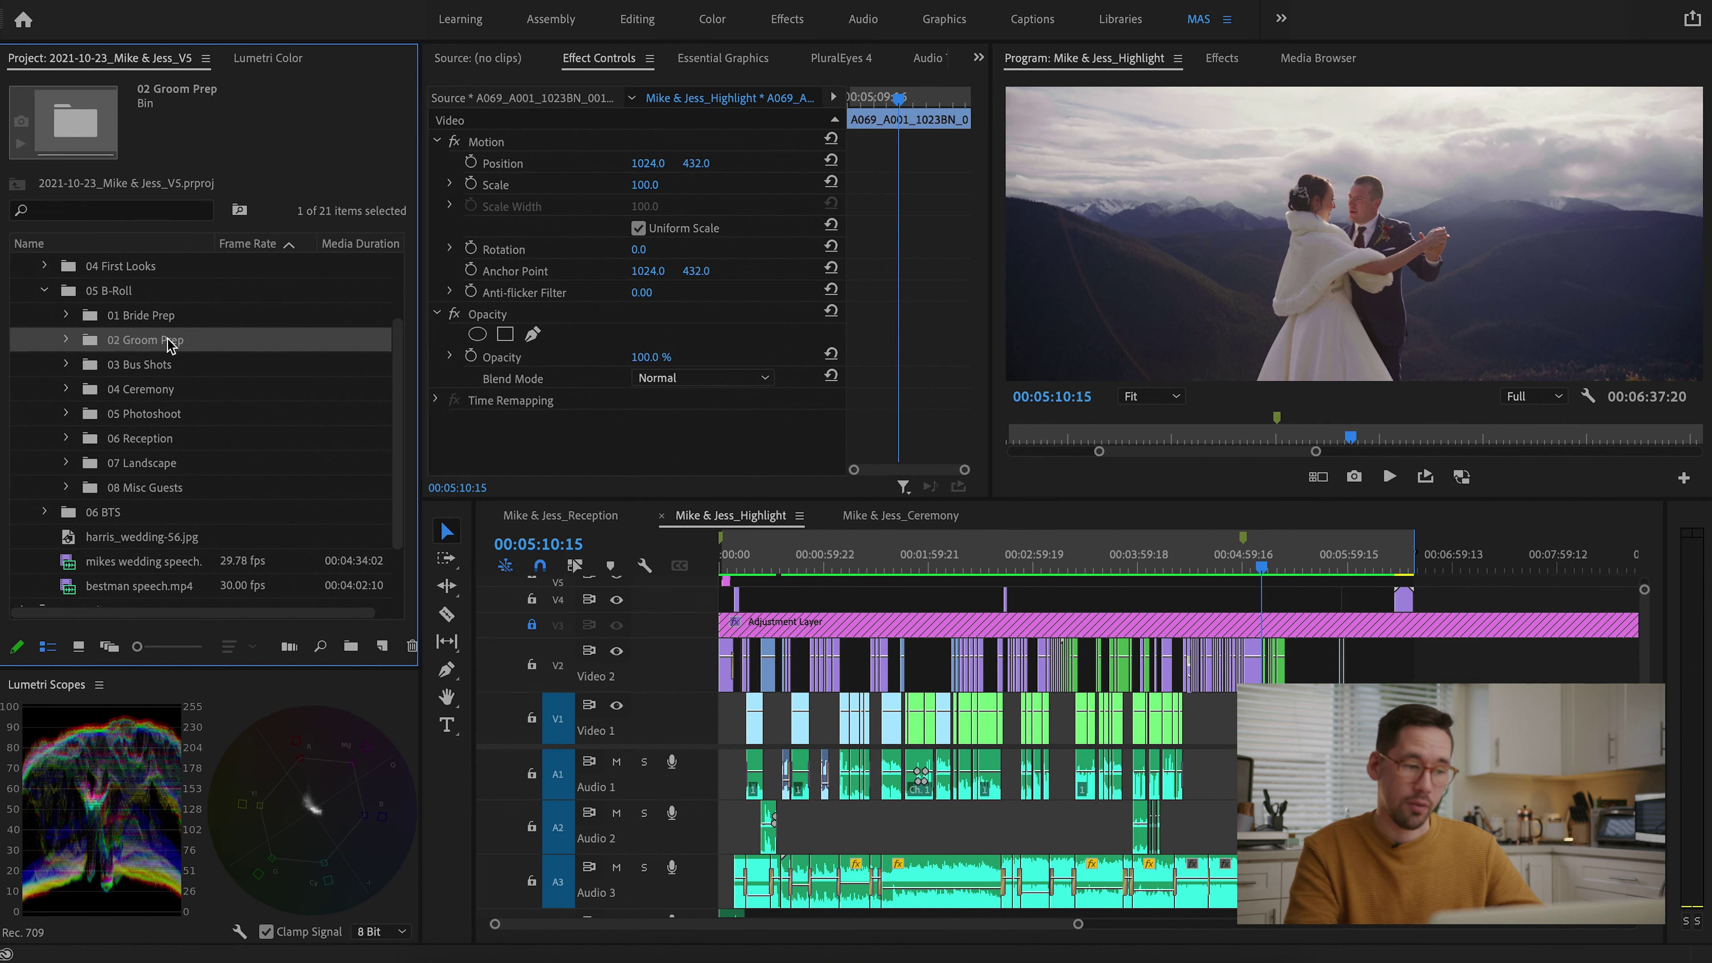
{"action": "left_click", "coordinate": [163, 367]}
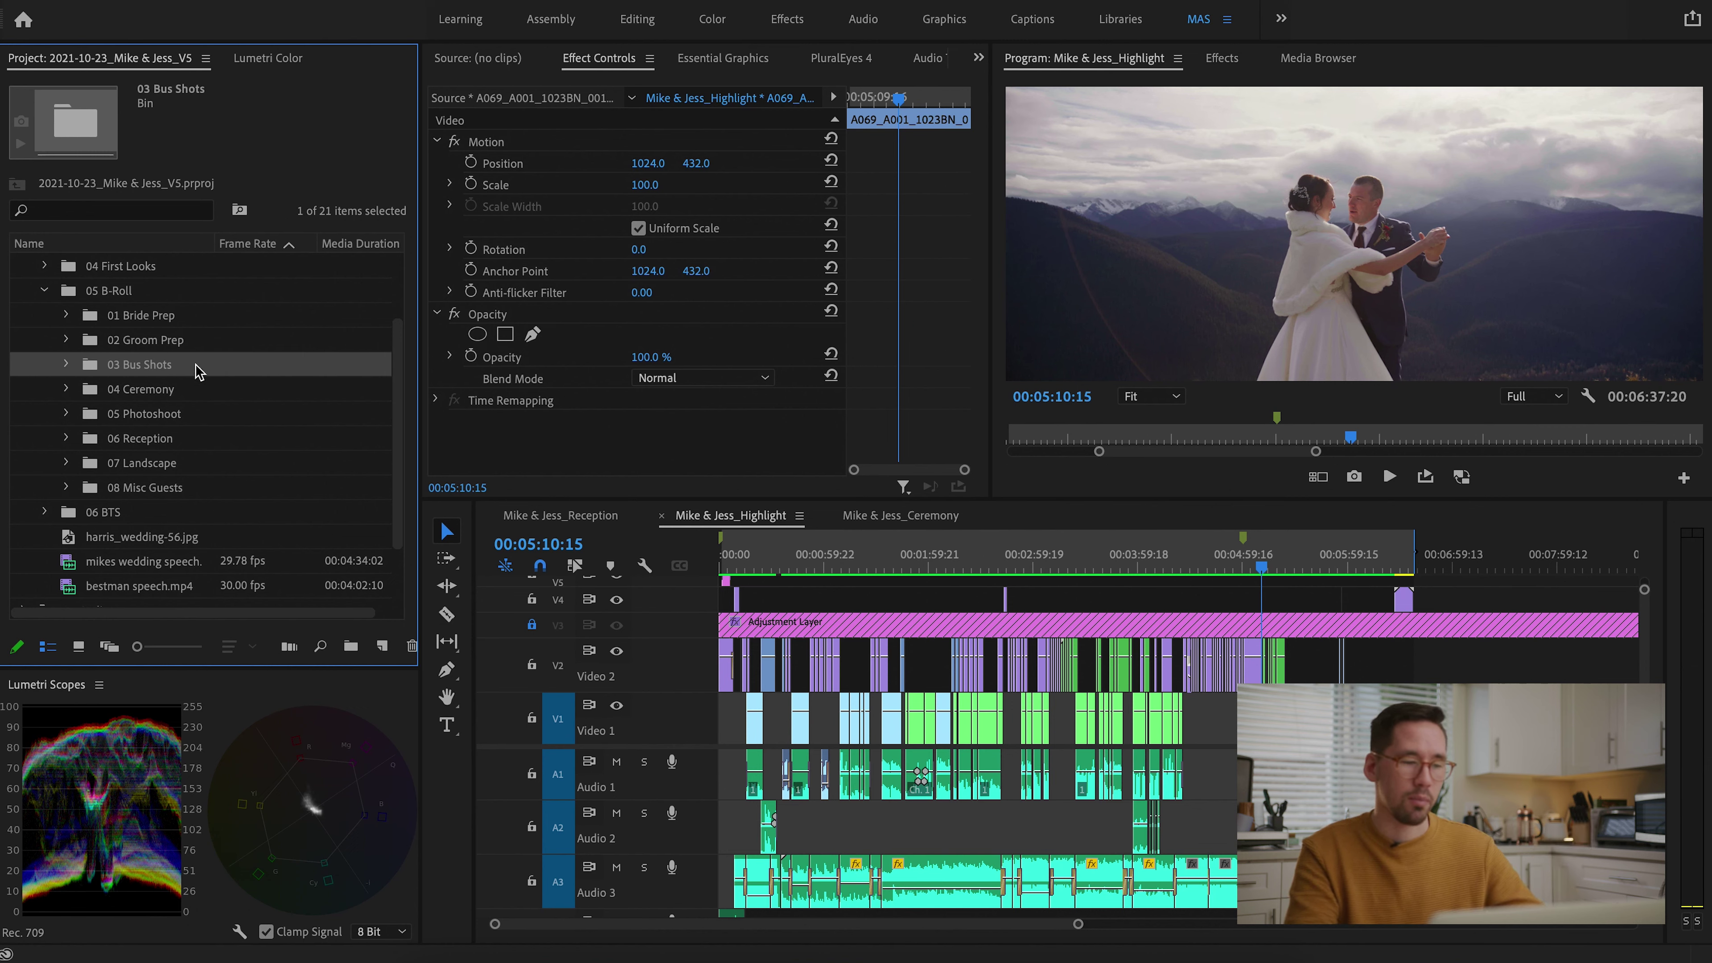
{"action": "left_click", "coordinate": [163, 391]}
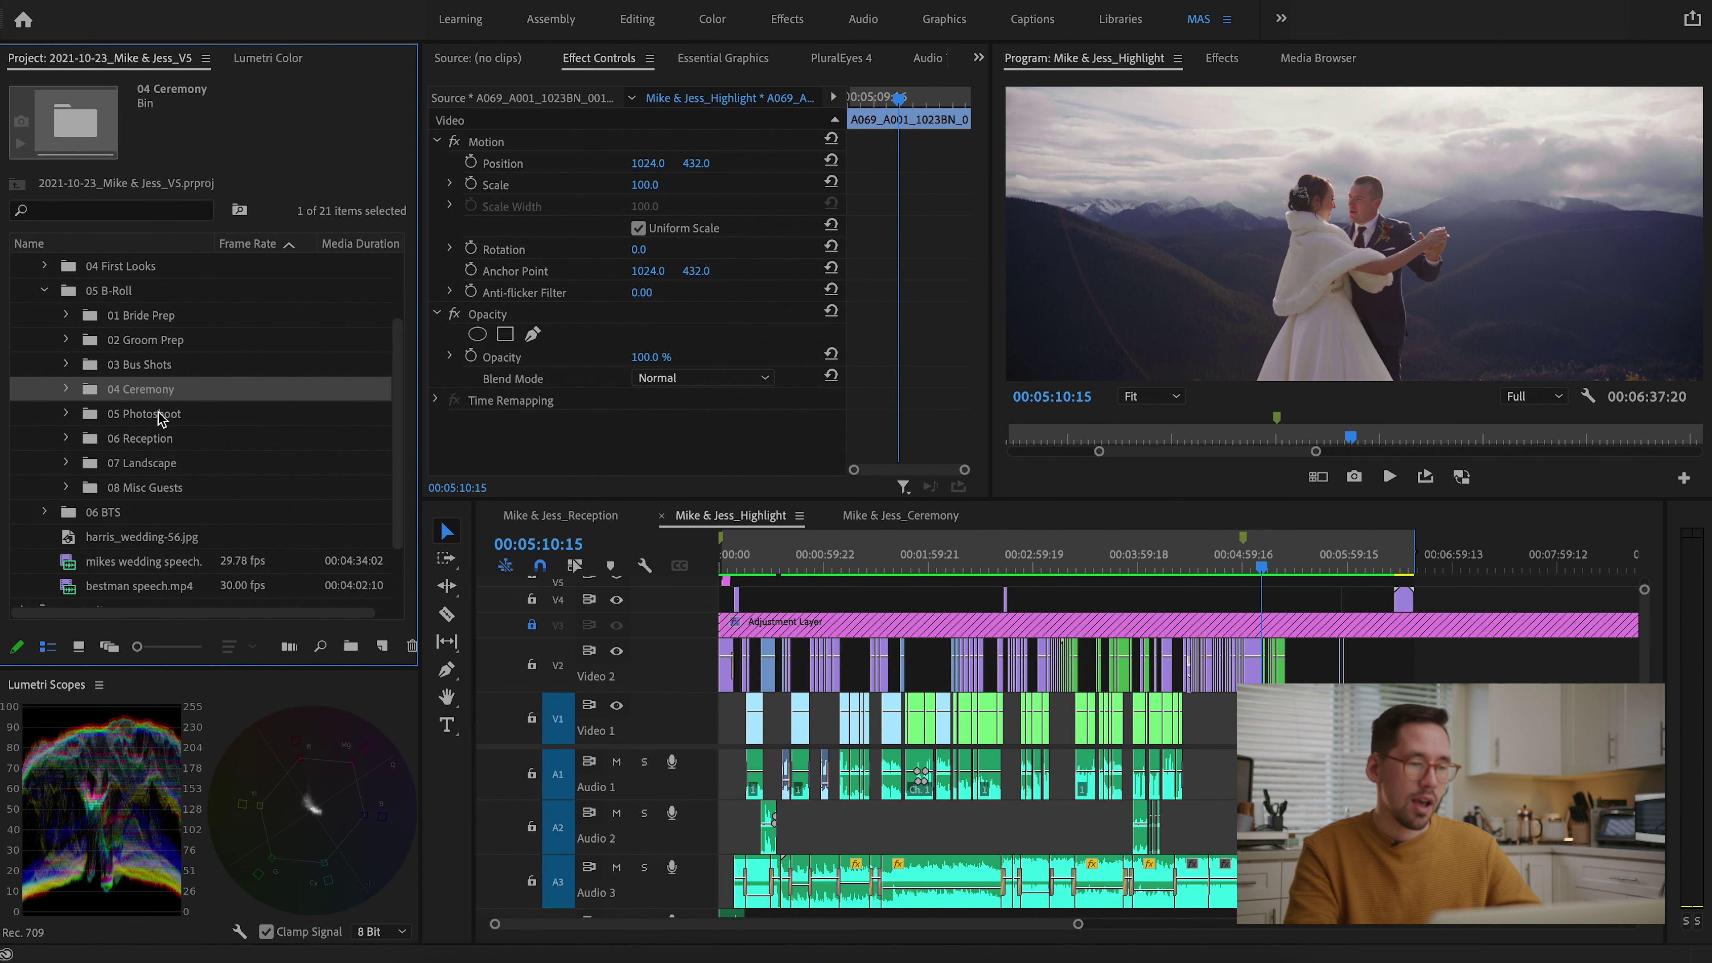
{"action": "left_click", "coordinate": [160, 416]}
{"action": "left_click", "coordinate": [156, 441]}
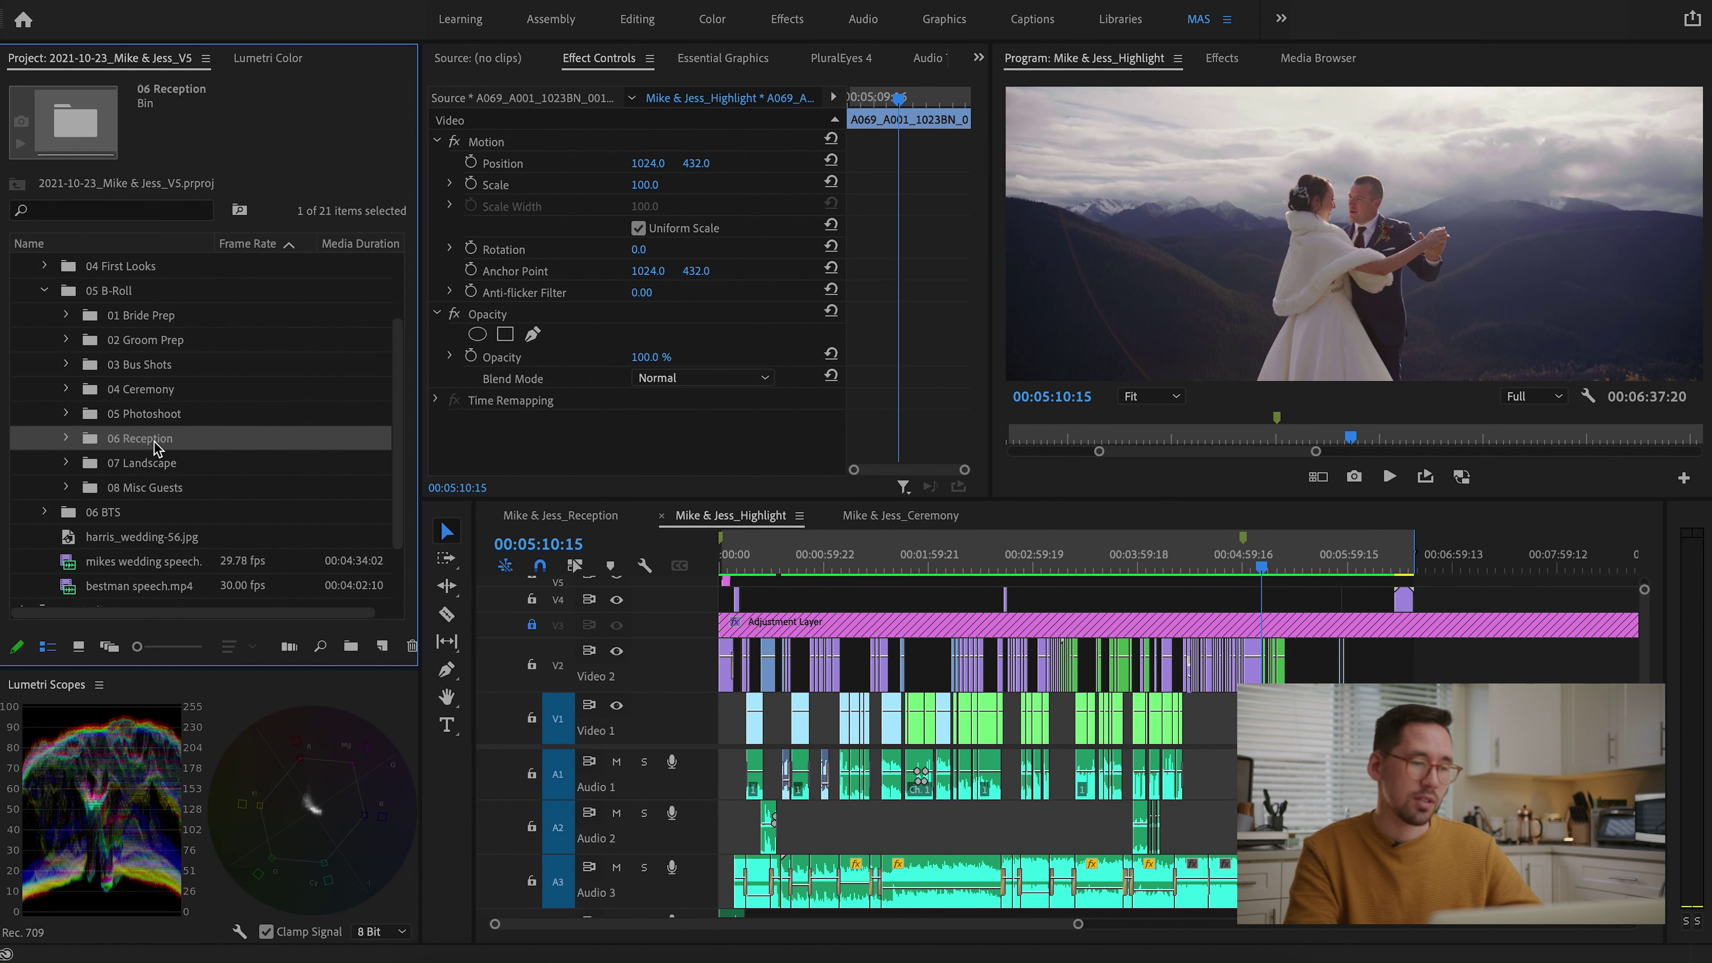
{"action": "left_click", "coordinate": [155, 465]}
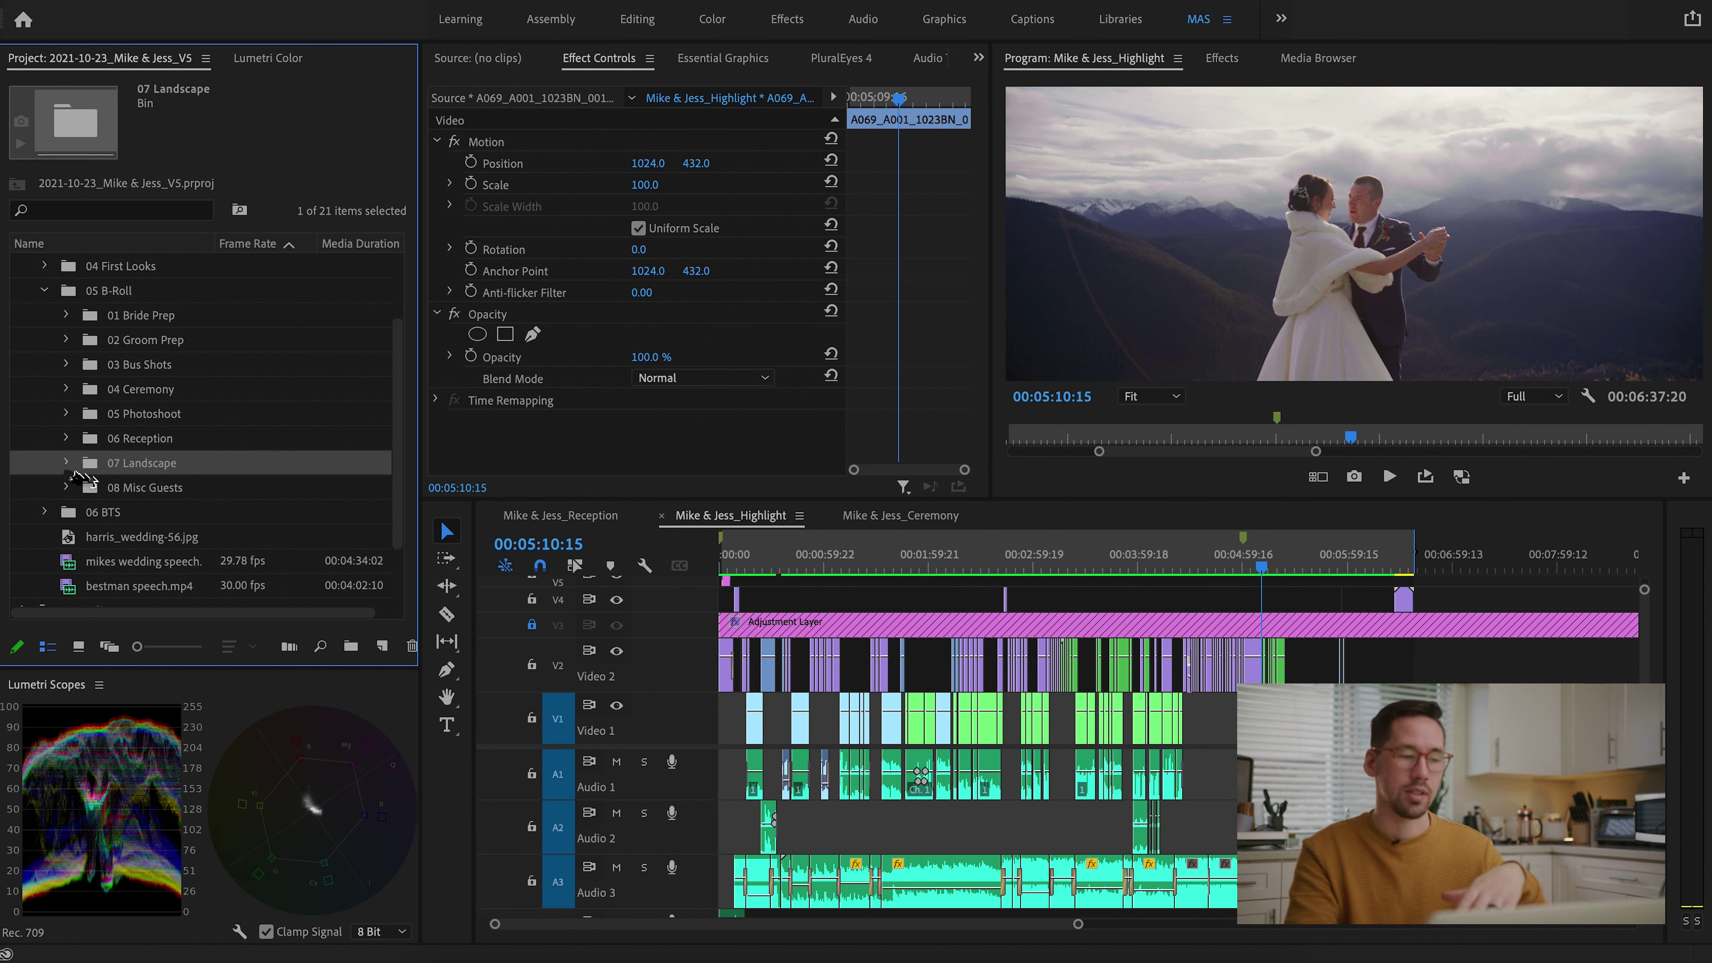
Expand 07 Landscape, inspect the clips in its Komodo bin, and collapse both bins
{"action": "left_click", "coordinate": [66, 463]}
{"action": "left_click", "coordinate": [88, 487]}
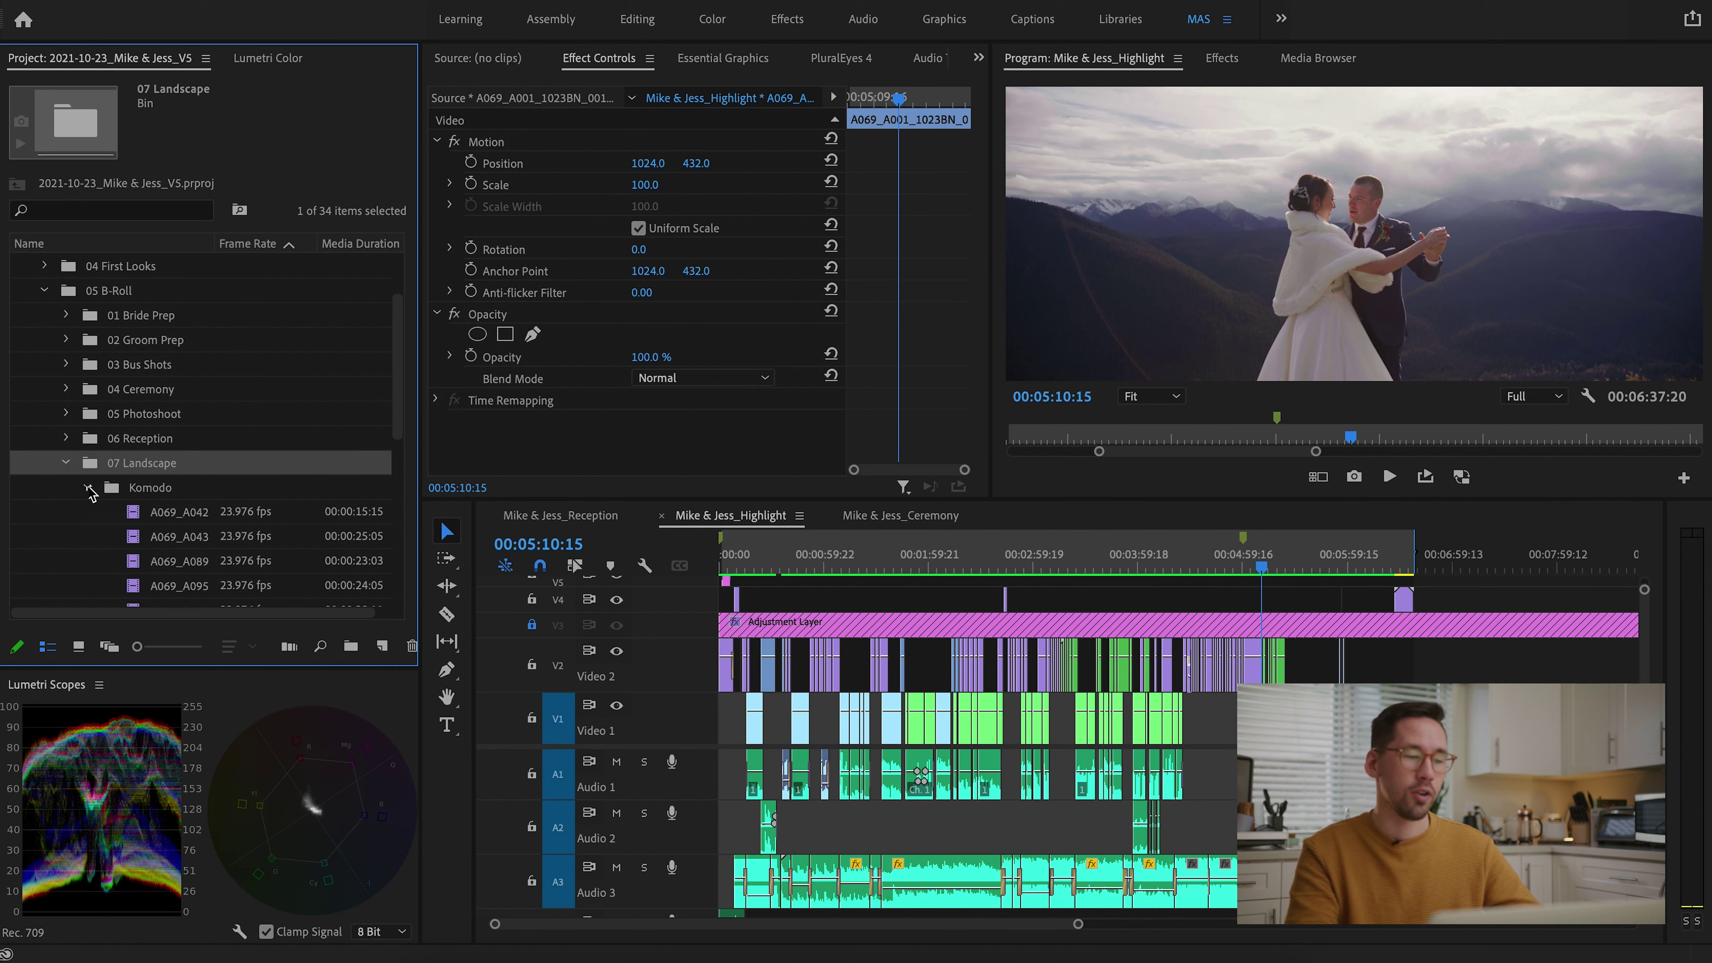
{"action": "left_click", "coordinate": [88, 487]}
{"action": "left_click", "coordinate": [88, 487]}
{"action": "left_click", "coordinate": [88, 487]}
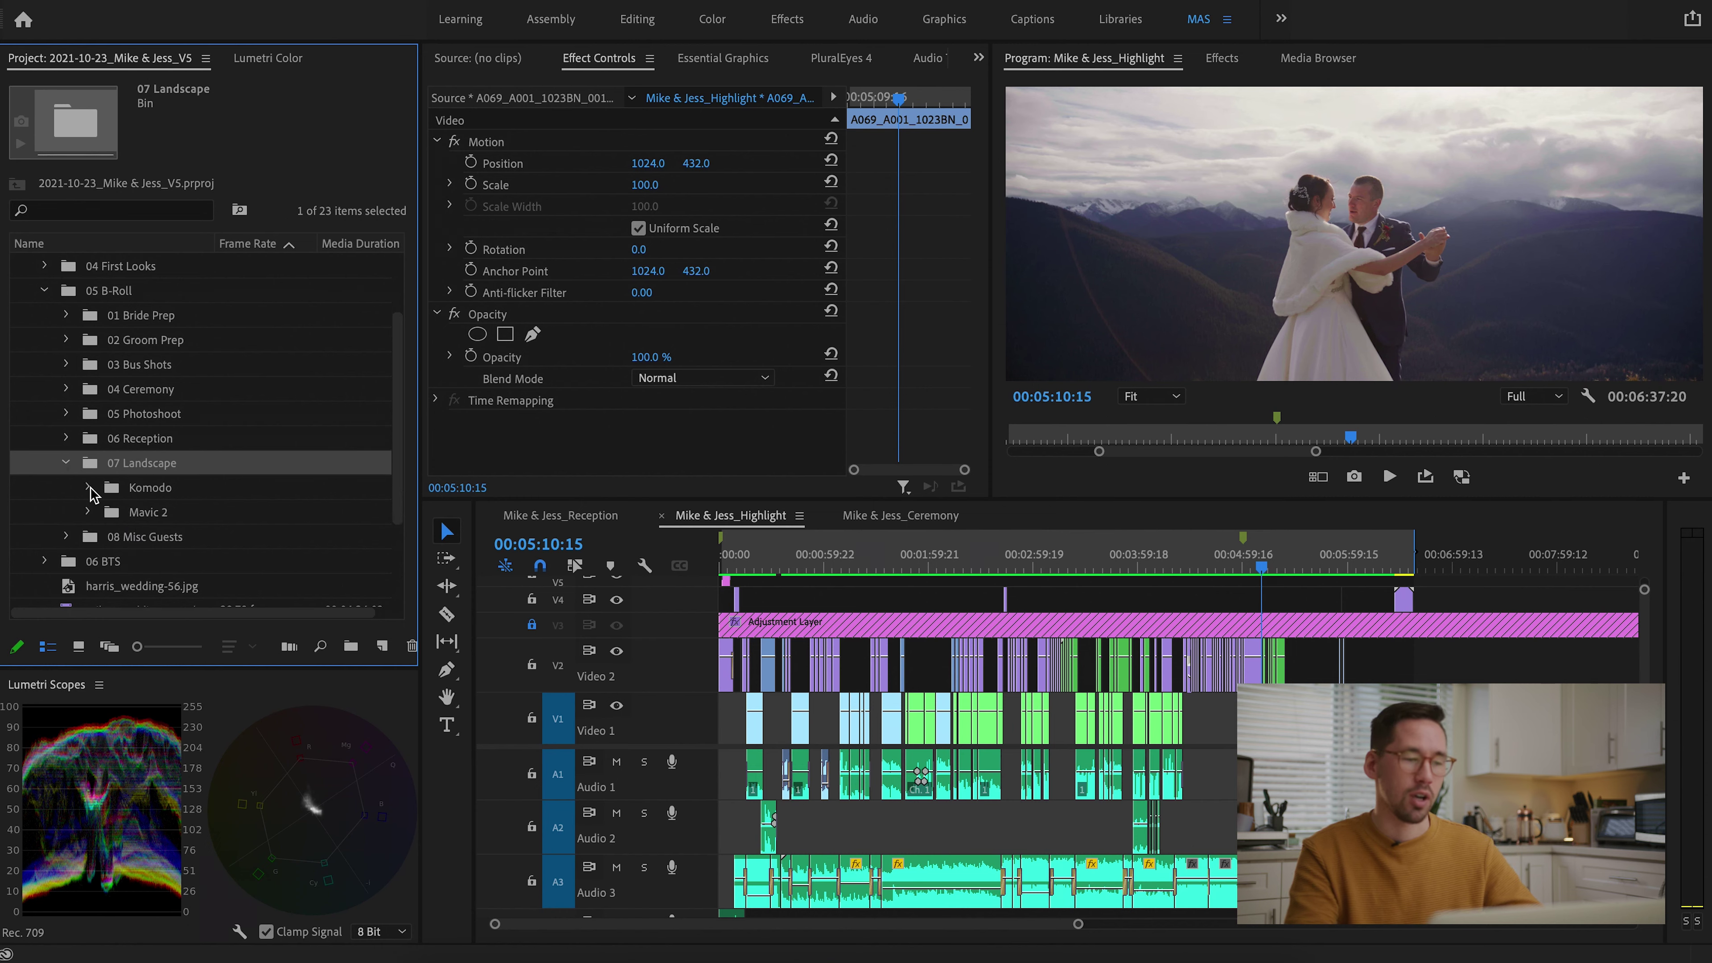
{"action": "left_click", "coordinate": [66, 463]}
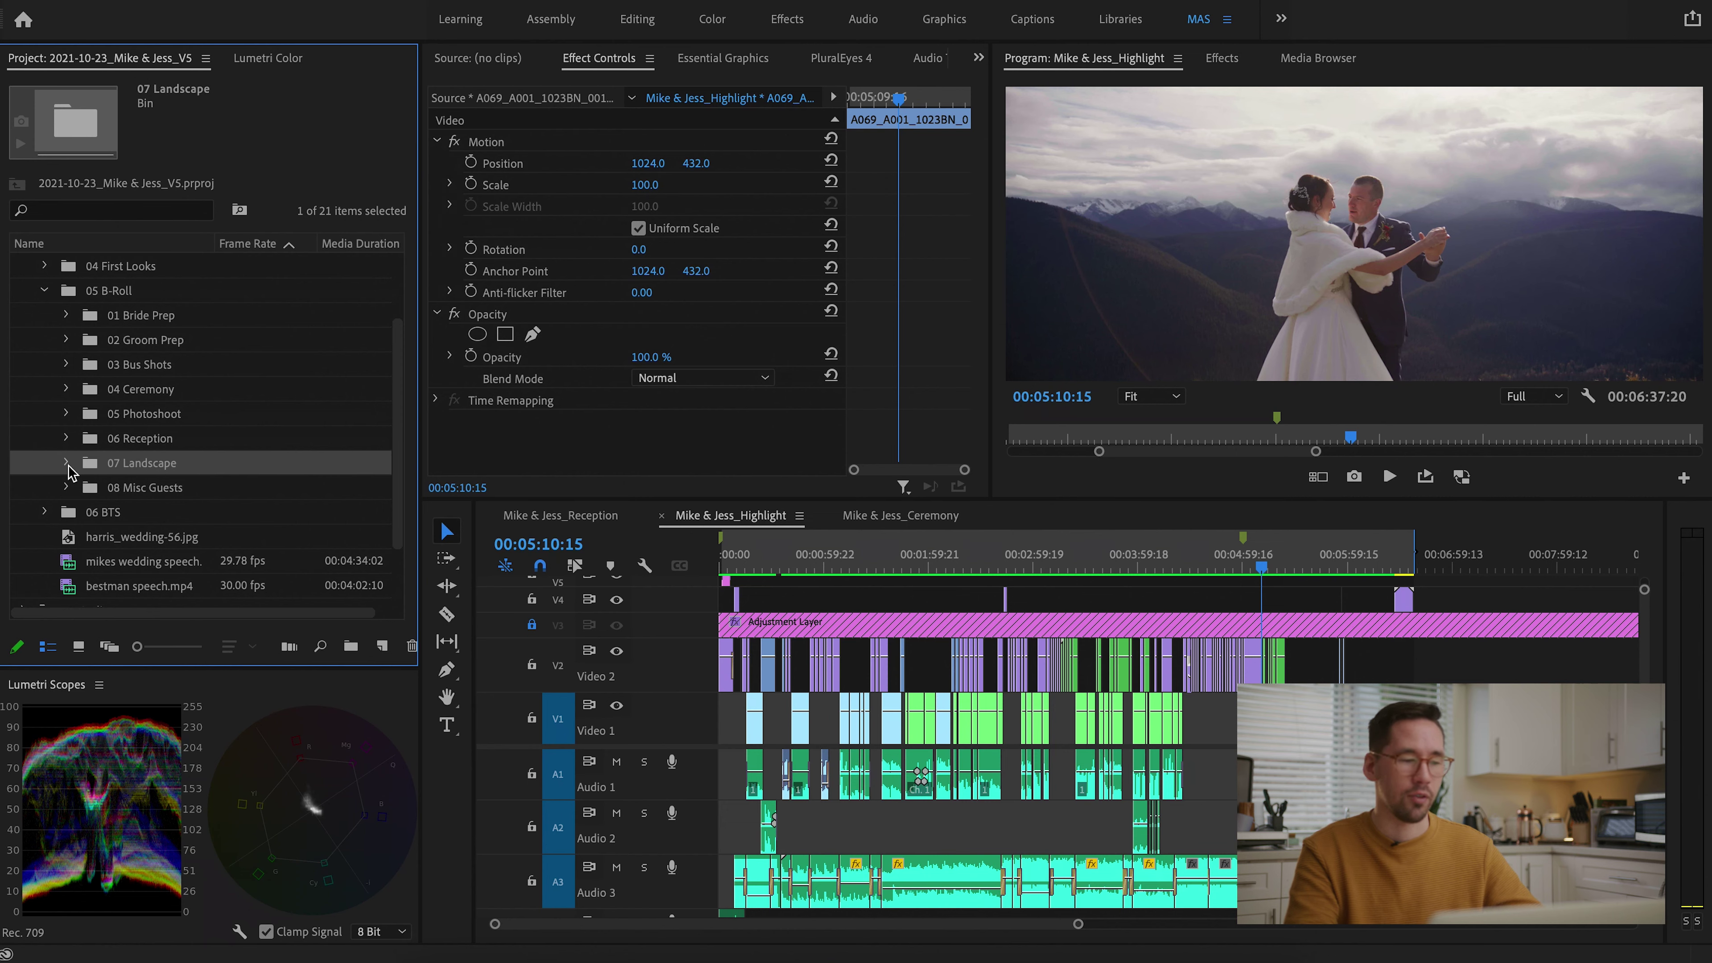
Expand the 08 Misc Guests bin to inspect its clips, and collapse it again
{"action": "left_click", "coordinate": [66, 486]}
{"action": "left_click", "coordinate": [67, 486]}
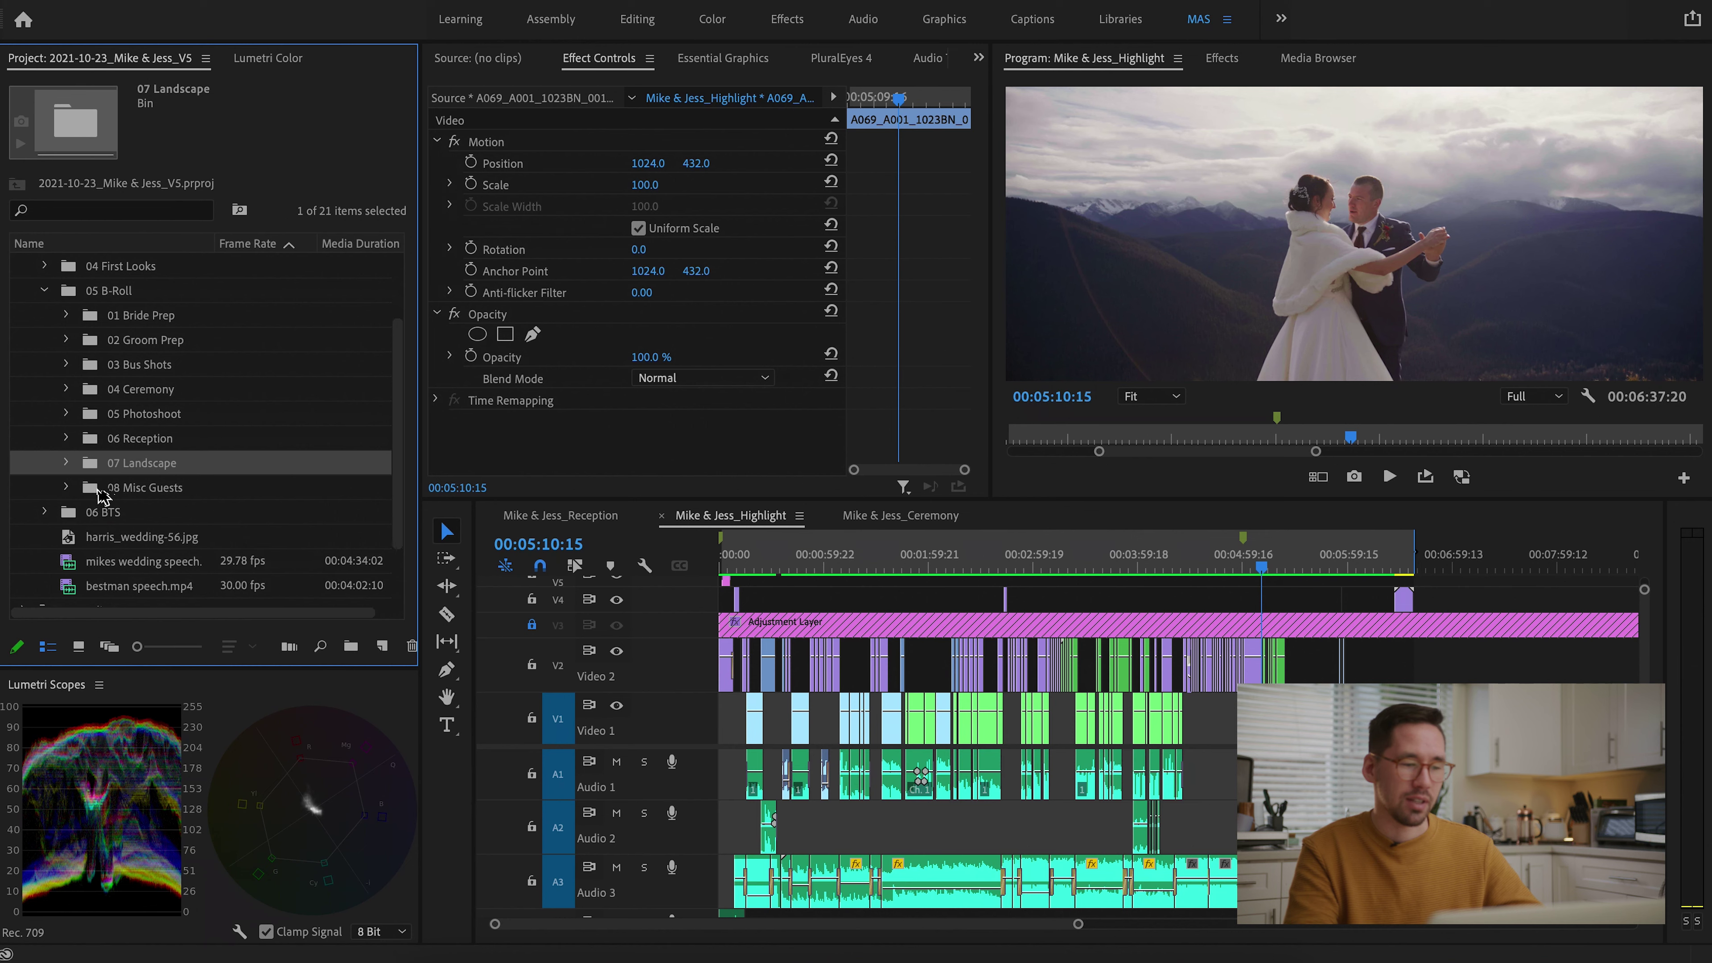
{"action": "left_click", "coordinate": [81, 488]}
{"action": "left_click", "coordinate": [66, 487]}
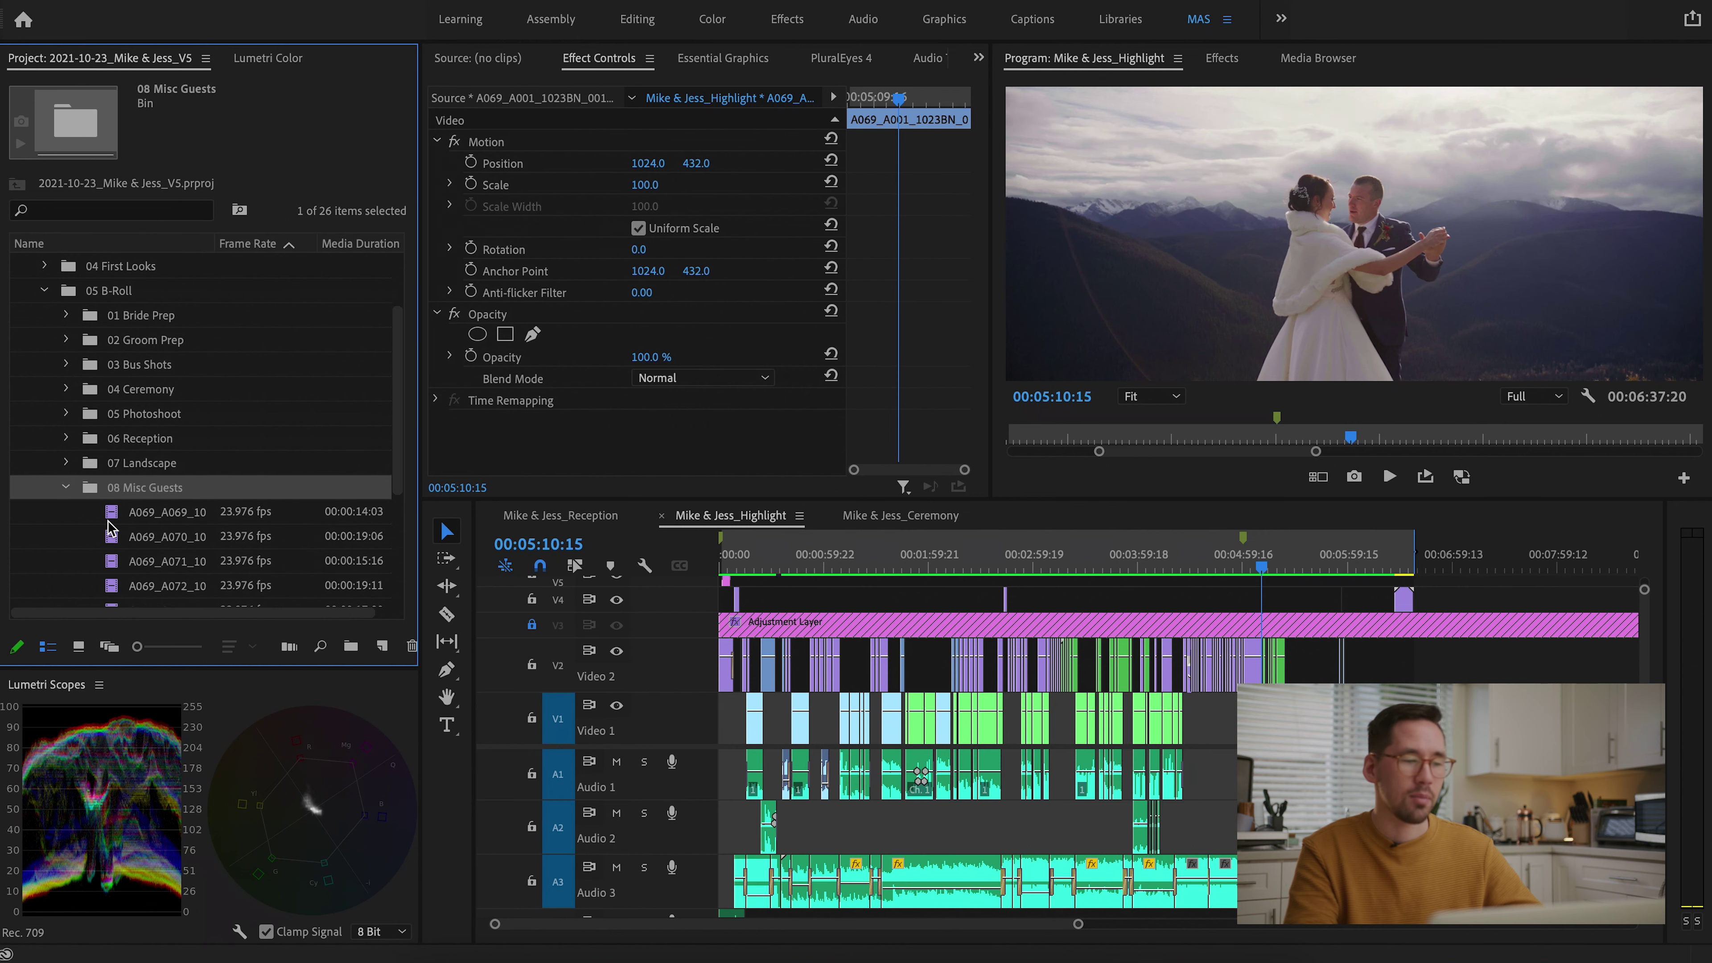
{"action": "scroll", "coordinate": [111, 527], "scroll_direction": "down", "scroll_amount": 2}
{"action": "left_click", "coordinate": [65, 409]}
Expand the 02 Groom Prep bin in 05 B-Roll to inspect its clips, and collapse it again
{"action": "scroll", "coordinate": [152, 496], "scroll_direction": "up", "scroll_amount": 3}
{"action": "scroll", "coordinate": [152, 495], "scroll_direction": "down", "scroll_amount": 2}
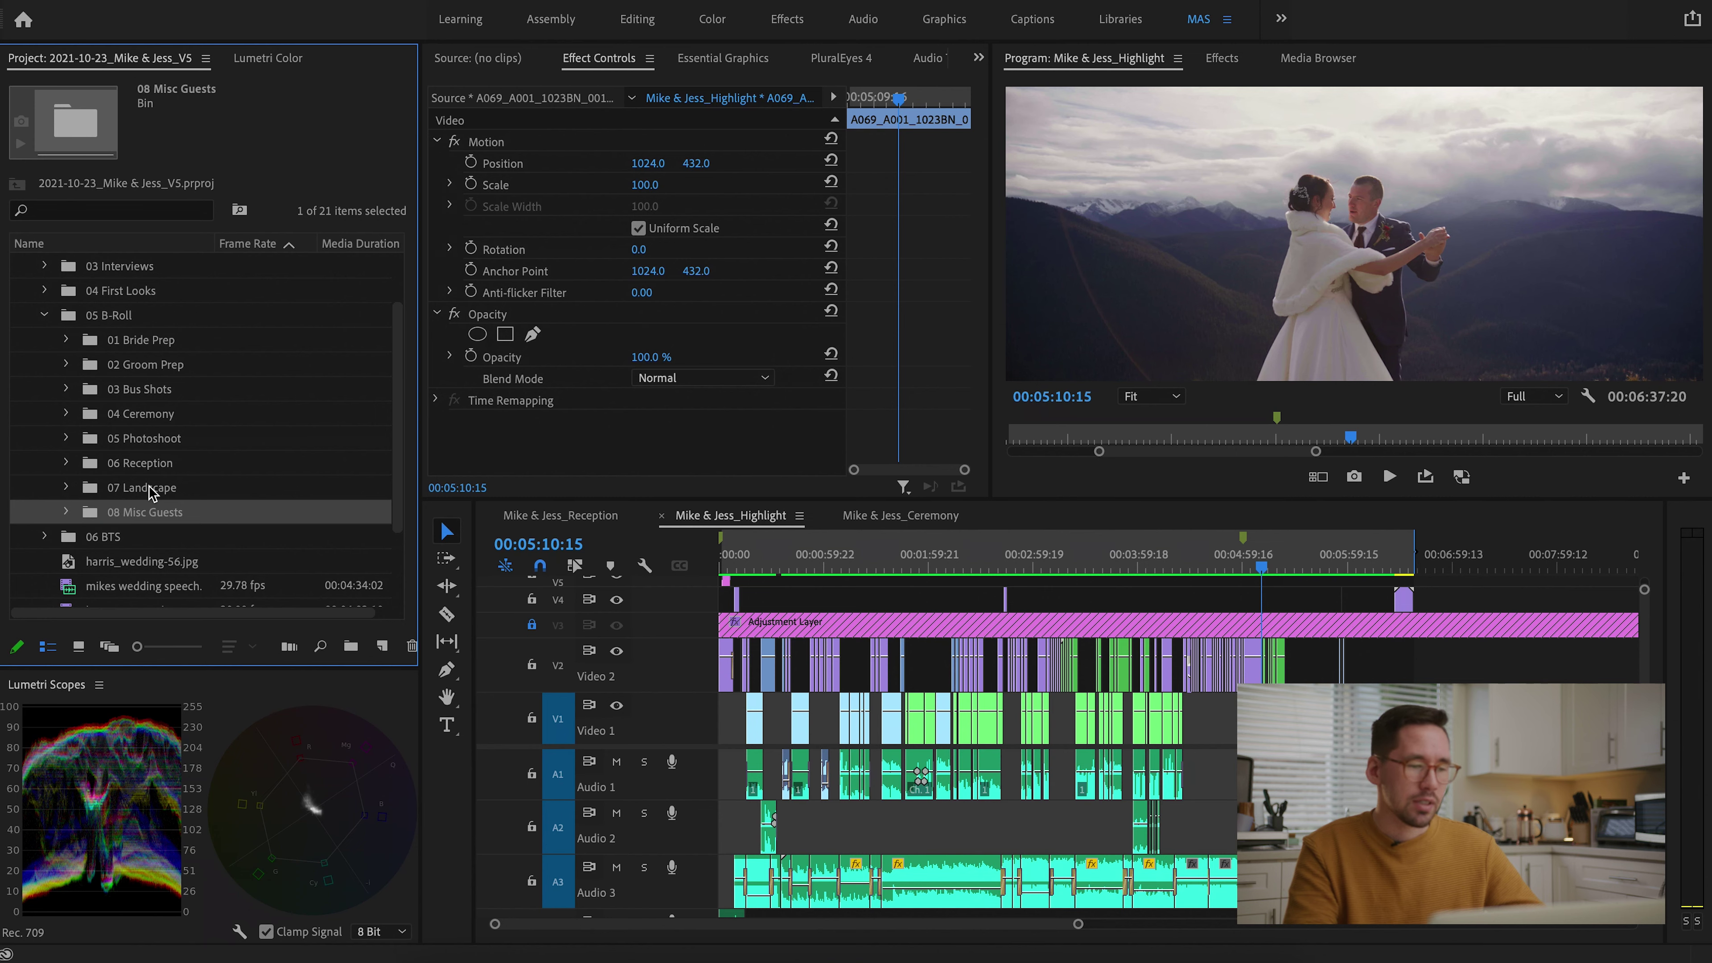
{"action": "left_click", "coordinate": [66, 364]}
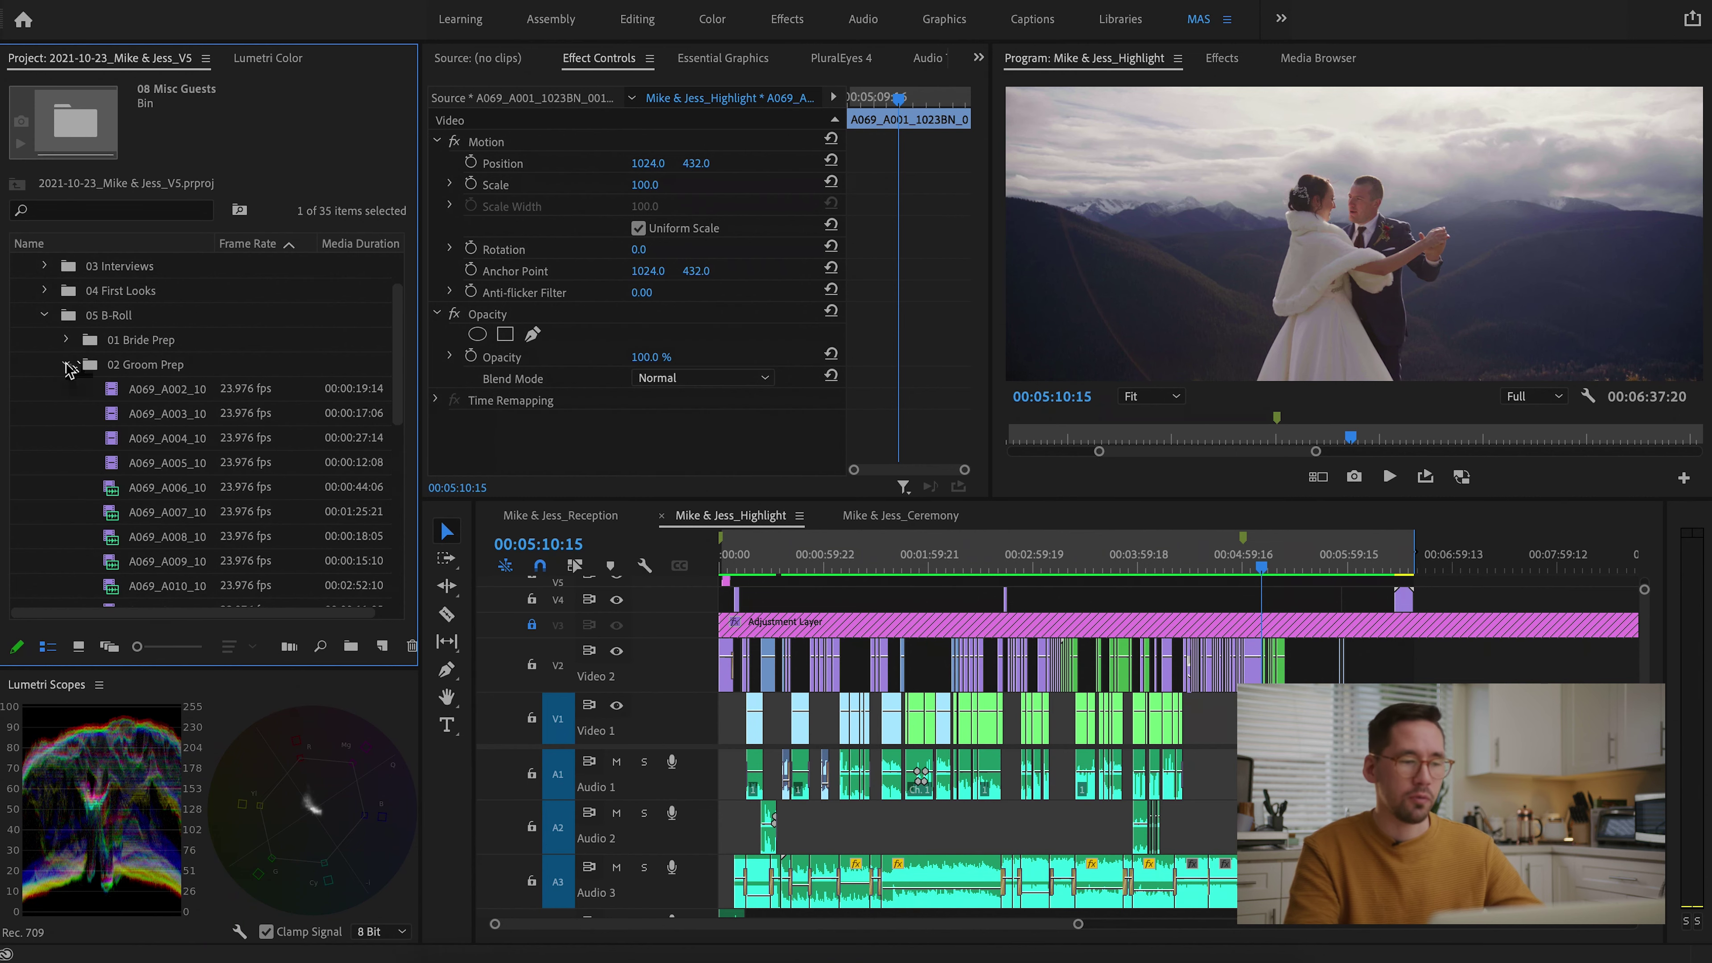
{"action": "scroll", "coordinate": [78, 384], "scroll_direction": "up", "scroll_amount": 1}
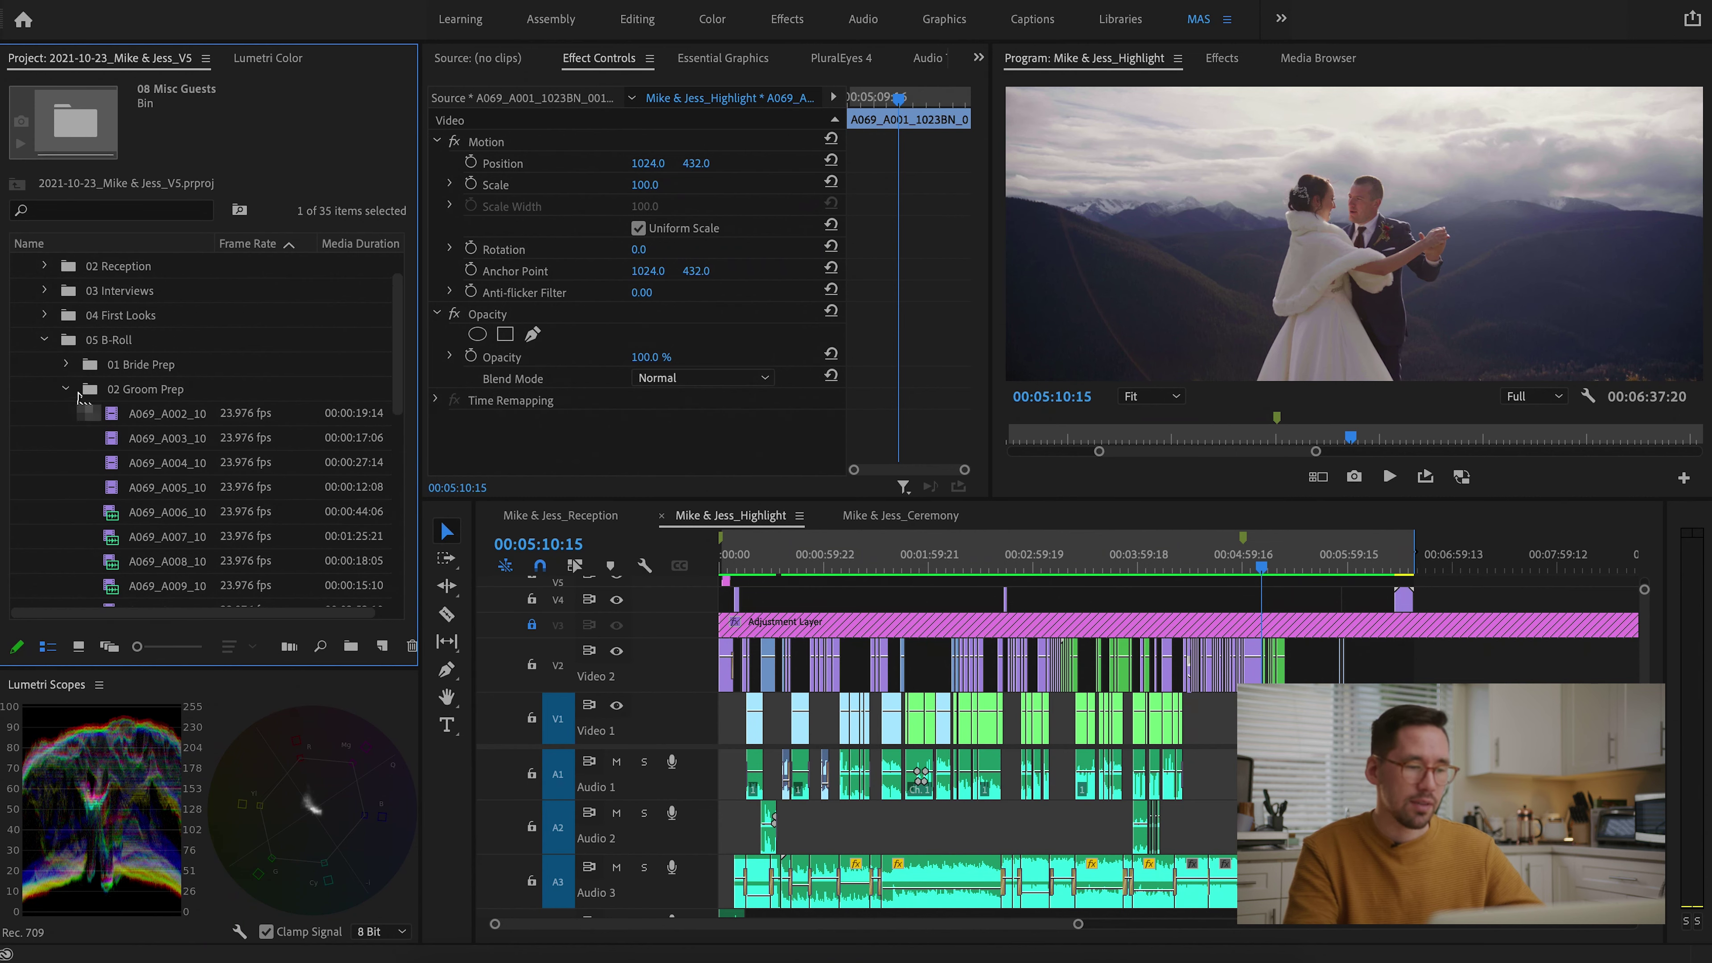
{"action": "left_click", "coordinate": [66, 390]}
Expand 01 Bride Prep, inspect the clips in its C70 bin, and collapse the C70 bin
{"action": "left_click", "coordinate": [67, 365]}
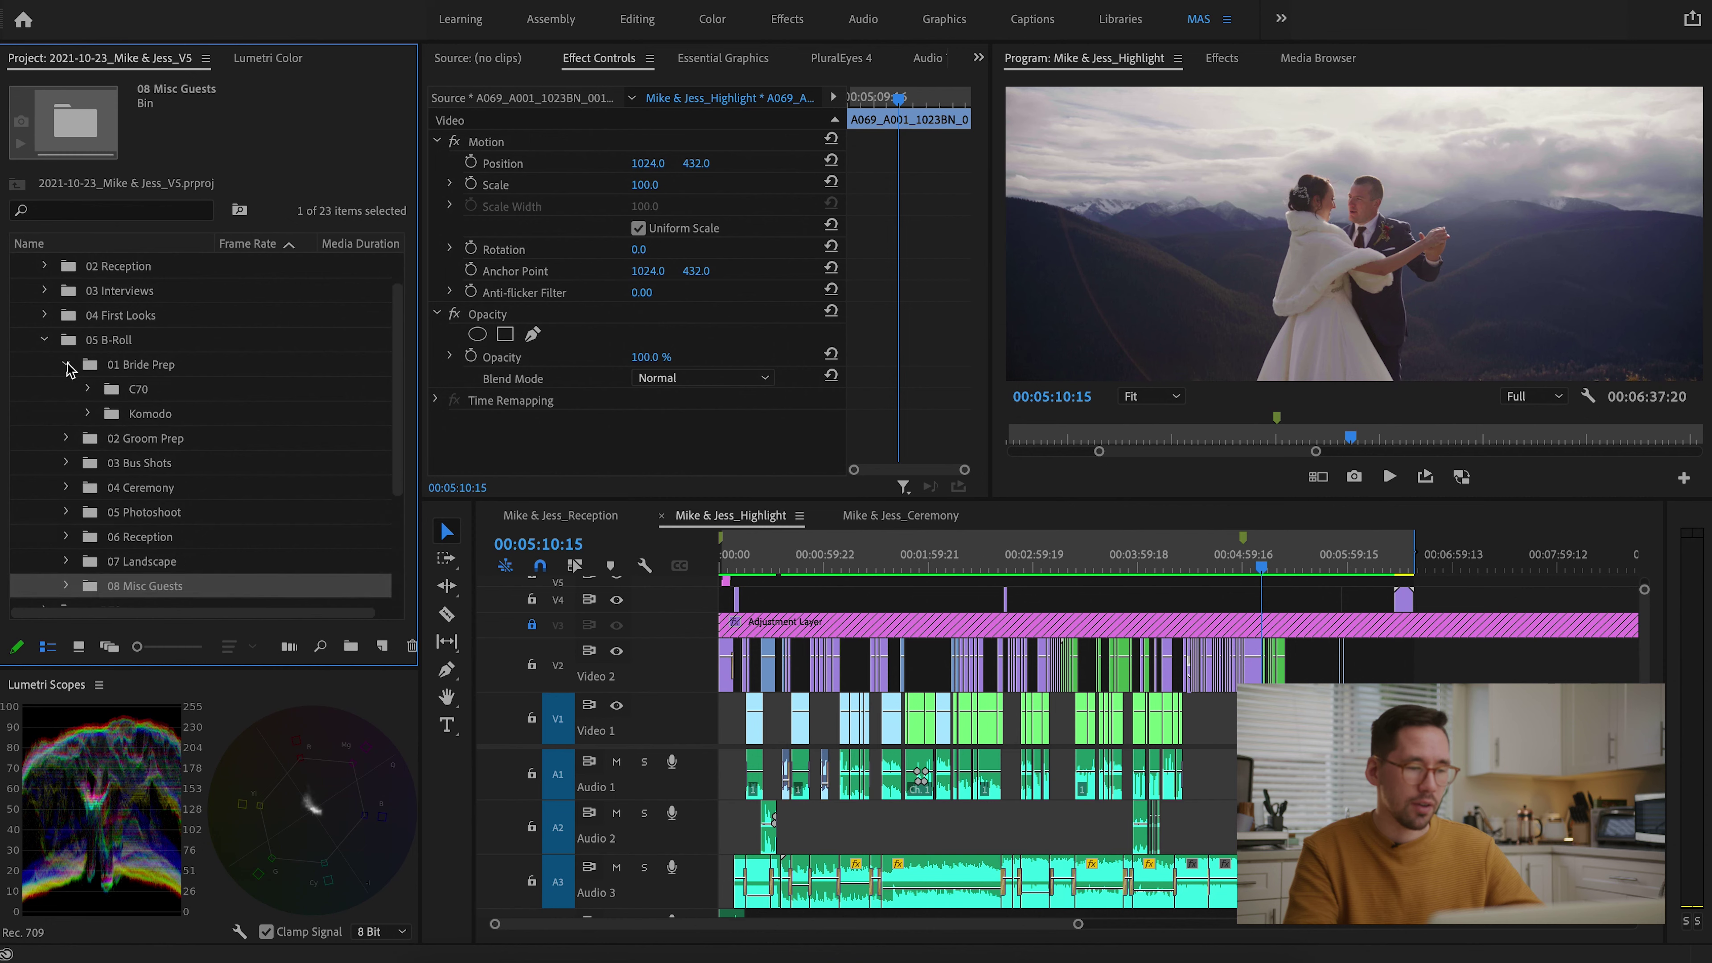
{"action": "left_click", "coordinate": [88, 389]}
{"action": "left_click", "coordinate": [88, 389]}
{"action": "left_click", "coordinate": [88, 389]}
{"action": "left_click", "coordinate": [88, 390]}
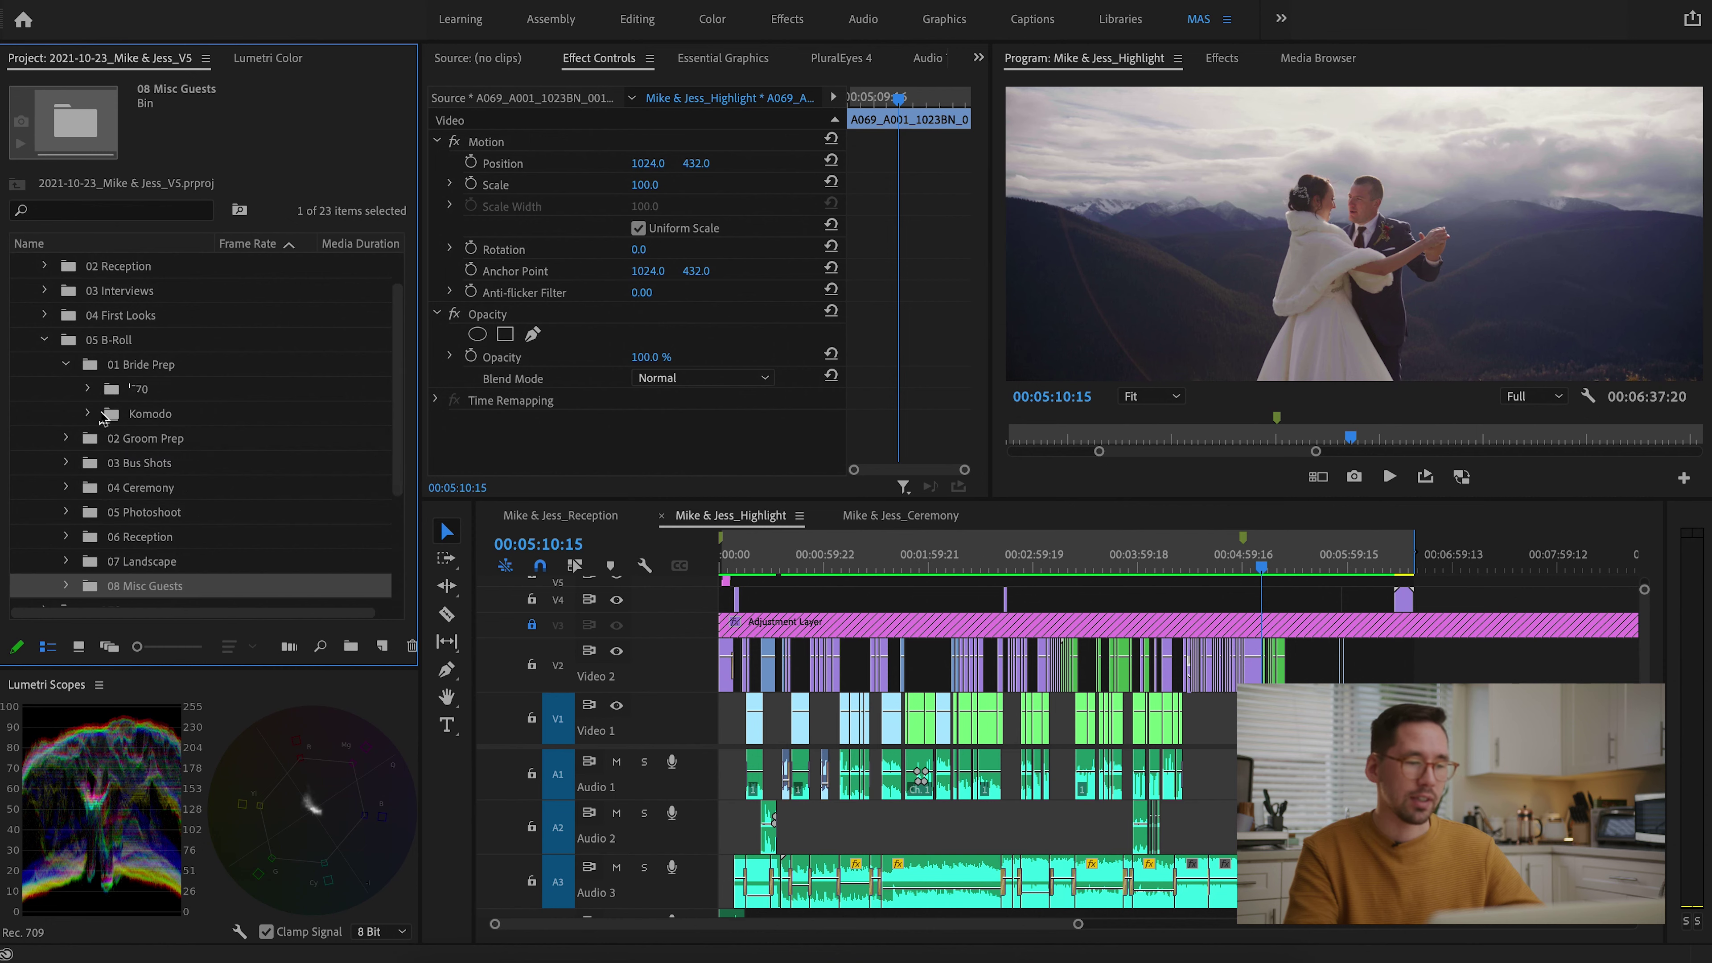
Review the 01 Bride Prep bin and its C70 and Komodo bins, ending on Komodo
{"action": "left_click", "coordinate": [150, 367]}
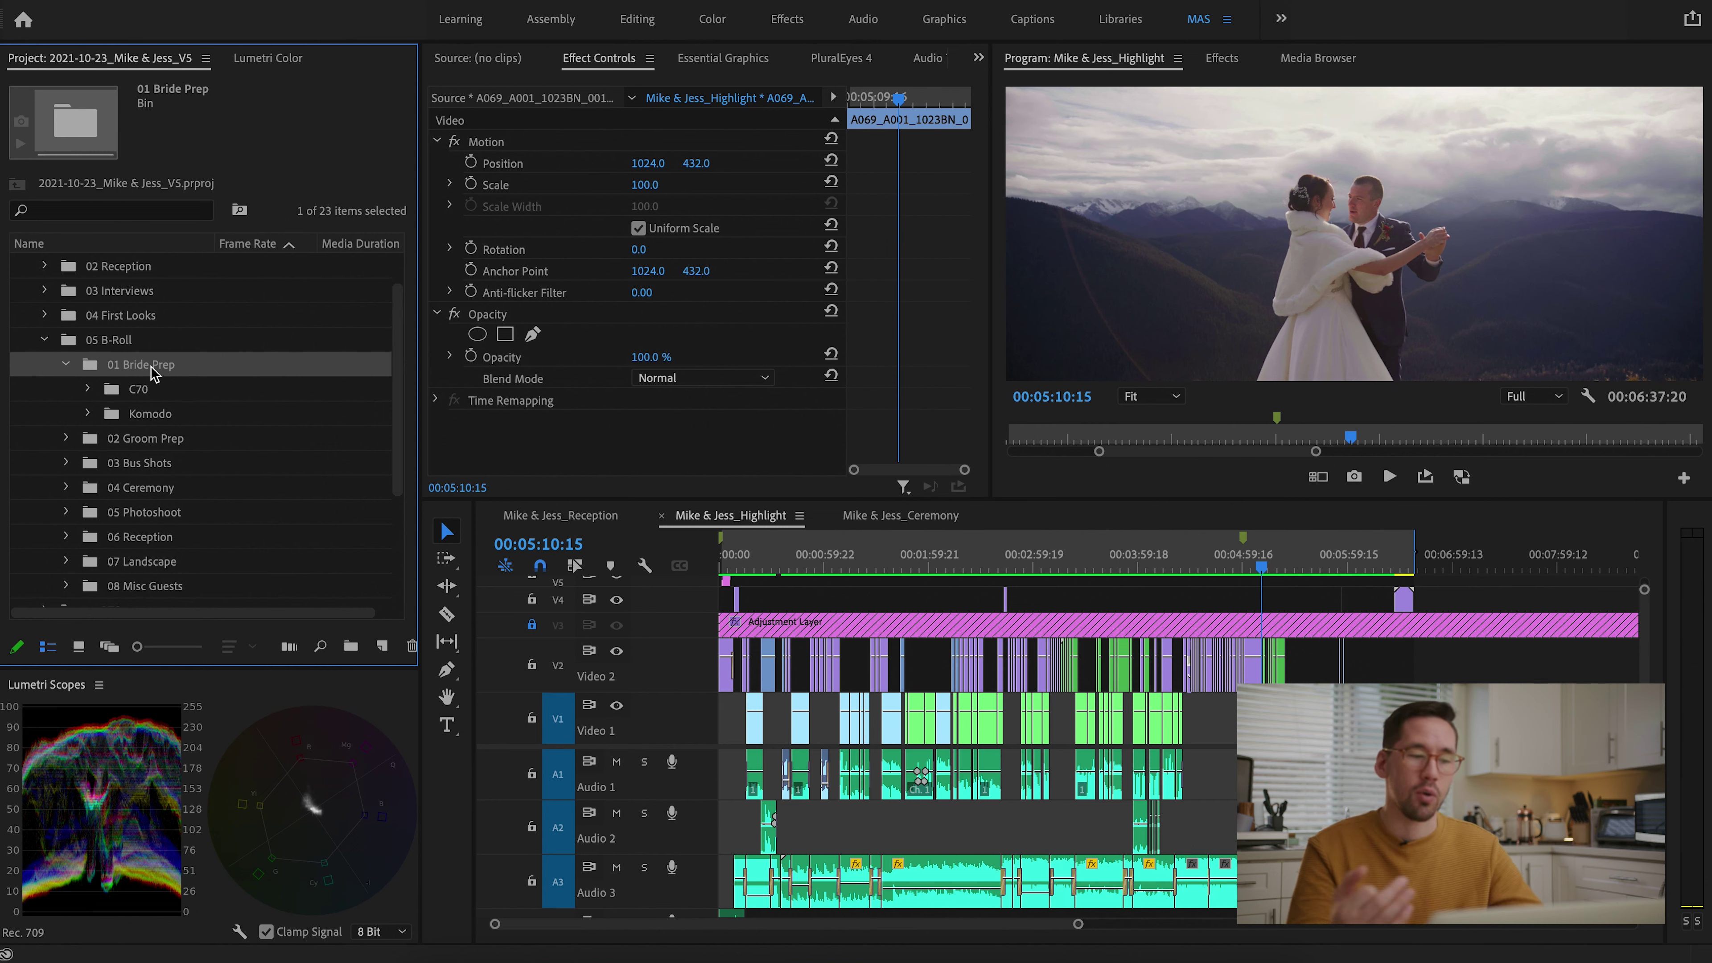
{"action": "left_click", "coordinate": [168, 420]}
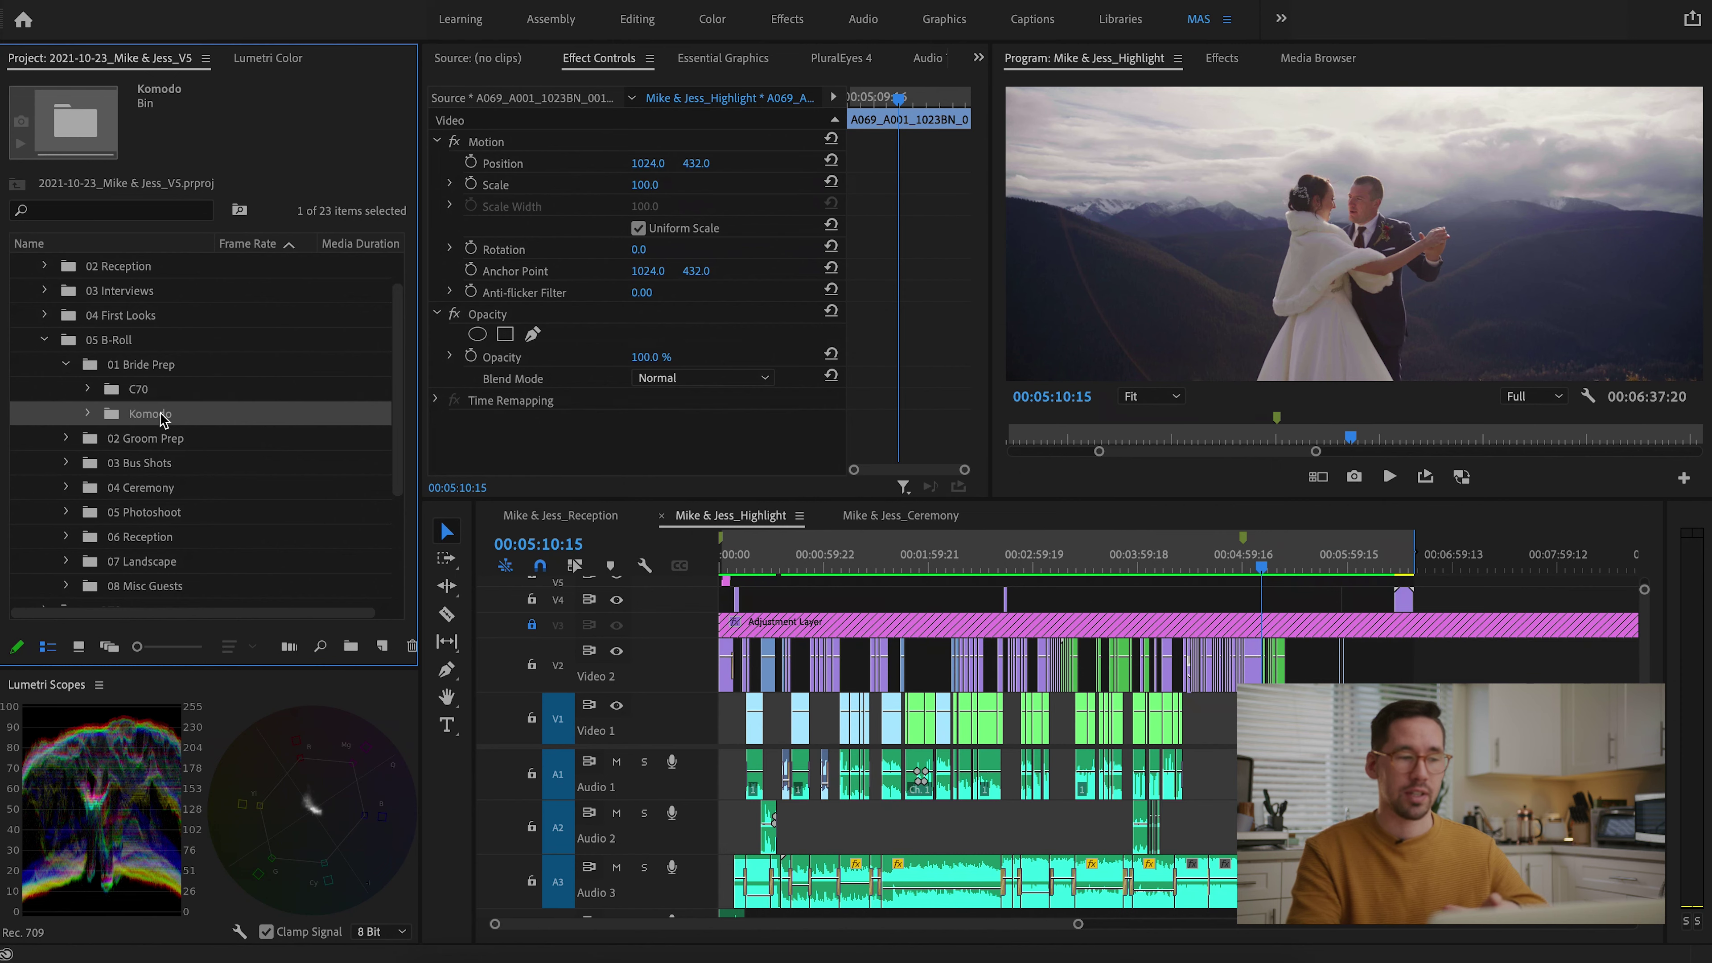
{"action": "left_click", "coordinate": [138, 391]}
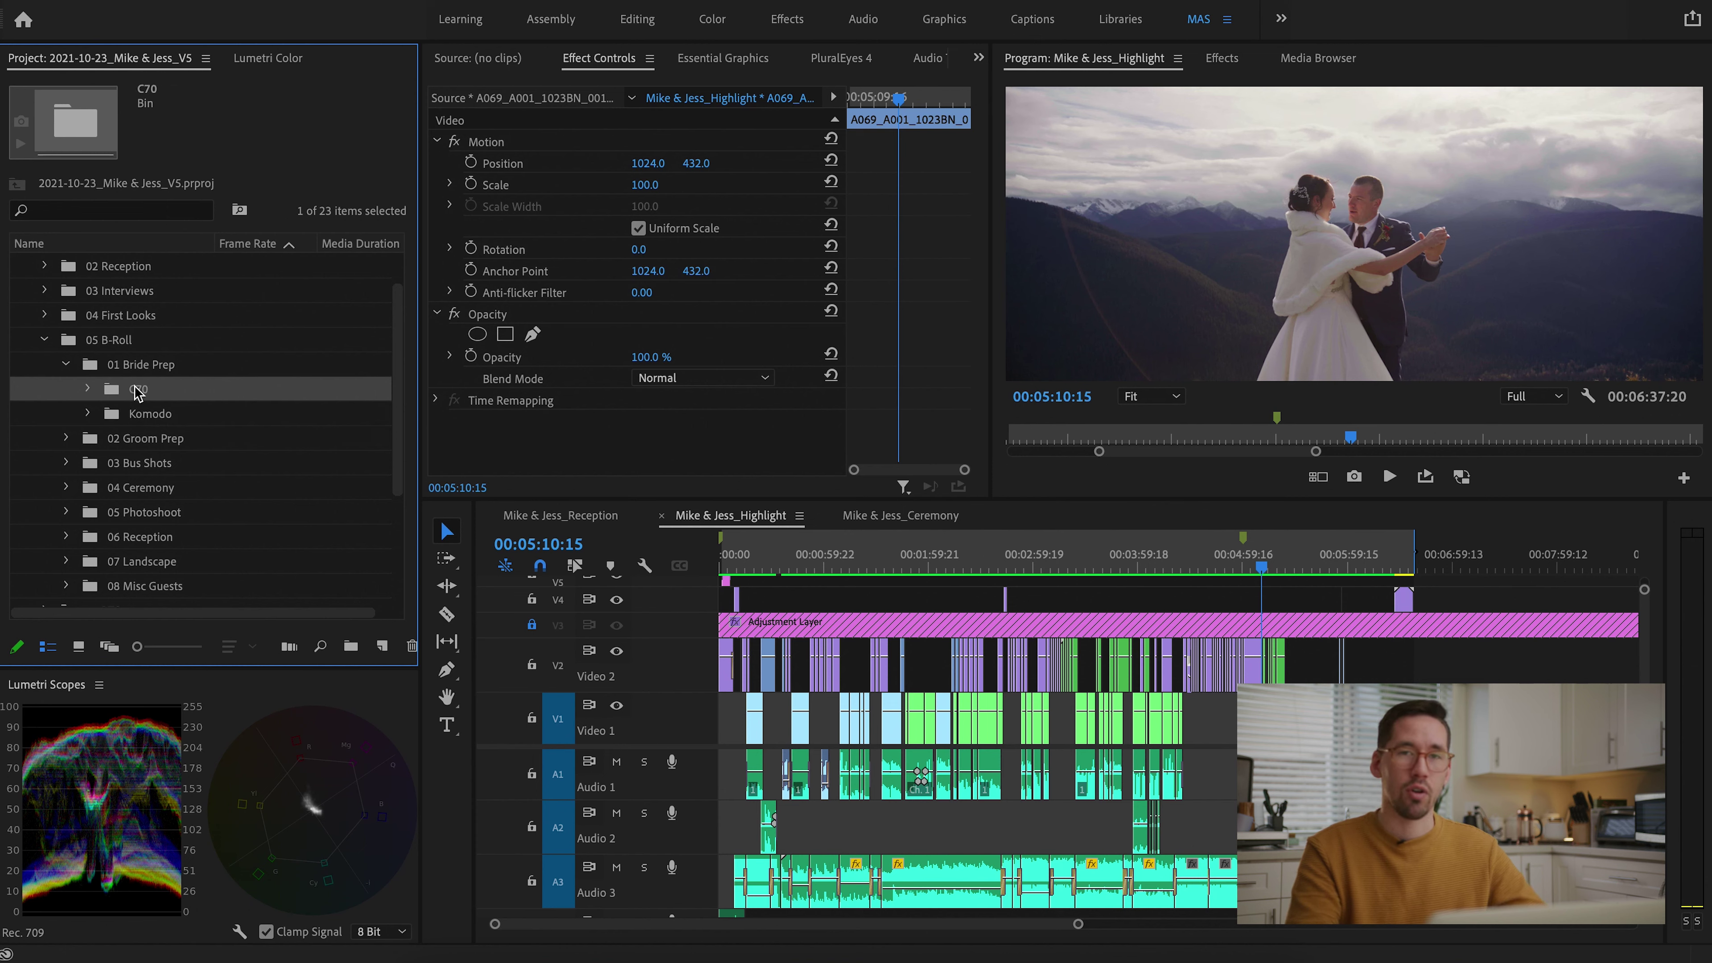
{"action": "left_click", "coordinate": [152, 418]}
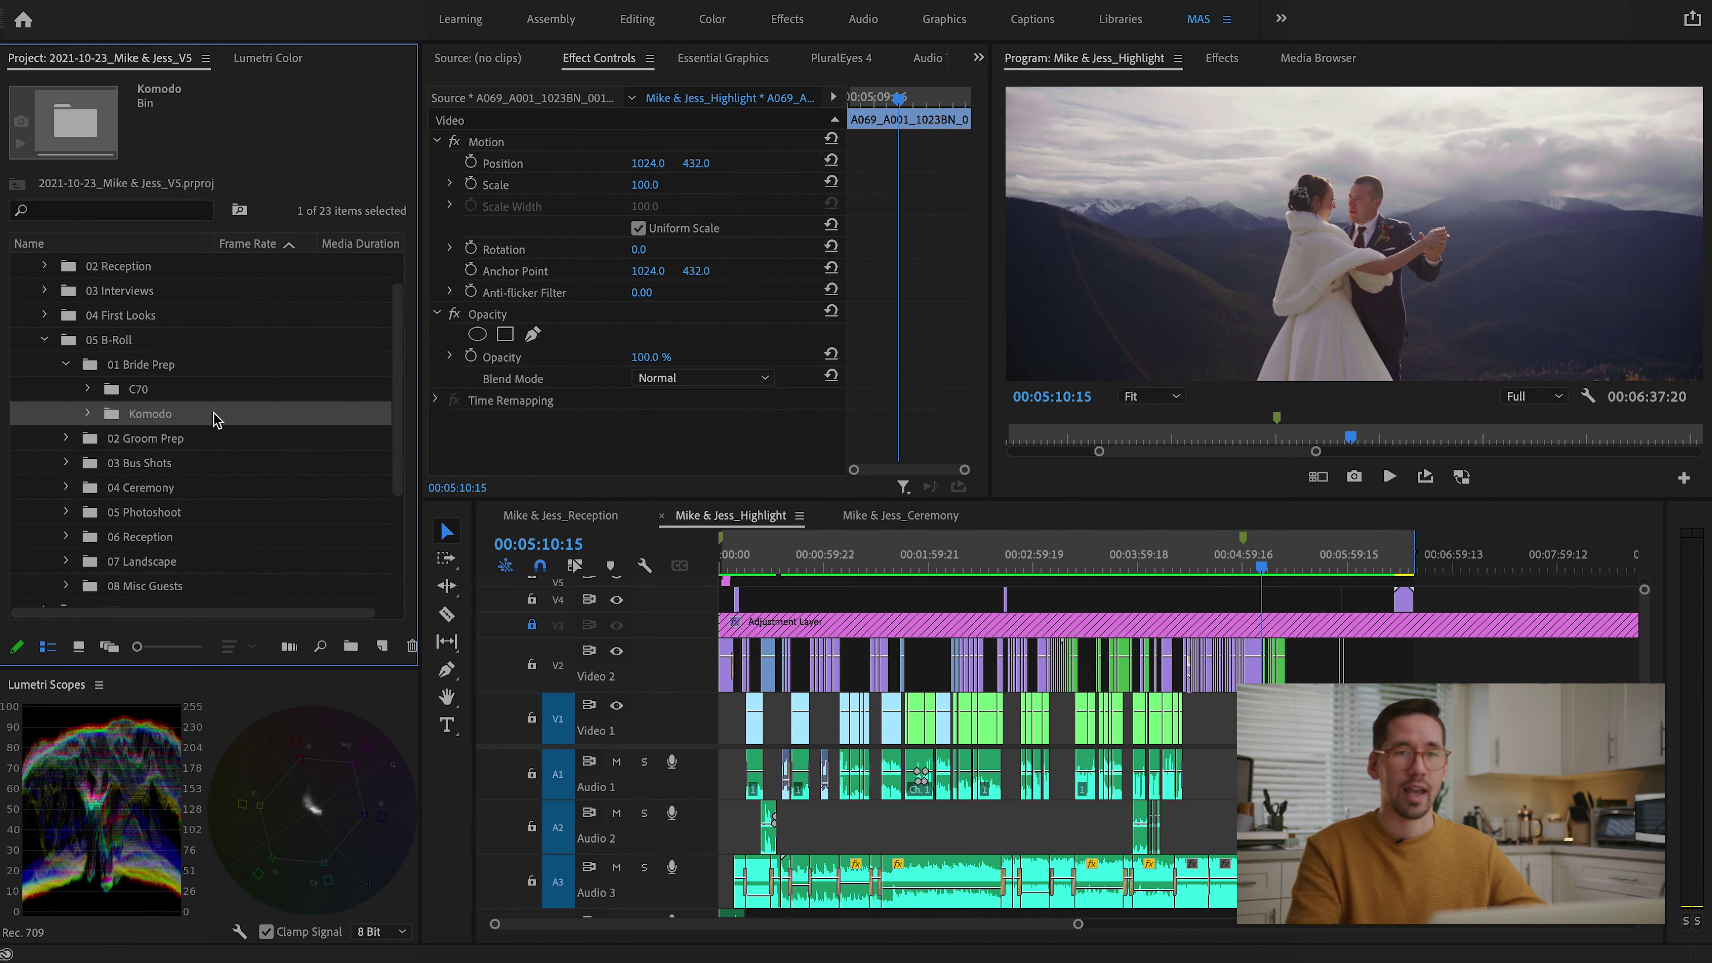
Expand the DR-10L 1, DR-10L 2 and DR-10L 3 bins in 02 Audio one at a time to inspect their recordings, collapsing each again
{"action": "left_click_drag", "start_coordinate": [215, 419], "coordinate": [774, 622]}
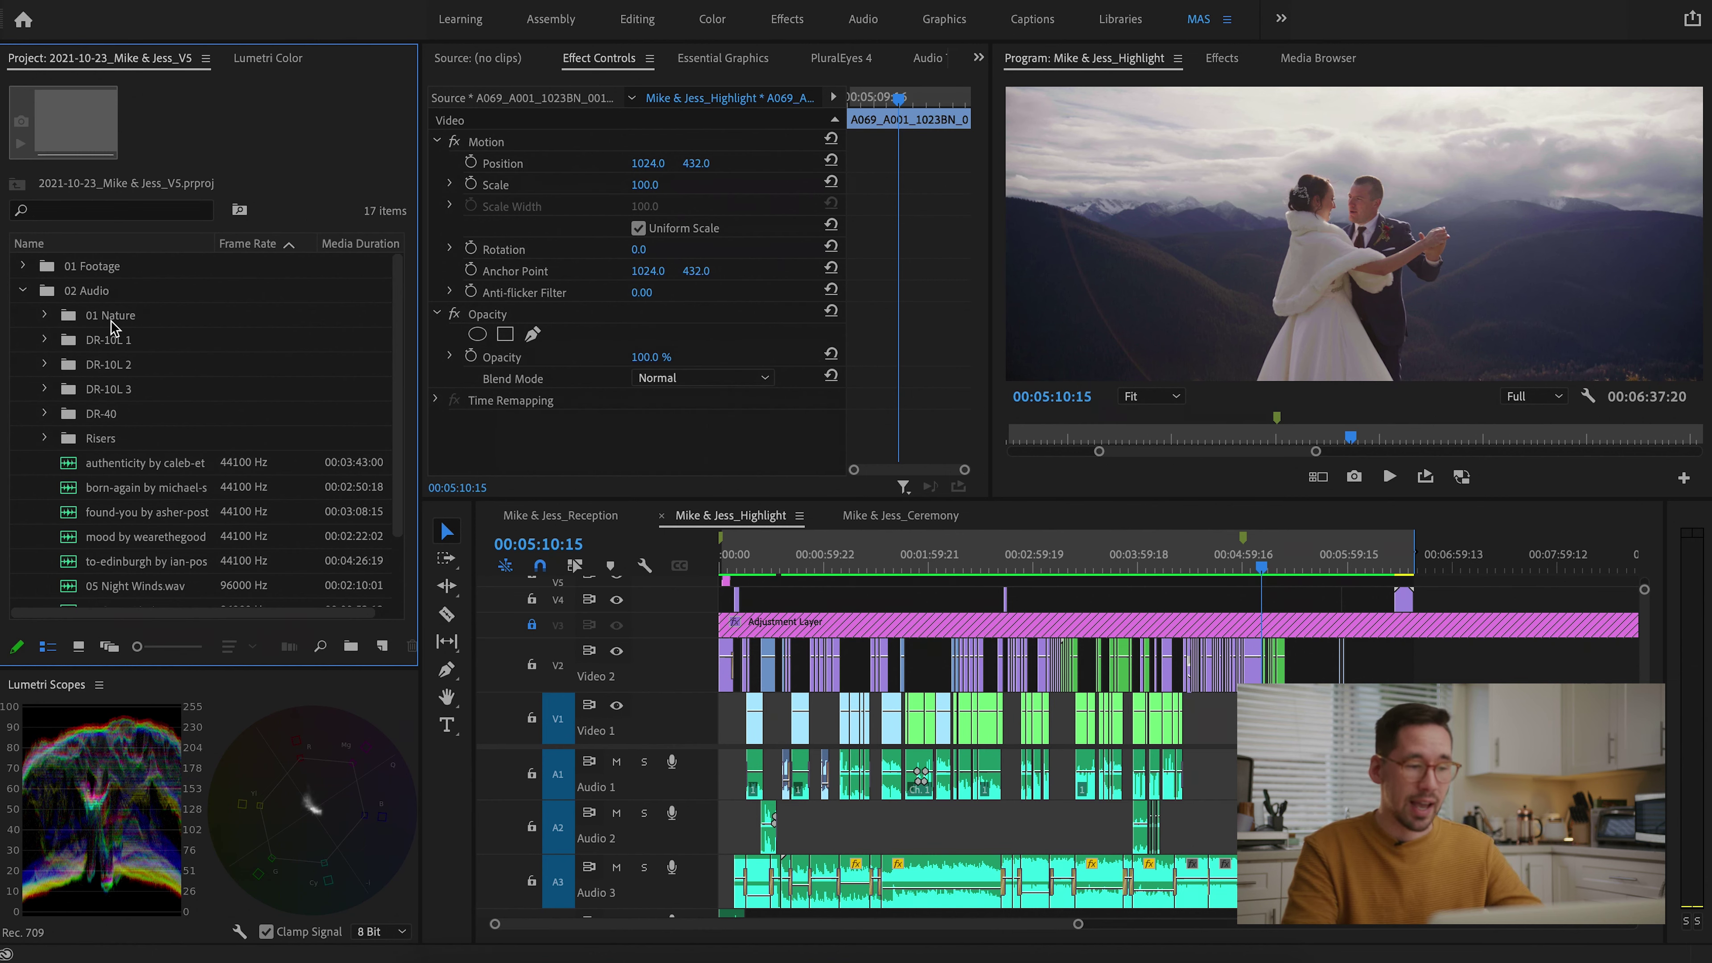
{"action": "left_click", "coordinate": [45, 339]}
{"action": "left_click", "coordinate": [45, 340]}
{"action": "left_click", "coordinate": [45, 364]}
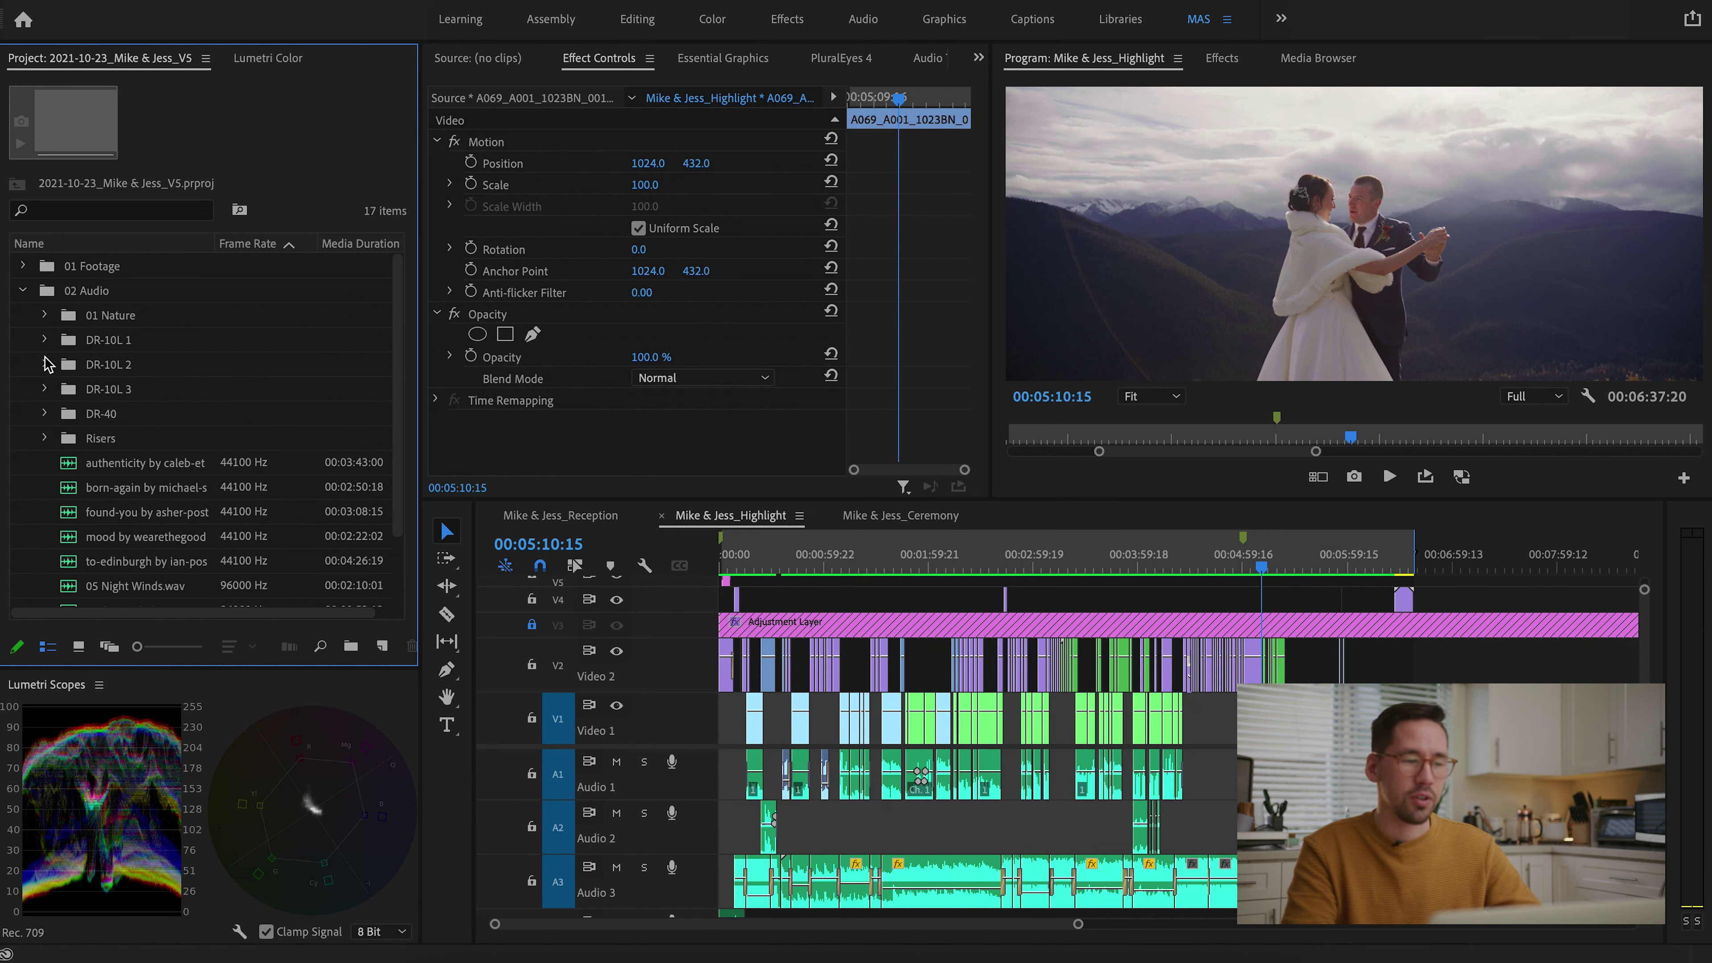
{"action": "left_click", "coordinate": [45, 364]}
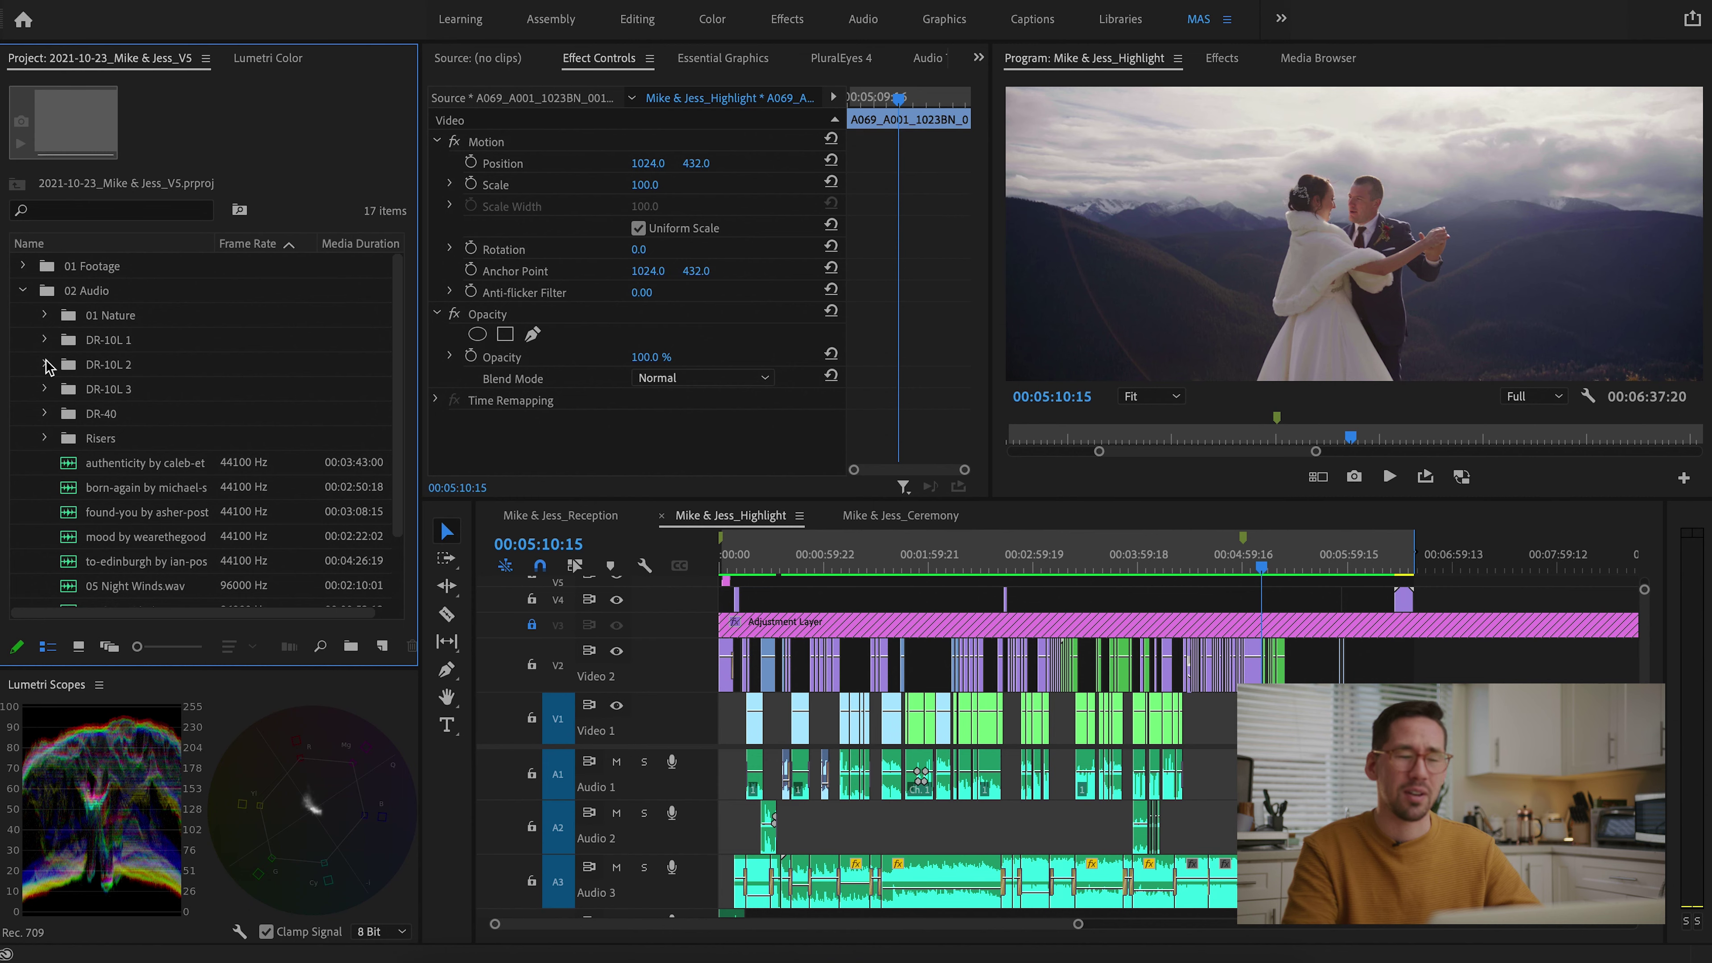
{"action": "left_click", "coordinate": [45, 390]}
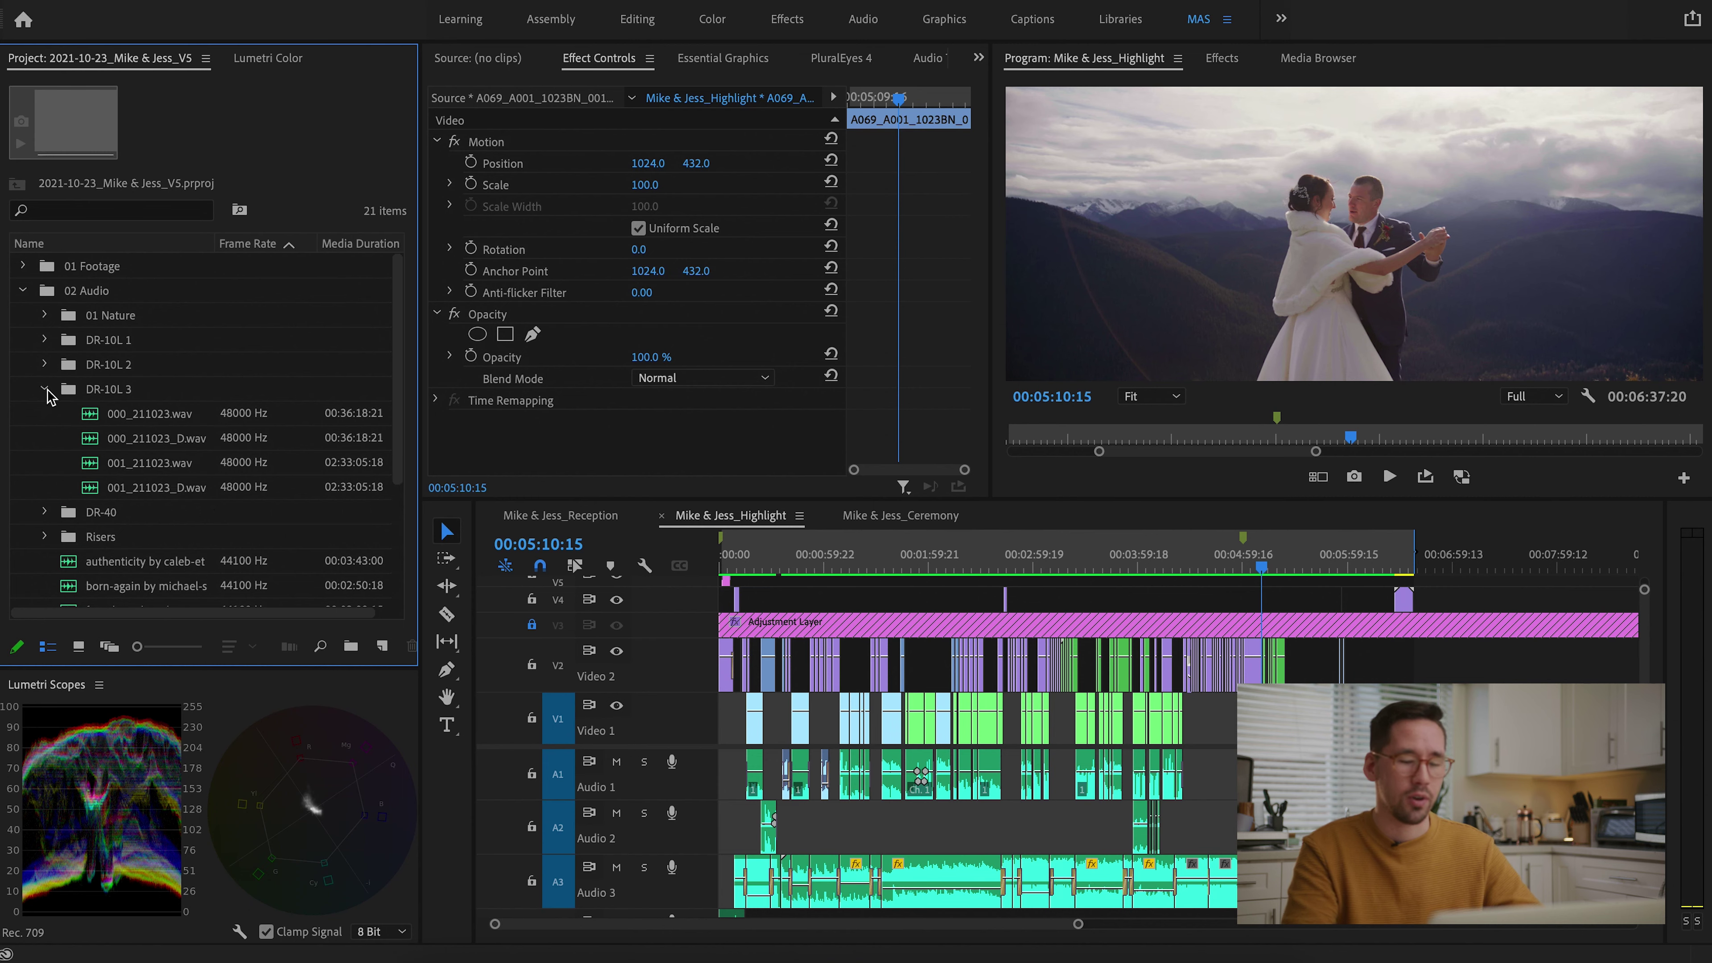
{"action": "left_click", "coordinate": [46, 391]}
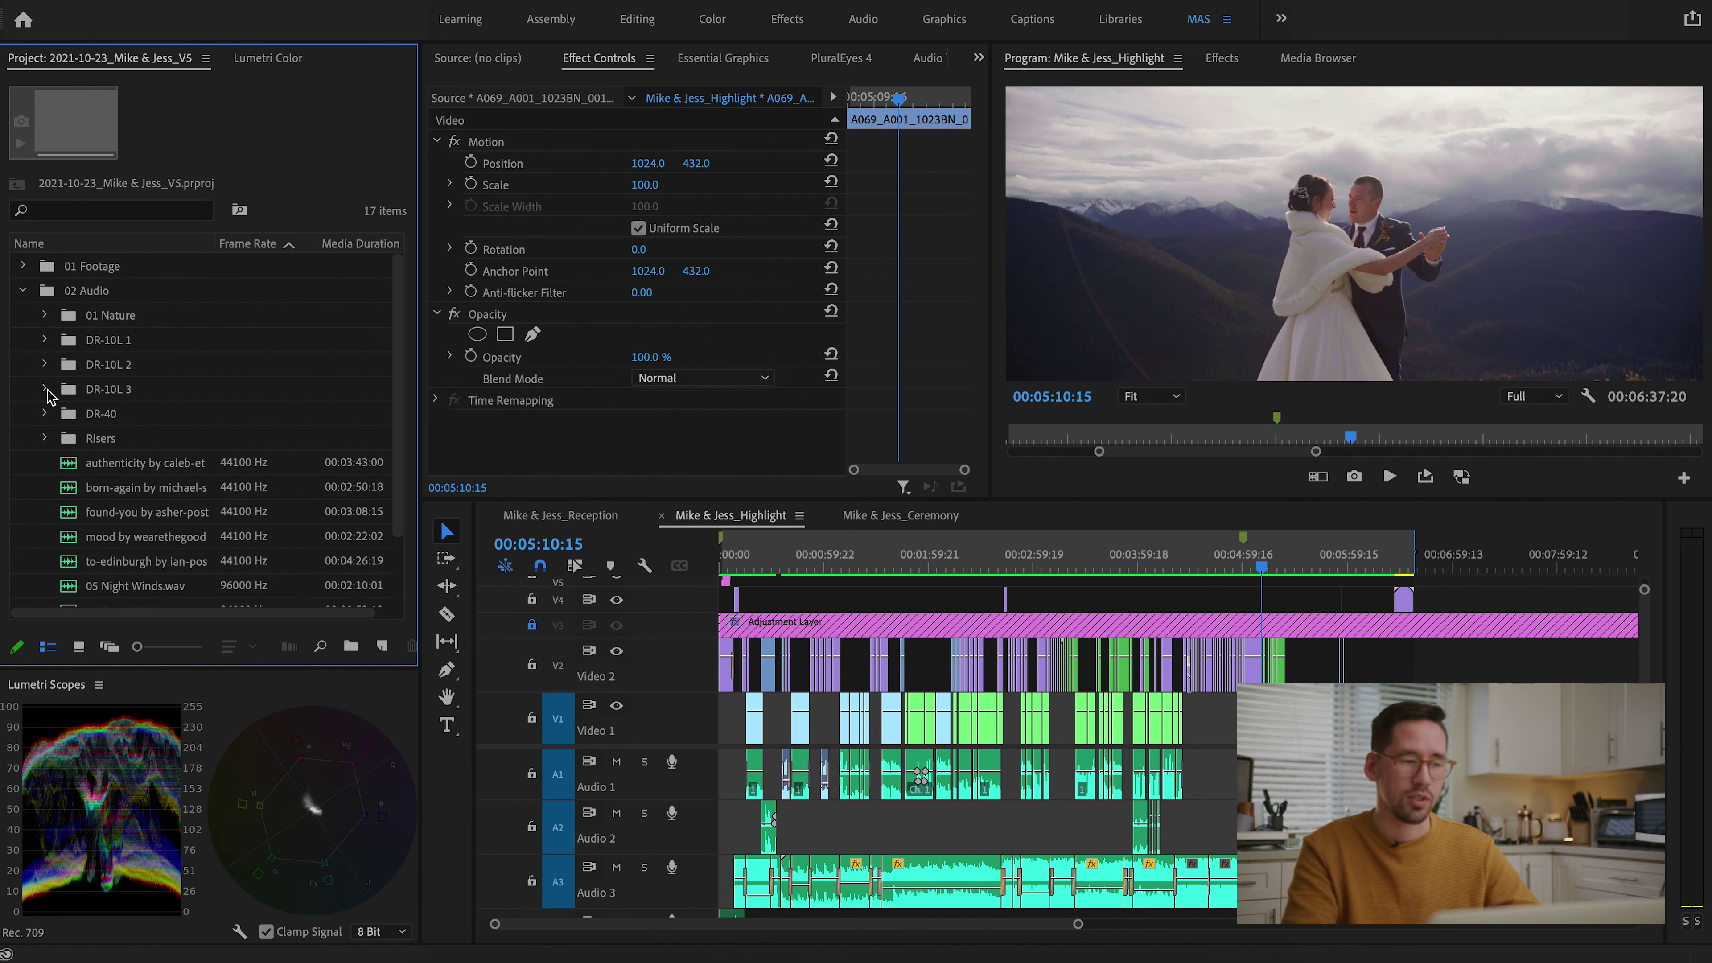
Compare the recordings of the three DR-10L bins by reopening each in turn, leaving all three collapsed
{"action": "left_click", "coordinate": [118, 346]}
{"action": "left_click", "coordinate": [117, 389]}
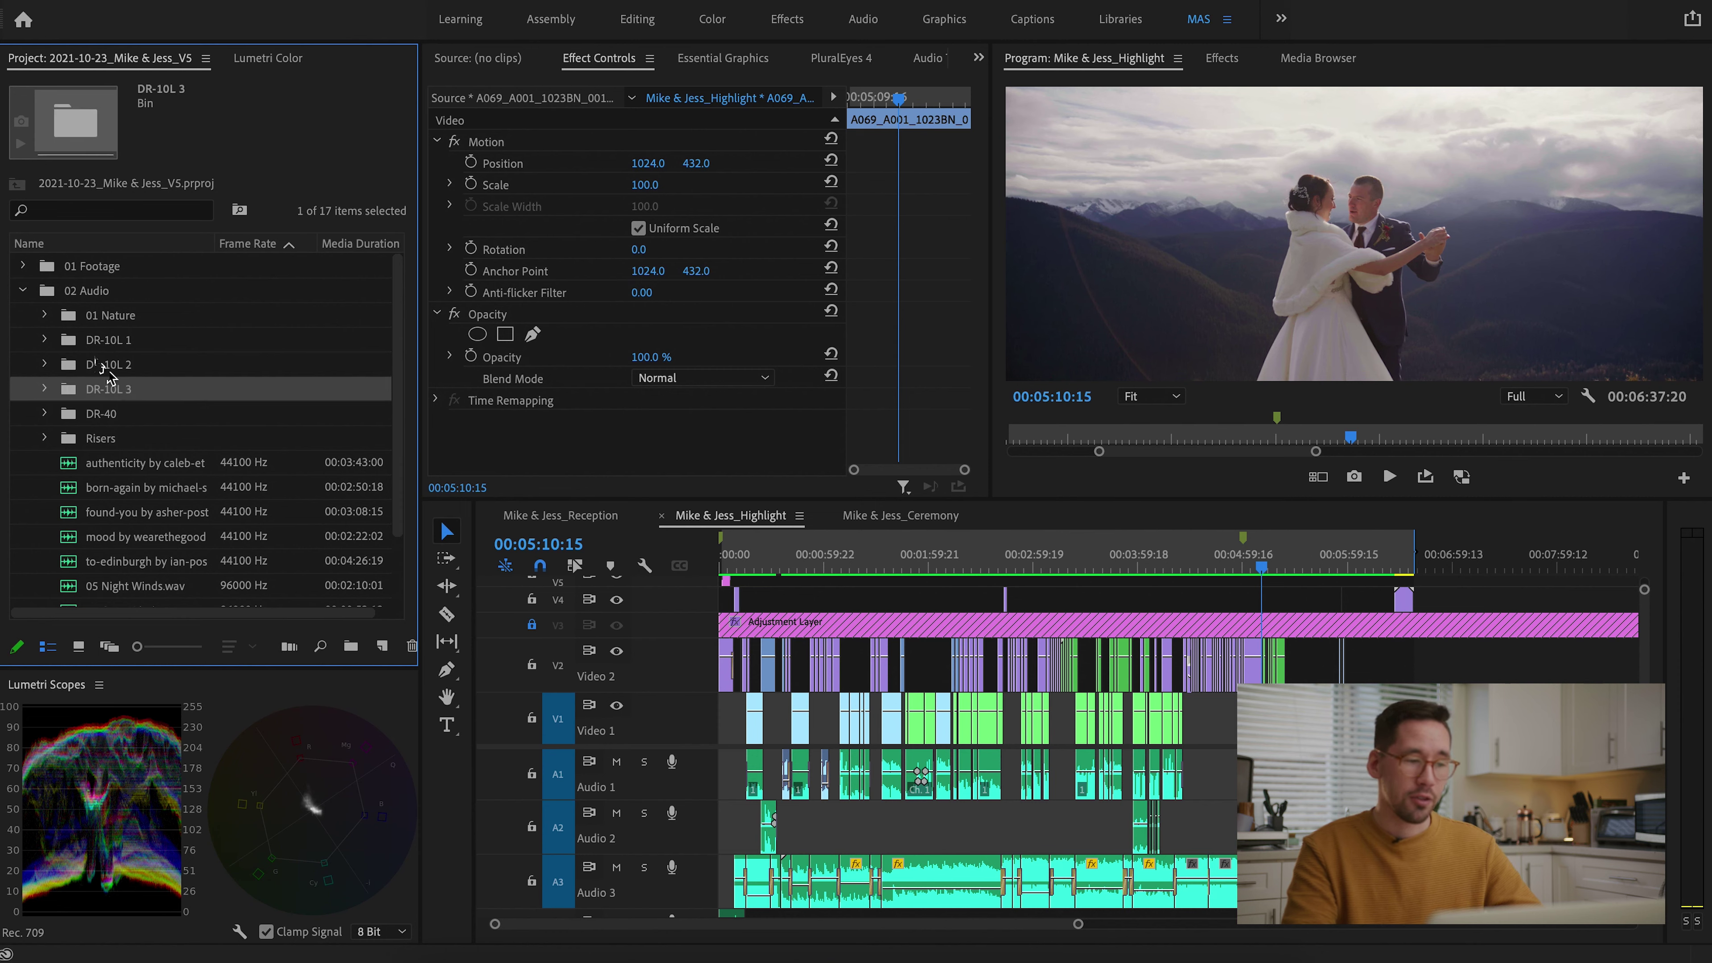
{"action": "left_click", "coordinate": [45, 339]}
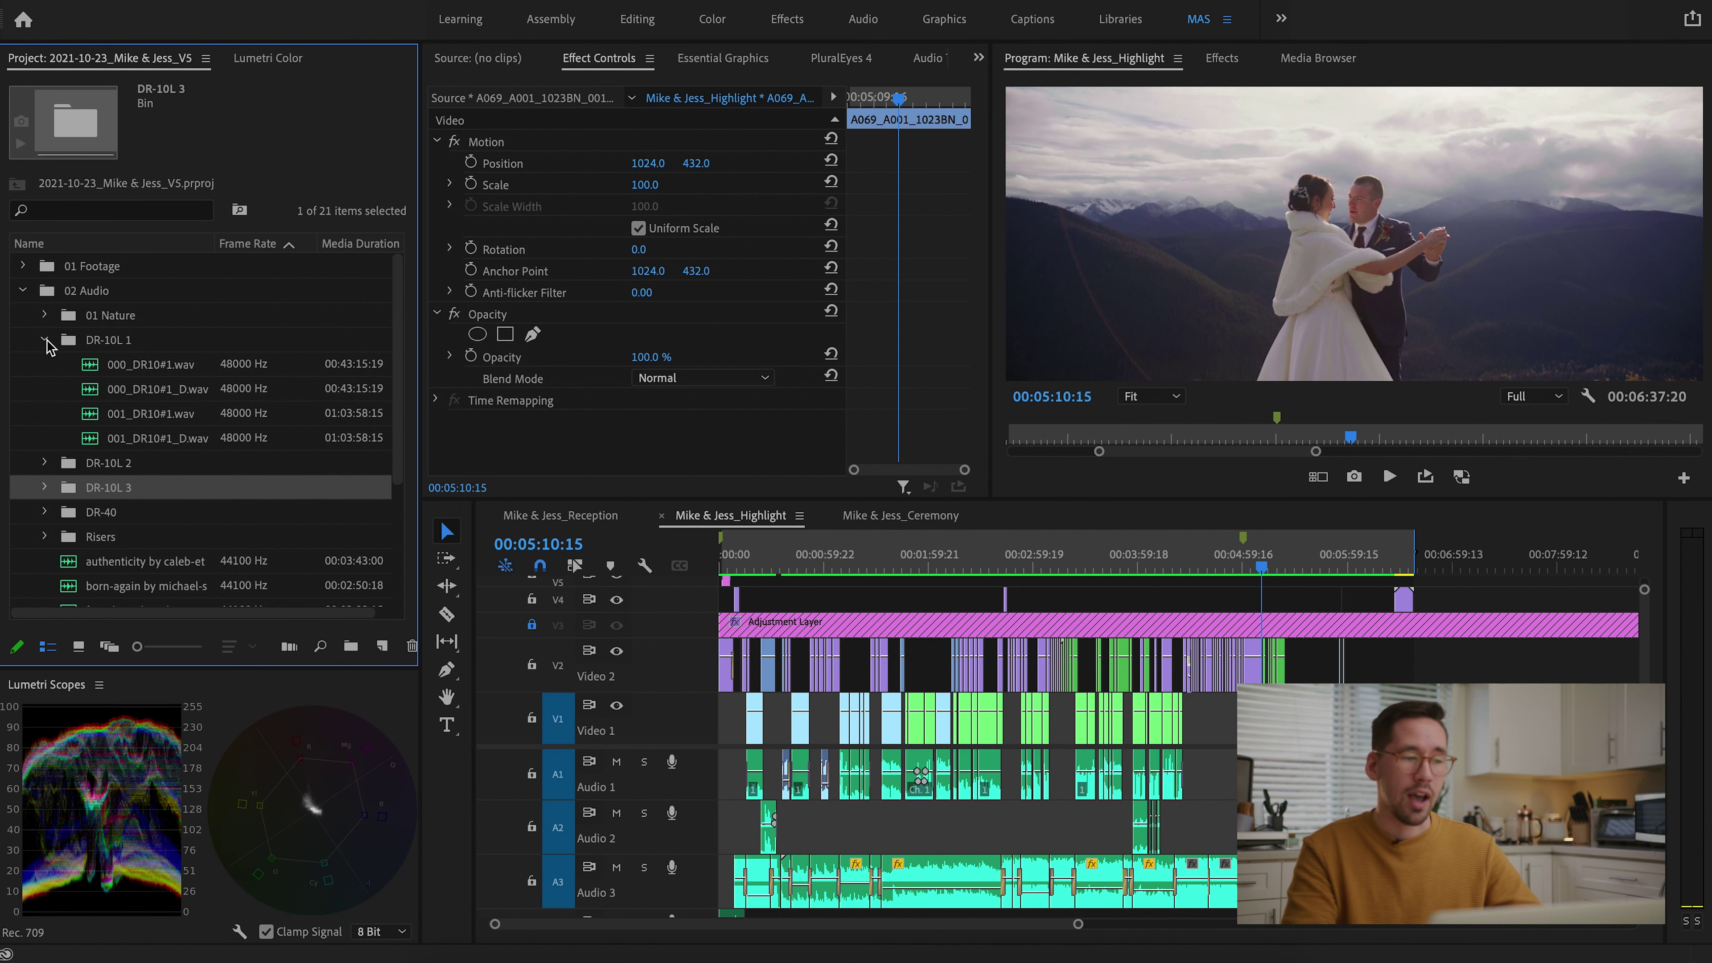
{"action": "left_click", "coordinate": [45, 339]}
{"action": "left_click", "coordinate": [45, 364]}
{"action": "left_click", "coordinate": [45, 365]}
{"action": "left_click", "coordinate": [45, 389]}
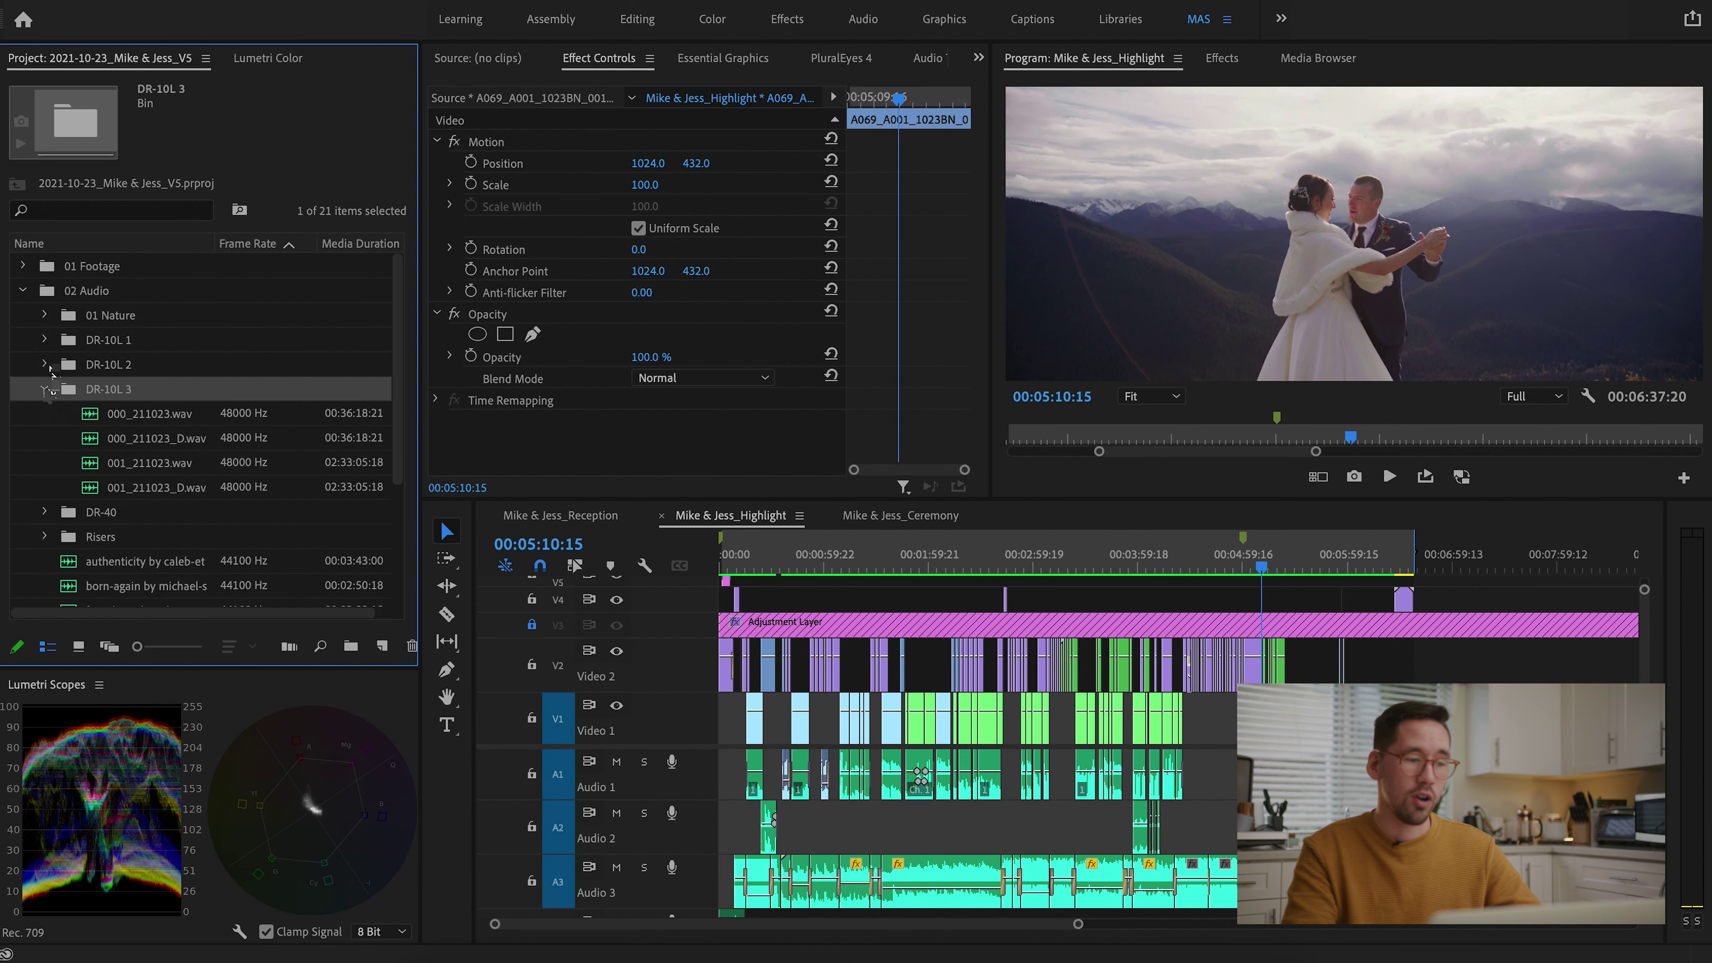
{"action": "left_click", "coordinate": [45, 391]}
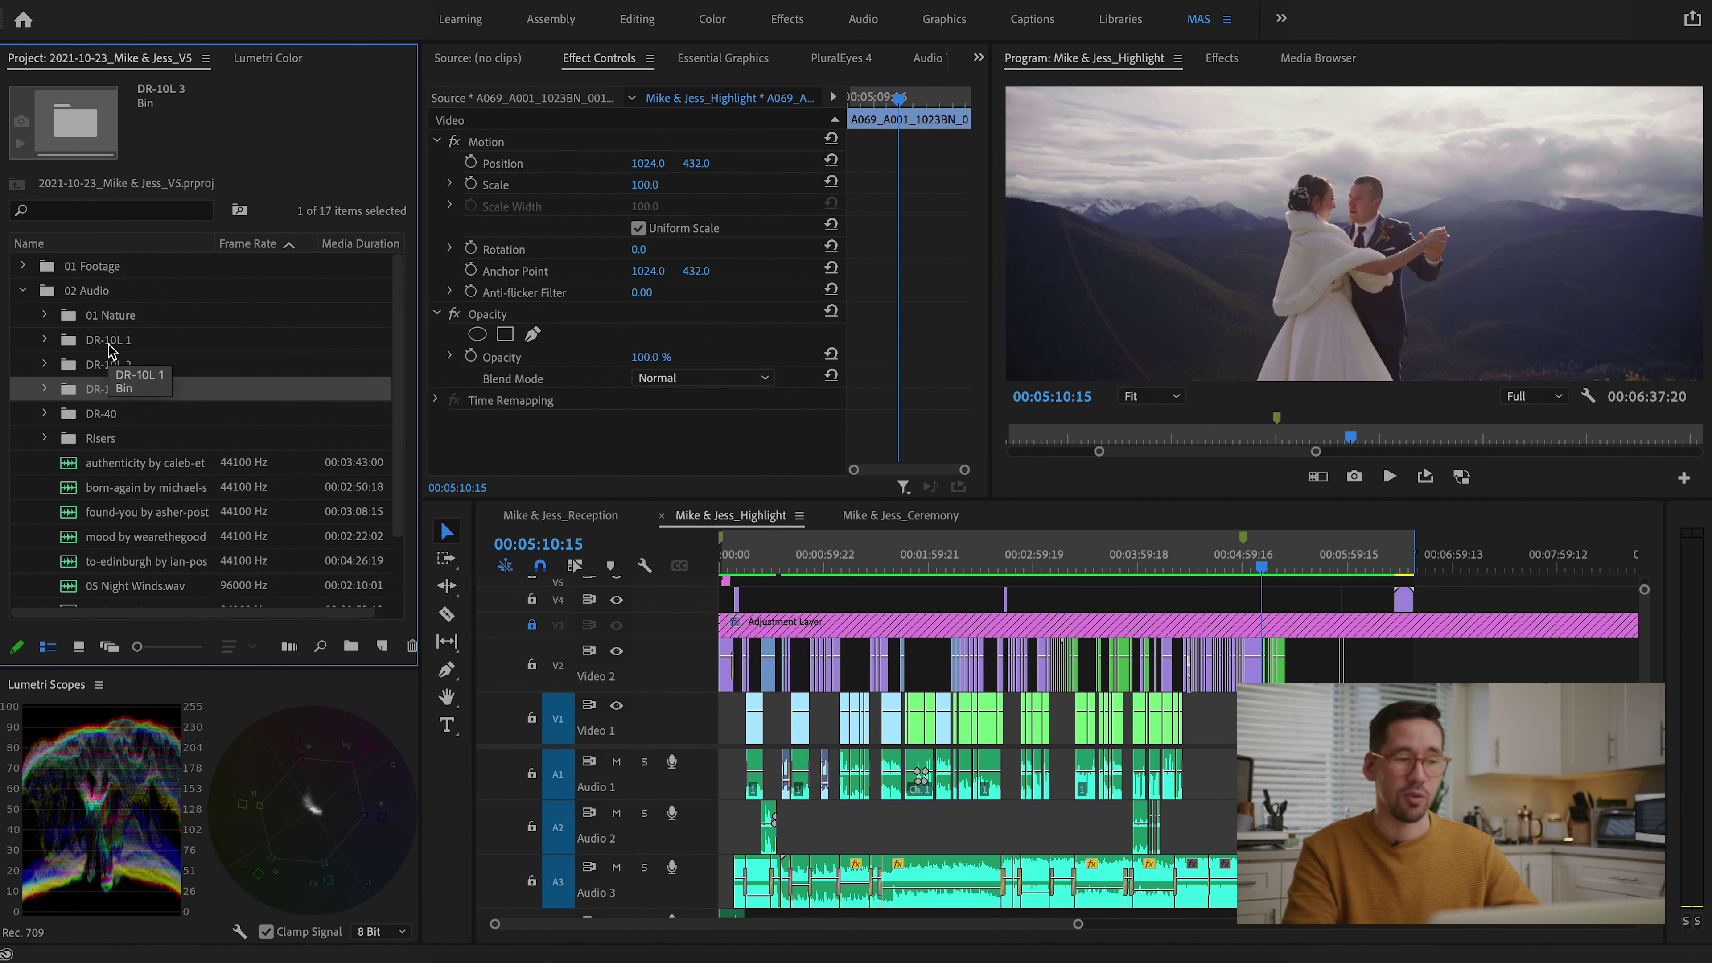
Expand the DR-40 bin to inspect its TASCAM recordings, and collapse it again
{"action": "left_click_drag", "start_coordinate": [115, 389], "coordinate": [138, 523]}
{"action": "left_click", "coordinate": [135, 439]}
{"action": "left_click", "coordinate": [137, 523]}
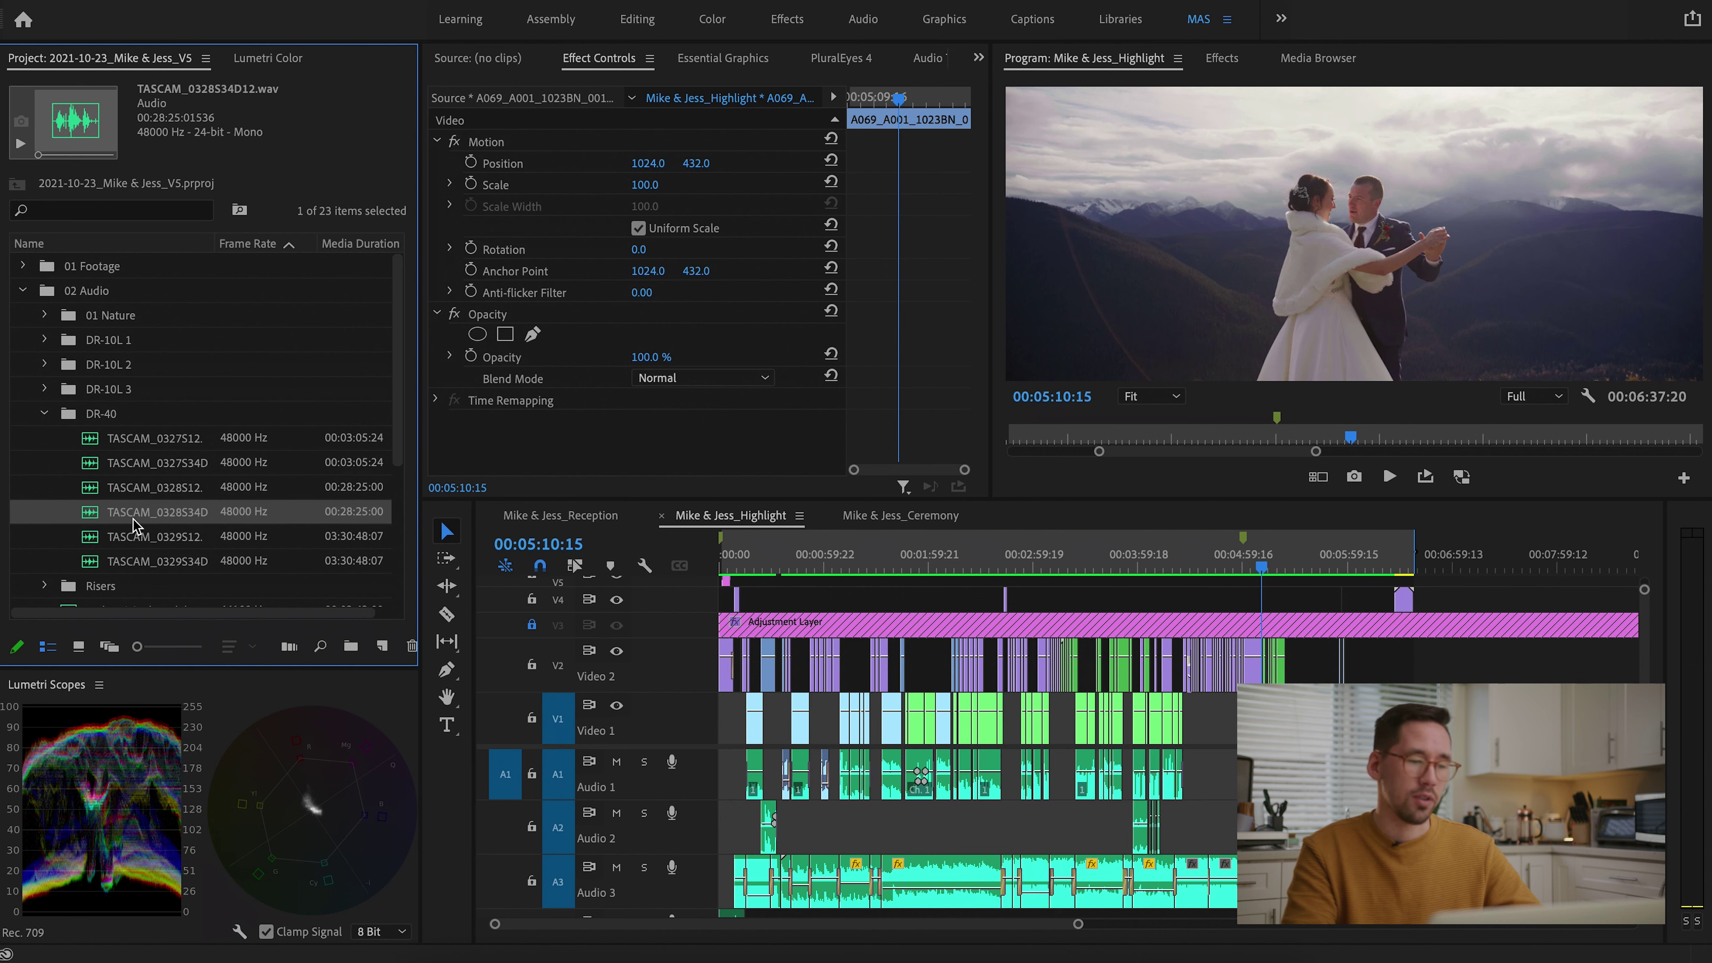
{"action": "left_click", "coordinate": [45, 415]}
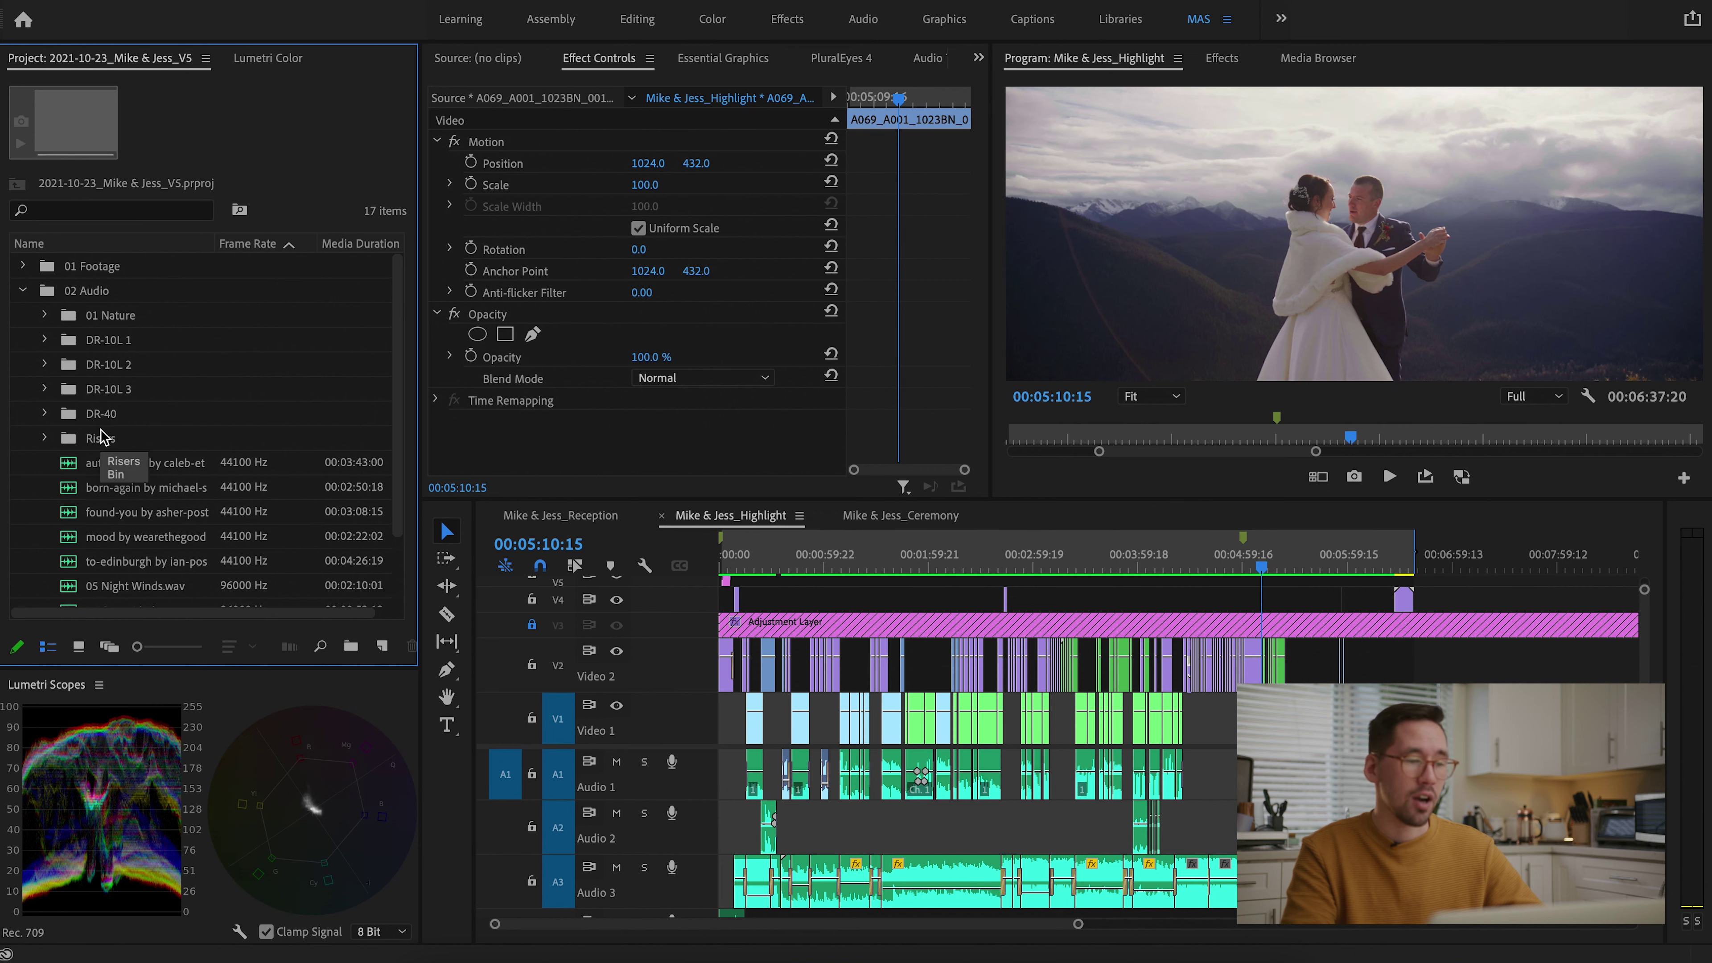
Review the 01 Nature and Risers bins and the loose music and sound files in 02 Audio, and collapse 02 Audio
{"action": "left_click", "coordinate": [128, 322]}
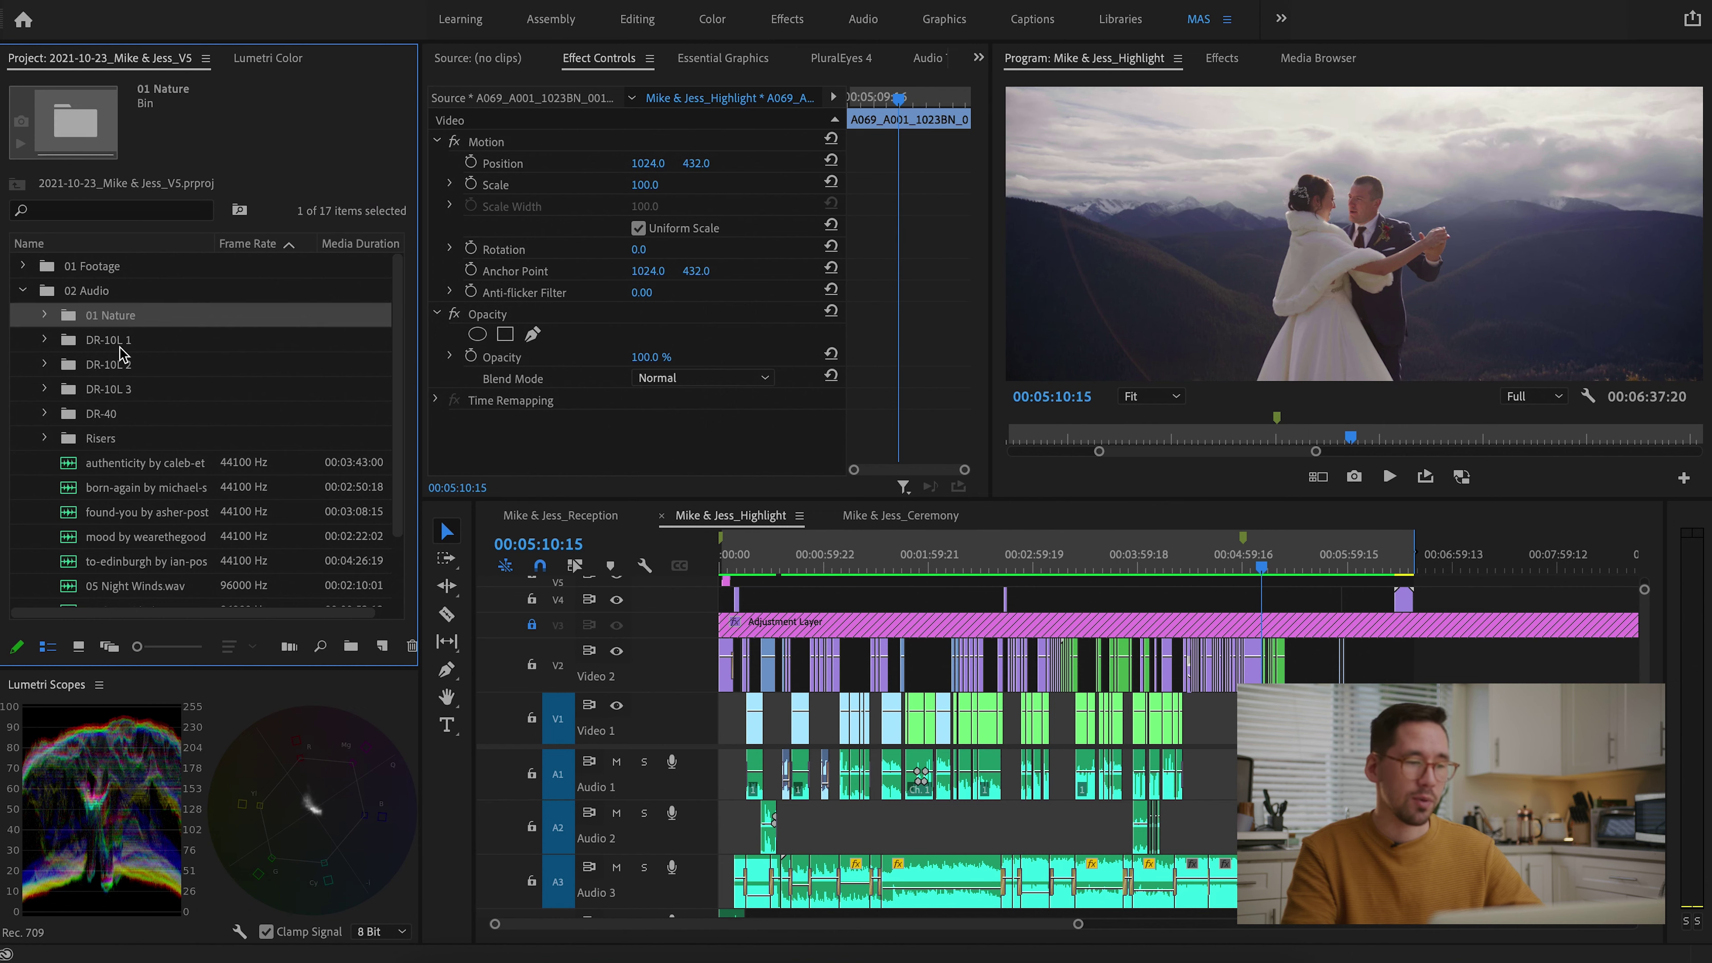
{"action": "left_click", "coordinate": [106, 438]}
{"action": "scroll", "coordinate": [128, 432], "scroll_direction": "down", "scroll_amount": 2}
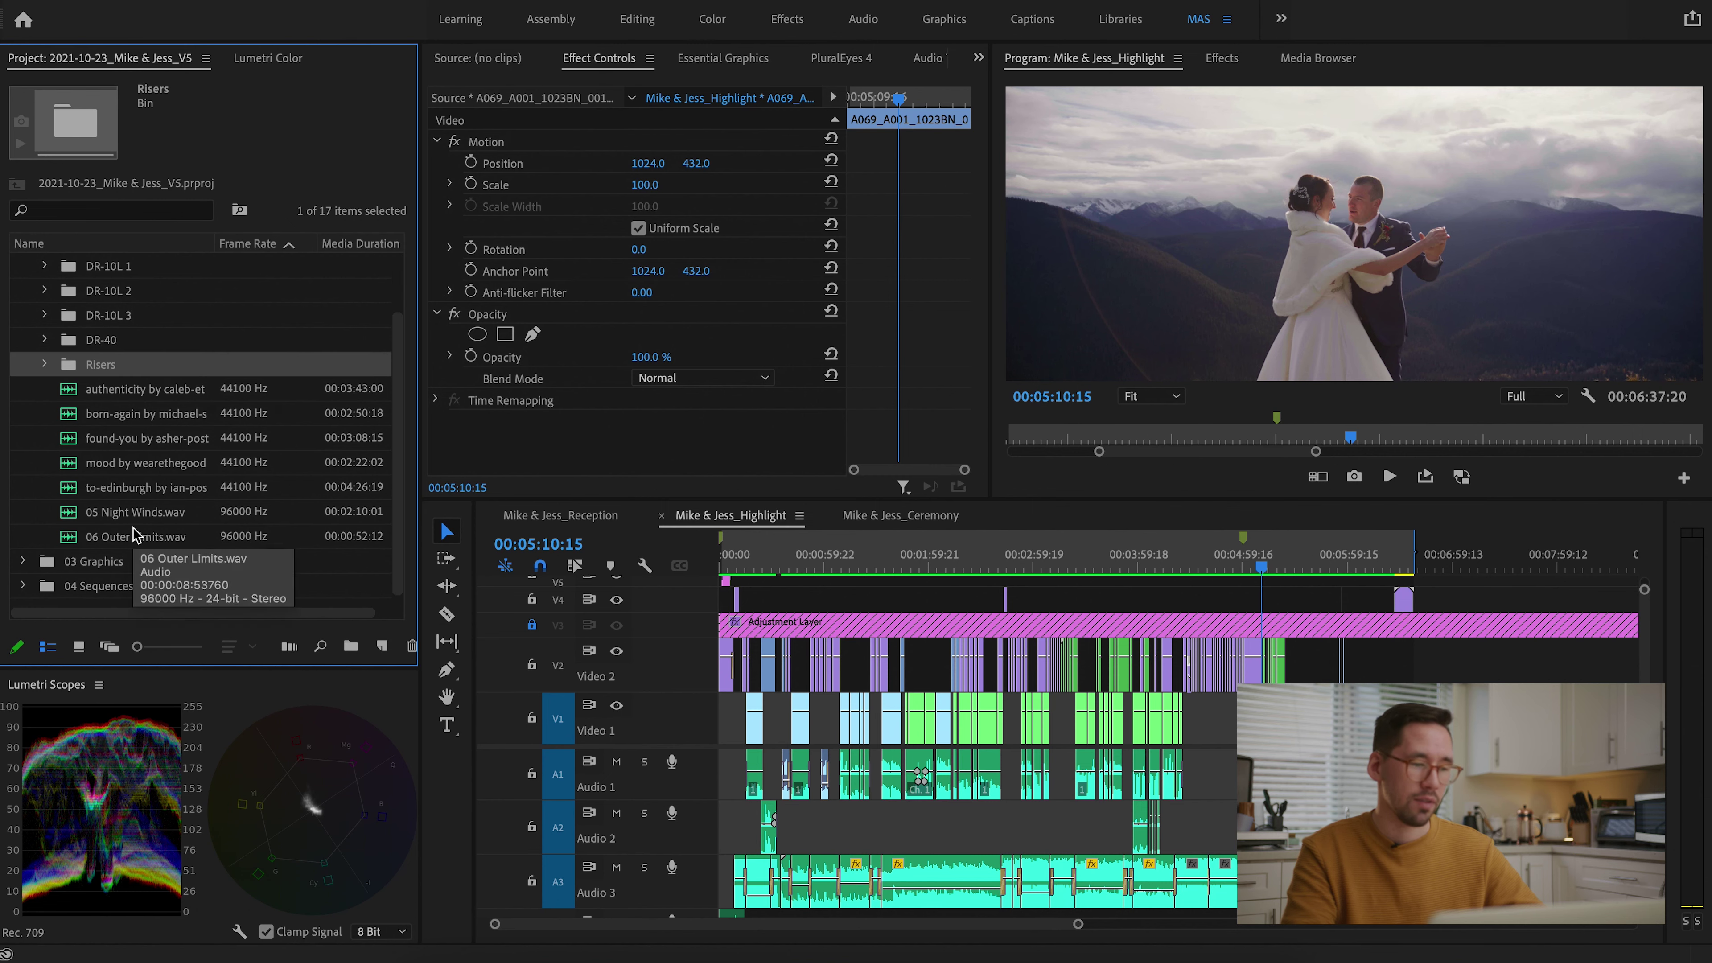
{"action": "scroll", "coordinate": [141, 435], "scroll_direction": "up", "scroll_amount": 2}
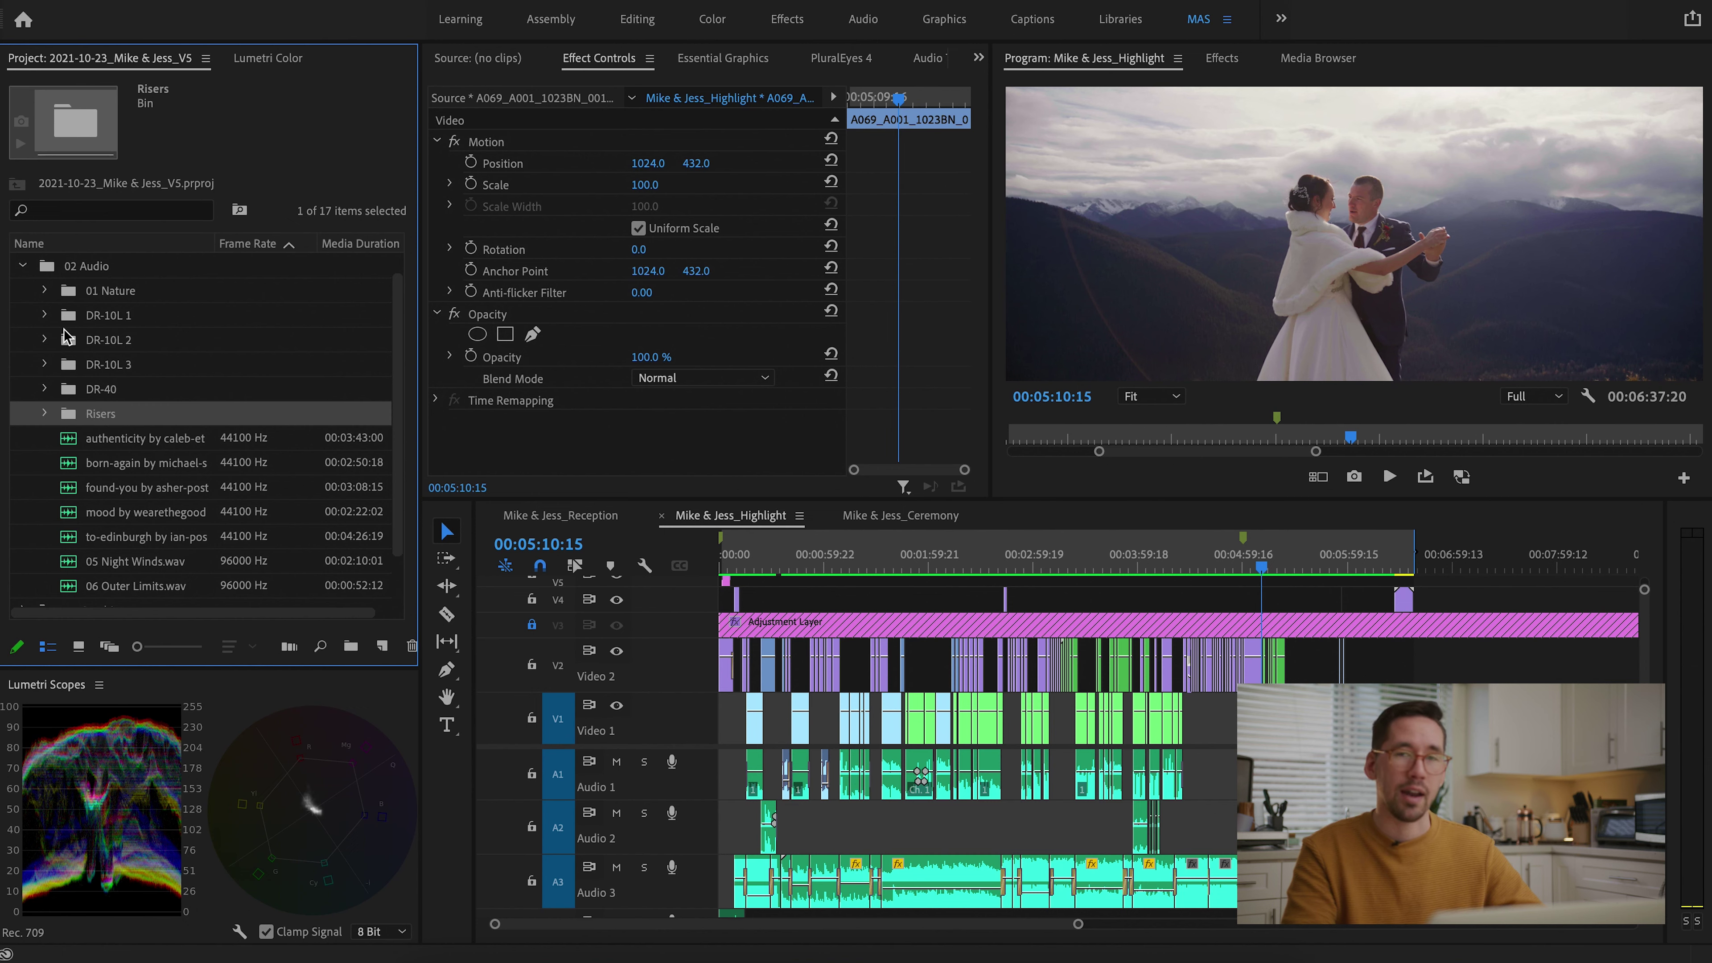
{"action": "left_click", "coordinate": [22, 265]}
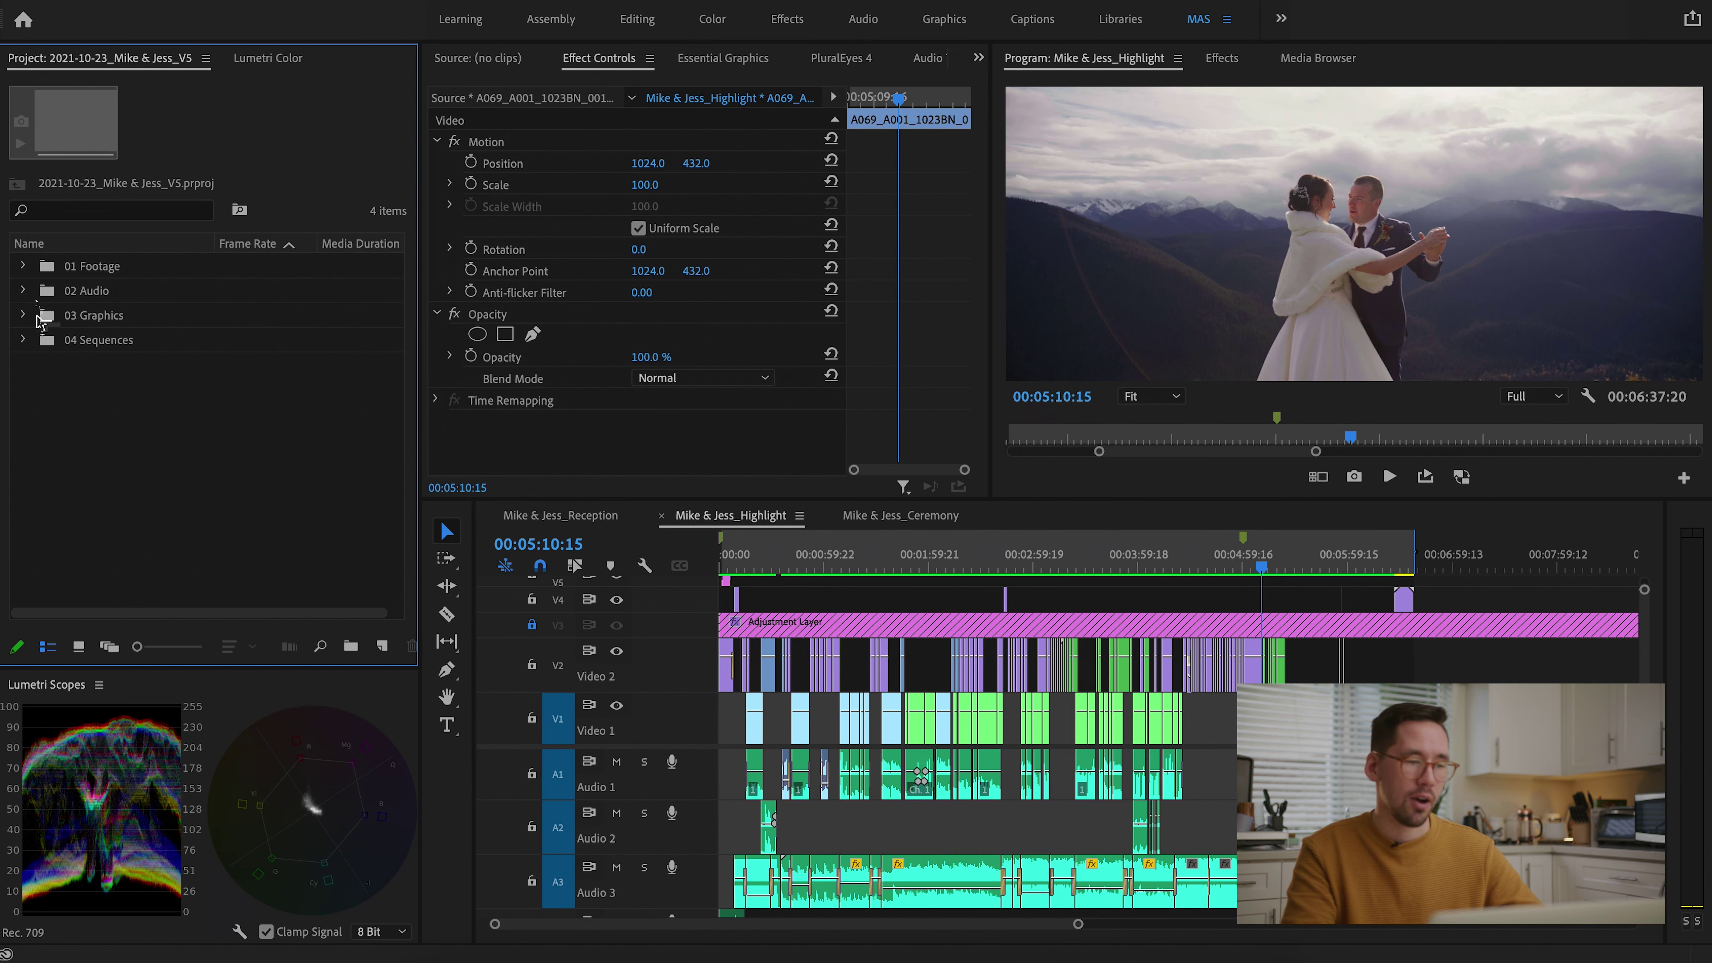
Expand 03 Graphics, inspect its Adjustment Layer and VW Creative - Ender clip, and collapse the bin
{"action": "left_click", "coordinate": [22, 315]}
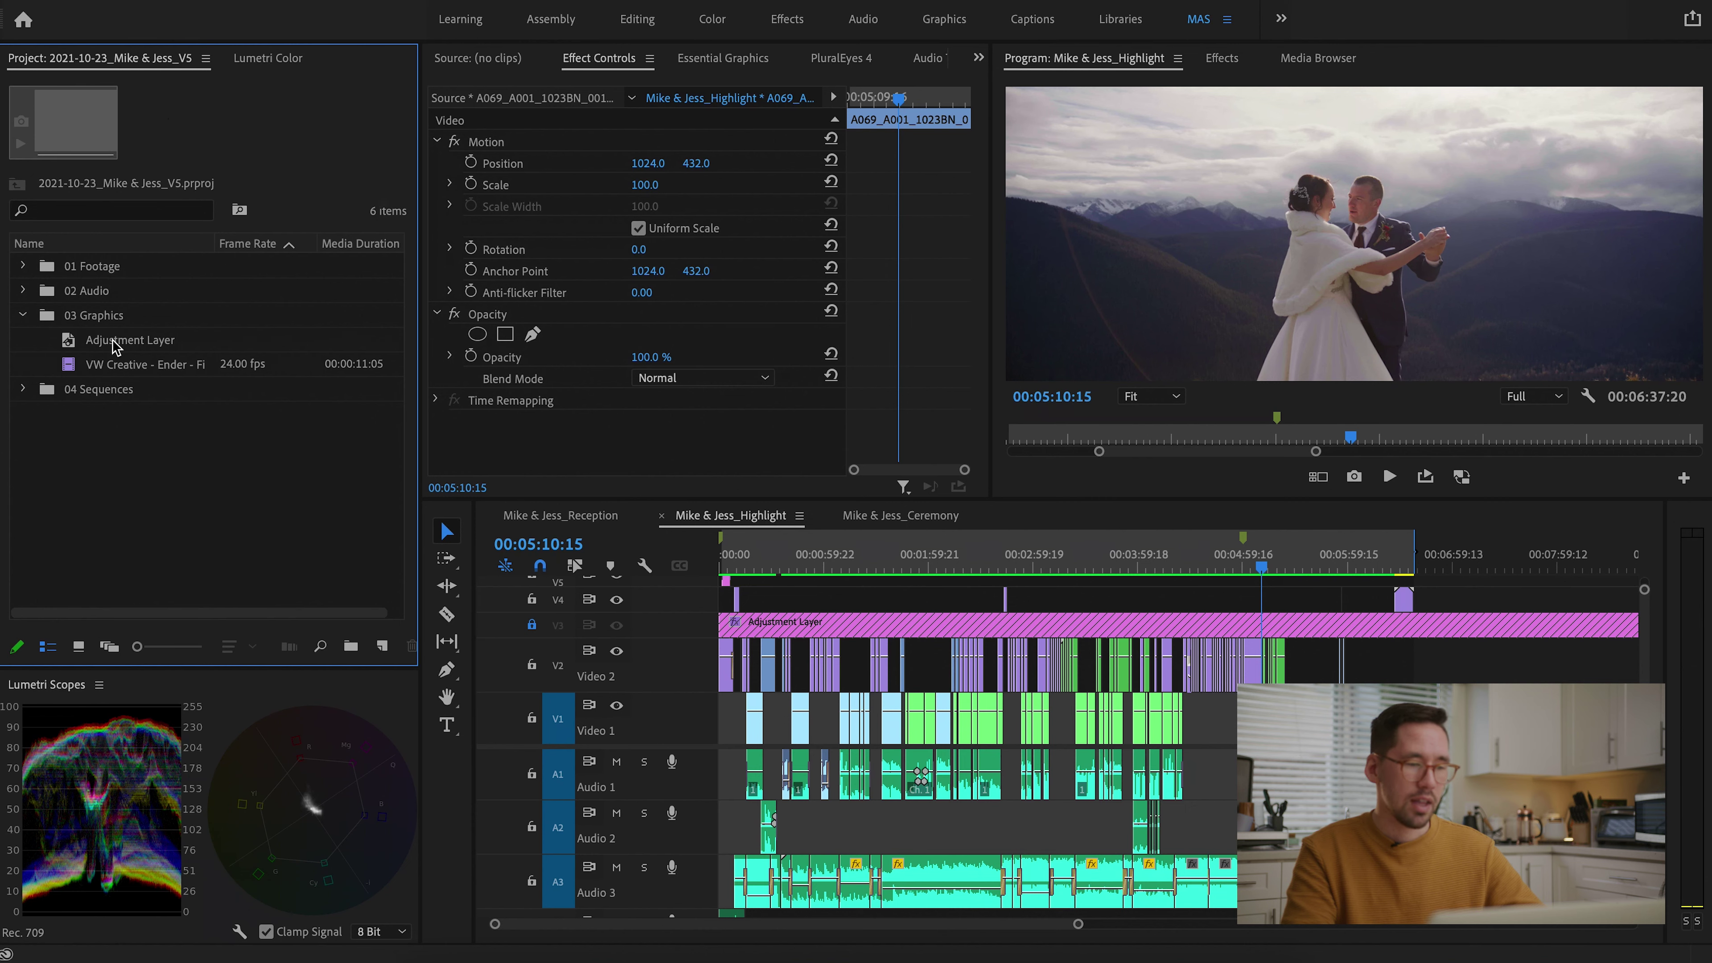
{"action": "left_click", "coordinate": [132, 344]}
{"action": "left_click", "coordinate": [138, 369]}
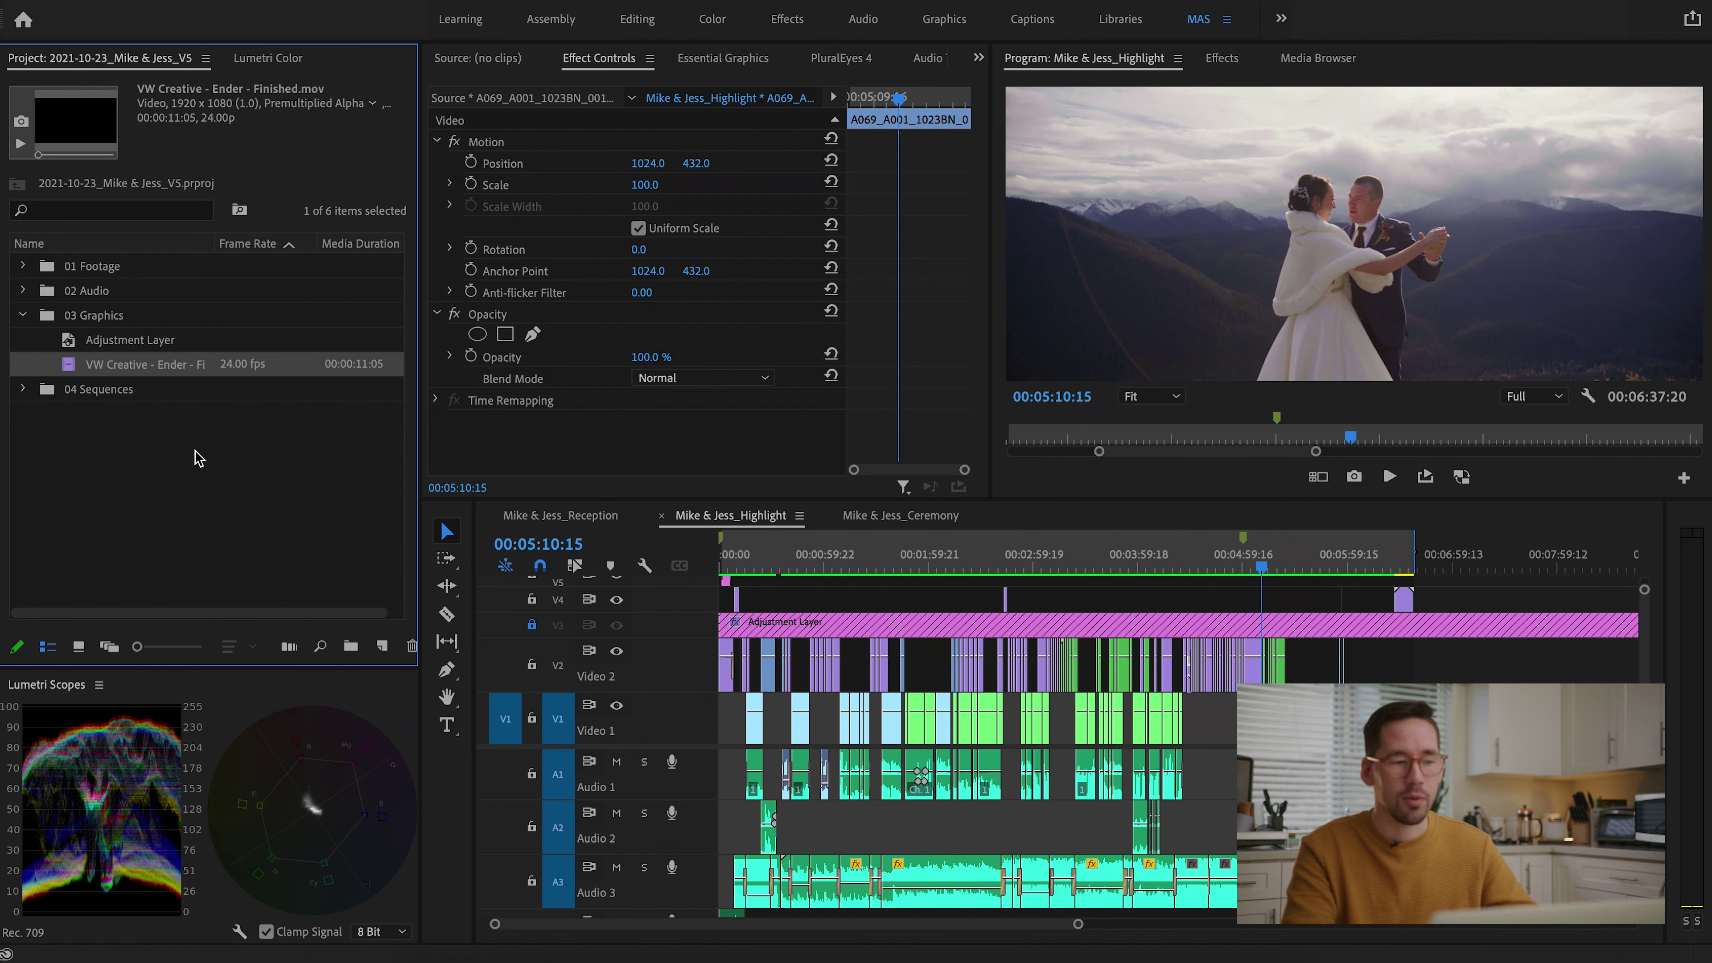
{"action": "left_click", "coordinate": [116, 342]}
{"action": "left_click", "coordinate": [118, 363]}
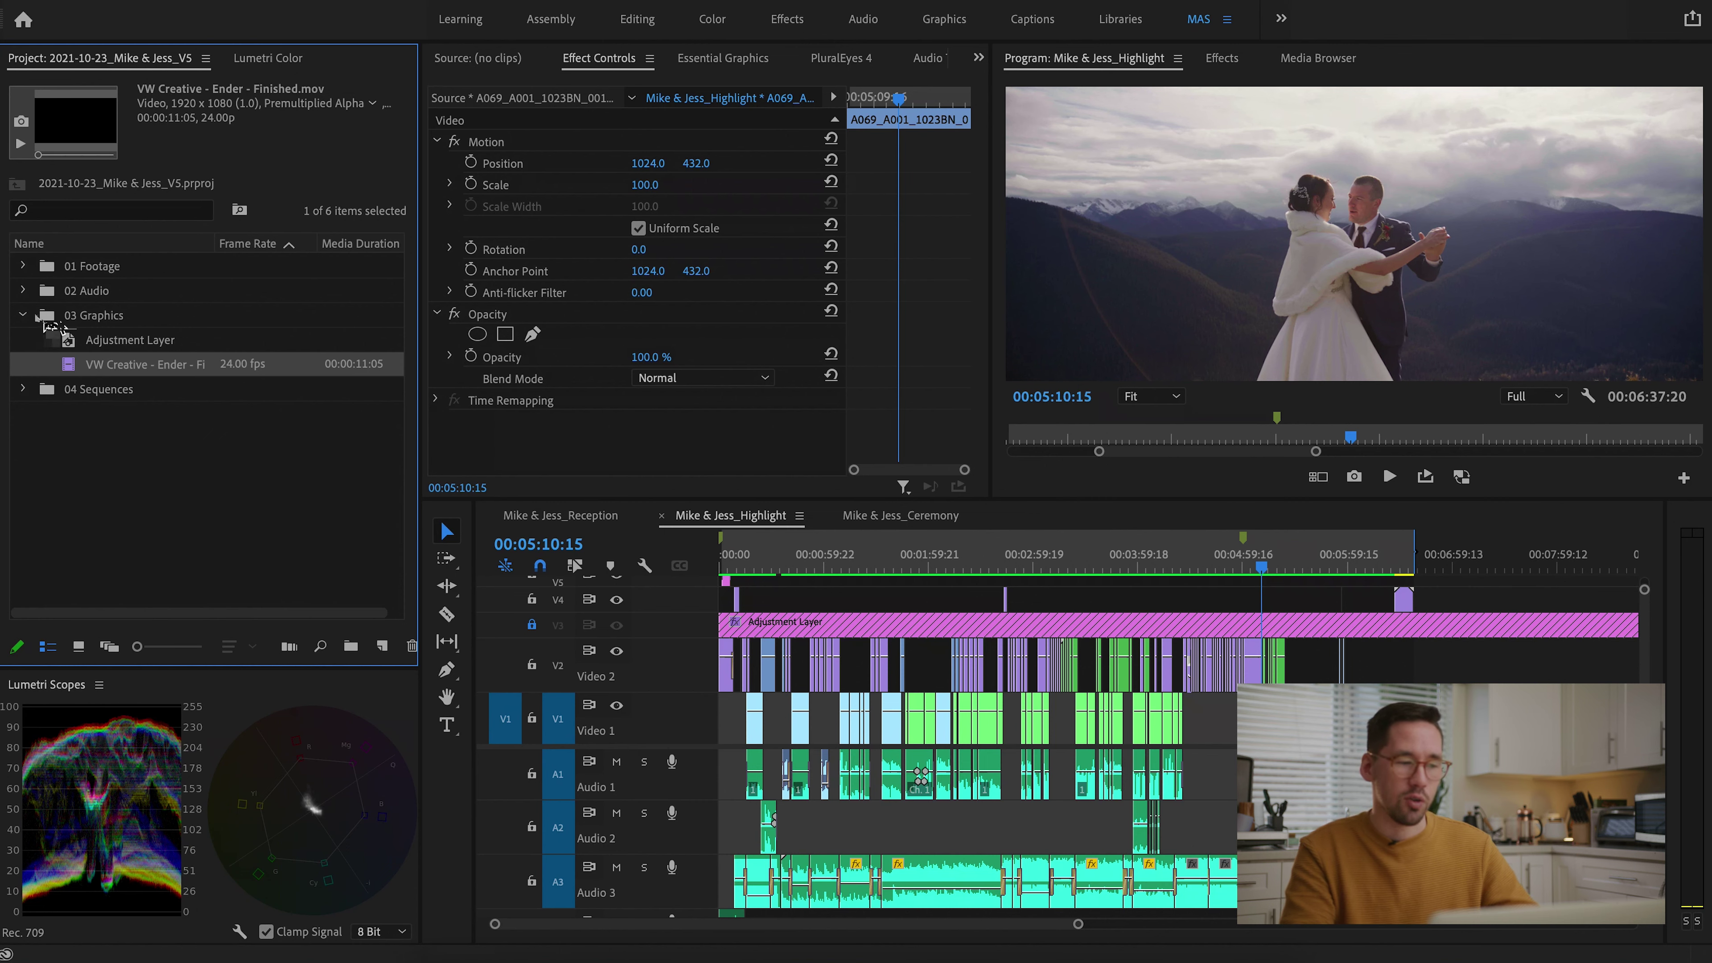
{"action": "left_click", "coordinate": [22, 314]}
Expand 04 Sequences and review its main Ceremony, Highlight and Reception sequences
{"action": "left_click", "coordinate": [24, 341]}
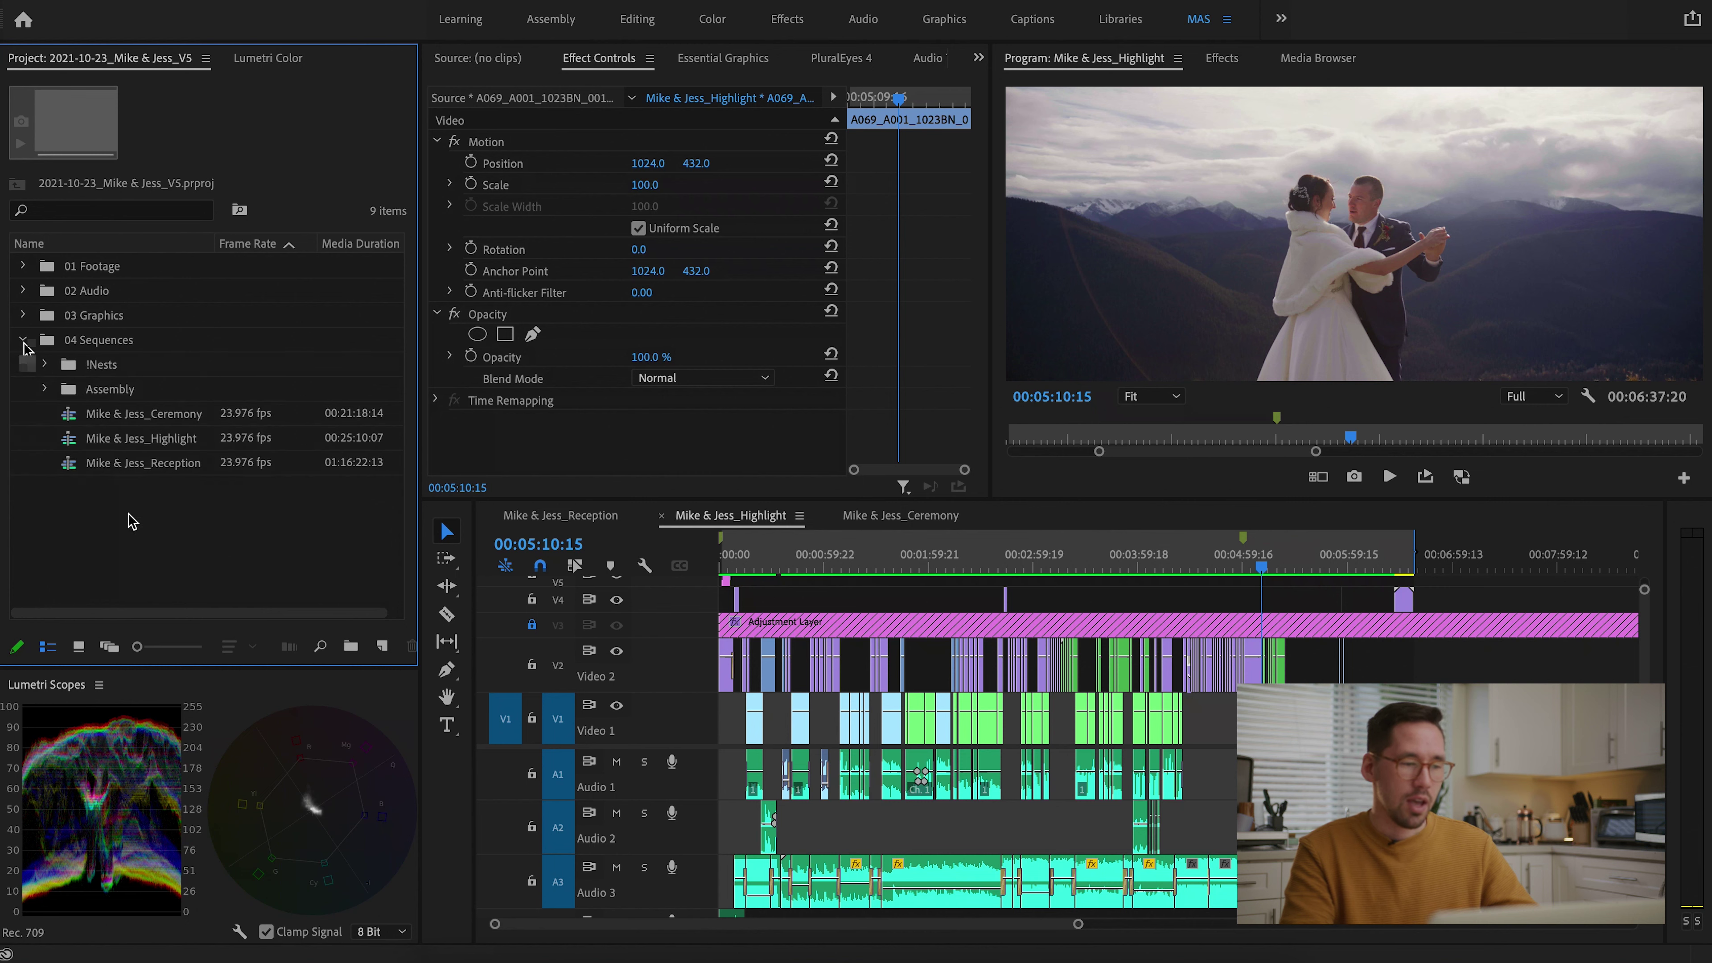
{"action": "left_click_drag", "start_coordinate": [132, 470], "coordinate": [108, 365]}
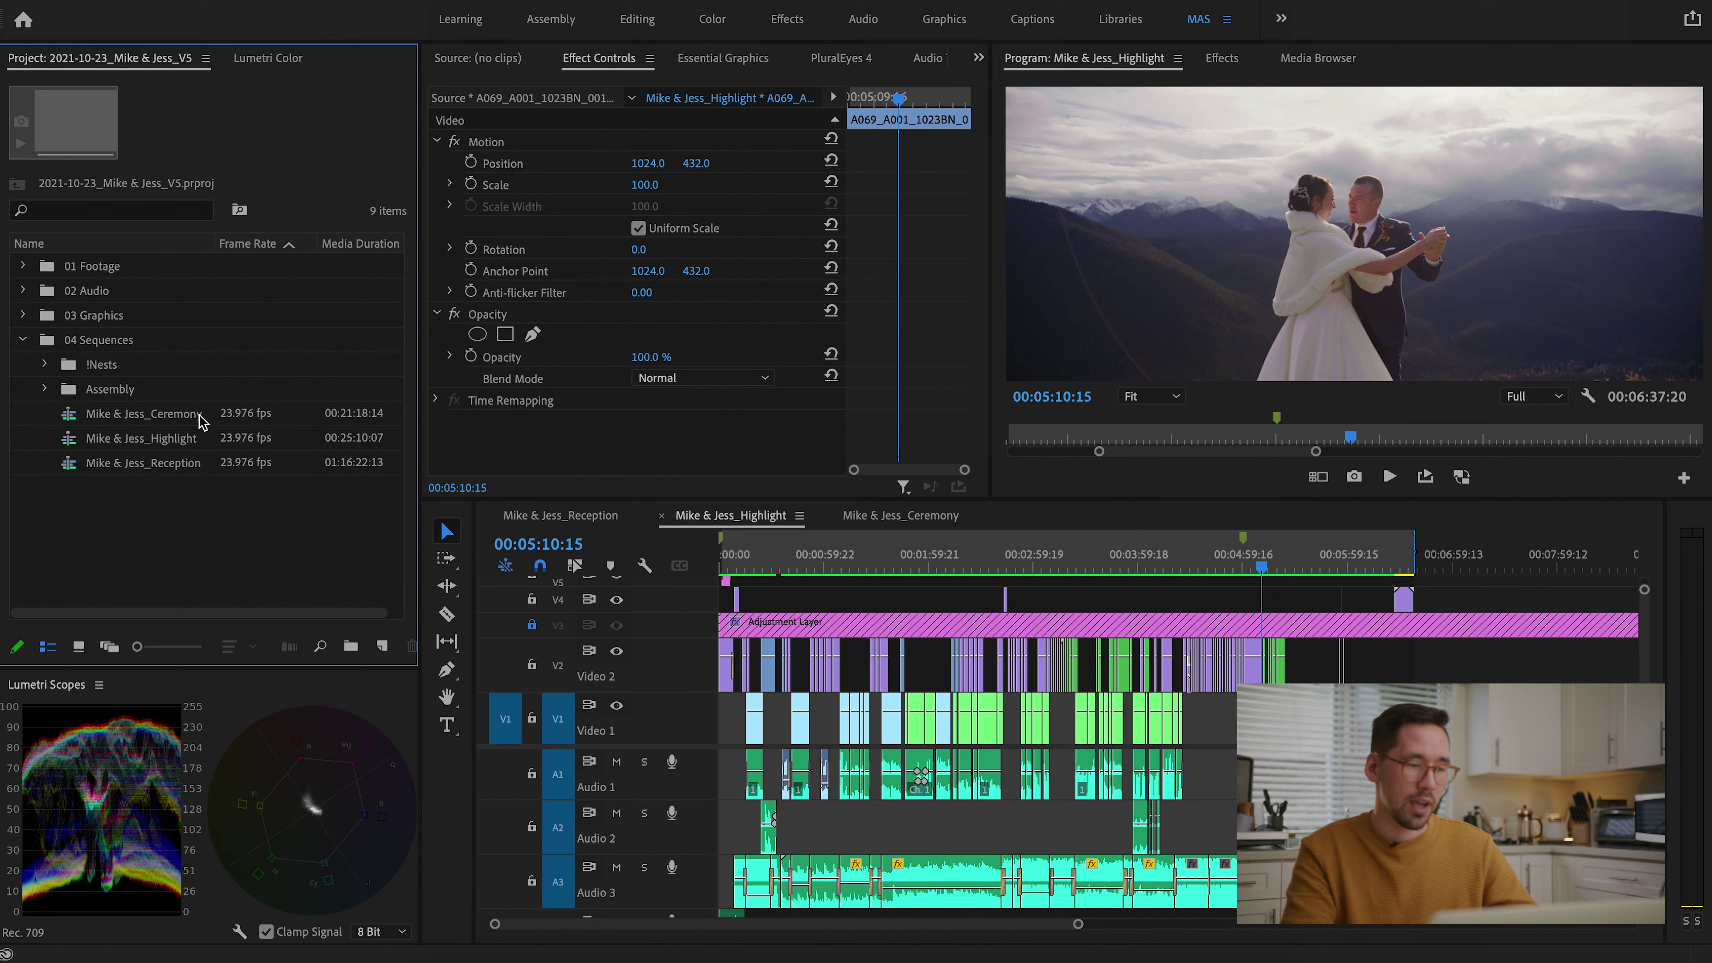
{"action": "left_click", "coordinate": [186, 440]}
{"action": "left_click", "coordinate": [188, 464]}
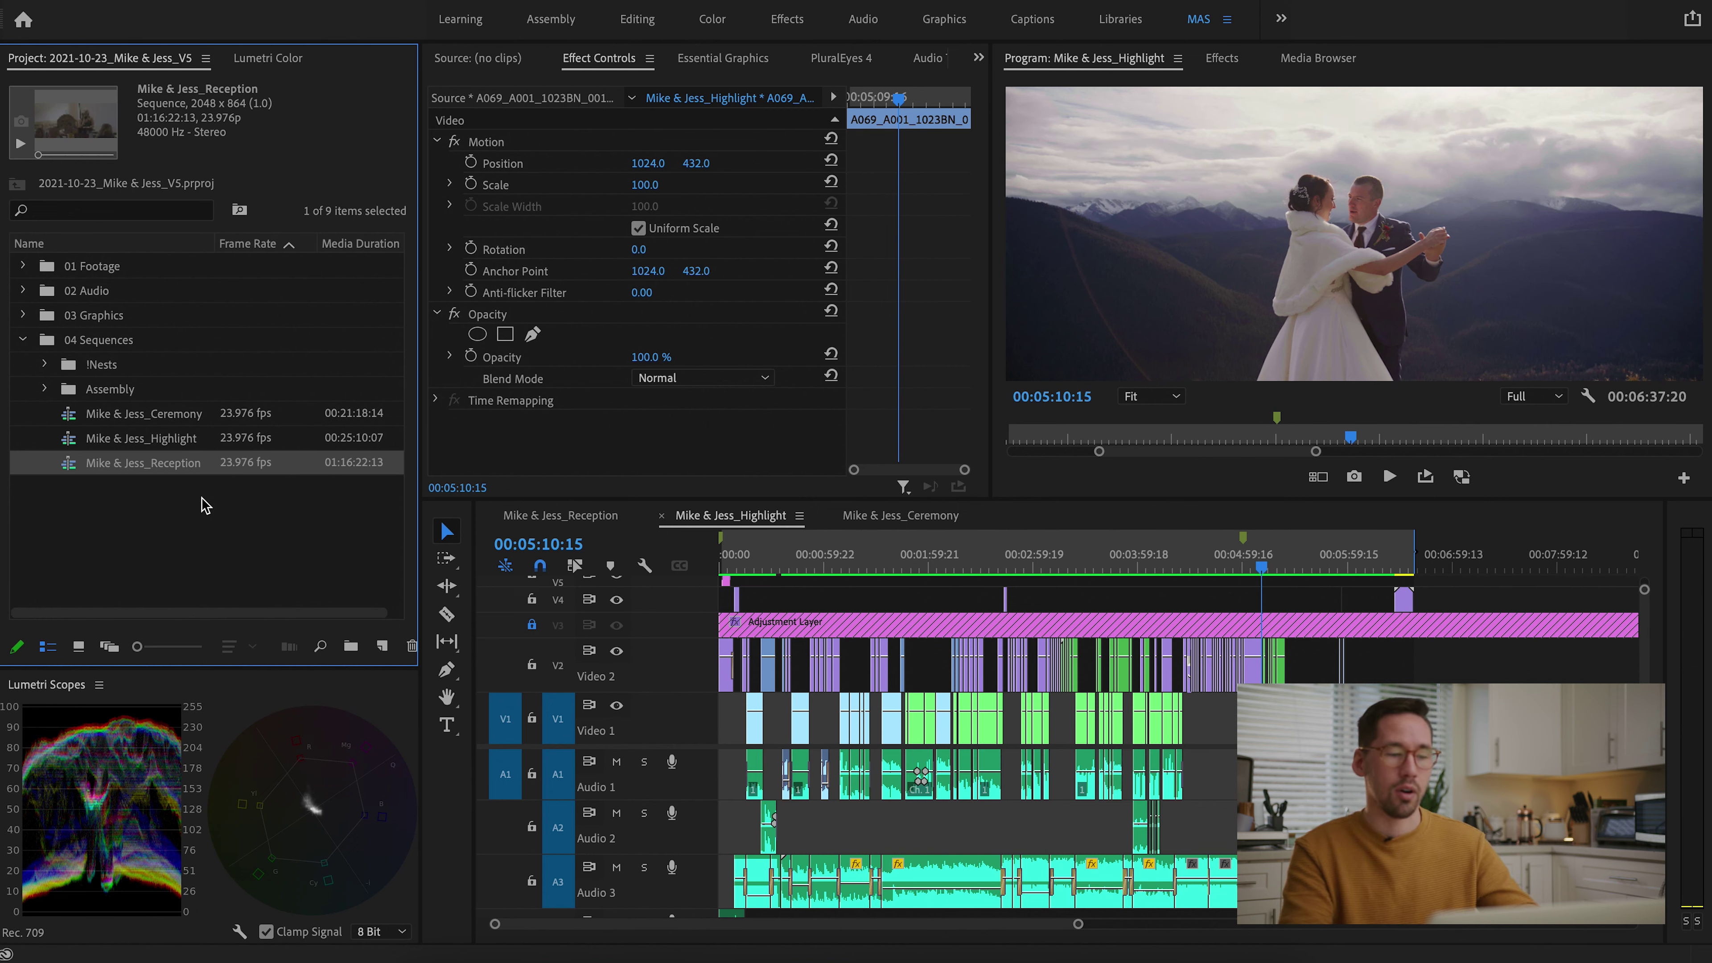
{"action": "left_click", "coordinate": [165, 447]}
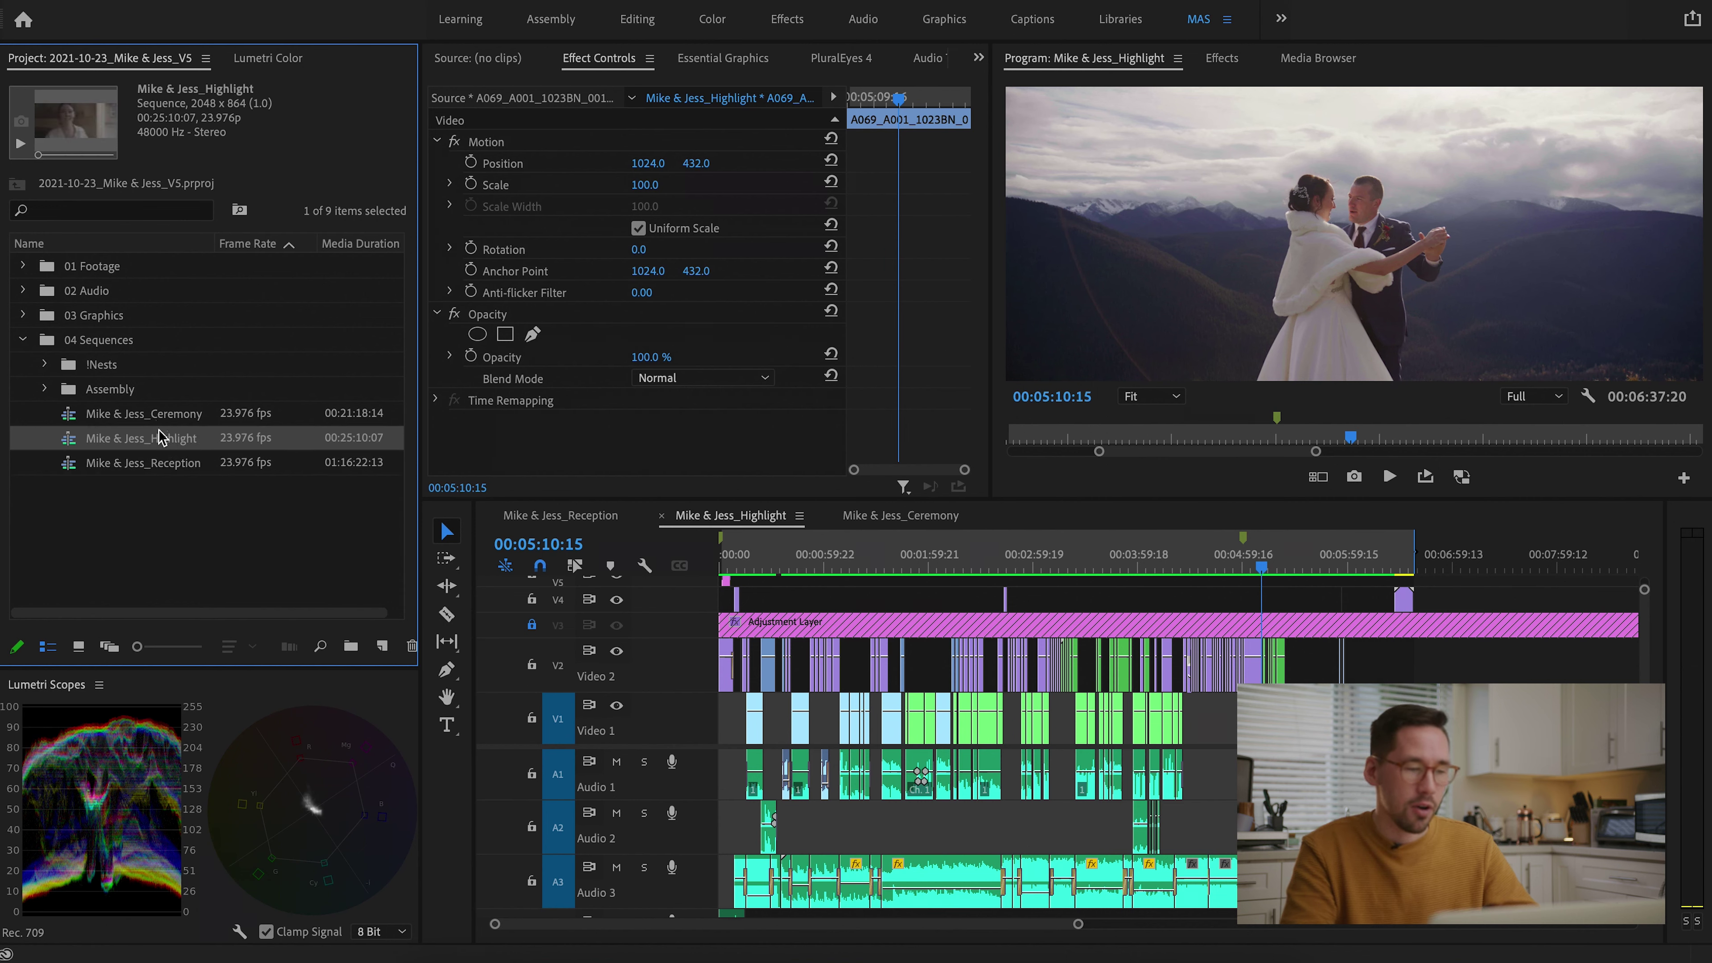
{"action": "left_click", "coordinate": [157, 422]}
{"action": "left_click", "coordinate": [157, 445]}
{"action": "left_click", "coordinate": [165, 465]}
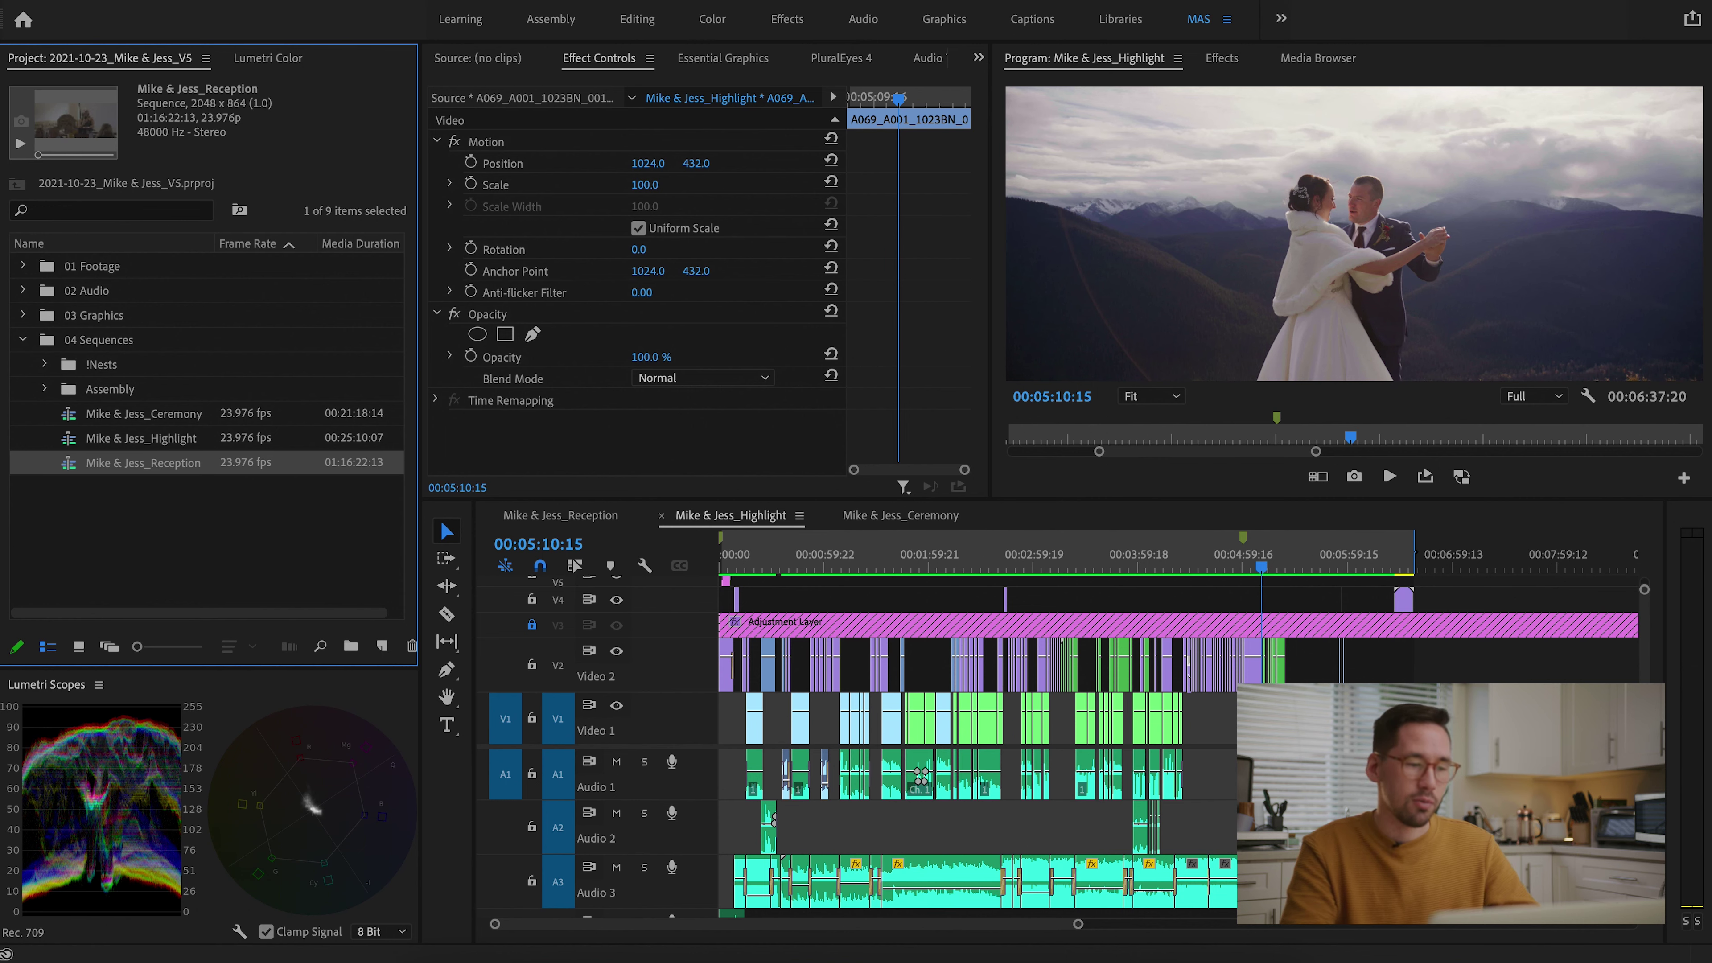
{"action": "left_click", "coordinate": [195, 516]}
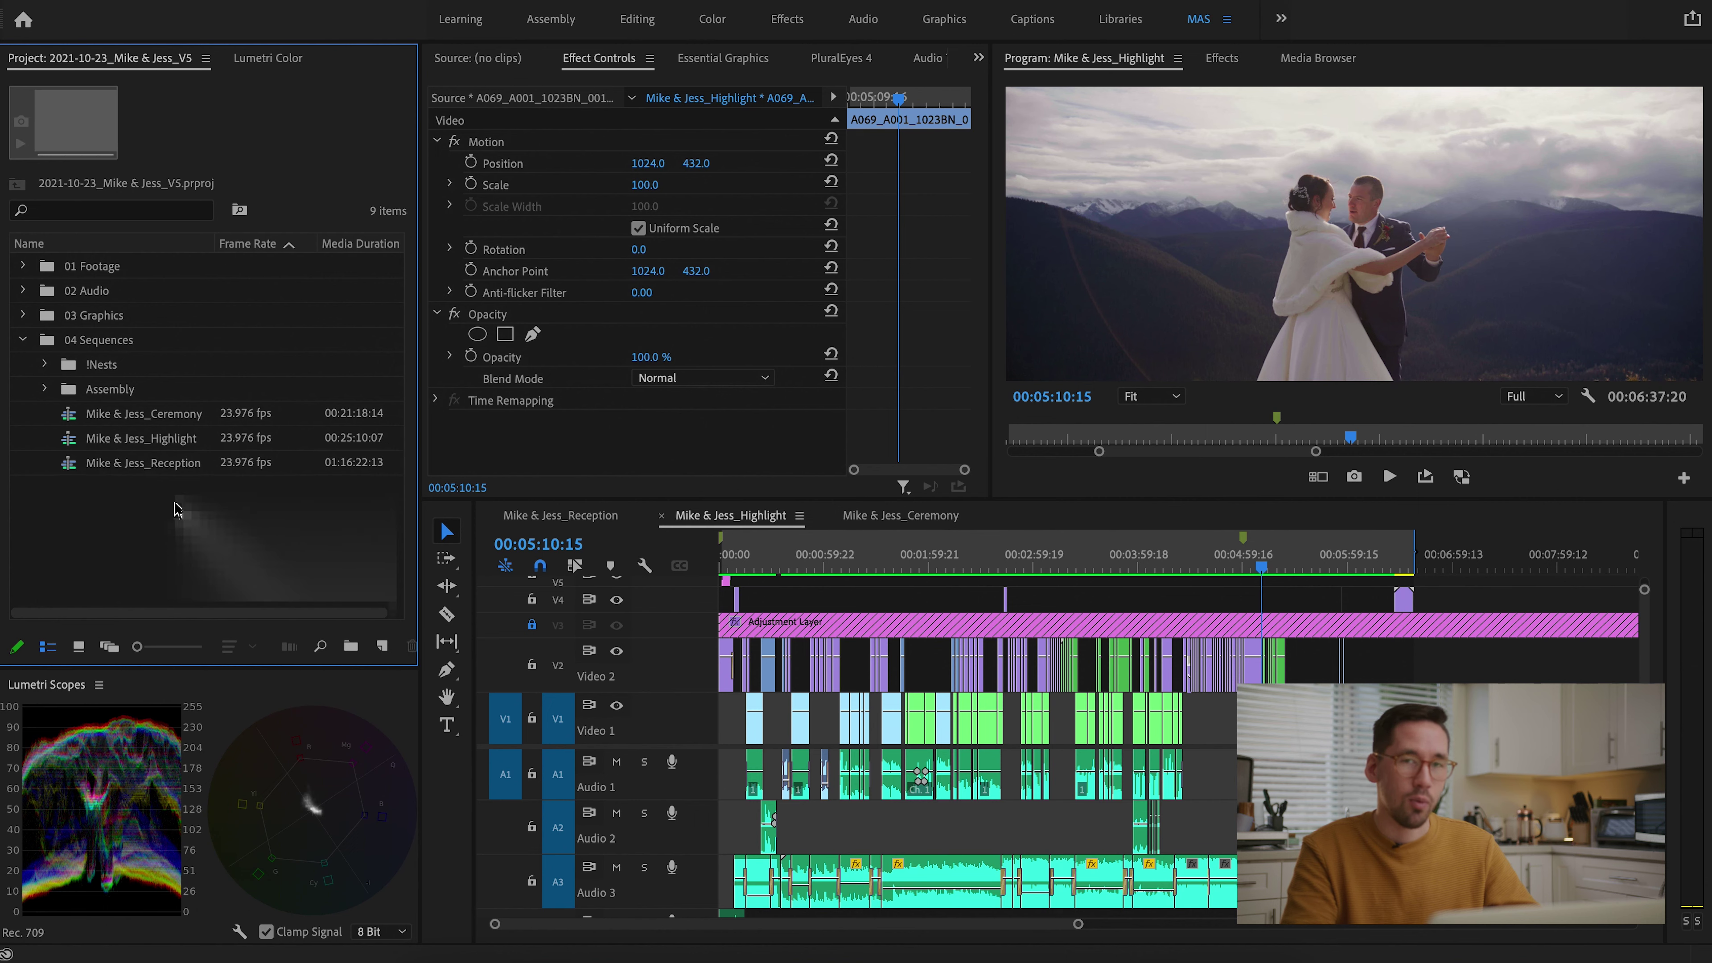
{"action": "left_click", "coordinate": [160, 422]}
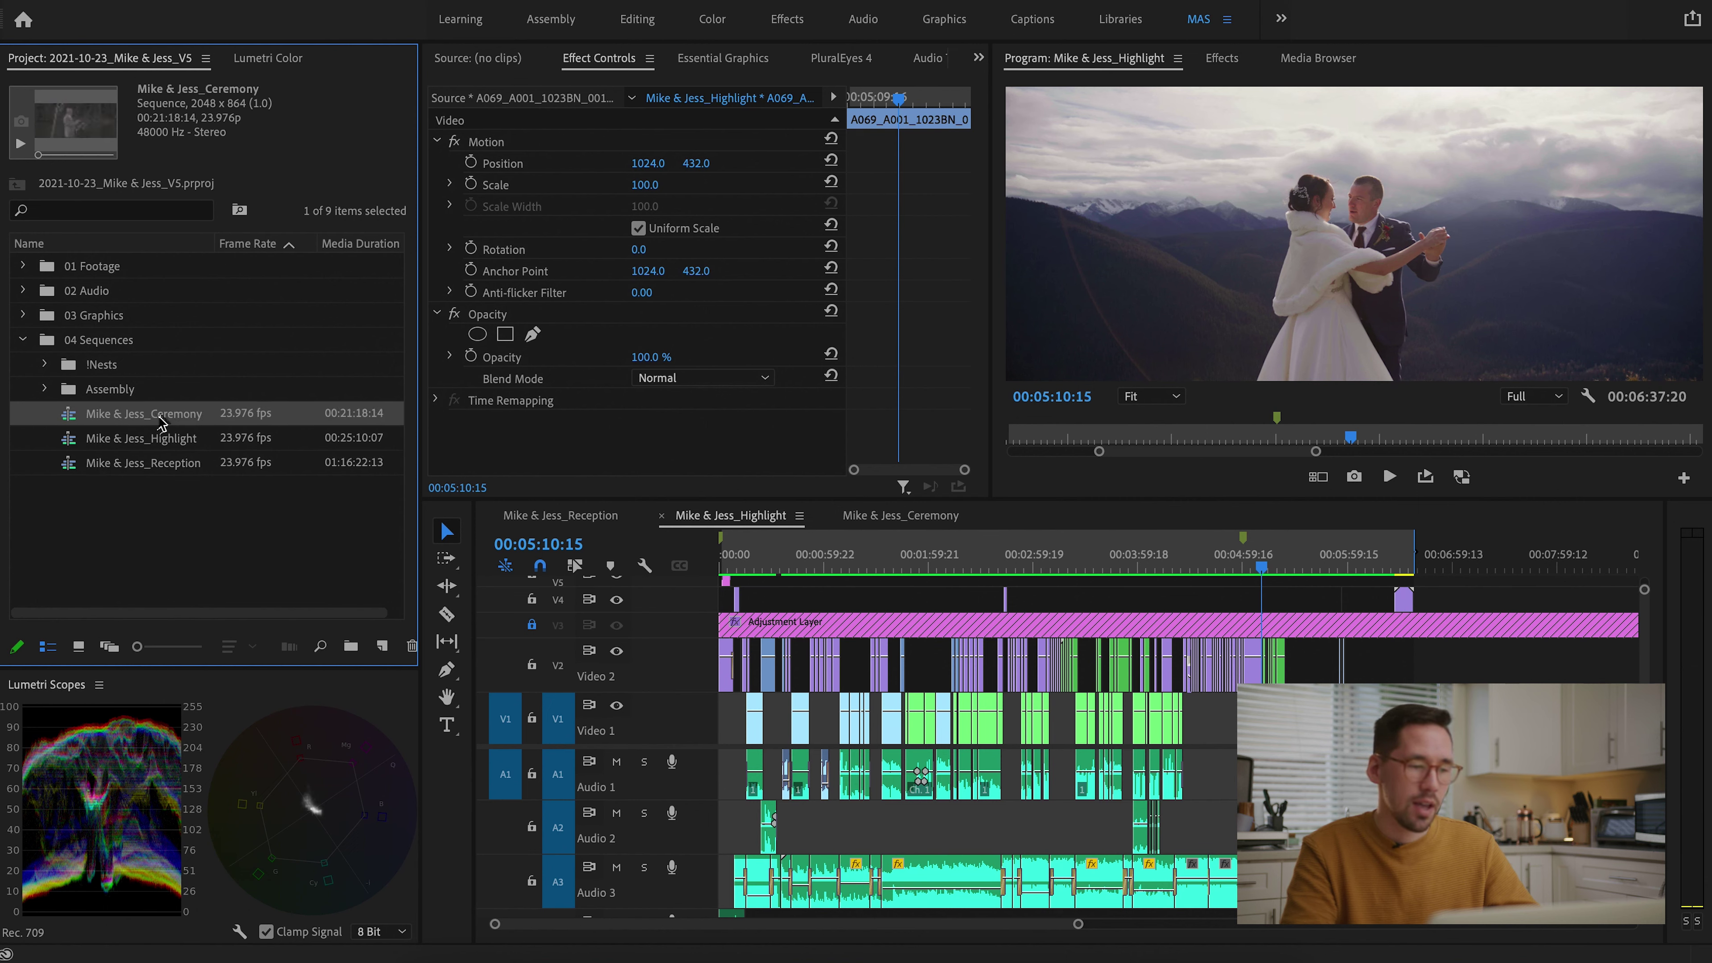
Expand the !Nests bin and inspect its Ceremony, Reception and numbered nested sequences
{"action": "left_click", "coordinate": [45, 366]}
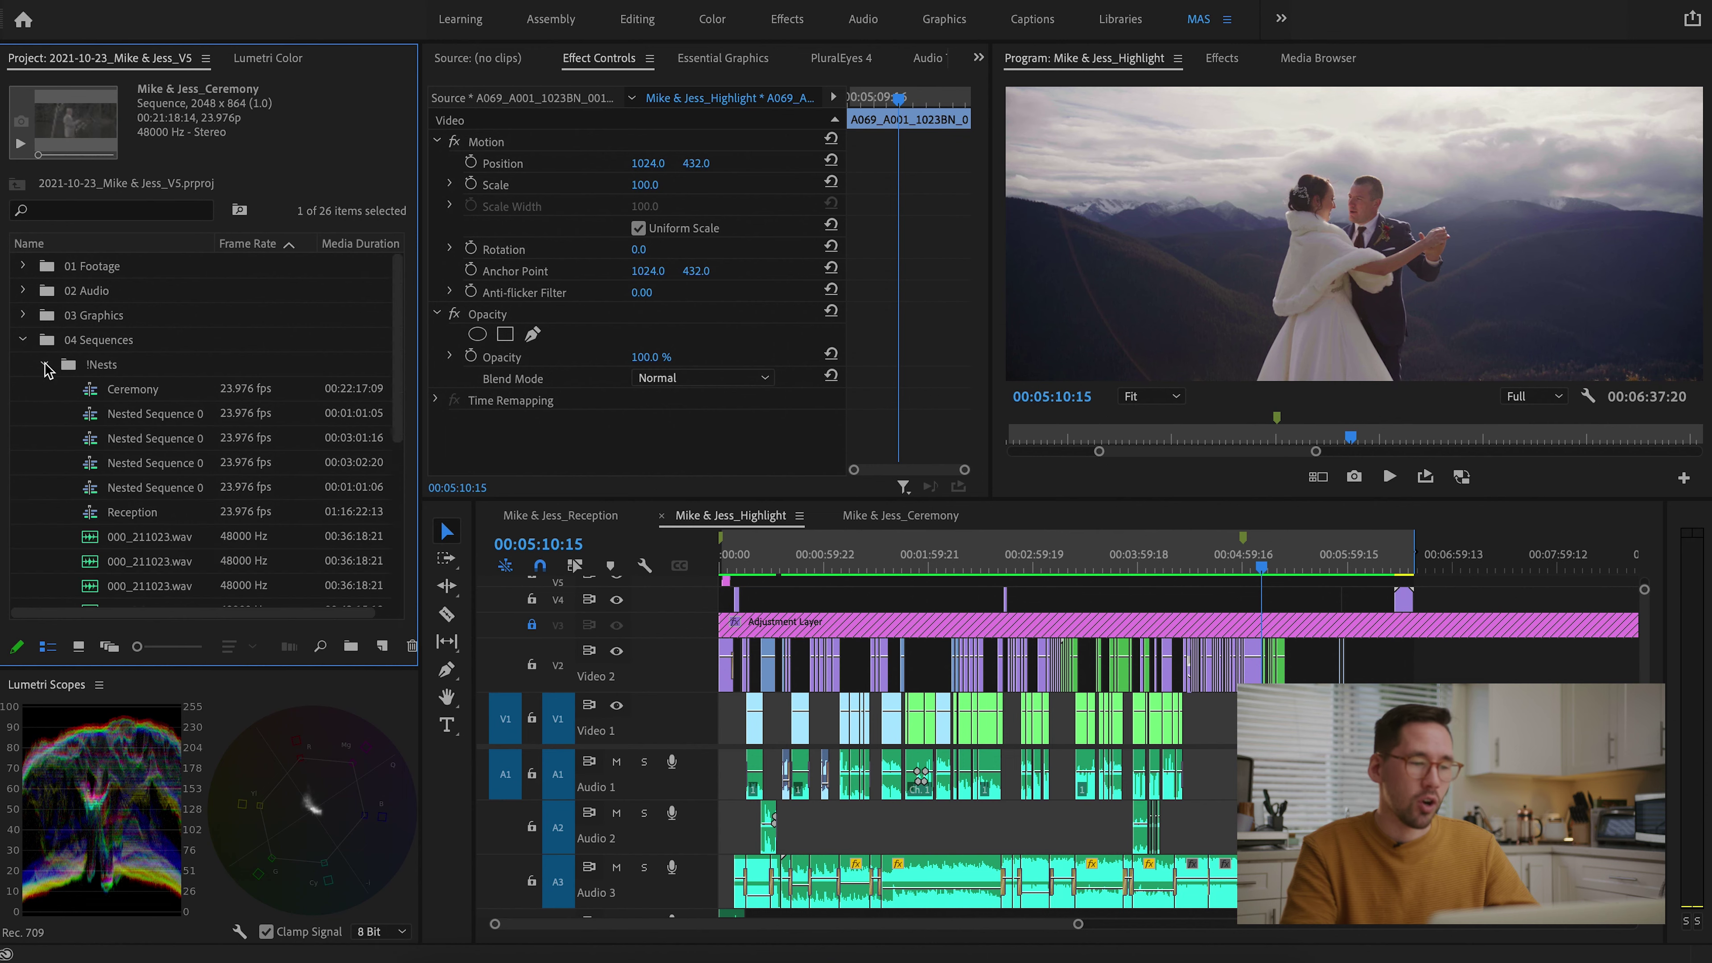
{"action": "left_click", "coordinate": [140, 392]}
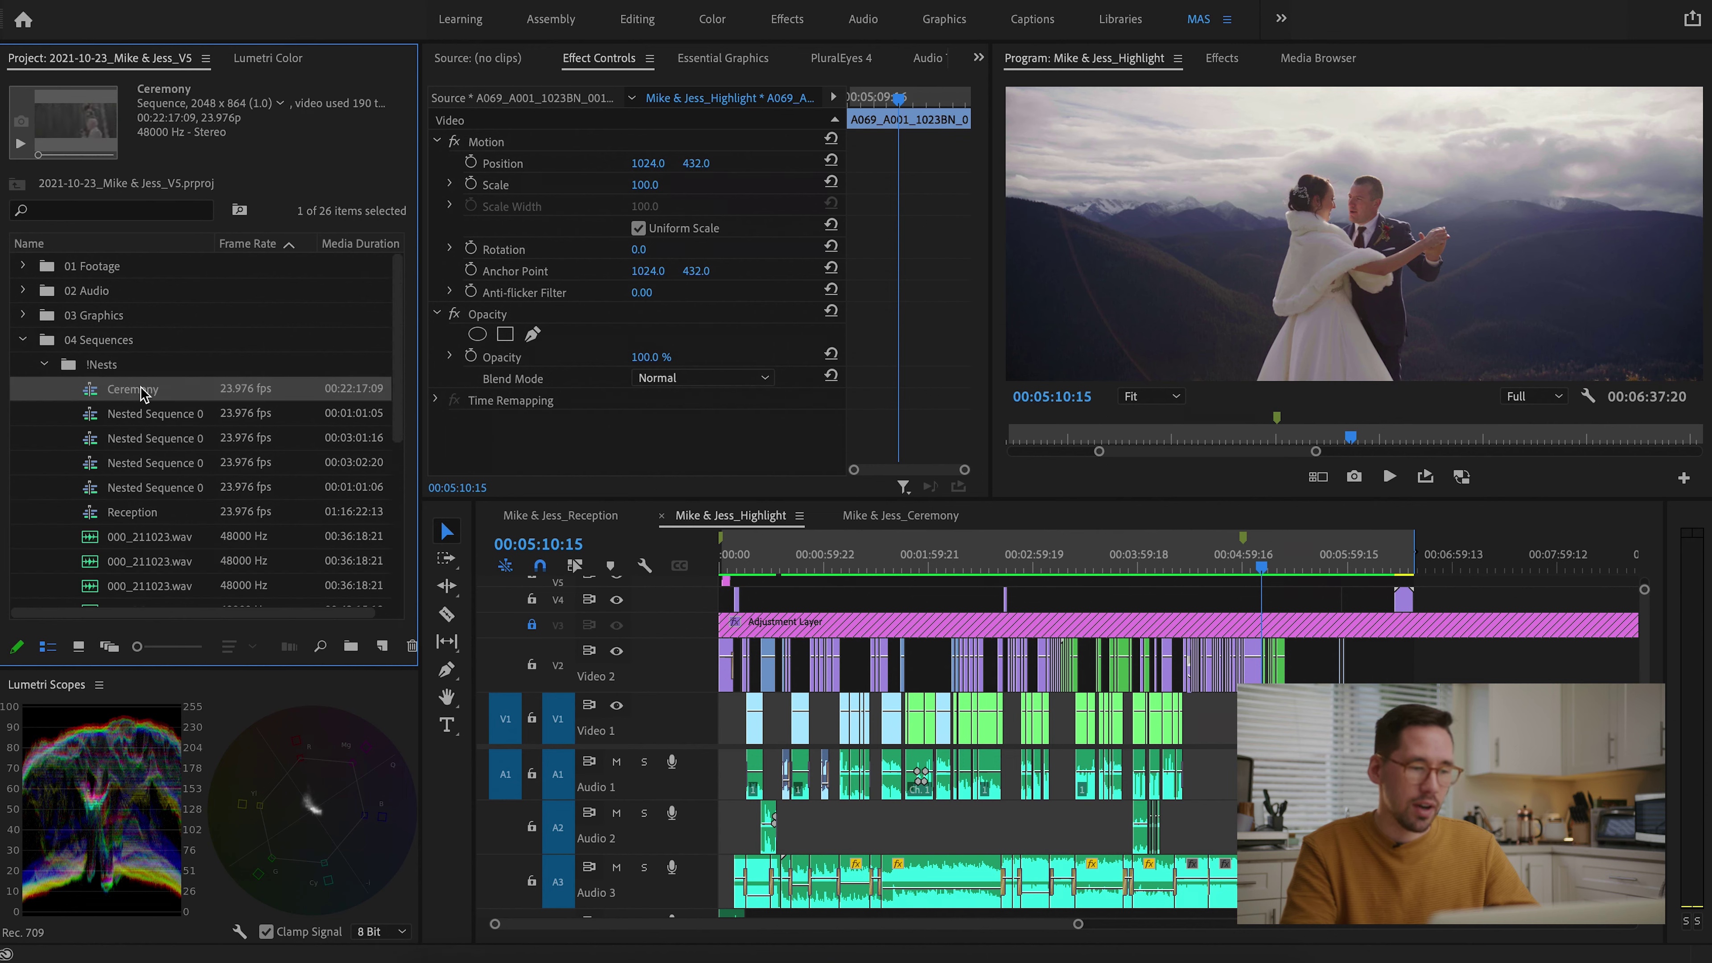
{"action": "left_click", "coordinate": [158, 414]}
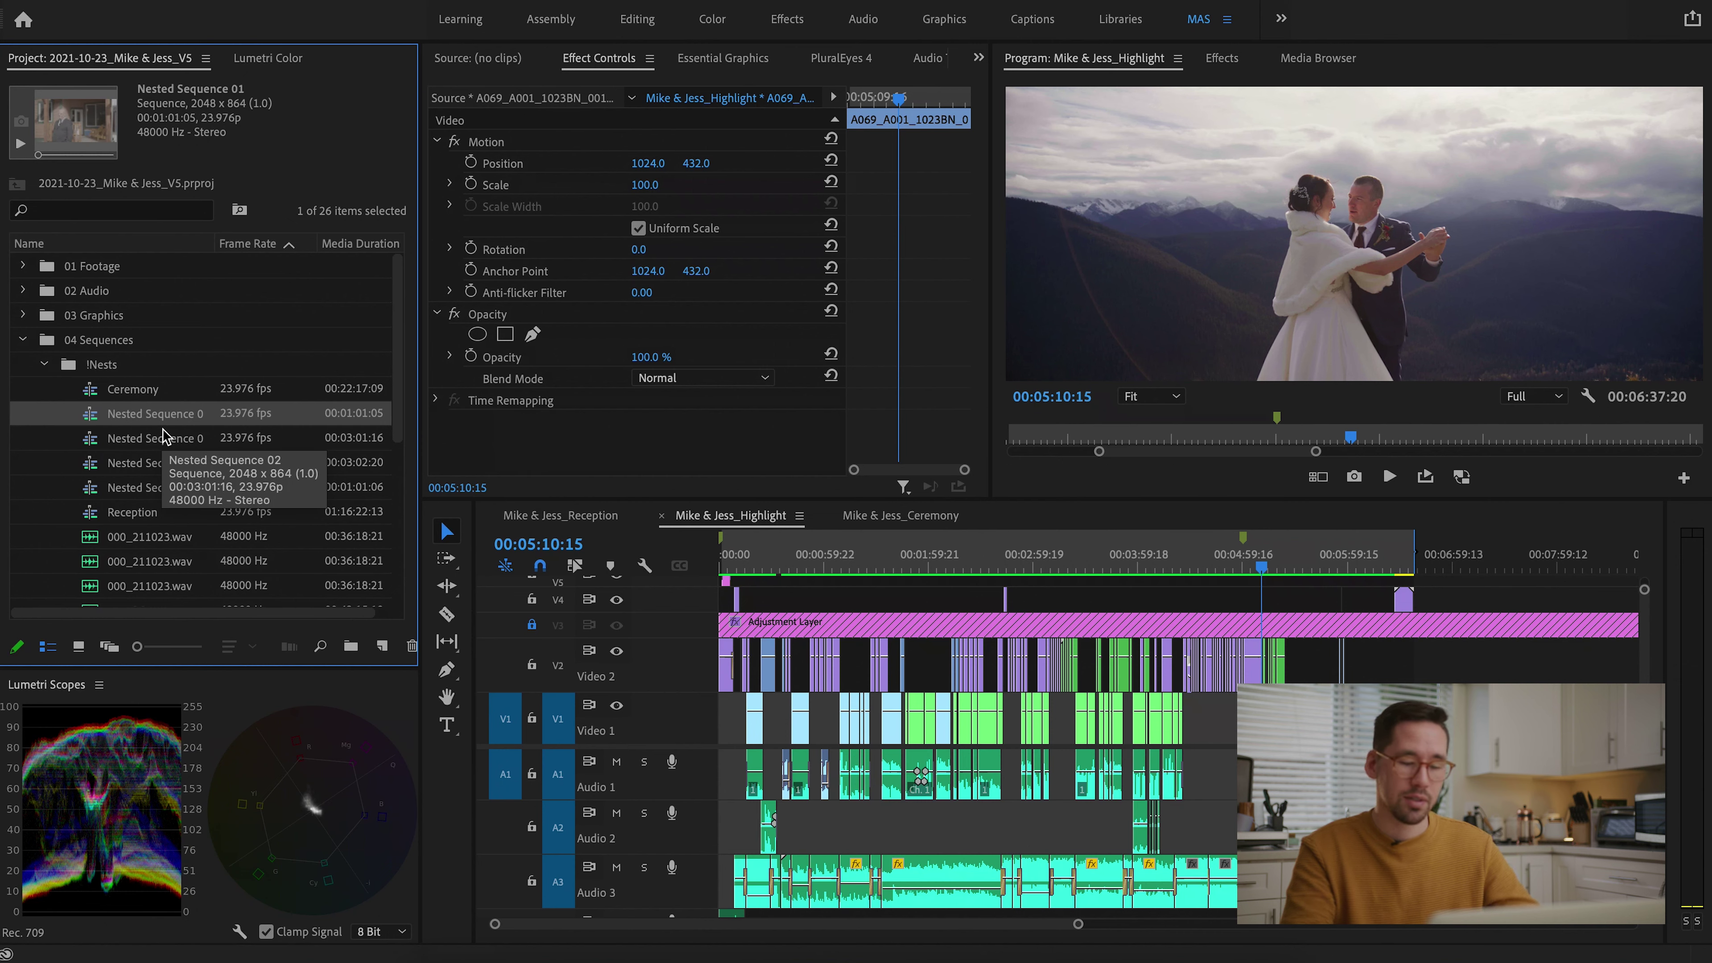
{"action": "left_click", "coordinate": [166, 439]}
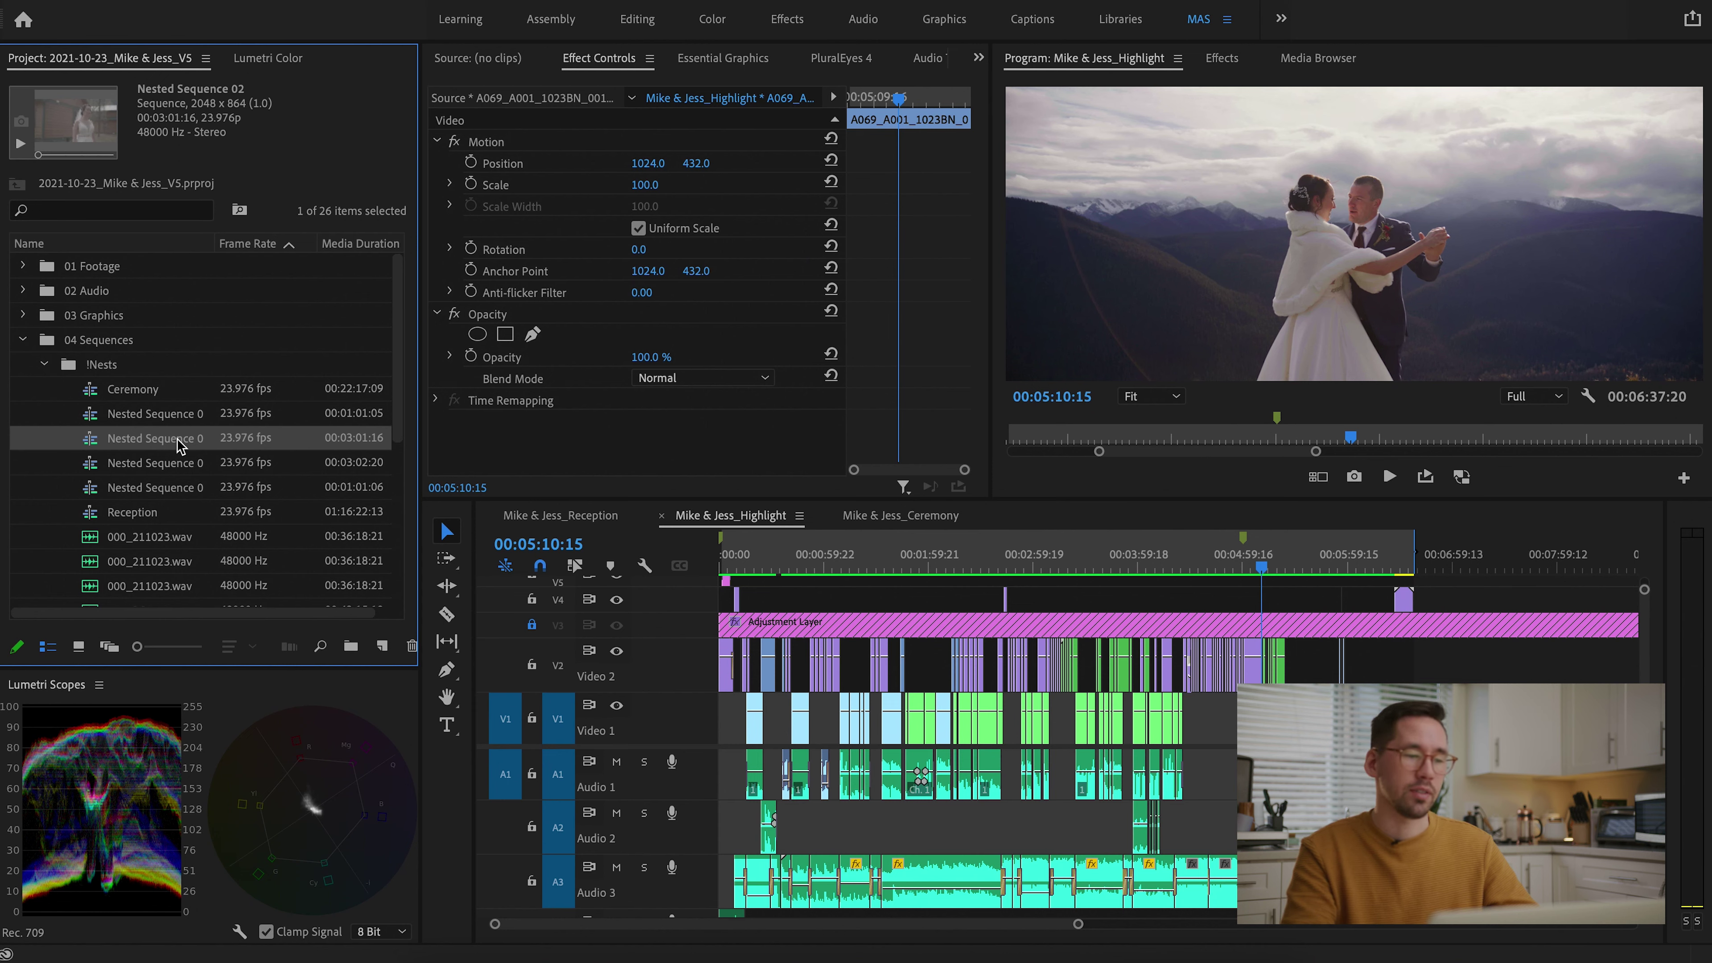
{"action": "left_click", "coordinate": [174, 463]}
{"action": "key", "text": "Down"}
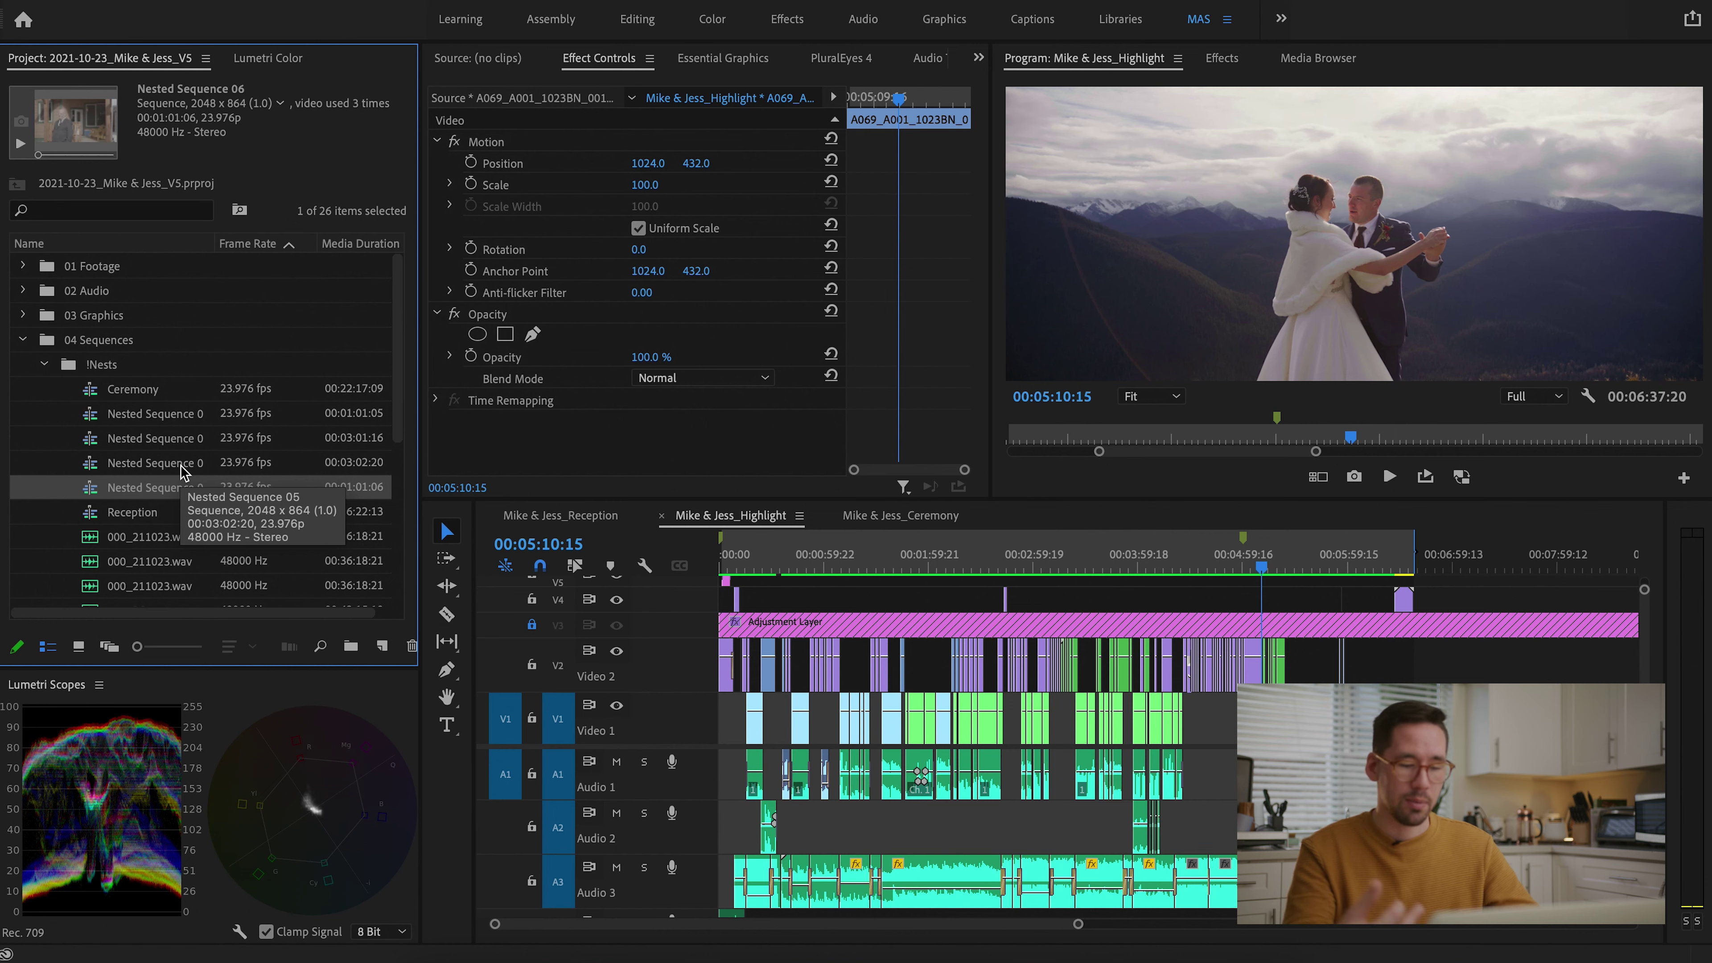
{"action": "left_click", "coordinate": [146, 391]}
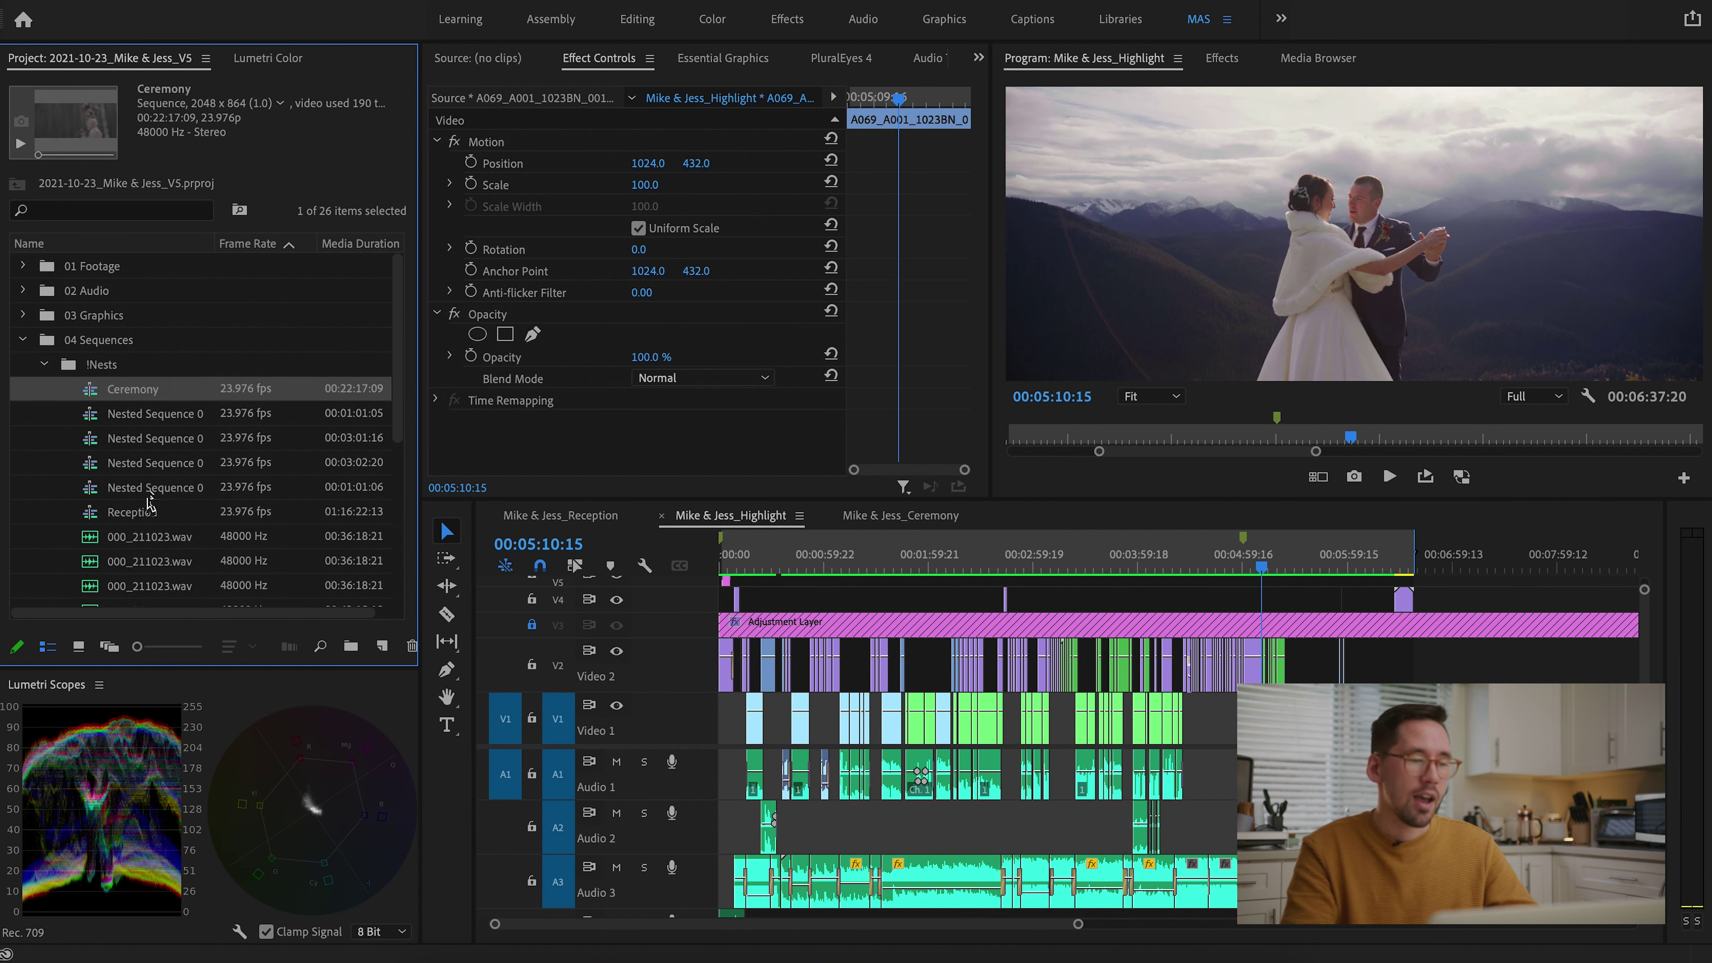
{"action": "left_click", "coordinate": [150, 513]}
{"action": "left_click", "coordinate": [154, 395]}
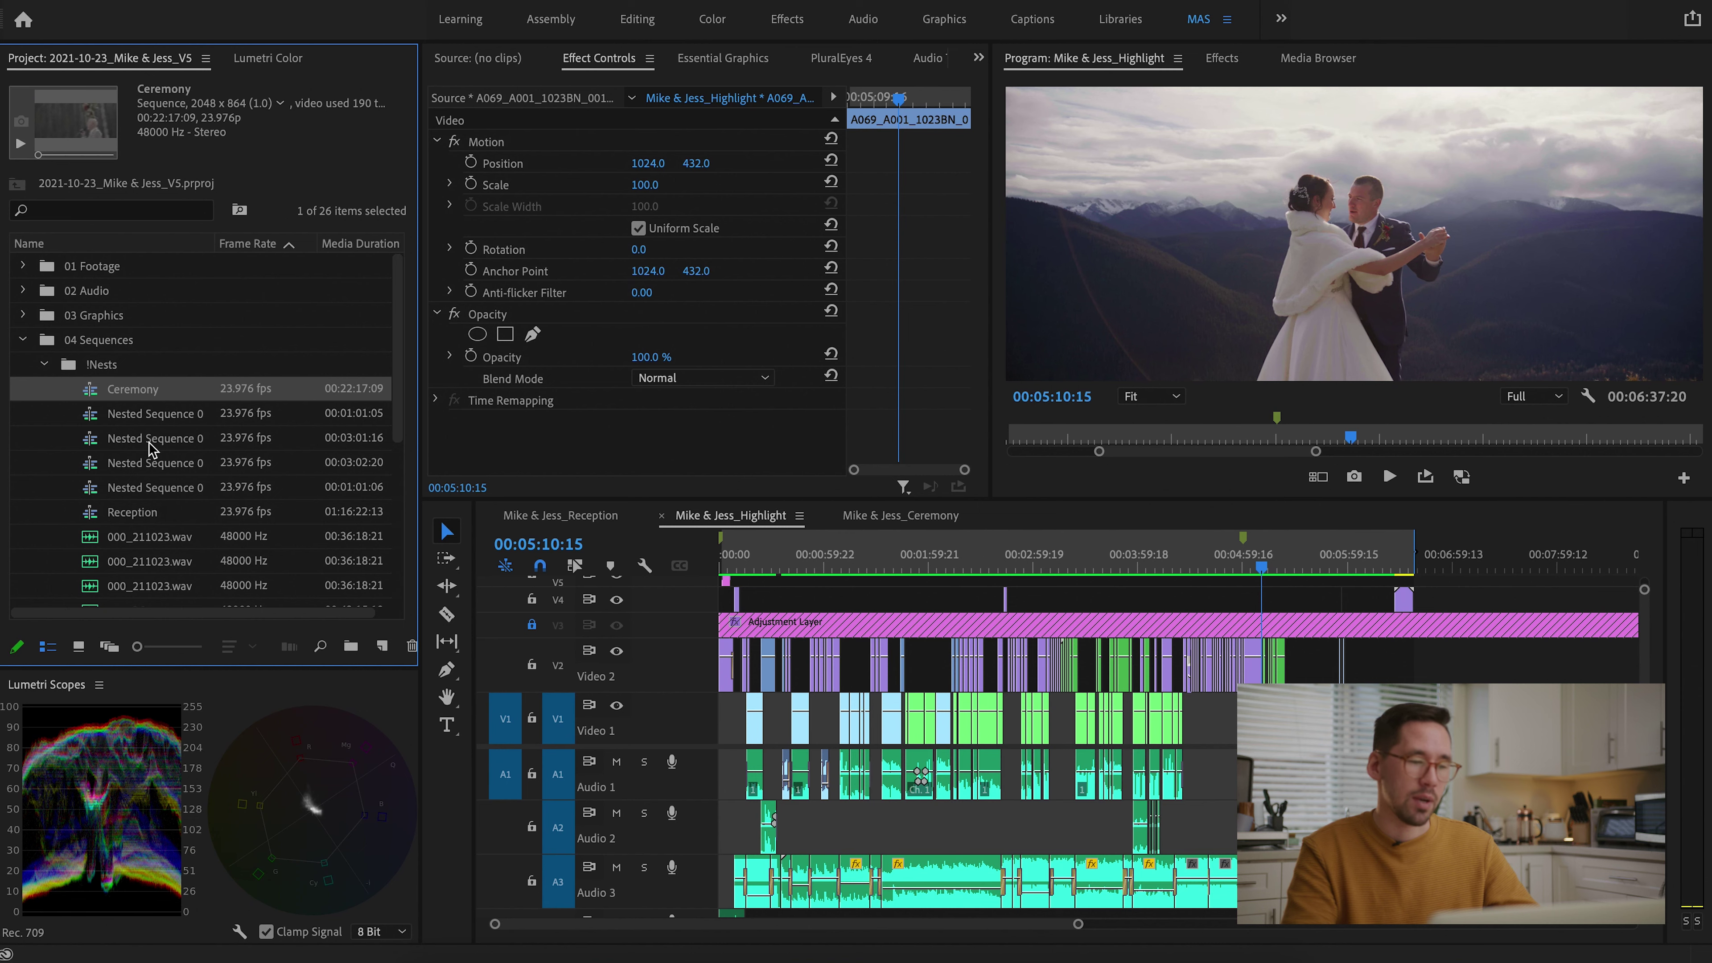
Inspect the audio files listed below the nested sequences in !Nests, ending on 000_DR10#1.wav
{"action": "scroll", "coordinate": [156, 496], "scroll_direction": "down", "scroll_amount": 5}
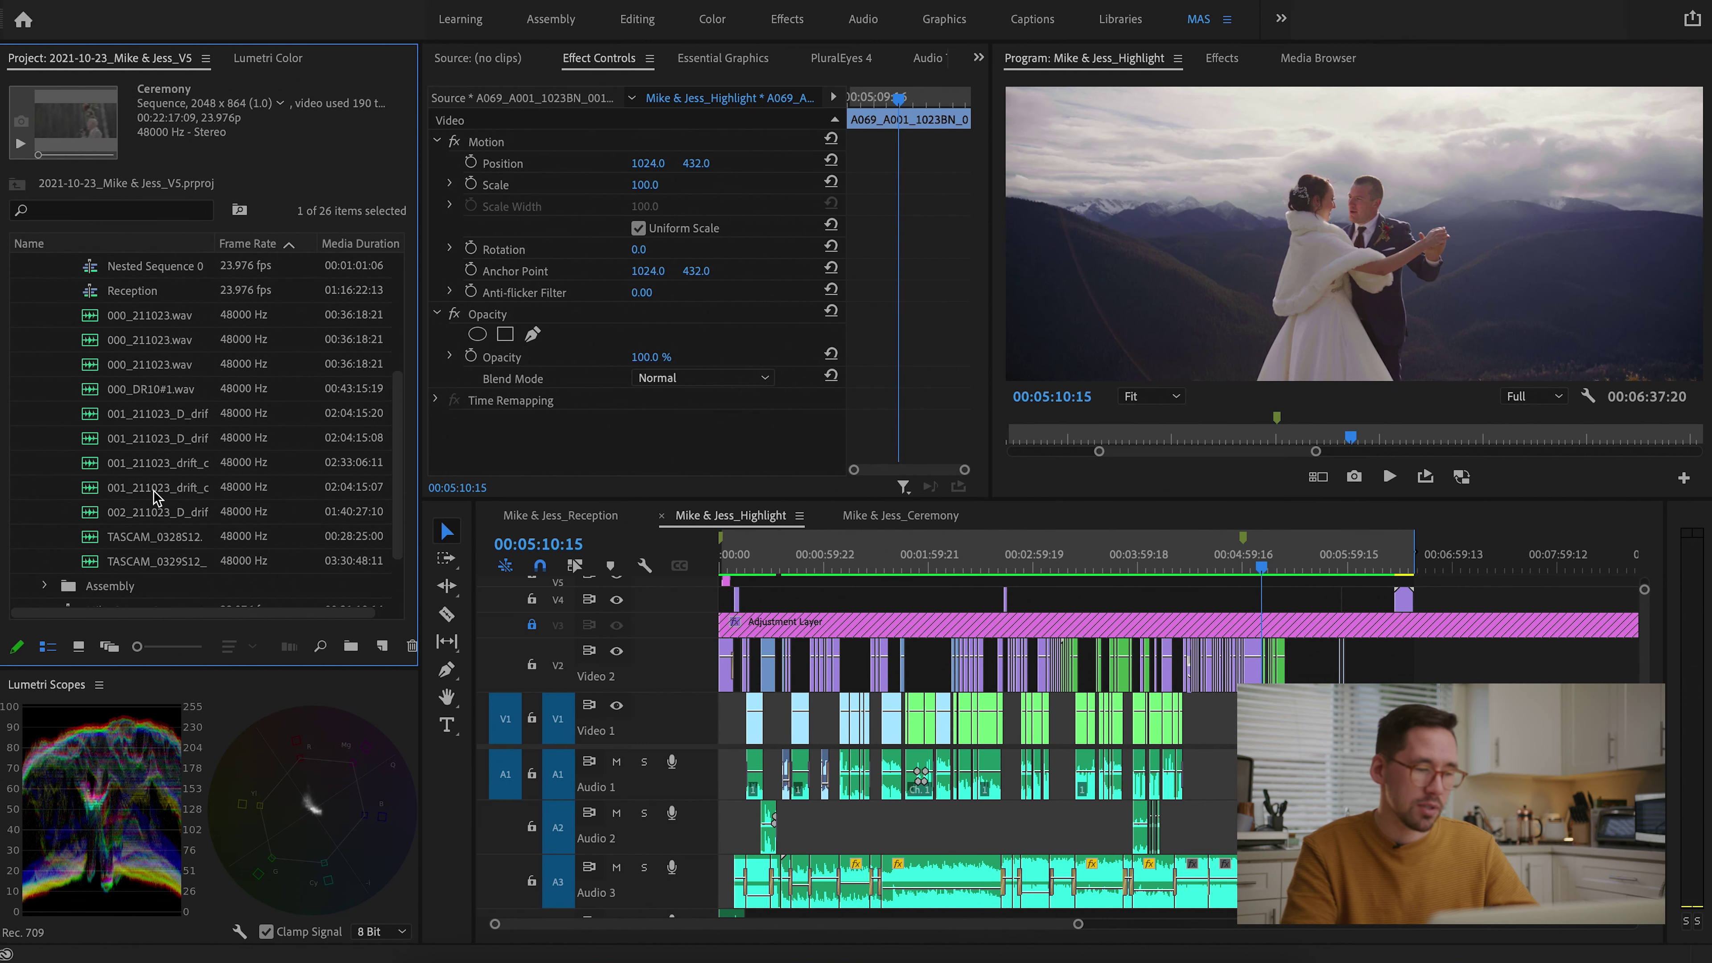
{"action": "left_click", "coordinate": [165, 314]}
{"action": "left_click", "coordinate": [169, 340]}
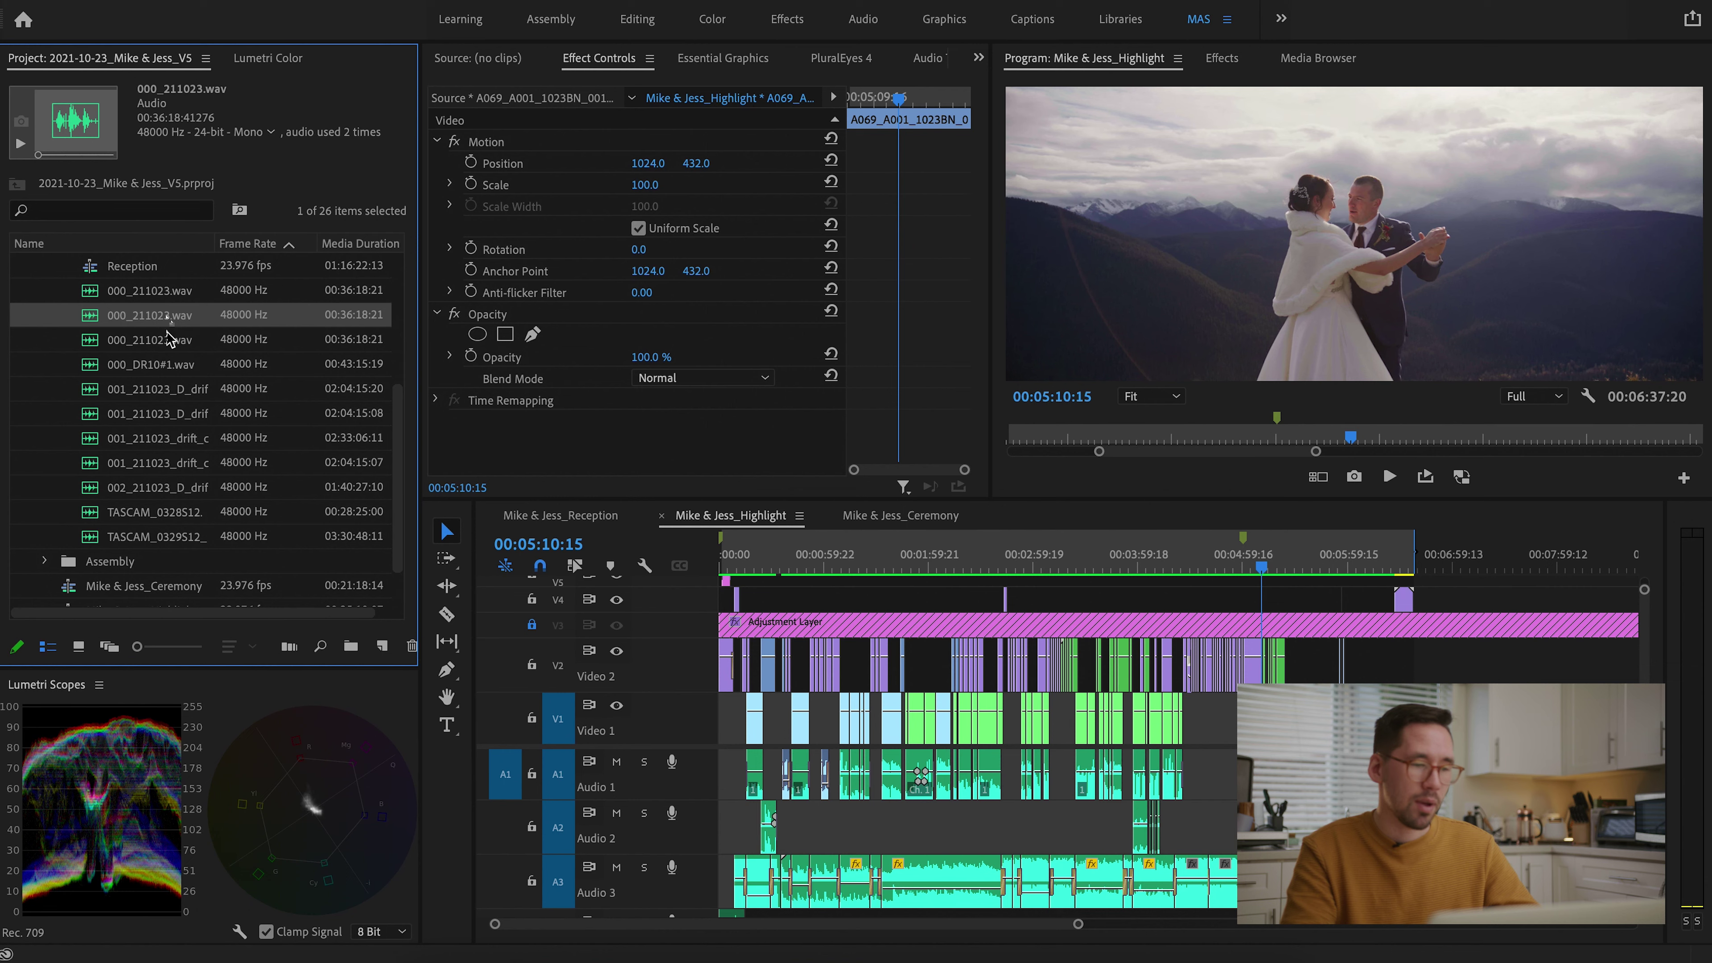
{"action": "left_click", "coordinate": [183, 367]}
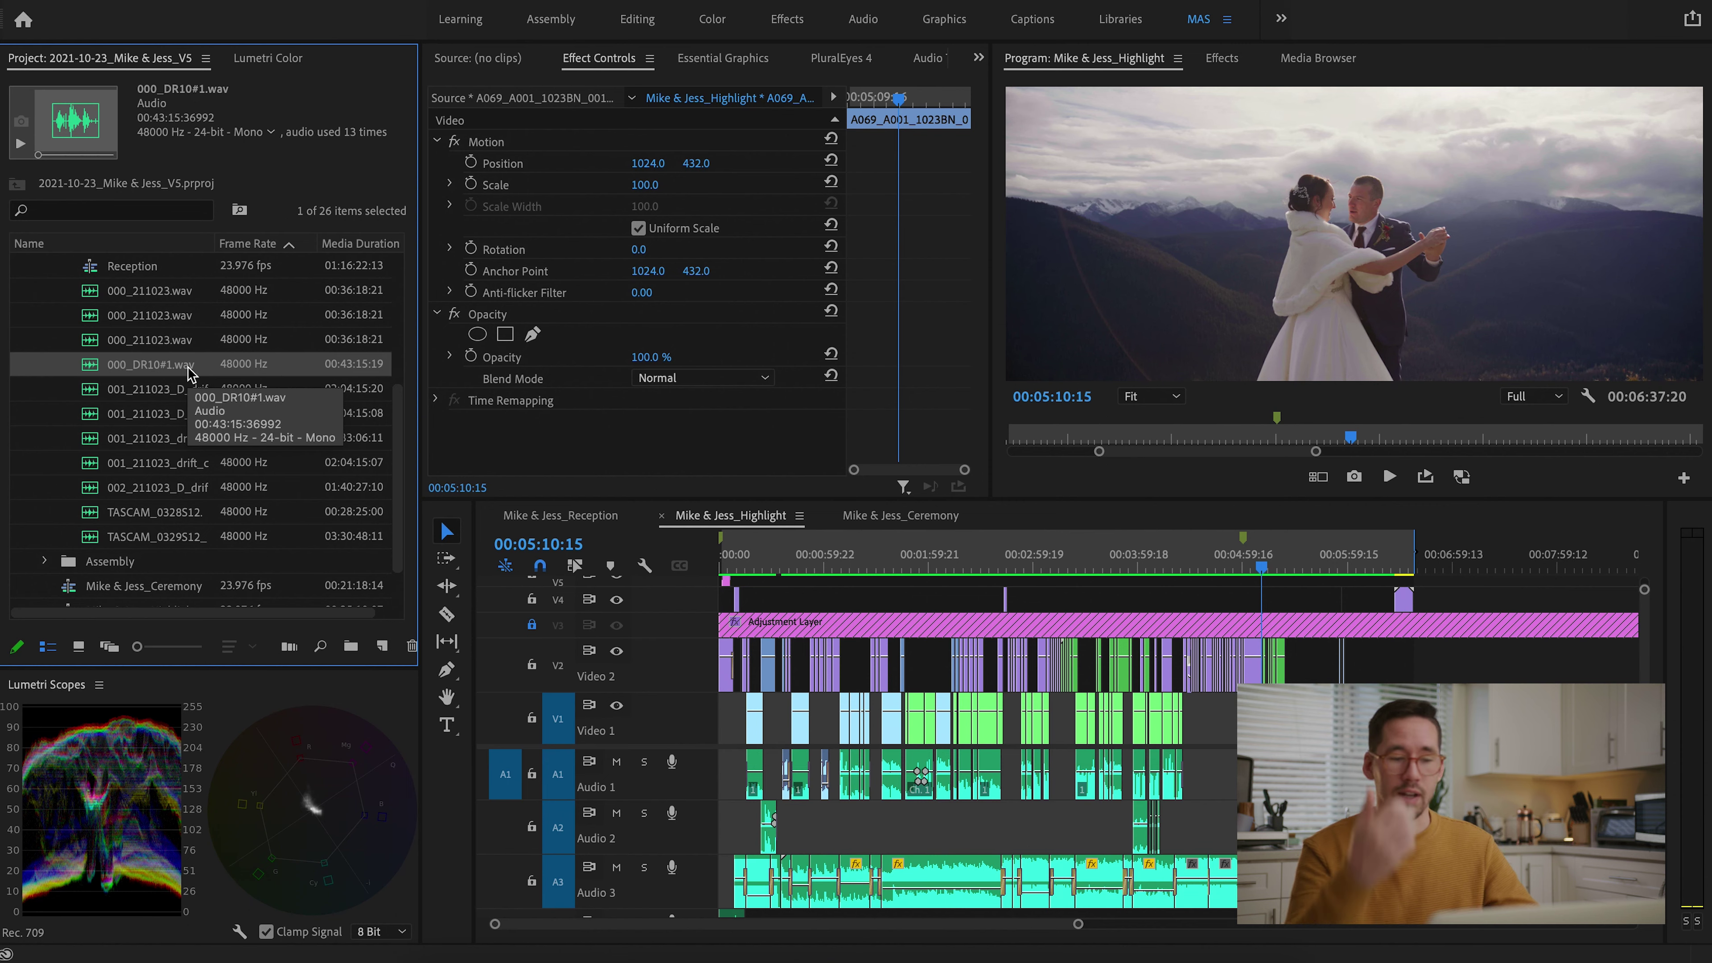
Inspect the drift-corrected 001_211023 and 002_211023 audio files in !Nests and collapse the bin
{"action": "left_click", "coordinate": [191, 390]}
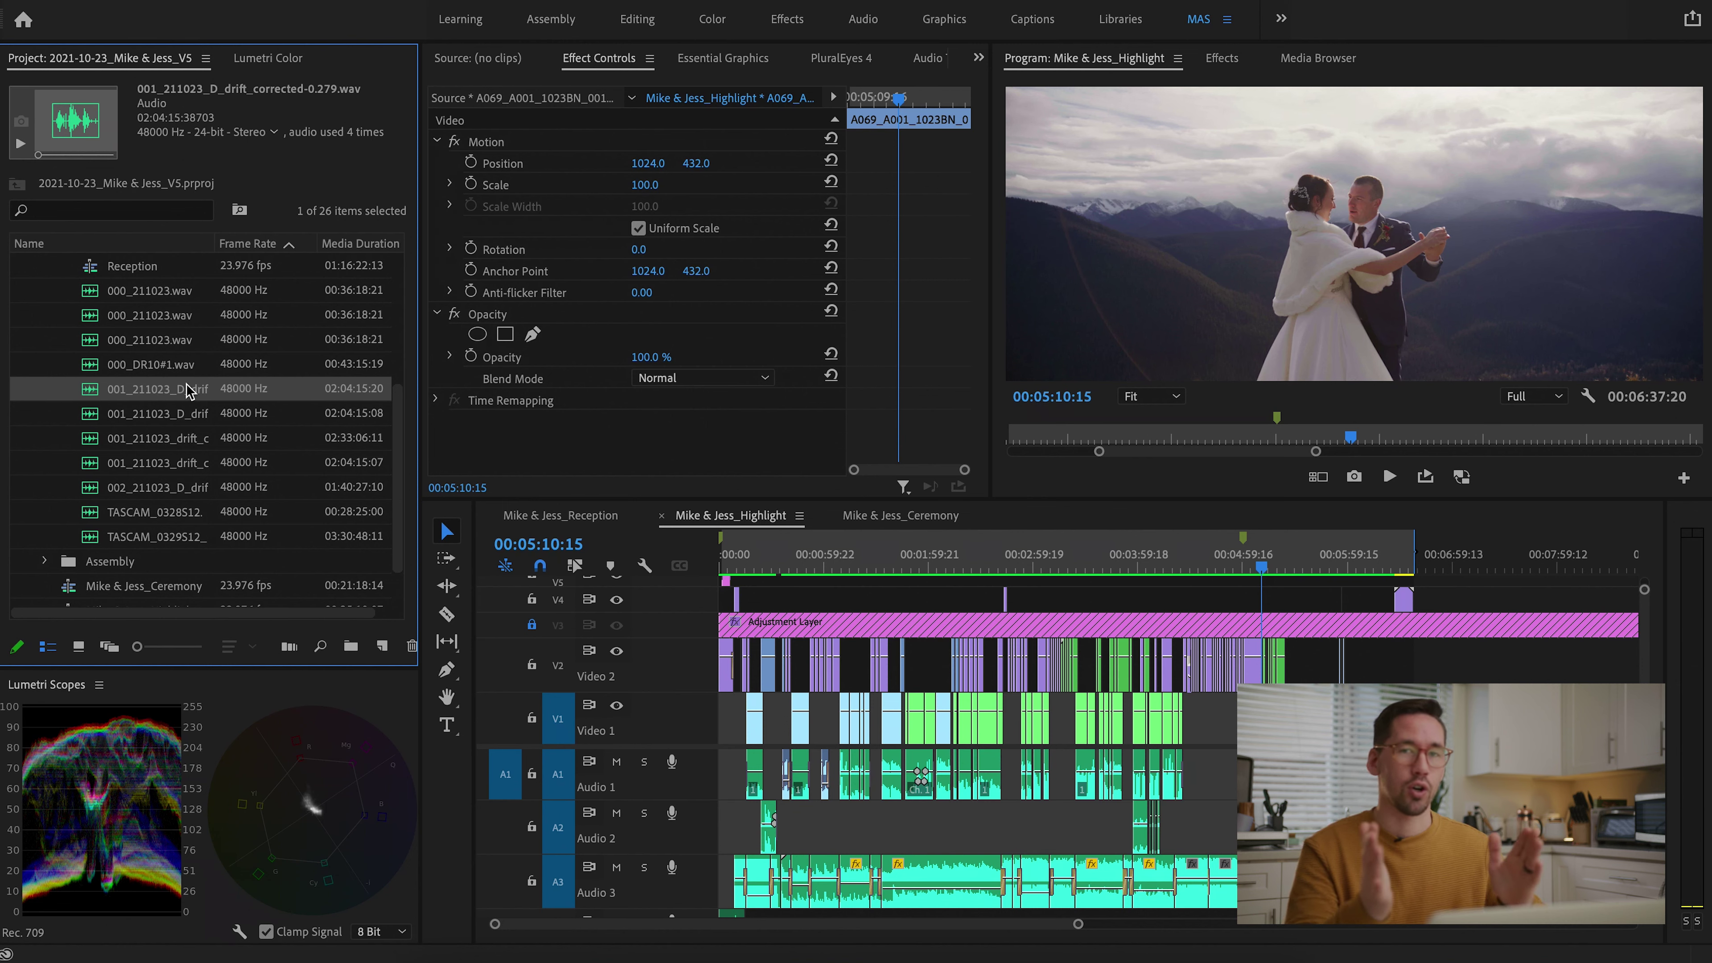
{"action": "left_click", "coordinate": [178, 416]}
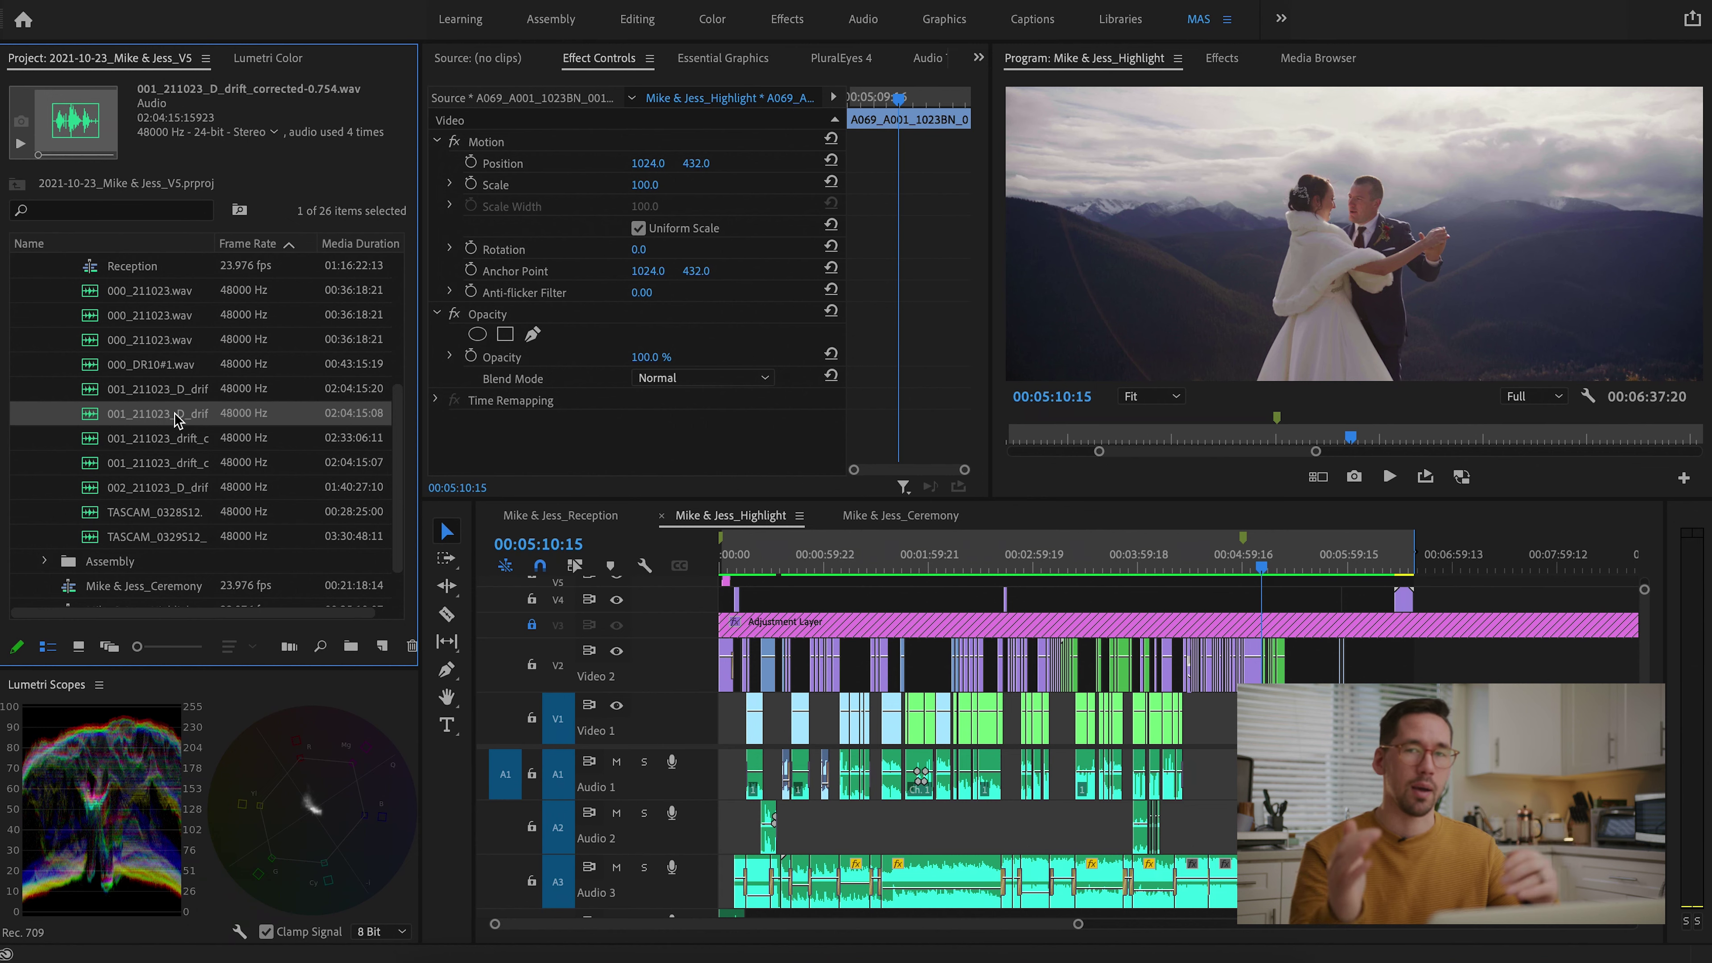
{"action": "left_click", "coordinate": [165, 443]}
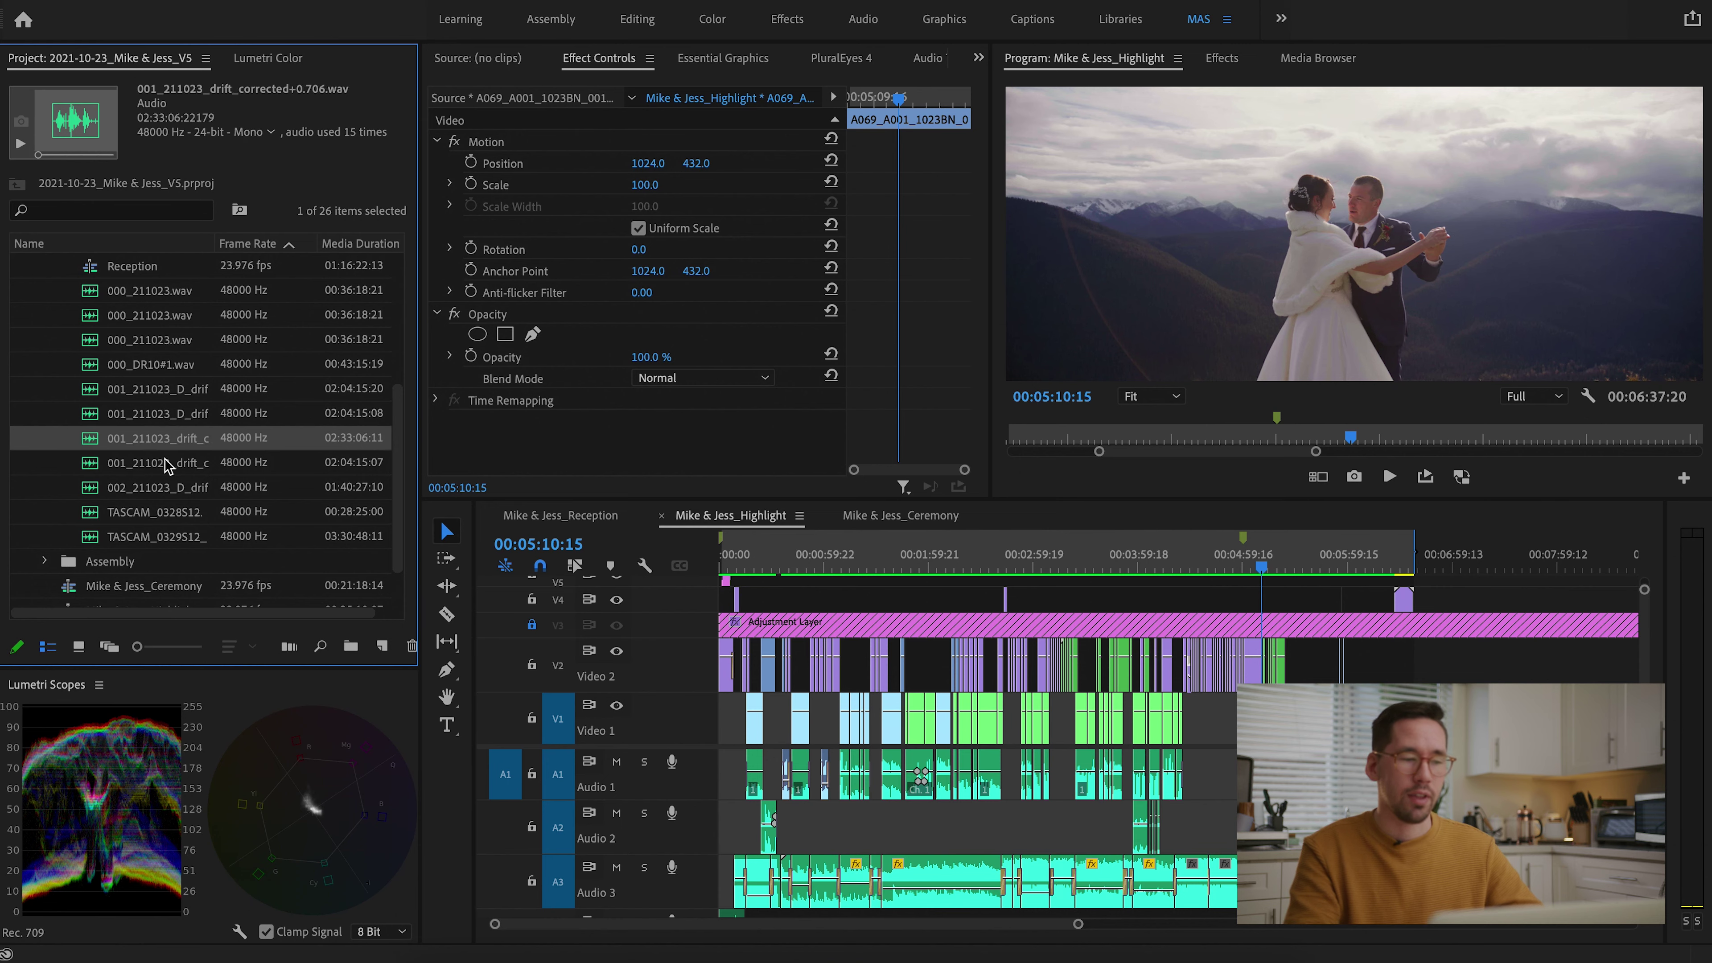
{"action": "left_click", "coordinate": [167, 464]}
{"action": "left_click", "coordinate": [172, 490]}
{"action": "scroll", "coordinate": [135, 438], "scroll_direction": "up", "scroll_amount": 5}
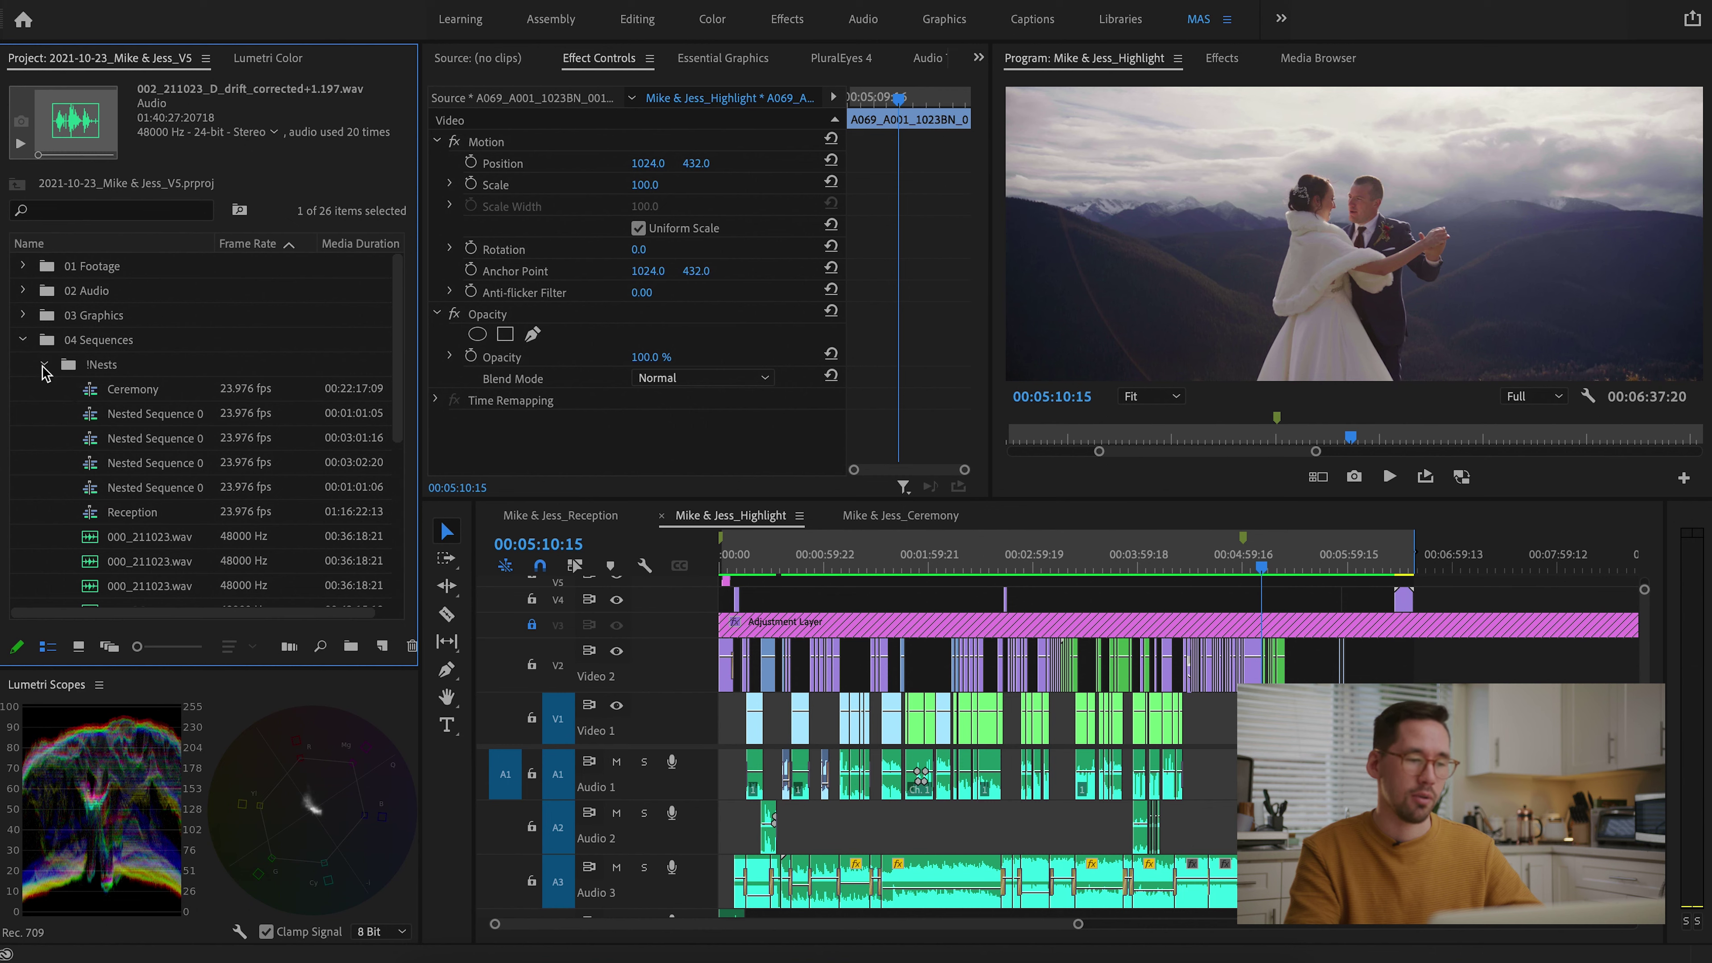
{"action": "left_click", "coordinate": [45, 366]}
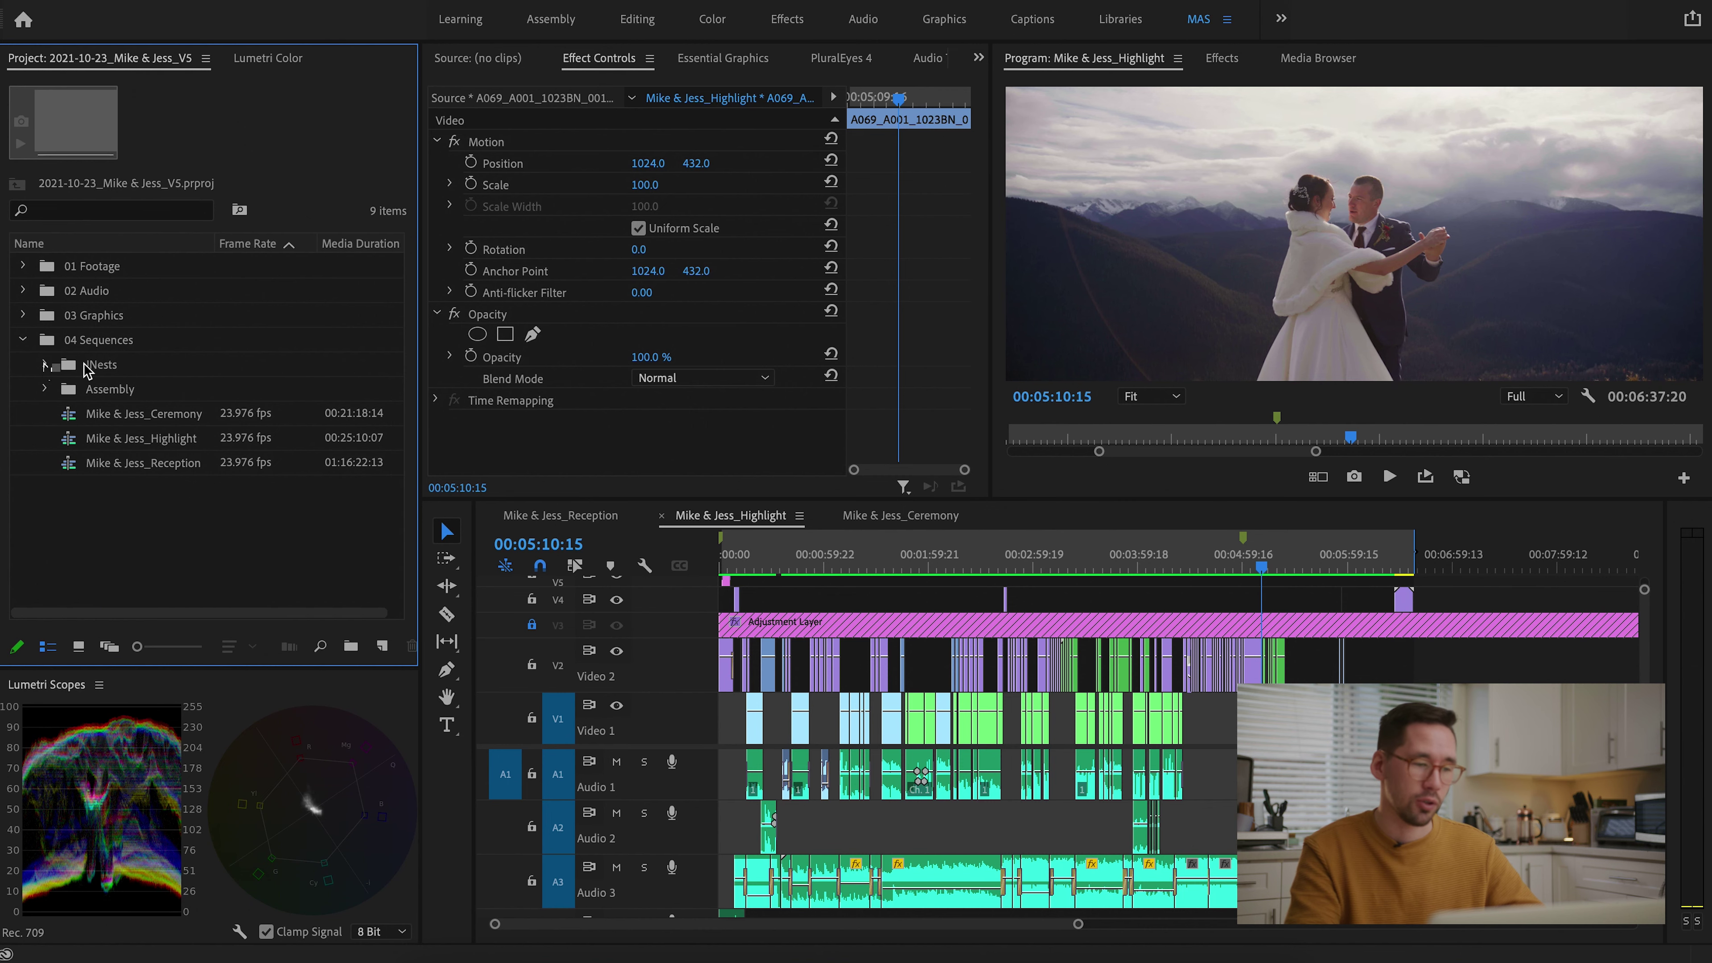
Expand the Assembly bin and inspect its sequences from Candid down to Interviews
{"action": "left_click", "coordinate": [60, 394]}
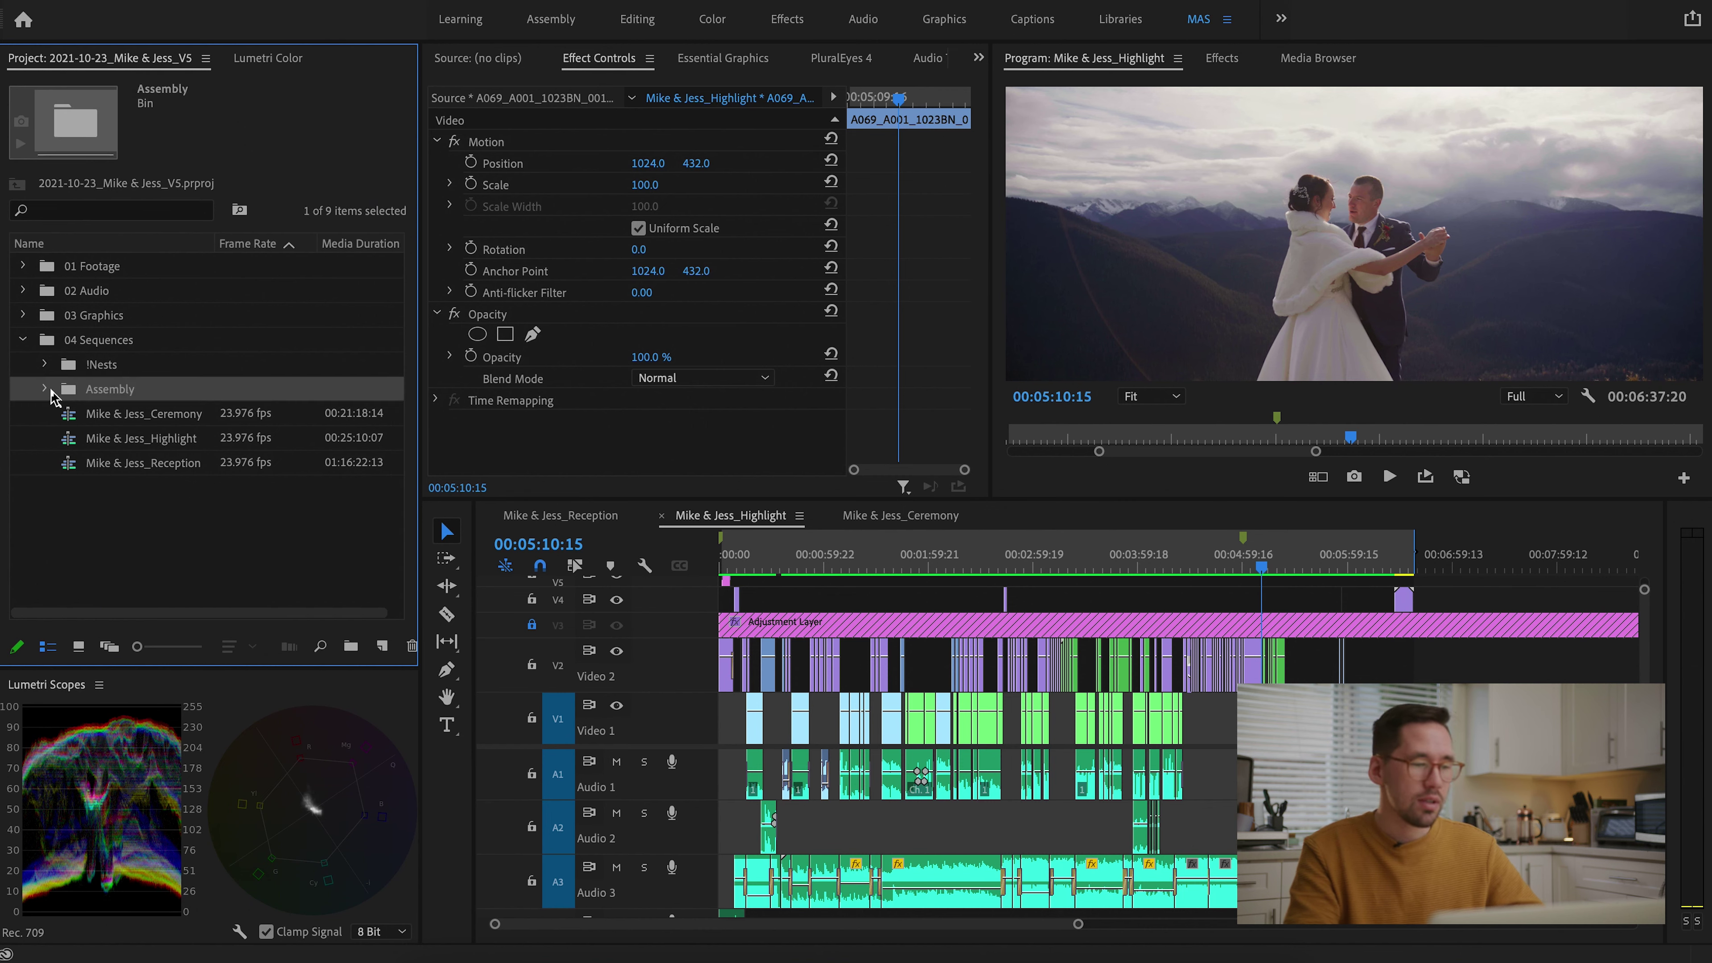
{"action": "left_click", "coordinate": [45, 389]}
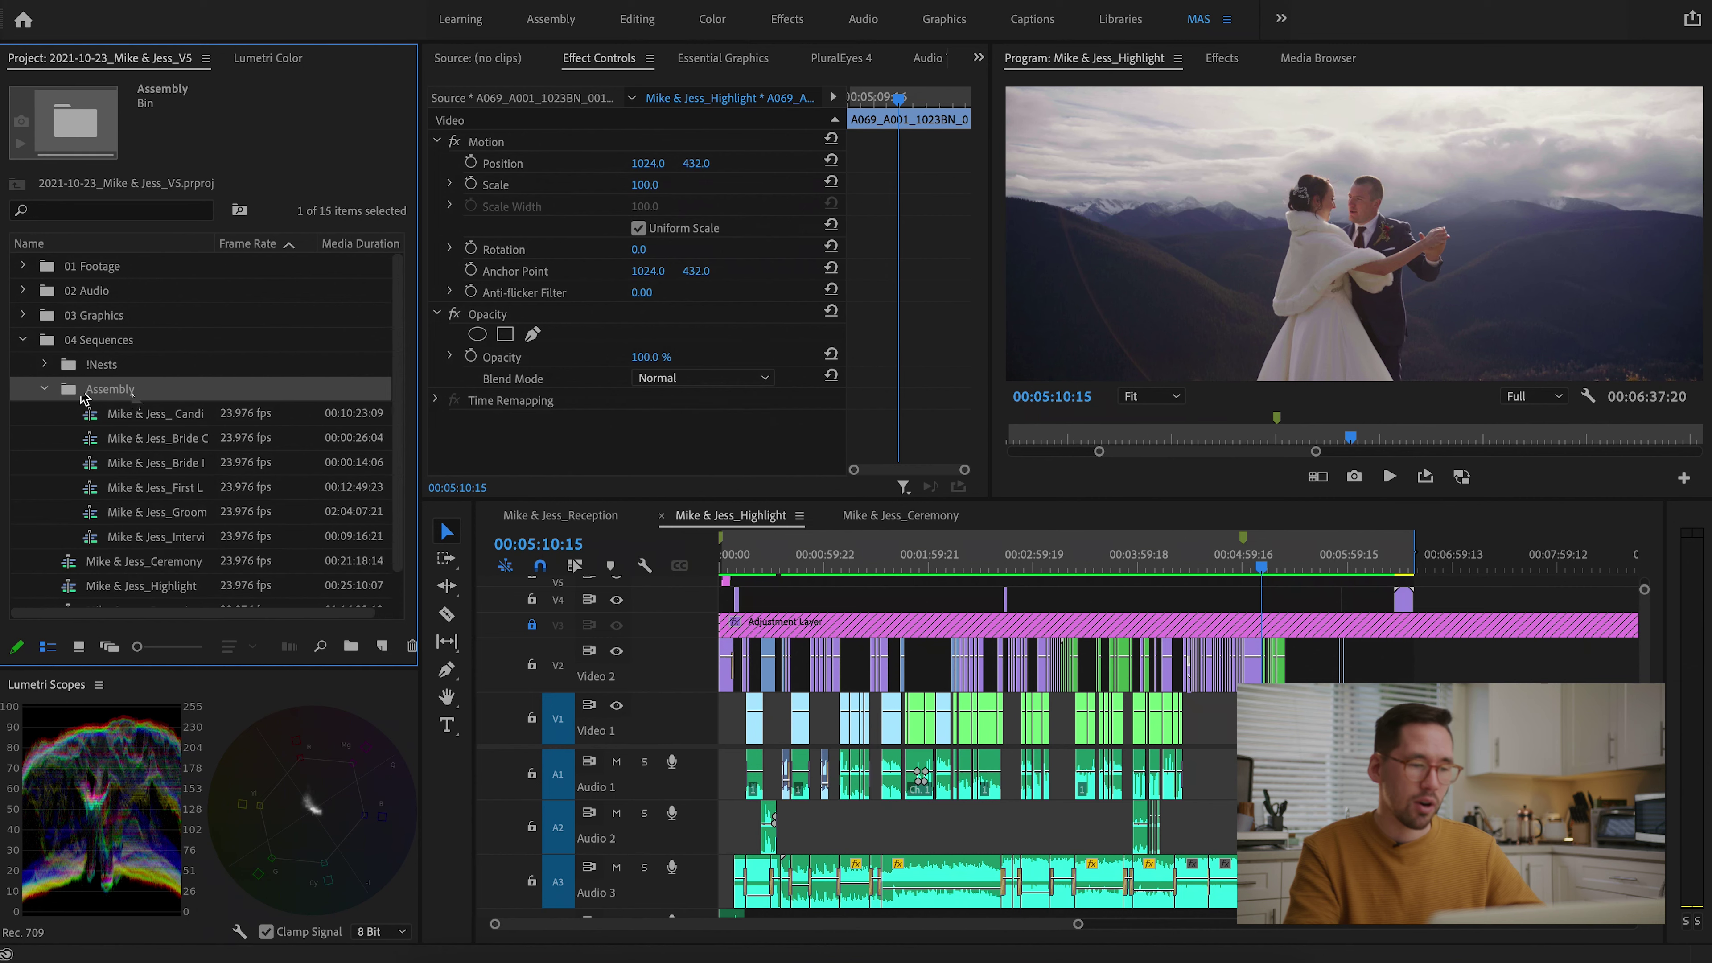
{"action": "left_click", "coordinate": [165, 414]}
{"action": "left_click", "coordinate": [175, 467]}
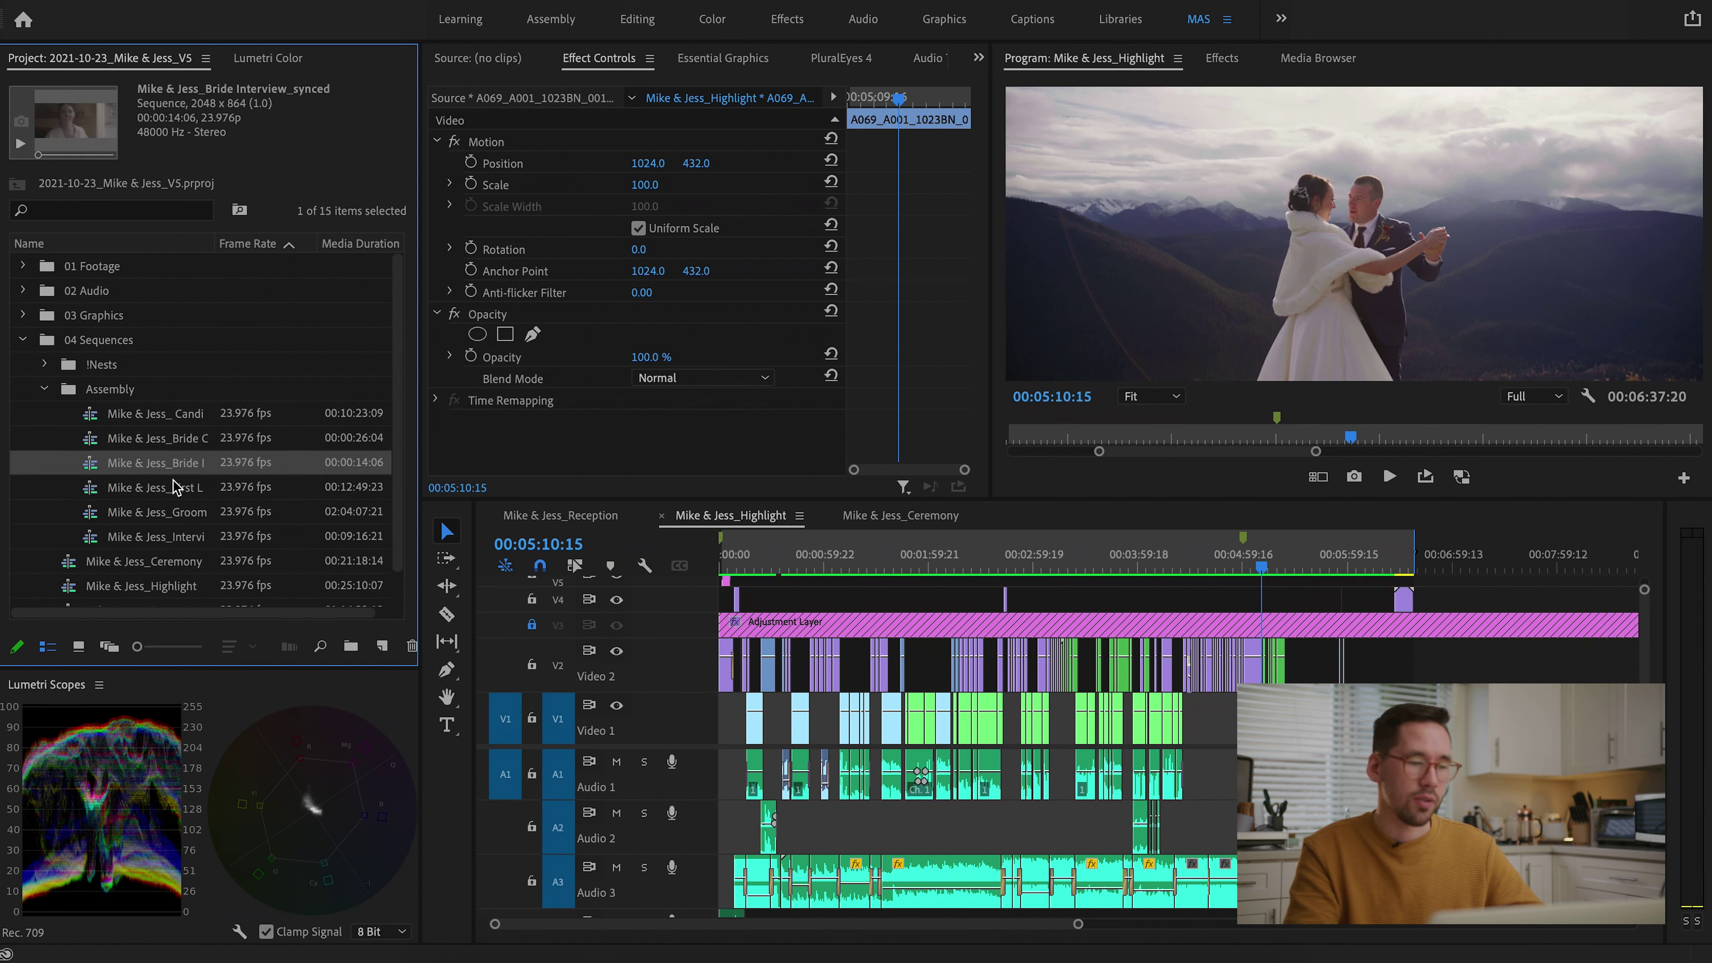
{"action": "left_click", "coordinate": [174, 488]}
{"action": "left_click", "coordinate": [178, 513]}
{"action": "left_click", "coordinate": [180, 539]}
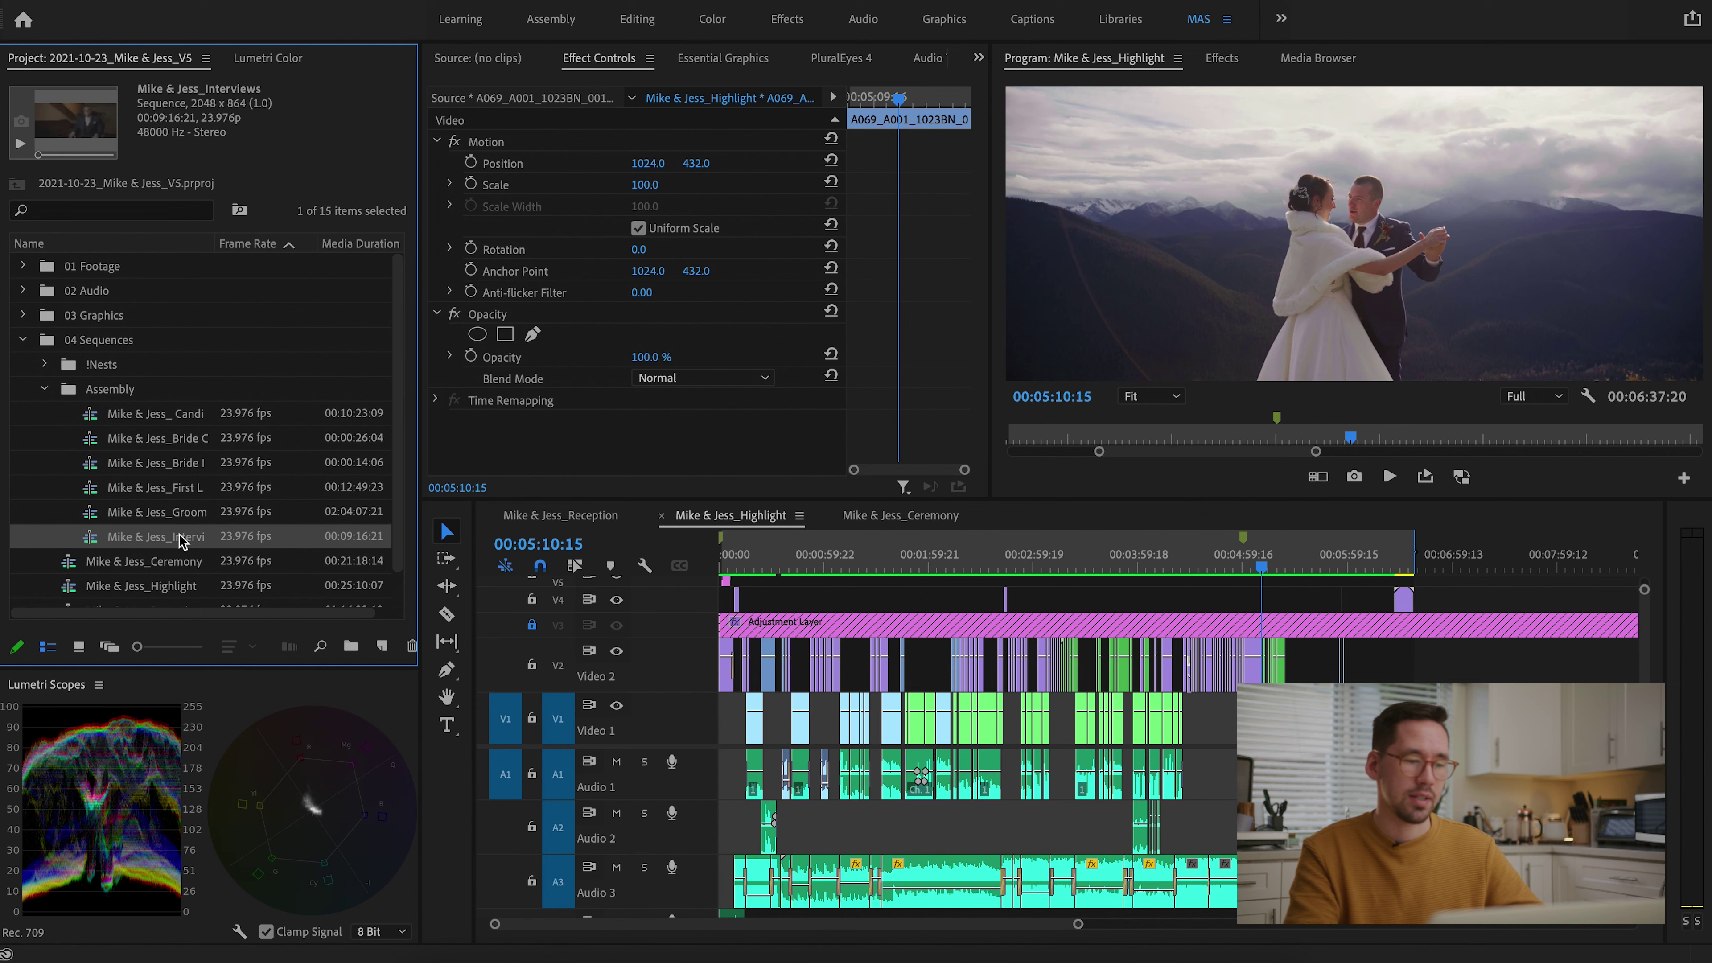
Go back through the Assembly sequences, checking Candid, Bride Candid_synced, First Looks, Groom Candid and Interviews
{"action": "left_click", "coordinate": [189, 416]}
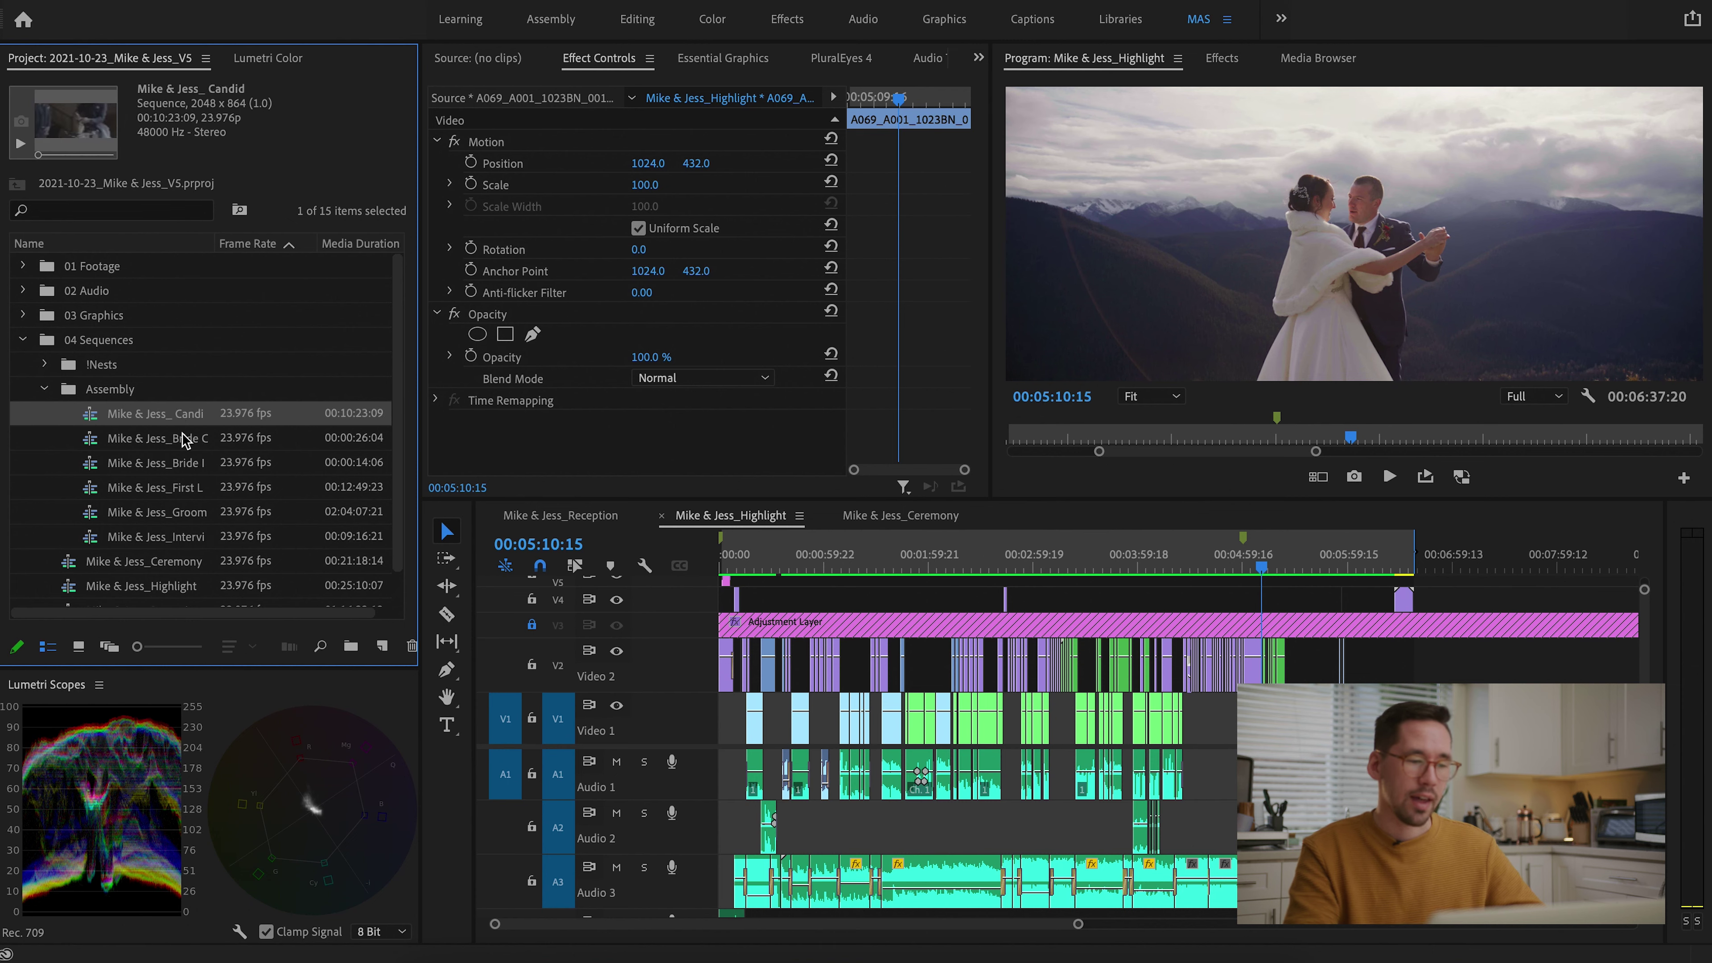
{"action": "left_click", "coordinate": [184, 440]}
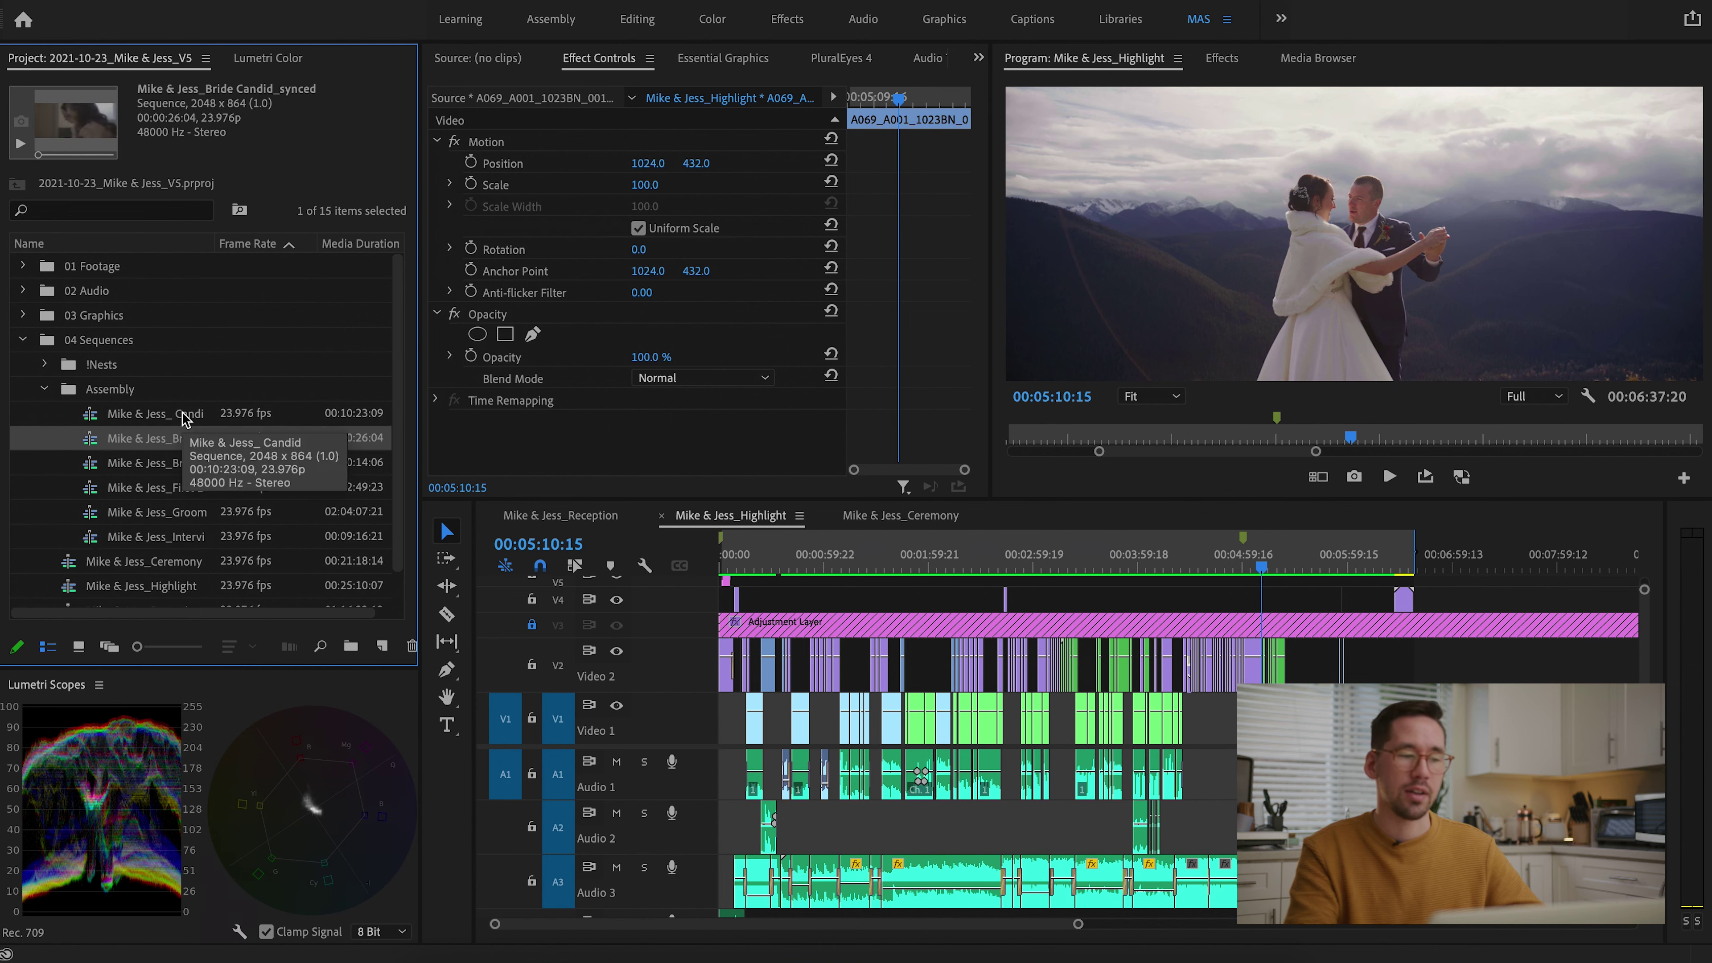
{"action": "left_click", "coordinate": [184, 417]}
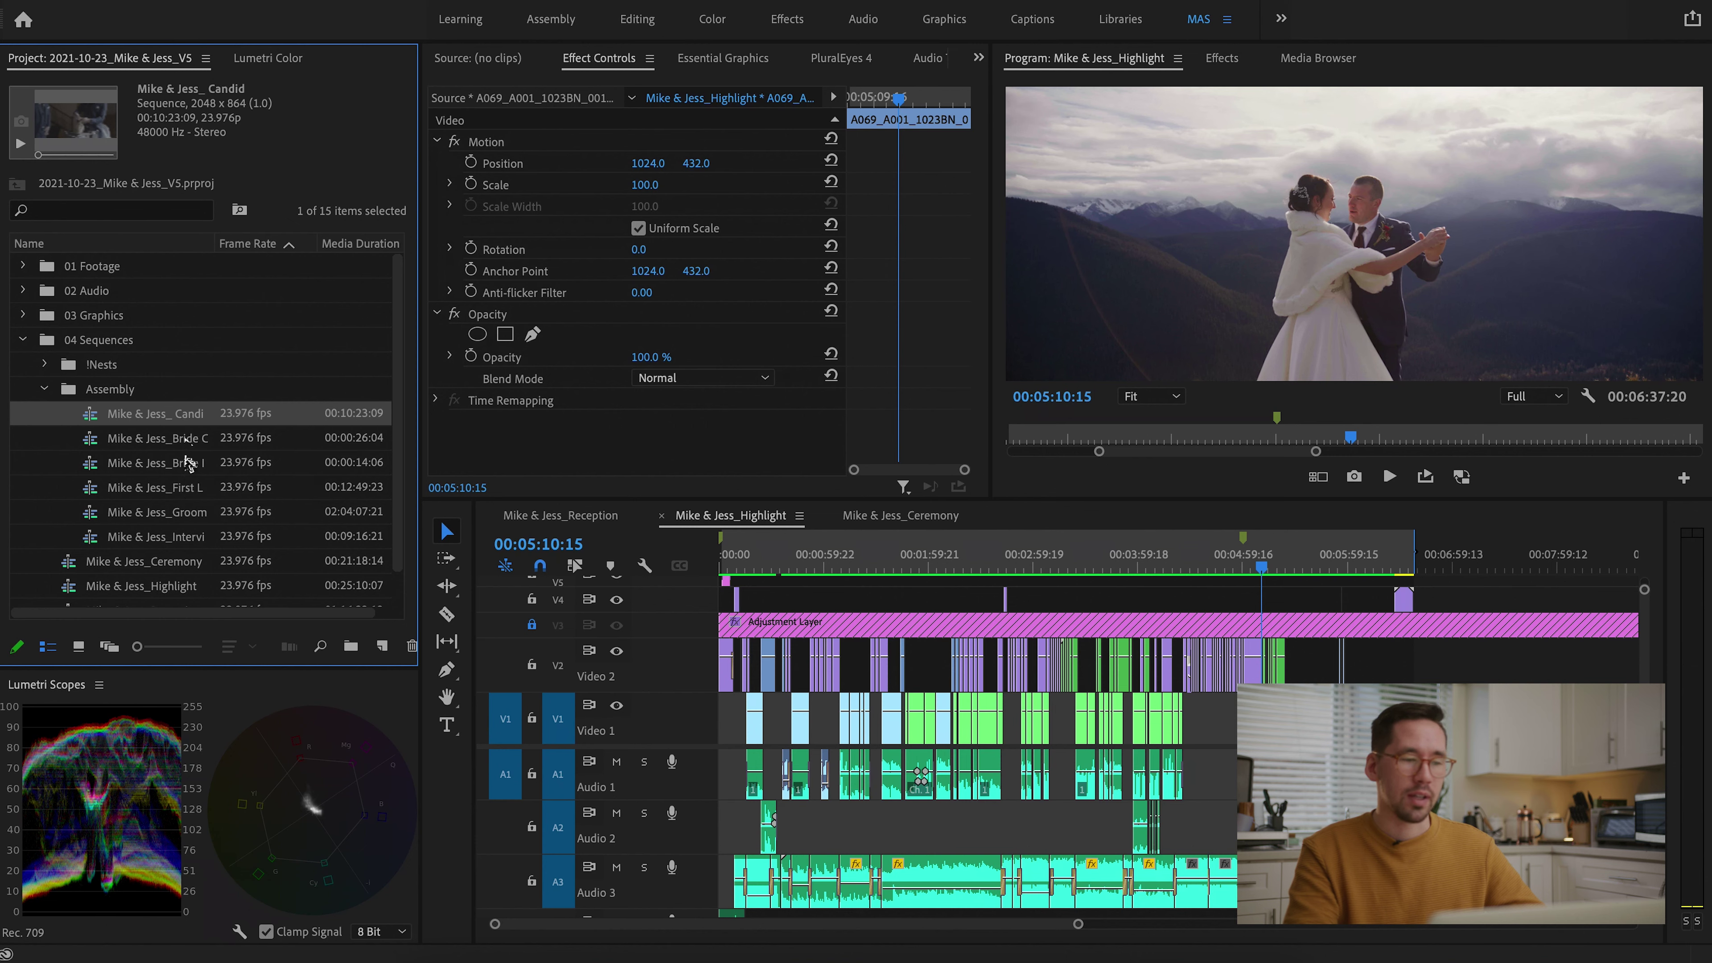
{"action": "left_click", "coordinate": [180, 489]}
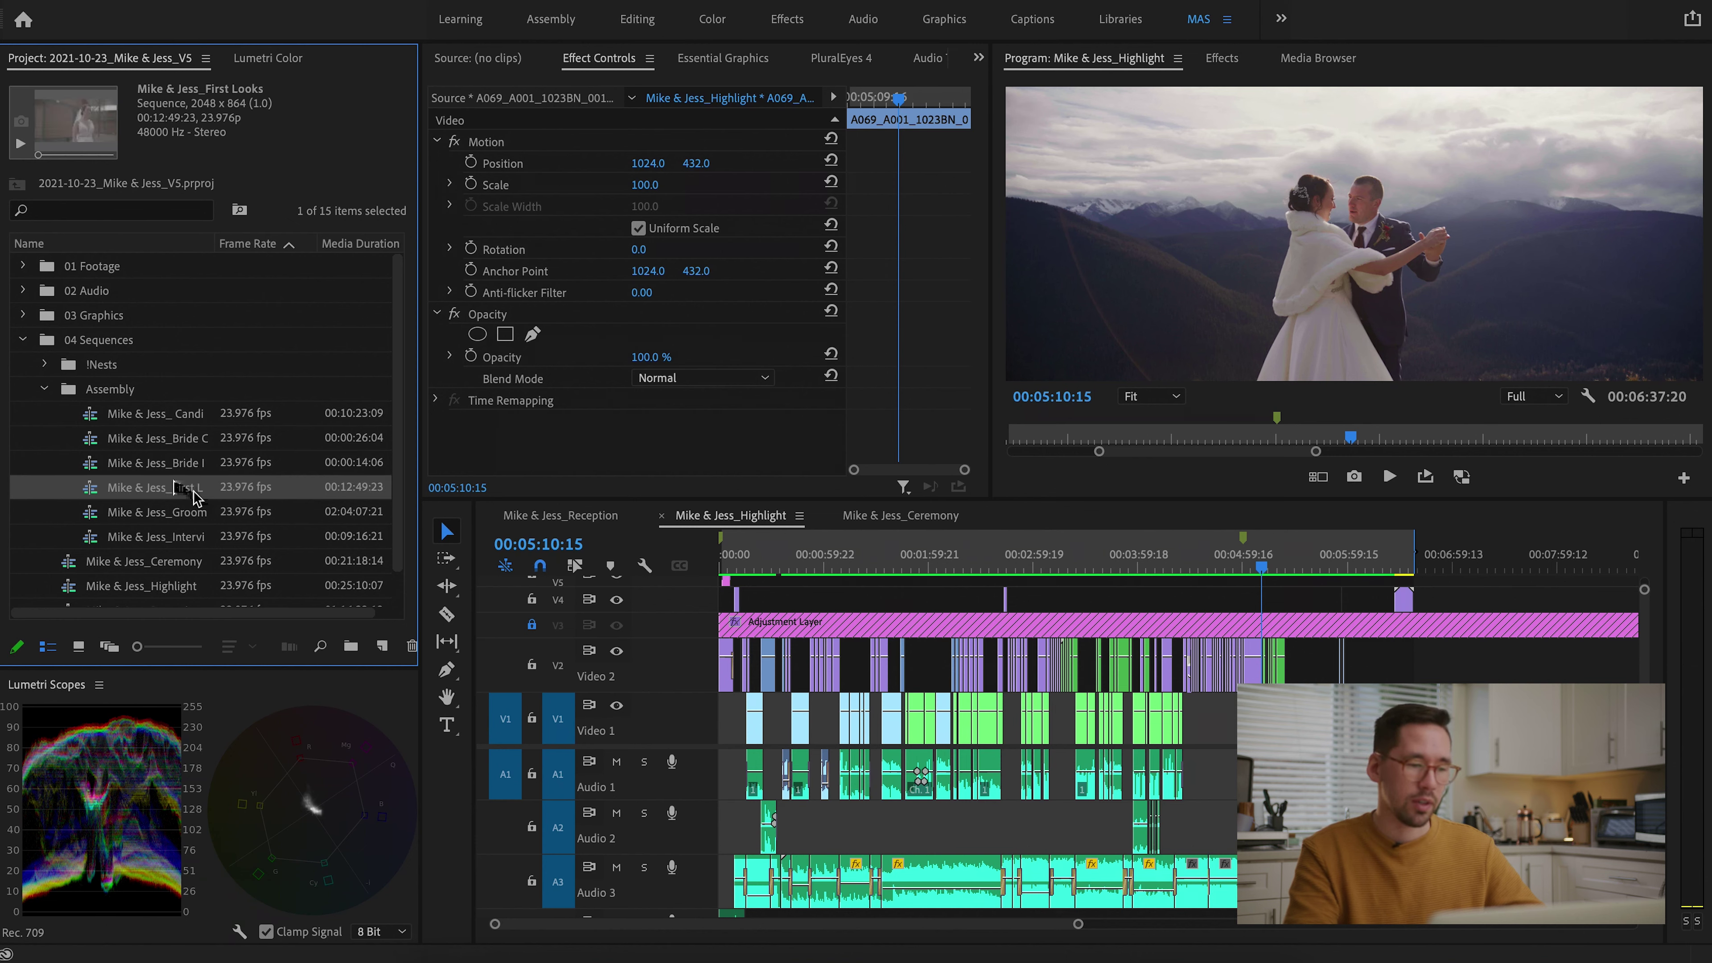
{"action": "left_click", "coordinate": [194, 519]}
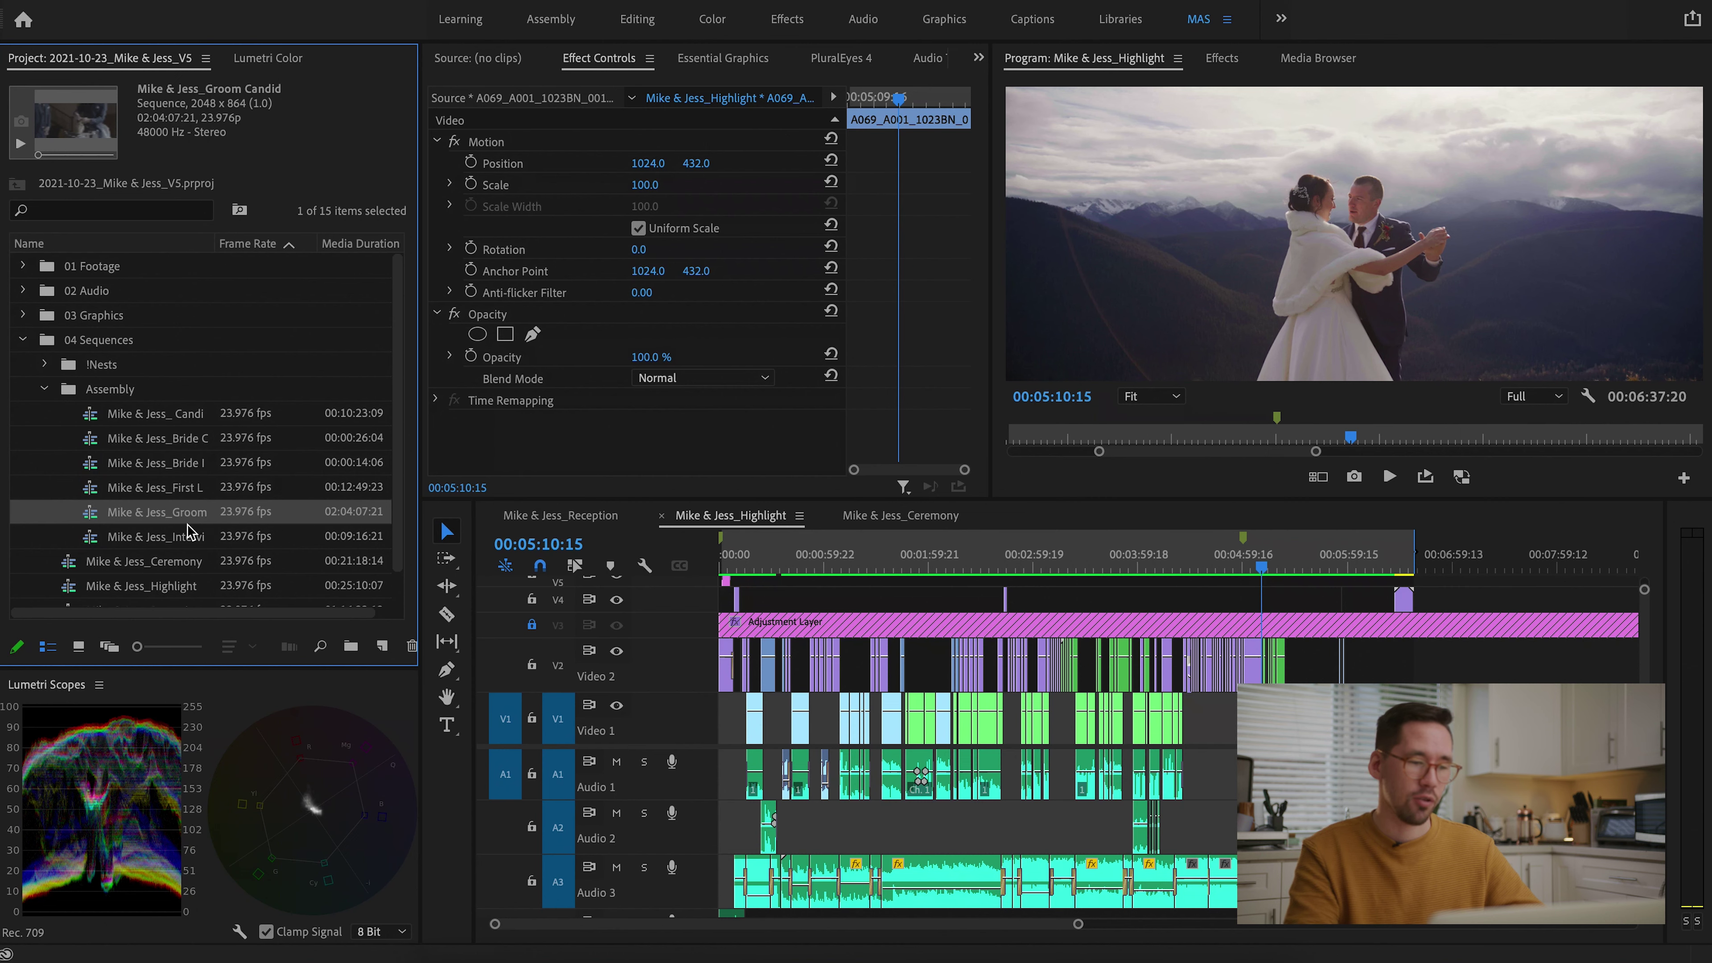
{"action": "left_click", "coordinate": [198, 541]}
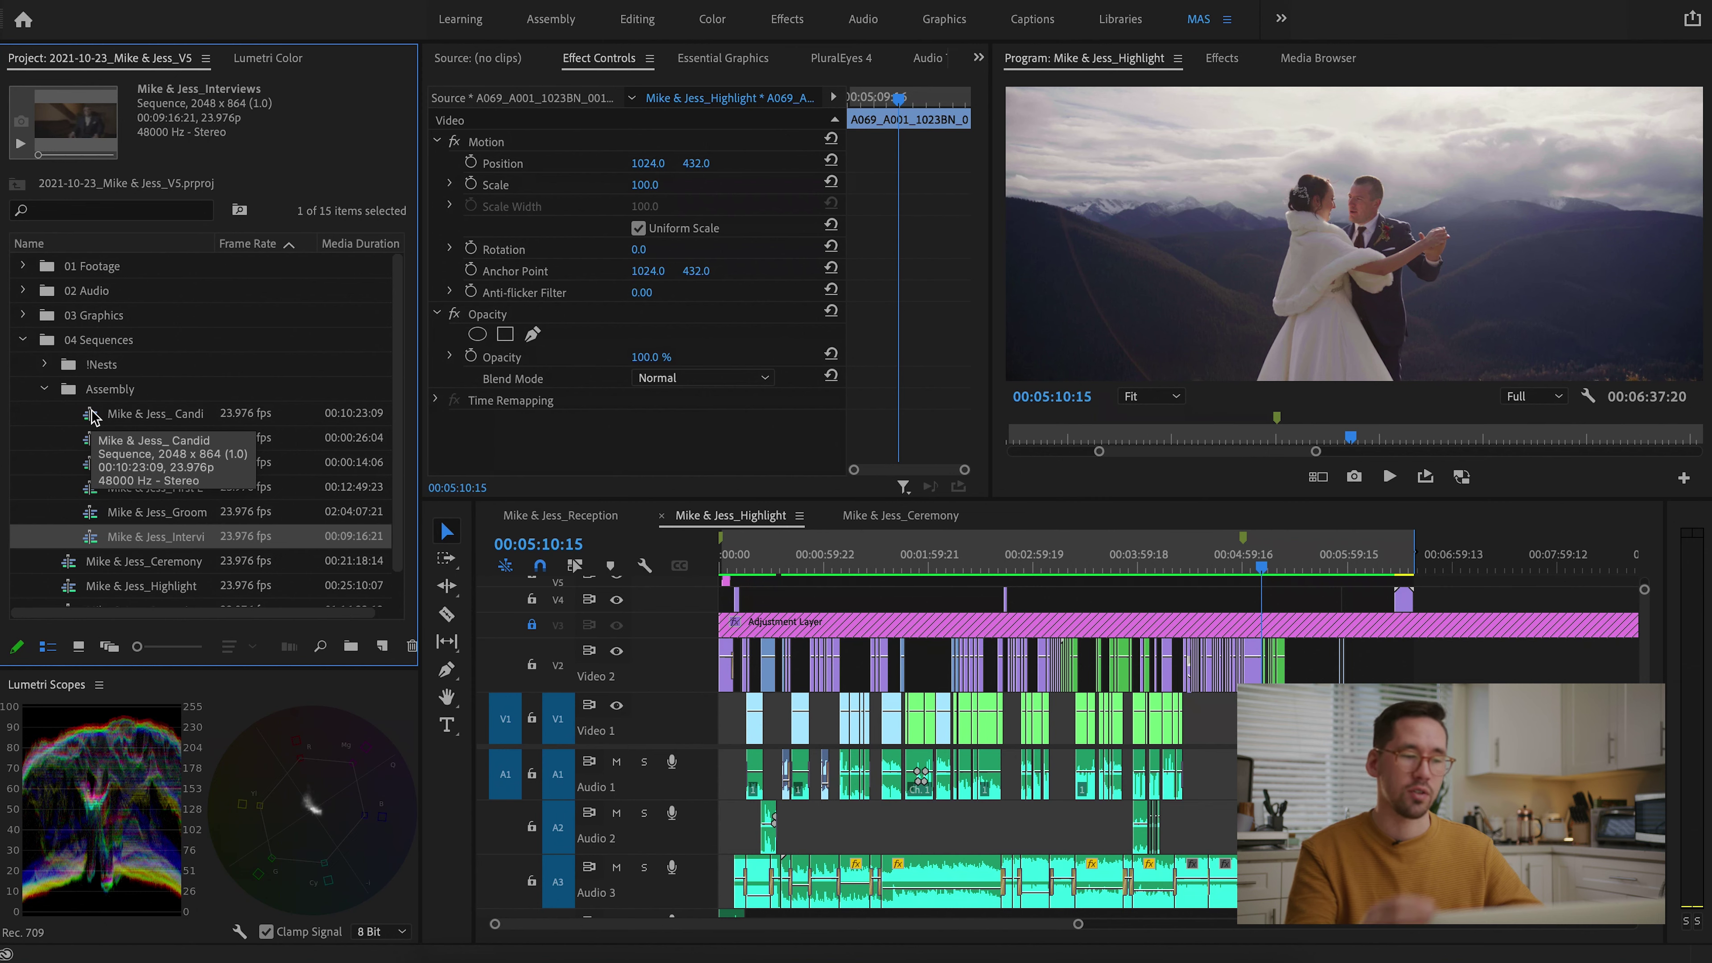
Recheck the Assembly sequences from Candid to First Looks and collapse the Assembly bin
{"action": "left_click", "coordinate": [93, 422]}
{"action": "left_click", "coordinate": [94, 442]}
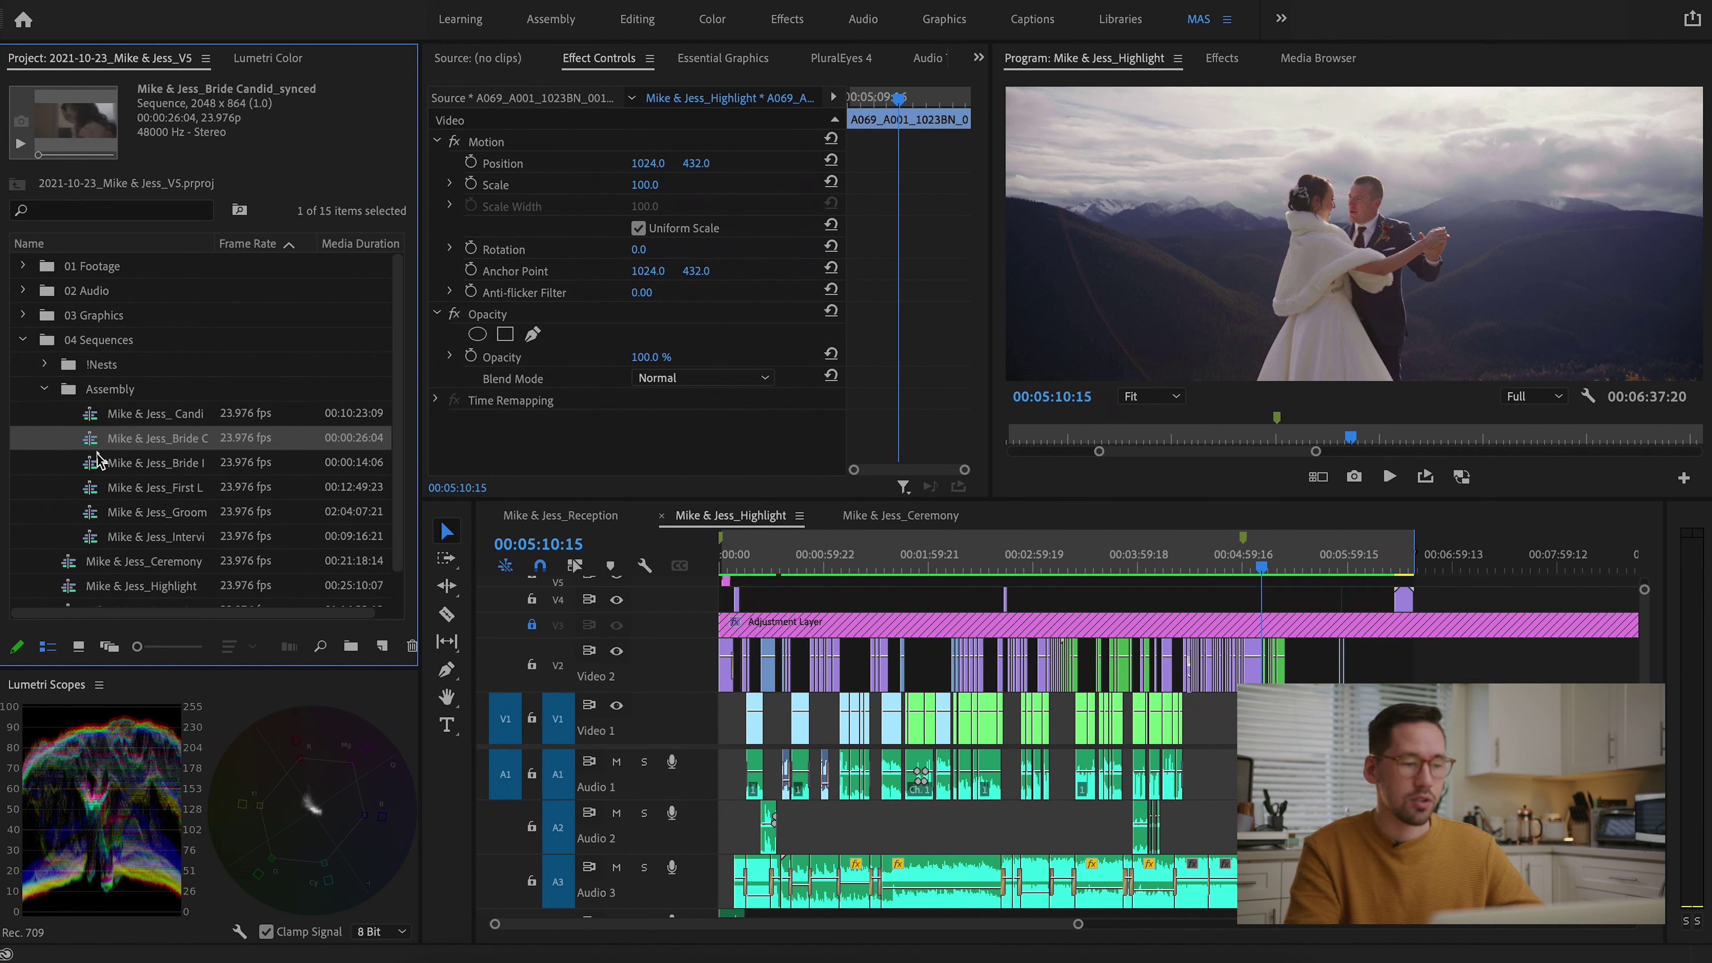
{"action": "left_click", "coordinate": [96, 464]}
{"action": "left_click", "coordinate": [97, 483]}
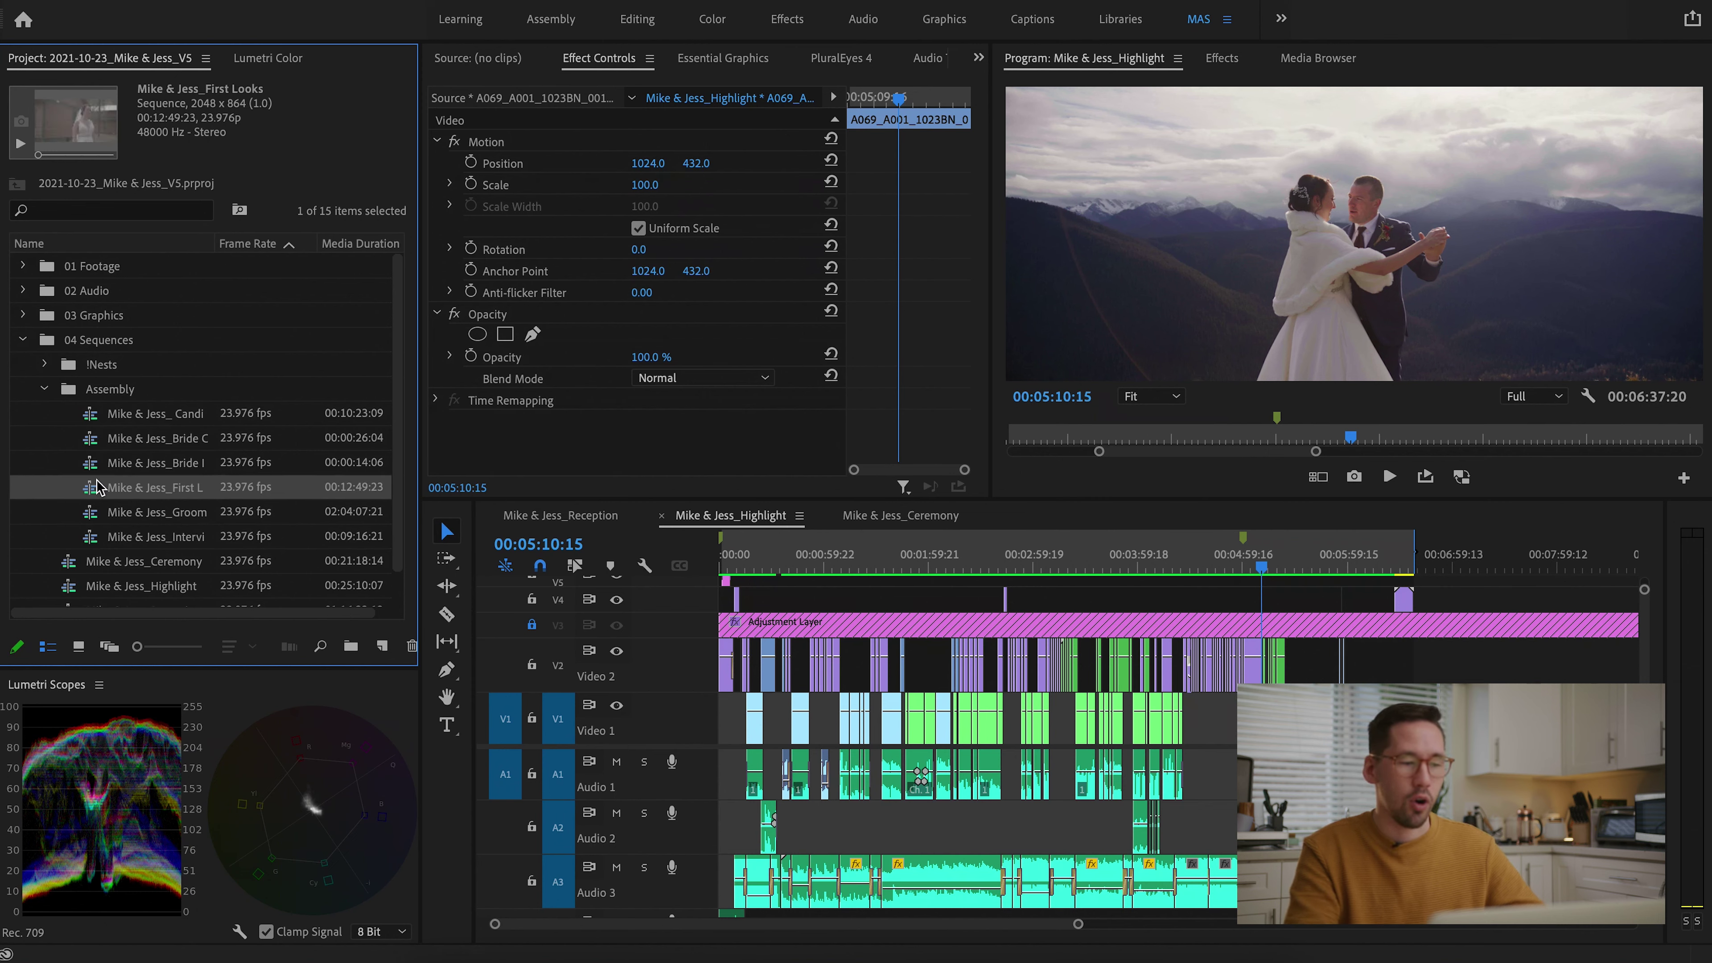
{"action": "left_click", "coordinate": [45, 389]}
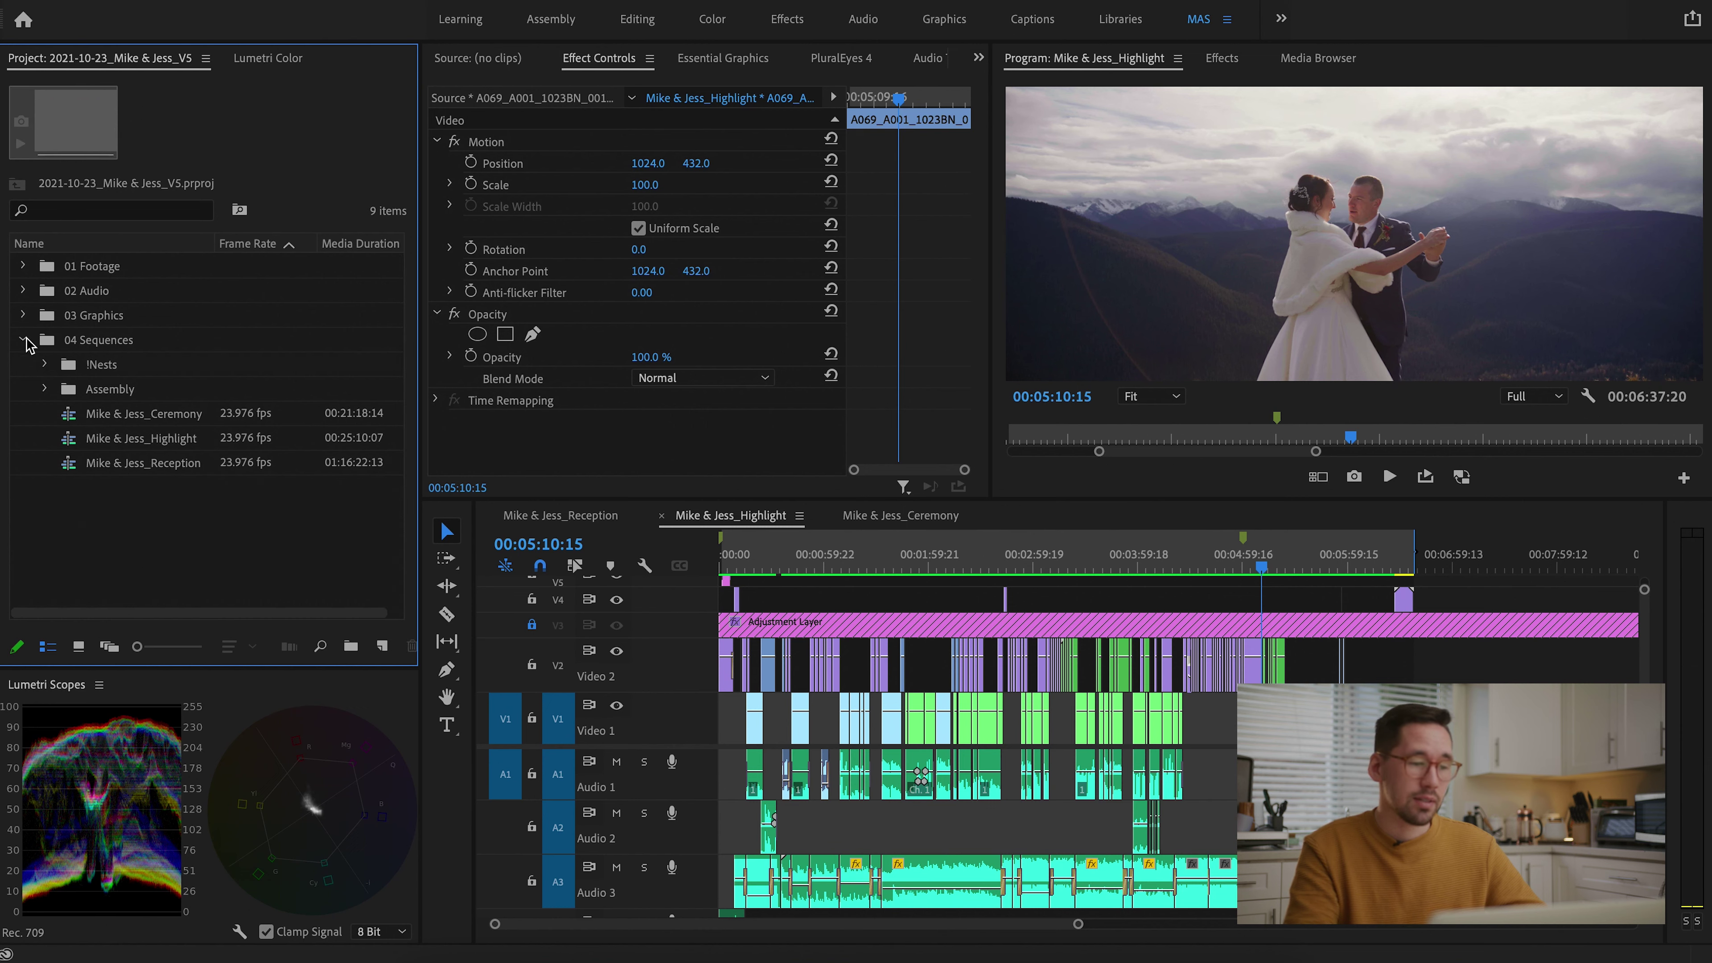
Review the main Ceremony and Highlight sequences and collapse the 04 Sequences bin
{"action": "left_click", "coordinate": [121, 414]}
{"action": "left_click", "coordinate": [130, 439]}
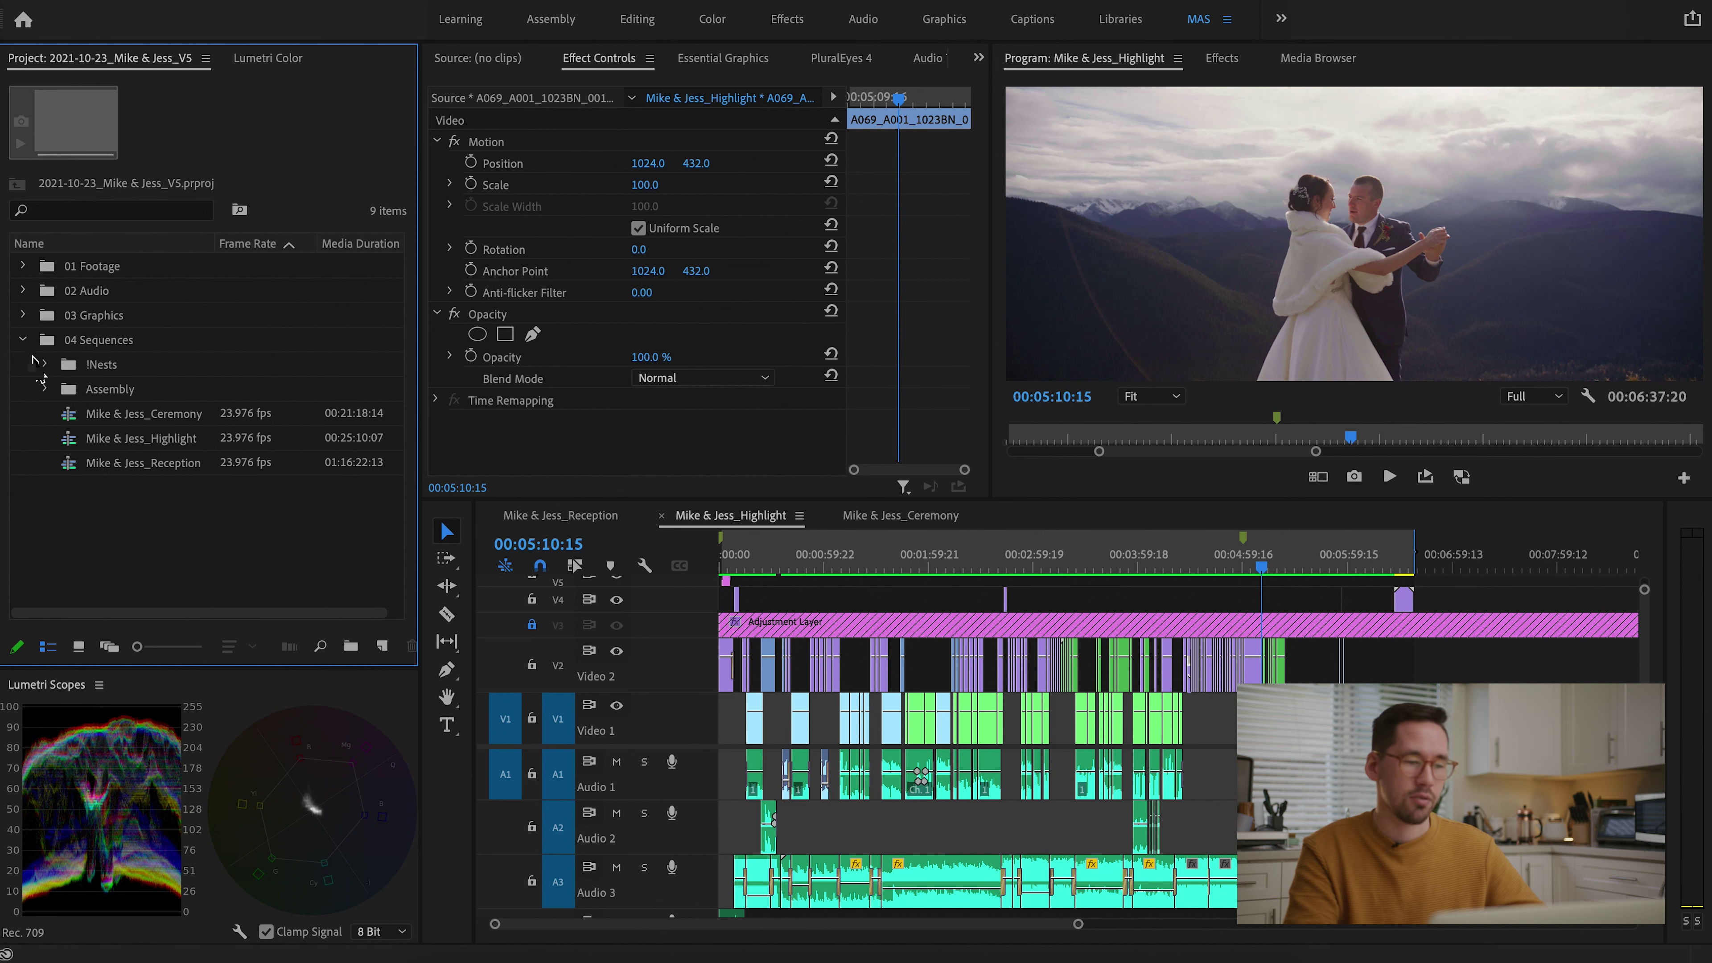
{"action": "left_click", "coordinate": [23, 340]}
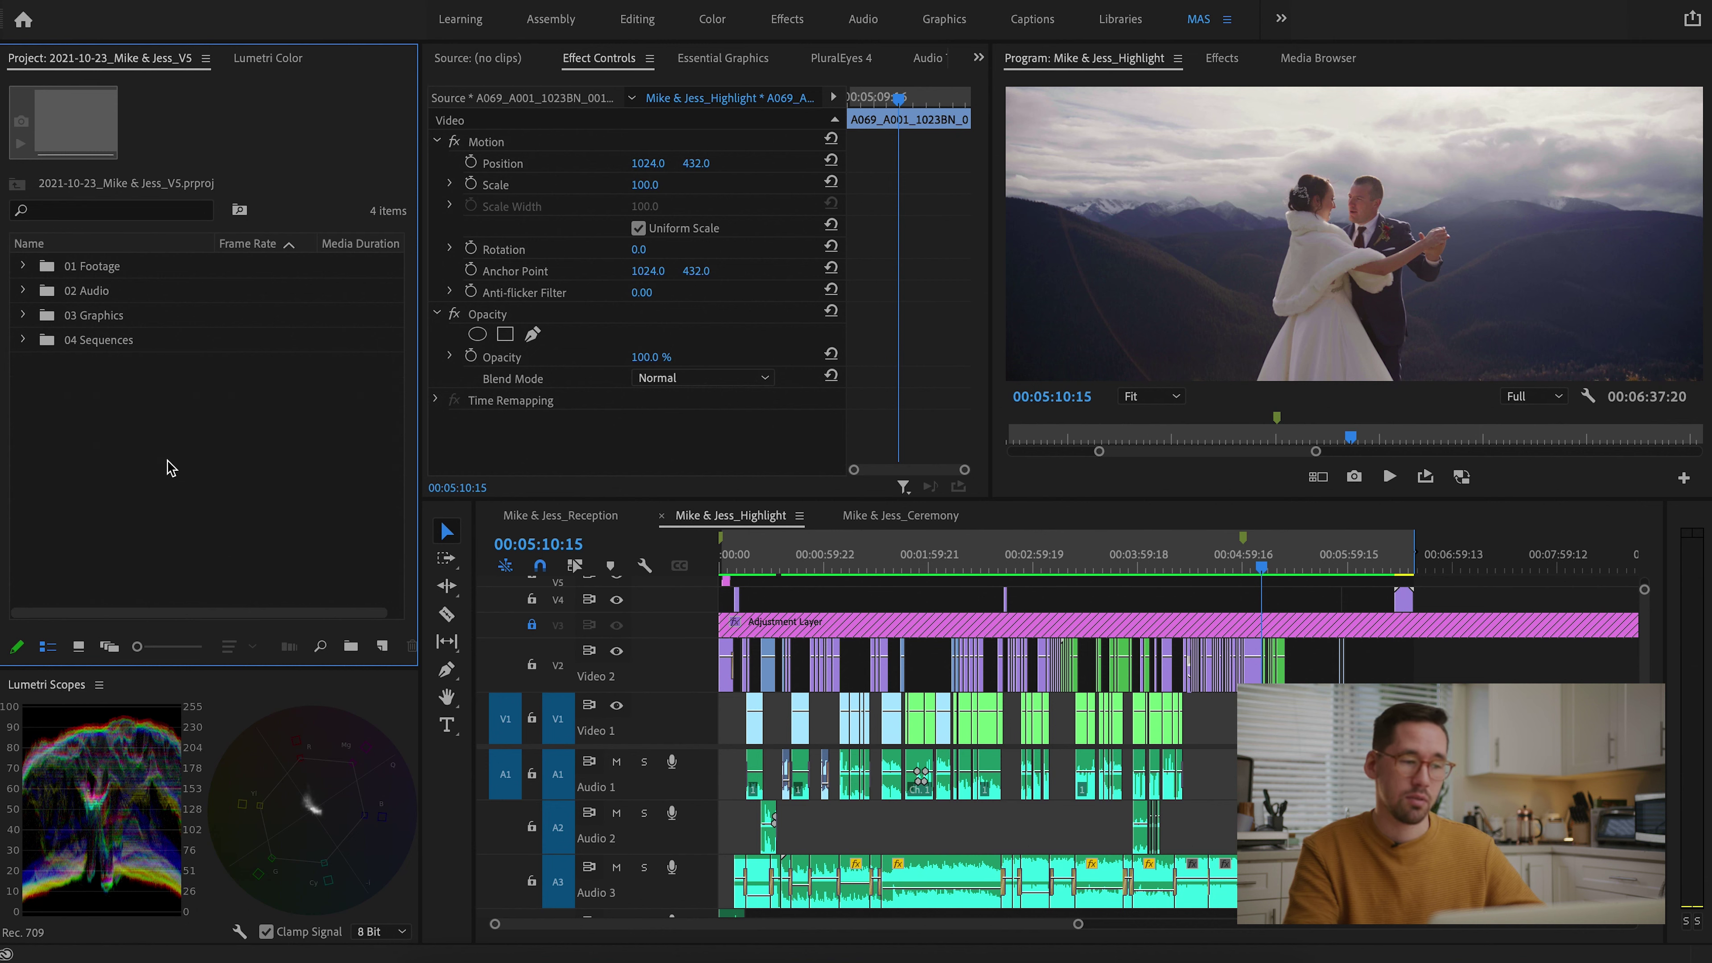
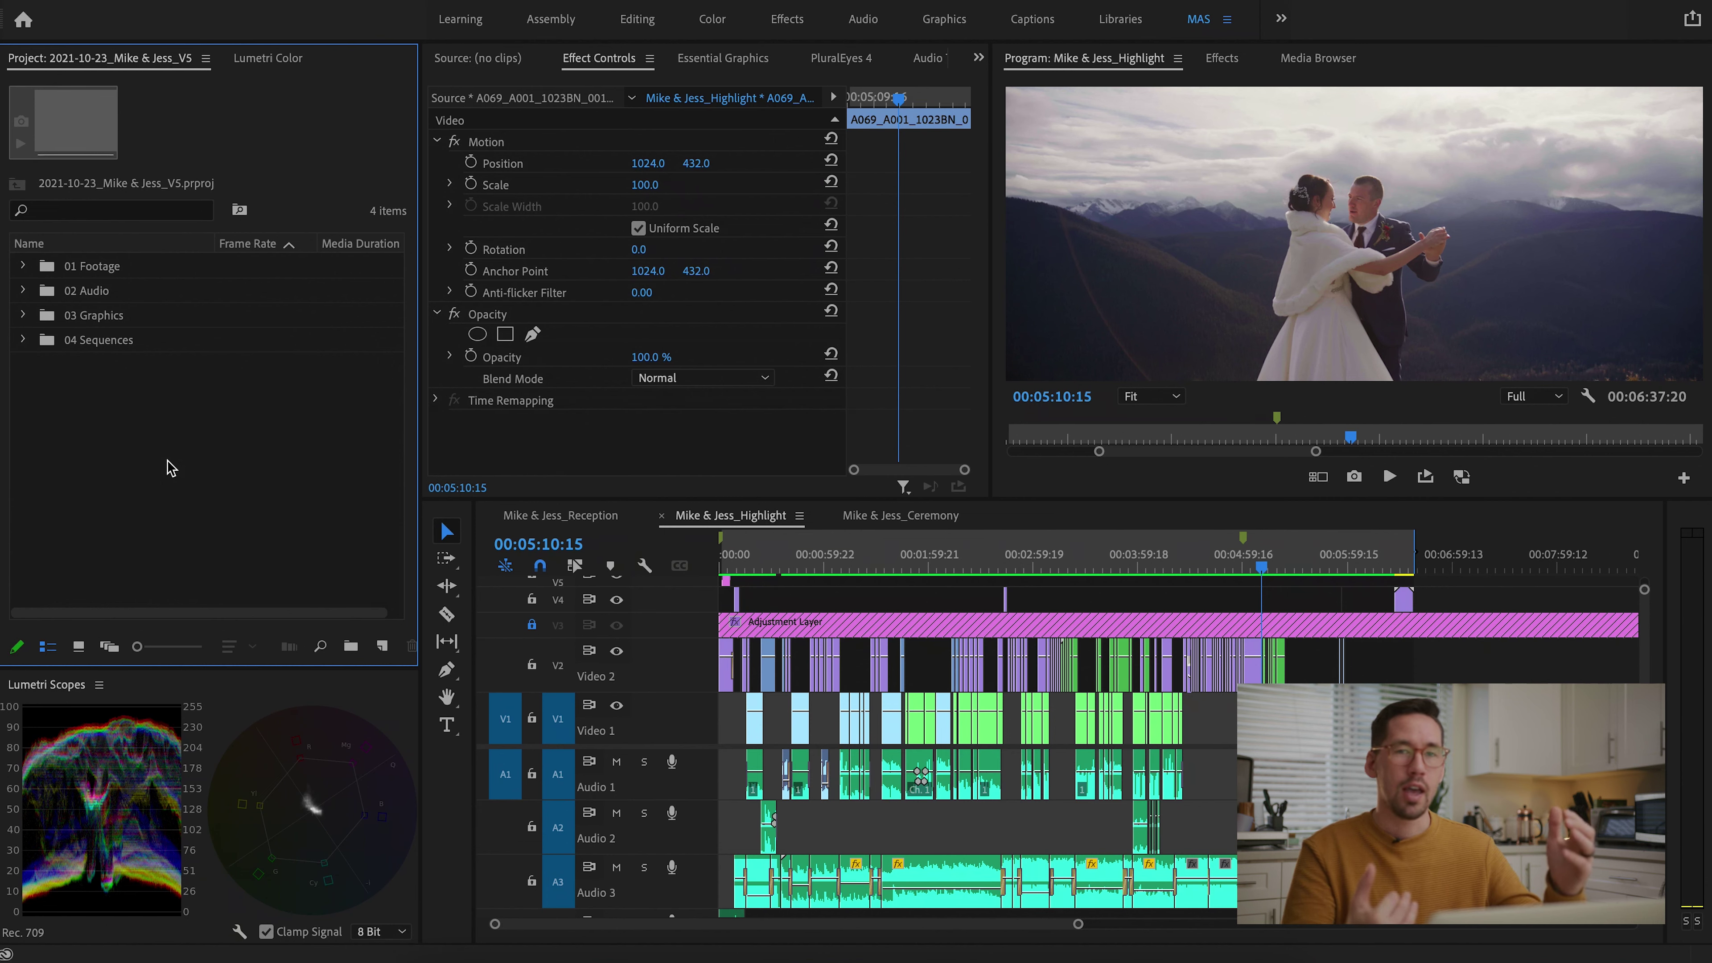
Review the four top-level bins in turn: 01 Footage, 02 Audio, 03 Graphics and 04 Sequences
{"action": "left_click", "coordinate": [111, 267]}
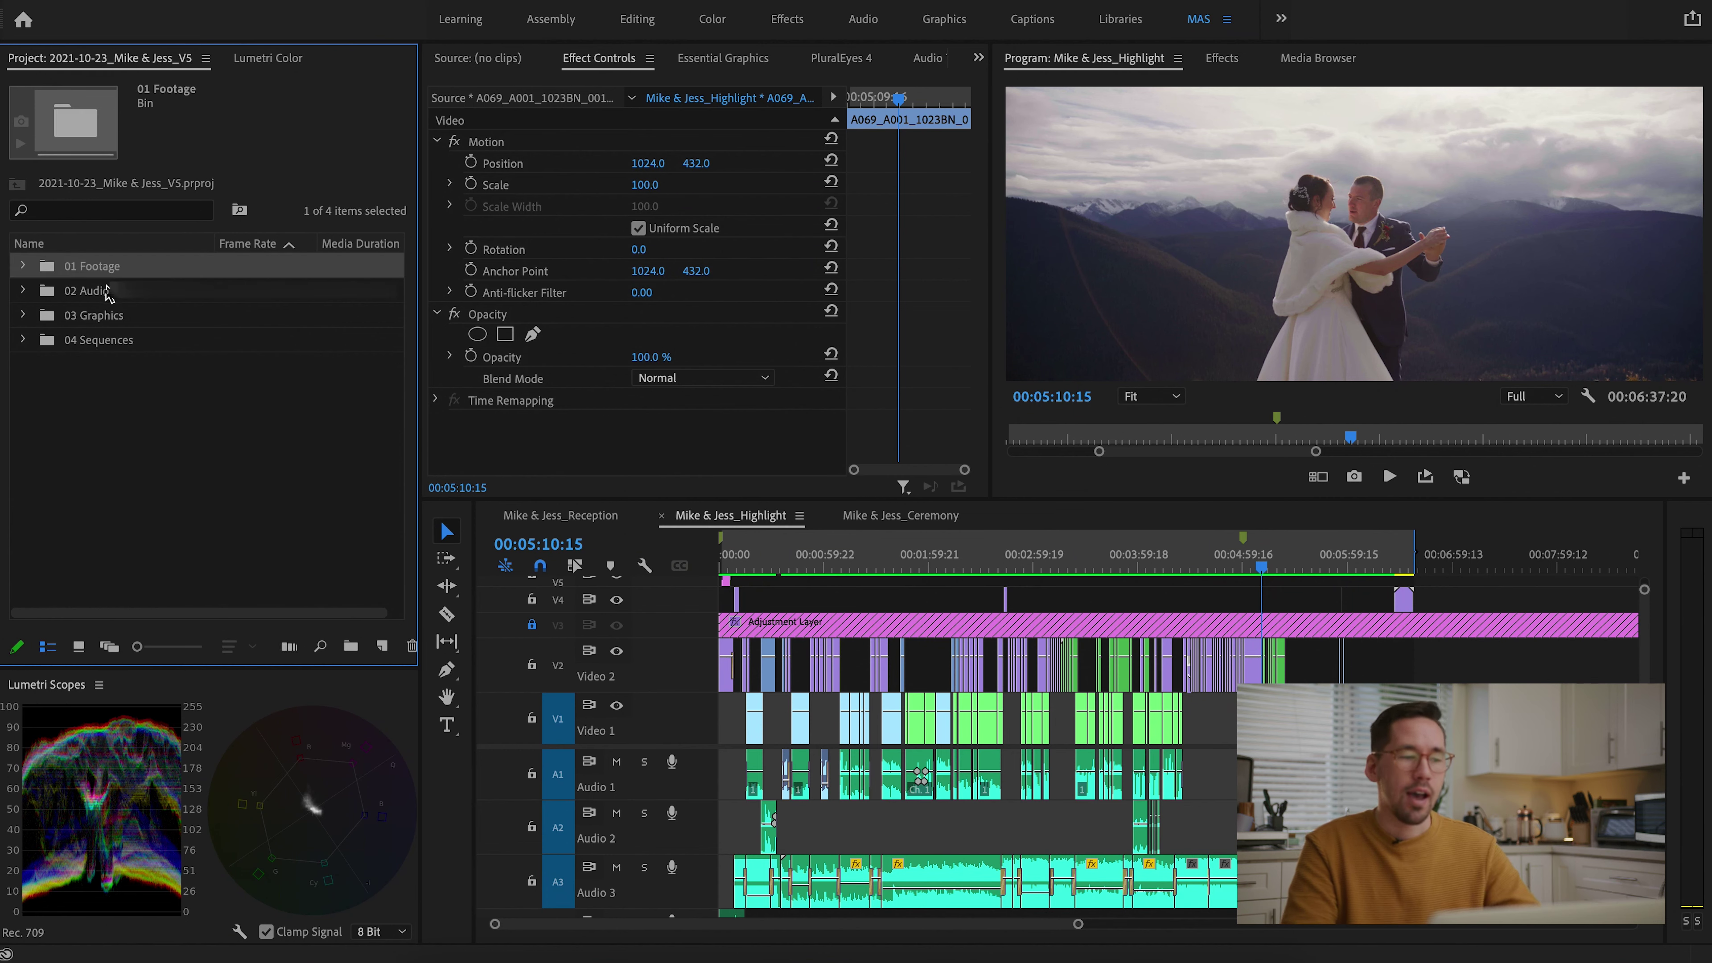
{"action": "left_click", "coordinate": [154, 445]}
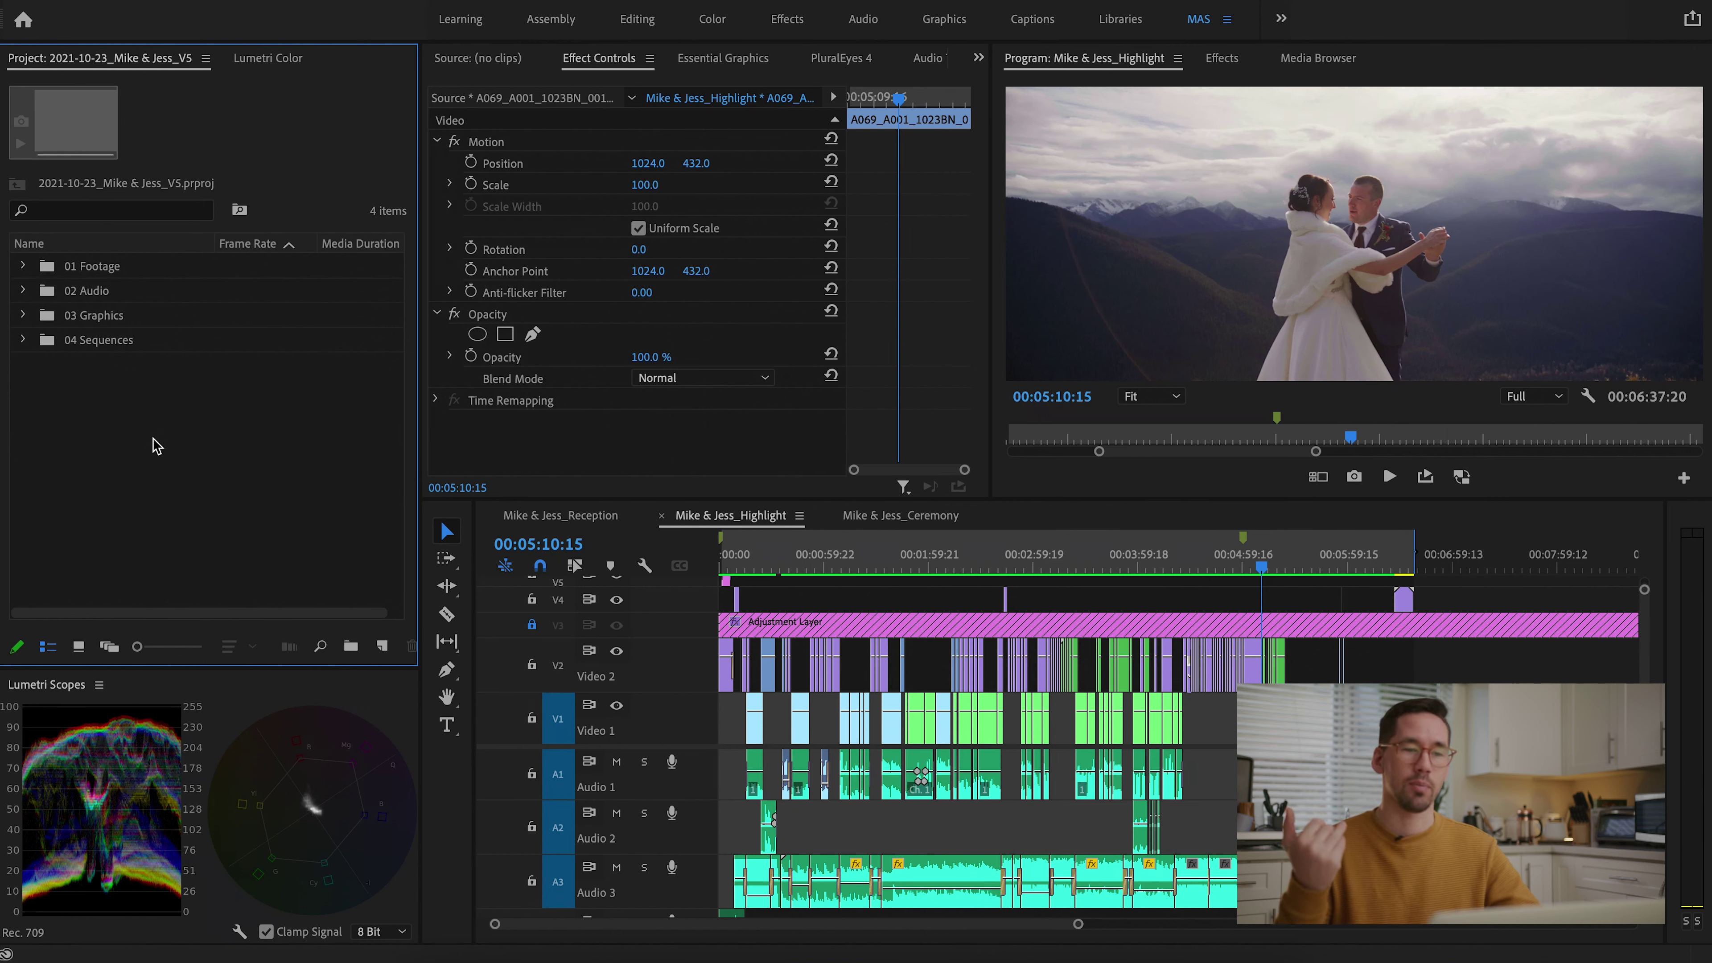
{"action": "left_click", "coordinate": [101, 292]}
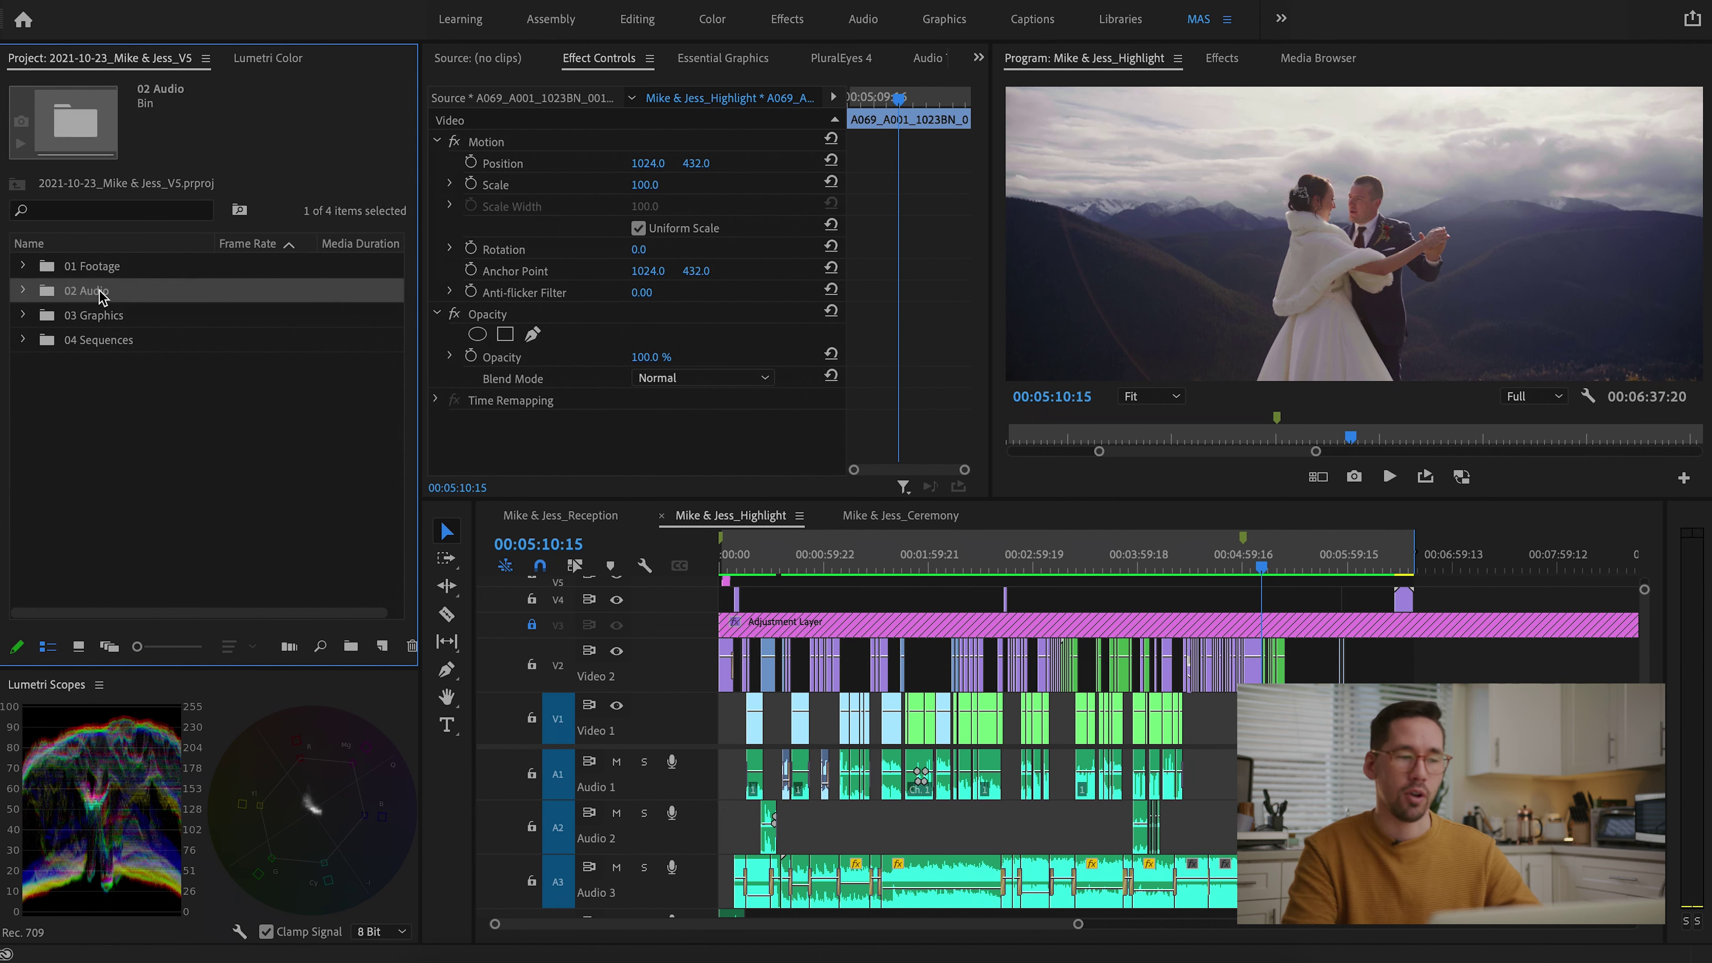
{"action": "left_click", "coordinate": [111, 317]}
{"action": "left_click", "coordinate": [125, 341]}
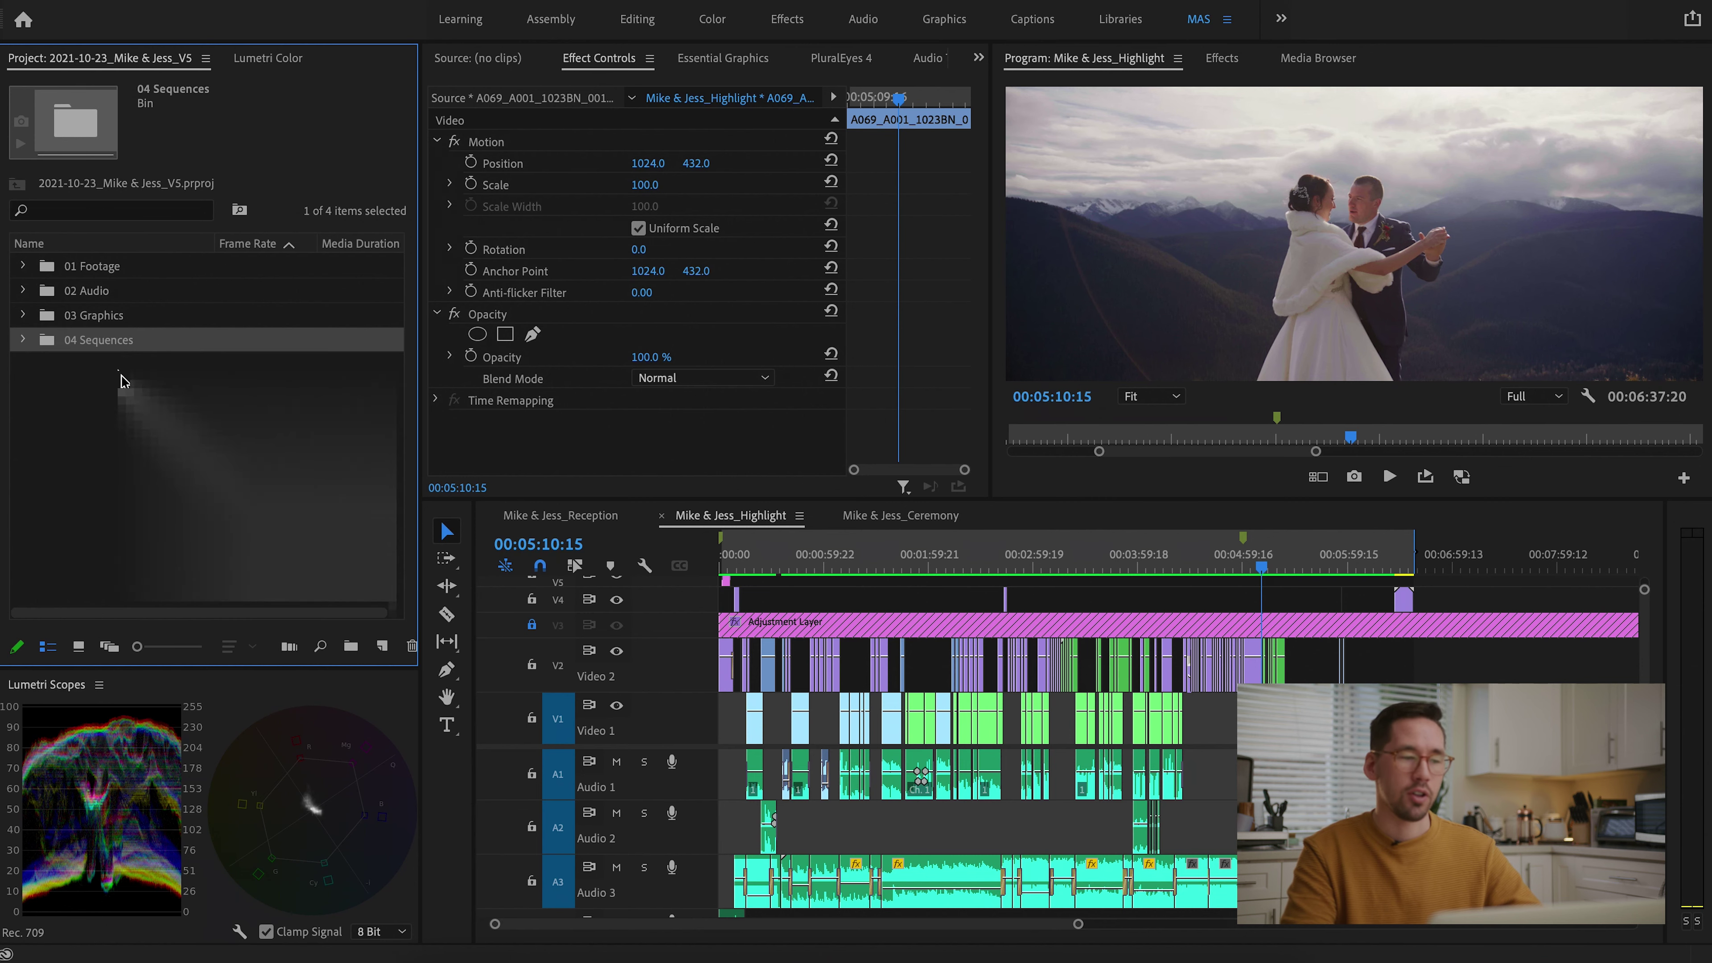
{"action": "left_click", "coordinate": [108, 315]}
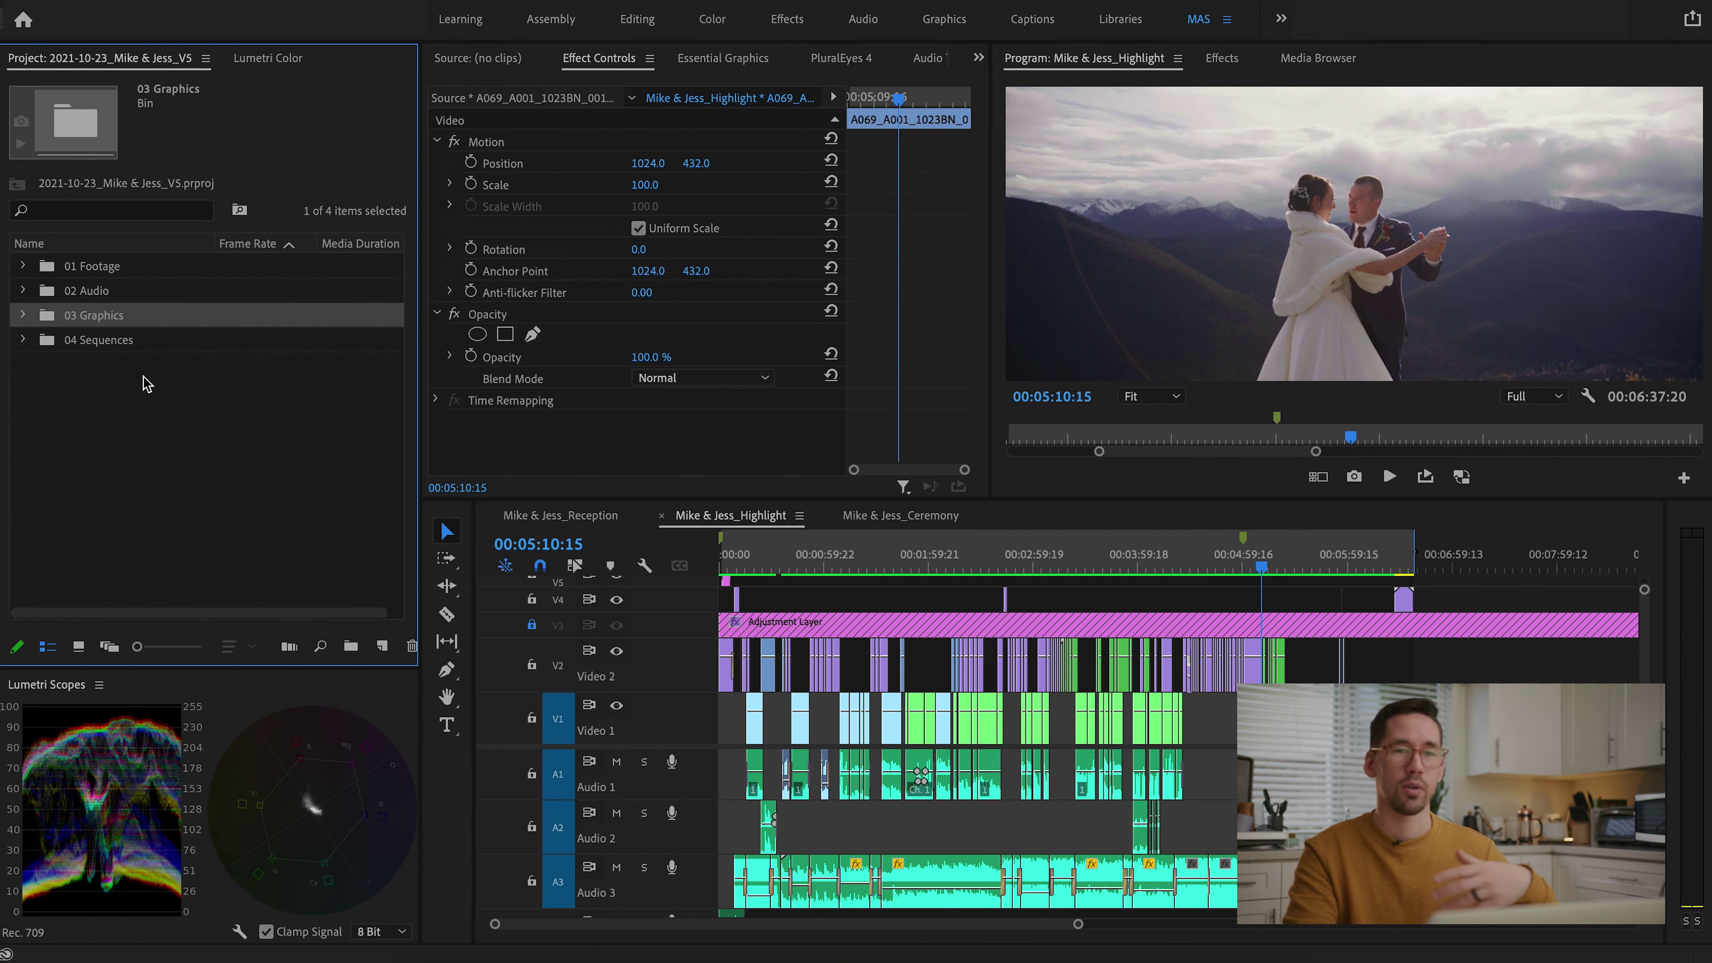
{"action": "left_click", "coordinate": [148, 384]}
Expand the 03 Graphics bin to review its contents, collapse it and clear the bin selection
{"action": "left_click_drag", "start_coordinate": [120, 341], "coordinate": [99, 312]}
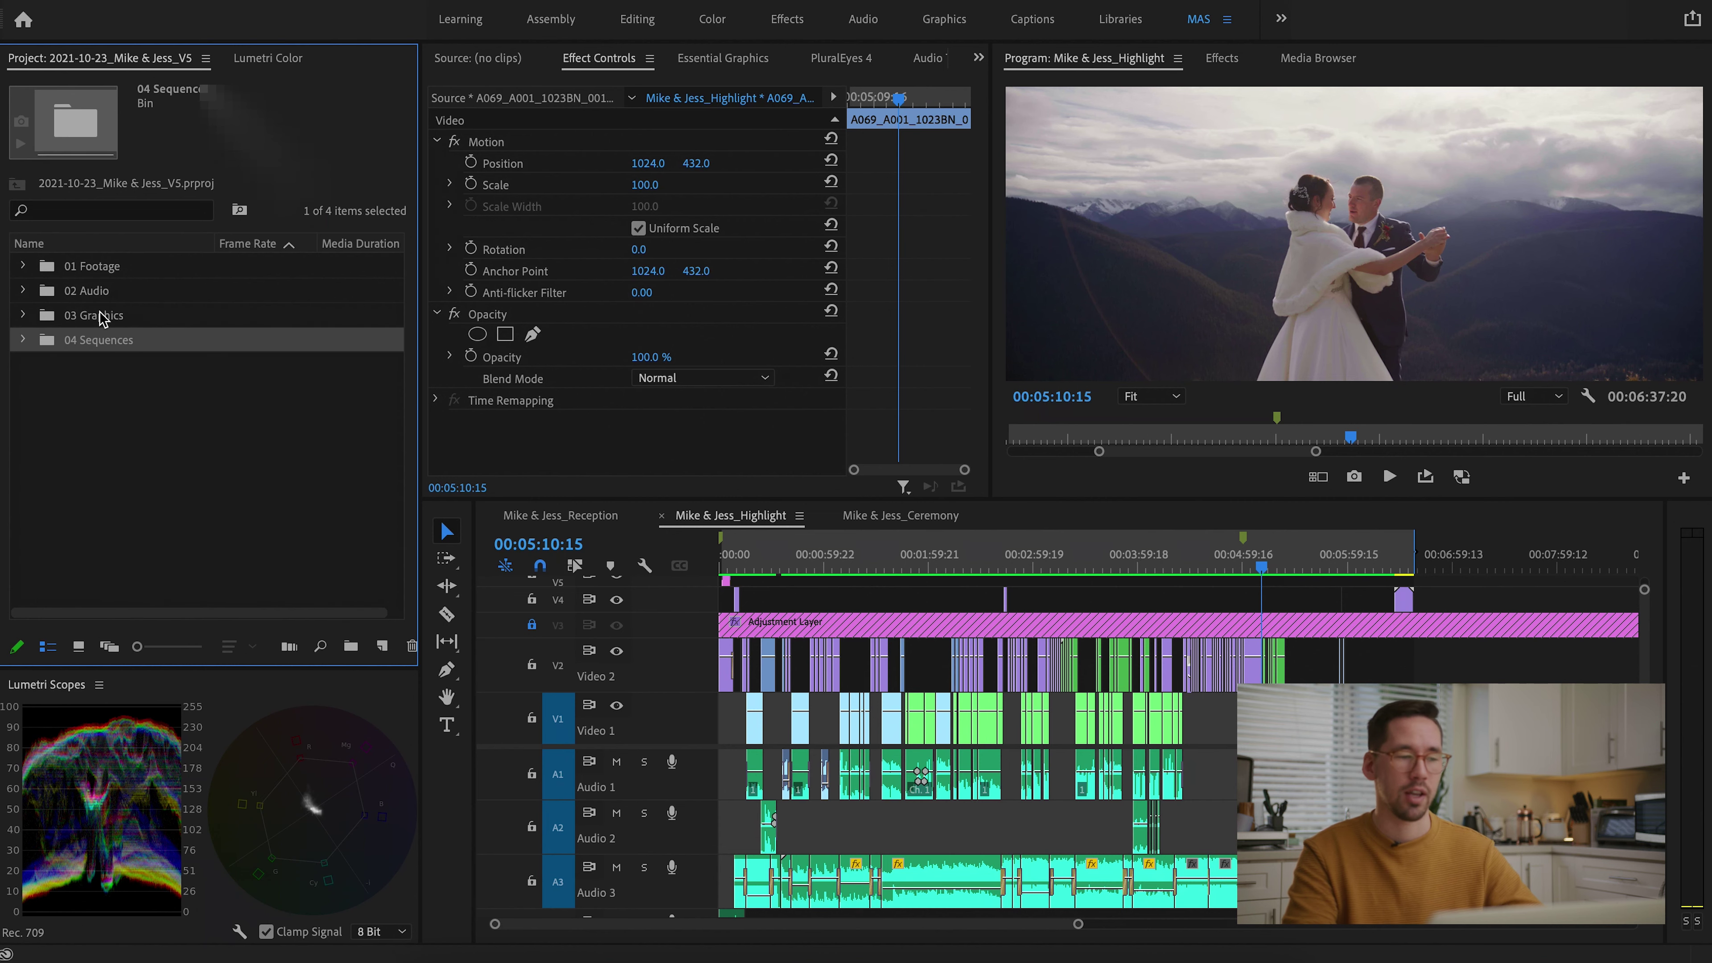
{"action": "left_click", "coordinate": [99, 313]}
{"action": "left_click", "coordinate": [23, 314]}
{"action": "left_click", "coordinate": [23, 315]}
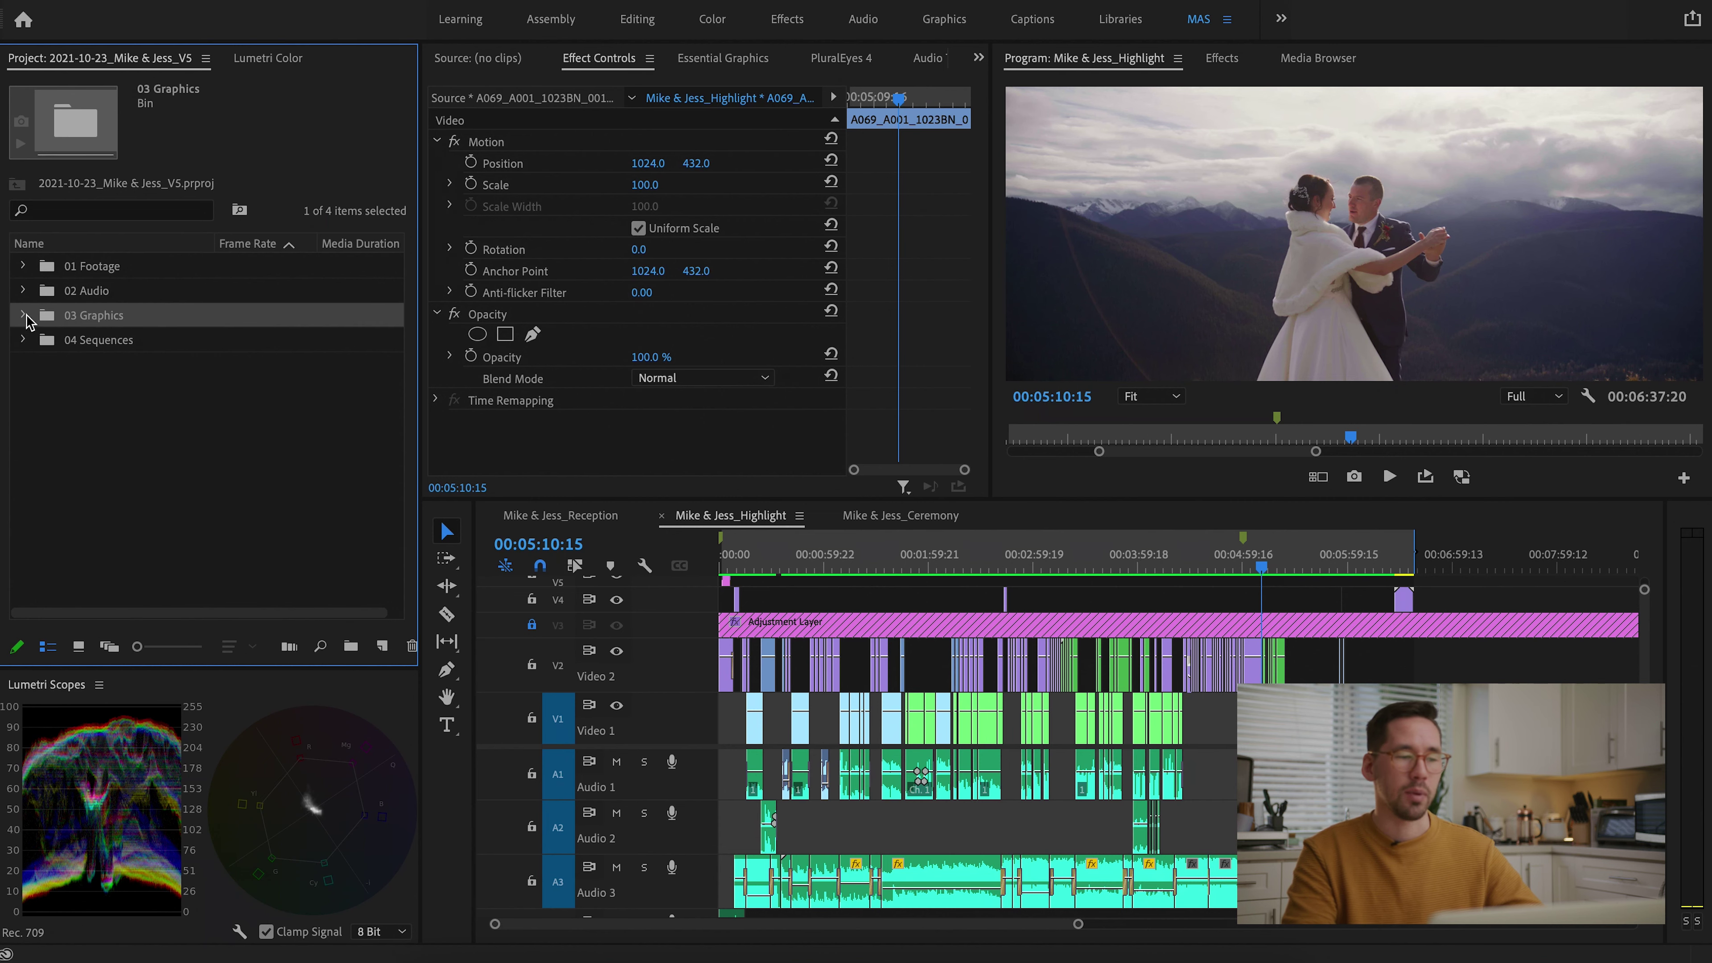
{"action": "left_click", "coordinate": [23, 315]}
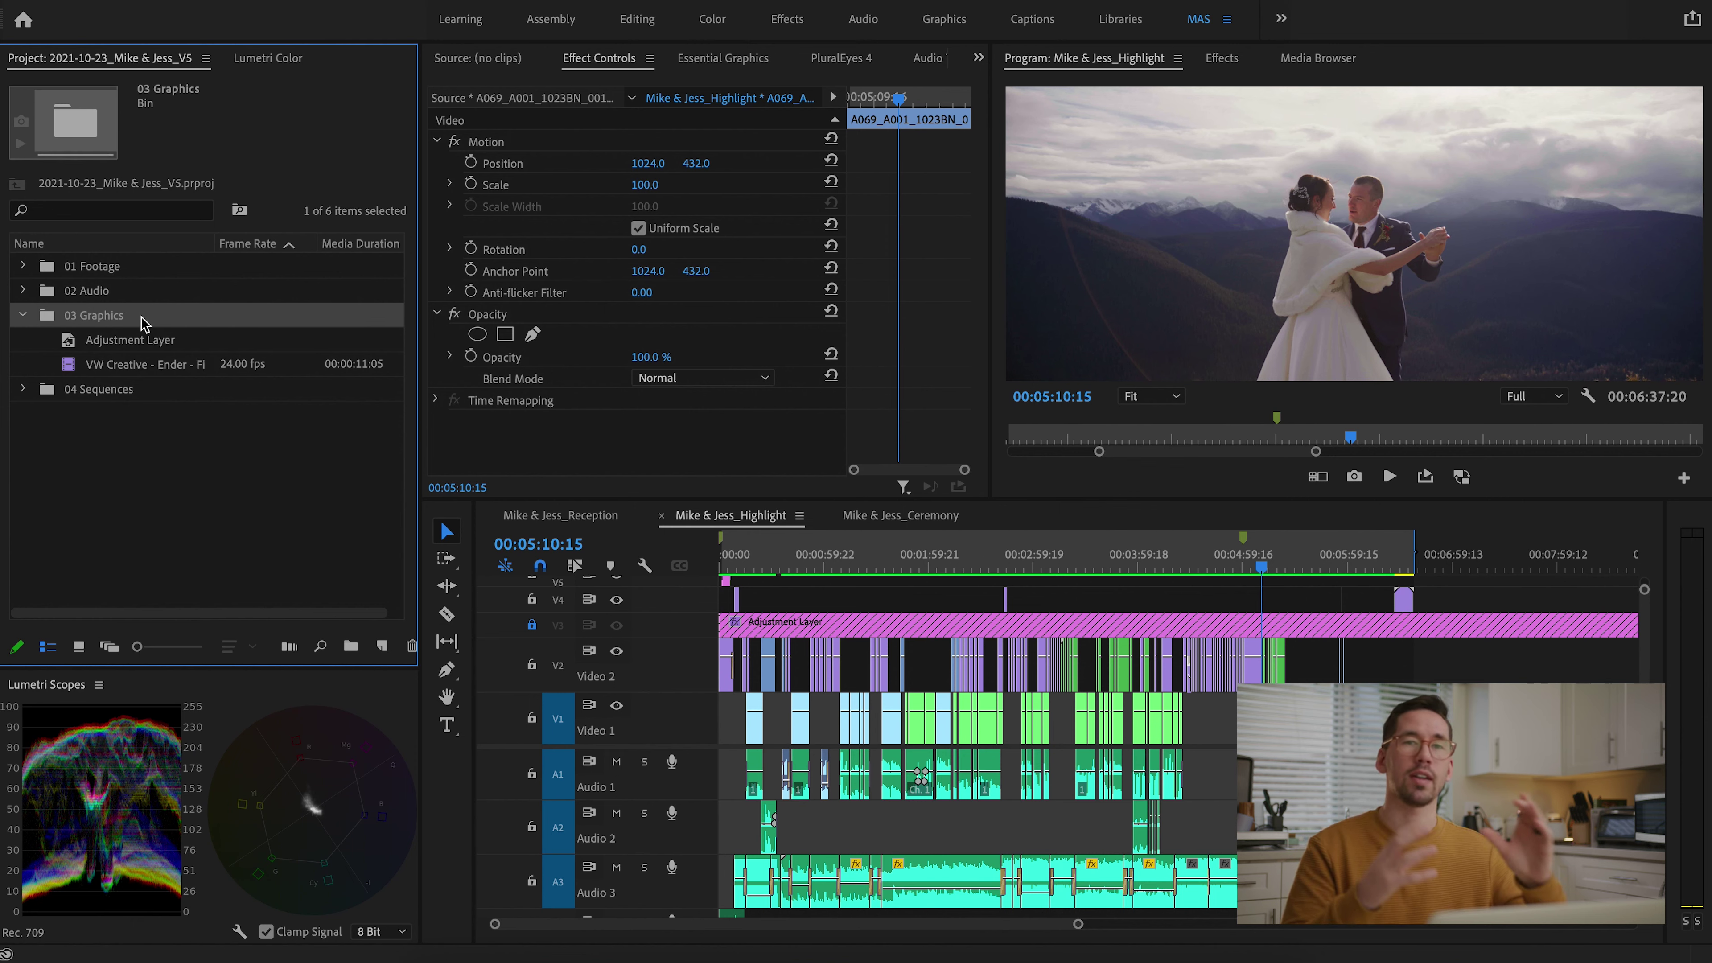
{"action": "left_click", "coordinate": [23, 319]}
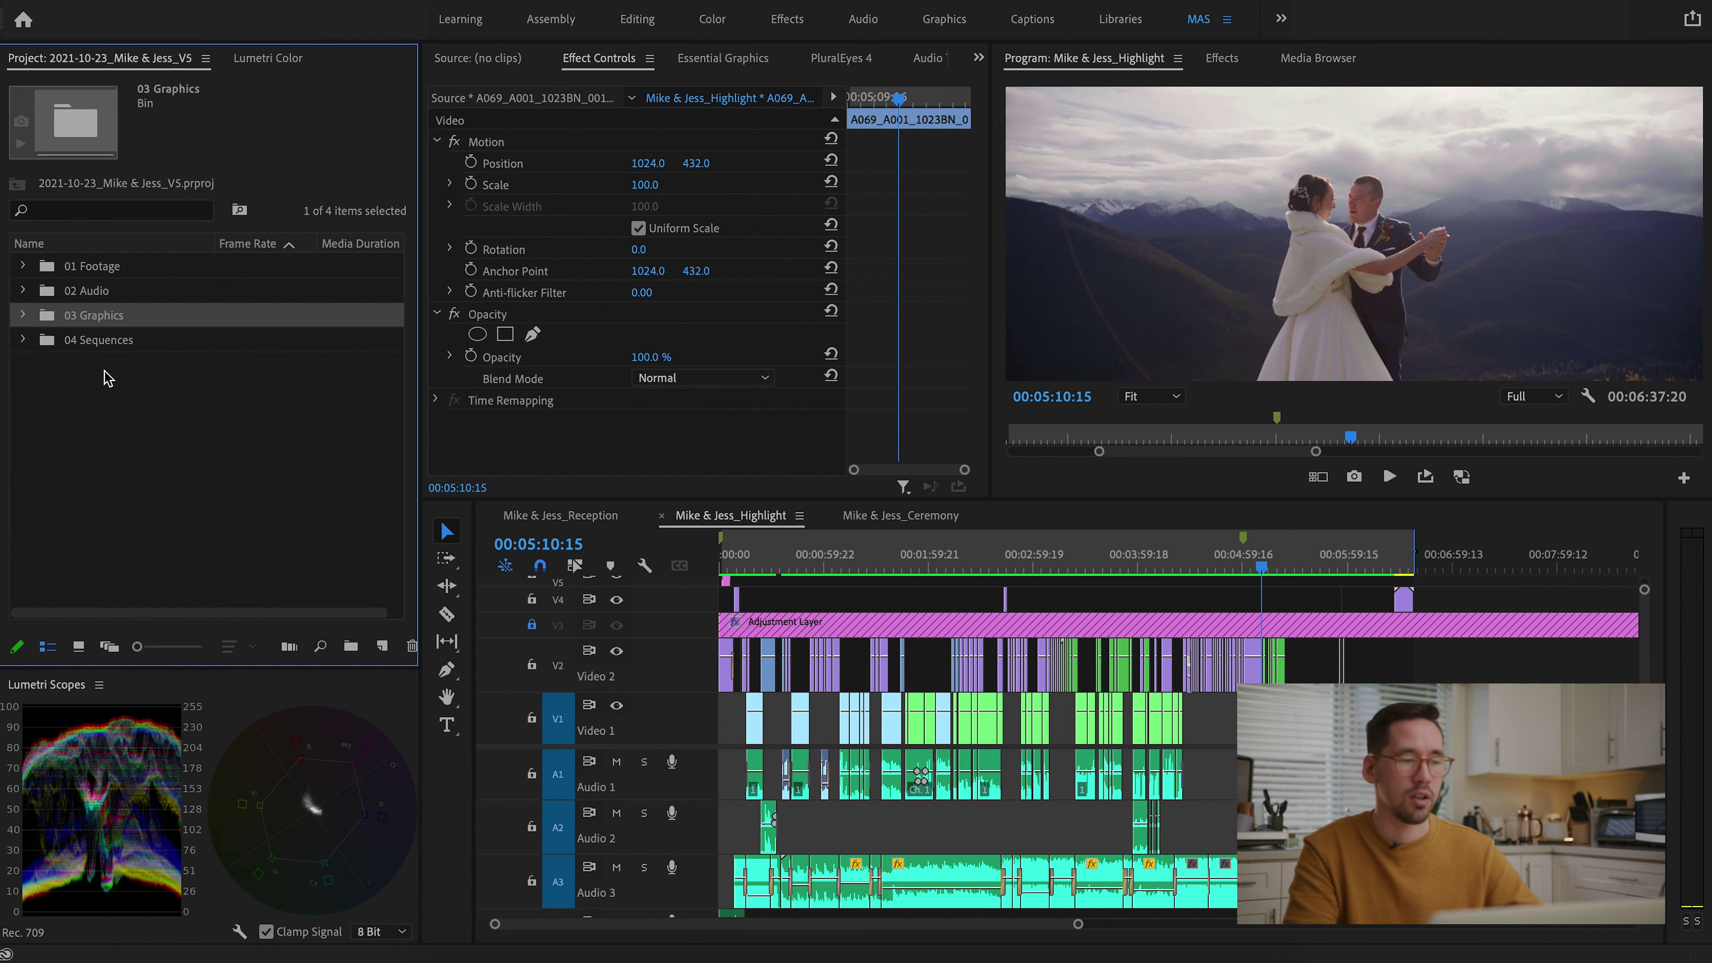
{"action": "left_click", "coordinate": [108, 378]}
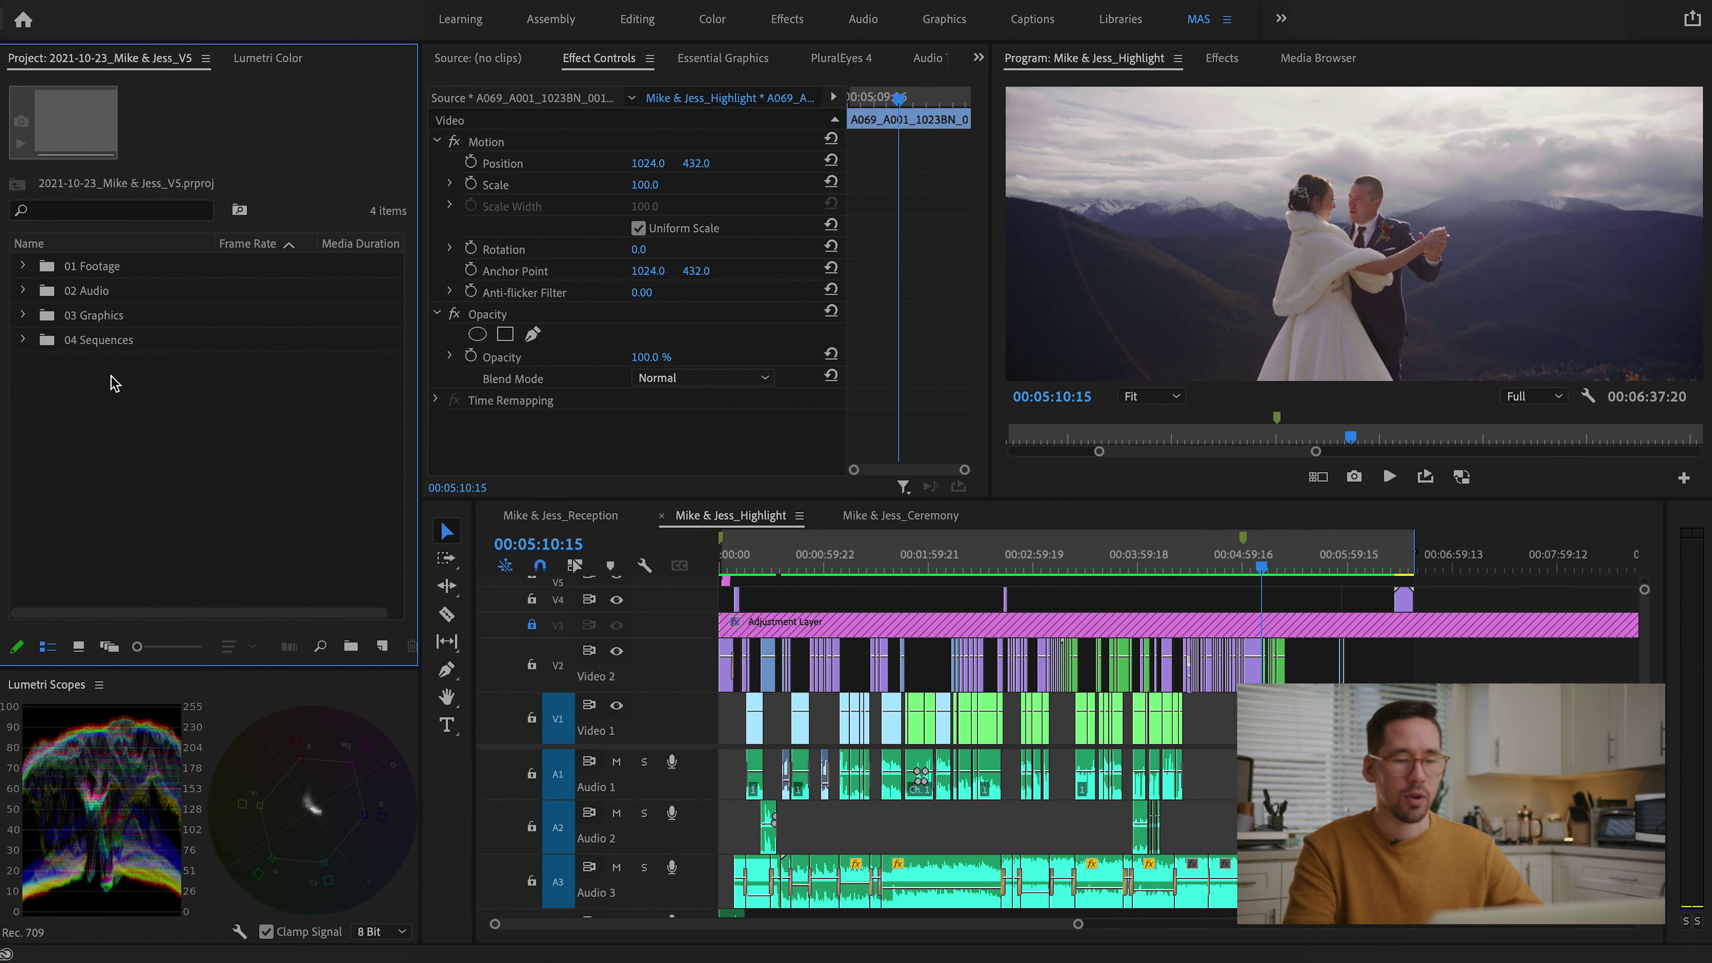